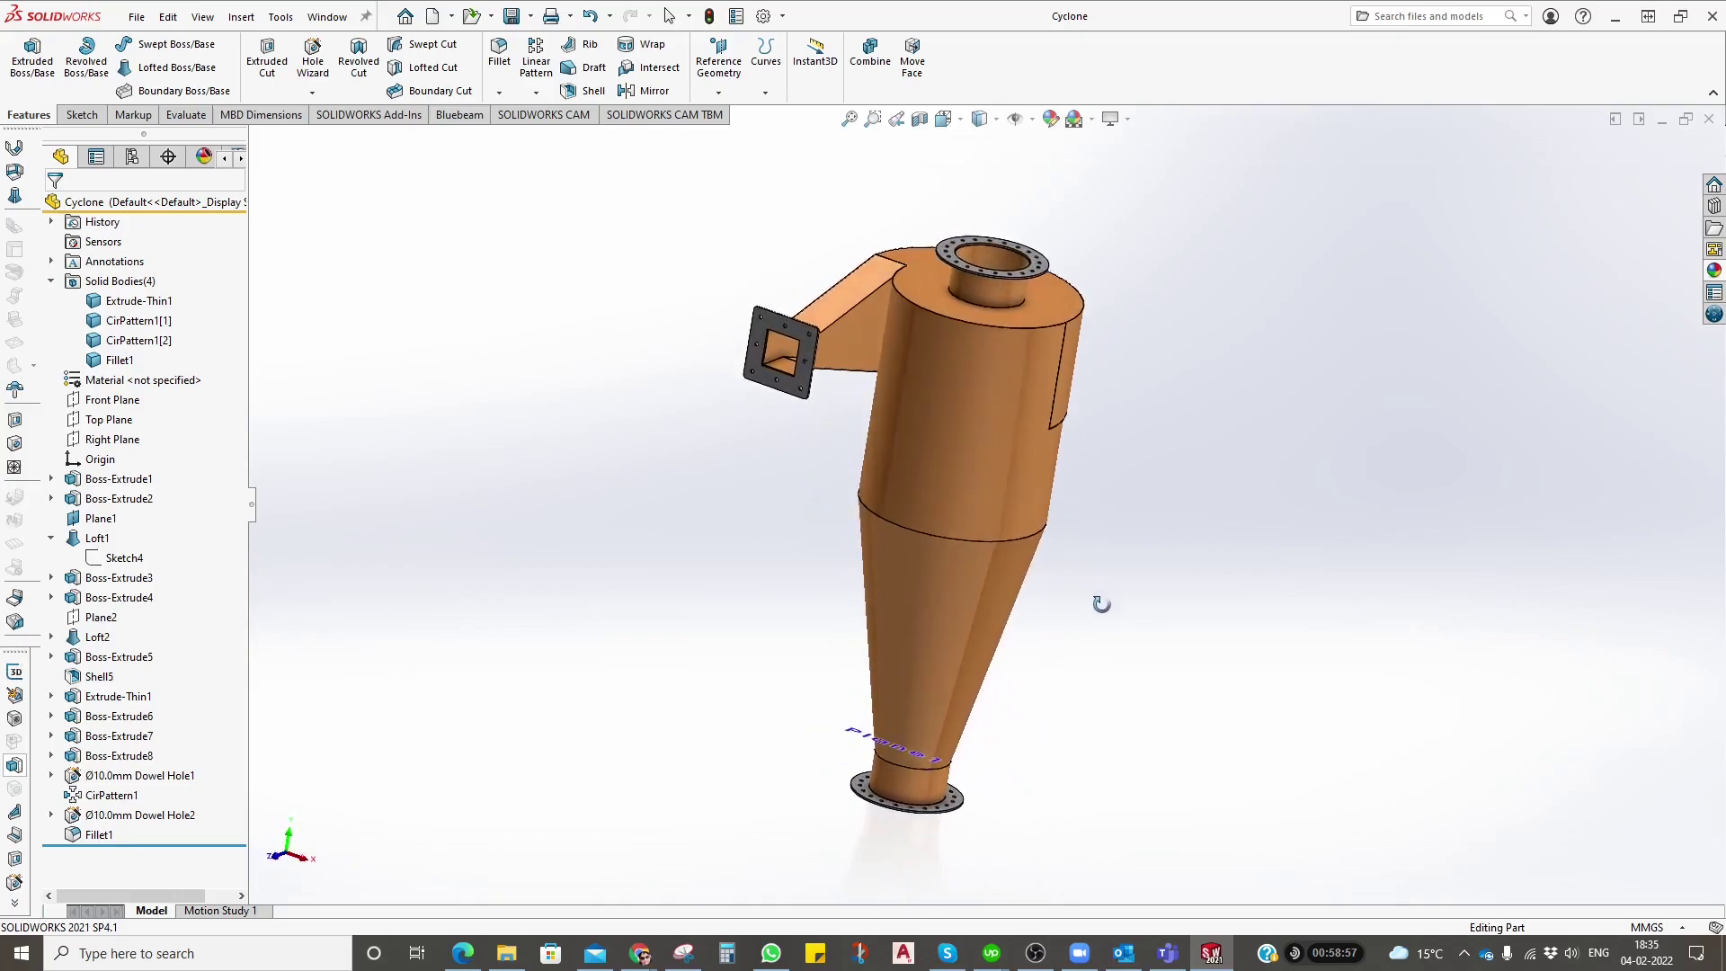
{"action": "middle_click_drag", "start_coordinate": [1016, 583], "coordinate": [1061, 586]}
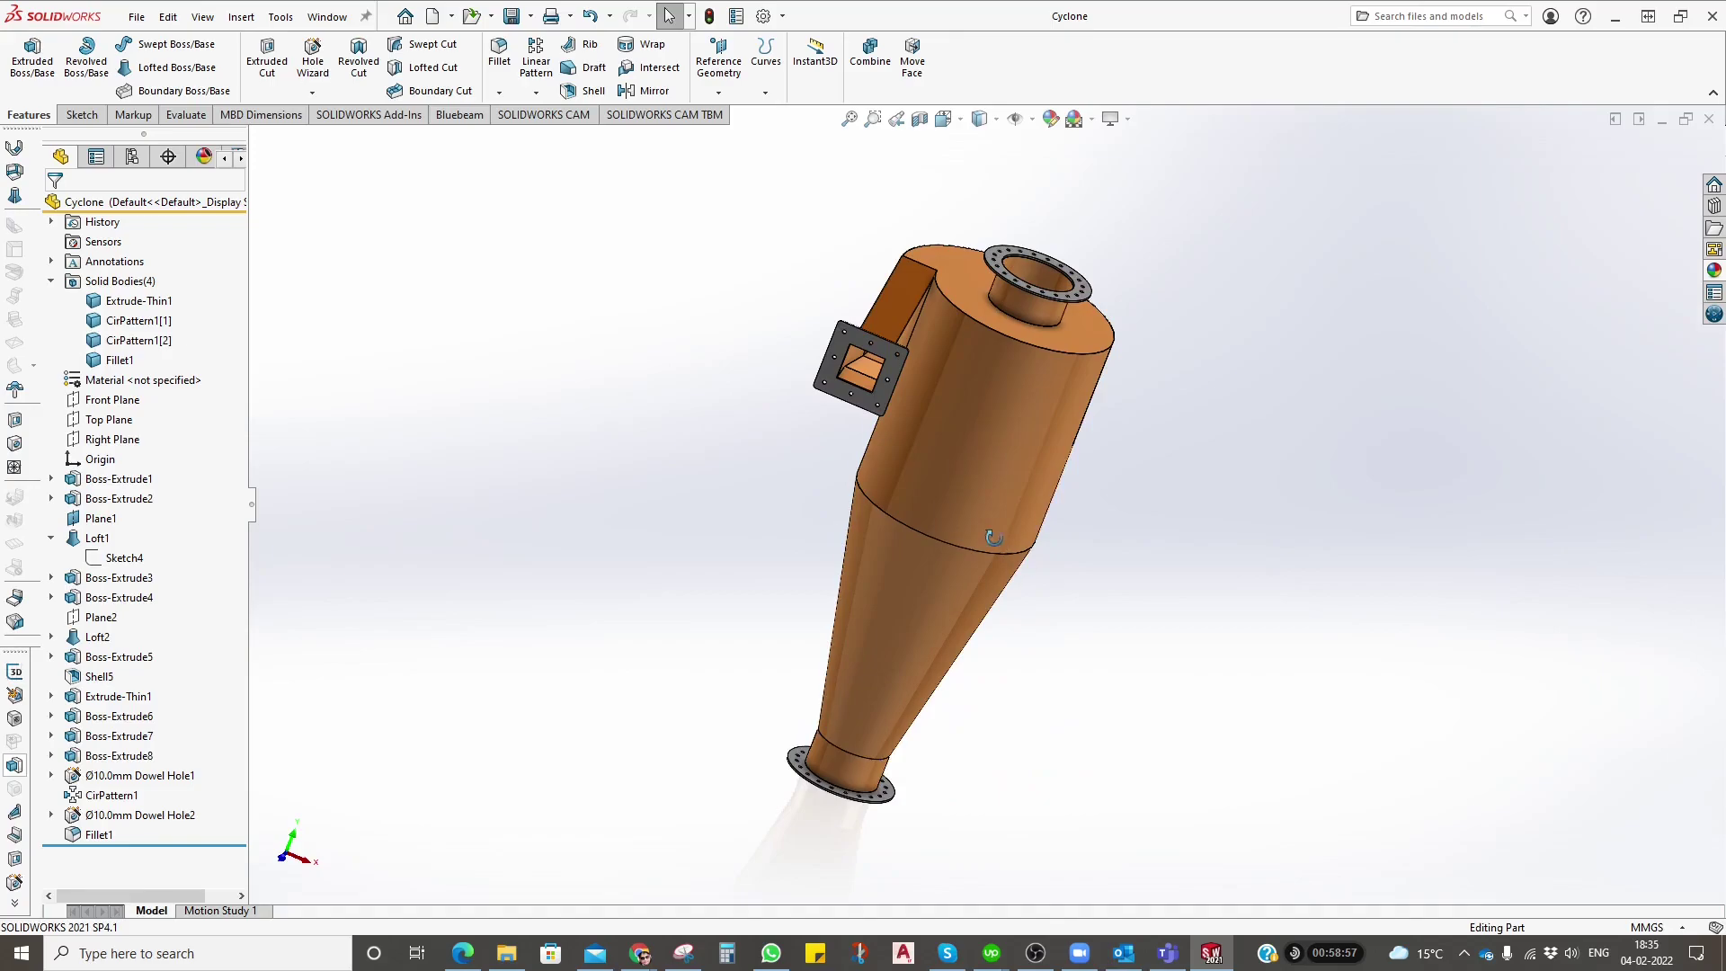
{"action": "middle_click_drag", "start_coordinate": [995, 537], "coordinate": [957, 552]}
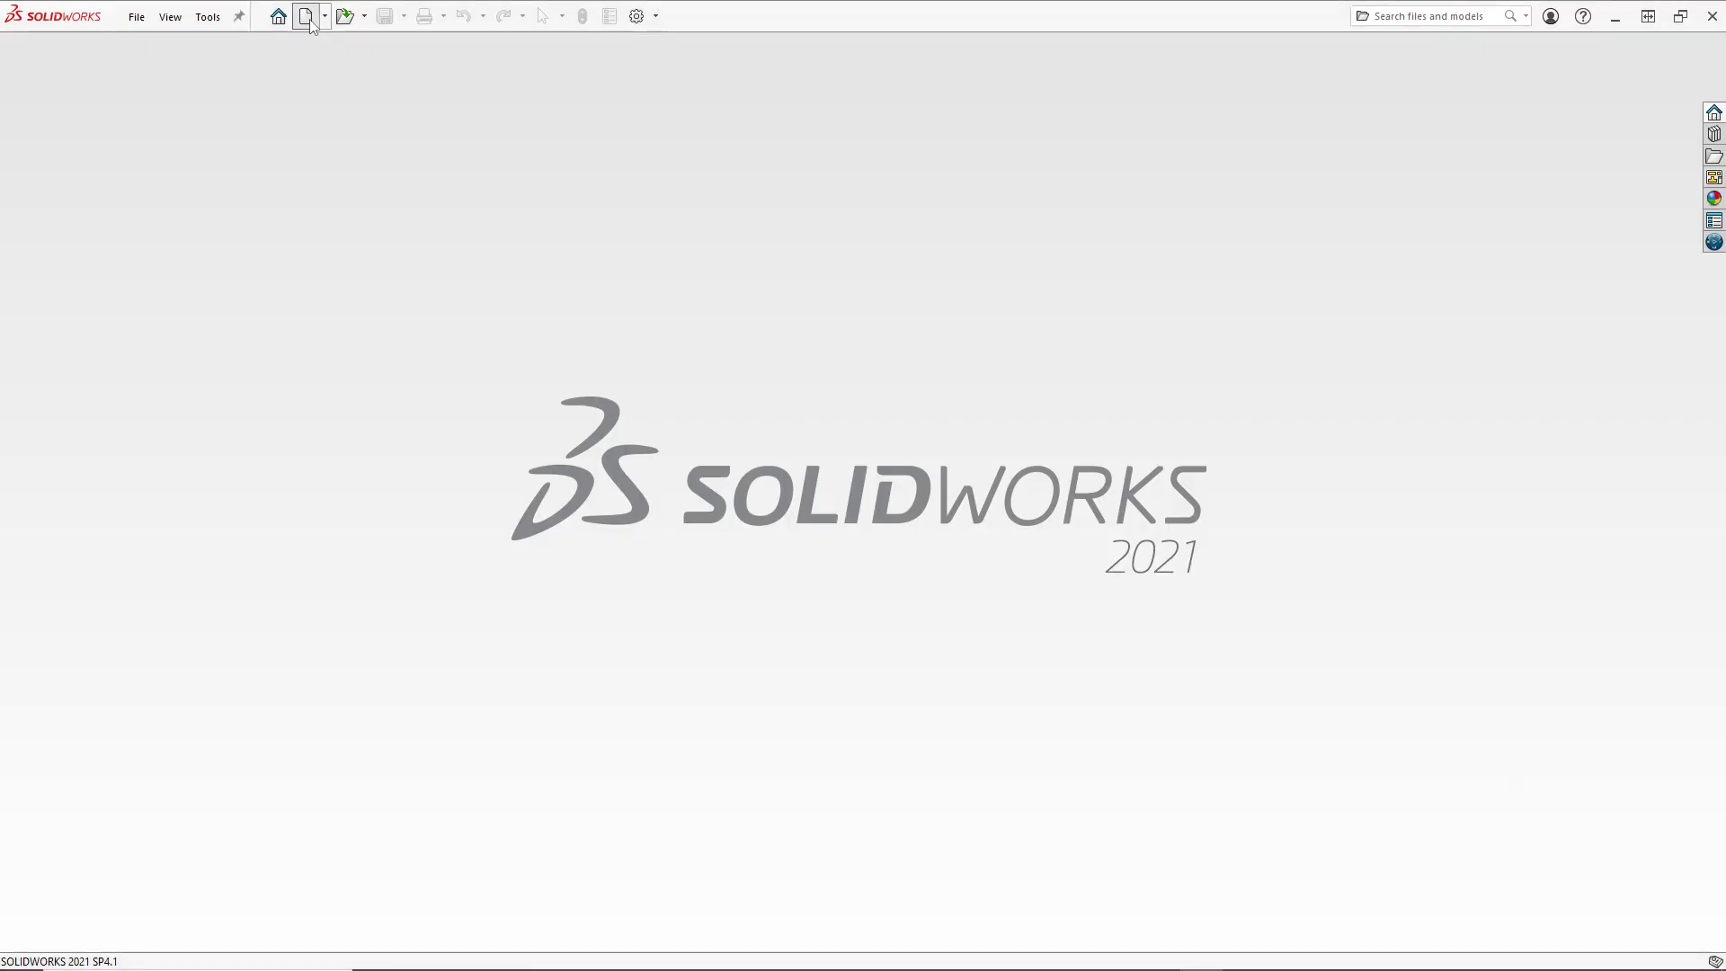
Step: Create a new part document and save it as Cyclone
{"action": "left_click", "coordinate": [306, 16]}
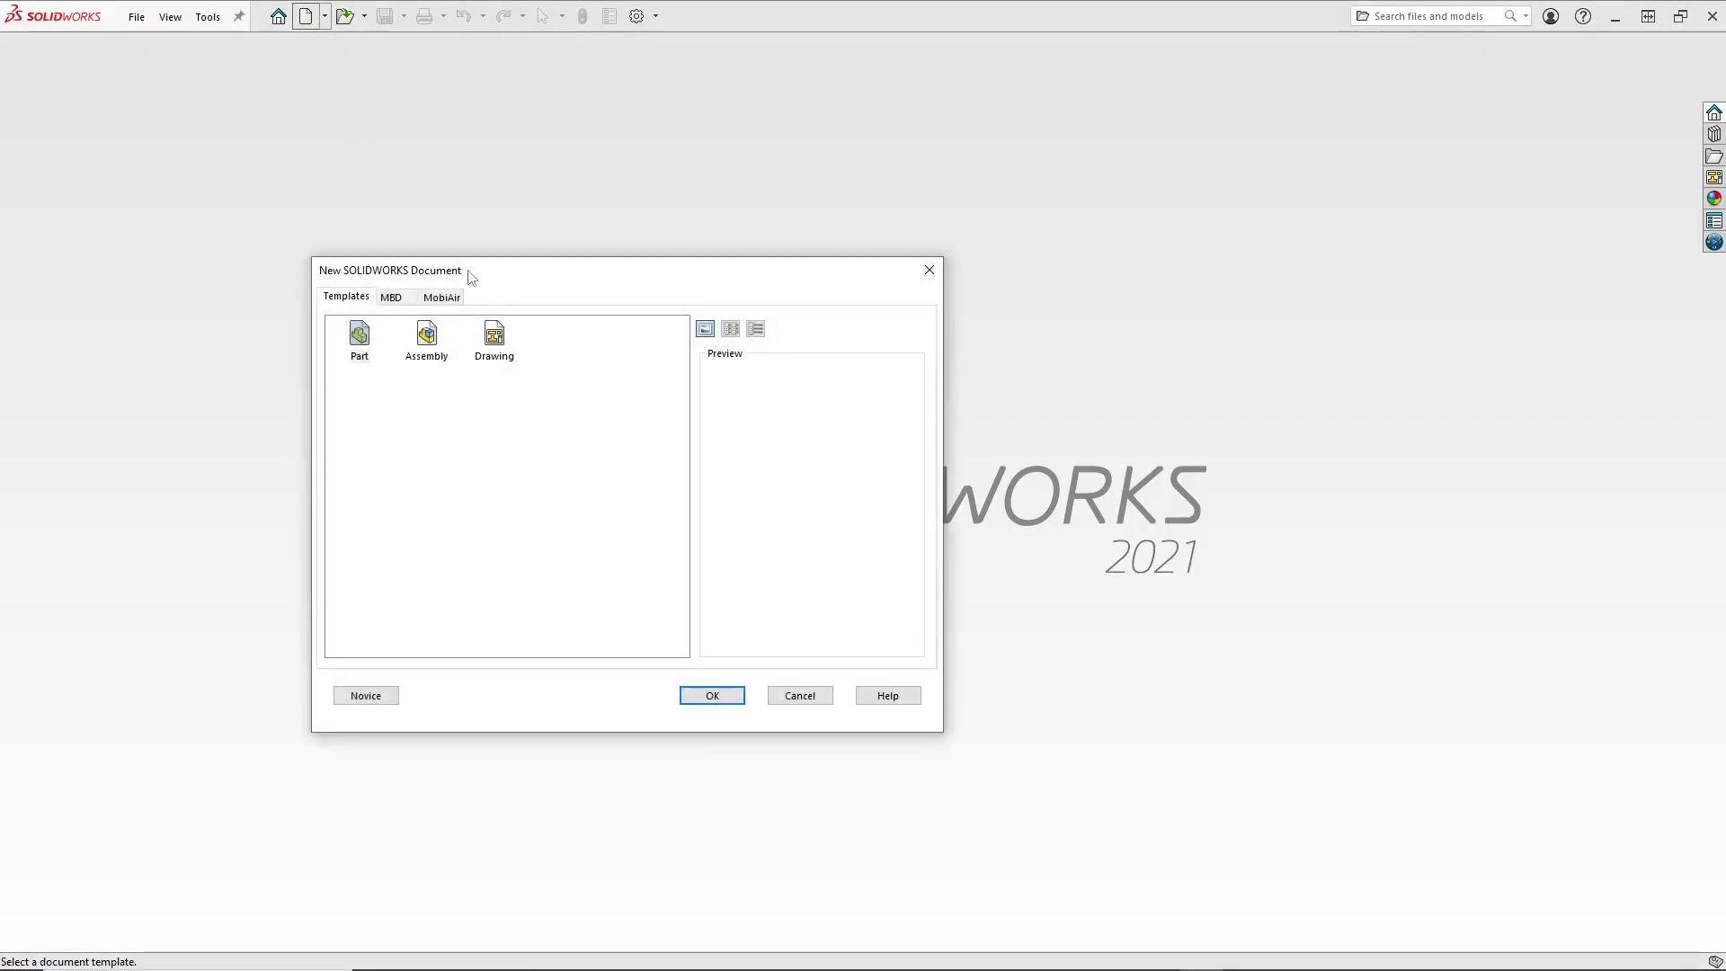
{"action": "left_click", "coordinate": [360, 349]}
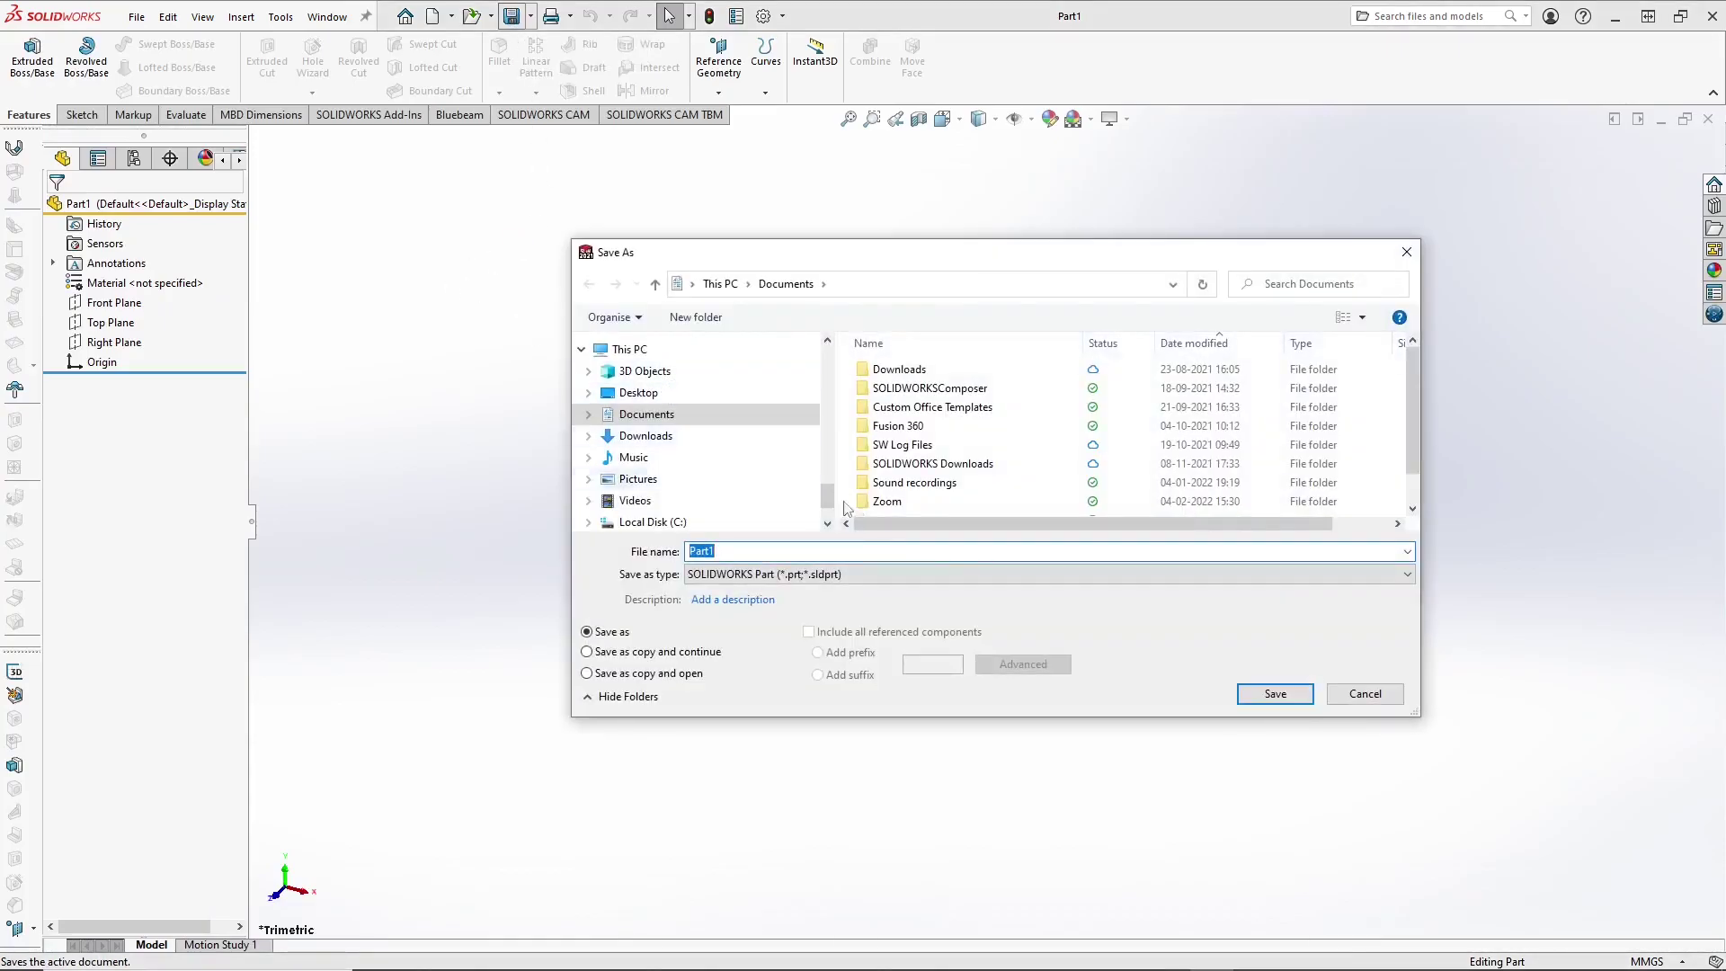
{"action": "type", "text": "Cyc"}
{"action": "key", "text": "Return"}
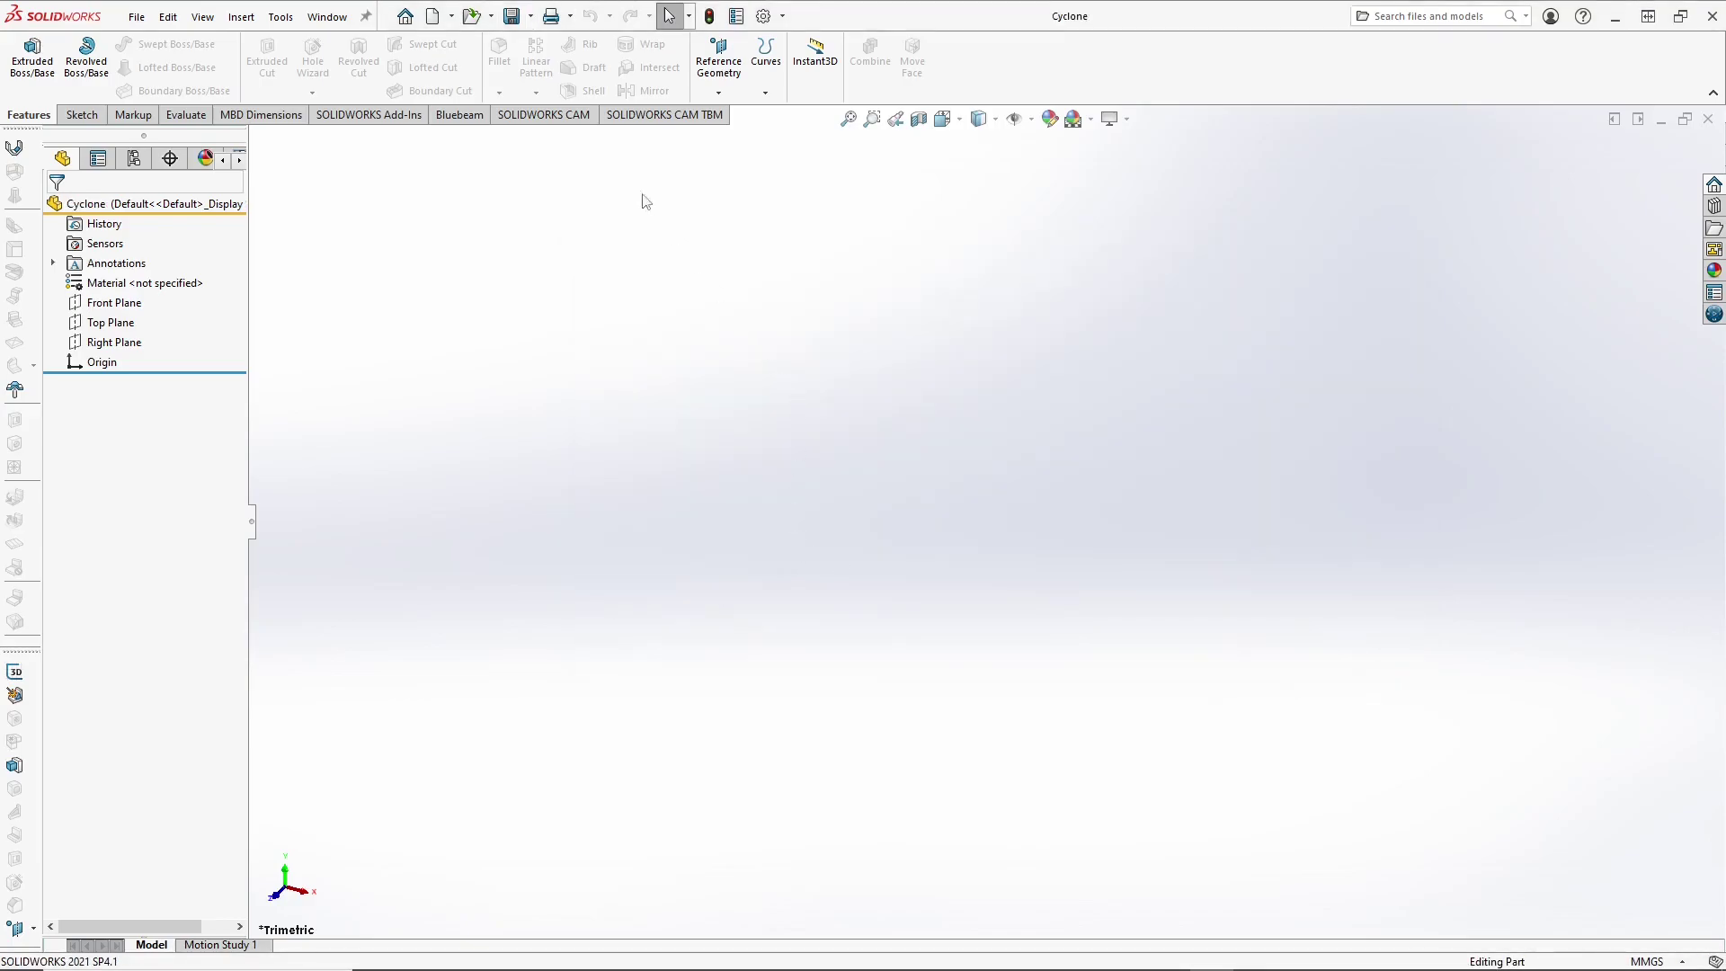
Step: Start a sketch on the Top Plane and draw a circle of about 66 mm radius centred on the origin
{"action": "left_click", "coordinate": [82, 115]}
{"action": "left_click", "coordinate": [25, 52]}
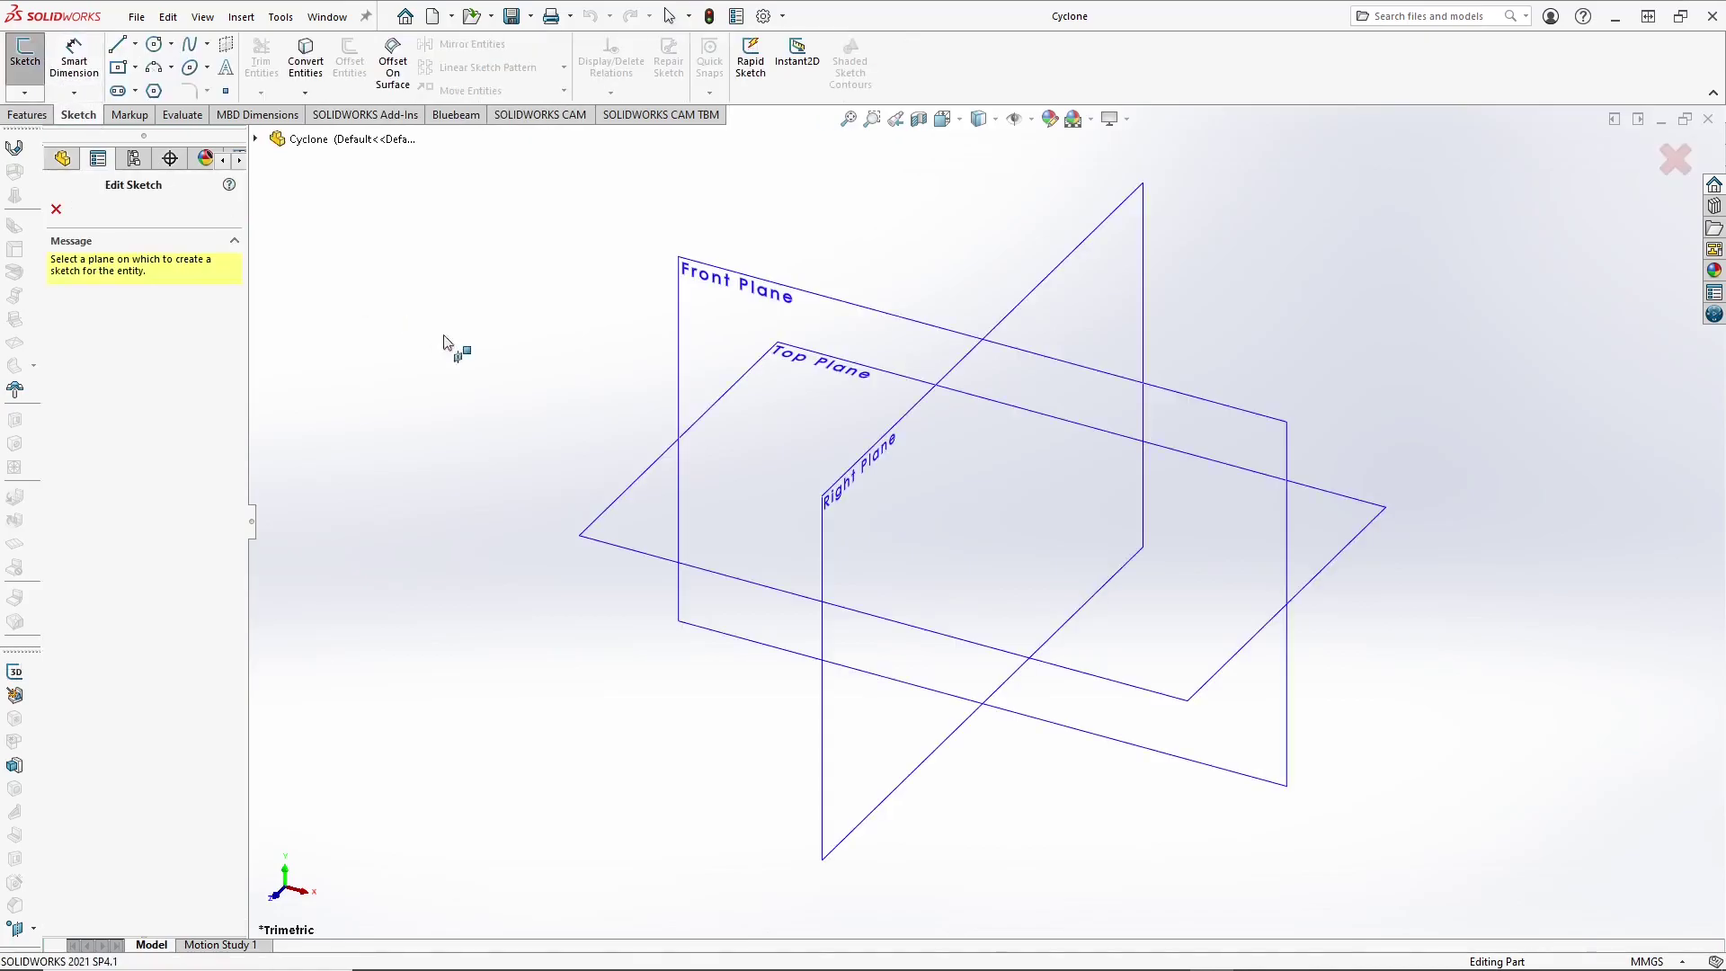
{"action": "left_click", "coordinate": [644, 484]}
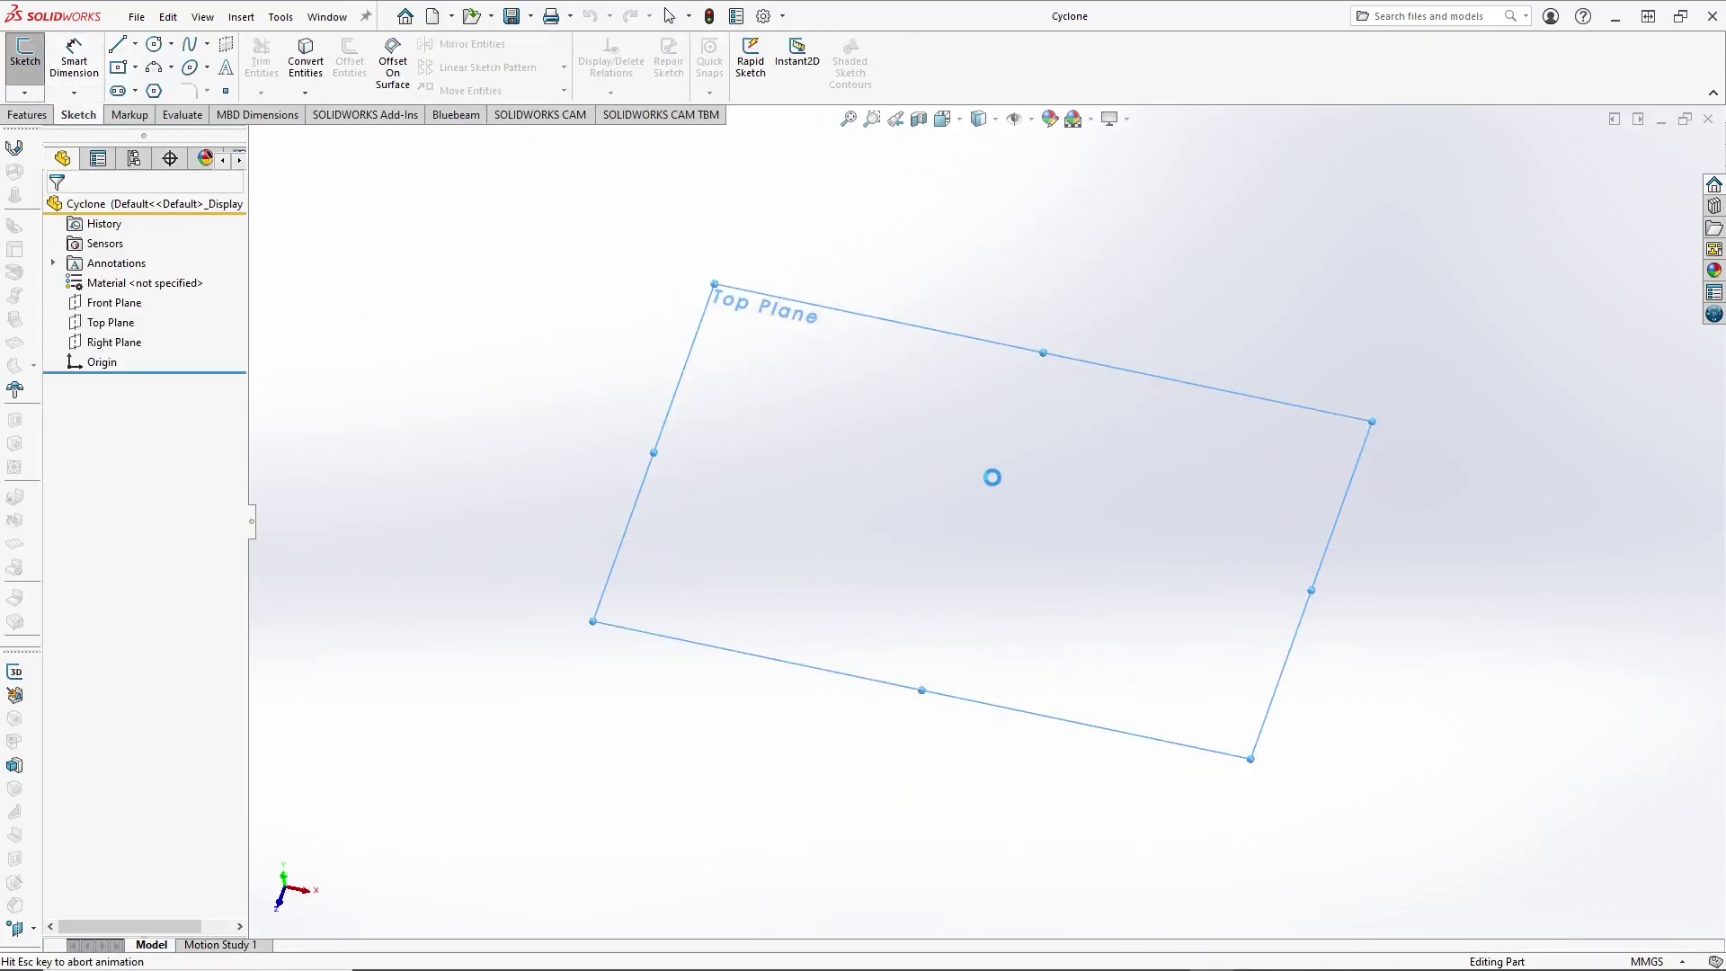
{"action": "left_click", "coordinate": [154, 45]}
{"action": "left_click", "coordinate": [986, 522]}
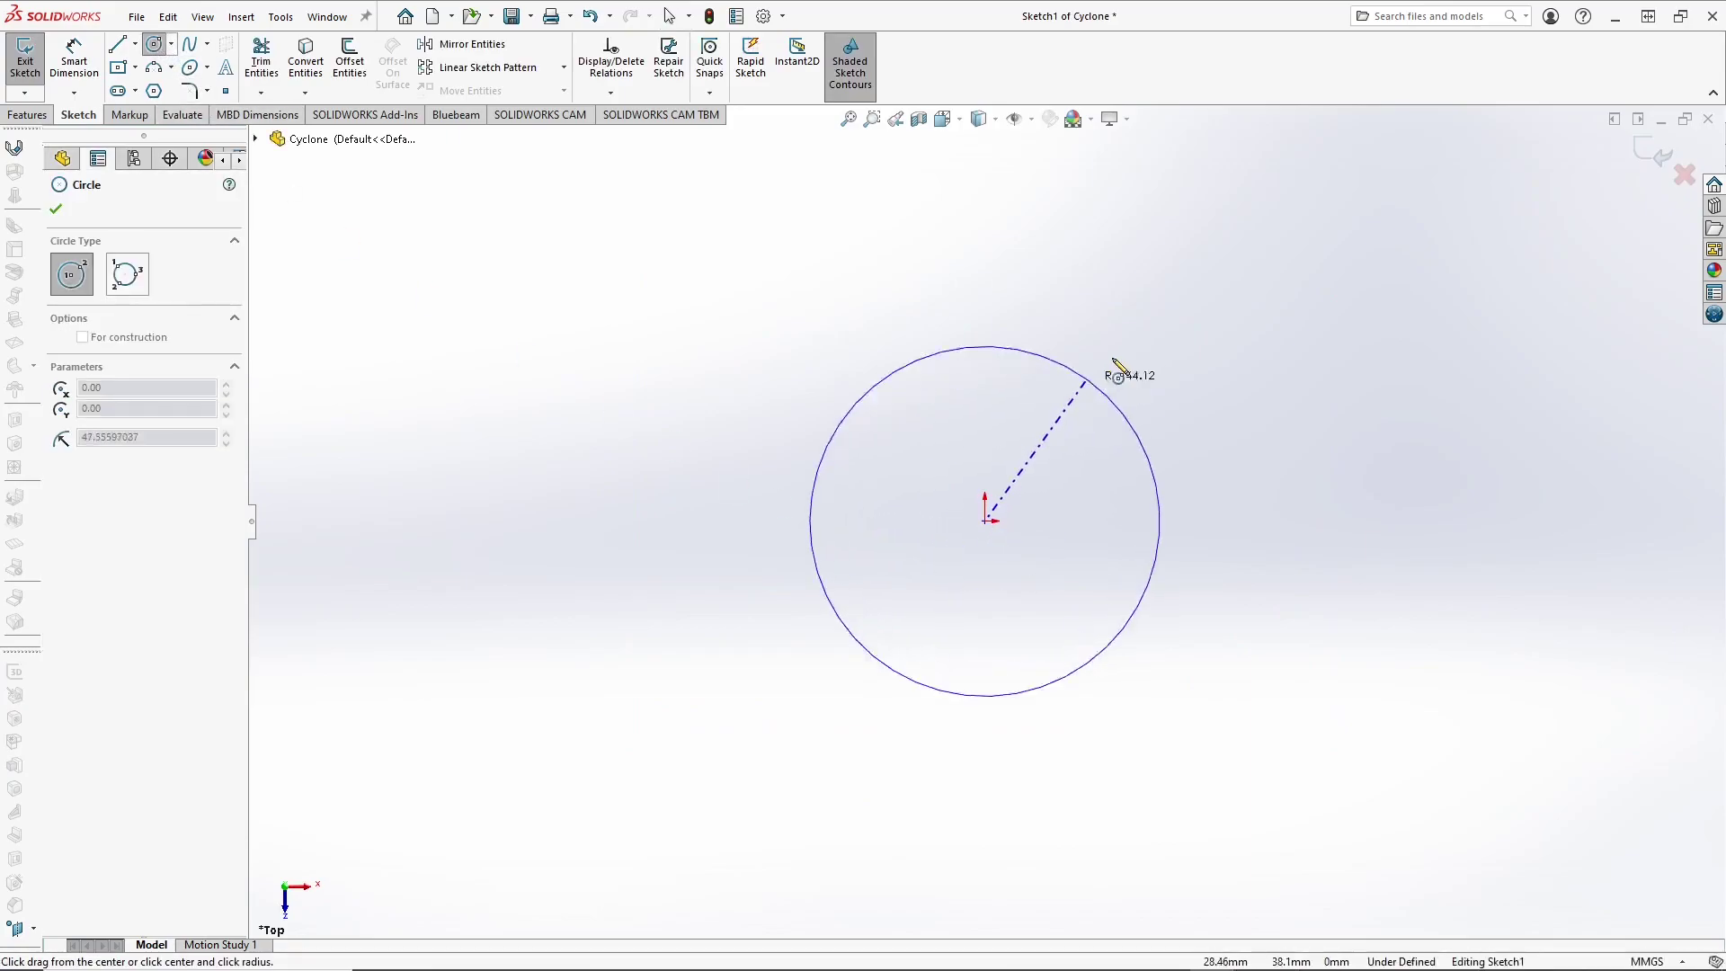
{"action": "left_click", "coordinate": [1148, 310]}
Step: Dimension the circle's diameter as 500 mm
{"action": "right_click", "coordinate": [1082, 332]}
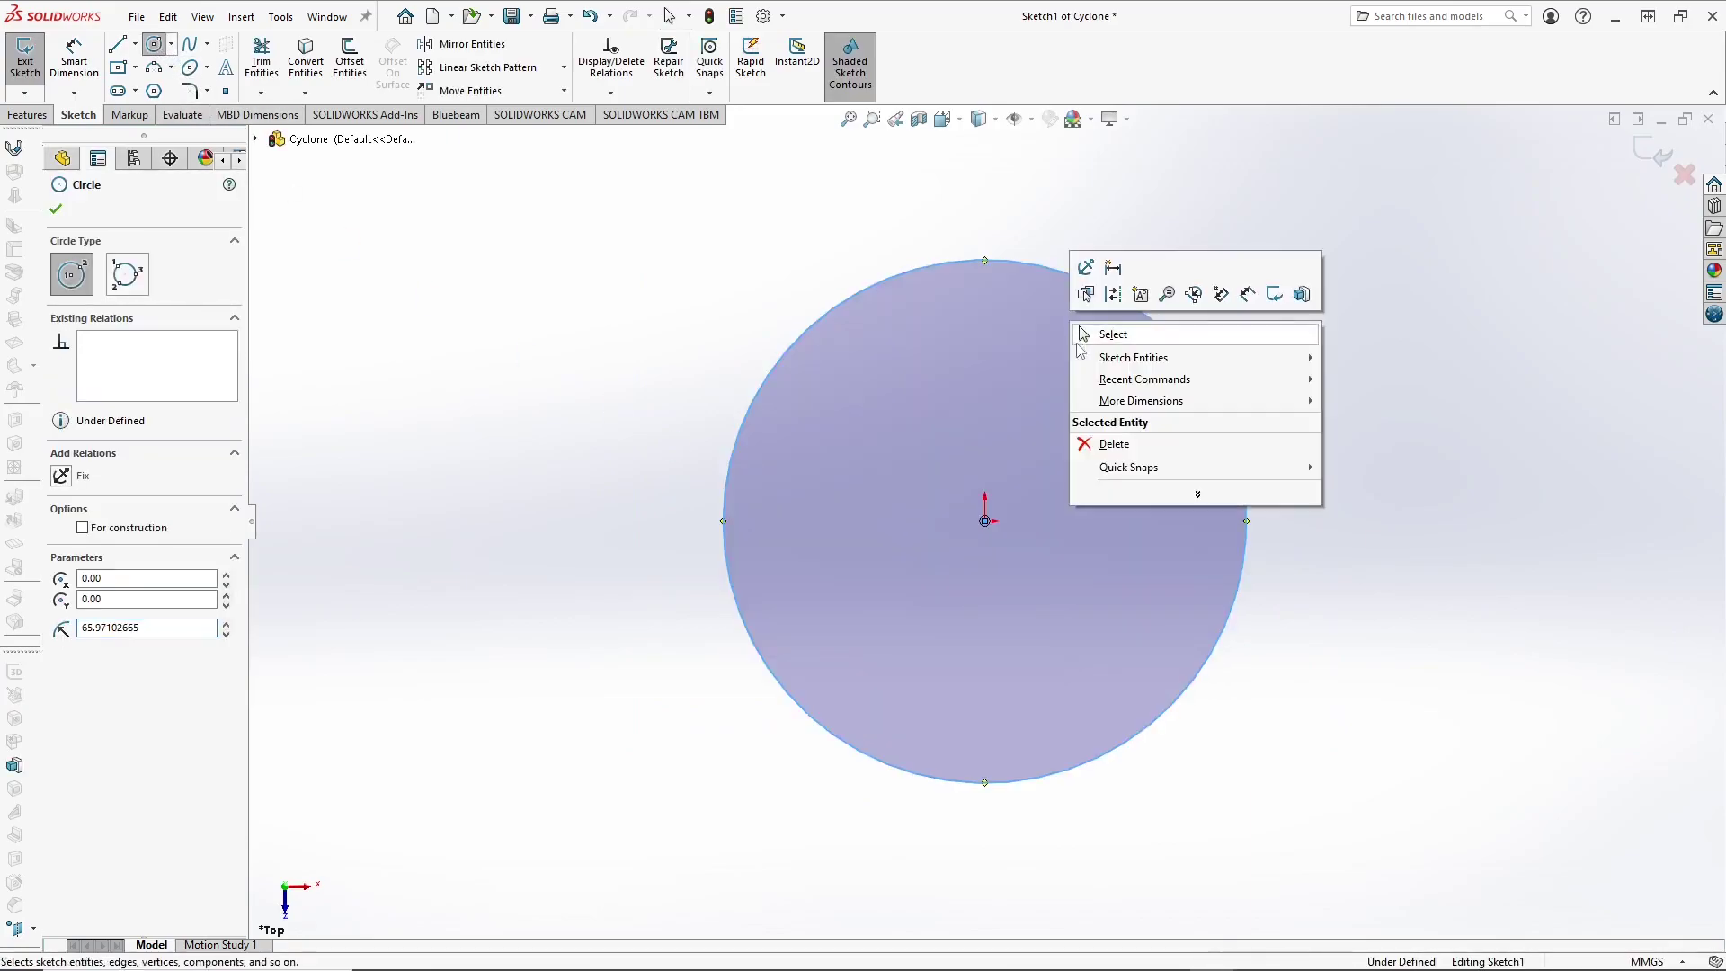
{"action": "left_click", "coordinate": [1248, 294]}
{"action": "left_click", "coordinate": [1179, 349]}
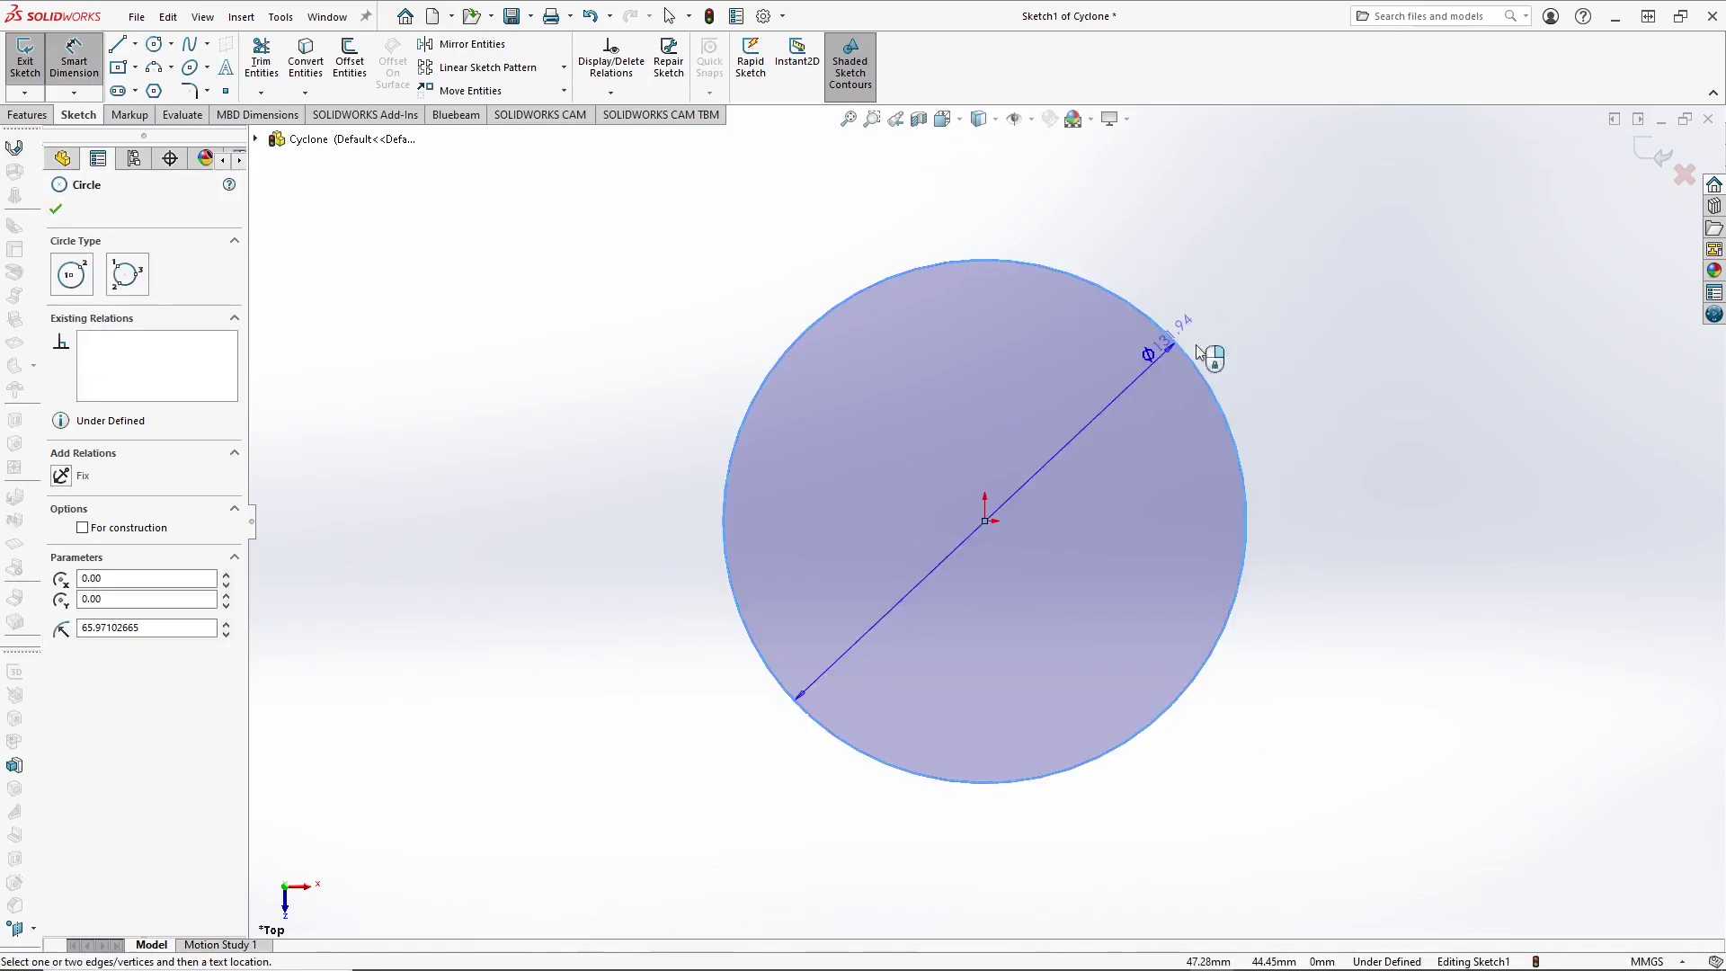
{"action": "left_click", "coordinate": [1410, 406]}
{"action": "type", "text": "500"}
{"action": "key", "text": "Return"}
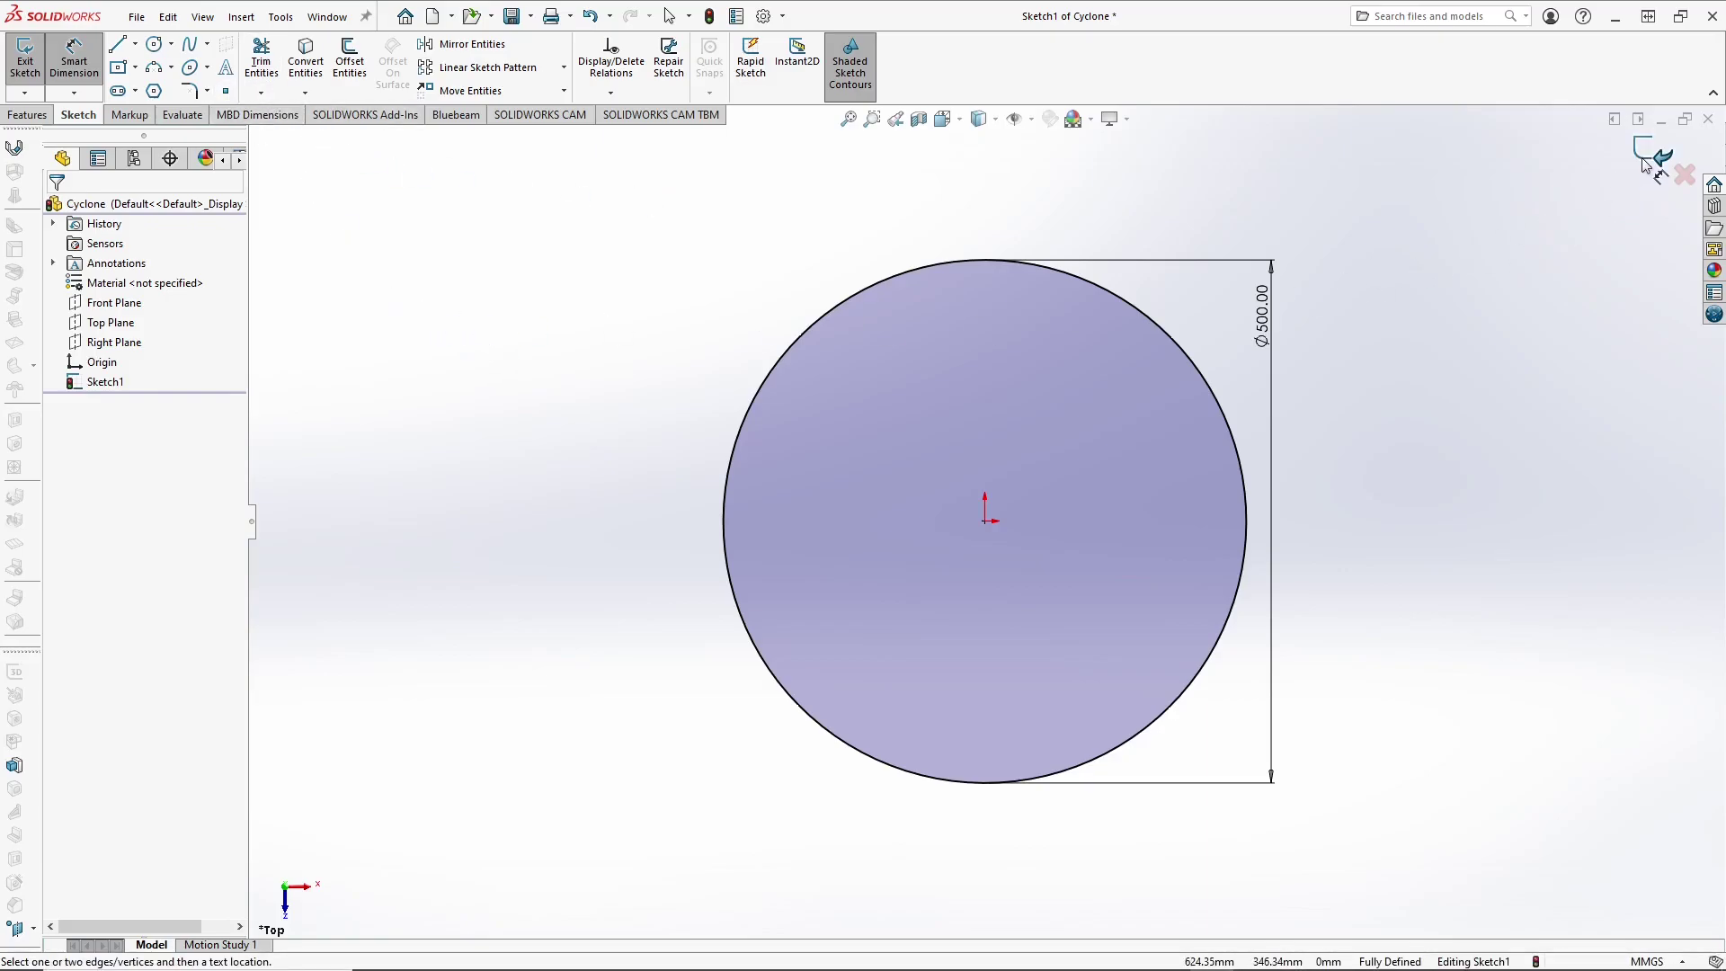
Step: Sketch a three-point arc of about 409 mm radius from the circle's right quadrant over its top to a point level with the origin, left of the circle
{"action": "left_click", "coordinate": [154, 67]}
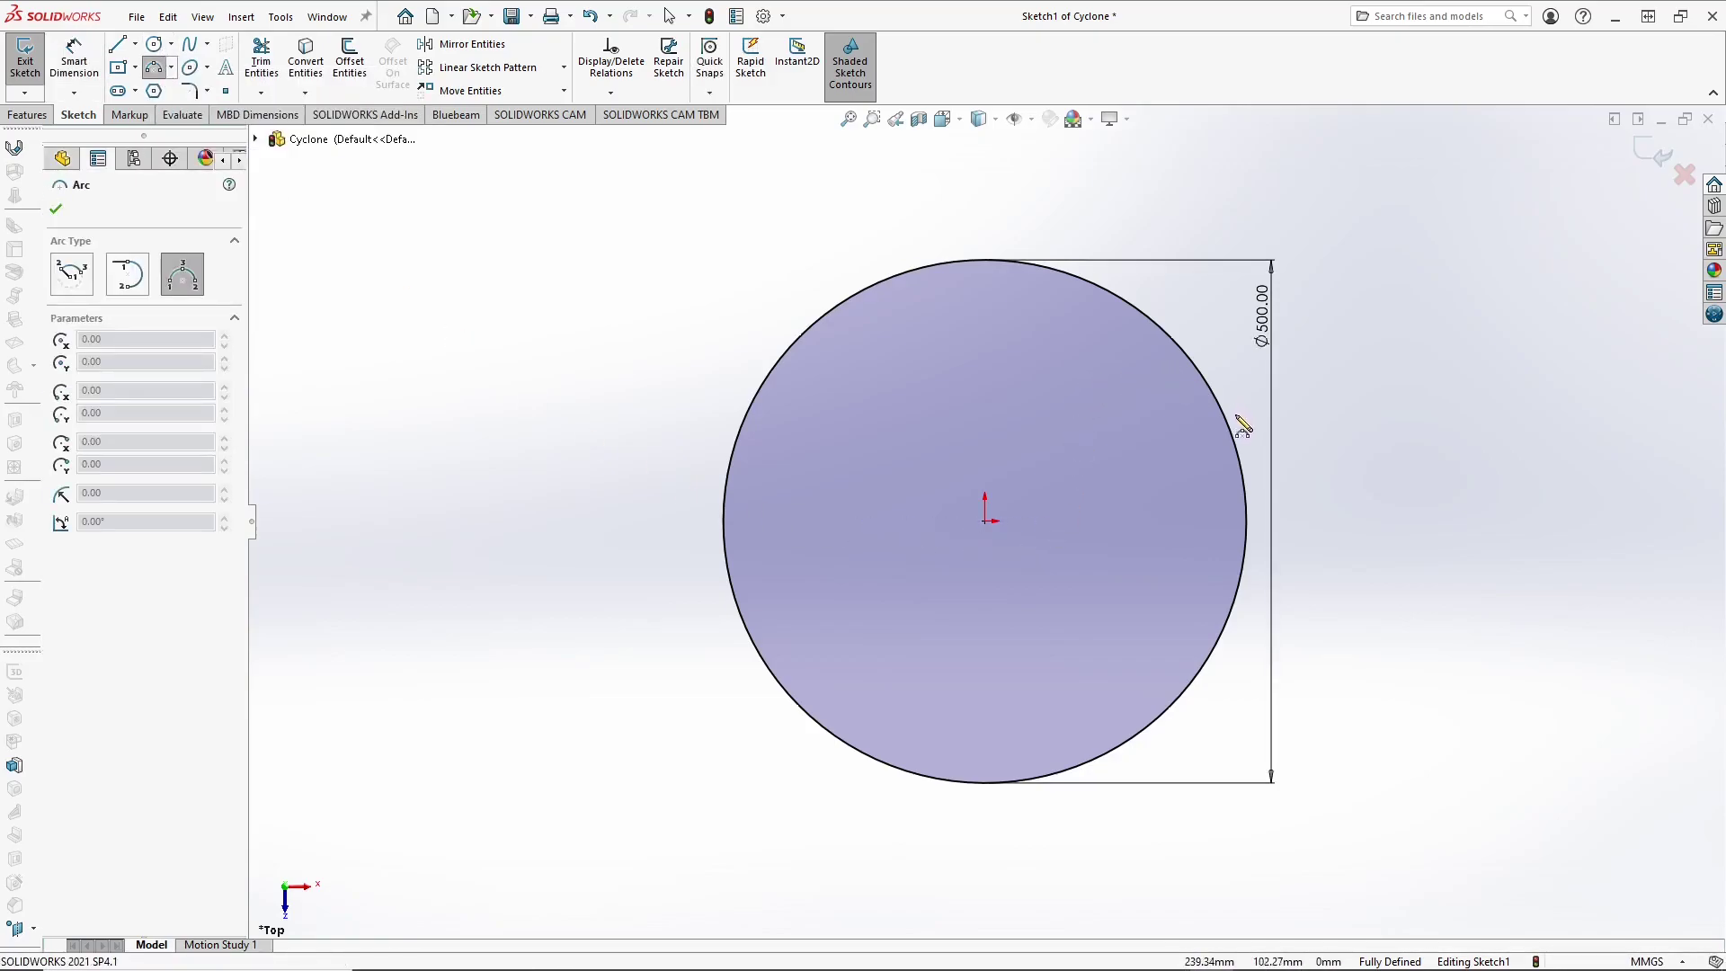
{"action": "left_click", "coordinate": [1246, 521]}
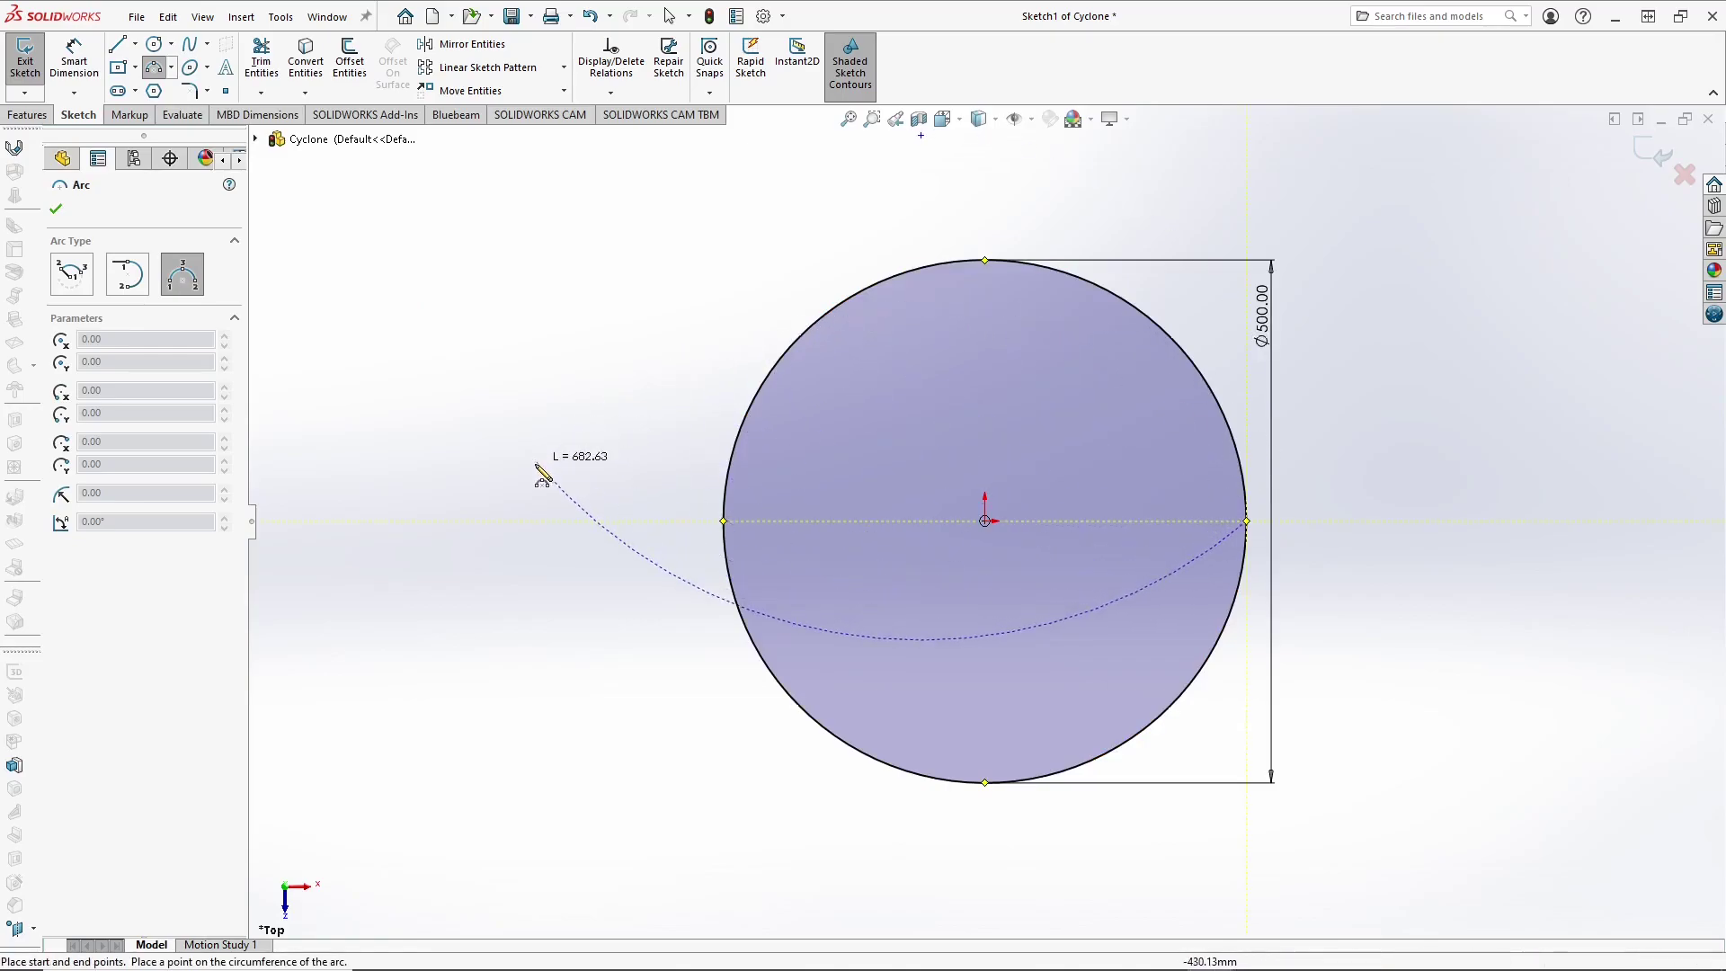
{"action": "left_click", "coordinate": [397, 519]}
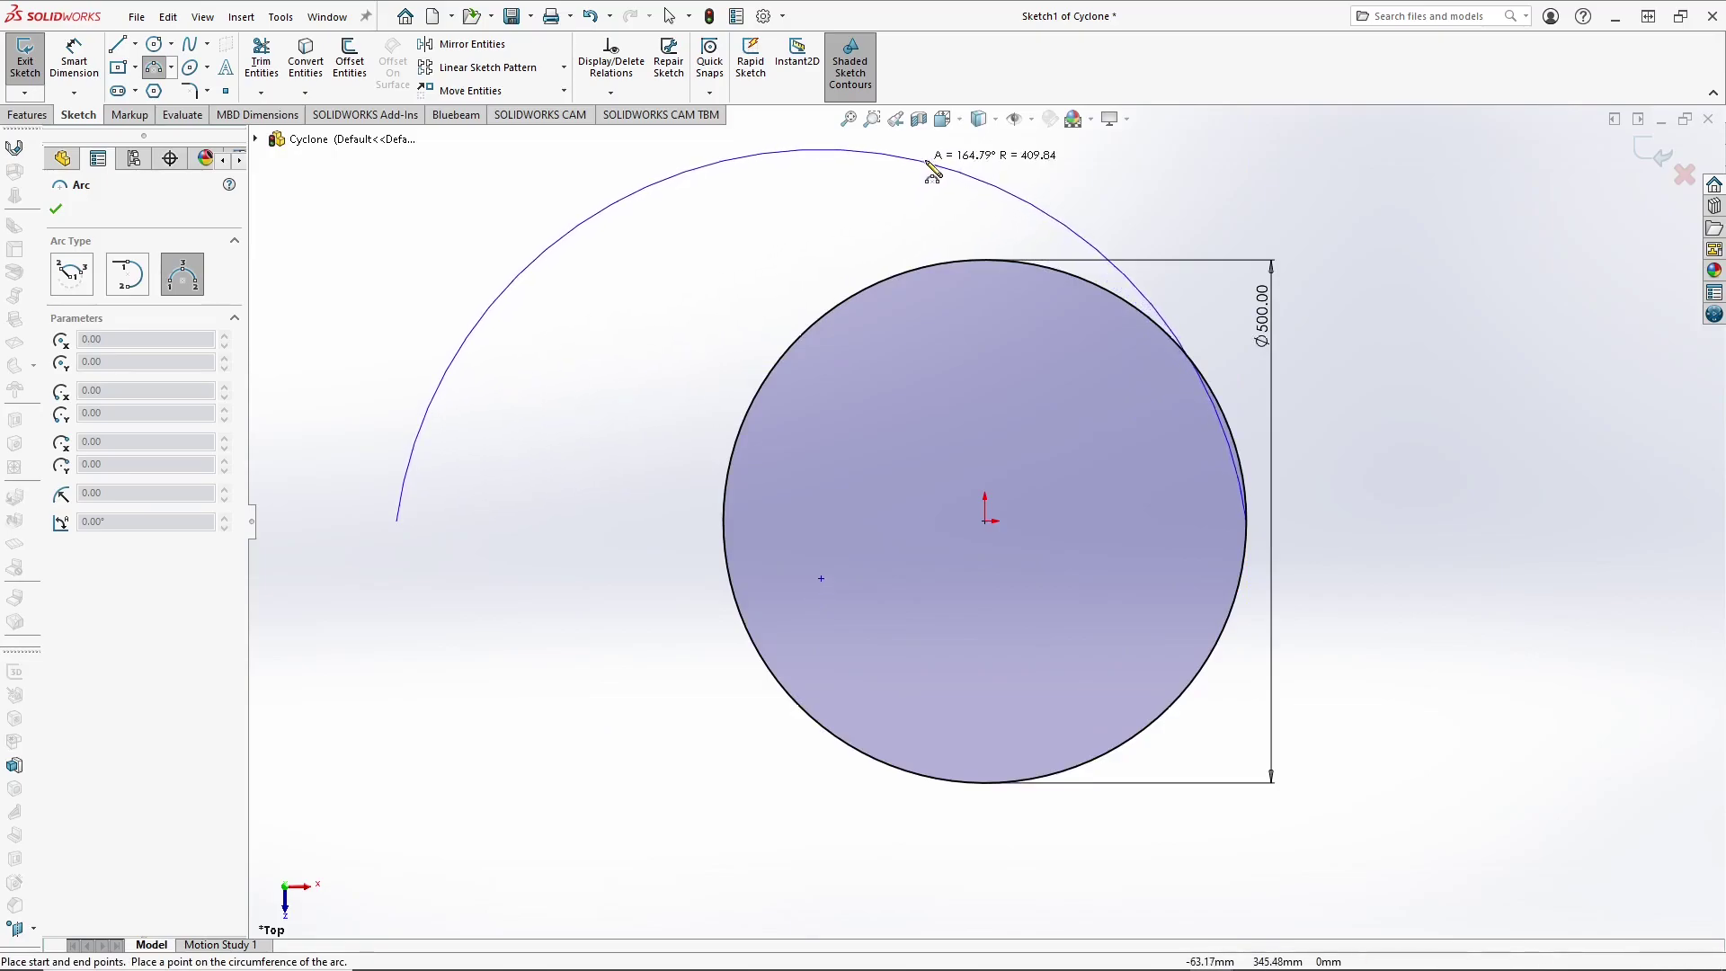
{"action": "left_click", "coordinate": [932, 163]}
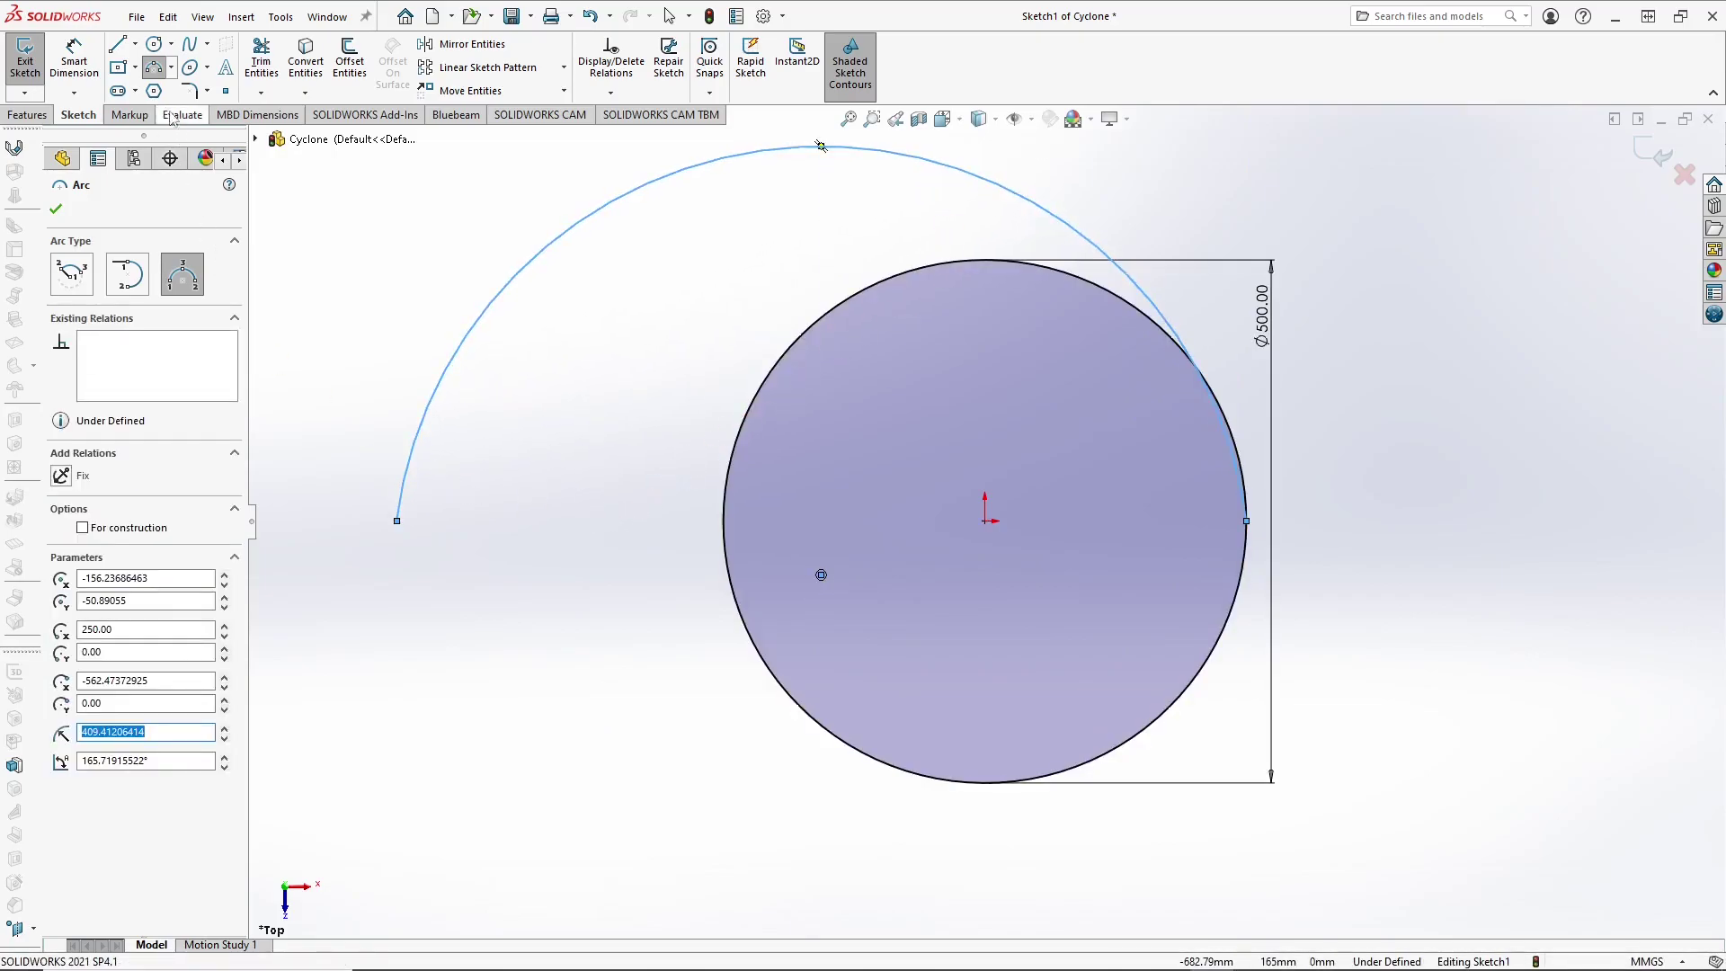
Step: Sketch a horizontal line from the large arc's left end to the circle's left quadrant point
{"action": "left_click", "coordinate": [134, 44]}
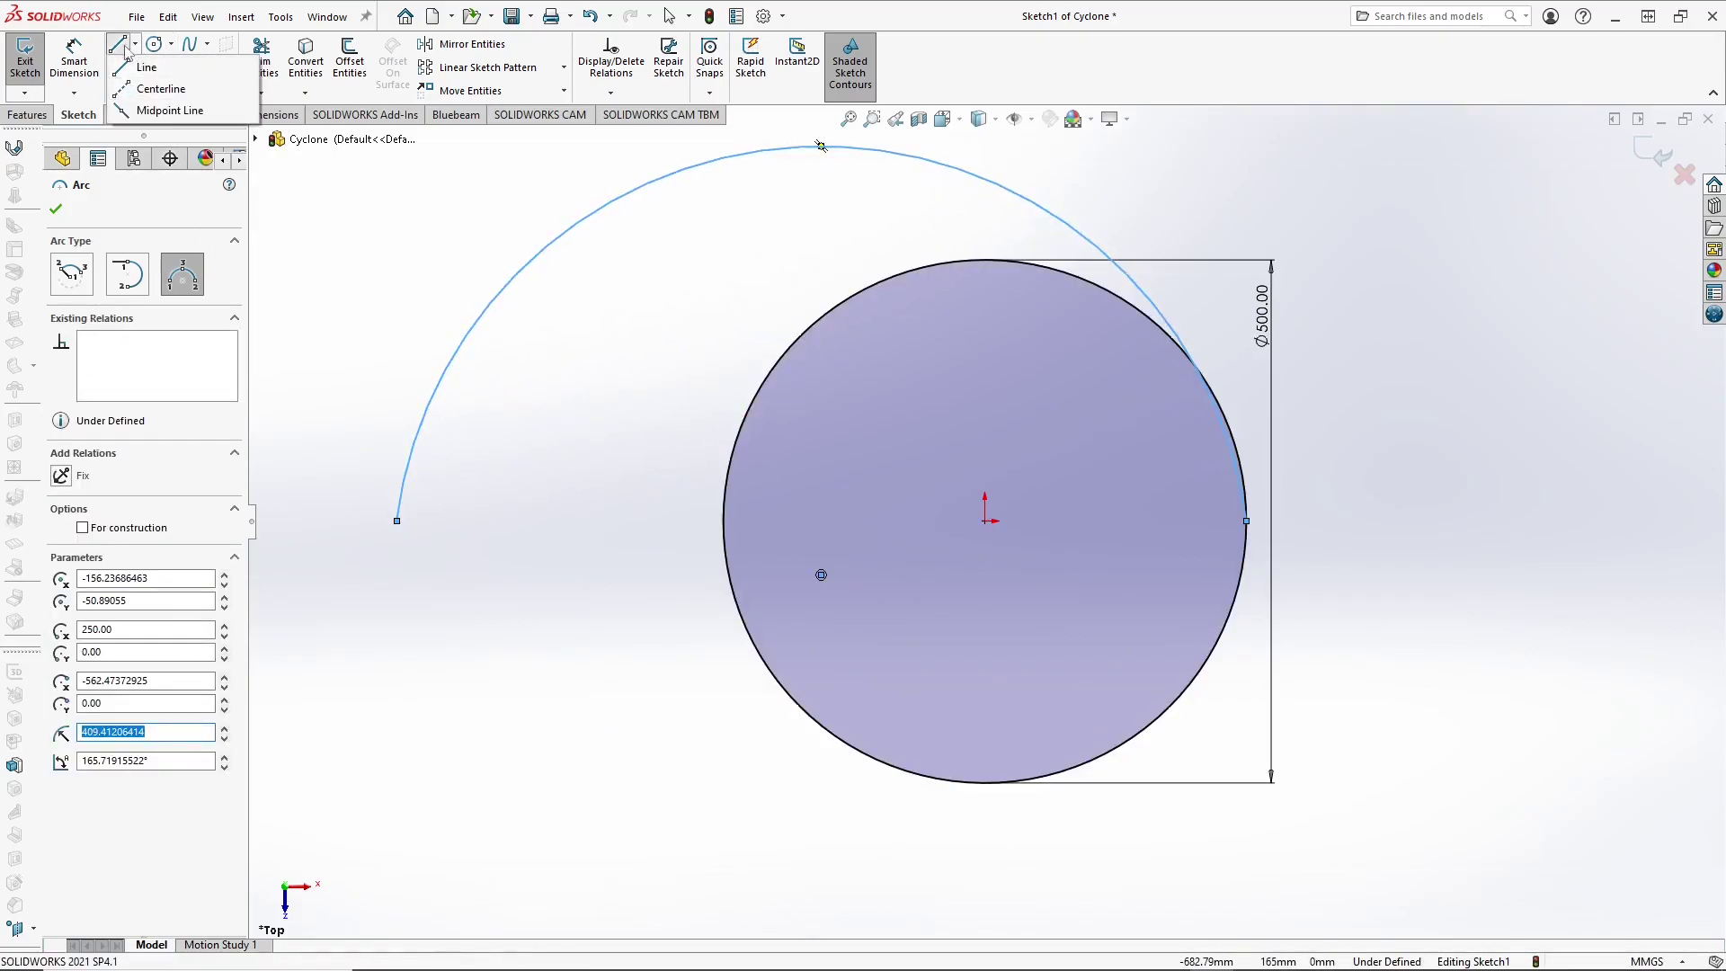
{"action": "left_click", "coordinate": [146, 57]}
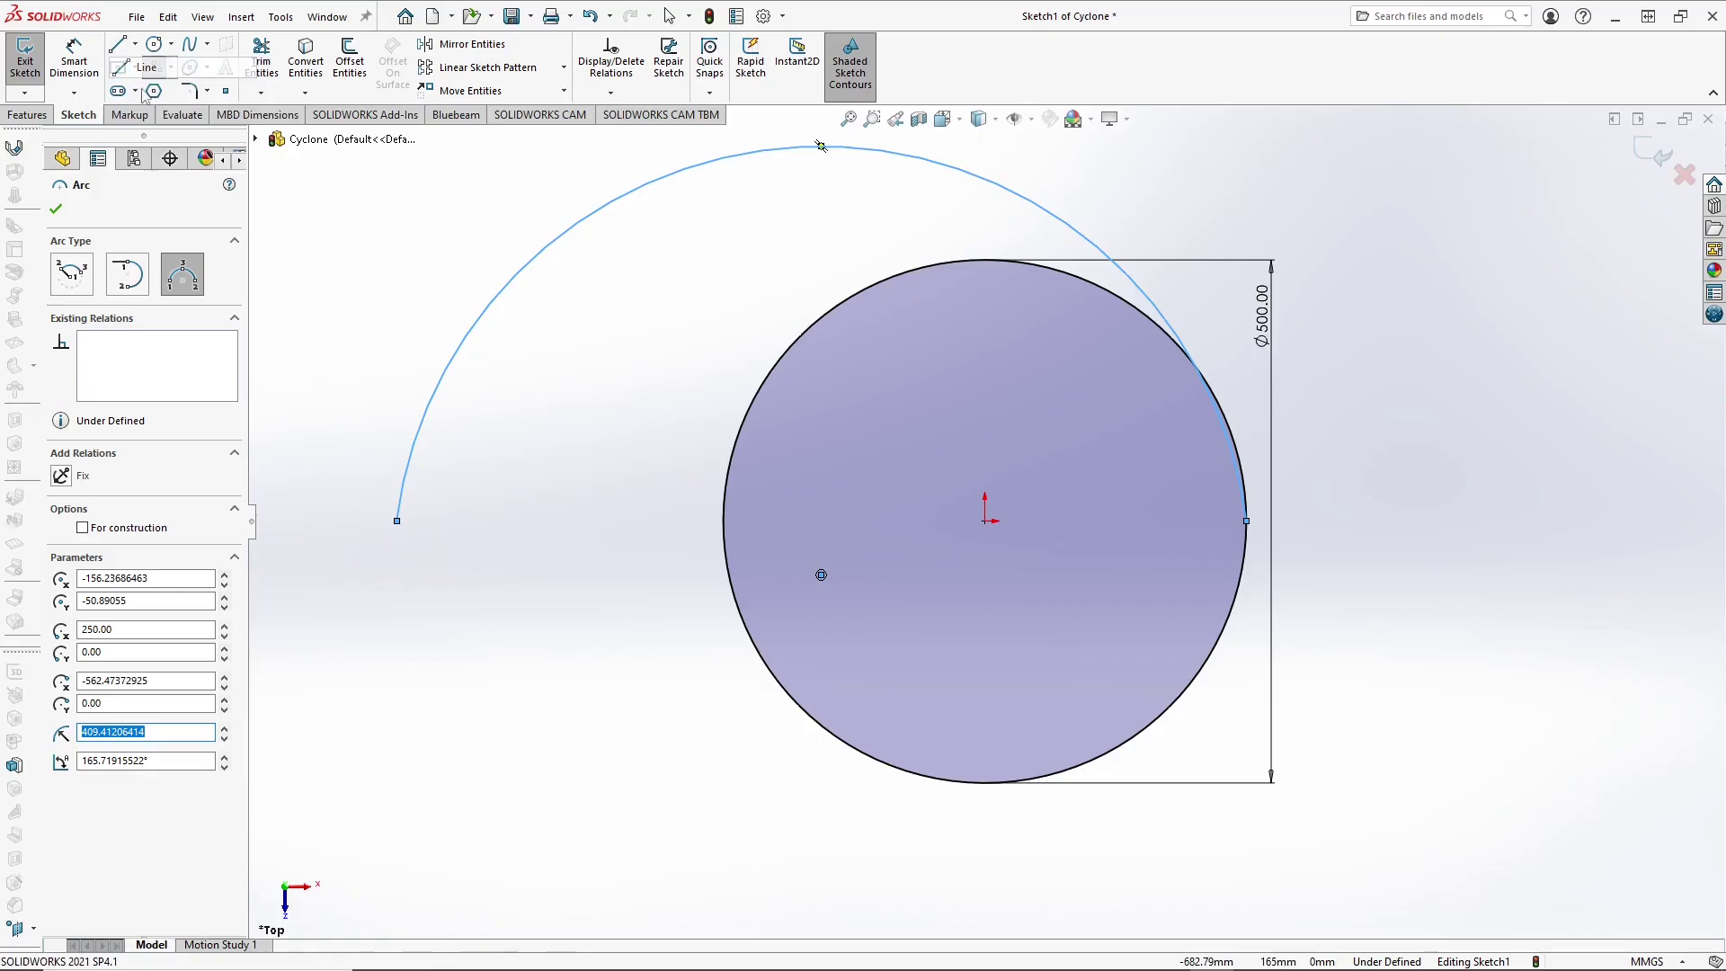
{"action": "left_click", "coordinate": [397, 520]}
{"action": "left_click", "coordinate": [723, 521]}
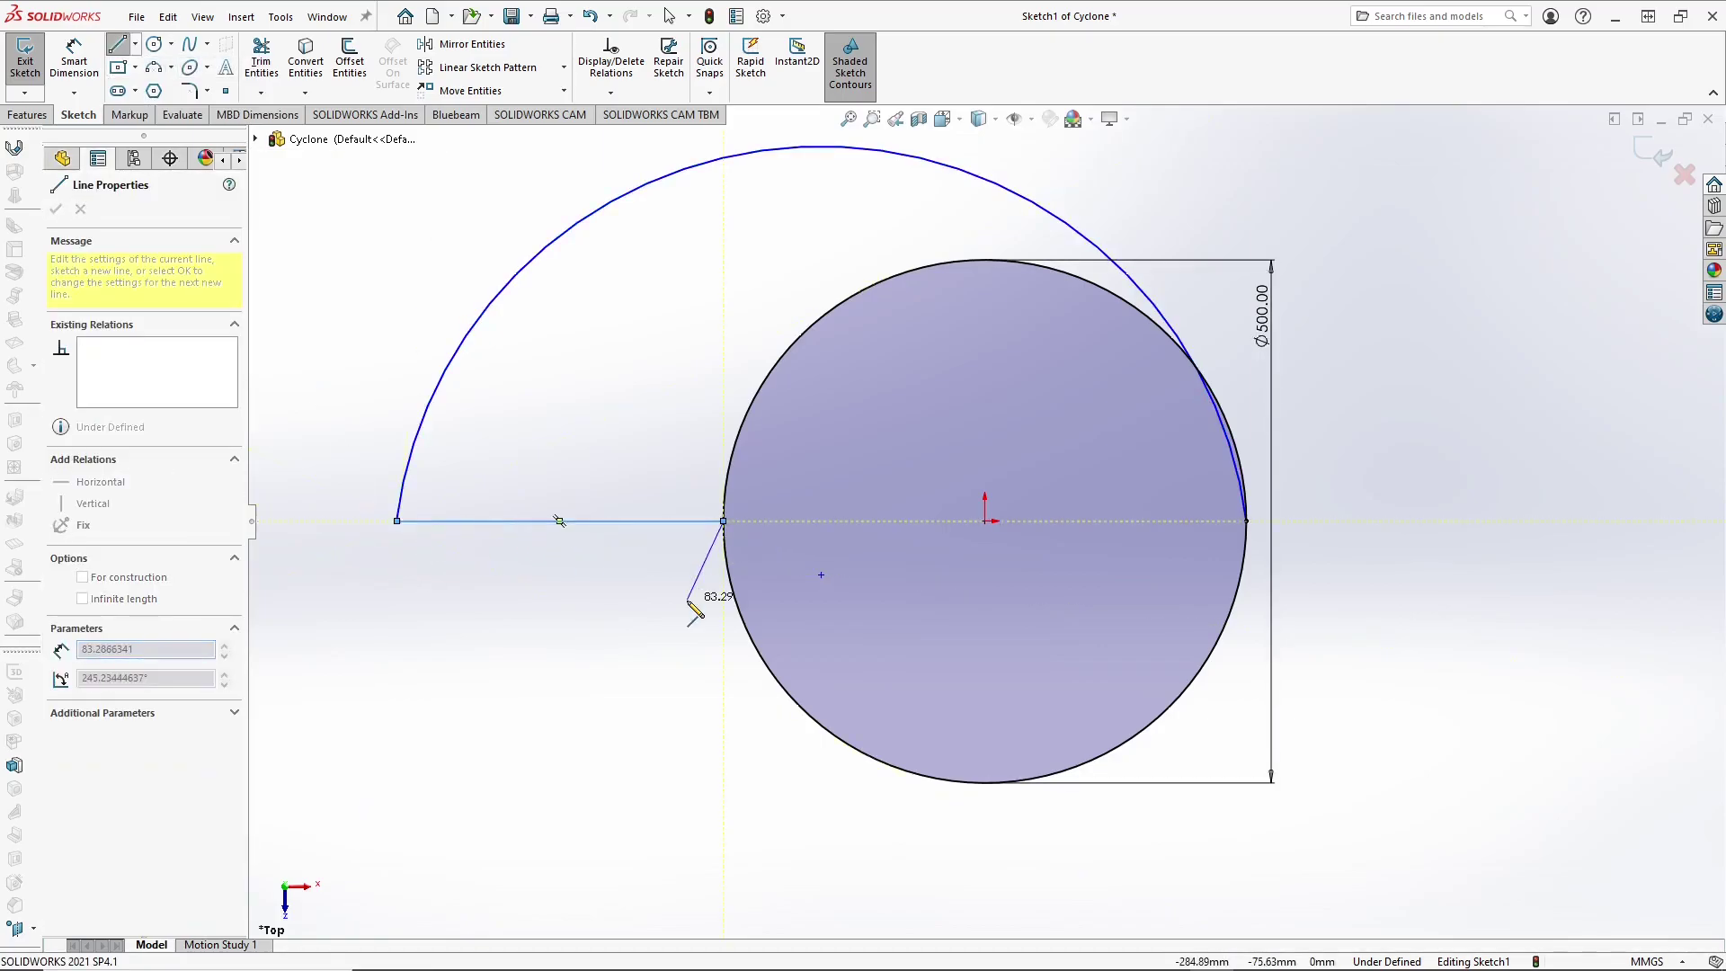
{"action": "right_click", "coordinate": [690, 598]}
{"action": "left_click", "coordinate": [742, 615]}
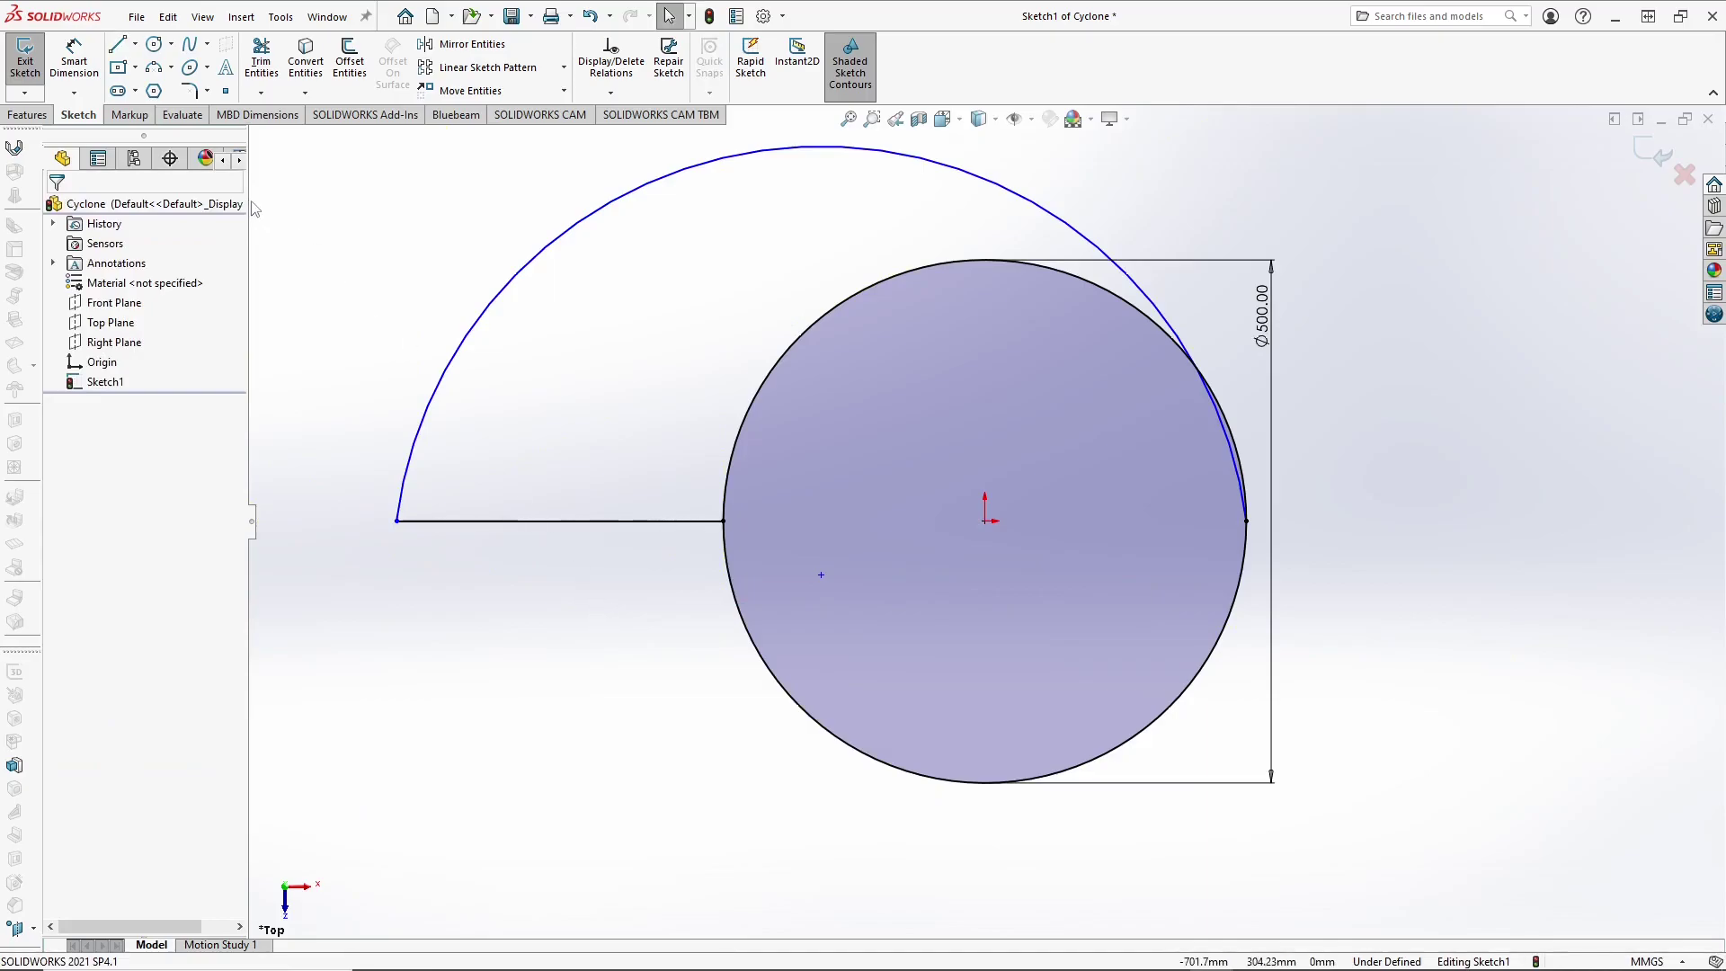
Step: Trim away the upper part of the circle and make the remaining arc's free end coincident with the large arc's right end
{"action": "left_click", "coordinate": [261, 58]}
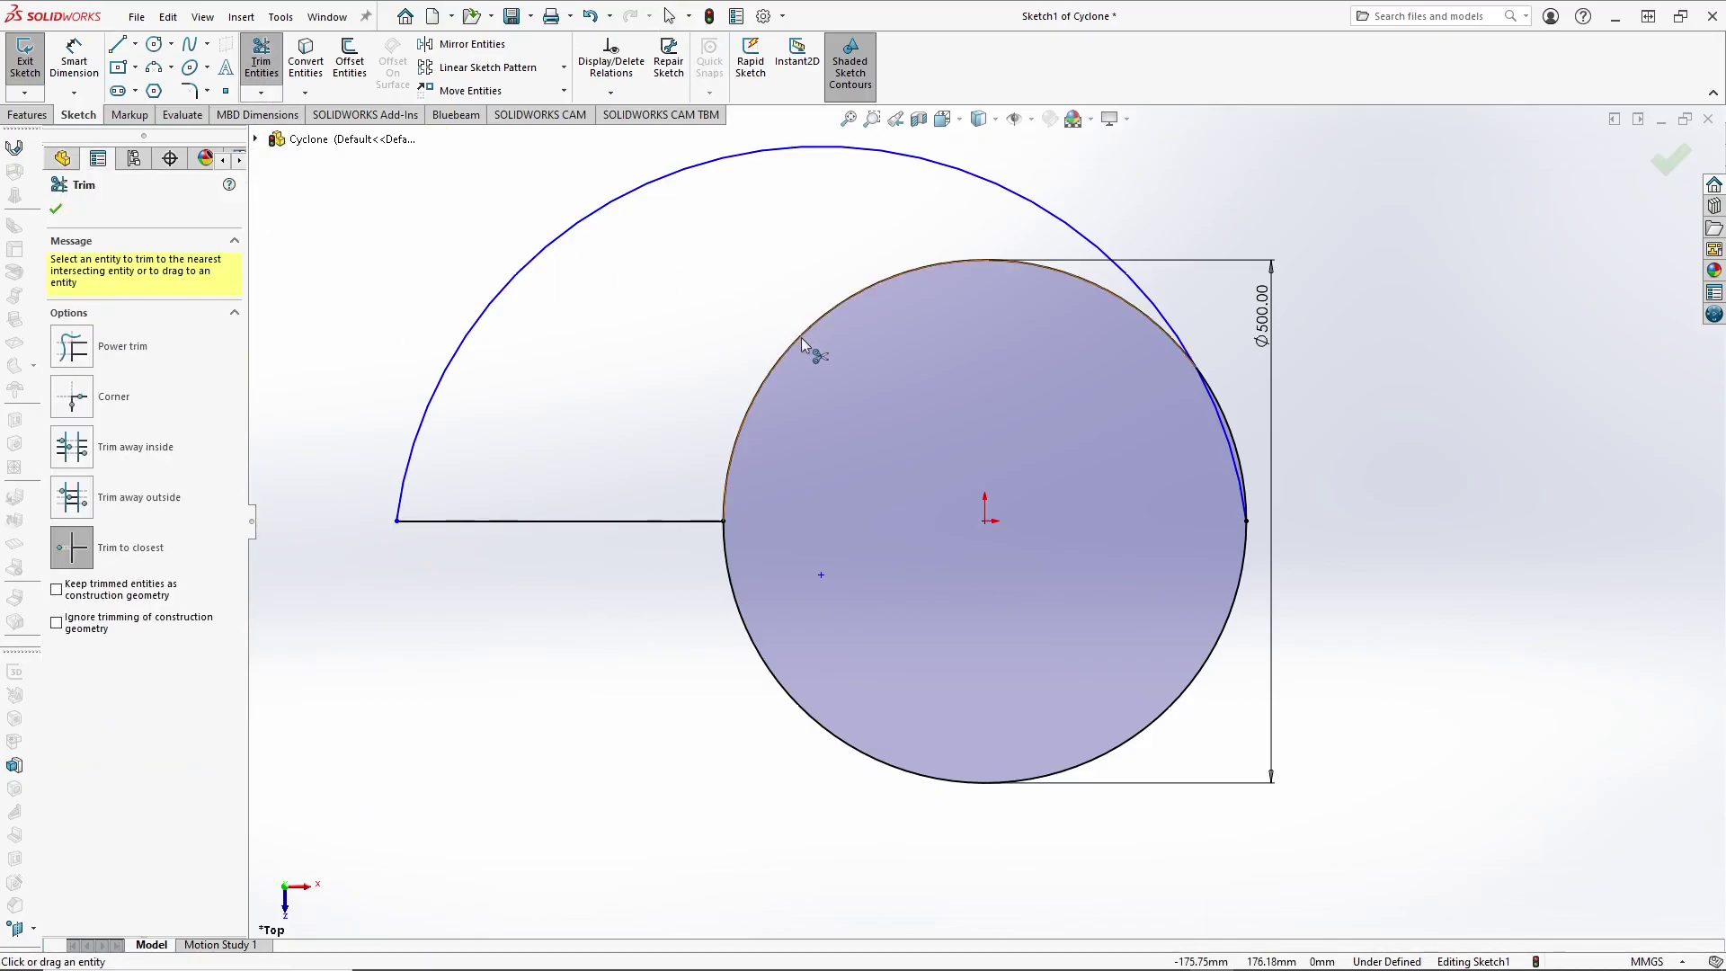
{"action": "left_click", "coordinate": [801, 337]}
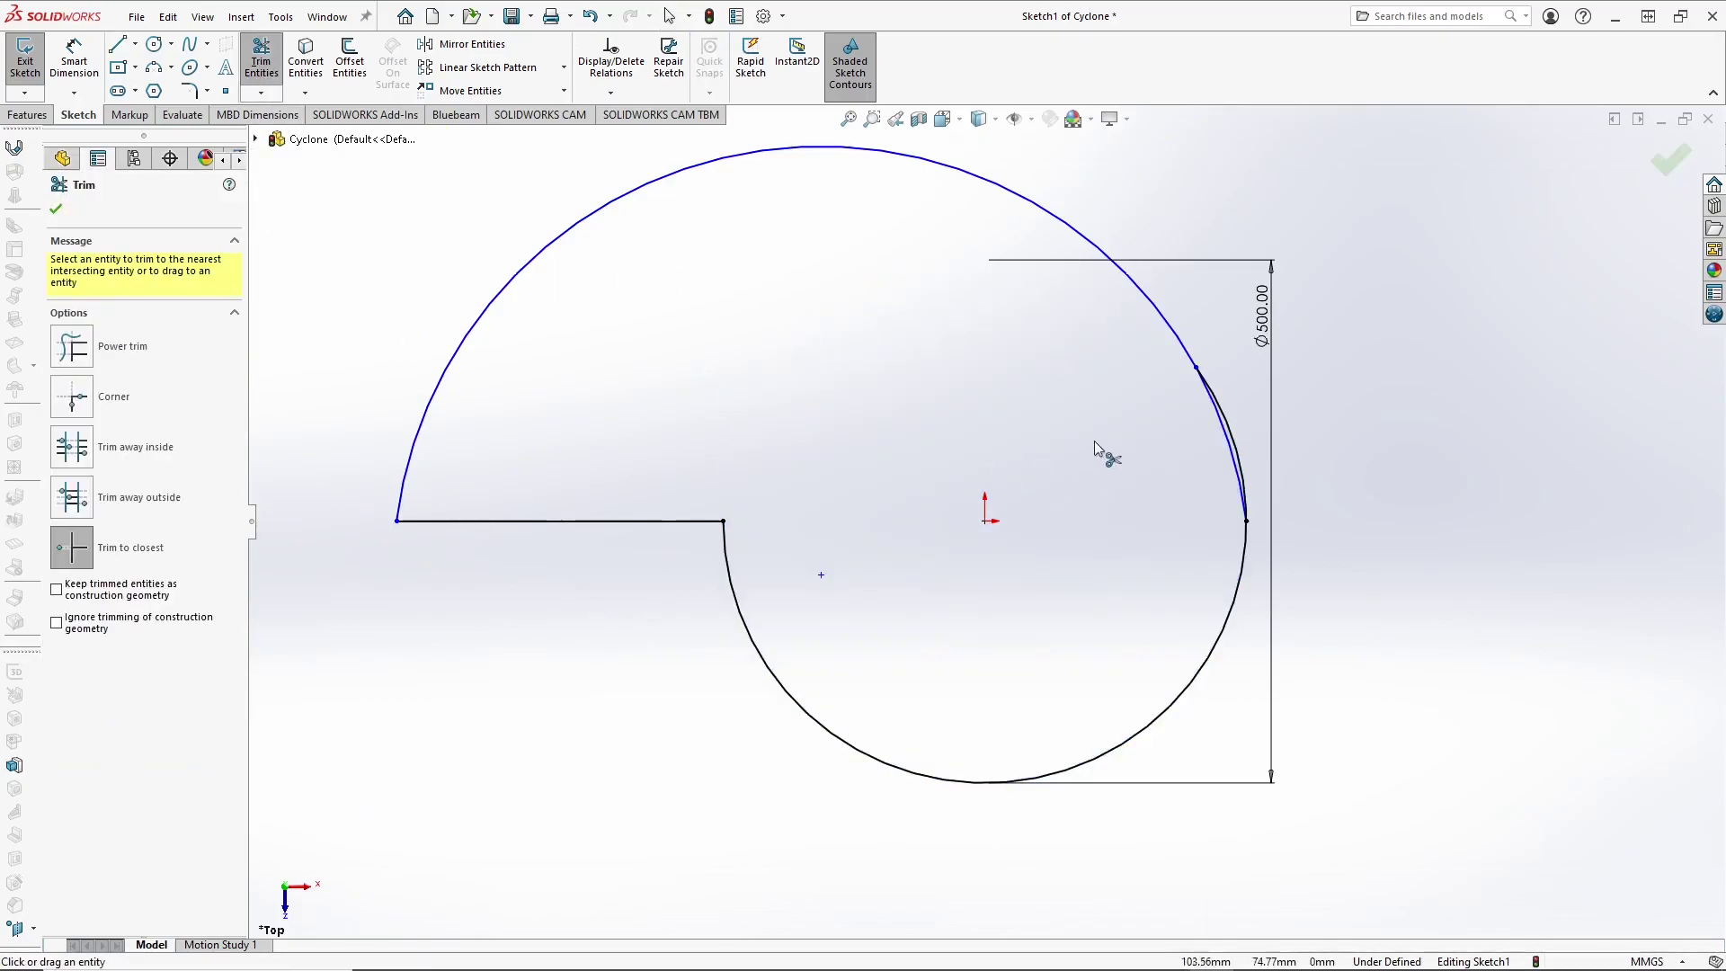
{"action": "key", "text": "Escape"}
{"action": "left_click", "coordinate": [1196, 367]}
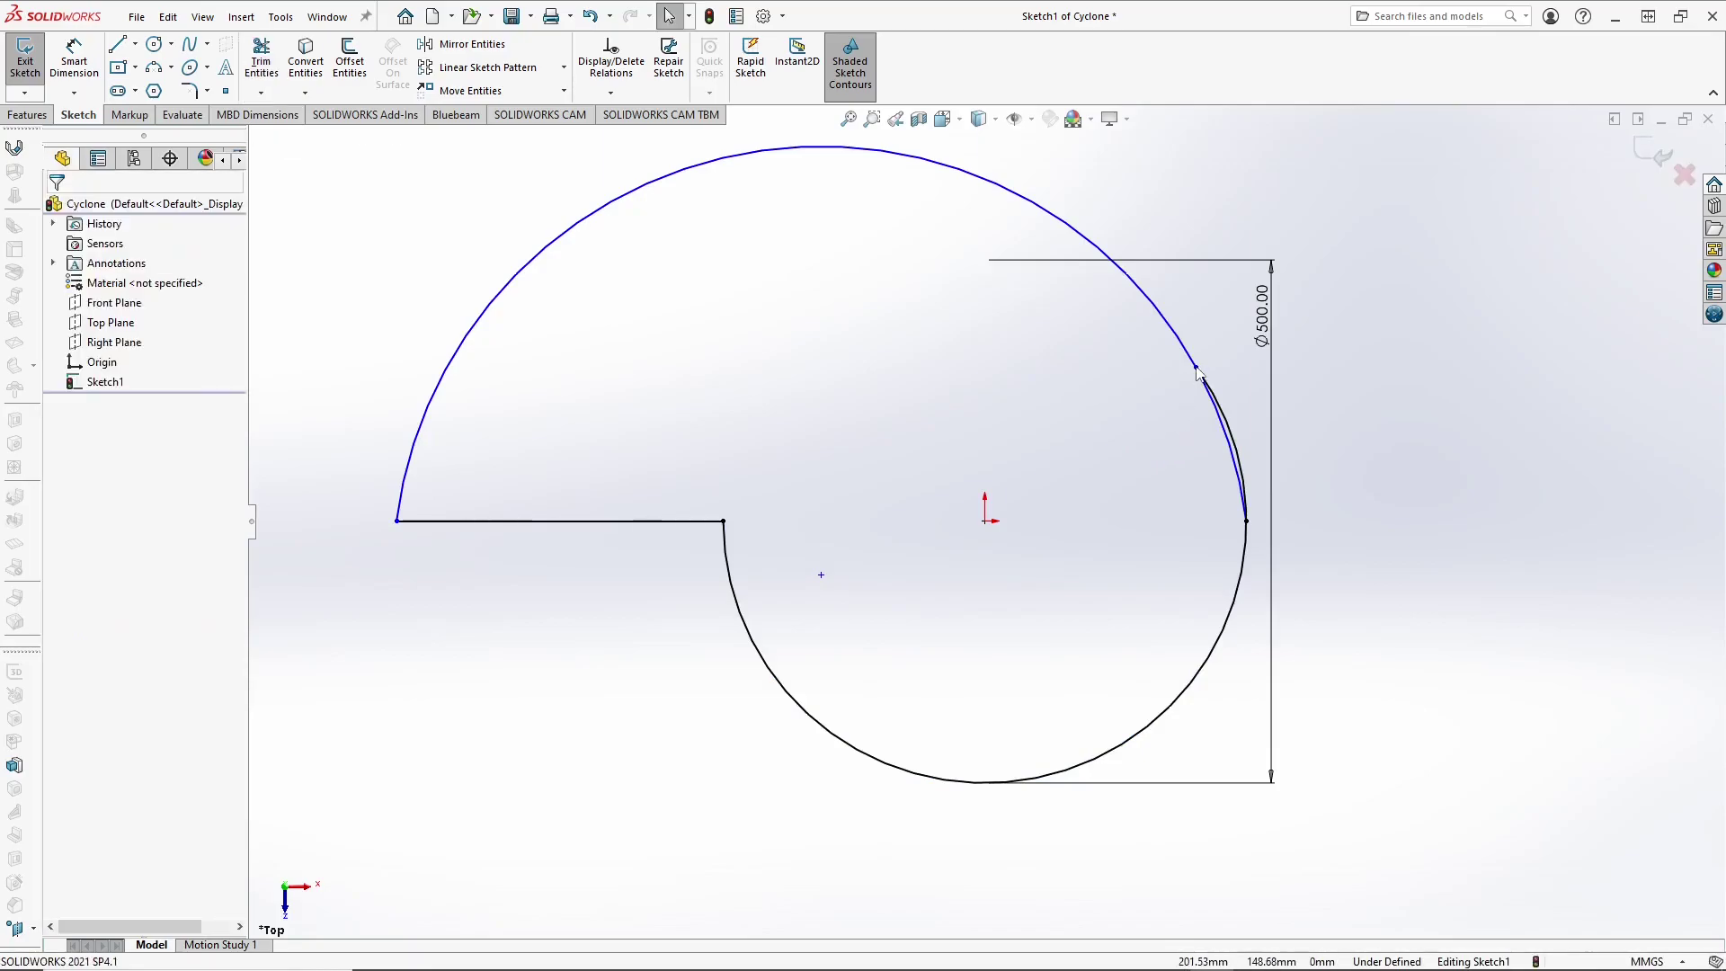
{"action": "left_click", "coordinate": [1247, 521], "text": "ctrl"}
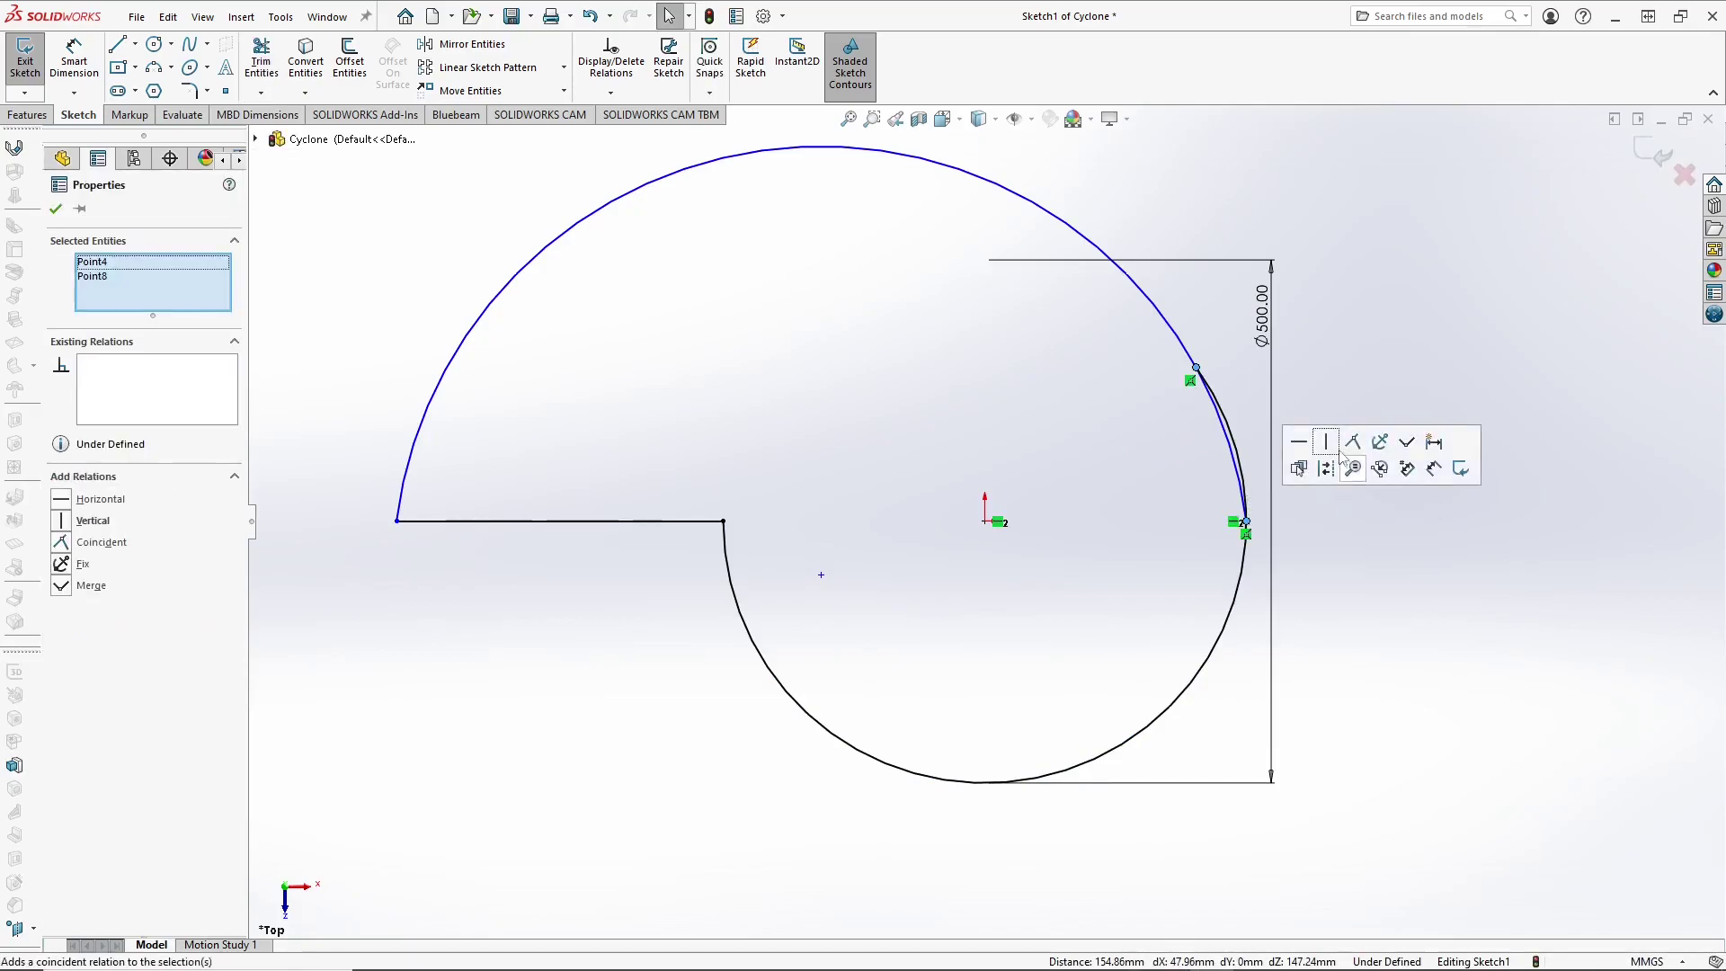
{"action": "left_click", "coordinate": [1353, 442]}
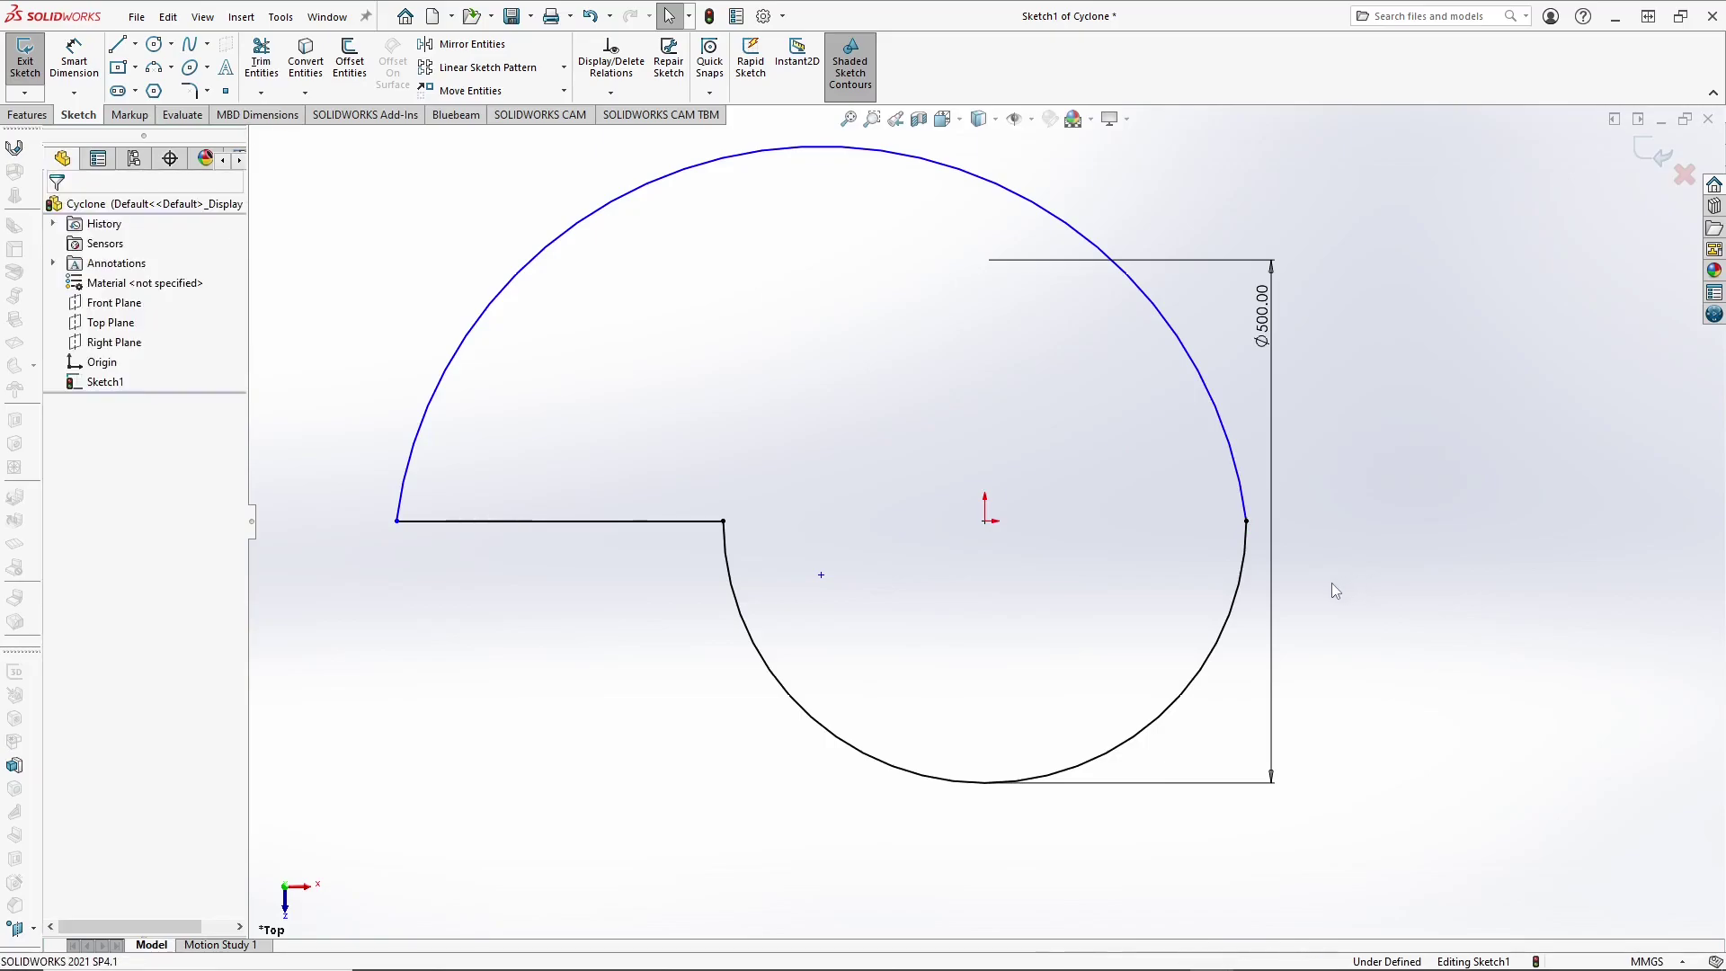
Step: Make the upper arc tangent to the lower 500 mm diameter arc at their shared right end
{"action": "left_click", "coordinate": [1246, 556]}
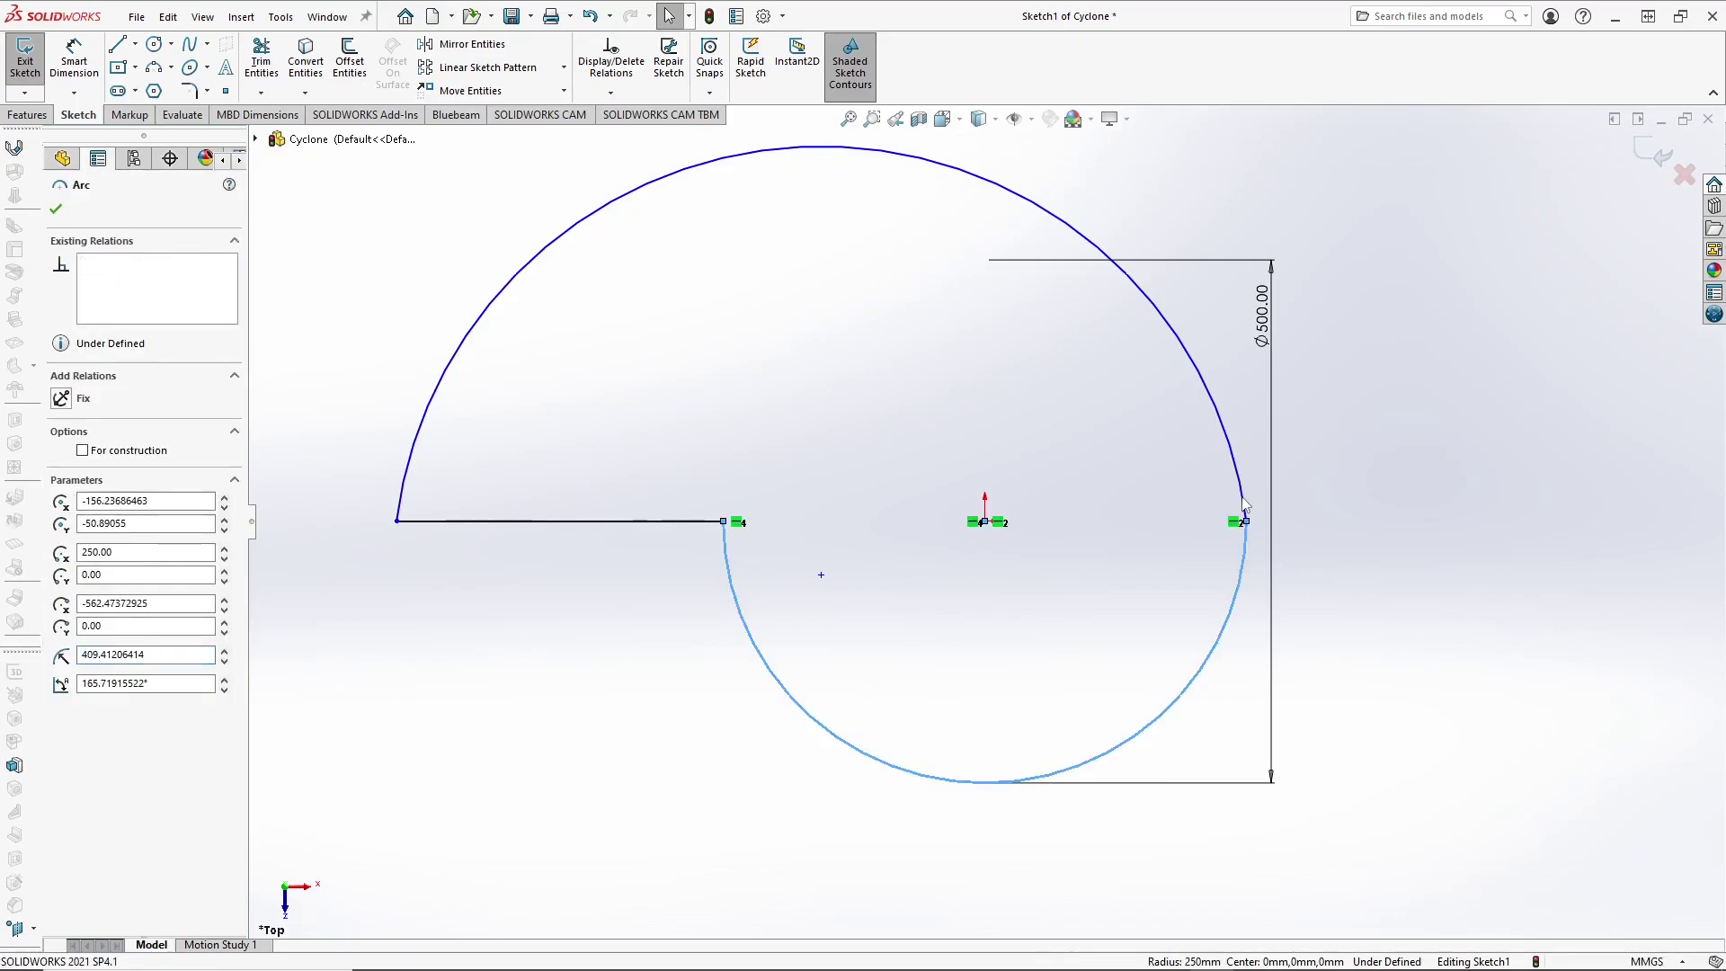
{"action": "left_click", "coordinate": [1241, 490], "text": "ctrl"}
{"action": "left_click", "coordinate": [1322, 417]}
{"action": "left_click", "coordinate": [1362, 559]}
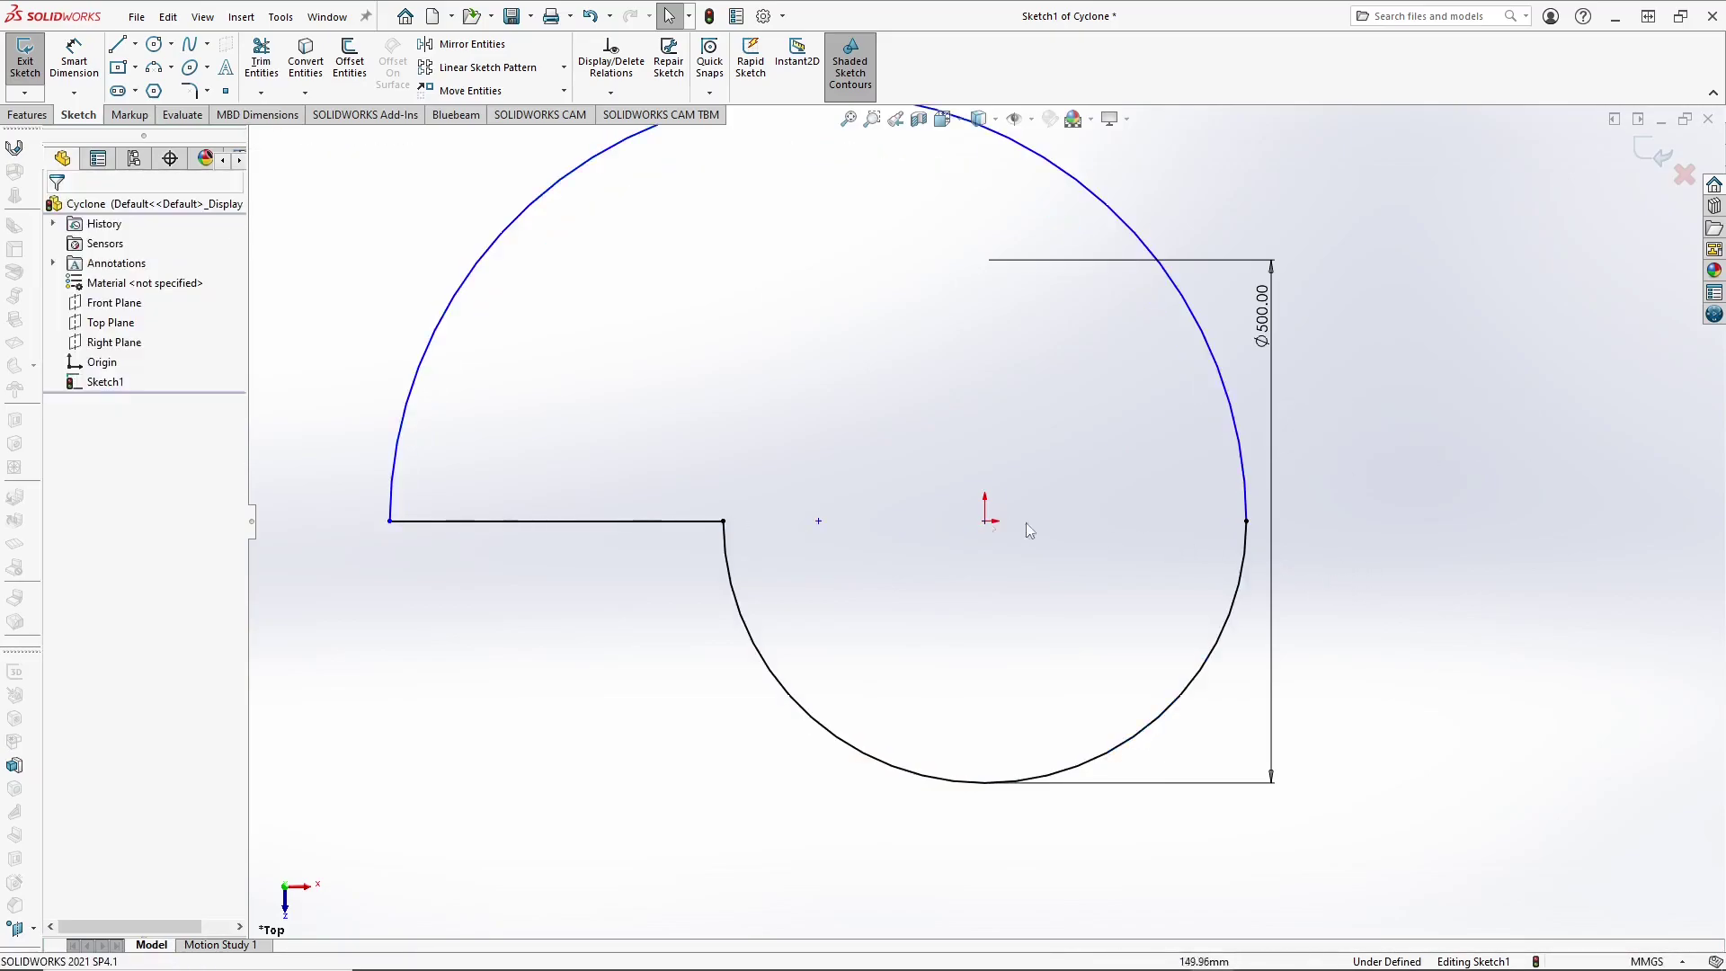
Step: Dimension the upper arc's radius as 350 mm
{"action": "scroll", "coordinate": [989, 526], "scroll_direction": "up", "scroll_amount": 3}
{"action": "left_click", "coordinate": [74, 61]}
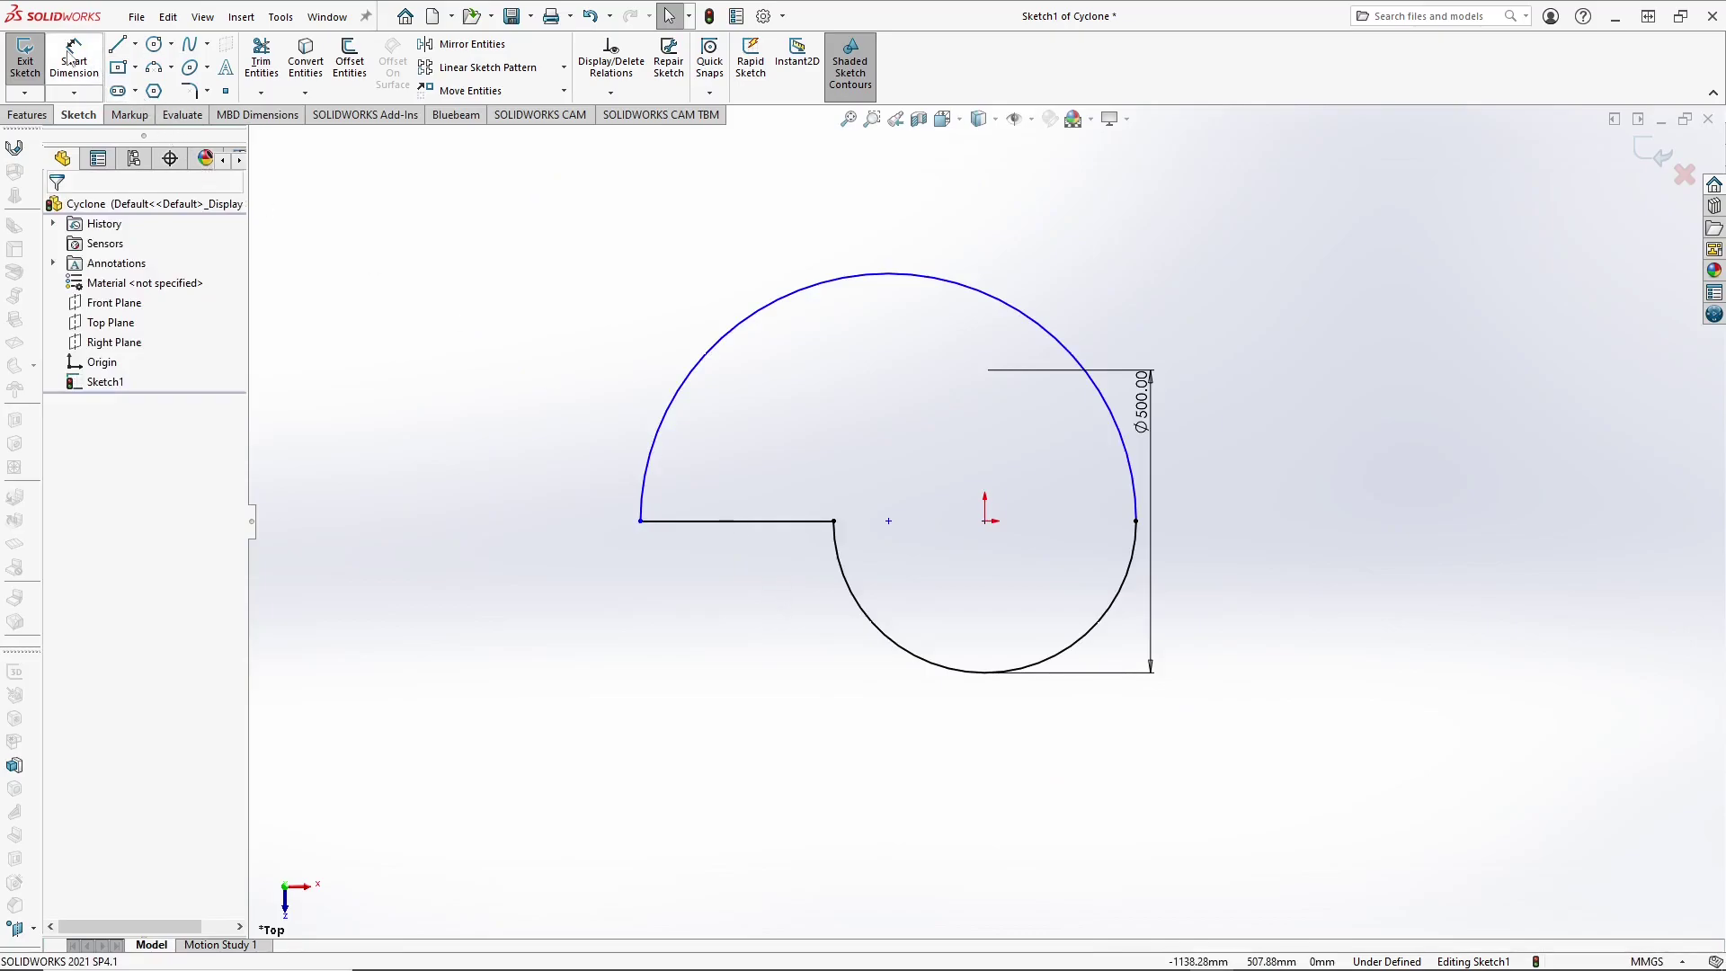
{"action": "left_click", "coordinate": [854, 277]}
{"action": "left_click", "coordinate": [713, 237]}
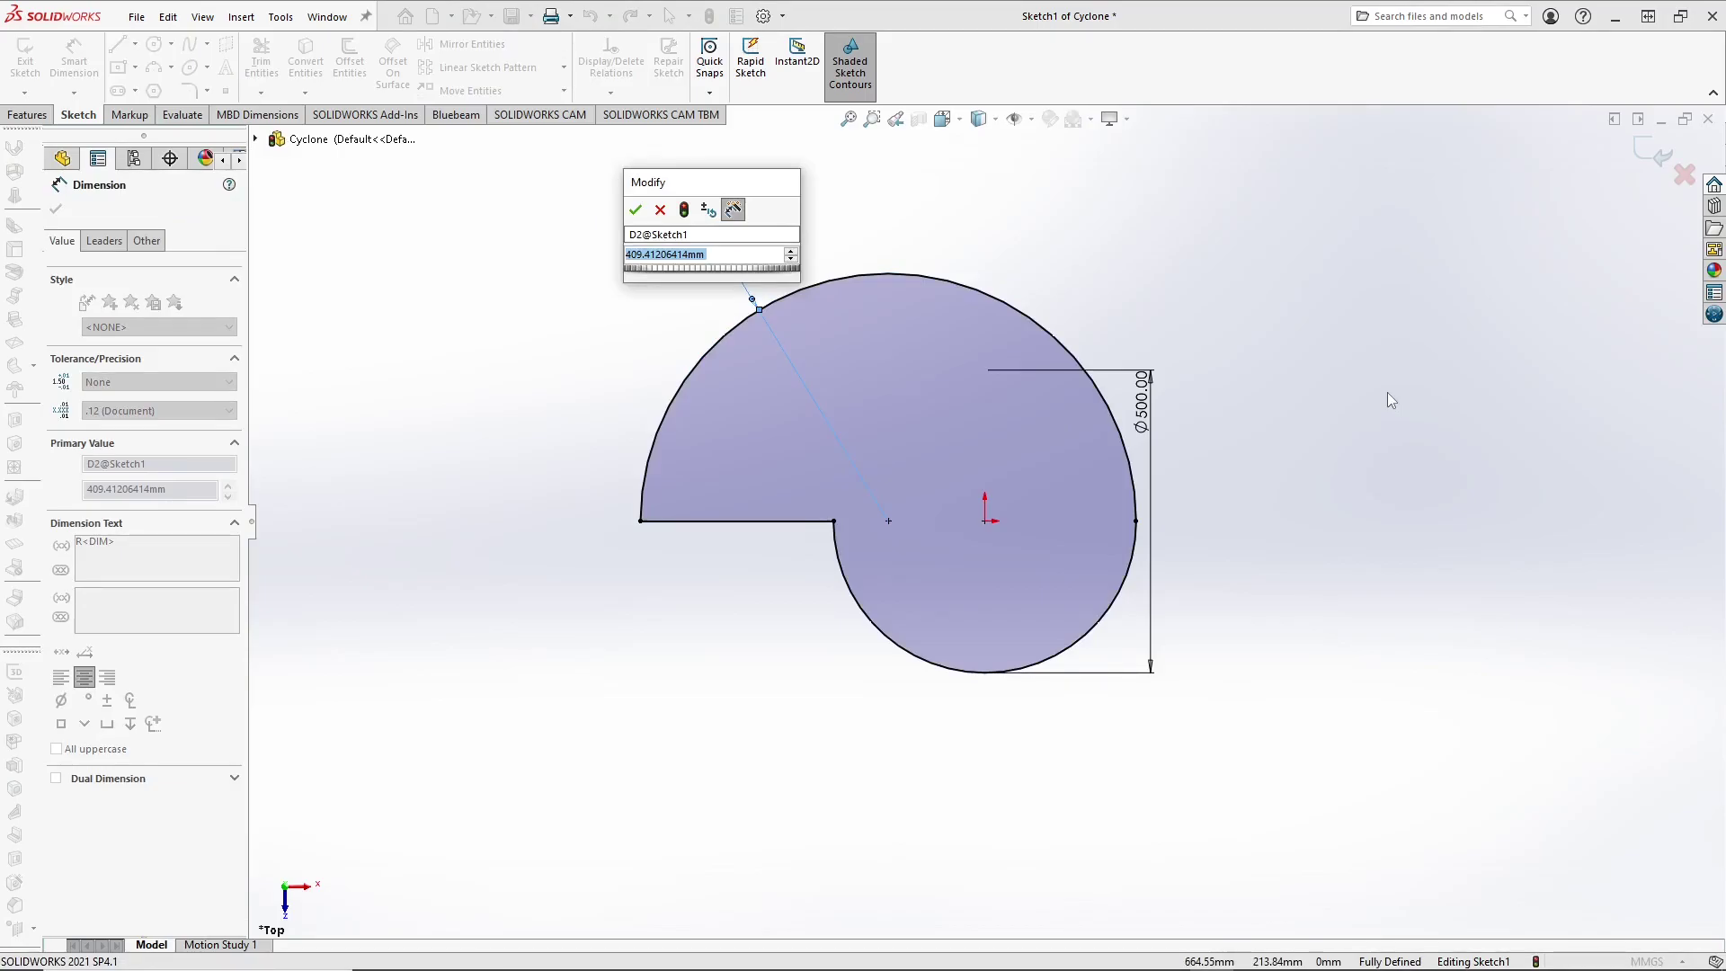
{"action": "type", "text": "350"}
{"action": "key", "text": "Return"}
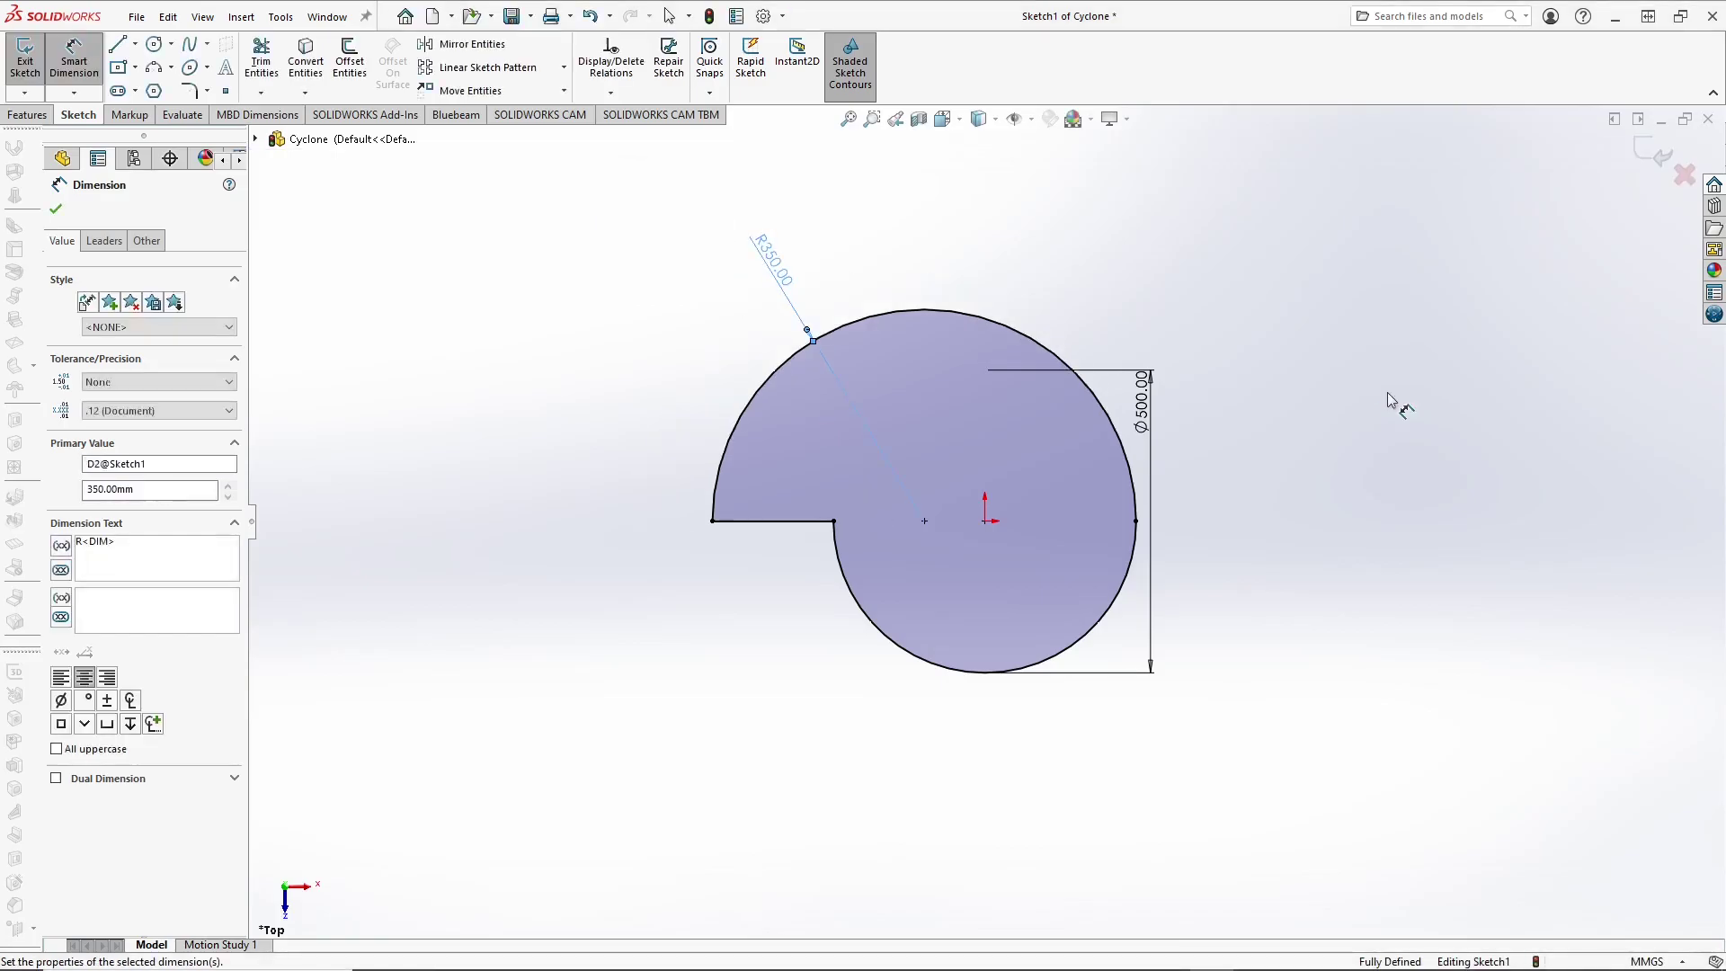
Step: Set the upper arc's radius to 300 mm and finish the sketch
{"action": "double_click", "coordinate": [770, 262]}
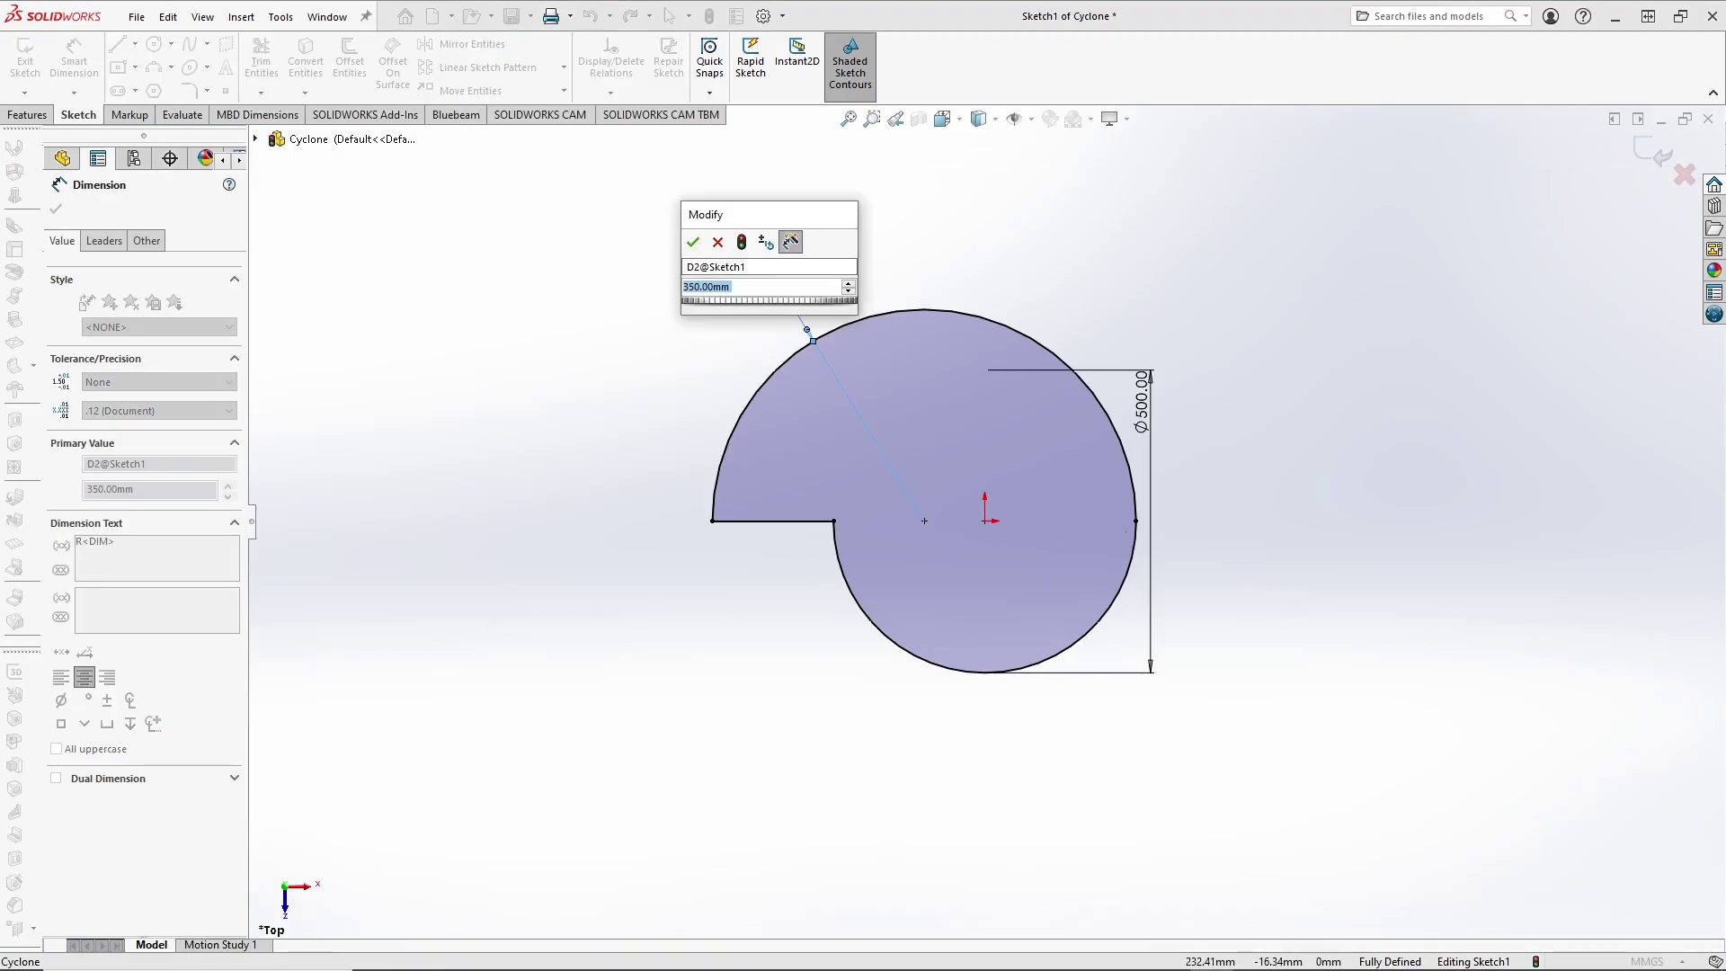
{"action": "type", "text": "300"}
{"action": "key", "text": "Return"}
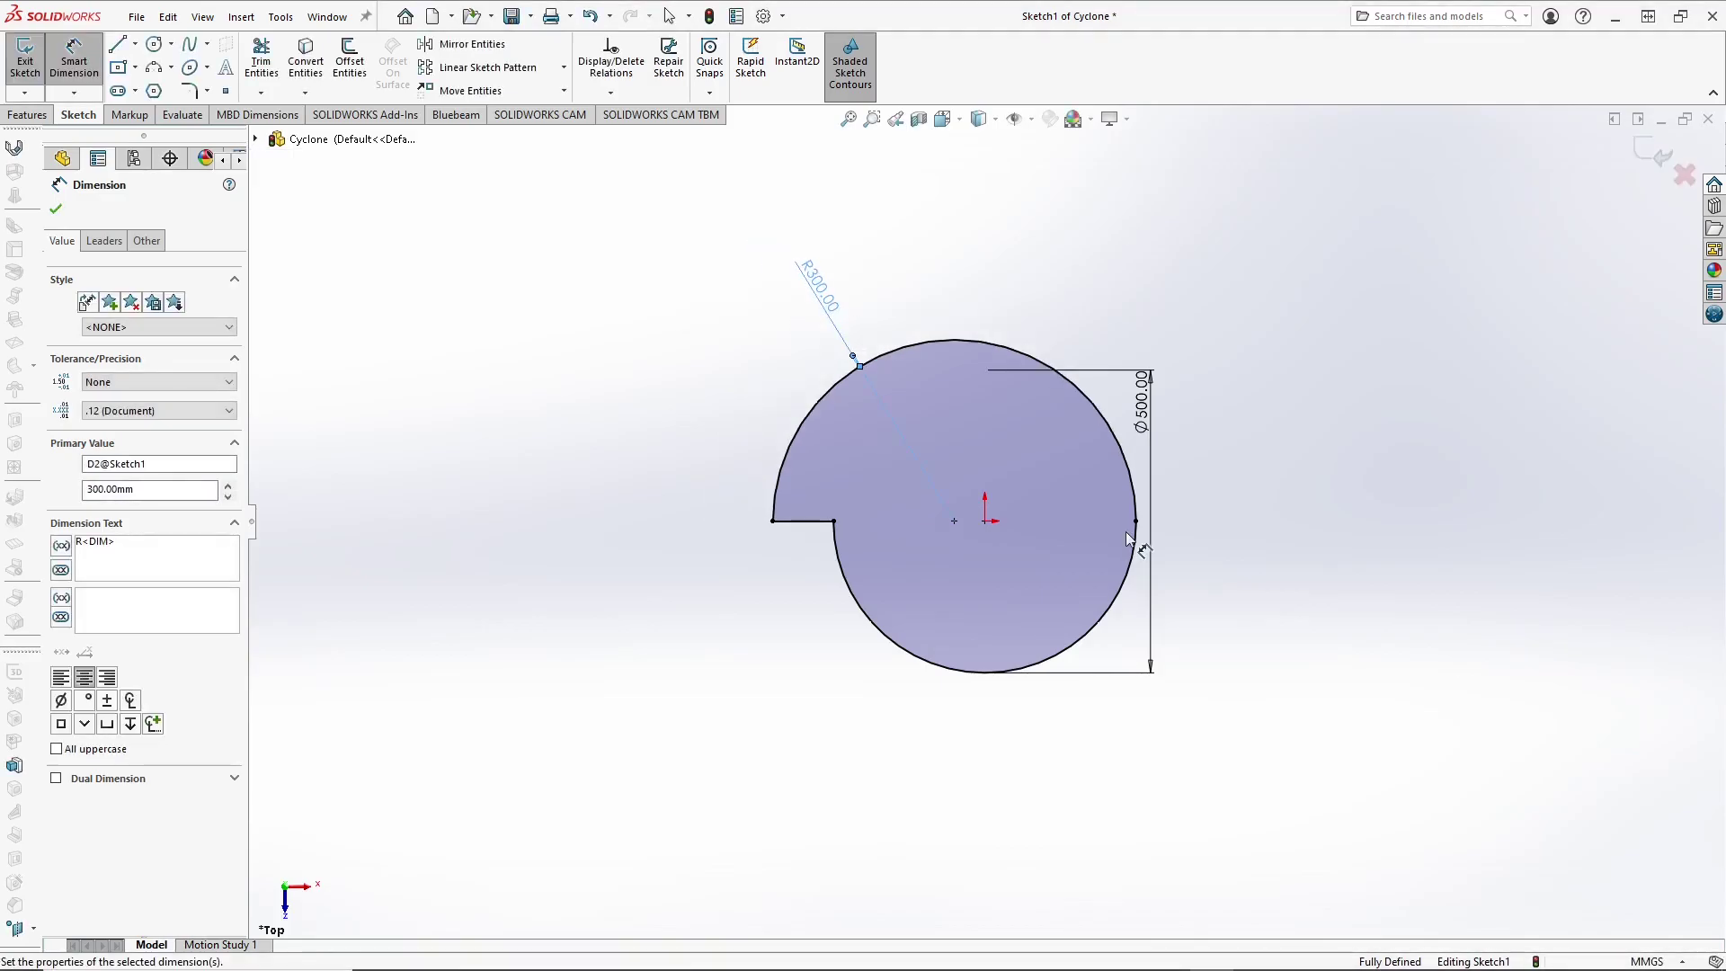
{"action": "left_click", "coordinate": [1654, 155]}
Step: Extrude the spiral-shaped profile 500 mm as a blind boss from the sketch plane
{"action": "middle_click_drag", "start_coordinate": [940, 486], "coordinate": [989, 343]}
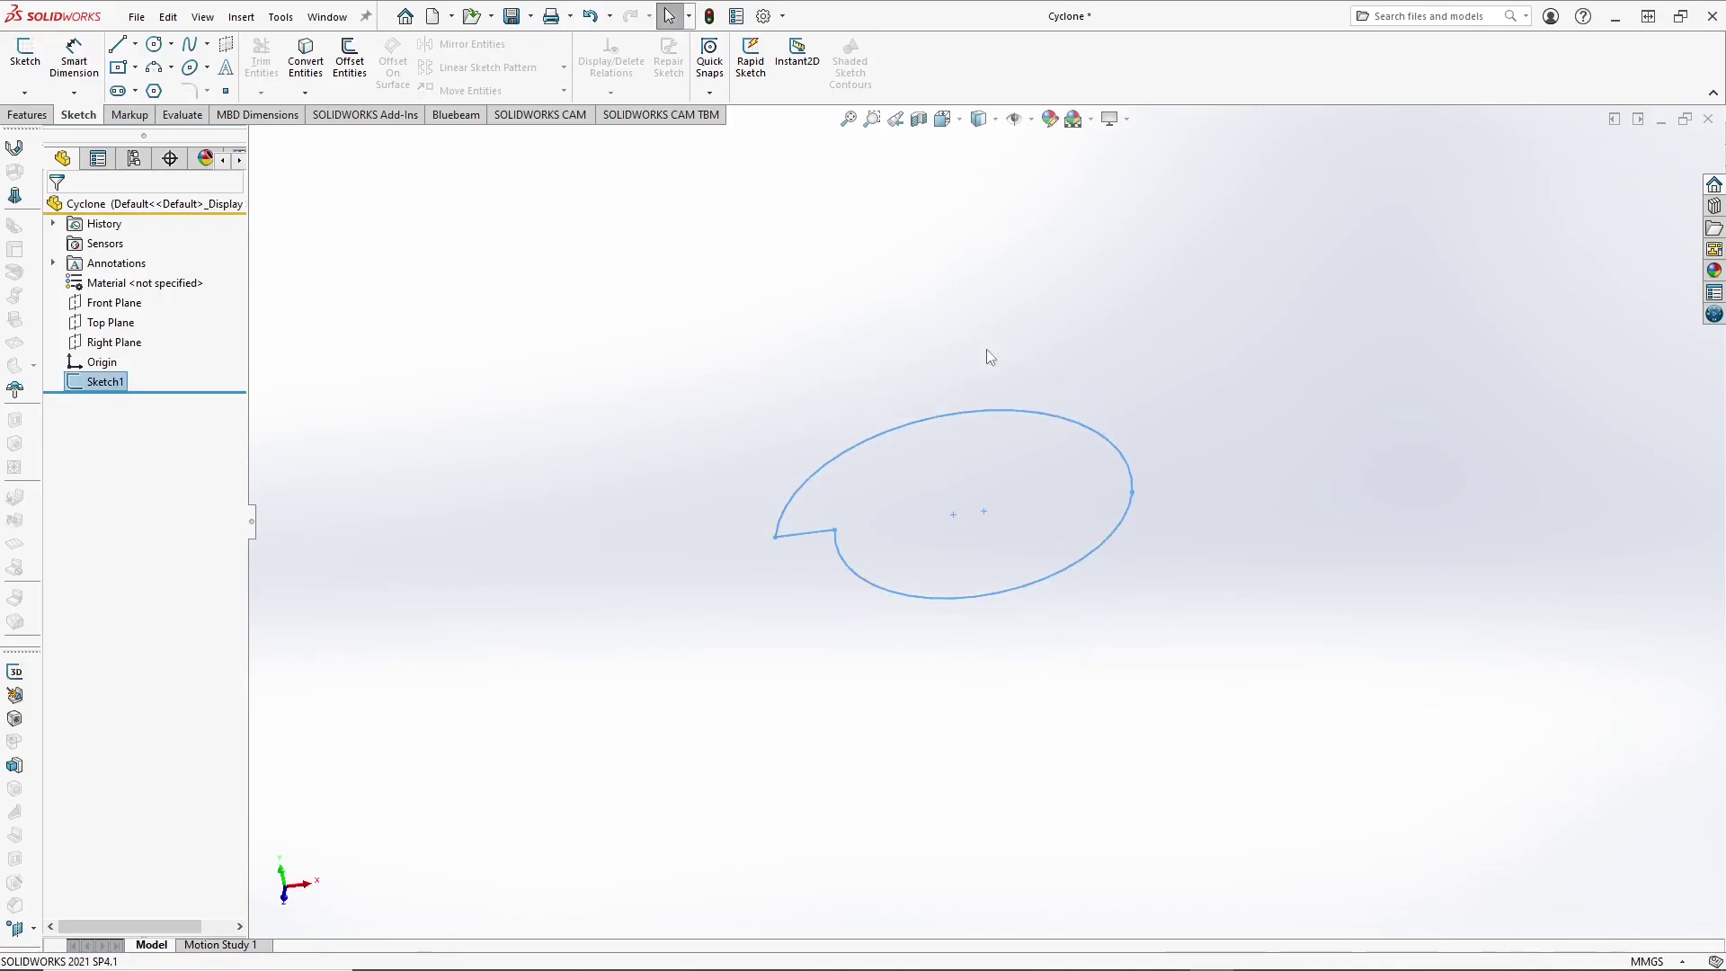
{"action": "left_click", "coordinate": [30, 115]}
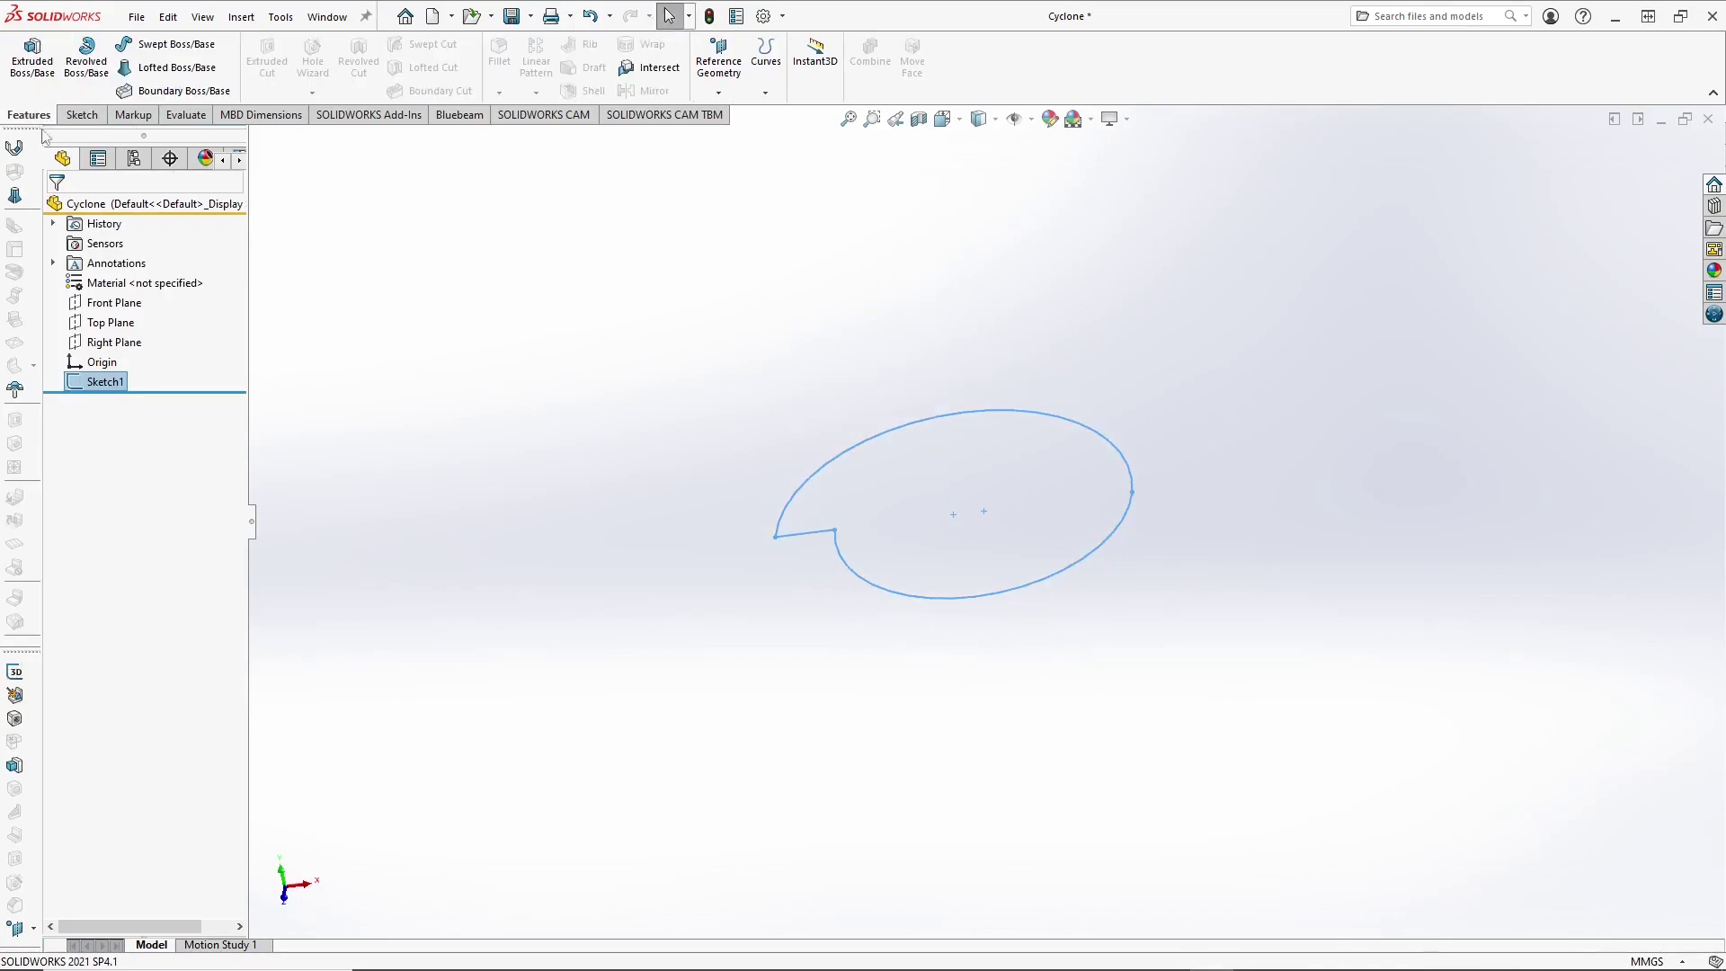
{"action": "left_click", "coordinate": [32, 56]}
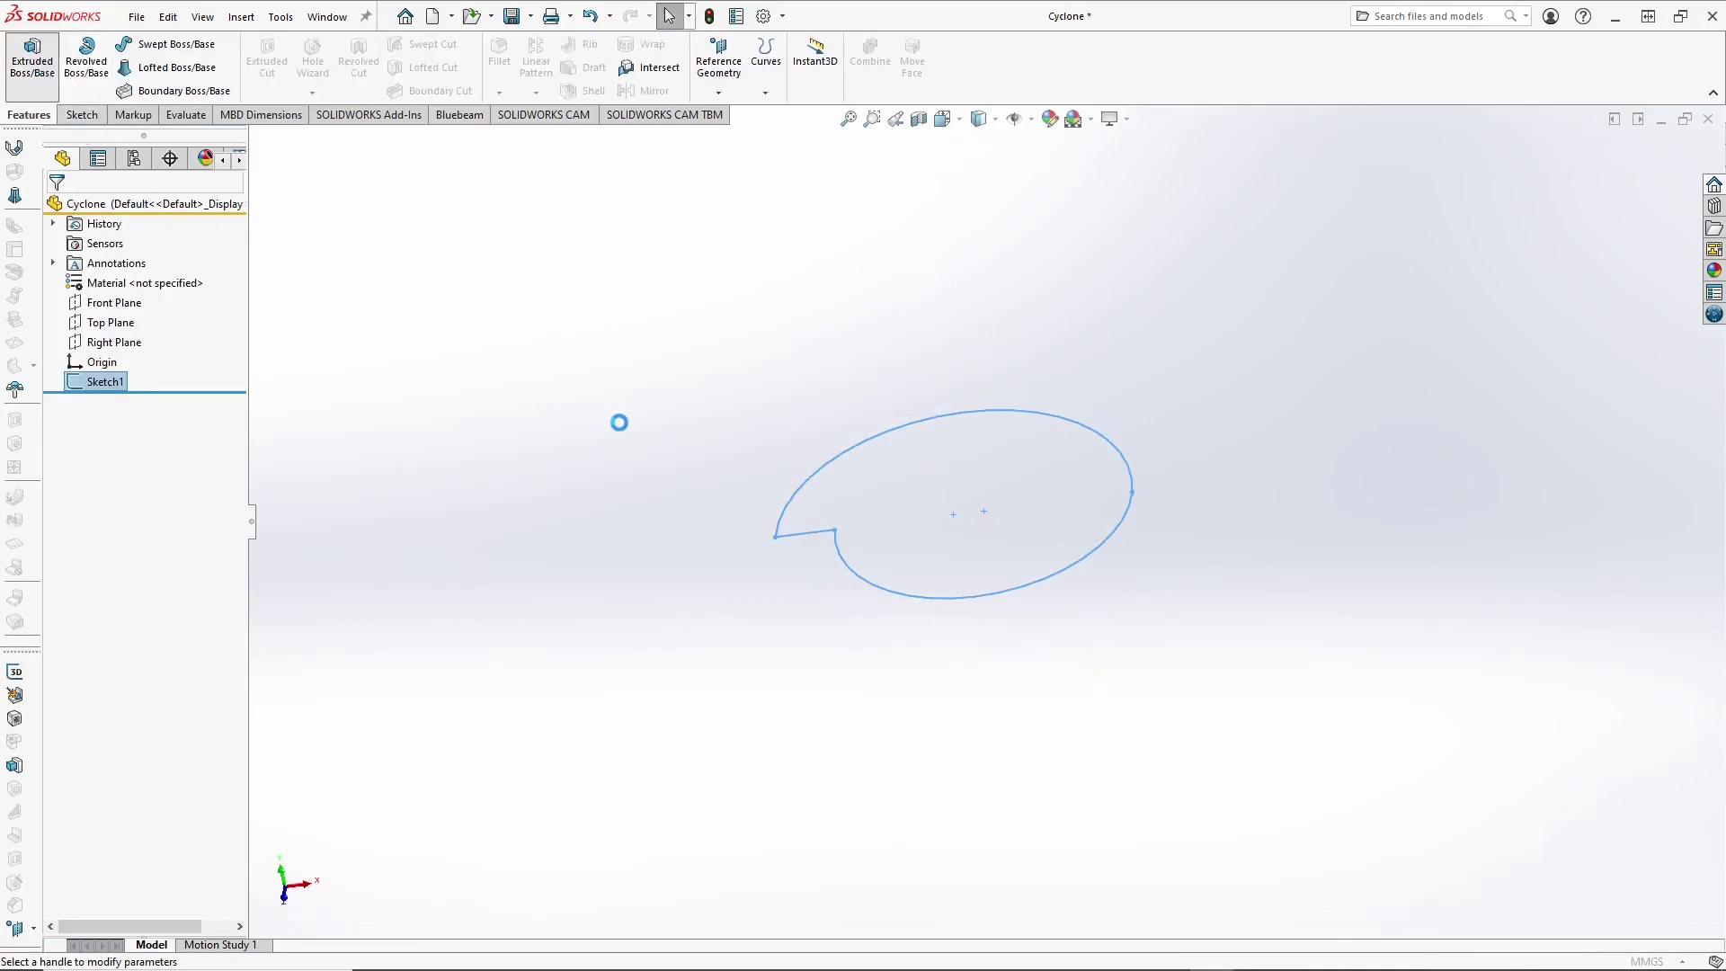
{"action": "left_click_drag", "start_coordinate": [951, 492], "coordinate": [899, 260]}
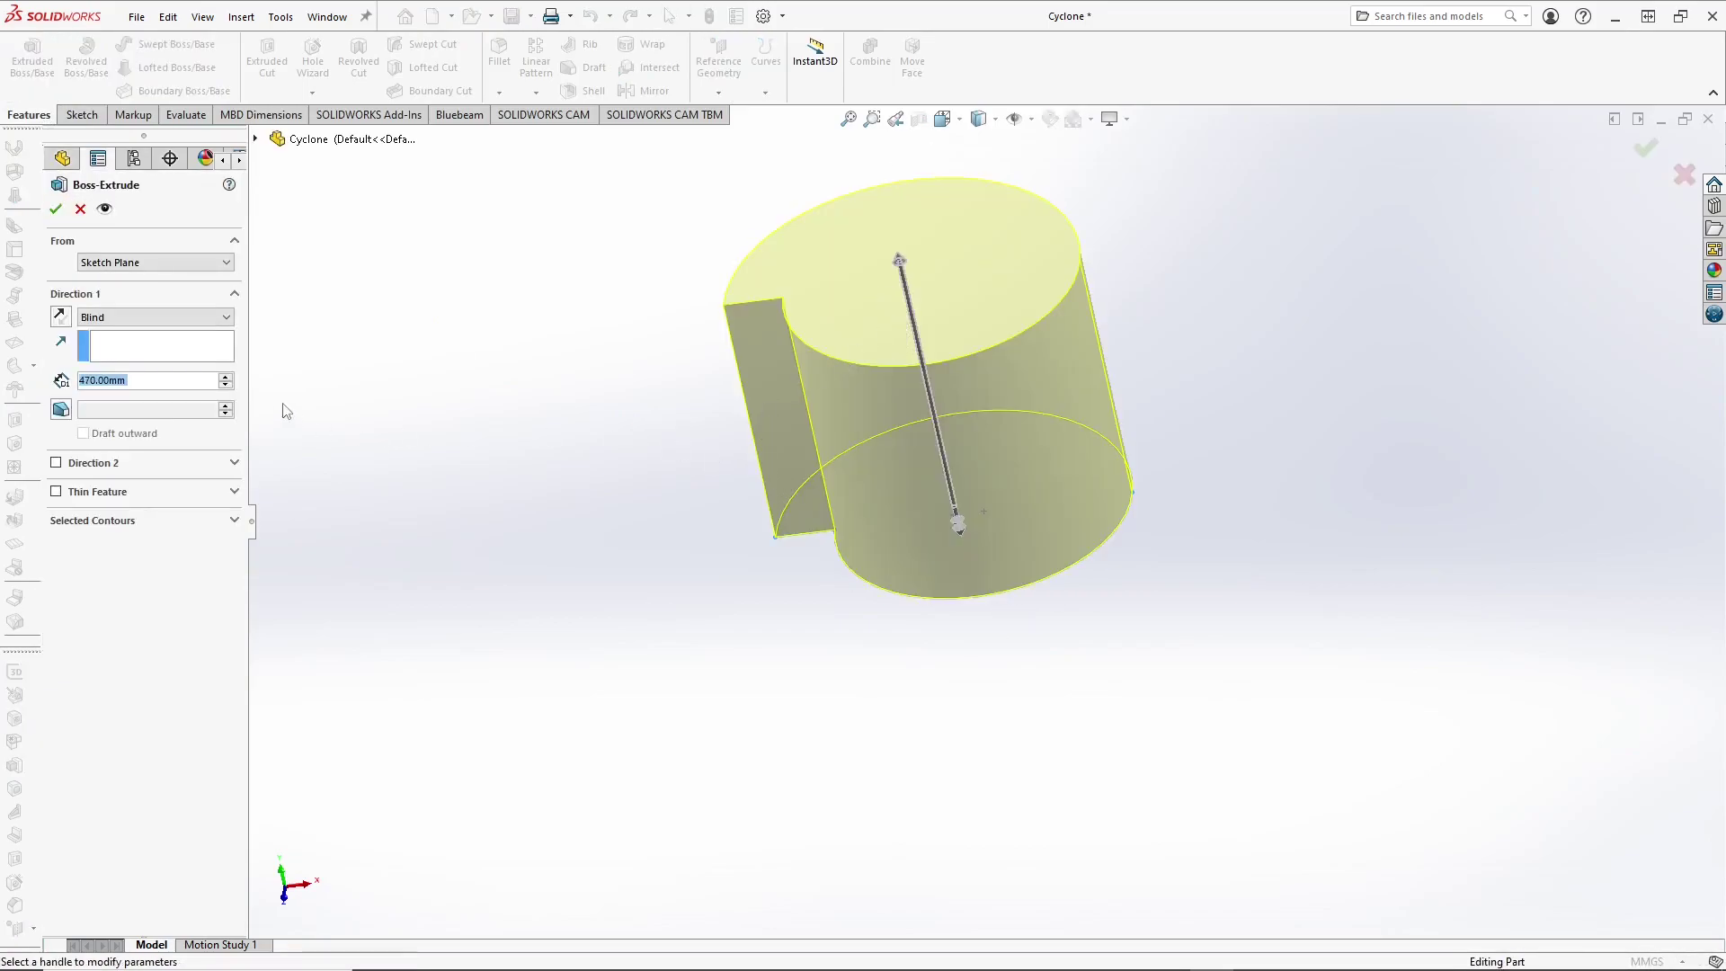
{"action": "type", "text": "500"}
{"action": "key", "text": "Return"}
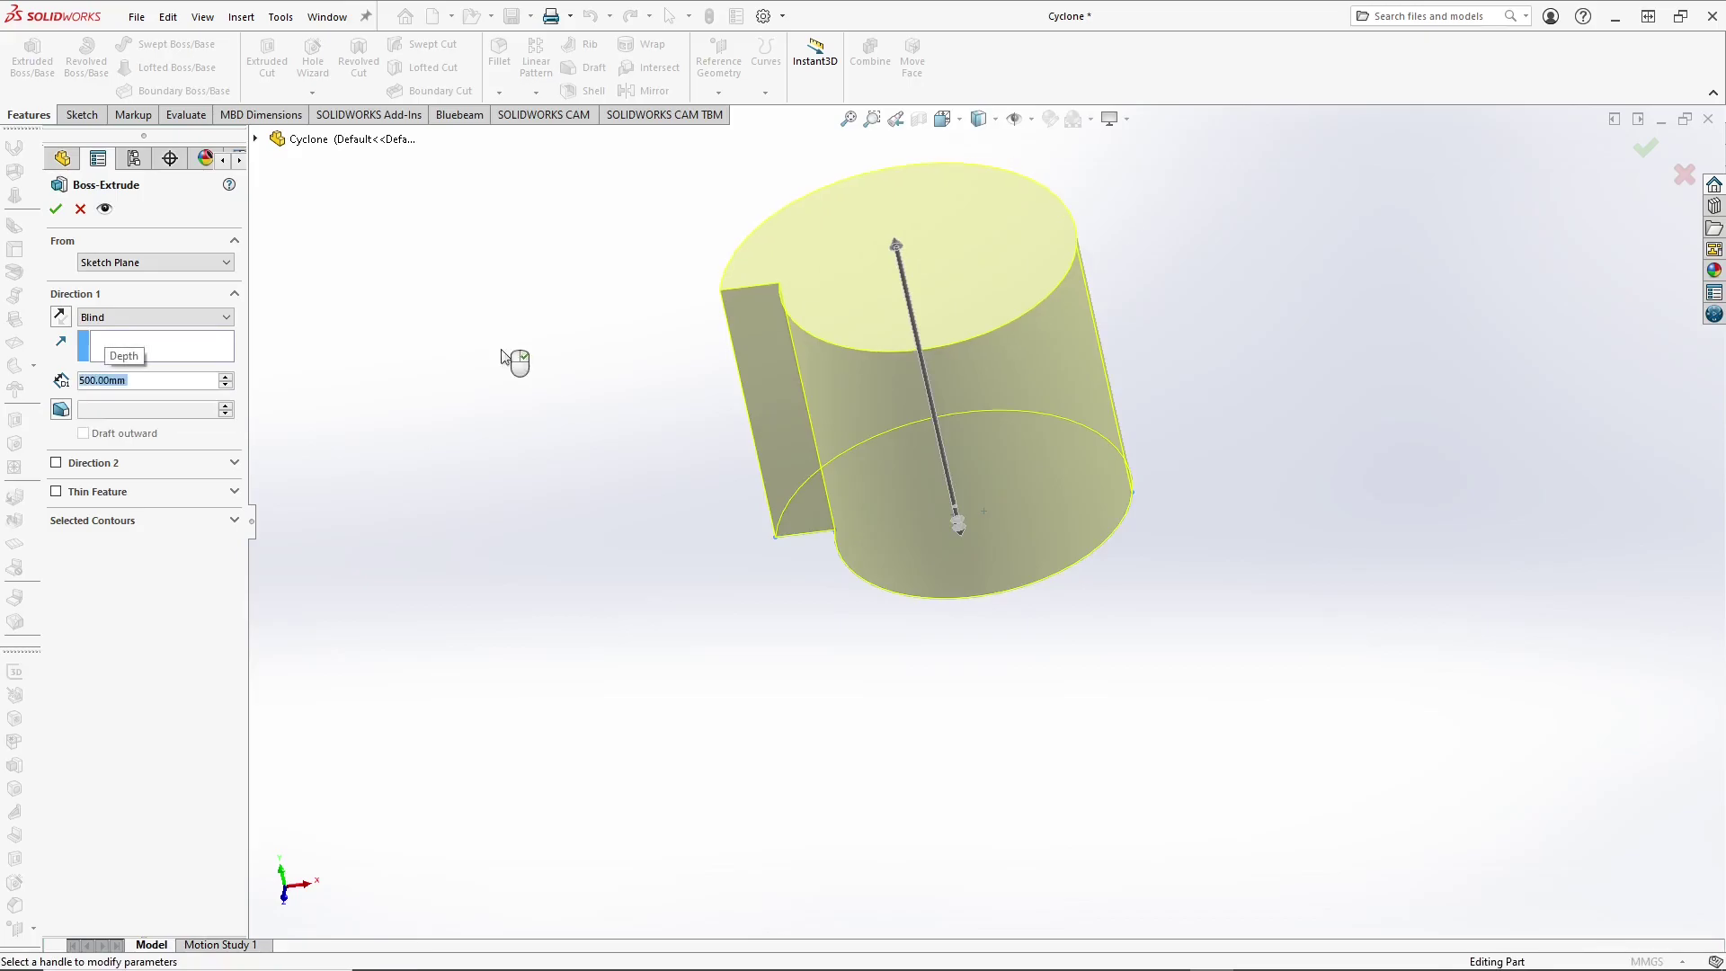
{"action": "left_click", "coordinate": [56, 212]}
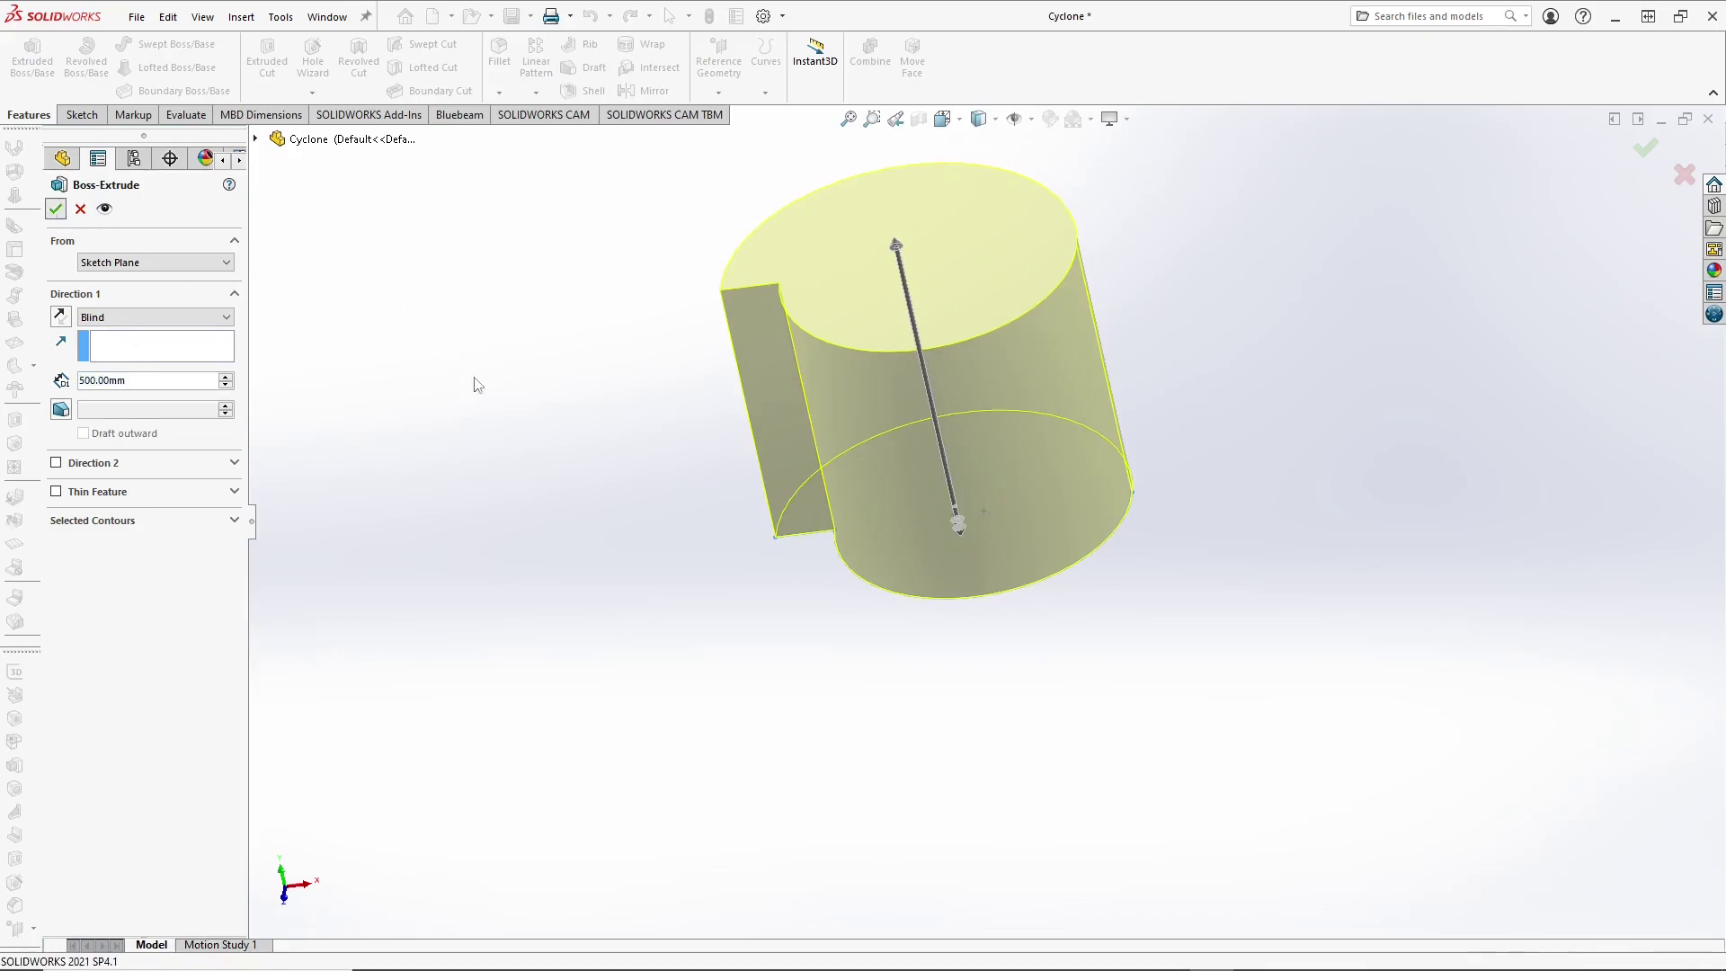
Step: On the body's bottom face, sketch a 250 mm radius circle centred on the origin through the ledge's inner corner, and finish the sketch
{"action": "middle_click_drag", "start_coordinate": [655, 476], "coordinate": [563, 426]}
{"action": "middle_click_drag", "start_coordinate": [793, 468], "coordinate": [868, 562]}
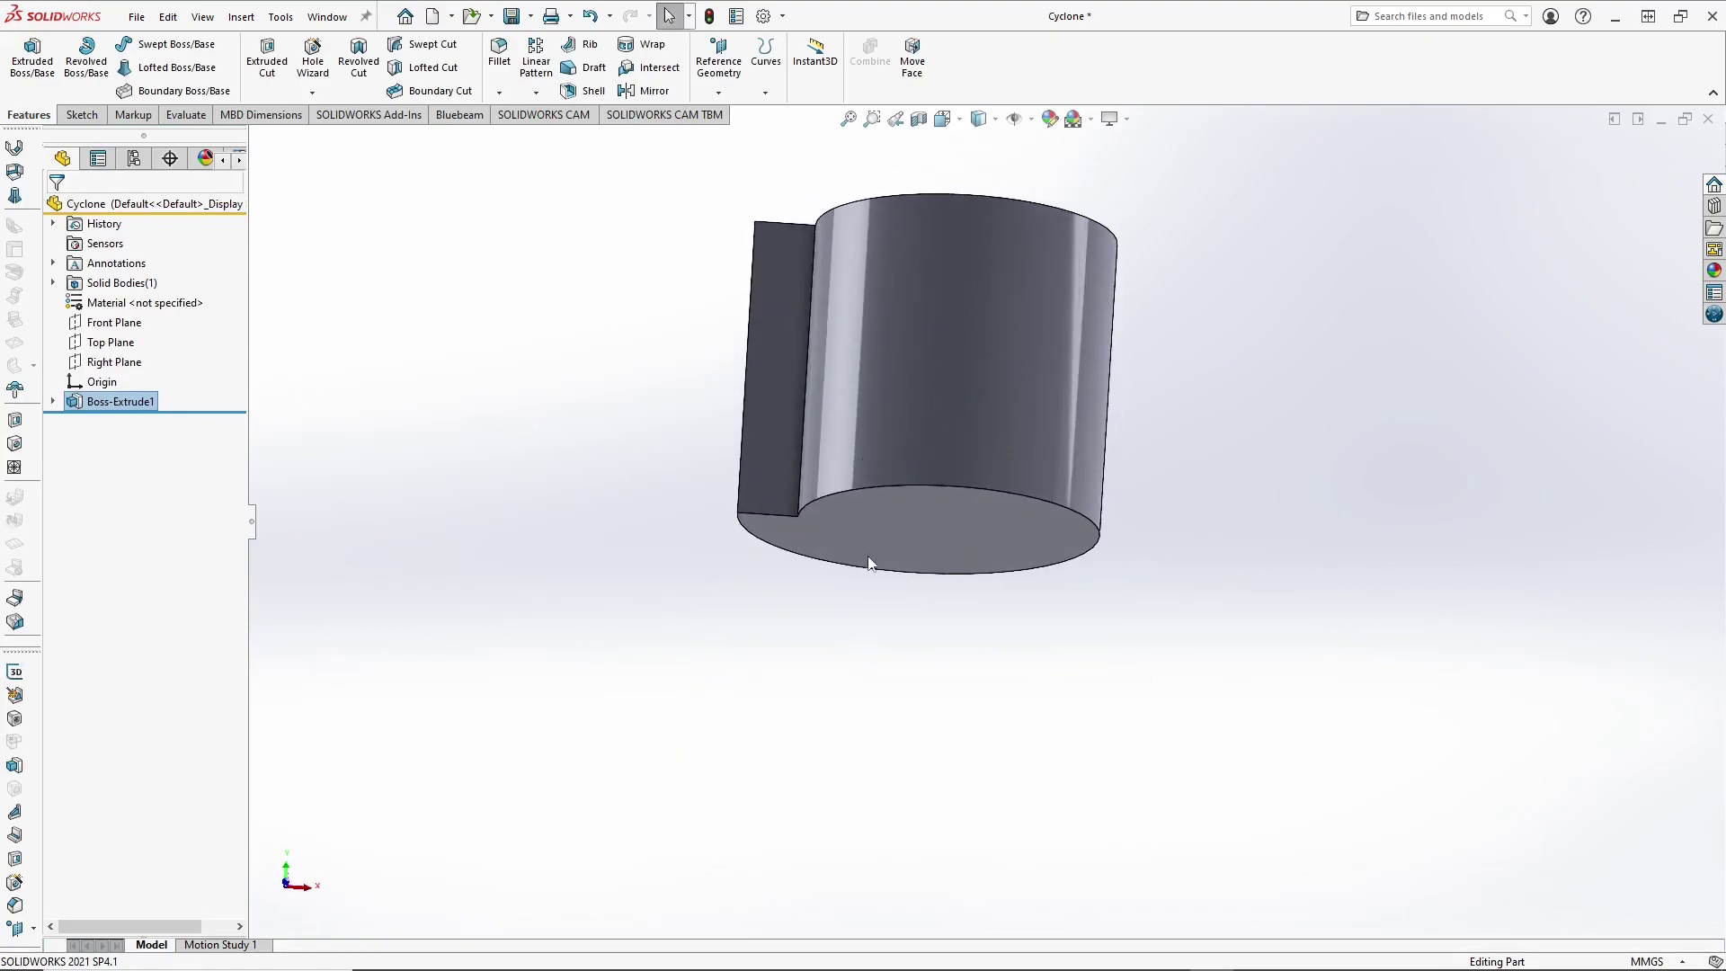
{"action": "left_click", "coordinate": [881, 545]}
{"action": "left_click", "coordinate": [961, 511]}
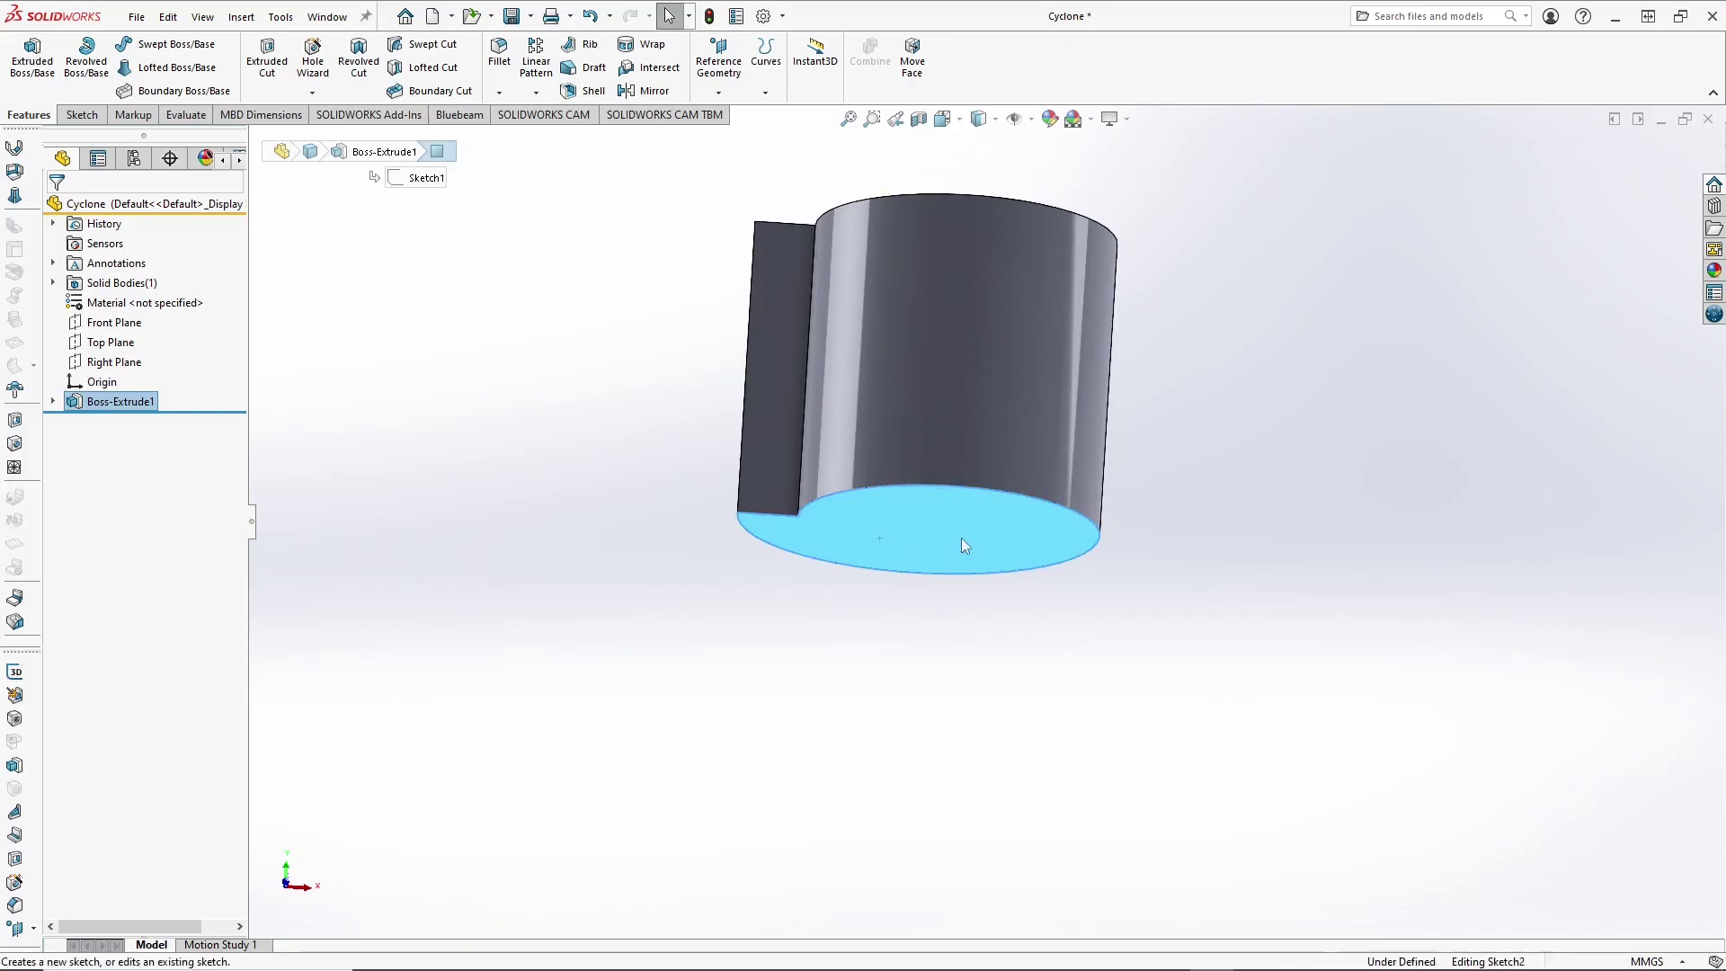
{"action": "middle_click_drag", "start_coordinate": [897, 628], "coordinate": [890, 526]}
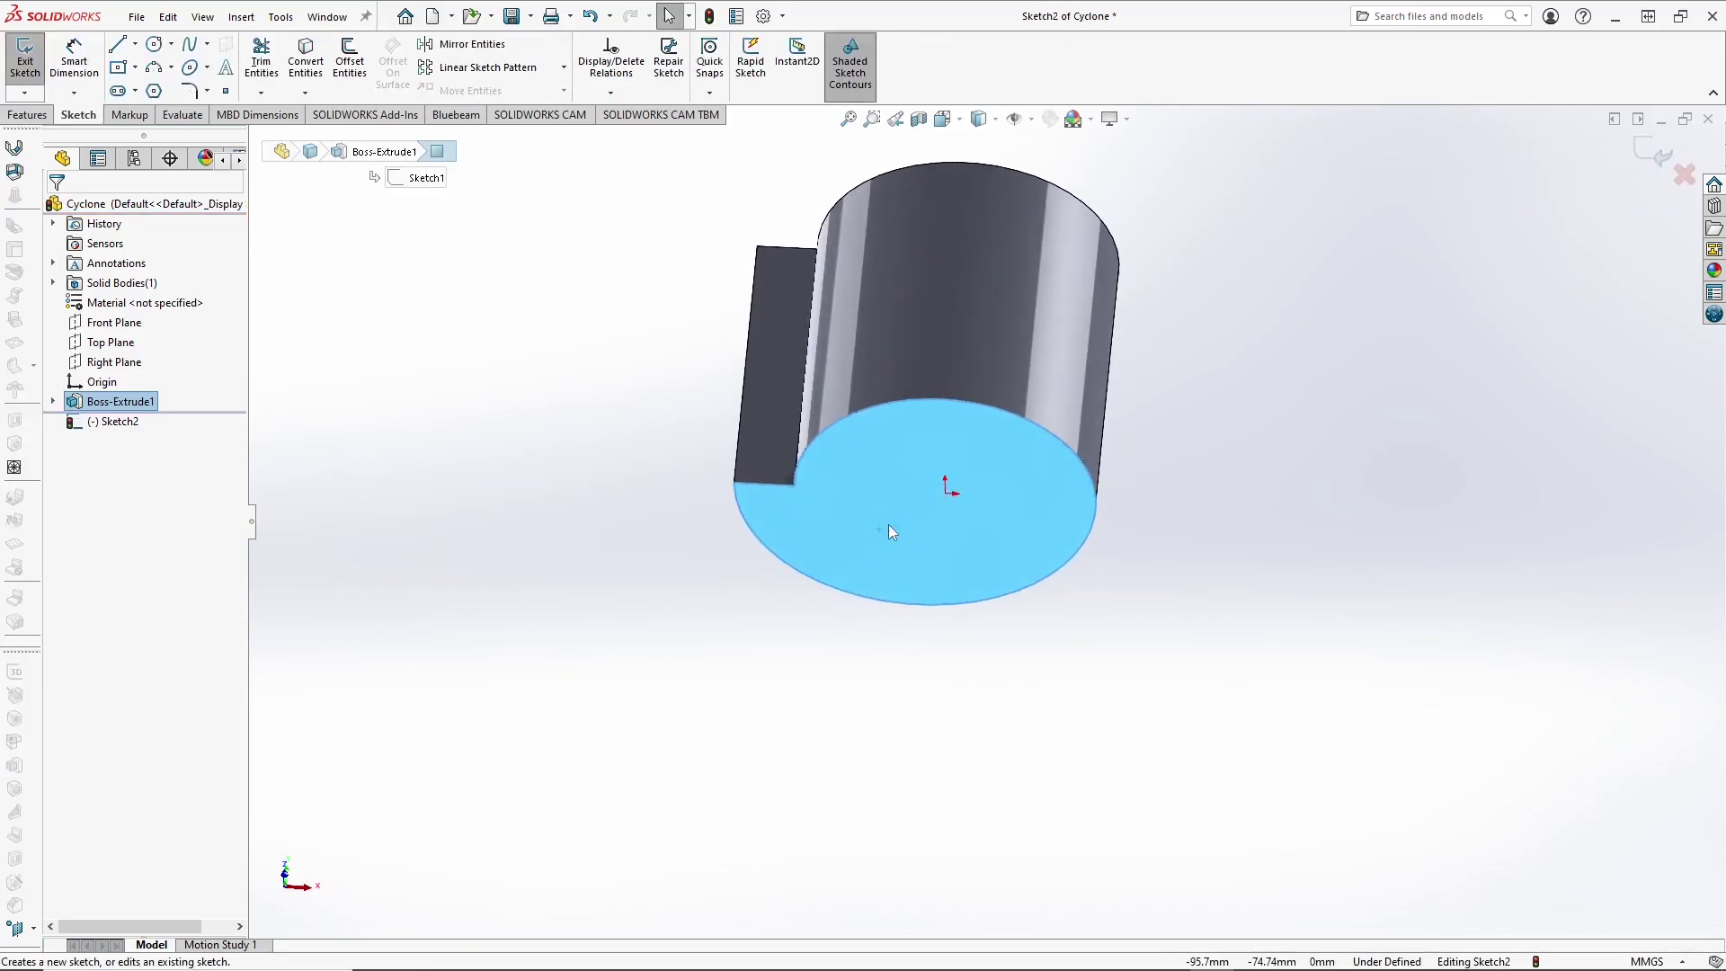
{"action": "key", "text": "space"}
{"action": "left_click", "coordinate": [795, 763]}
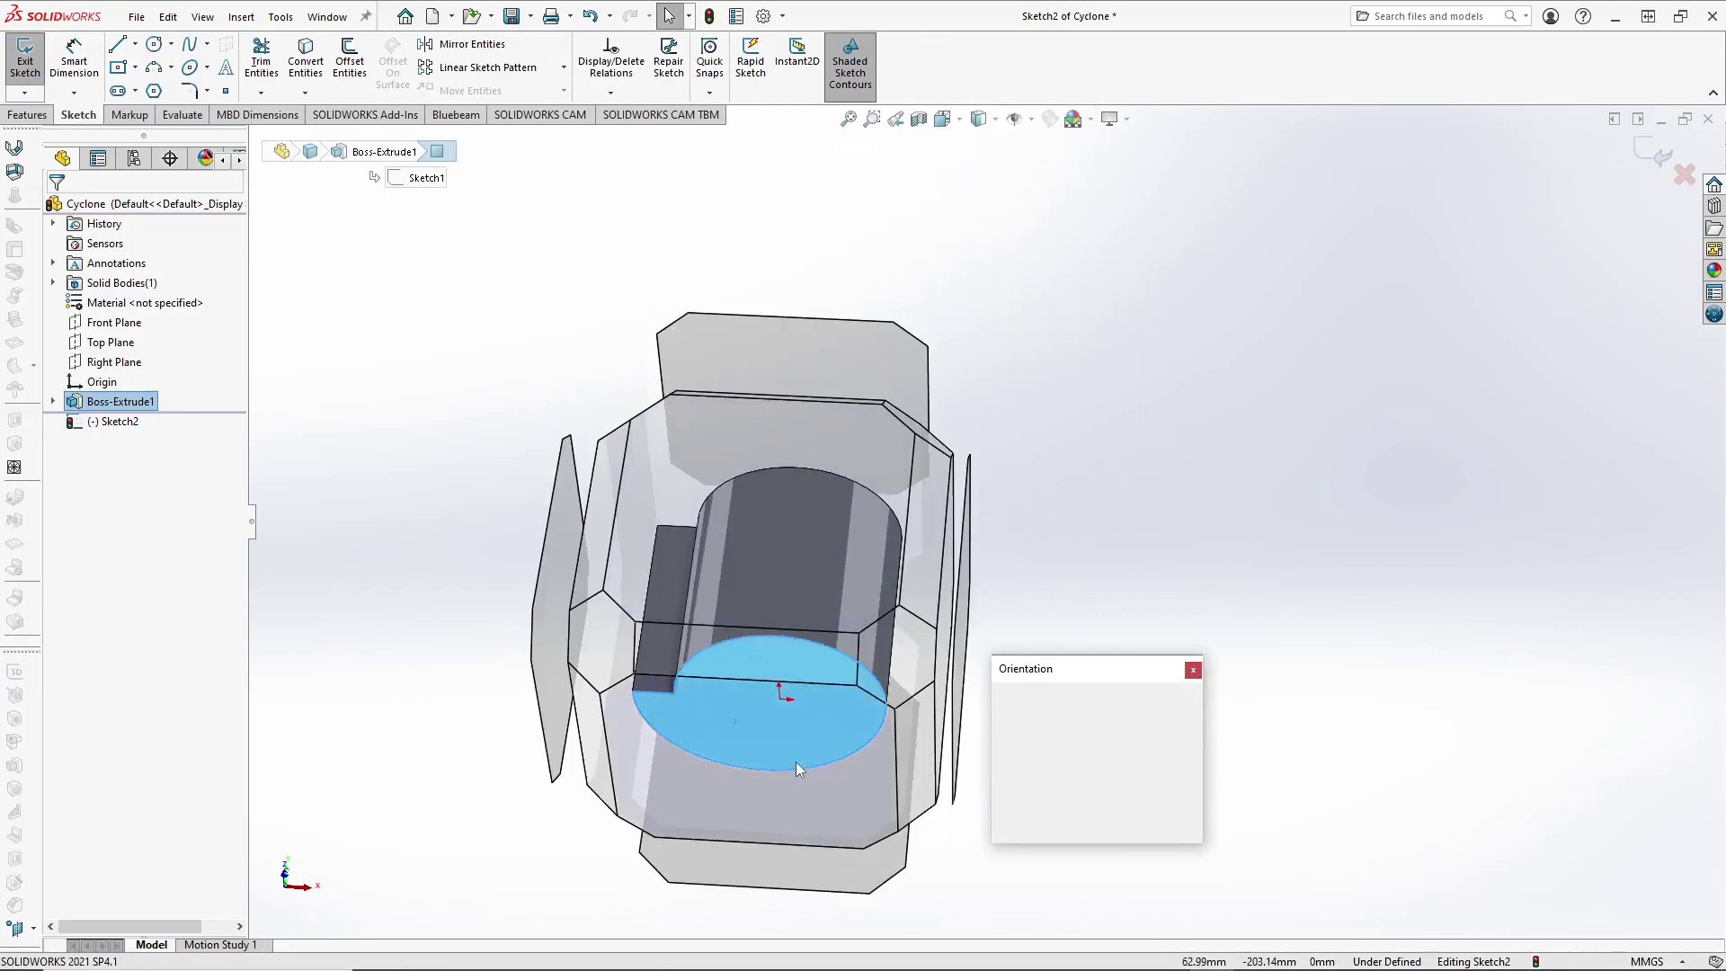
{"action": "left_click", "coordinate": [530, 335]}
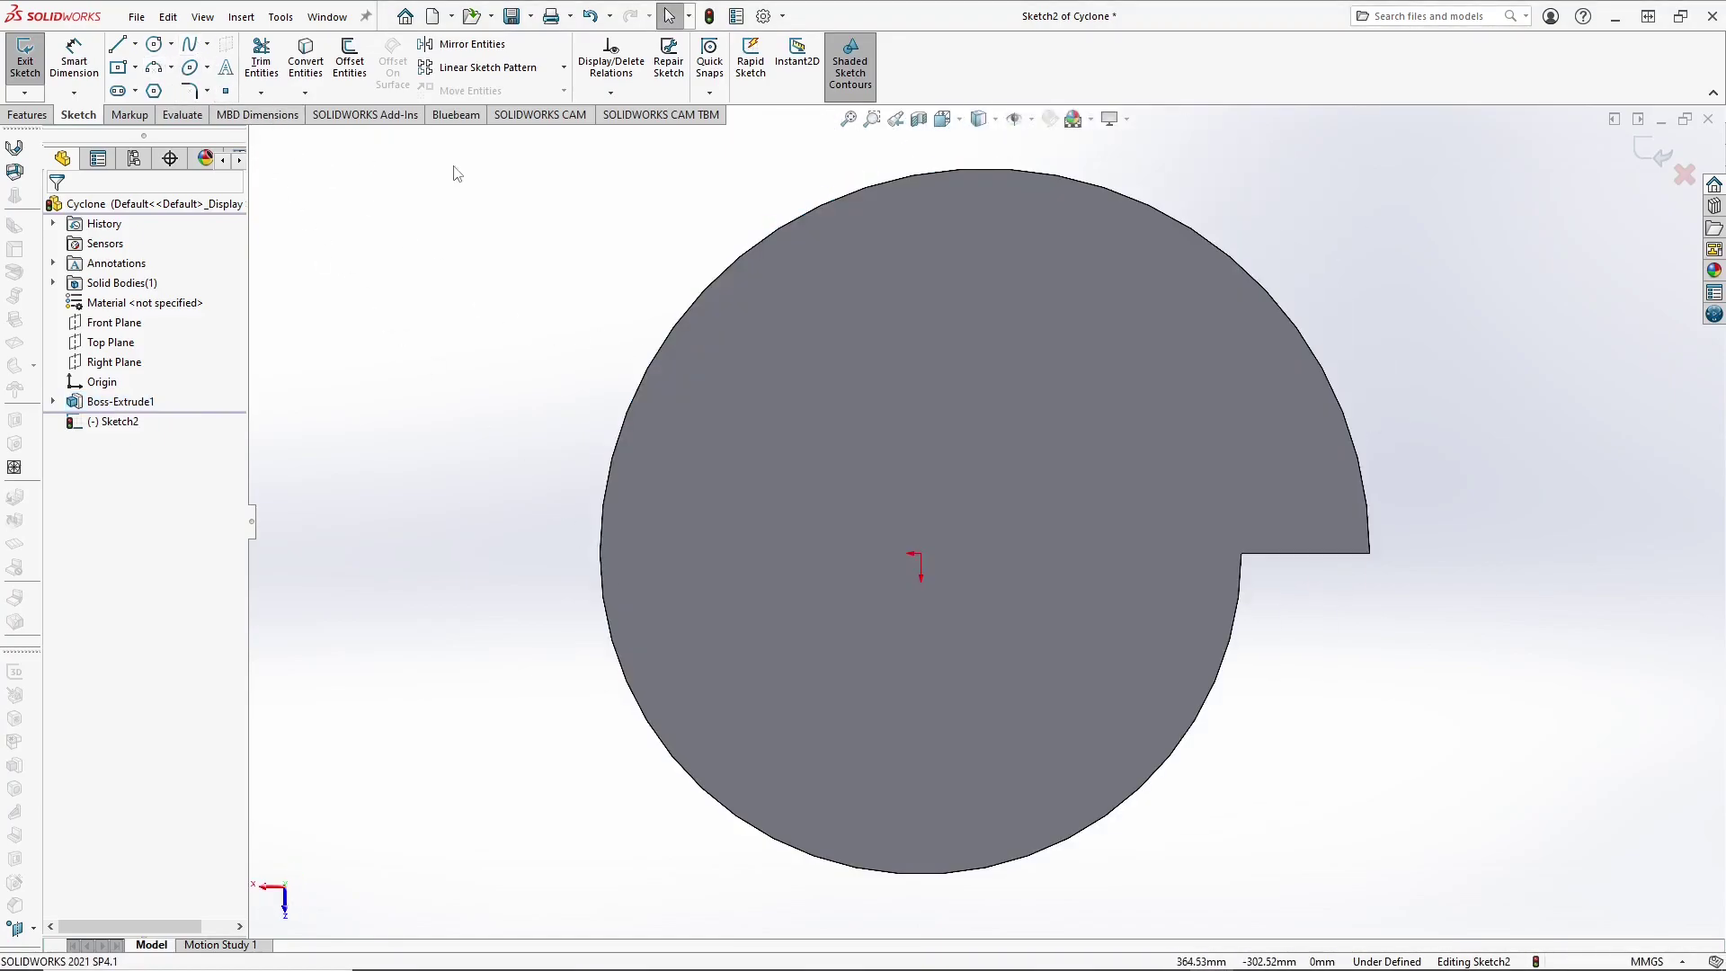
{"action": "left_click", "coordinate": [154, 47]}
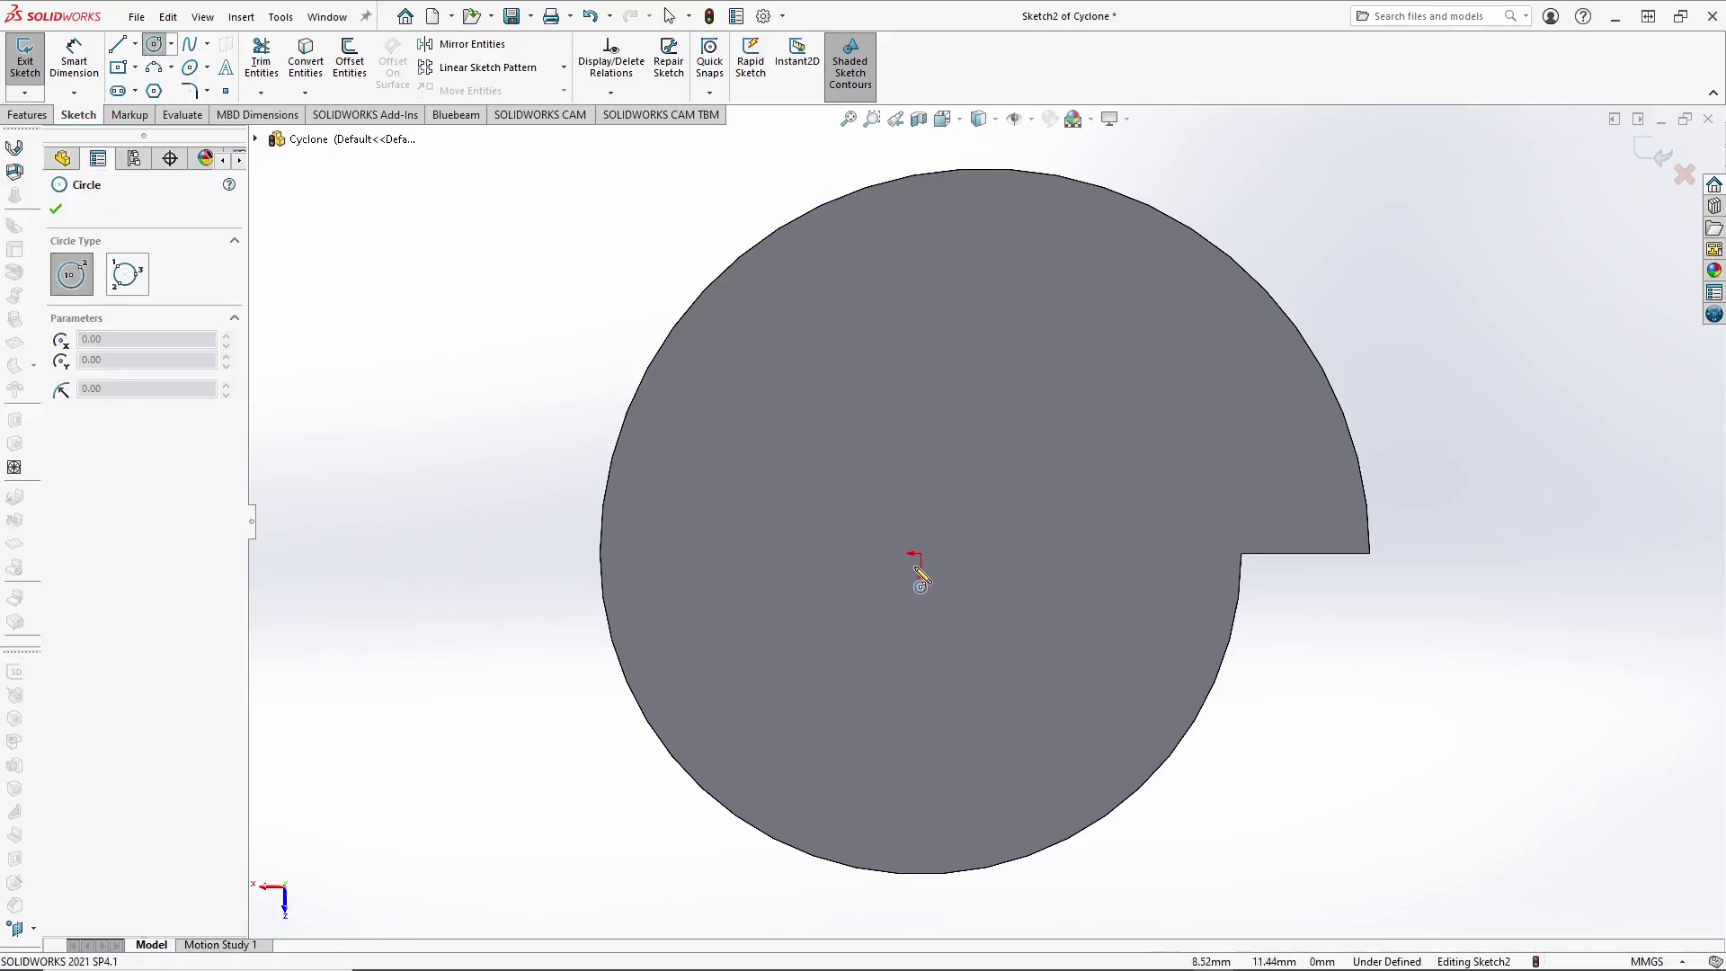
{"action": "left_click", "coordinate": [921, 554]}
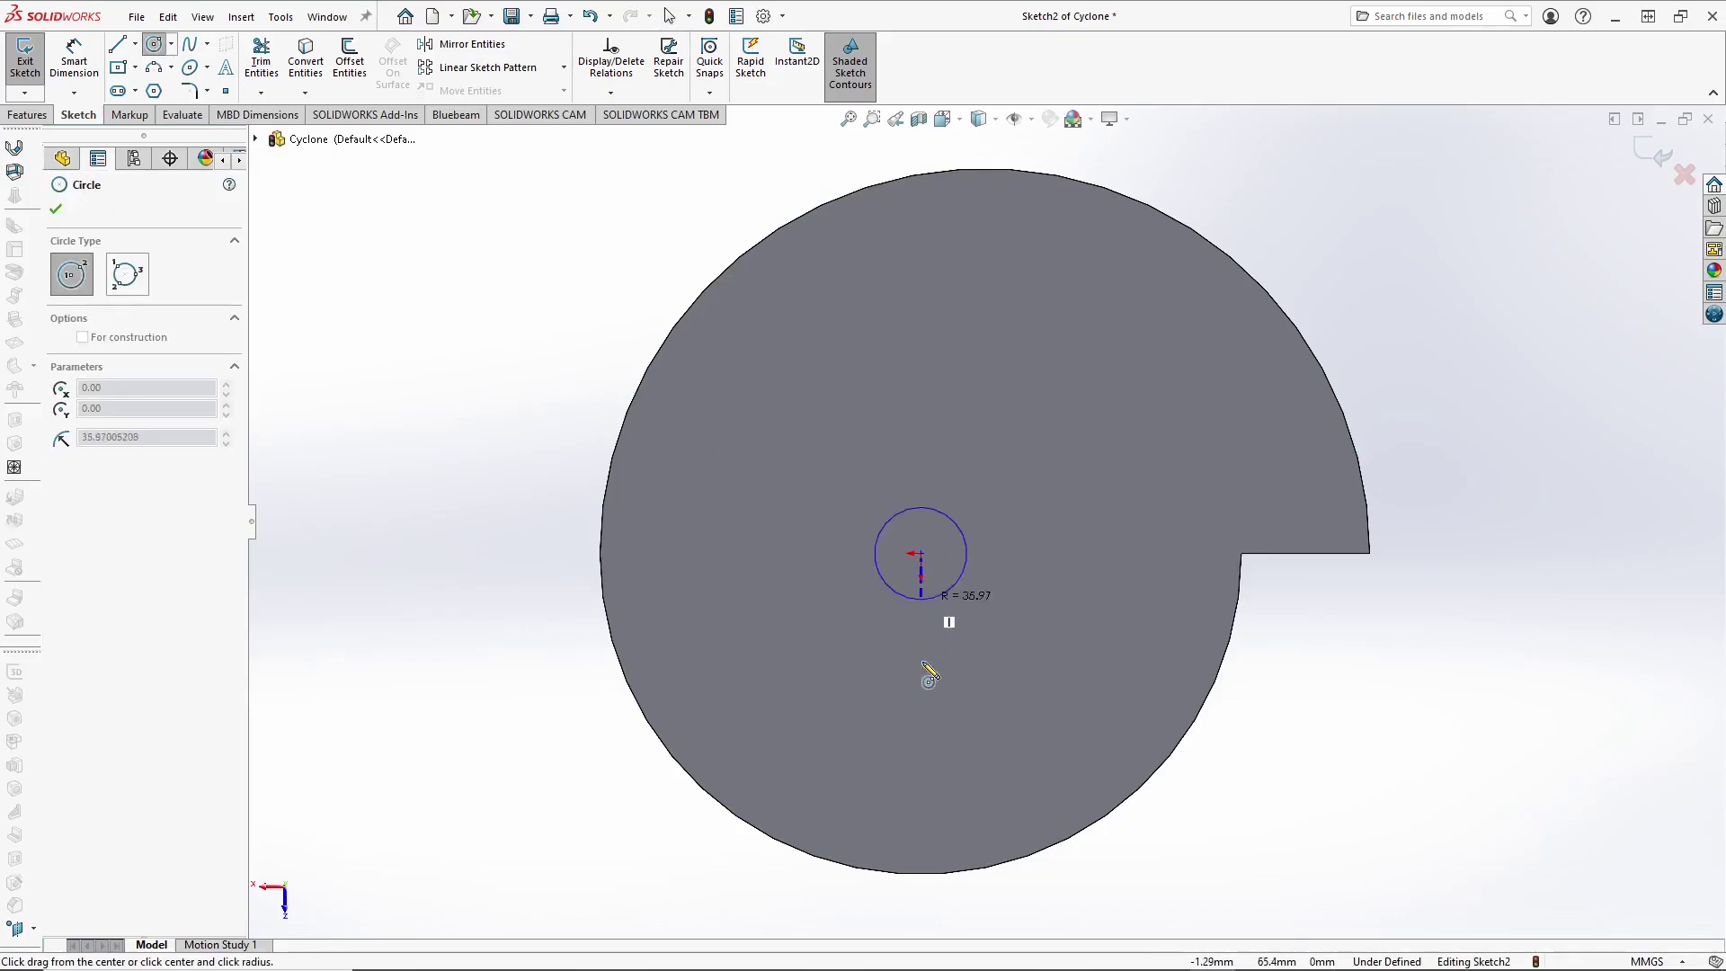
{"action": "left_click", "coordinate": [1242, 555]}
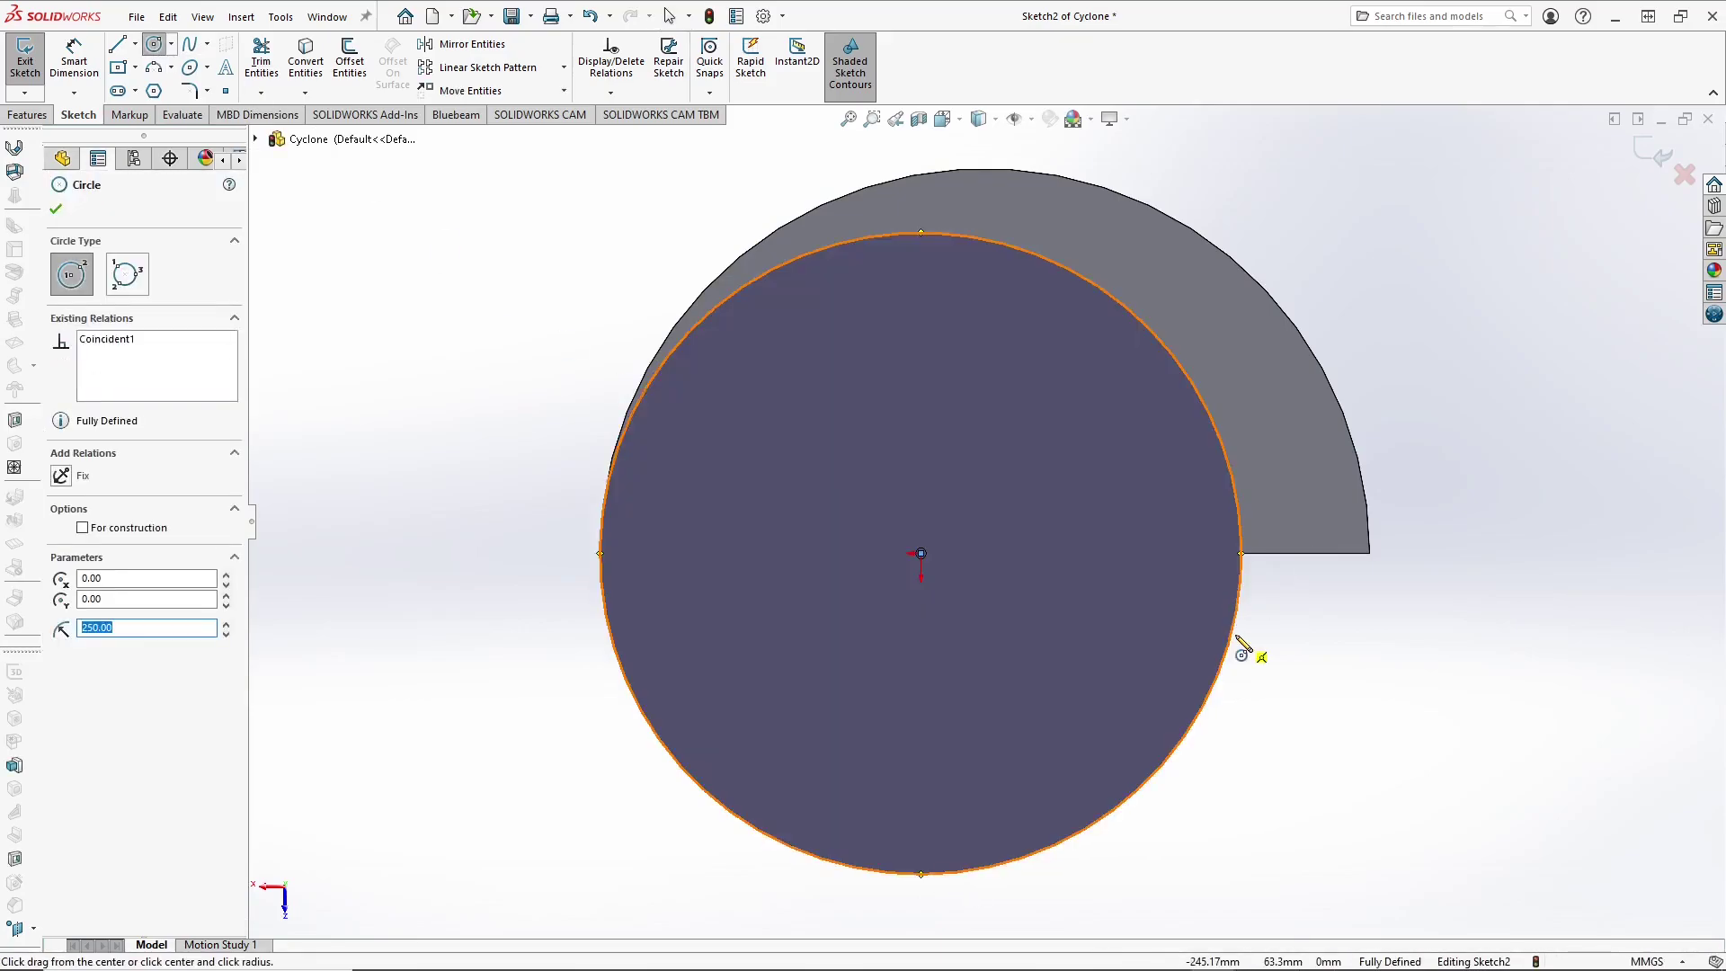
{"action": "left_click", "coordinate": [1647, 160]}
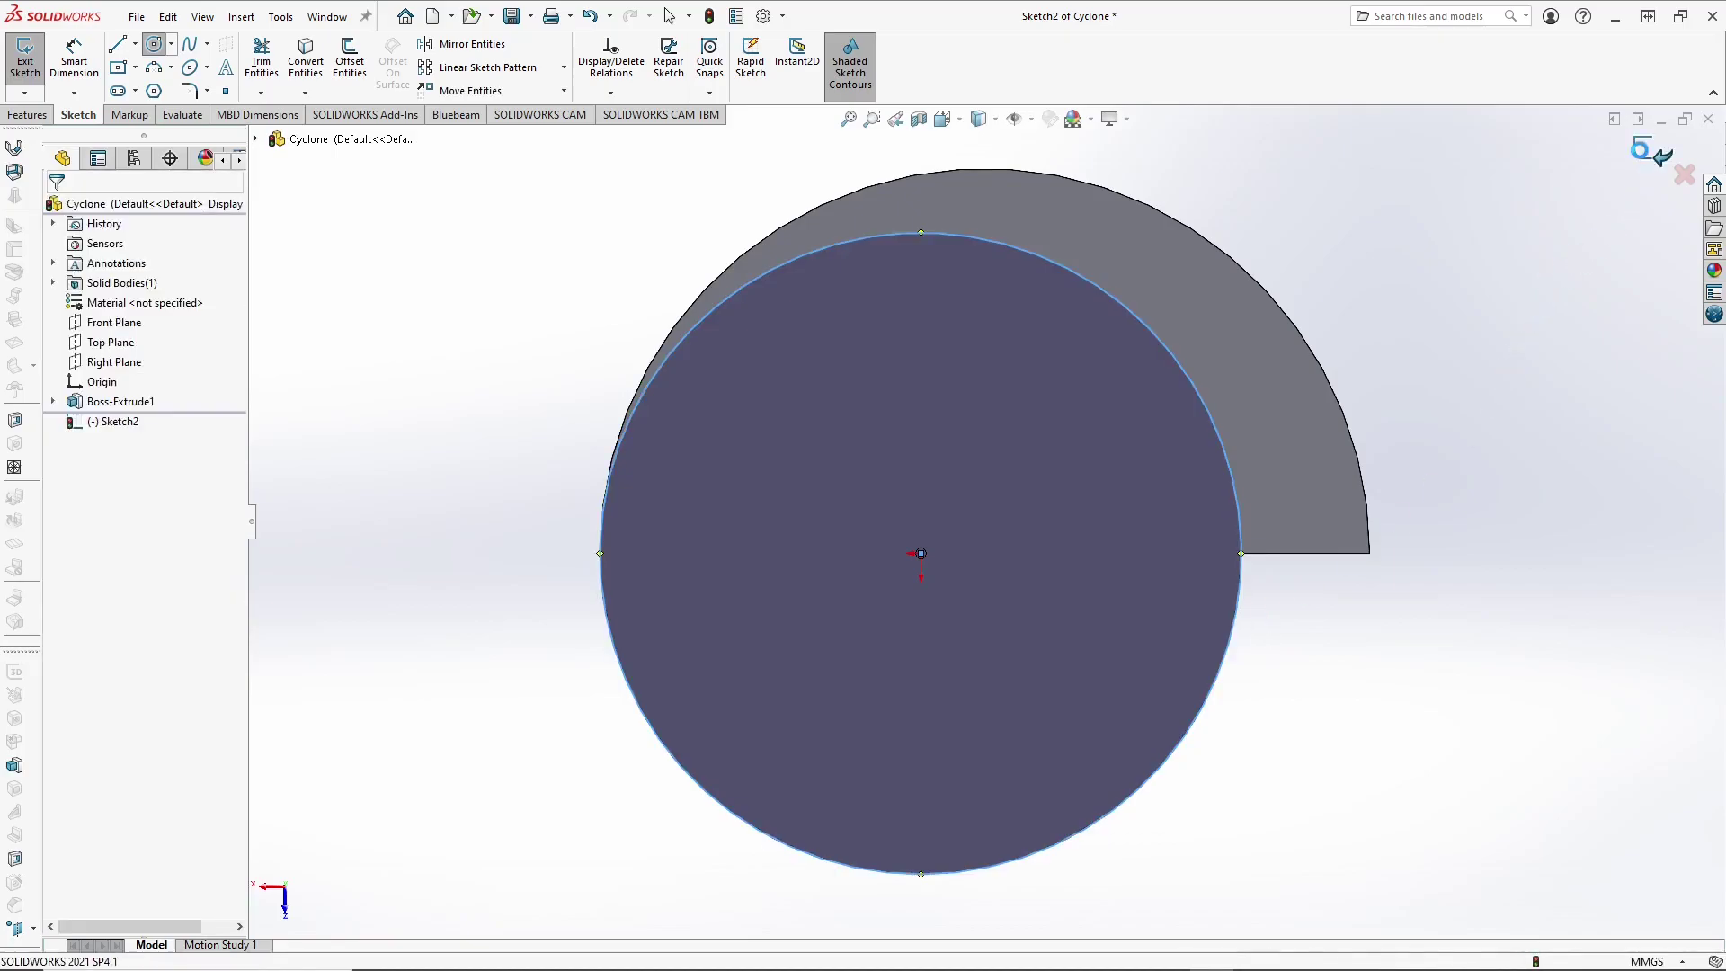
Step: Extrude the circle on the bottom face 300 mm away from the body, merging the result
{"action": "mouse_move", "coordinate": [1422, 288]}
{"action": "middle_mouse_down"}
{"action": "mouse_move", "coordinate": [1133, 392]}
{"action": "mouse_move", "coordinate": [989, 483]}
{"action": "mouse_move", "coordinate": [1043, 517]}
{"action": "middle_mouse_up"}
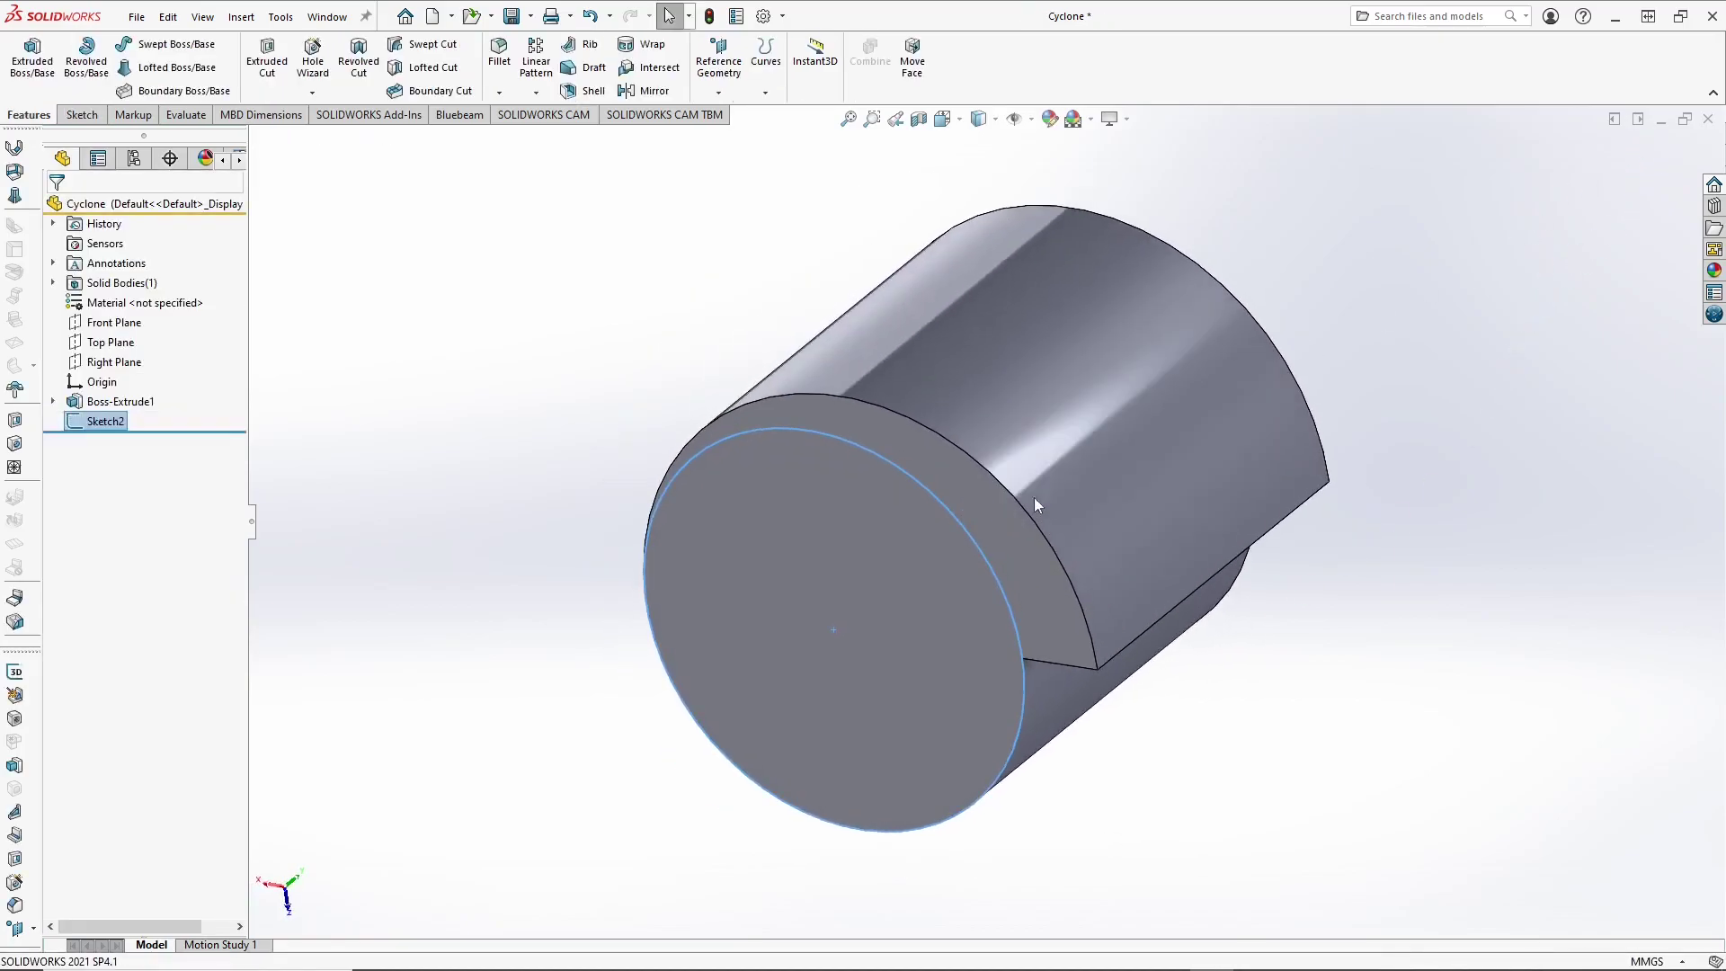
{"action": "left_click", "coordinate": [32, 56]}
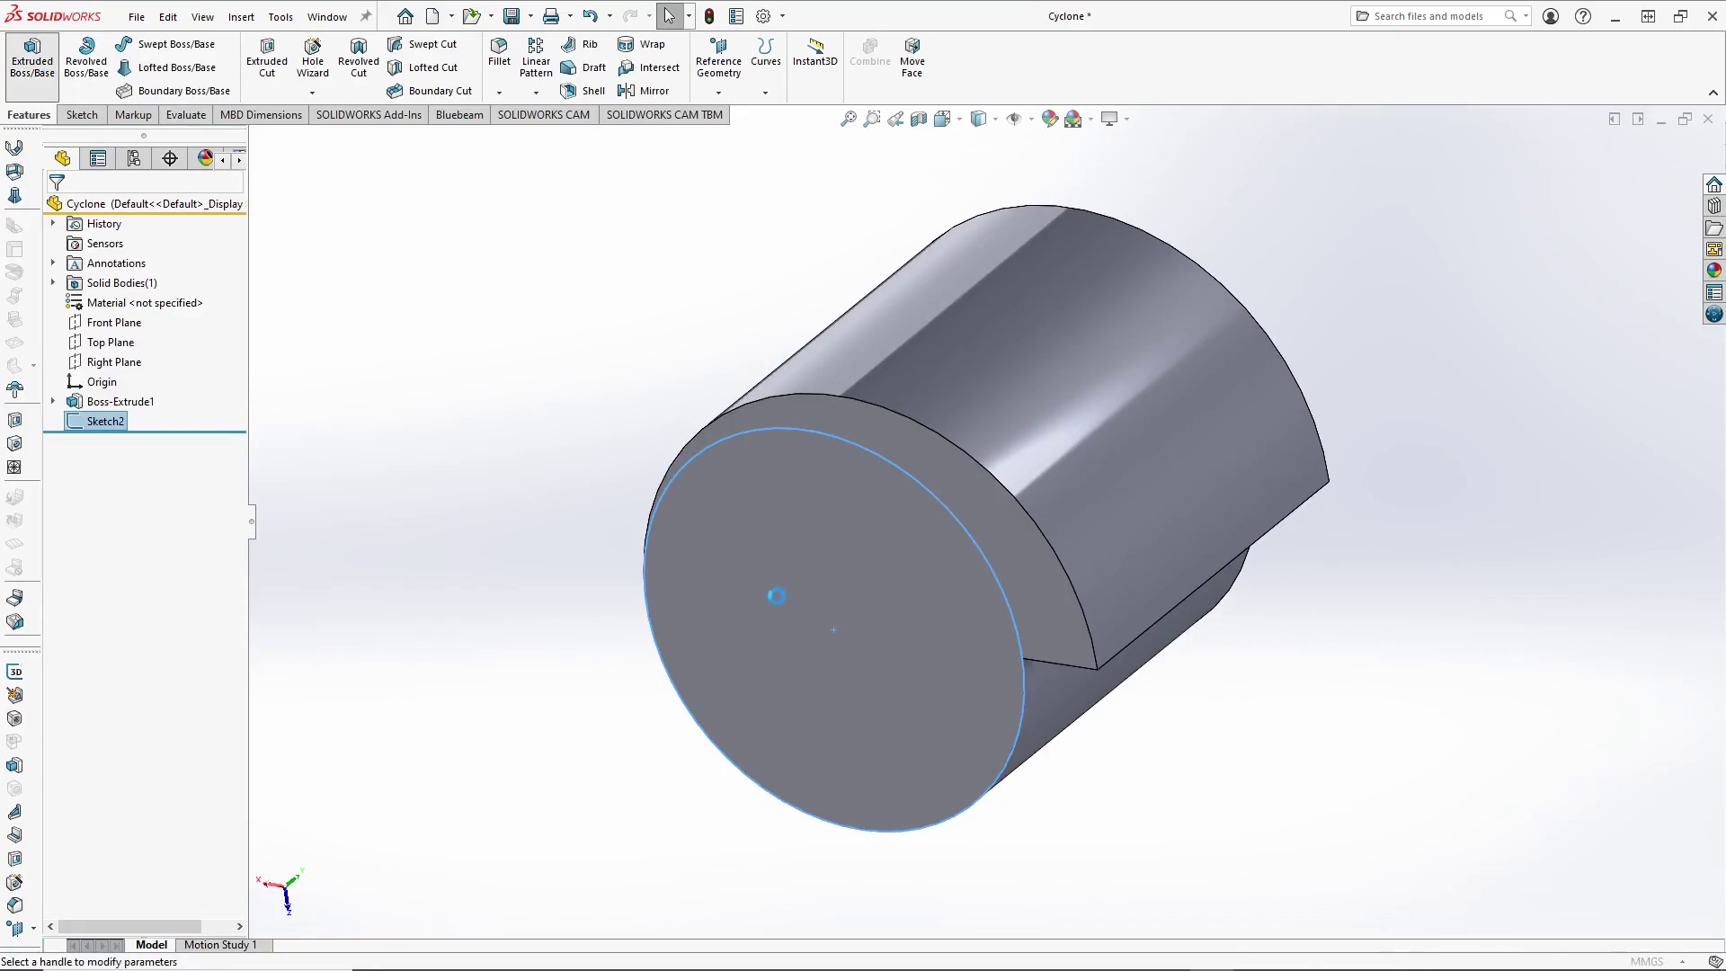
{"action": "scroll", "coordinate": [774, 616], "scroll_direction": "up", "scroll_amount": 3}
{"action": "middle_click_drag", "start_coordinate": [778, 568], "coordinate": [576, 468]}
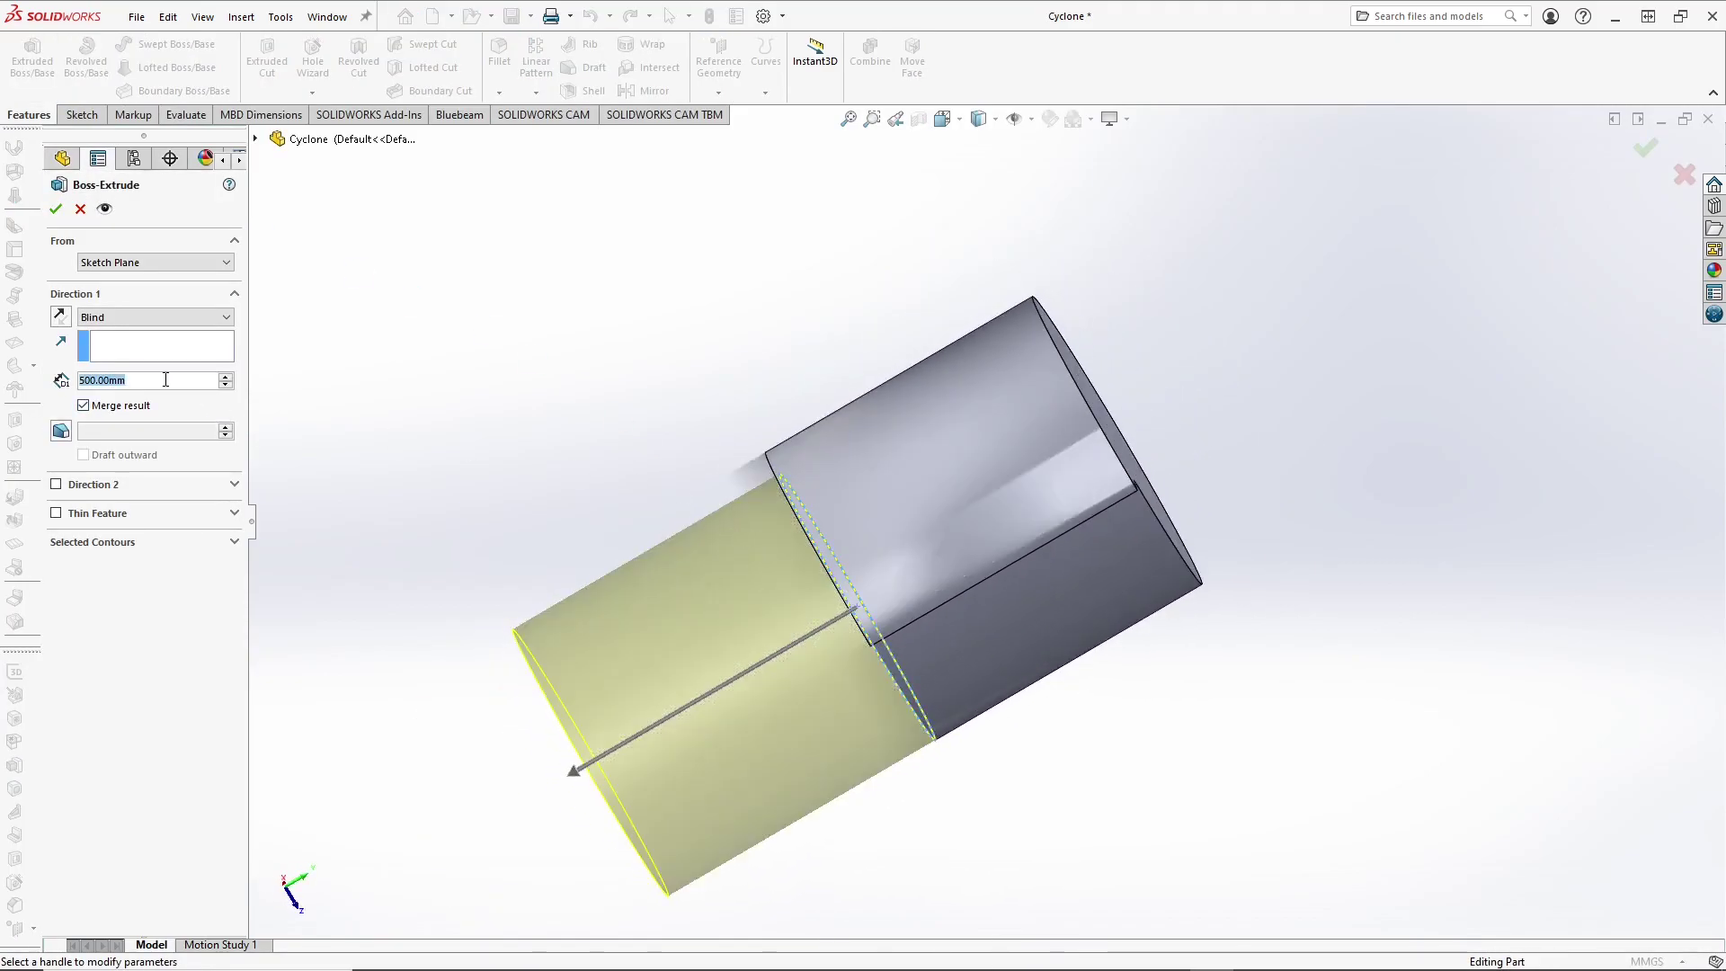
{"action": "type", "text": "300"}
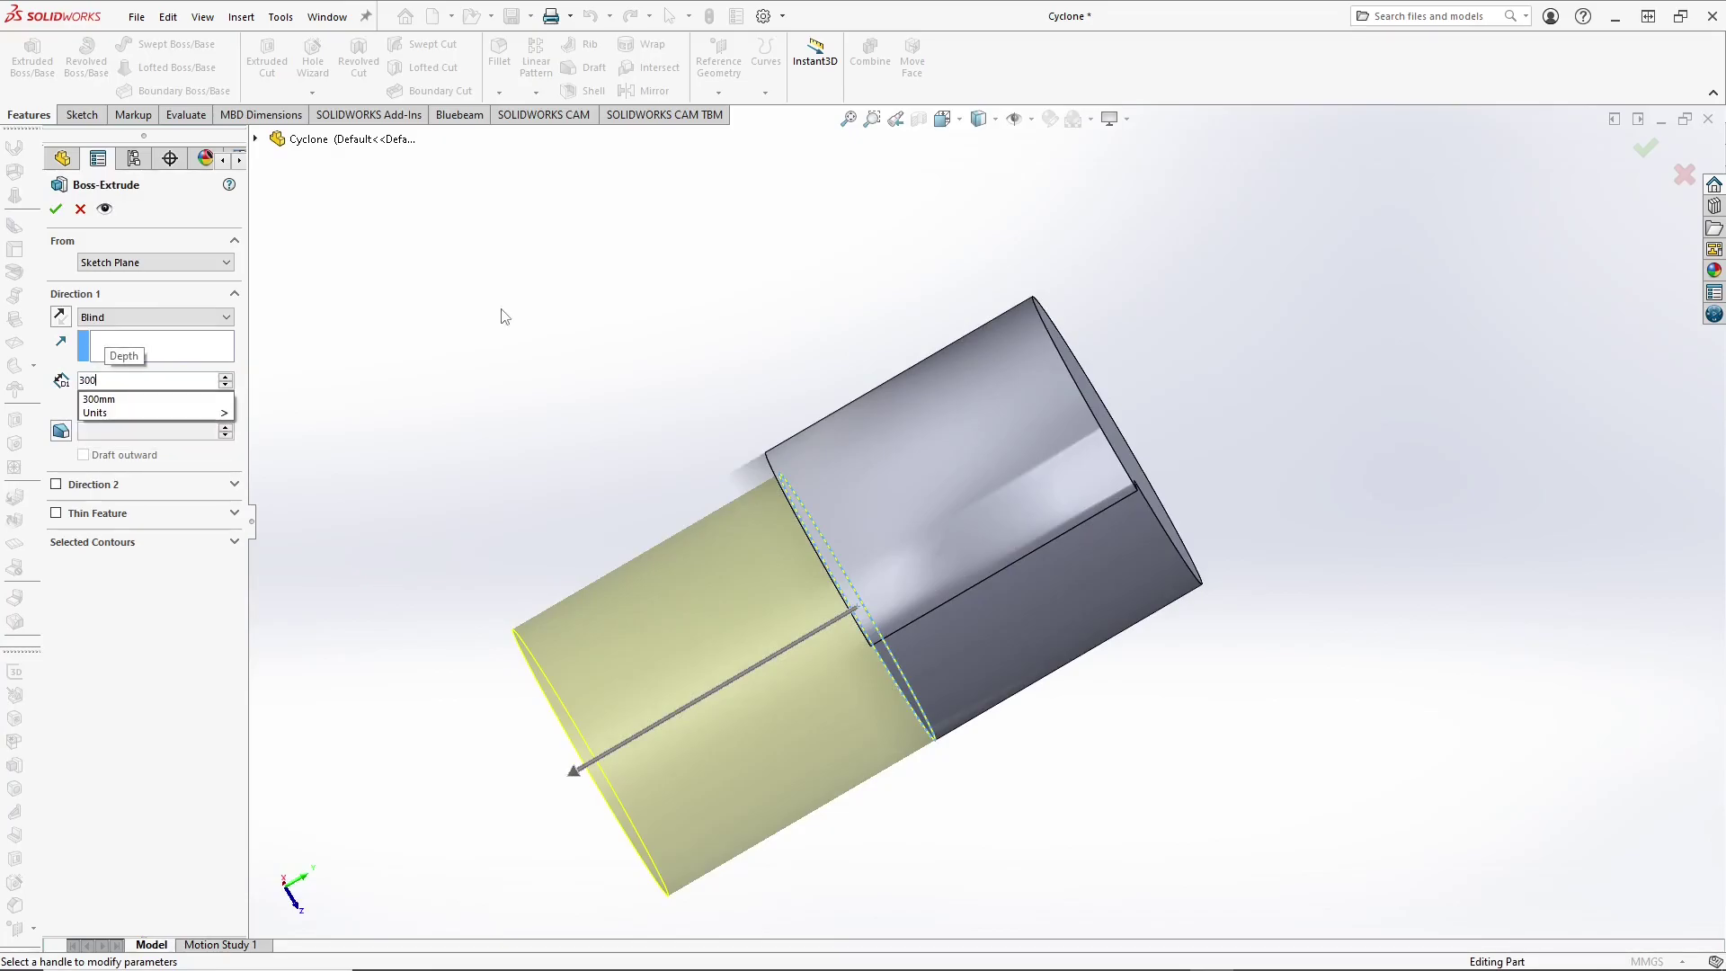
{"action": "key", "text": "Return"}
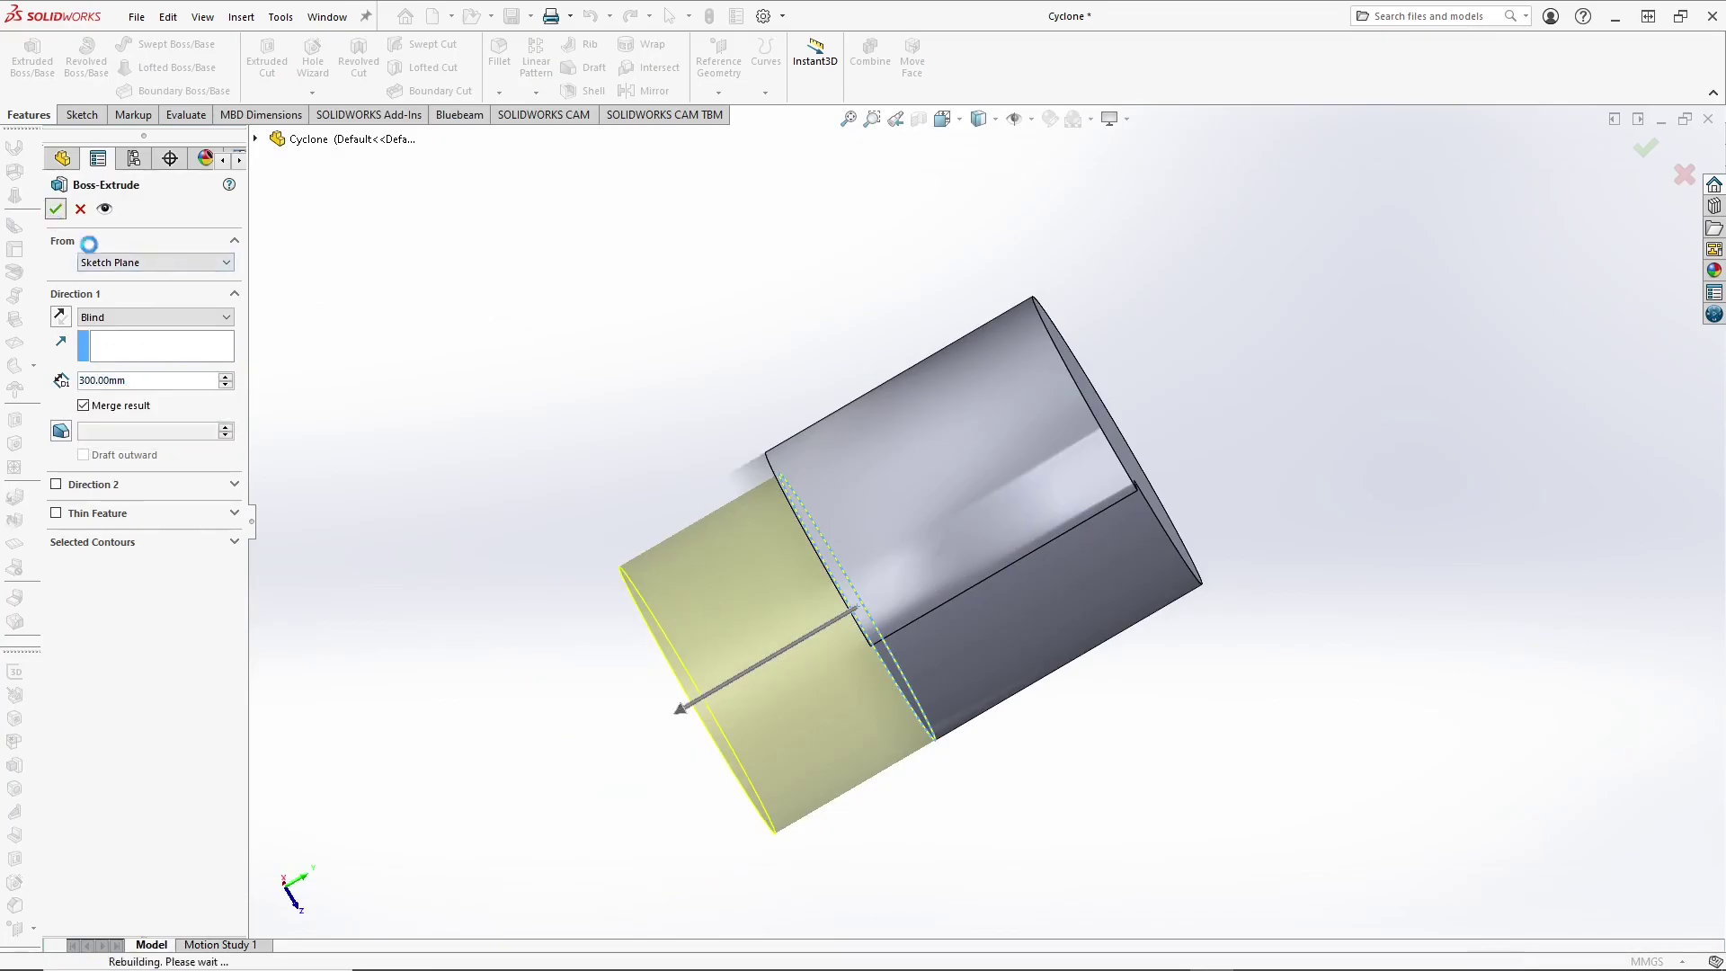
{"action": "left_click", "coordinate": [55, 209]}
{"action": "middle_click_drag", "start_coordinate": [613, 414], "coordinate": [909, 612]}
{"action": "left_click", "coordinate": [922, 634]}
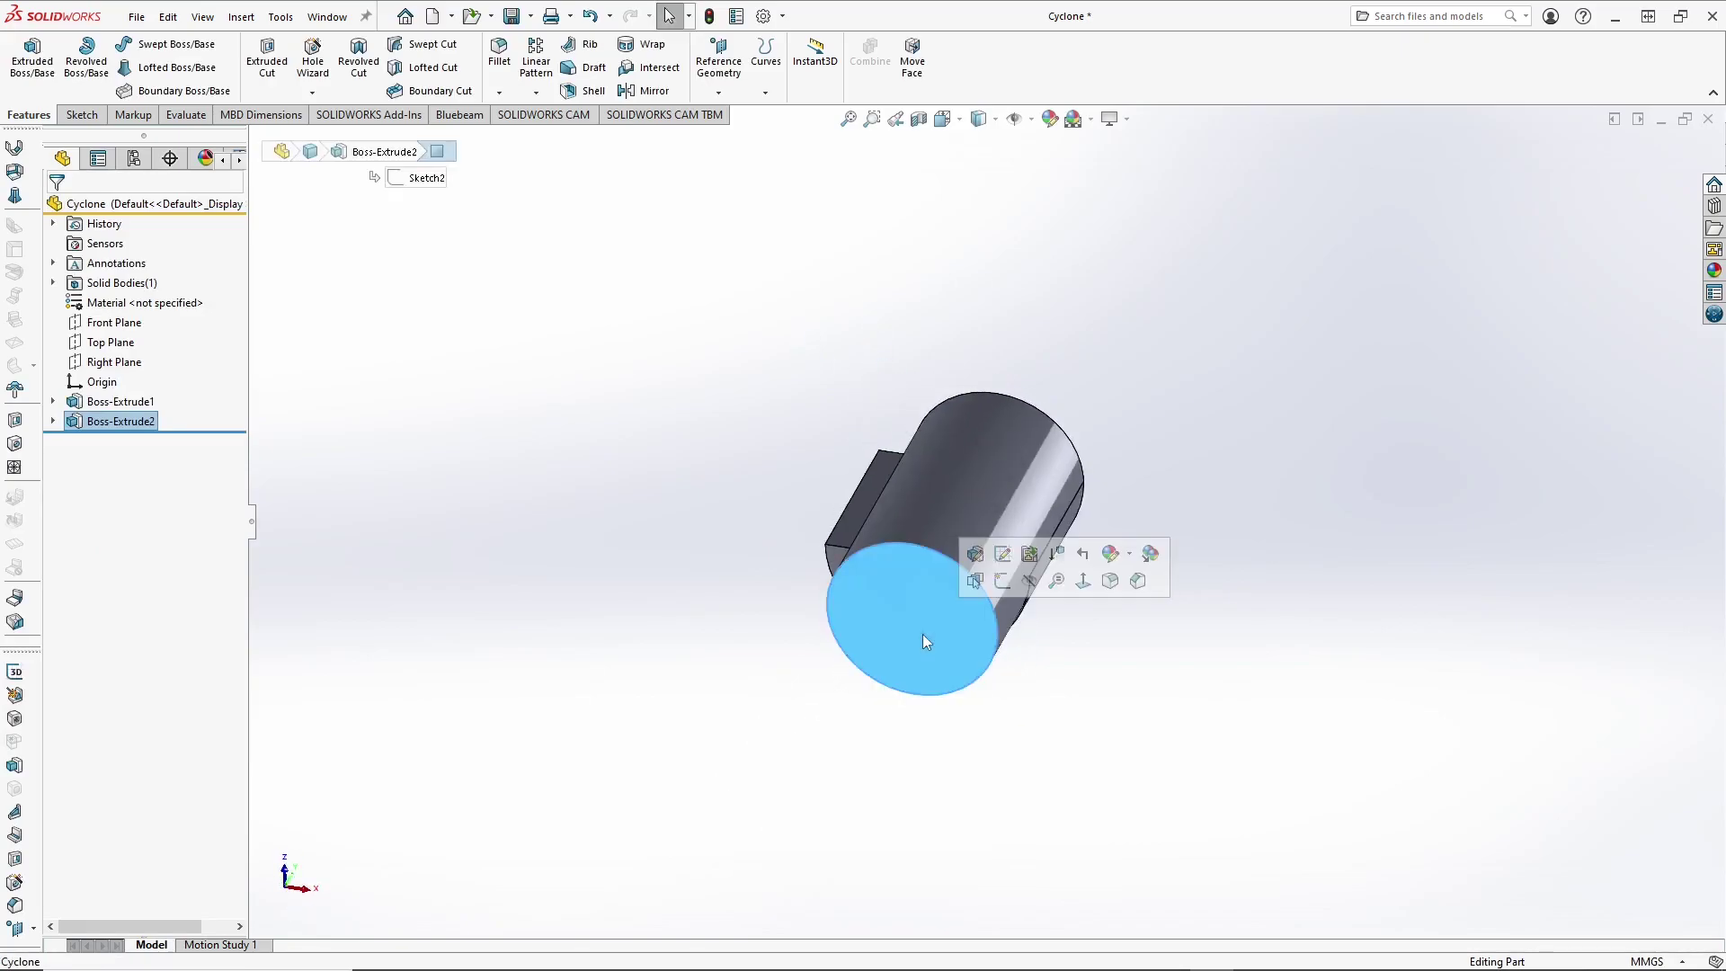
{"action": "left_click", "coordinate": [1004, 582]}
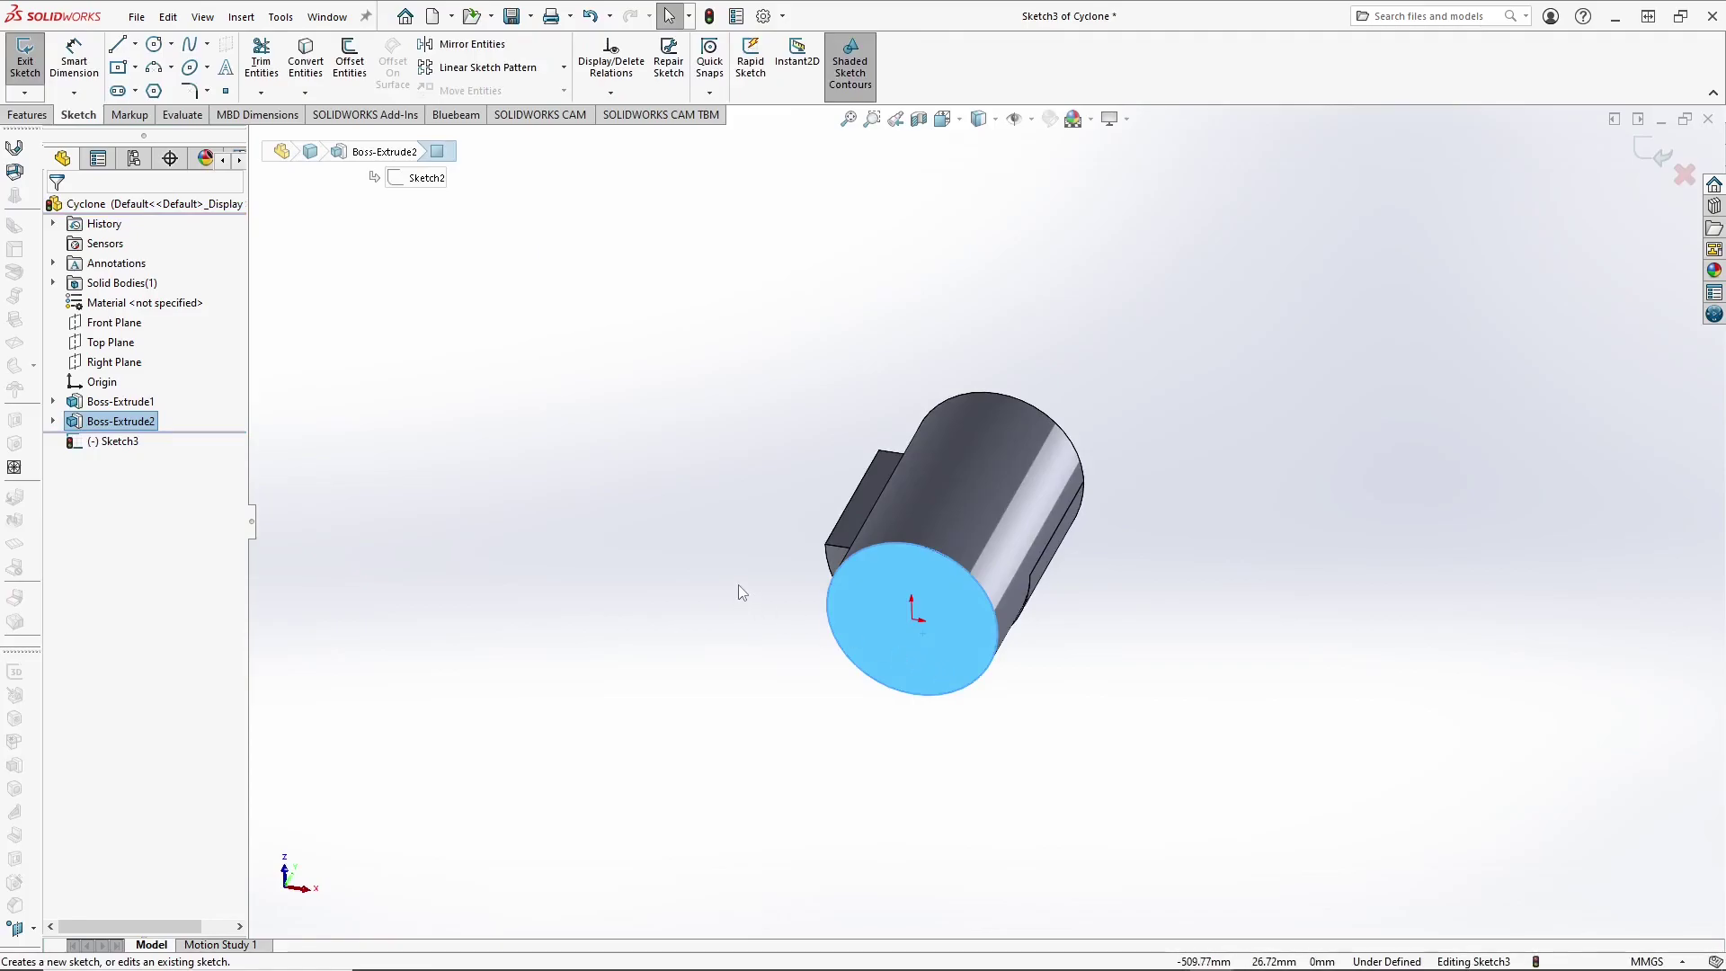
{"action": "left_click", "coordinate": [1682, 177]}
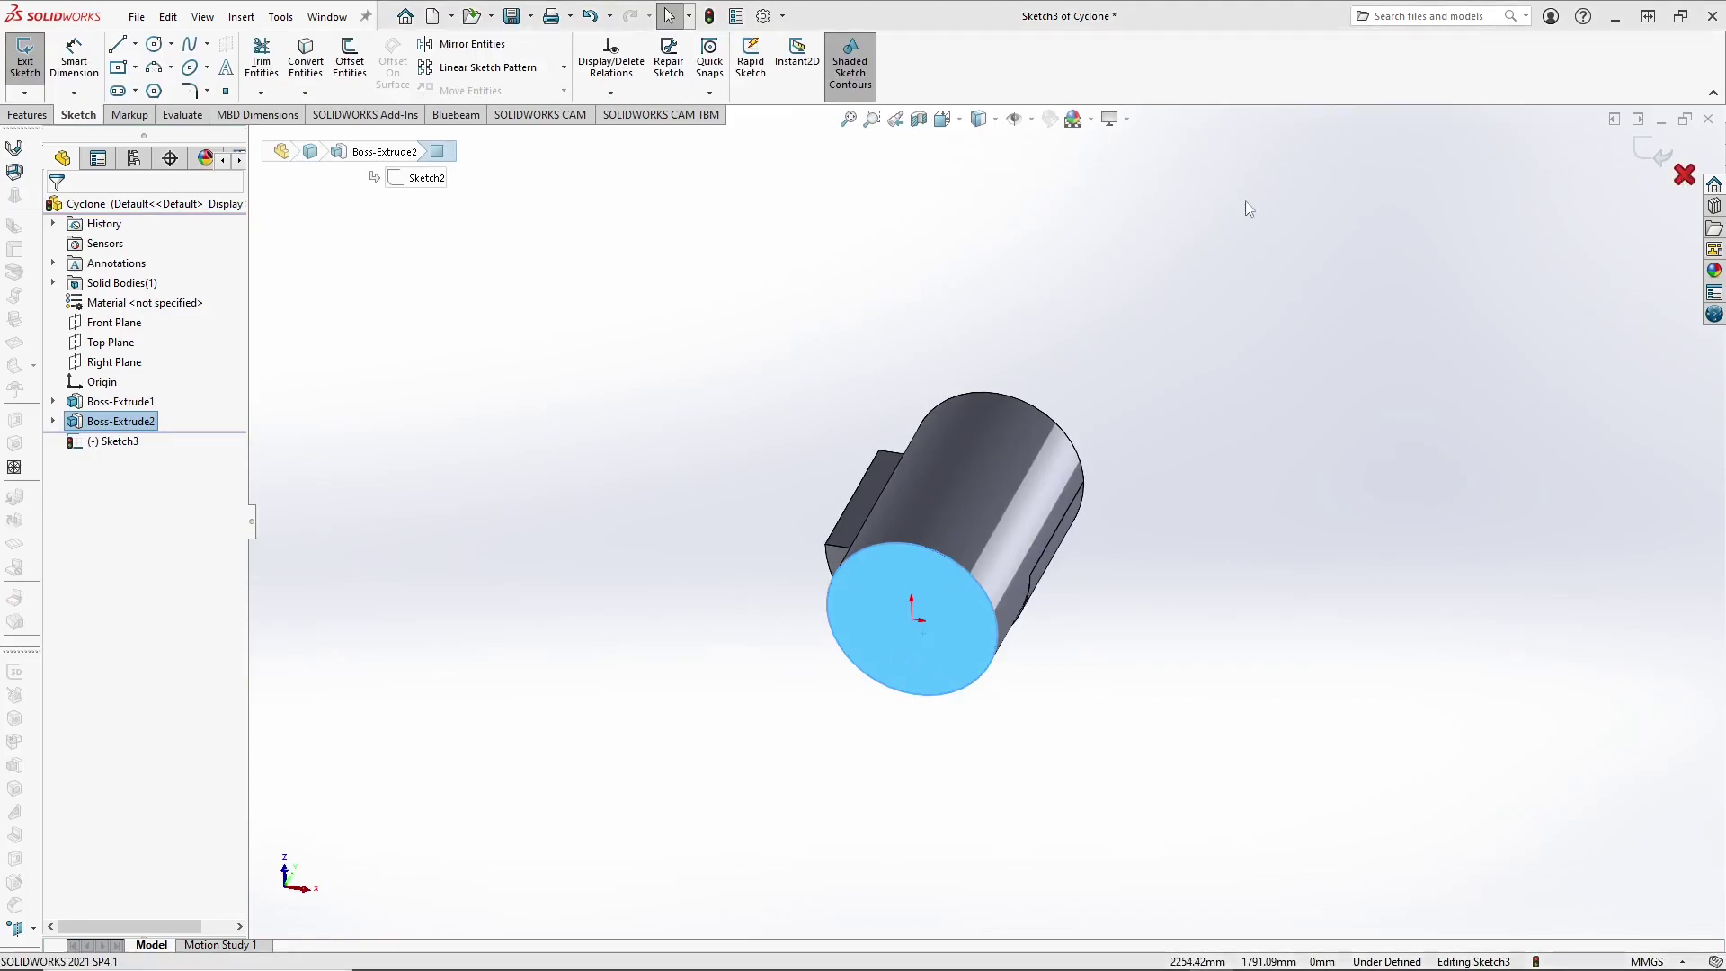
{"action": "key", "text": "Return"}
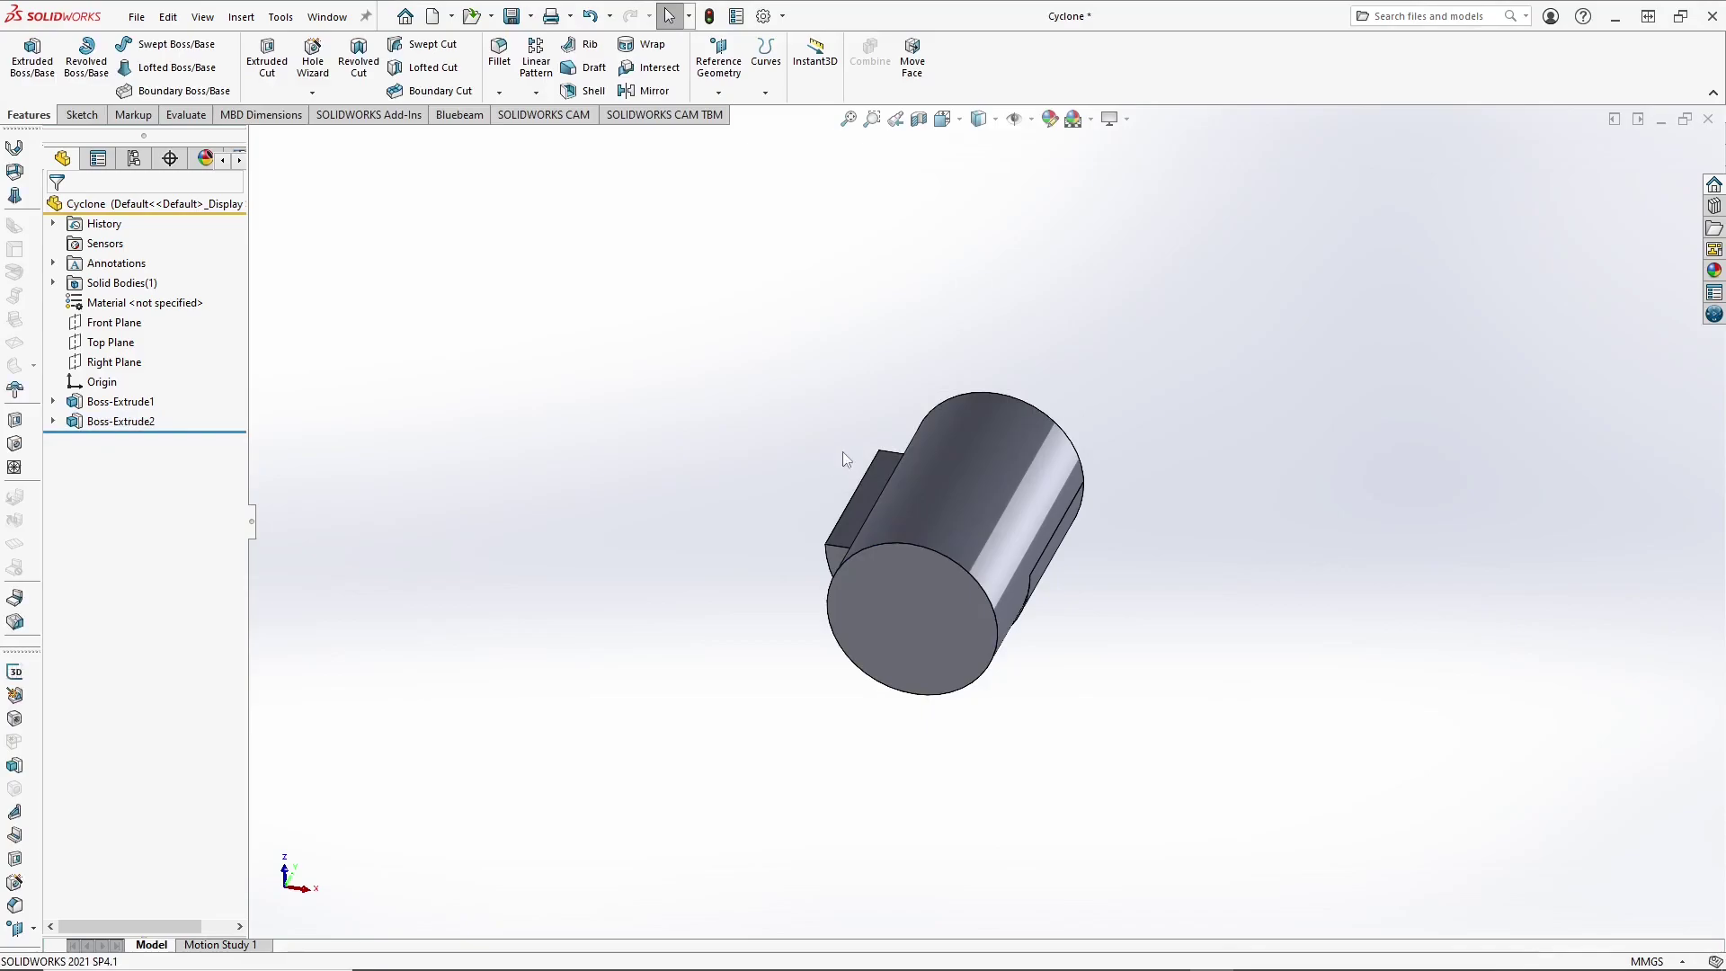
Step: Create a reference plane offset 500 mm outward from the round end face of the lower cylinder
{"action": "left_click", "coordinate": [730, 72]}
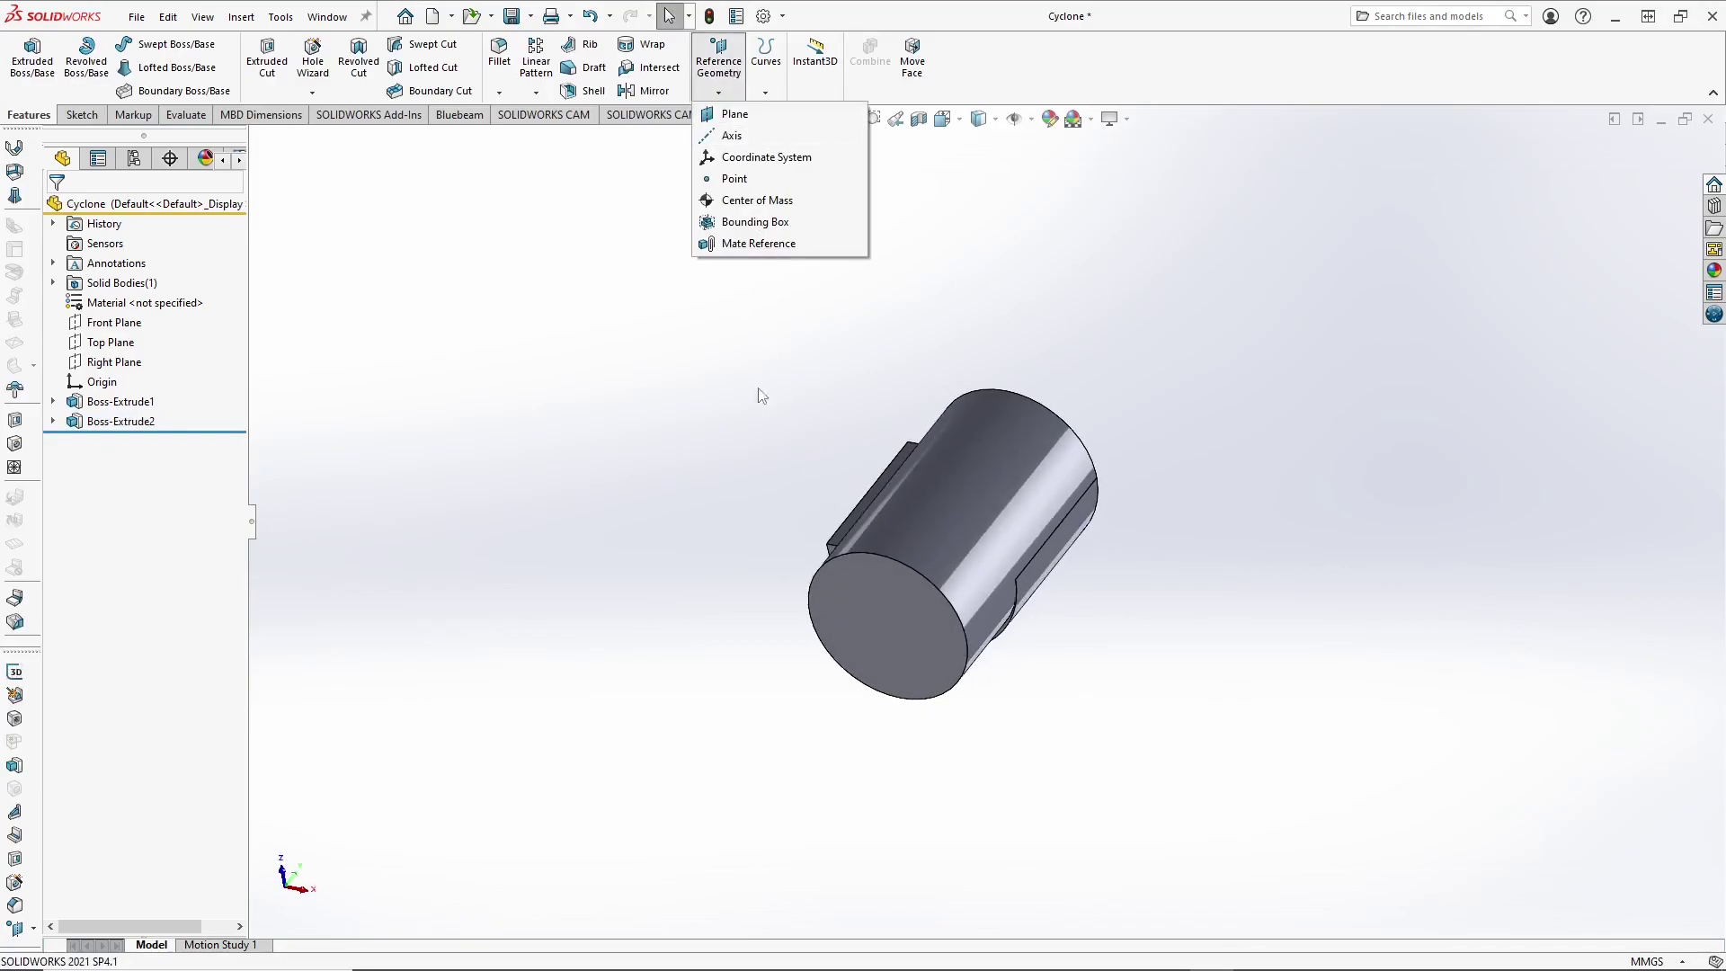
{"action": "left_click", "coordinate": [734, 114]}
{"action": "left_click", "coordinate": [876, 581]}
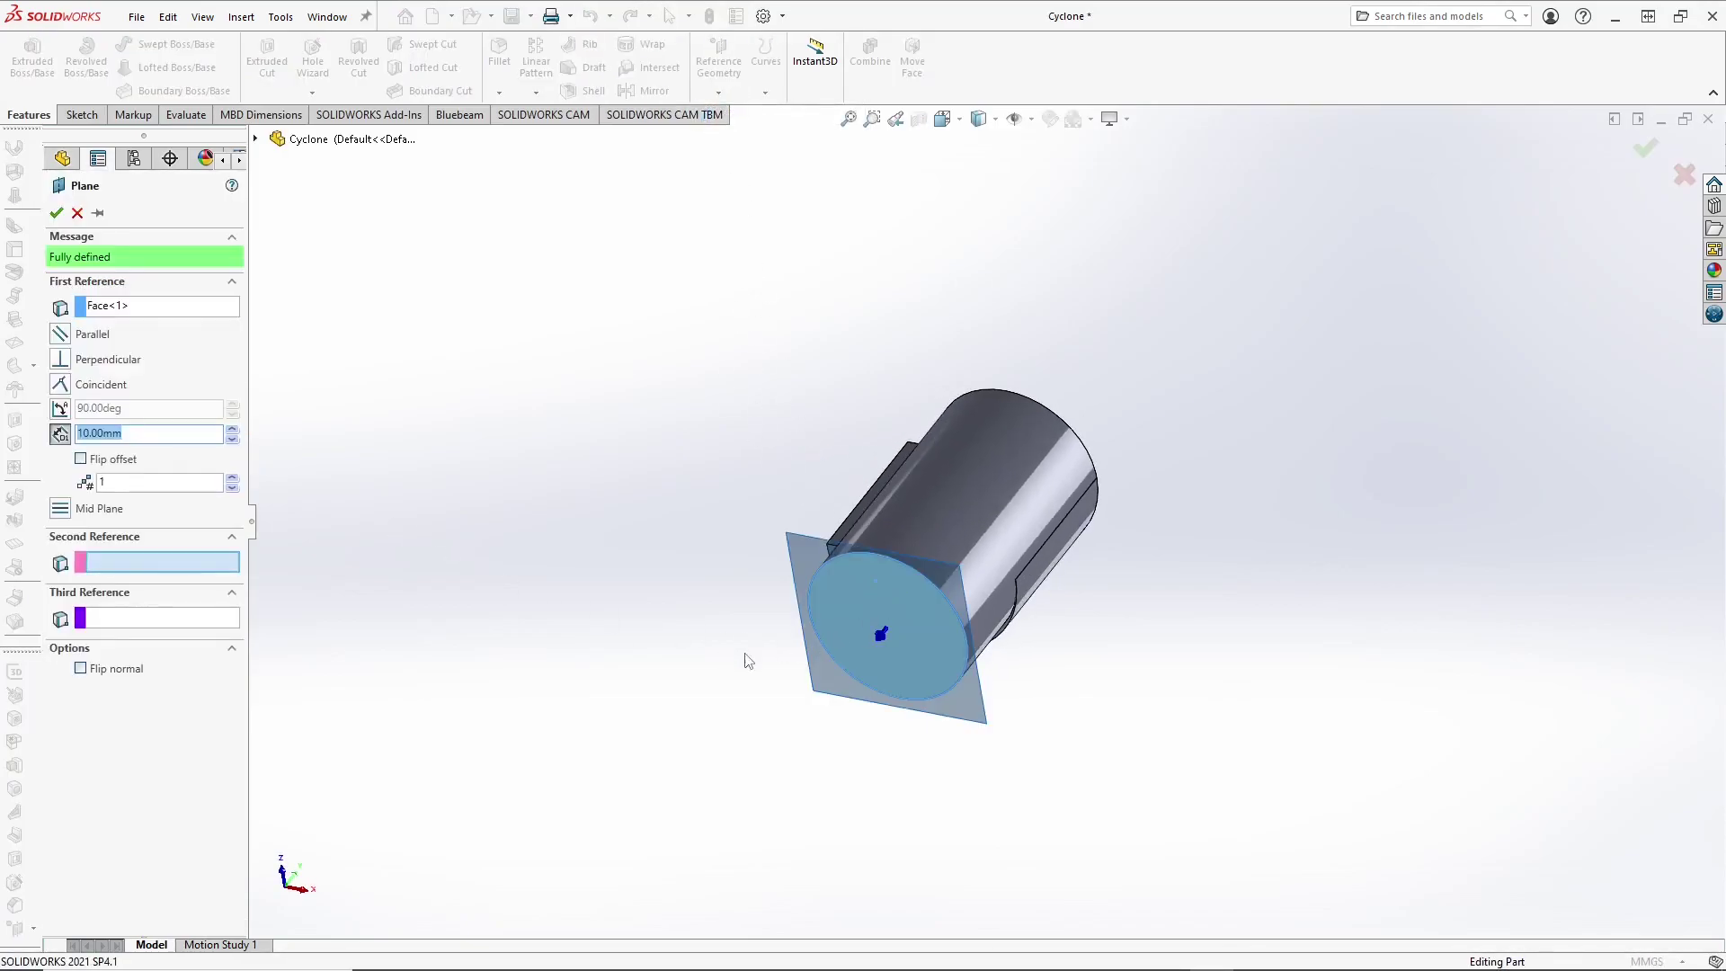
{"action": "left_click", "coordinate": [811, 737]}
{"action": "key", "text": "Return"}
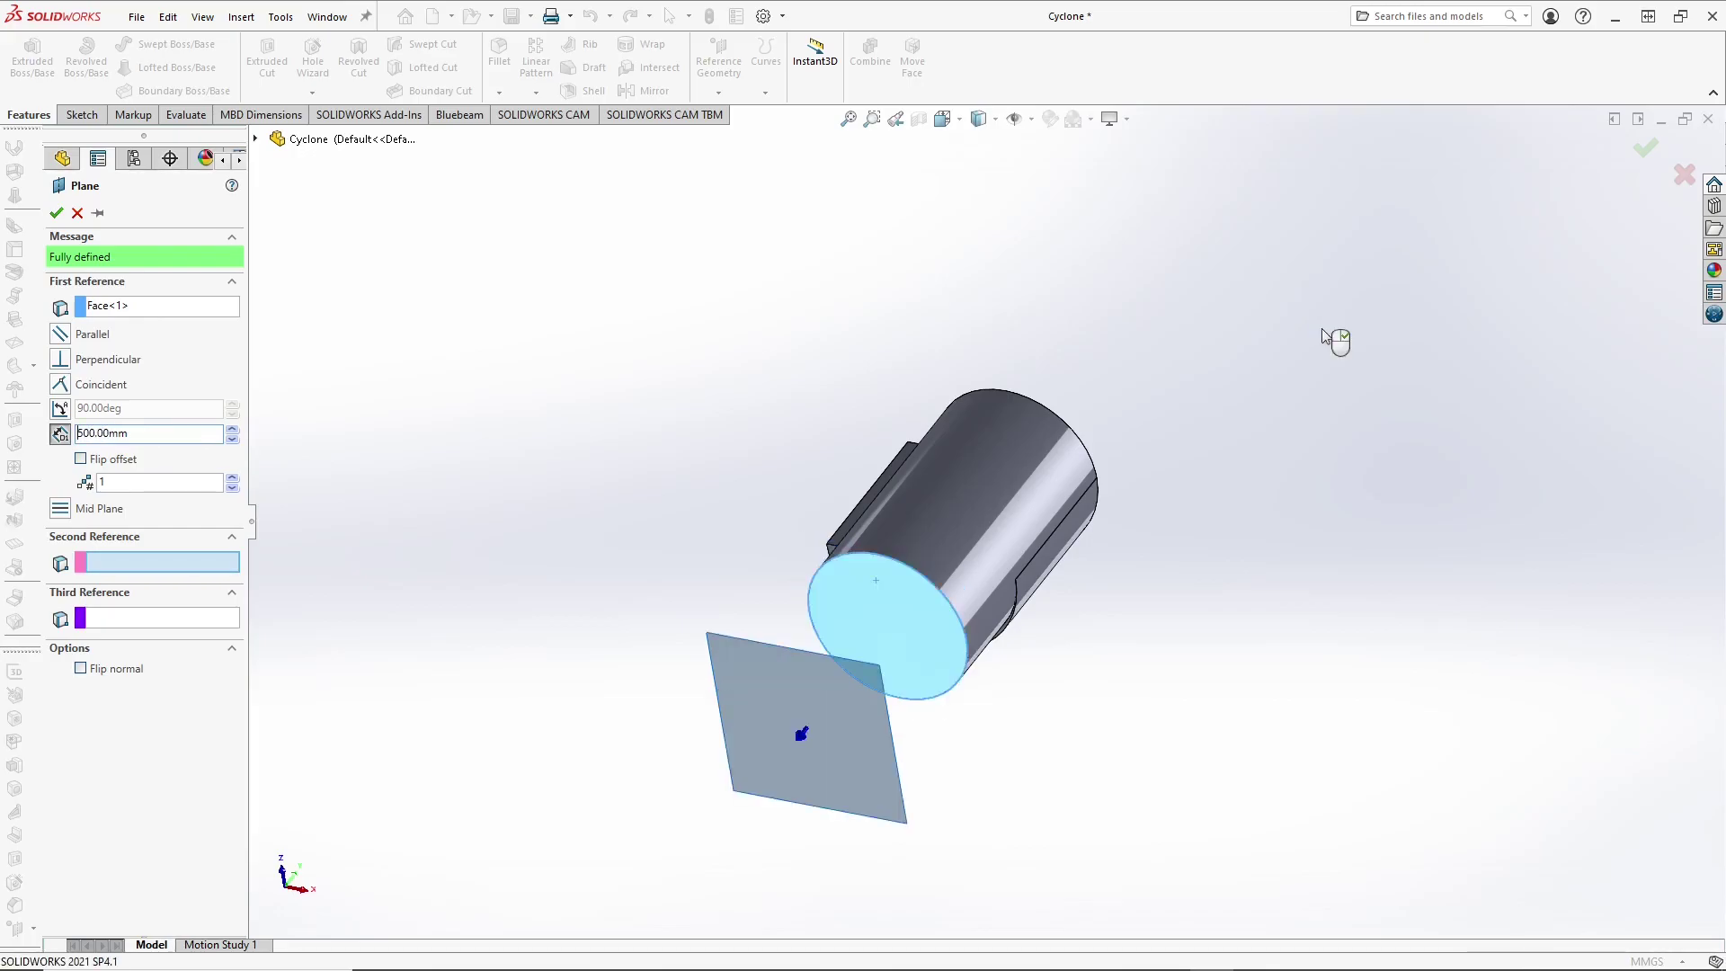
{"action": "left_click", "coordinate": [57, 216]}
Step: On the new offset plane, sketch a circle of about 70 mm radius centred on the origin
{"action": "right_click", "coordinate": [561, 486]}
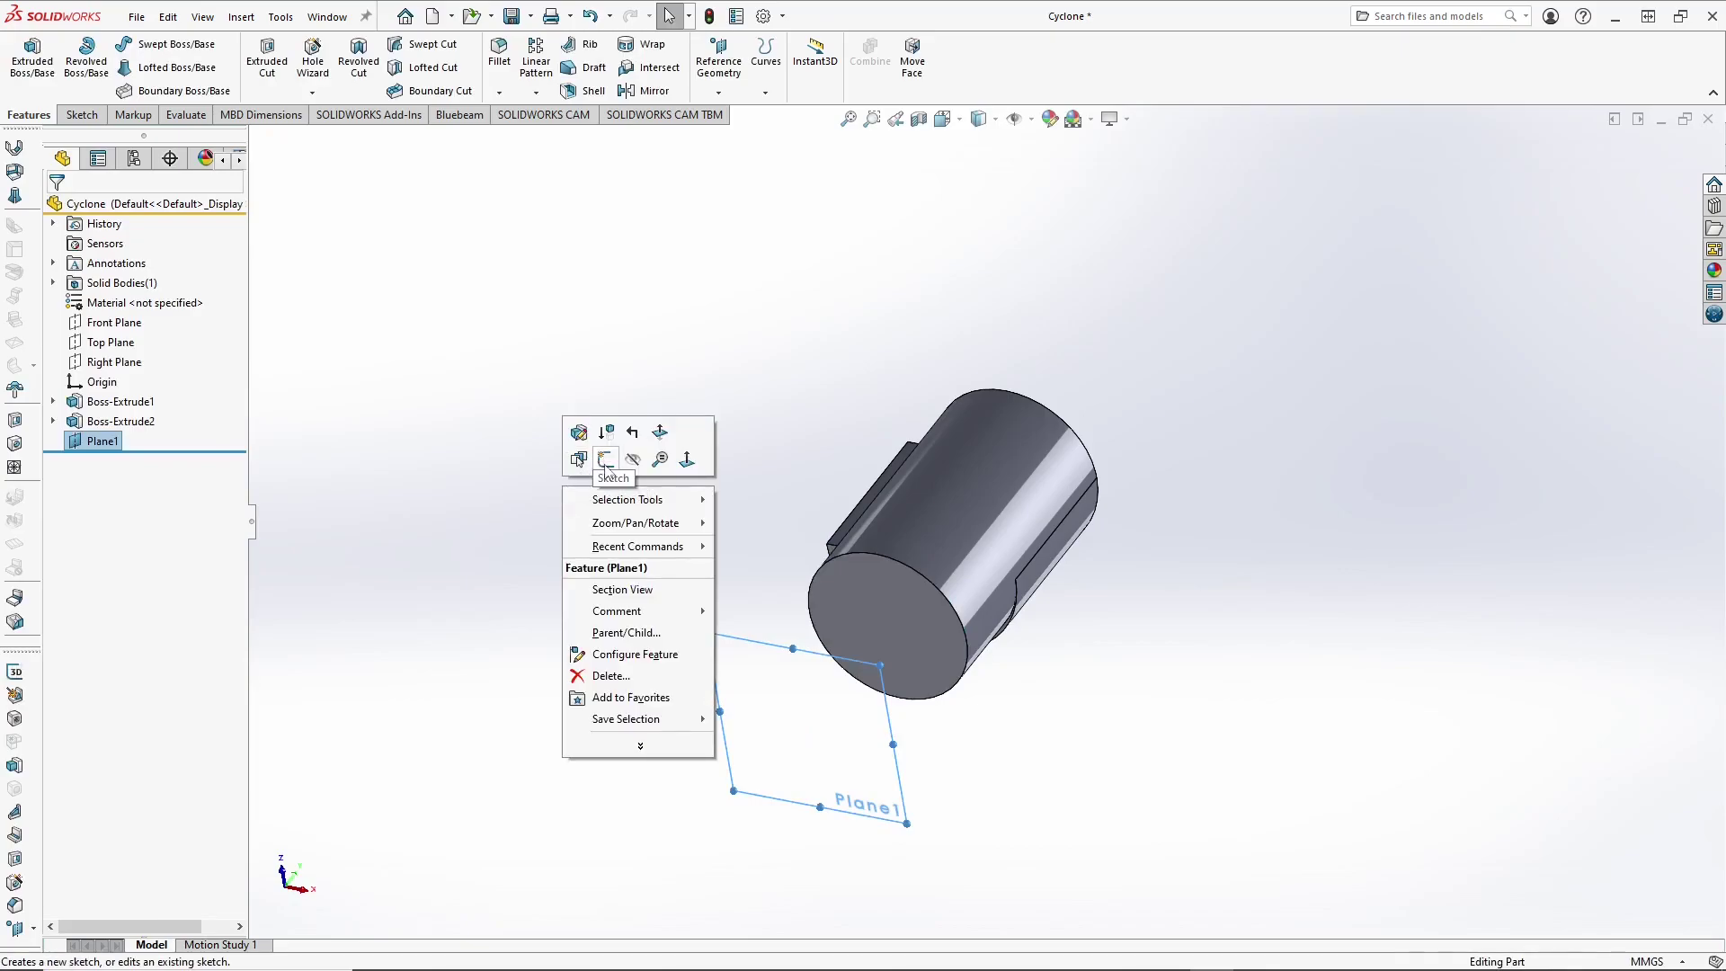
{"action": "left_click", "coordinate": [605, 463]}
{"action": "key", "text": "space"}
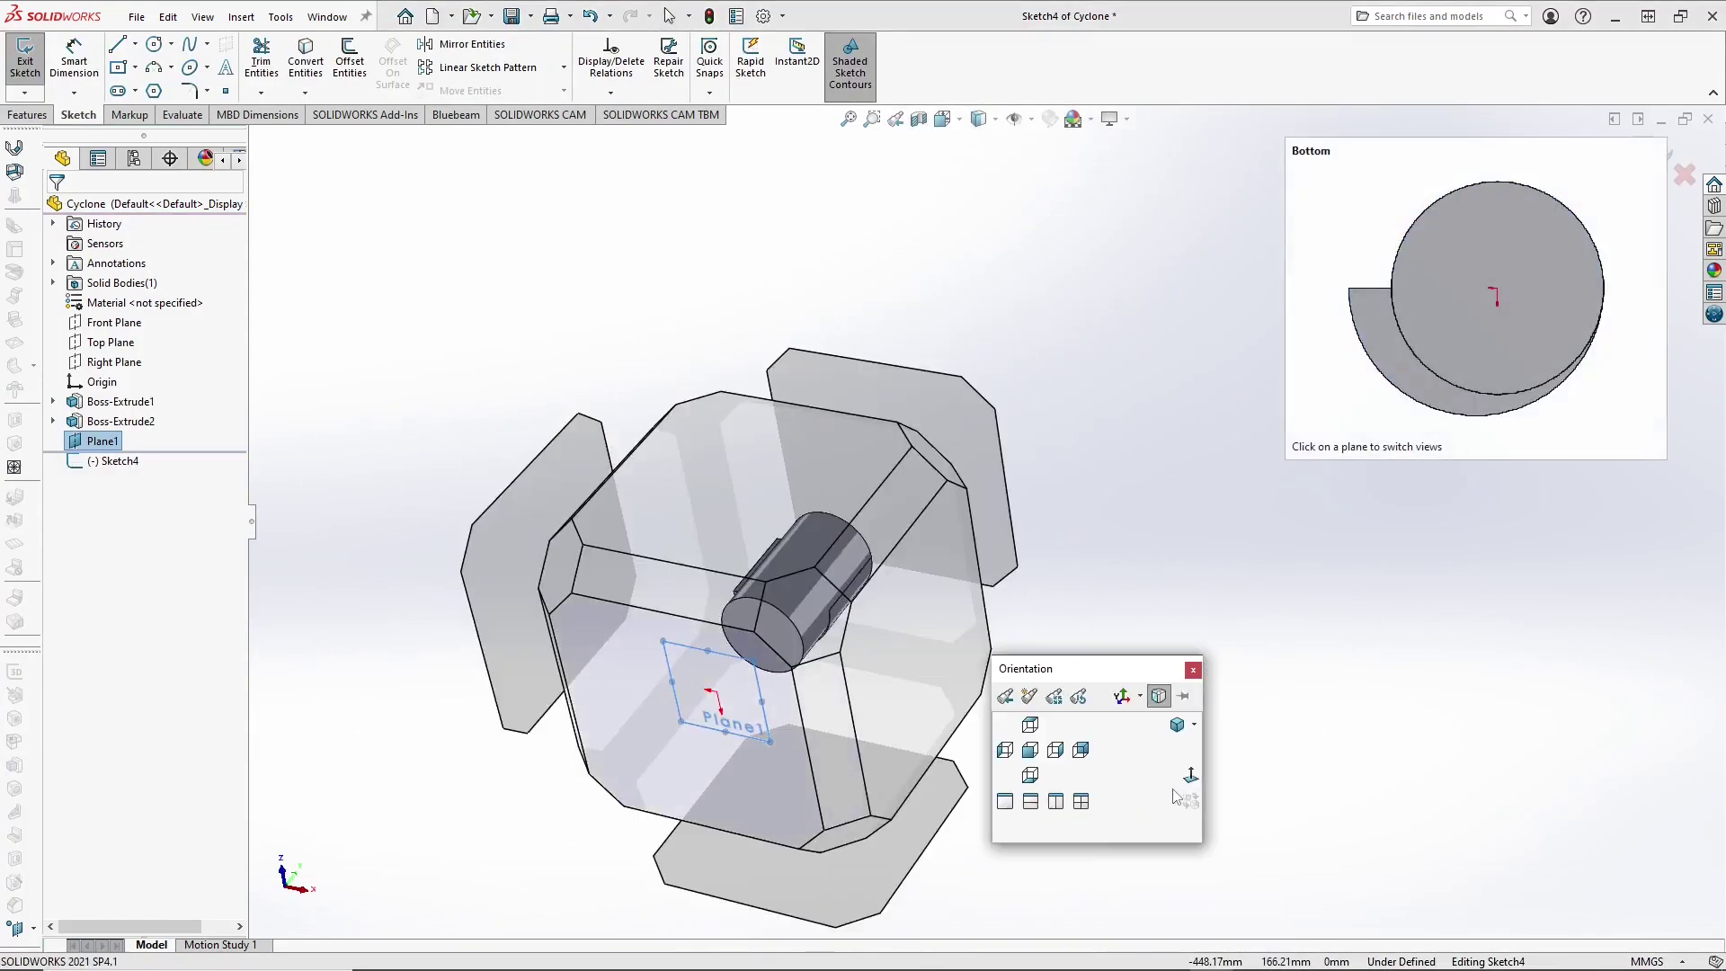
{"action": "left_click", "coordinate": [1190, 775]}
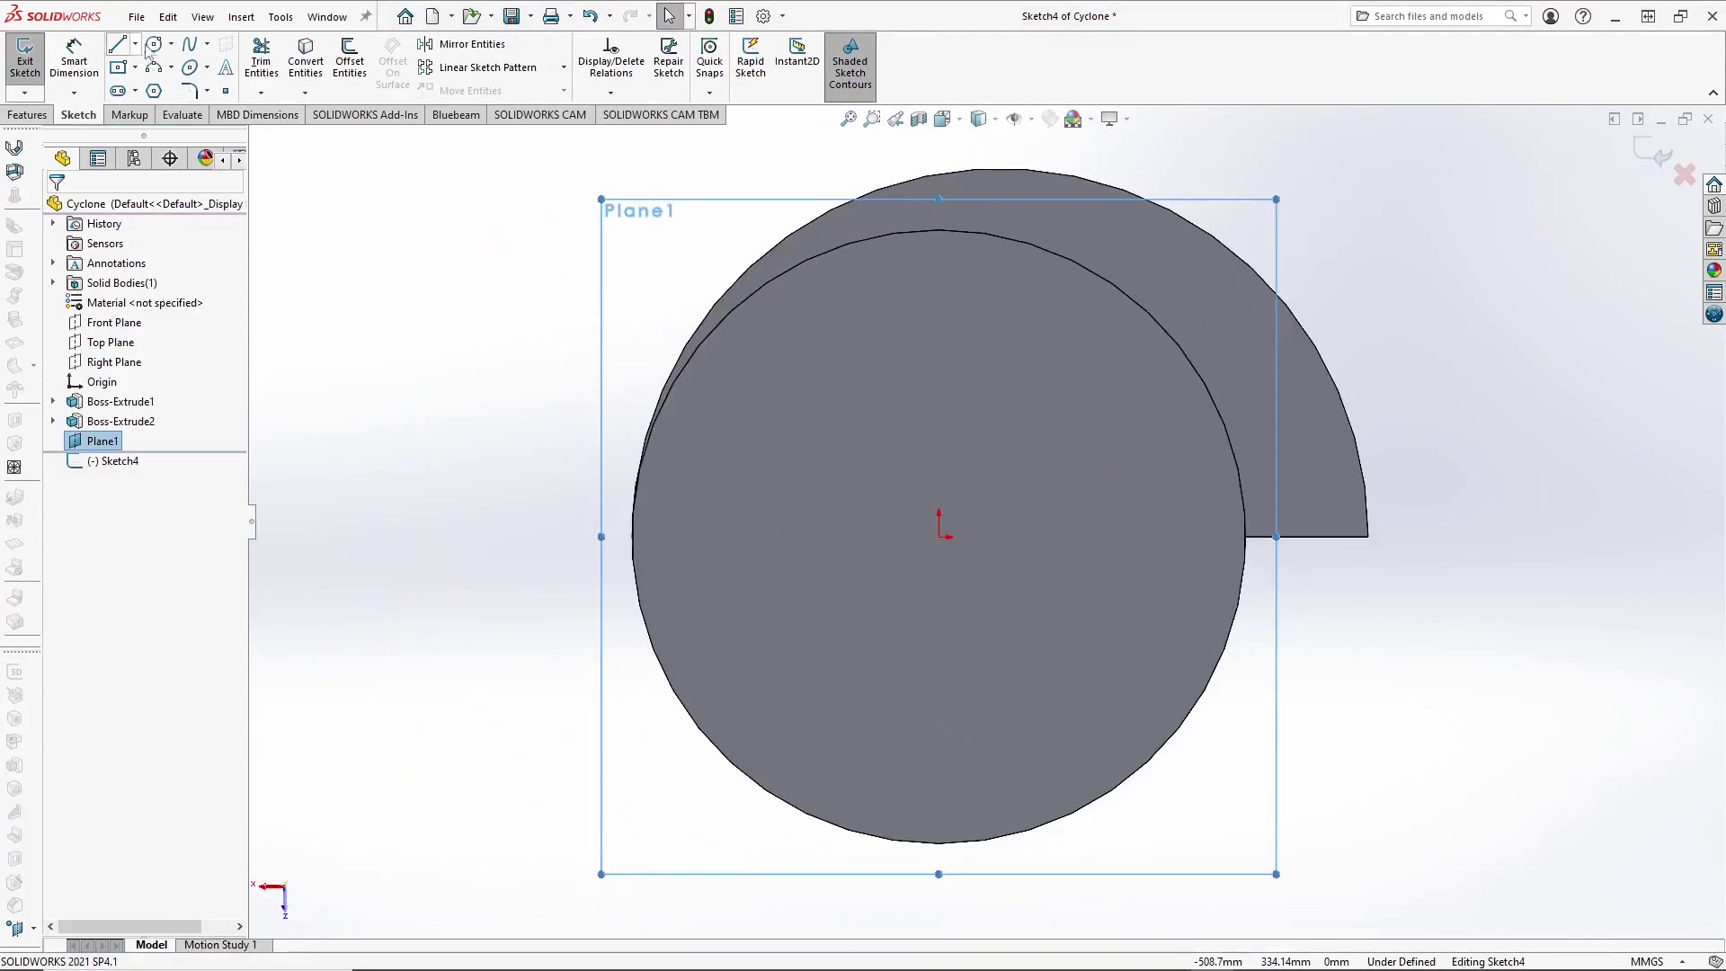
{"action": "left_click", "coordinate": [154, 44]}
{"action": "left_click", "coordinate": [938, 537]}
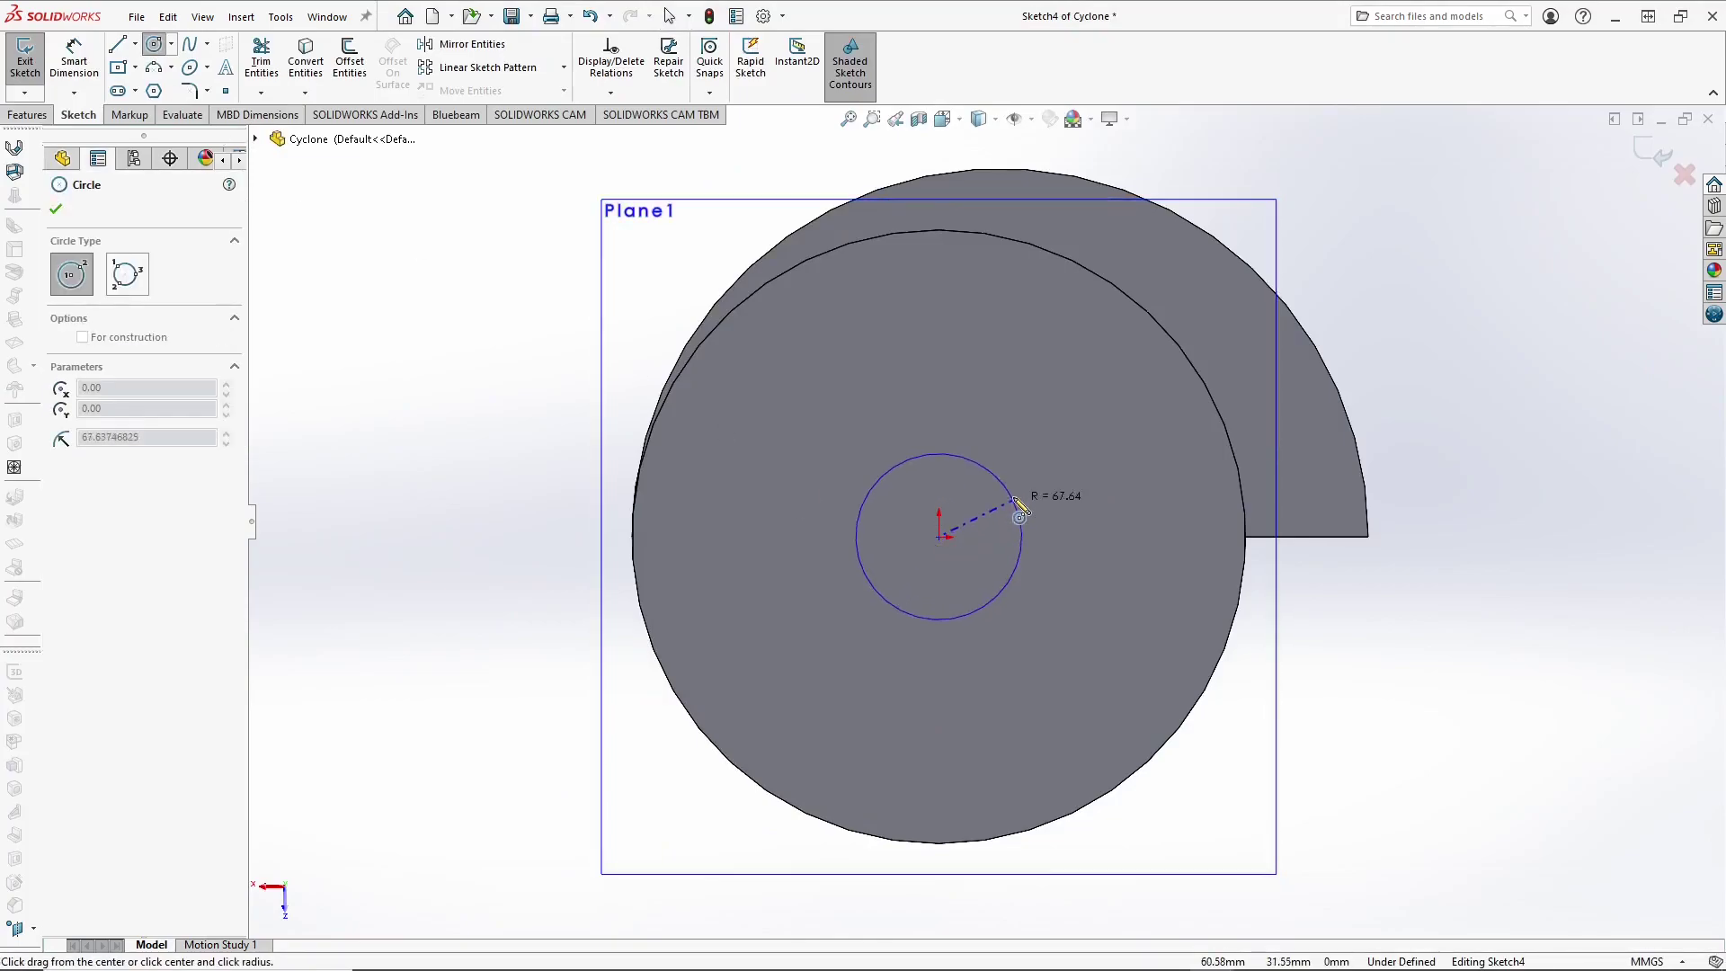
{"action": "left_click", "coordinate": [1023, 516]}
Step: Set the diameter of the circle on the offset plane to 200 mm and finish the sketch
{"action": "right_click", "coordinate": [1056, 477]}
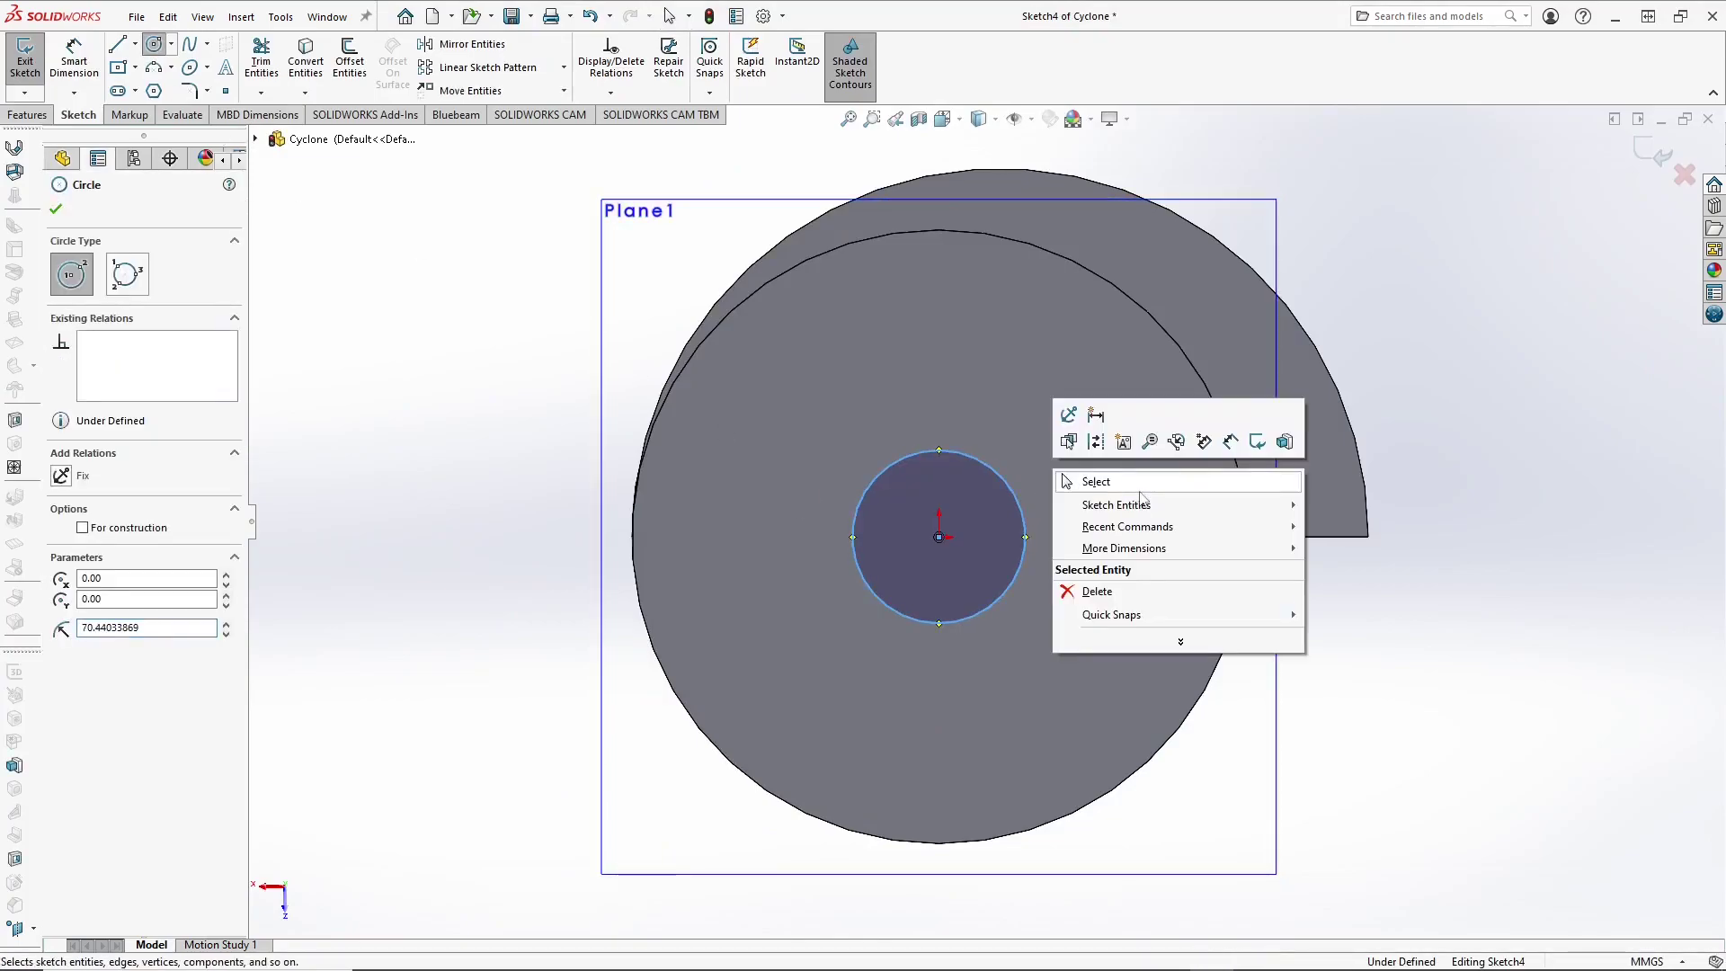
{"action": "left_click", "coordinate": [1229, 443]}
{"action": "left_click", "coordinate": [1025, 505]}
{"action": "left_click", "coordinate": [1092, 466]}
{"action": "type", "text": "200"}
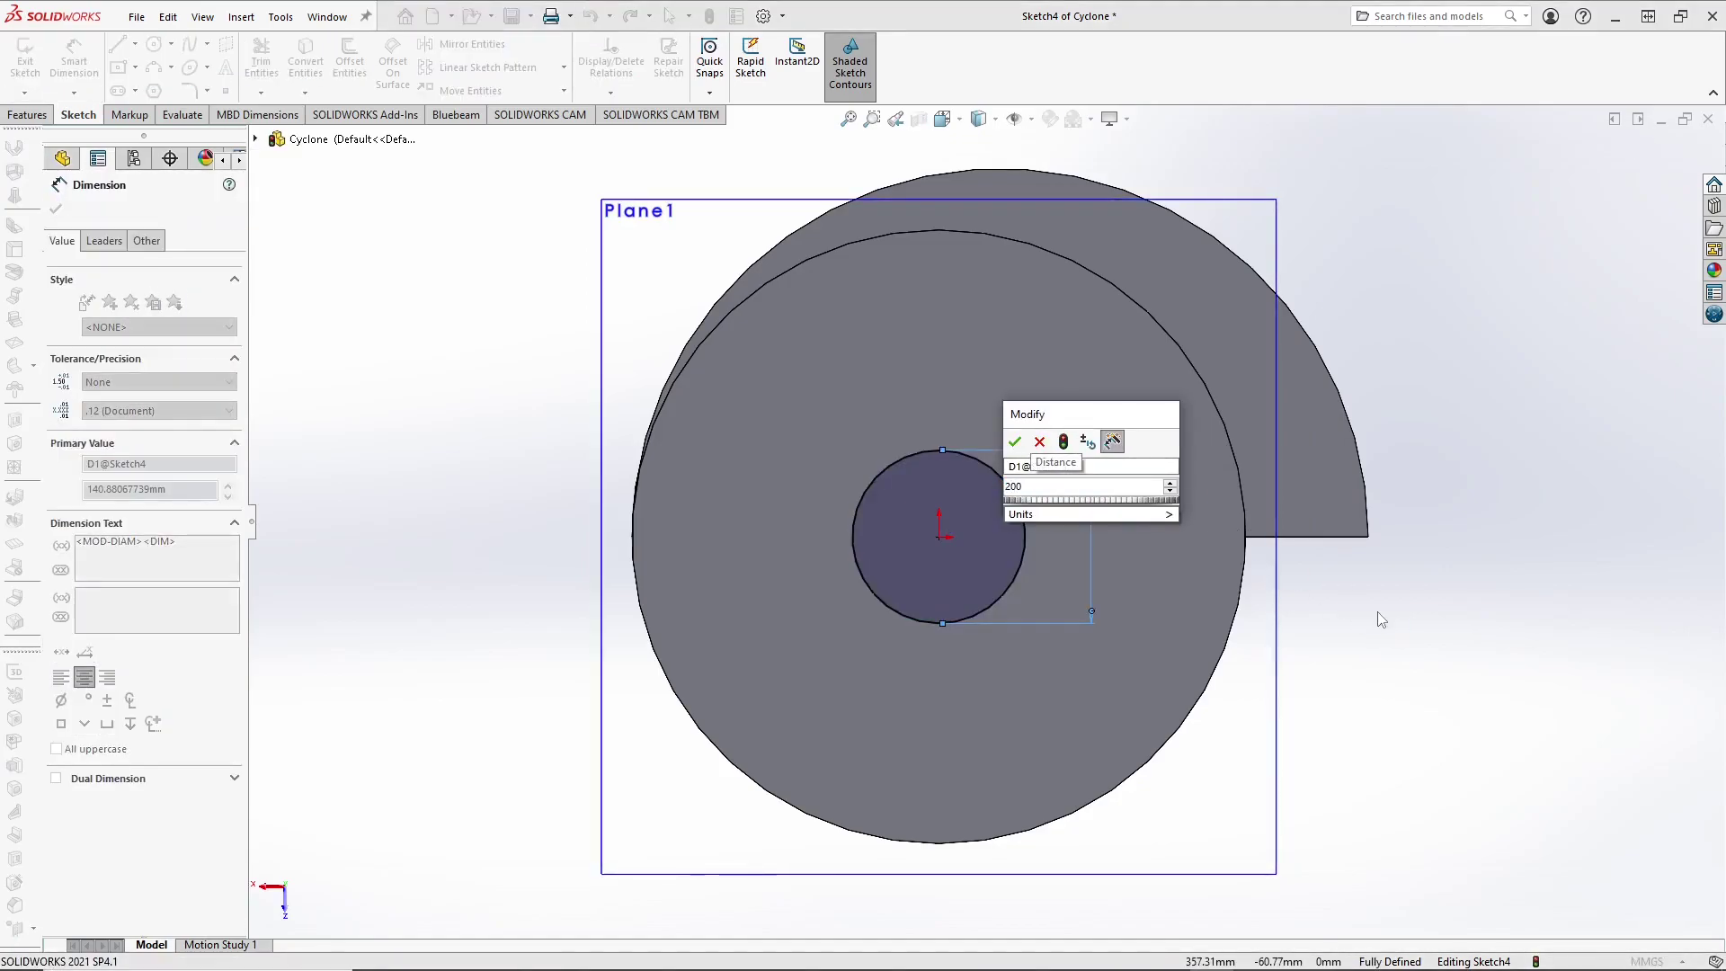
{"action": "key", "text": "Return"}
{"action": "left_click", "coordinate": [1654, 155]}
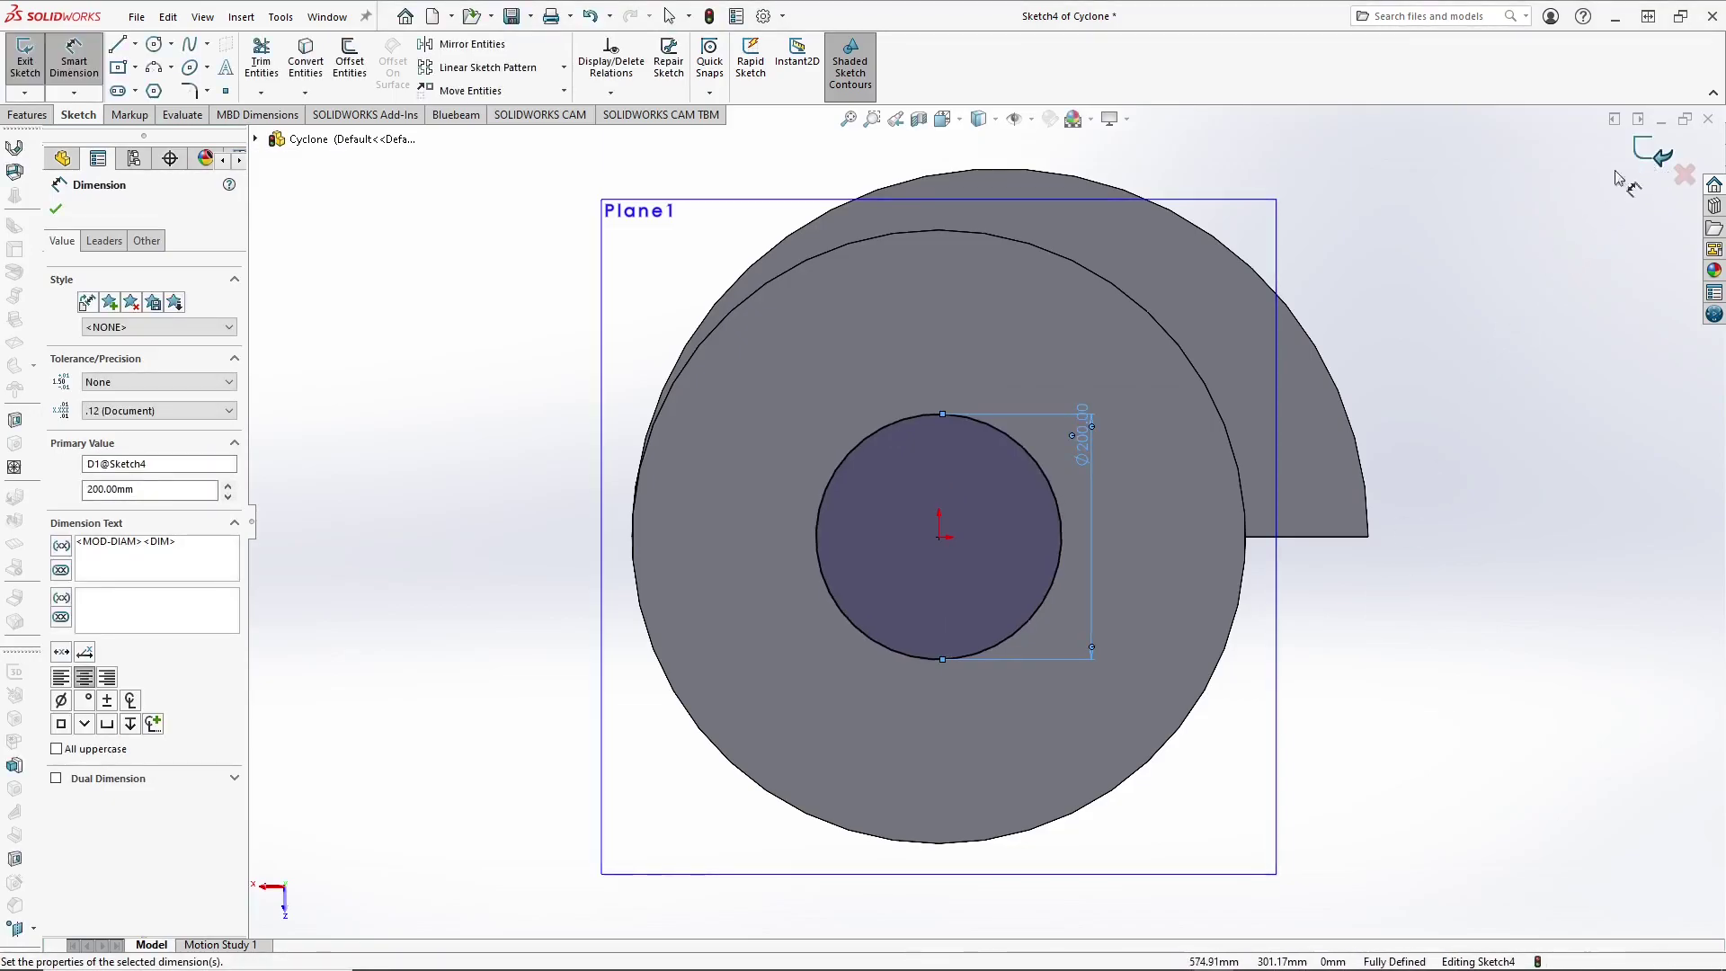
{"action": "middle_click_drag", "start_coordinate": [1103, 353], "coordinate": [1071, 379]}
{"action": "key", "text": "f"}
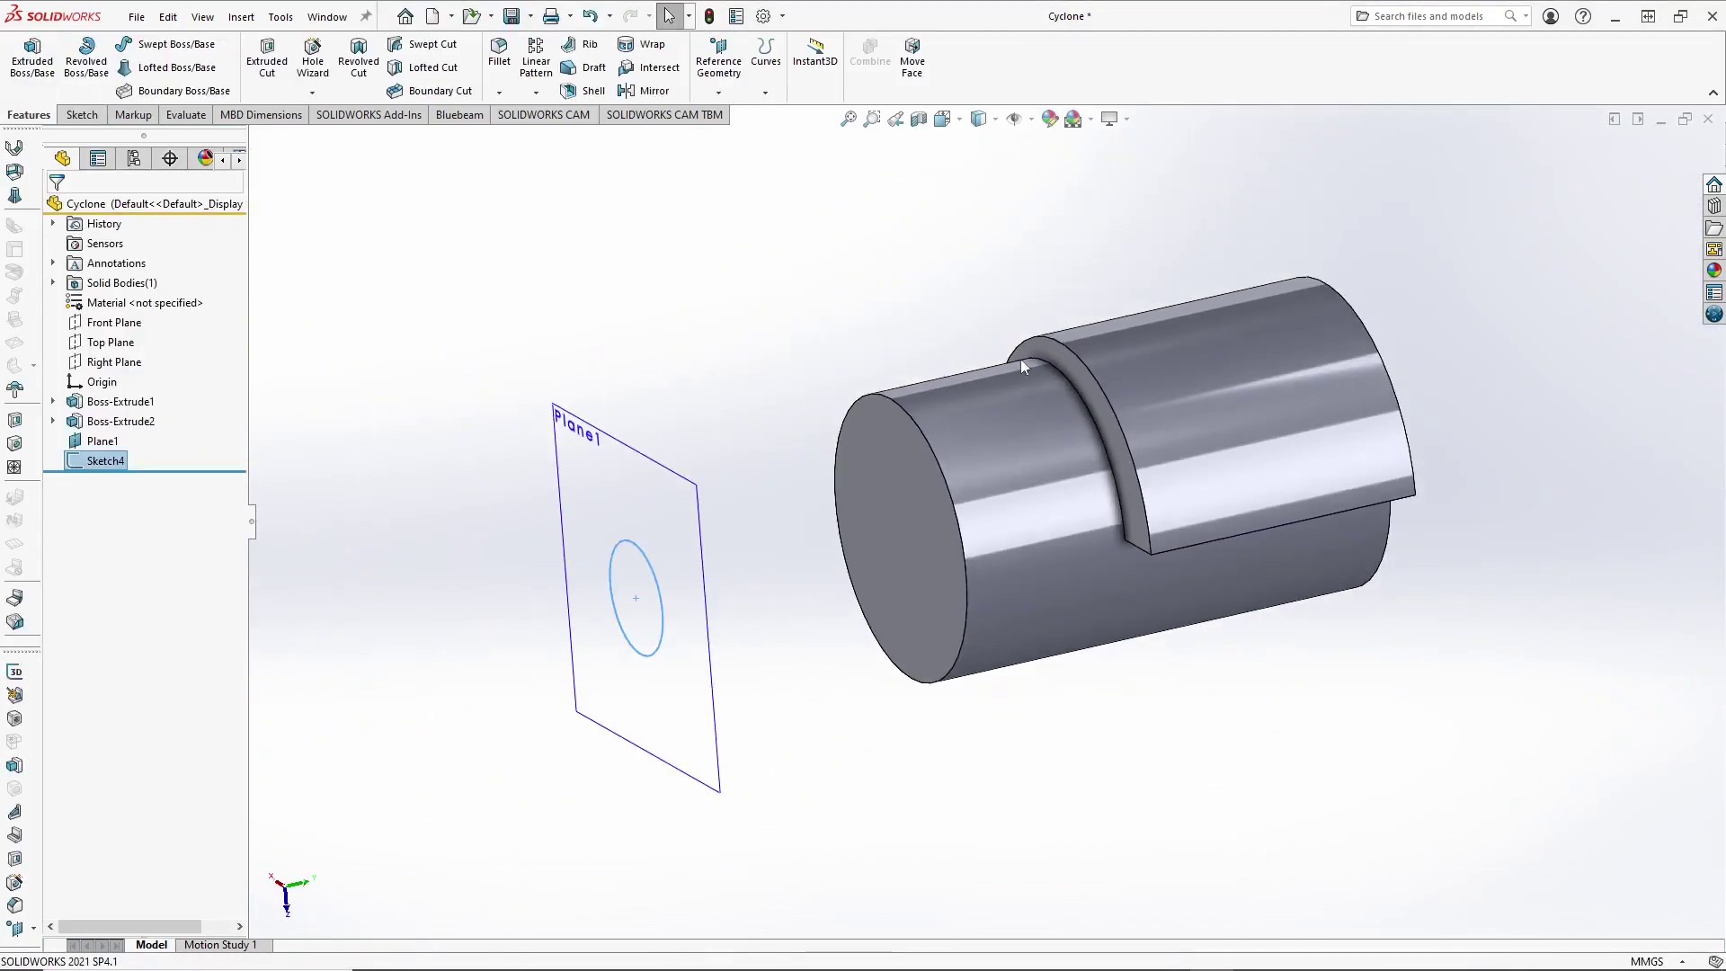
Step: Loft a solid cone between the 200 mm circle on the offset plane and the lower cylinder's round end edge, merging the result
{"action": "left_click", "coordinate": [478, 213]}
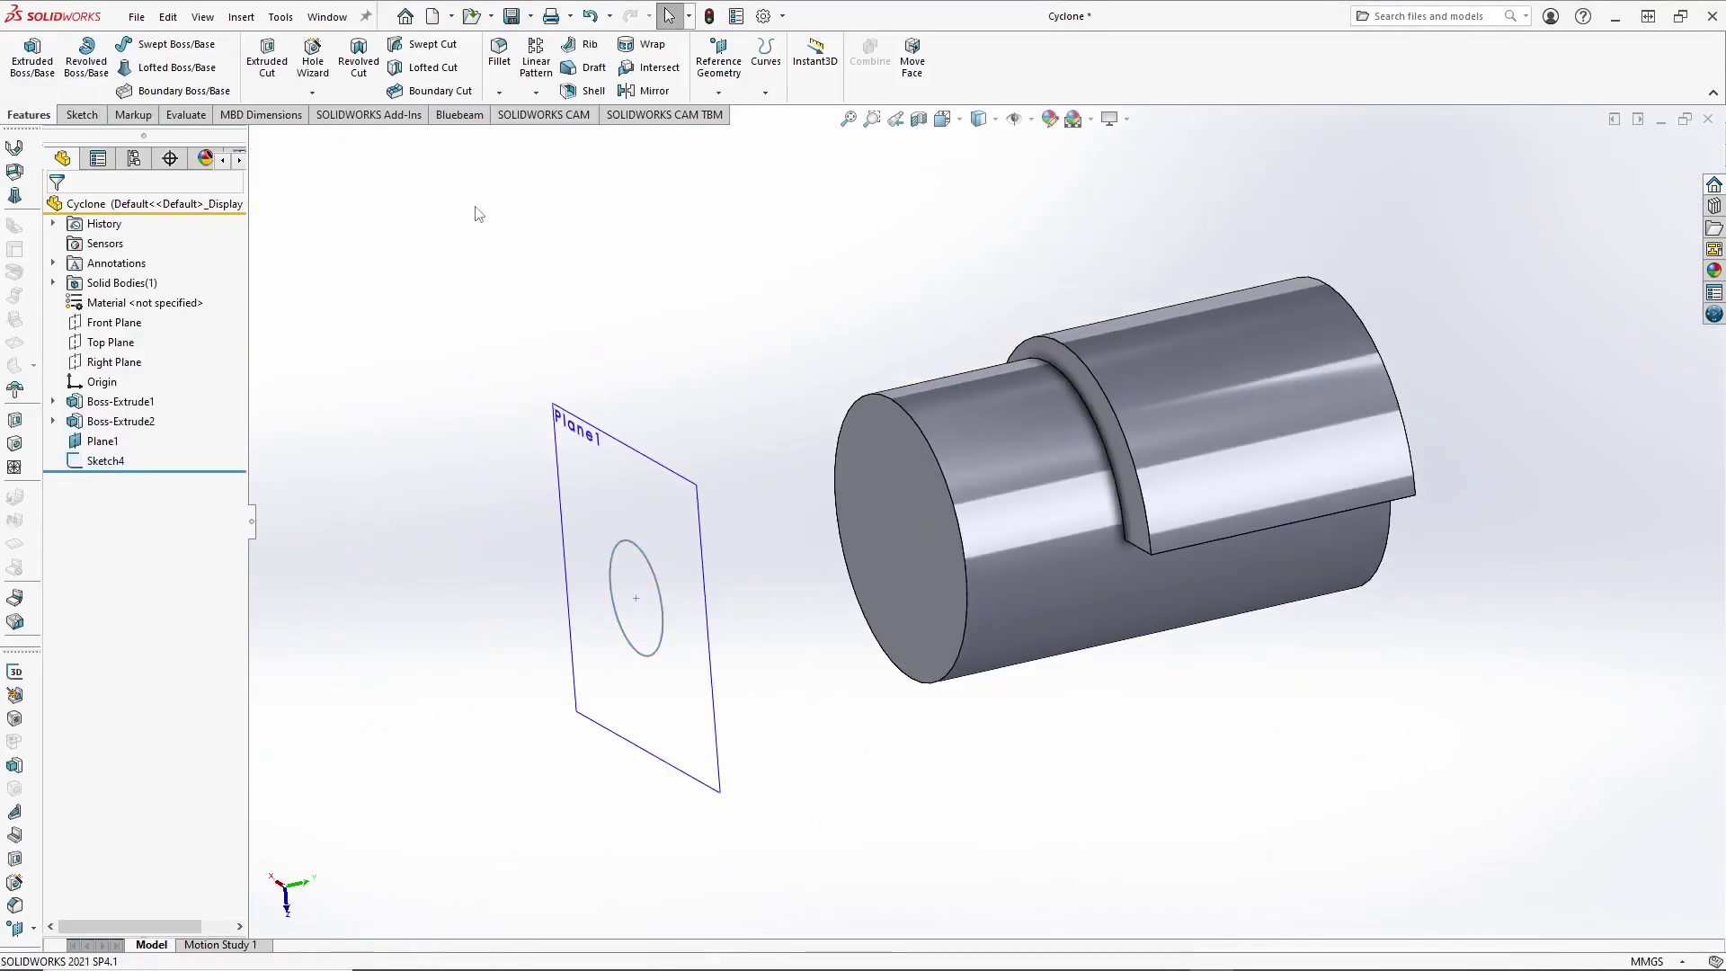
{"action": "left_click", "coordinate": [620, 442]}
{"action": "left_click", "coordinate": [517, 321]}
{"action": "left_click", "coordinate": [164, 68]}
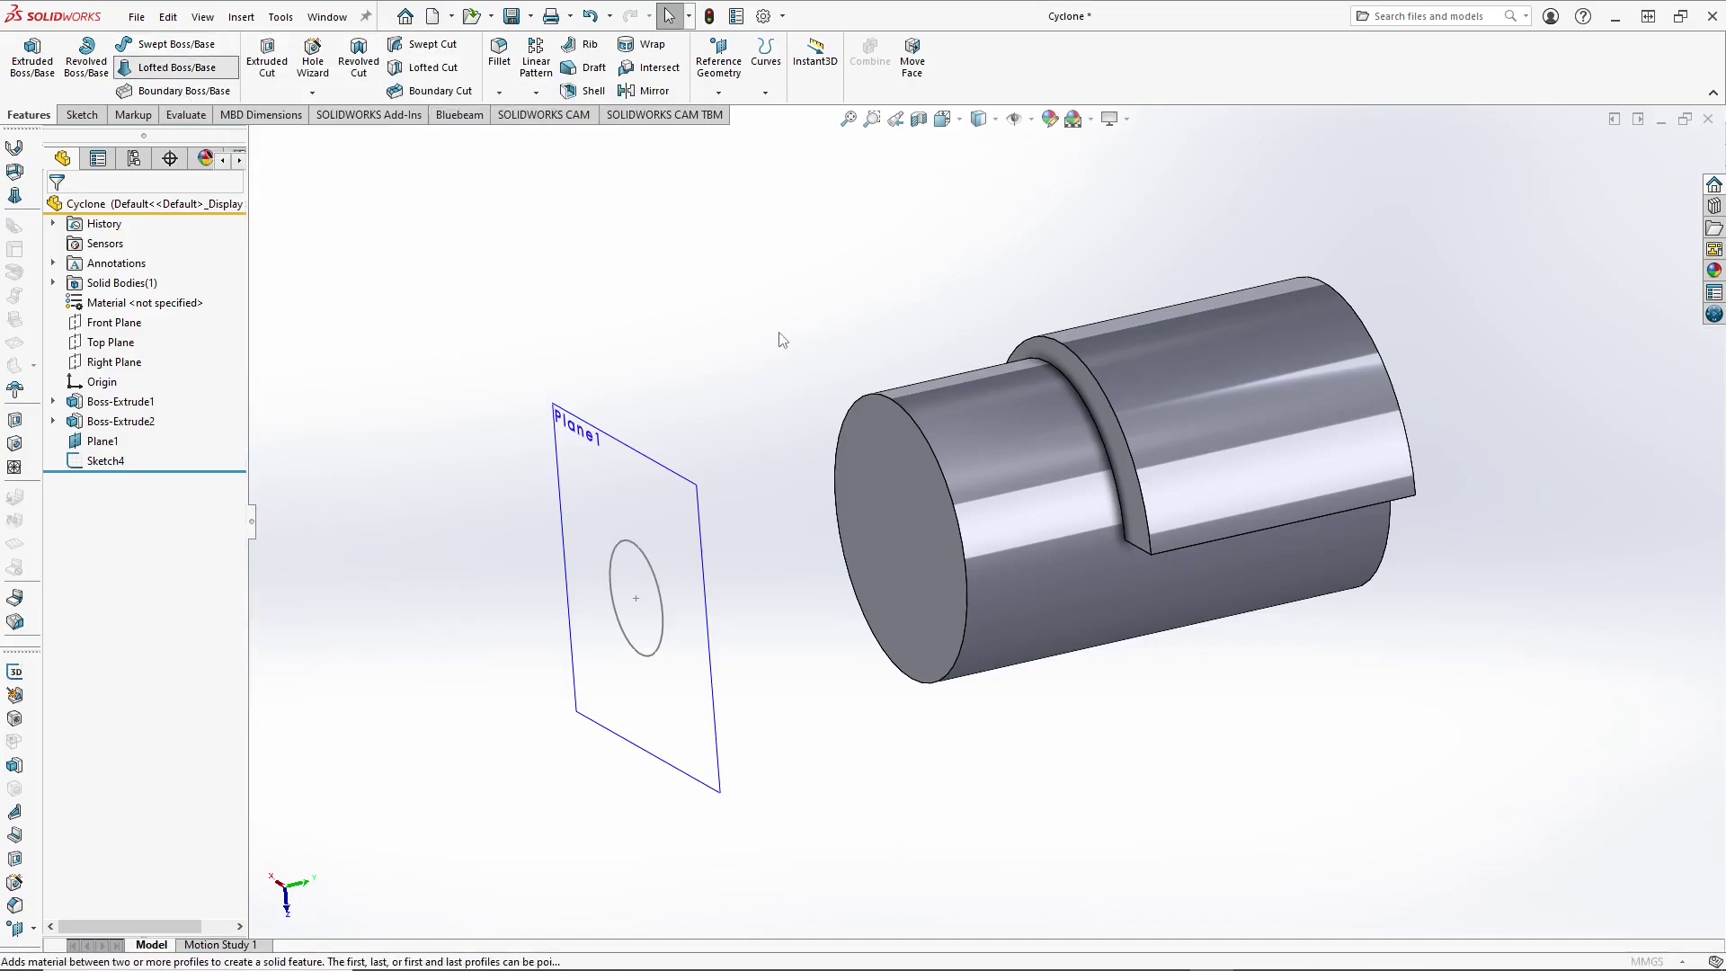
{"action": "left_click", "coordinate": [654, 572]}
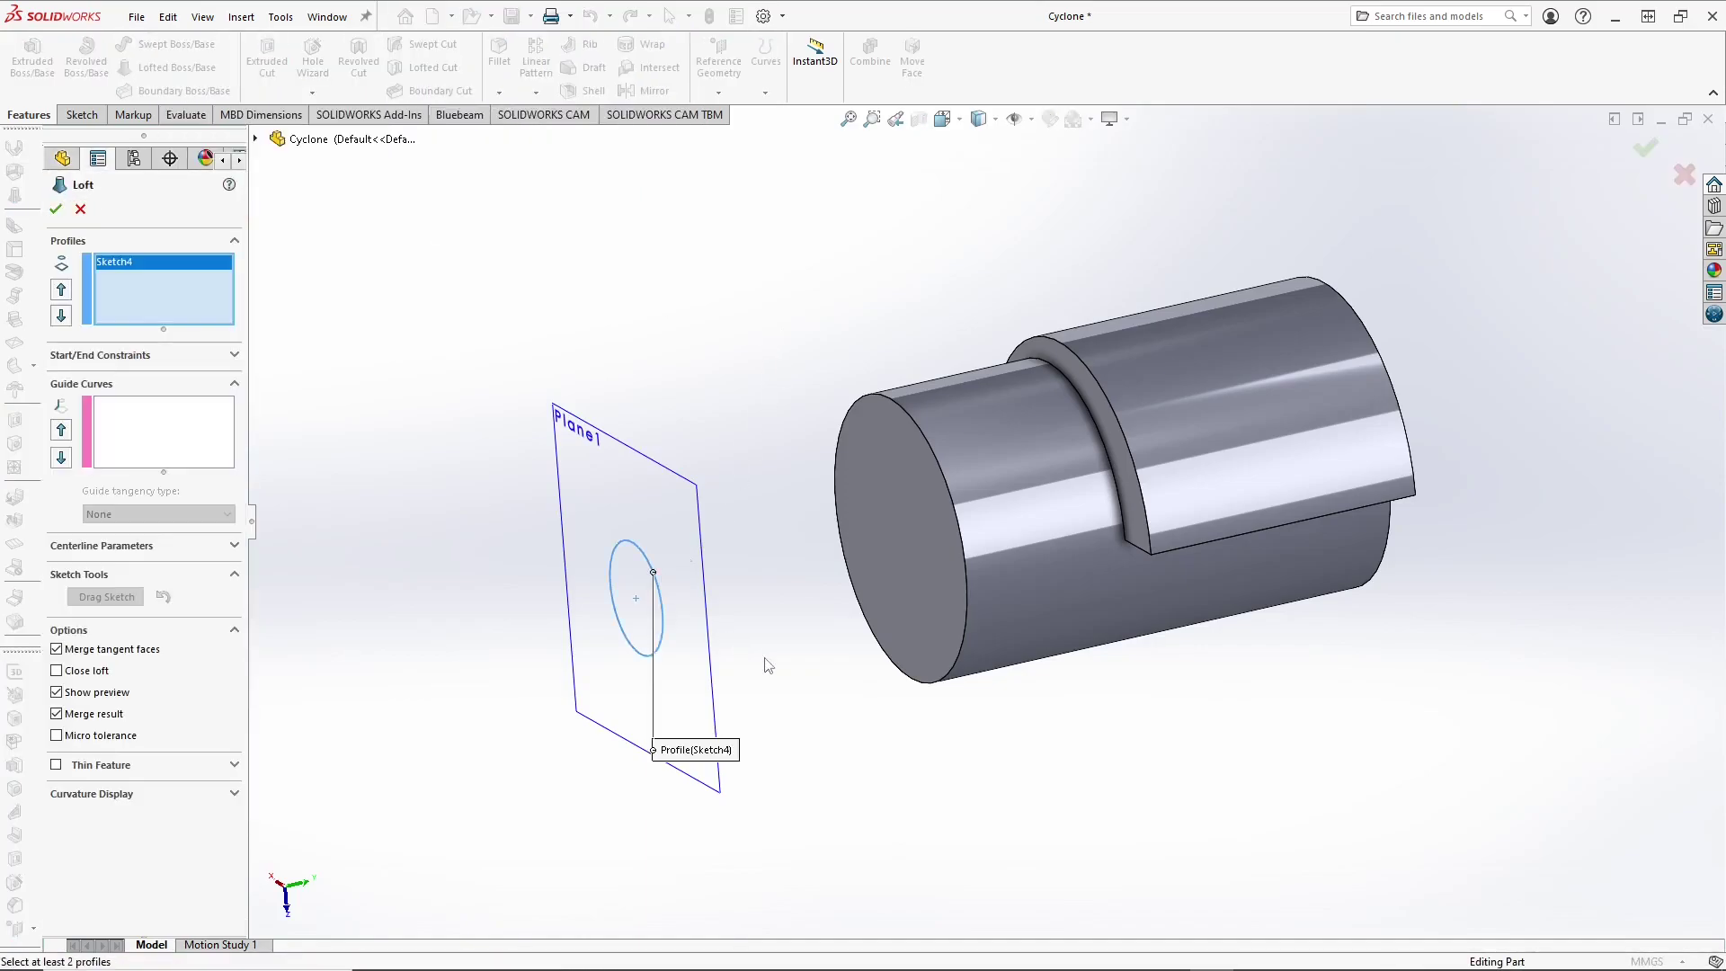
{"action": "left_click", "coordinate": [945, 683]}
{"action": "middle_click_drag", "start_coordinate": [733, 546], "coordinate": [763, 539]}
{"action": "middle_click_drag", "start_coordinate": [700, 609], "coordinate": [828, 540]}
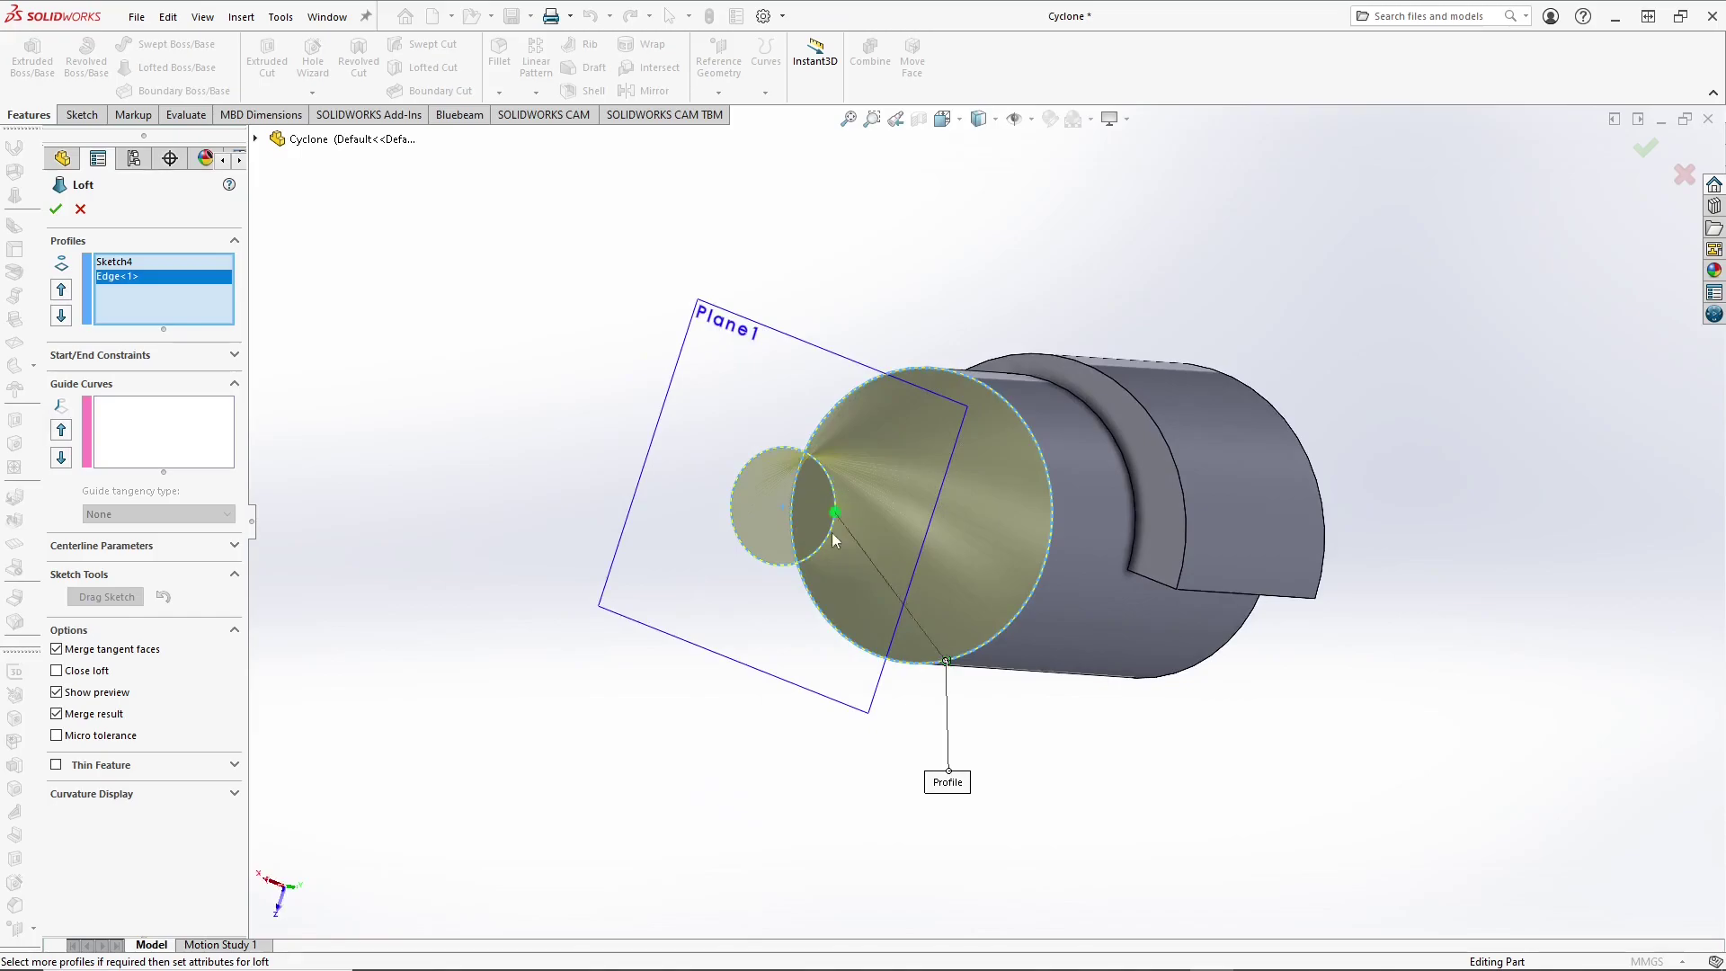
{"action": "middle_click_drag", "start_coordinate": [812, 686], "coordinate": [778, 350]}
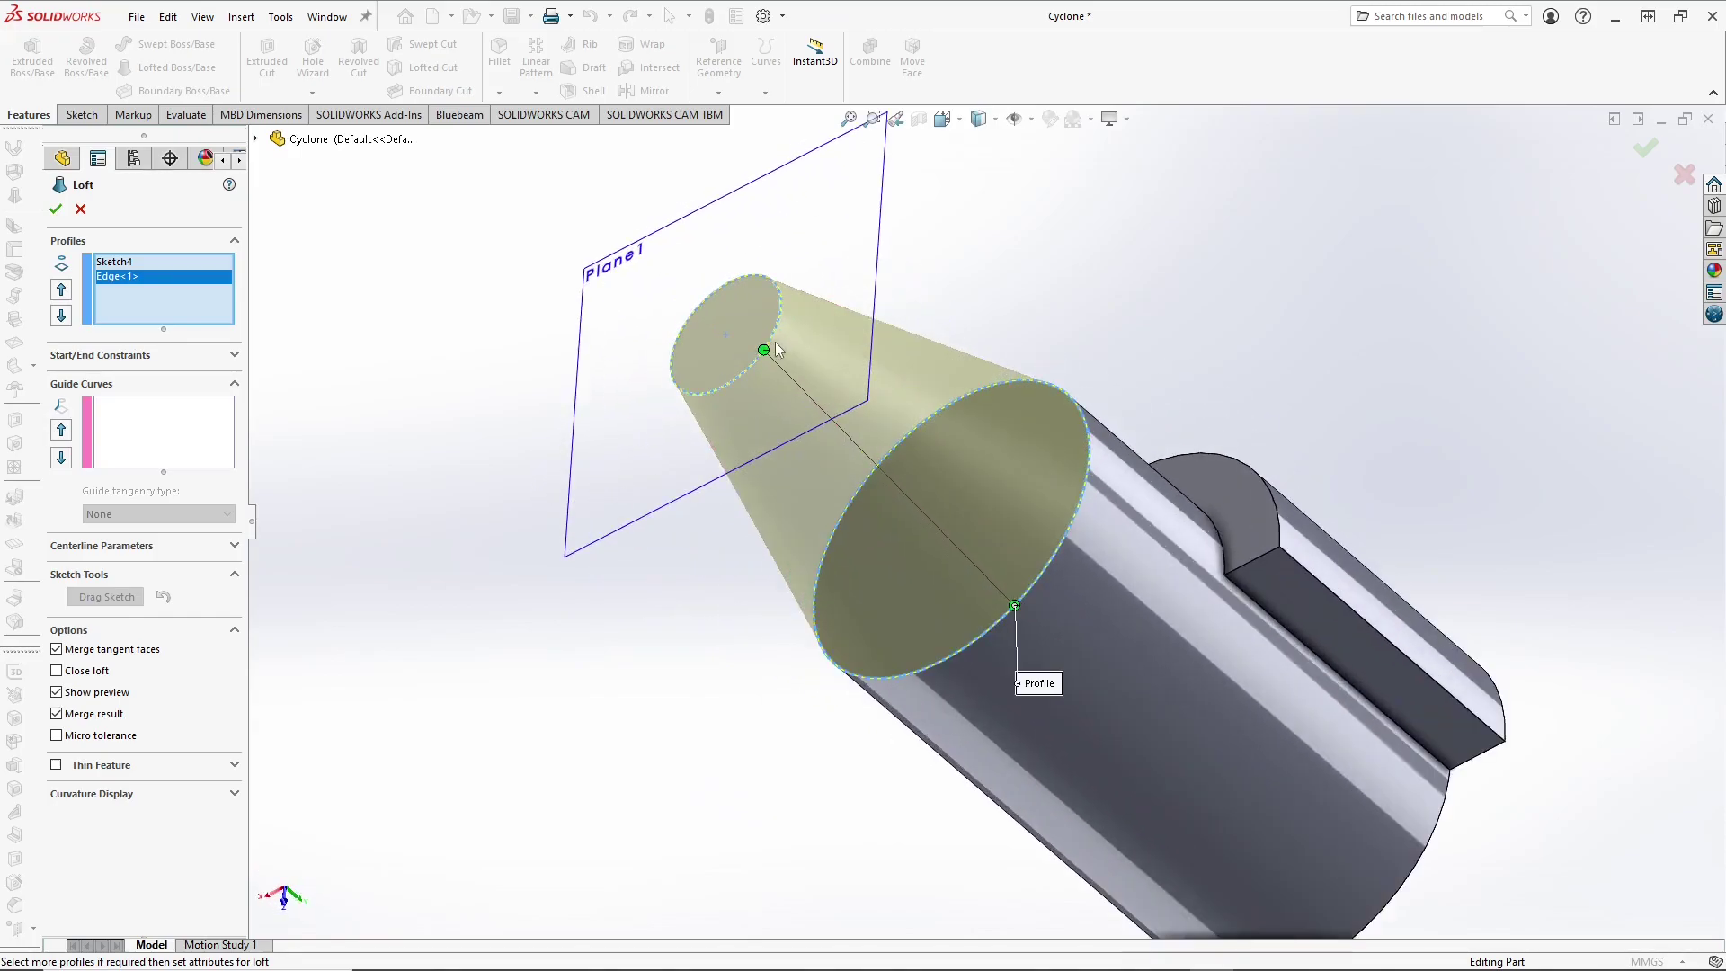
{"action": "left_click_drag", "start_coordinate": [766, 356], "coordinate": [759, 360]}
{"action": "left_click", "coordinate": [55, 208]}
Step: Sketch on the small end face of the cone, converting its circular edge into a sketch circle, and finish the sketch
{"action": "middle_click_drag", "start_coordinate": [870, 401], "coordinate": [1052, 575]}
{"action": "scroll", "coordinate": [1052, 574], "scroll_direction": "down", "scroll_amount": 5}
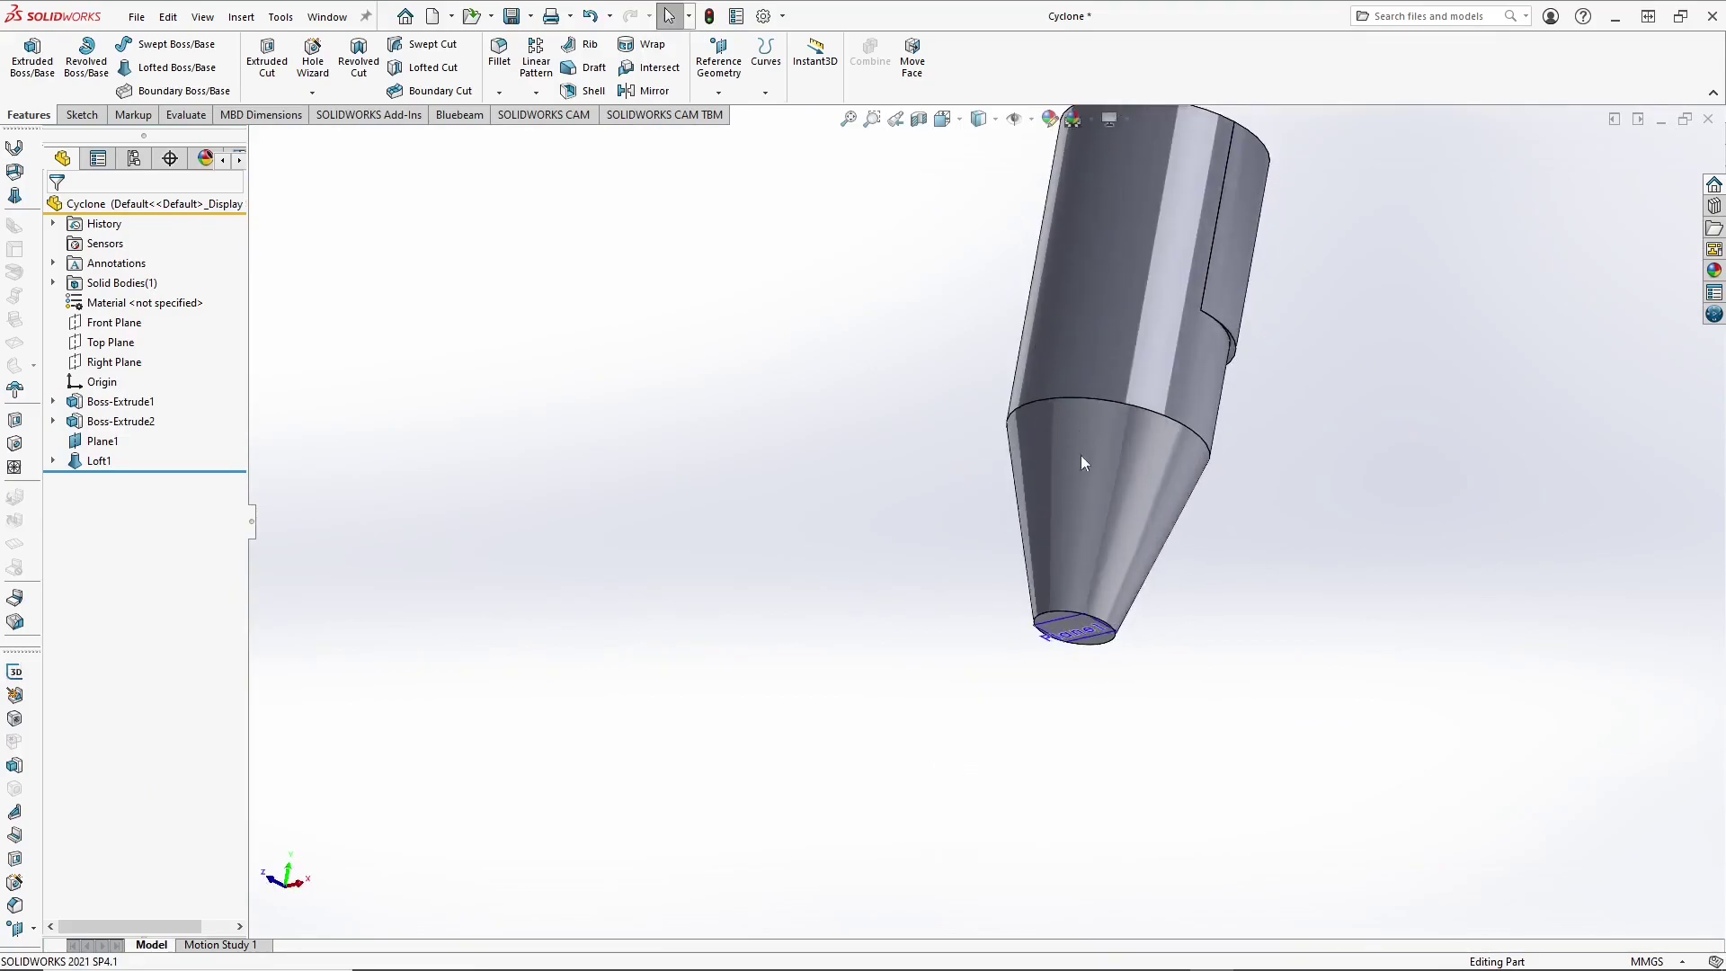
{"action": "scroll", "coordinate": [989, 619], "scroll_direction": "down", "scroll_amount": 2}
{"action": "left_click", "coordinate": [957, 612]}
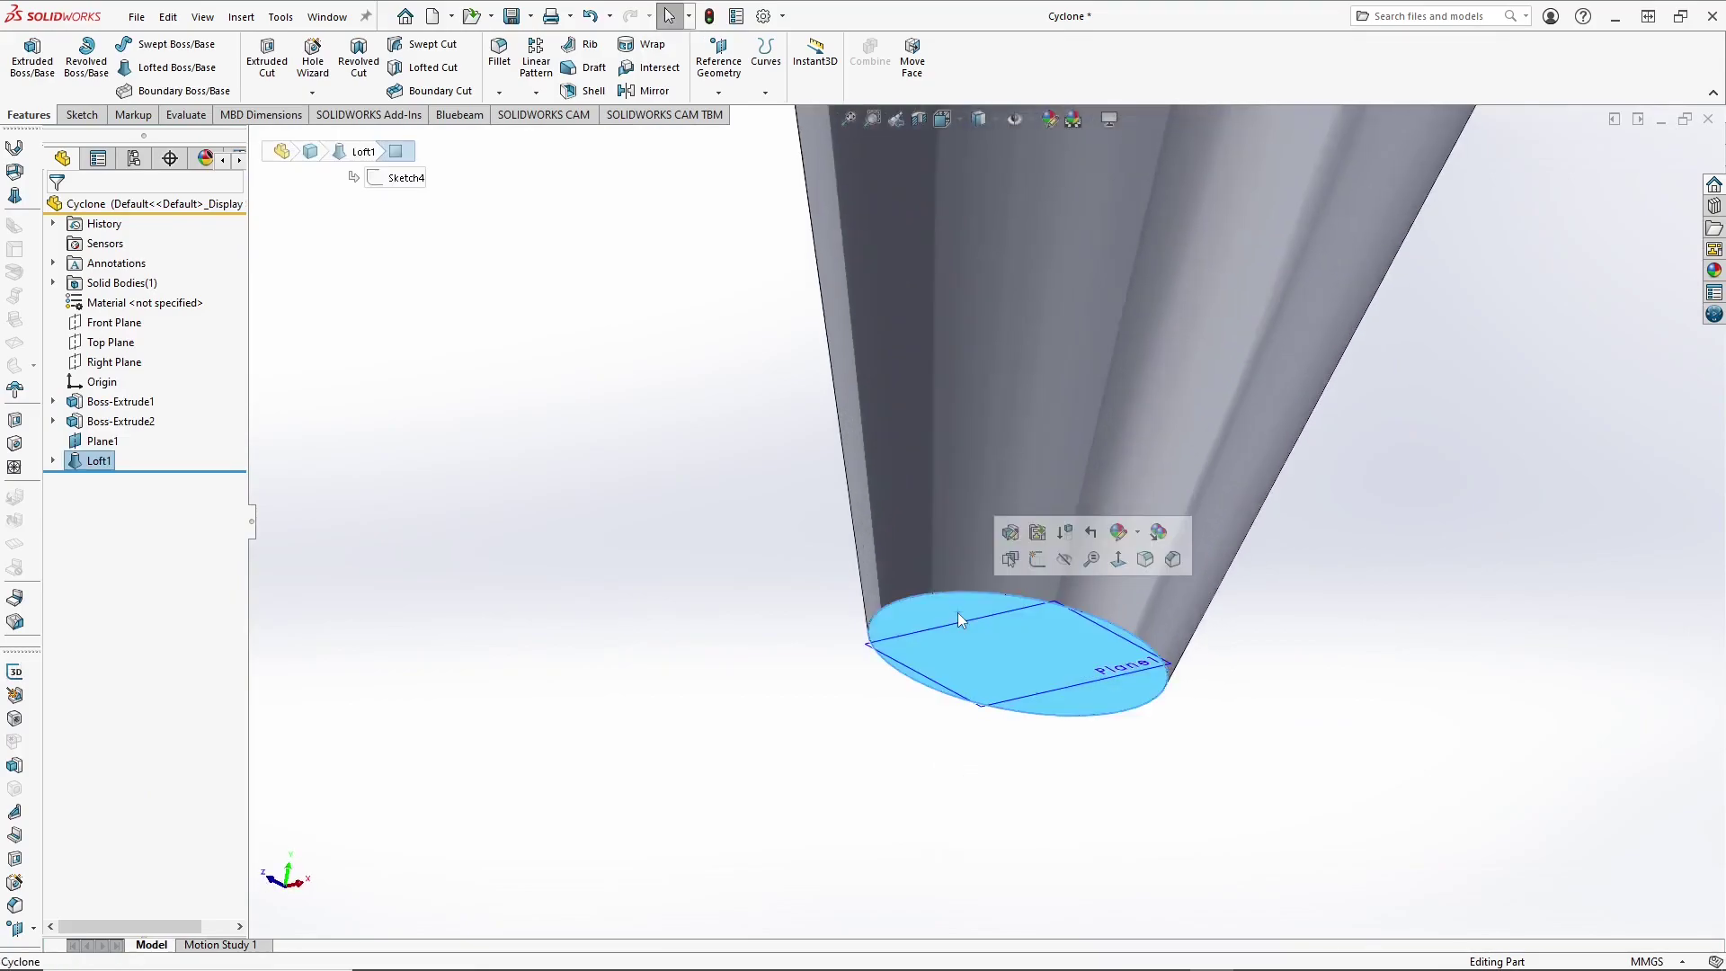
{"action": "left_click", "coordinate": [1038, 559]}
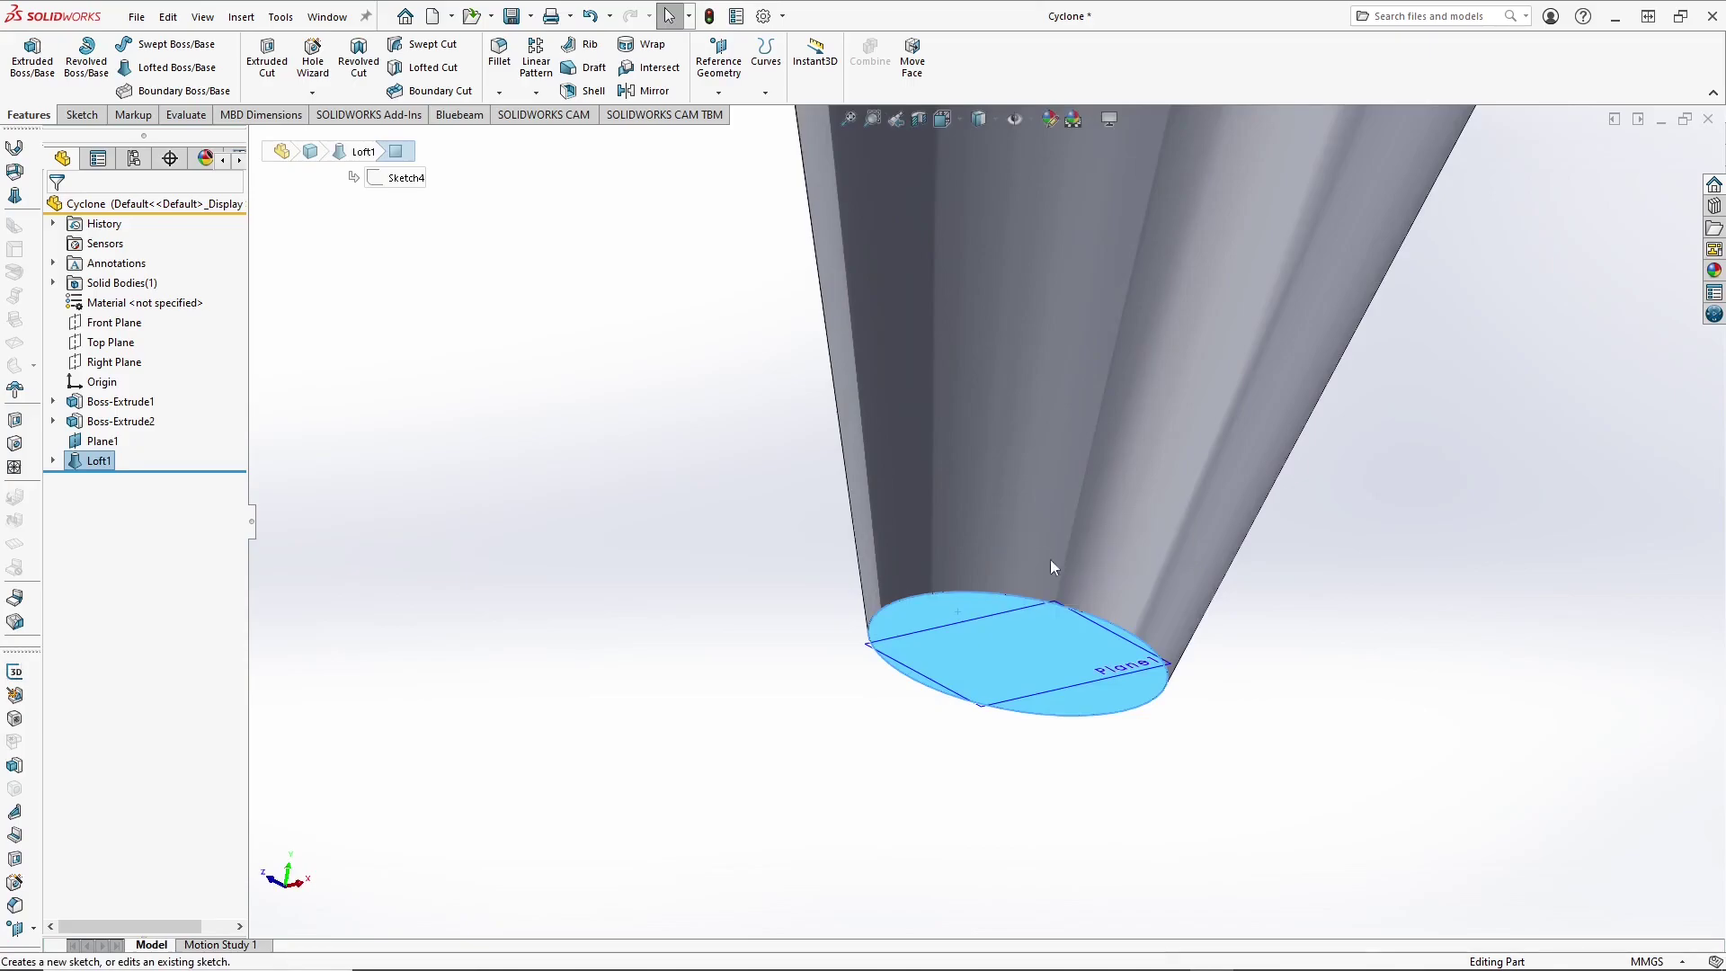
{"action": "scroll", "coordinate": [845, 499], "scroll_direction": "up", "scroll_amount": 2}
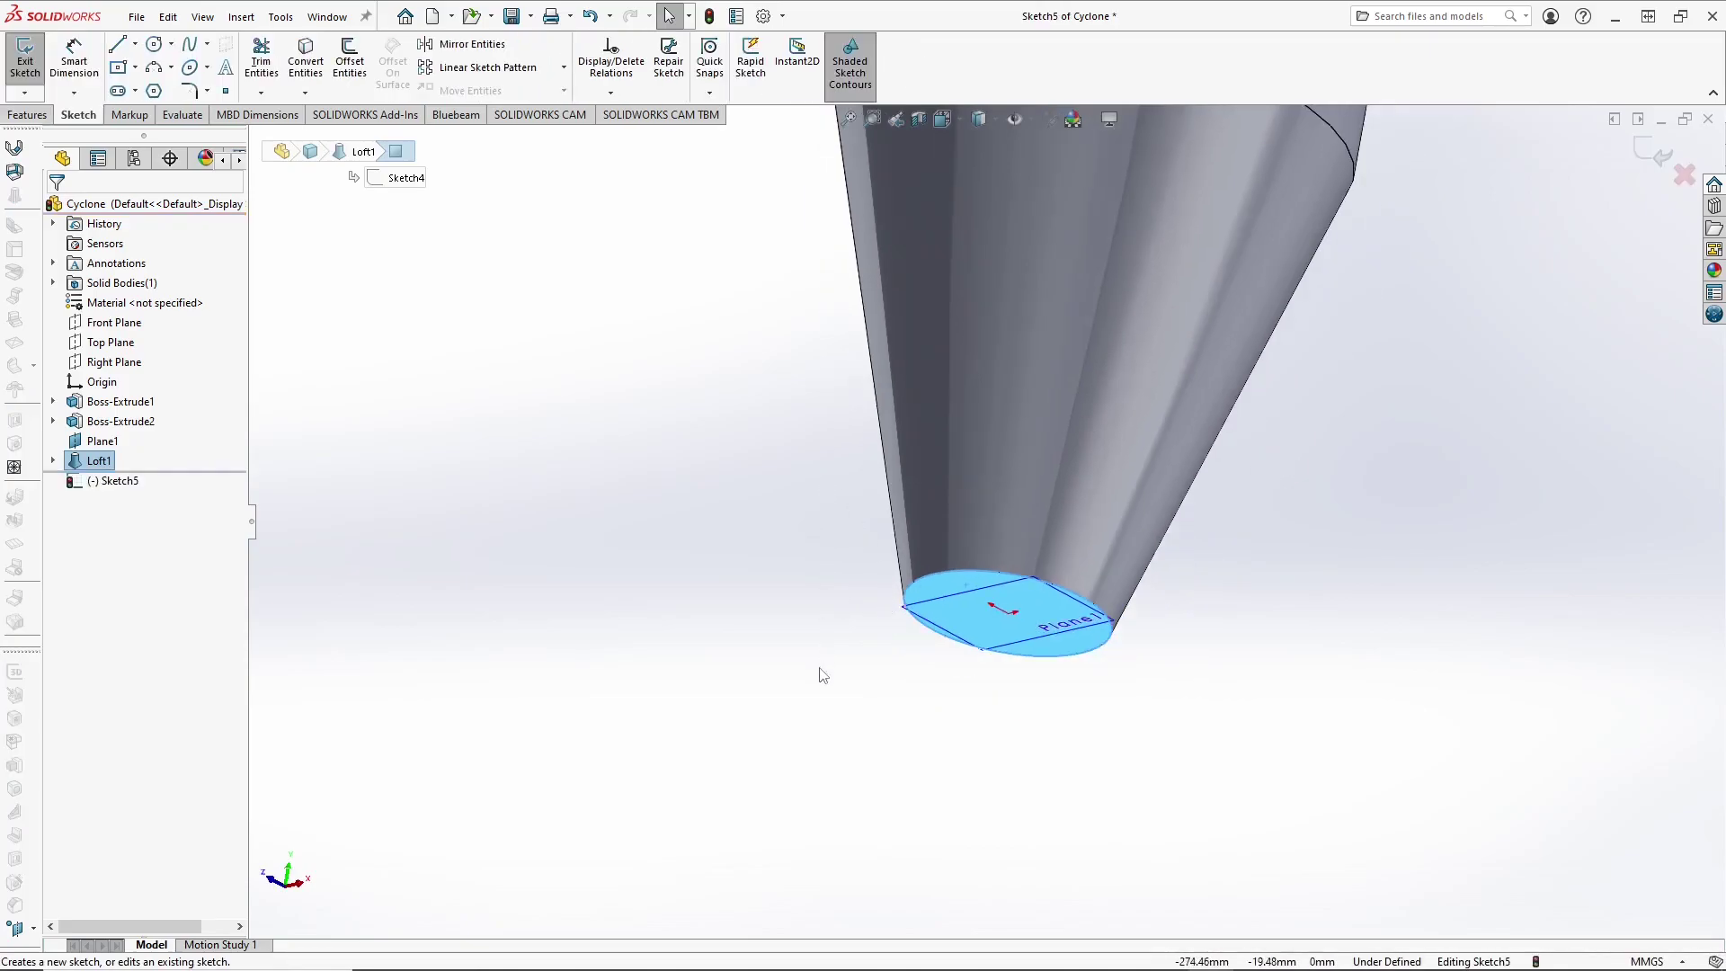
{"action": "left_click", "coordinate": [794, 647]}
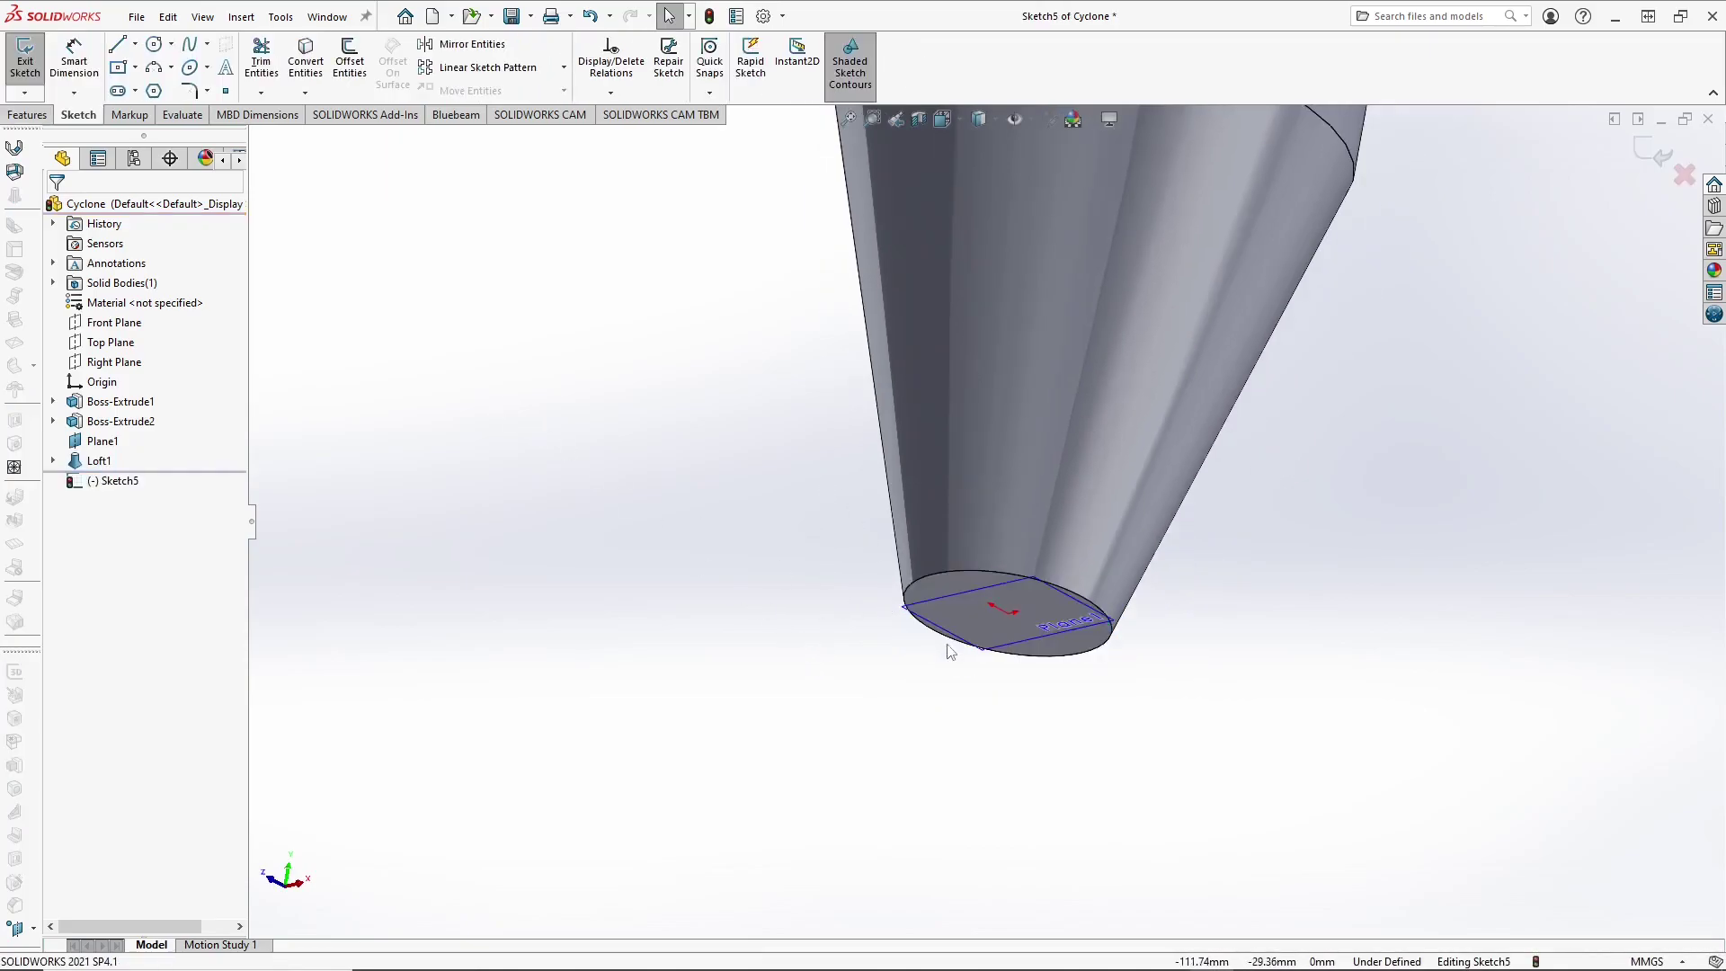
{"action": "left_click", "coordinate": [1058, 586]}
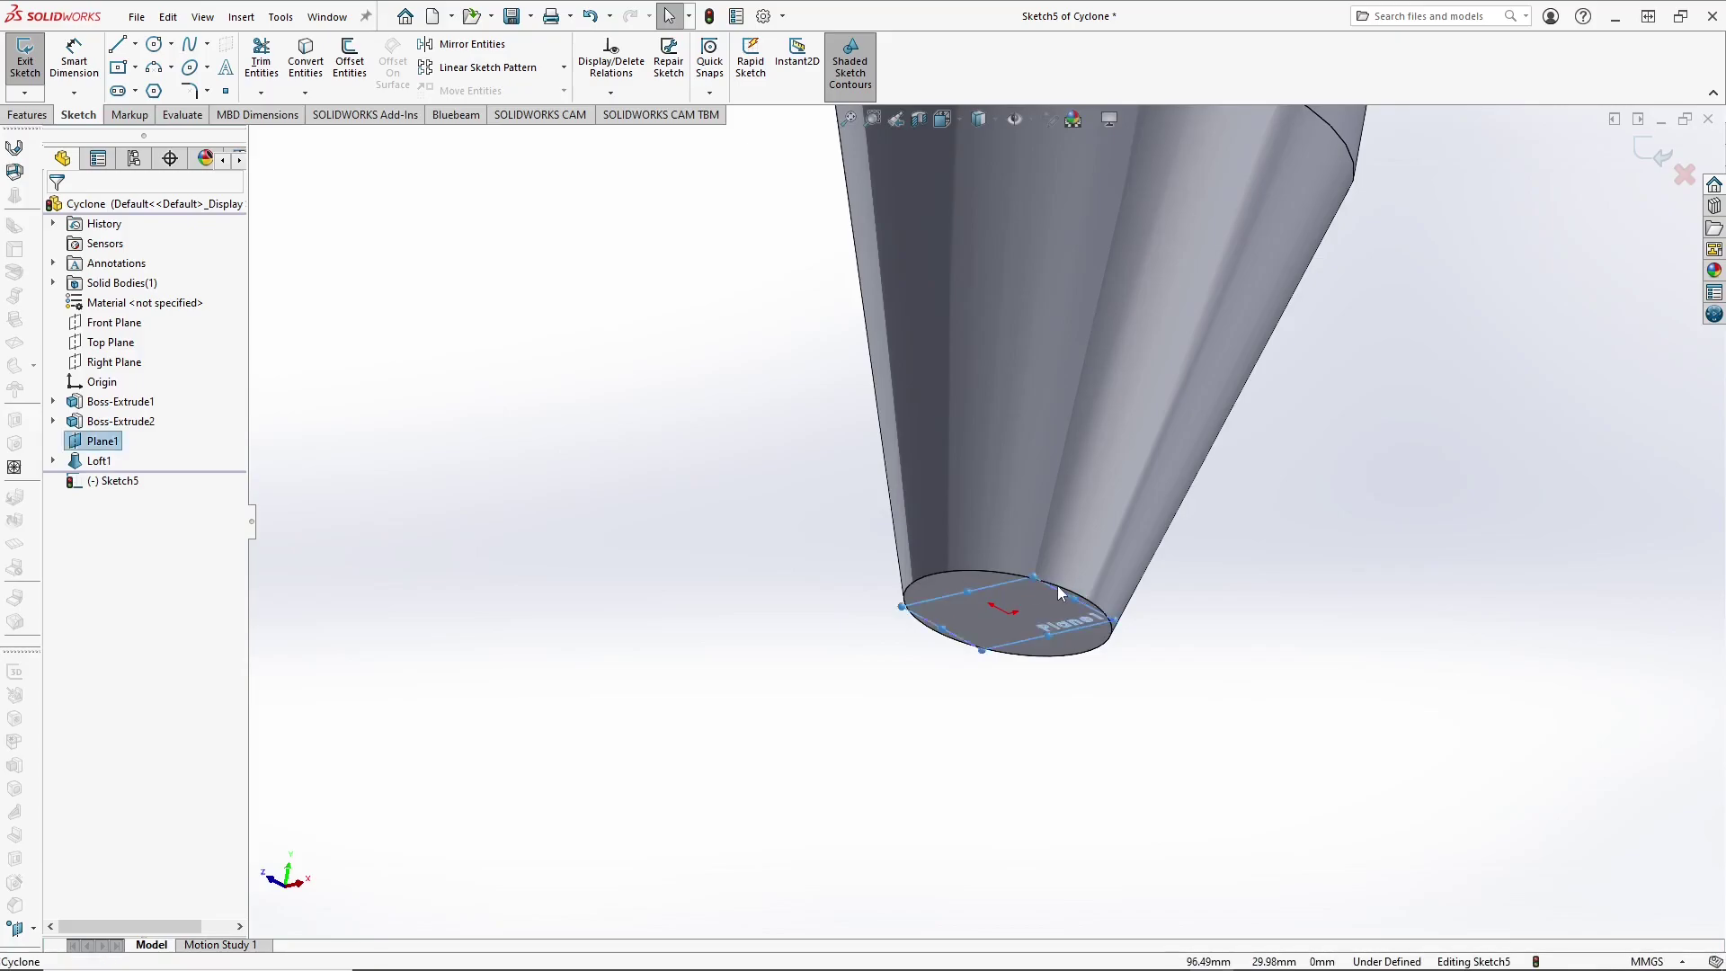
{"action": "left_click", "coordinate": [949, 574]}
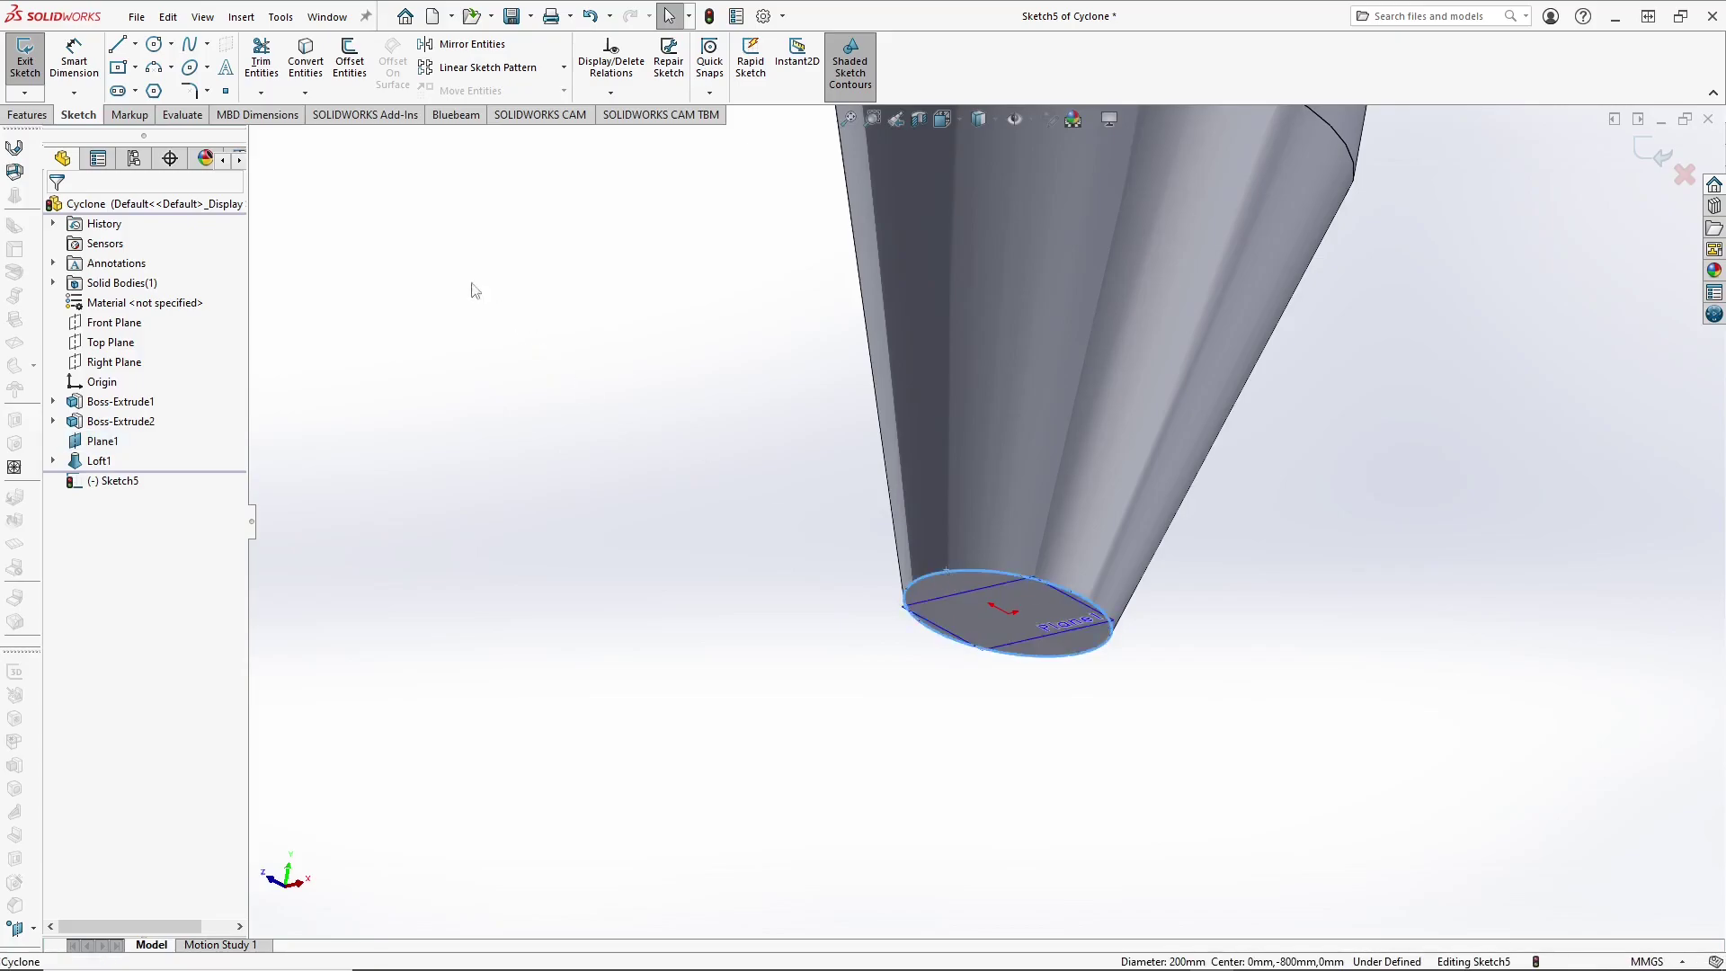
{"action": "left_click", "coordinate": [306, 60]}
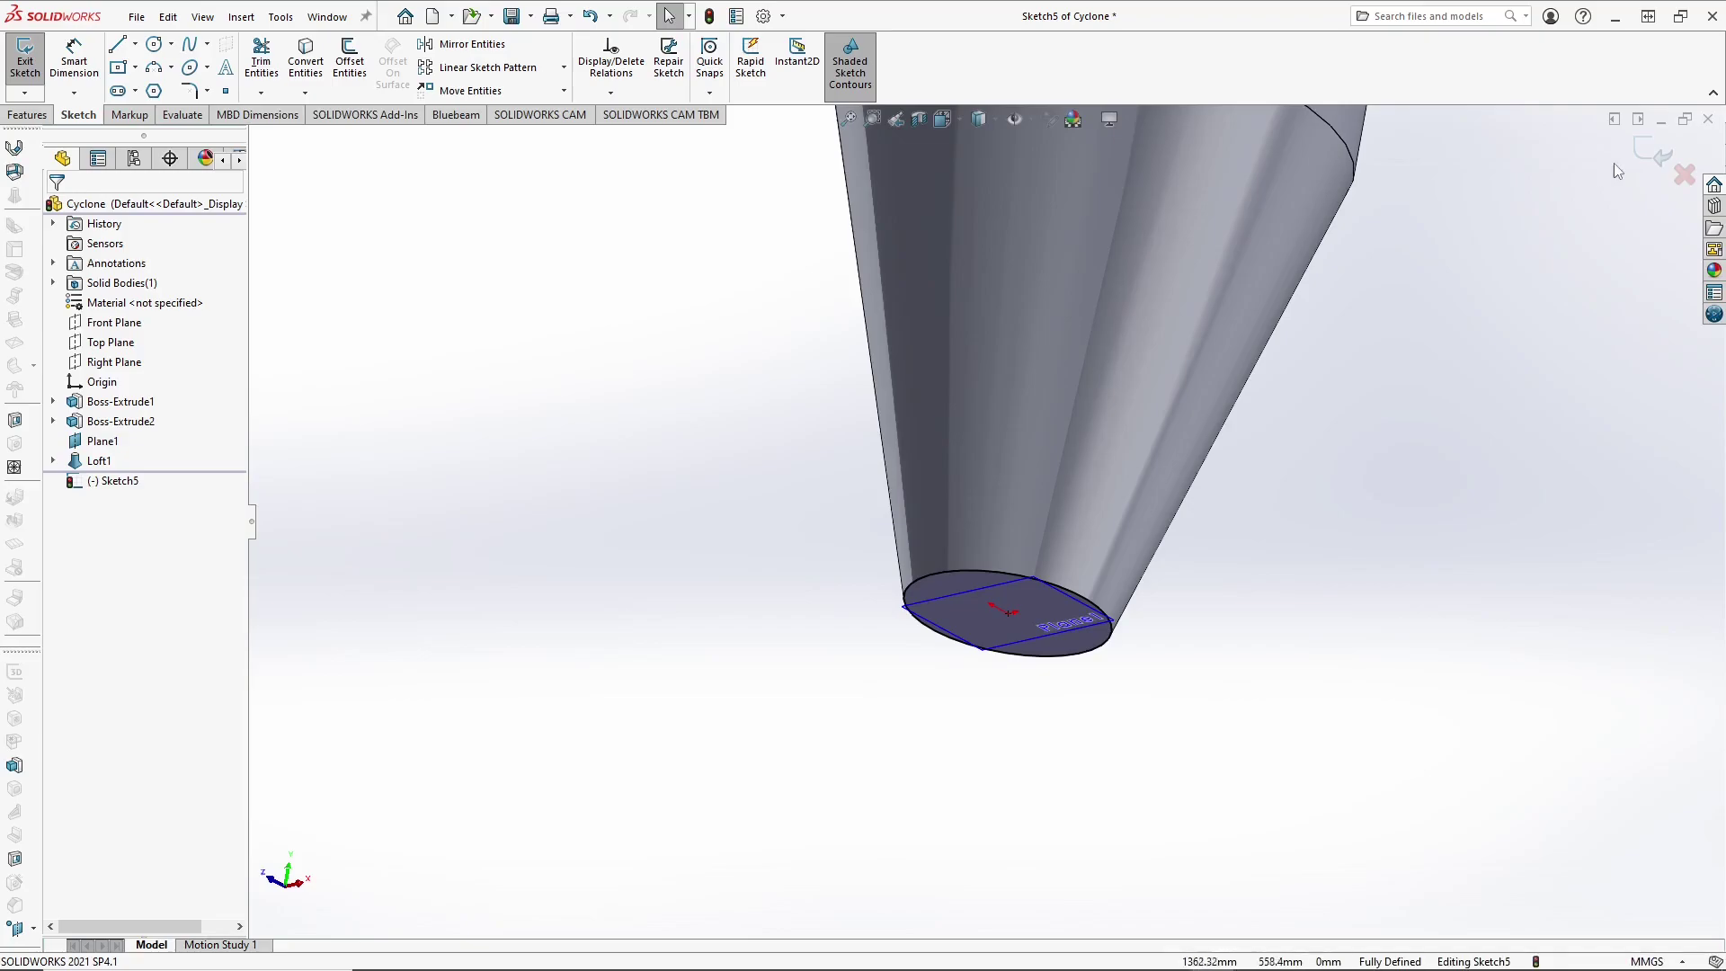
{"action": "left_click", "coordinate": [1655, 153]}
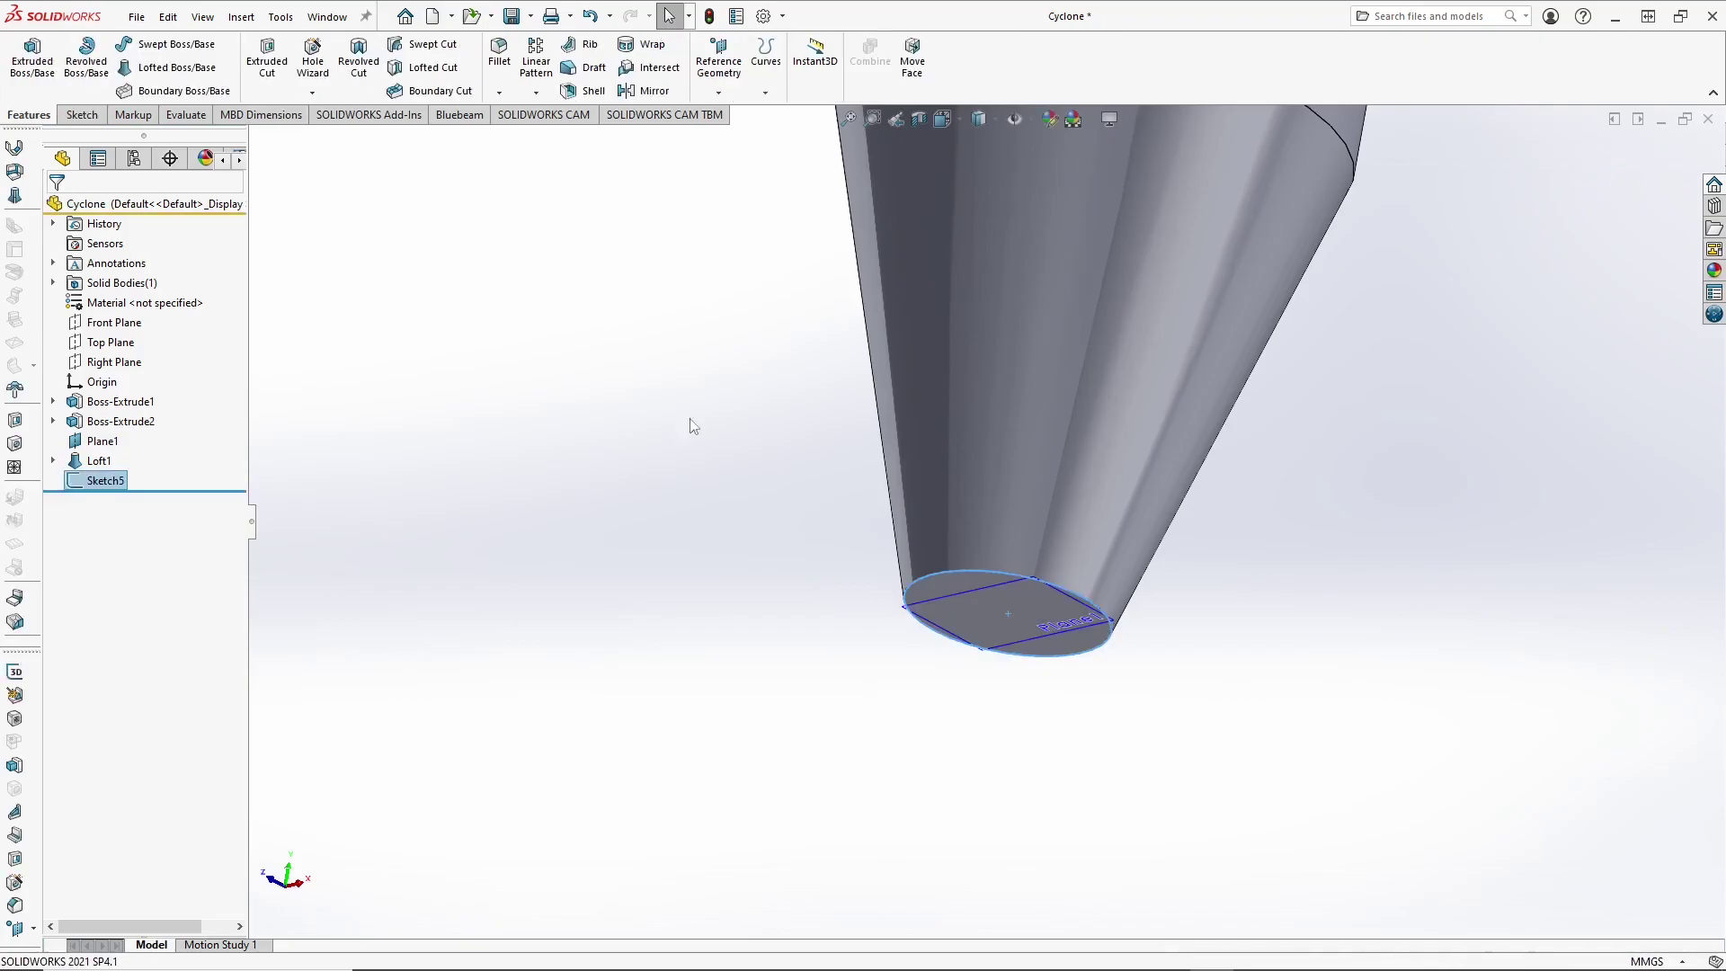
Step: Extrude the converted circle 100 mm outward from the cone's small end, merging the result
{"action": "left_click", "coordinate": [33, 55]}
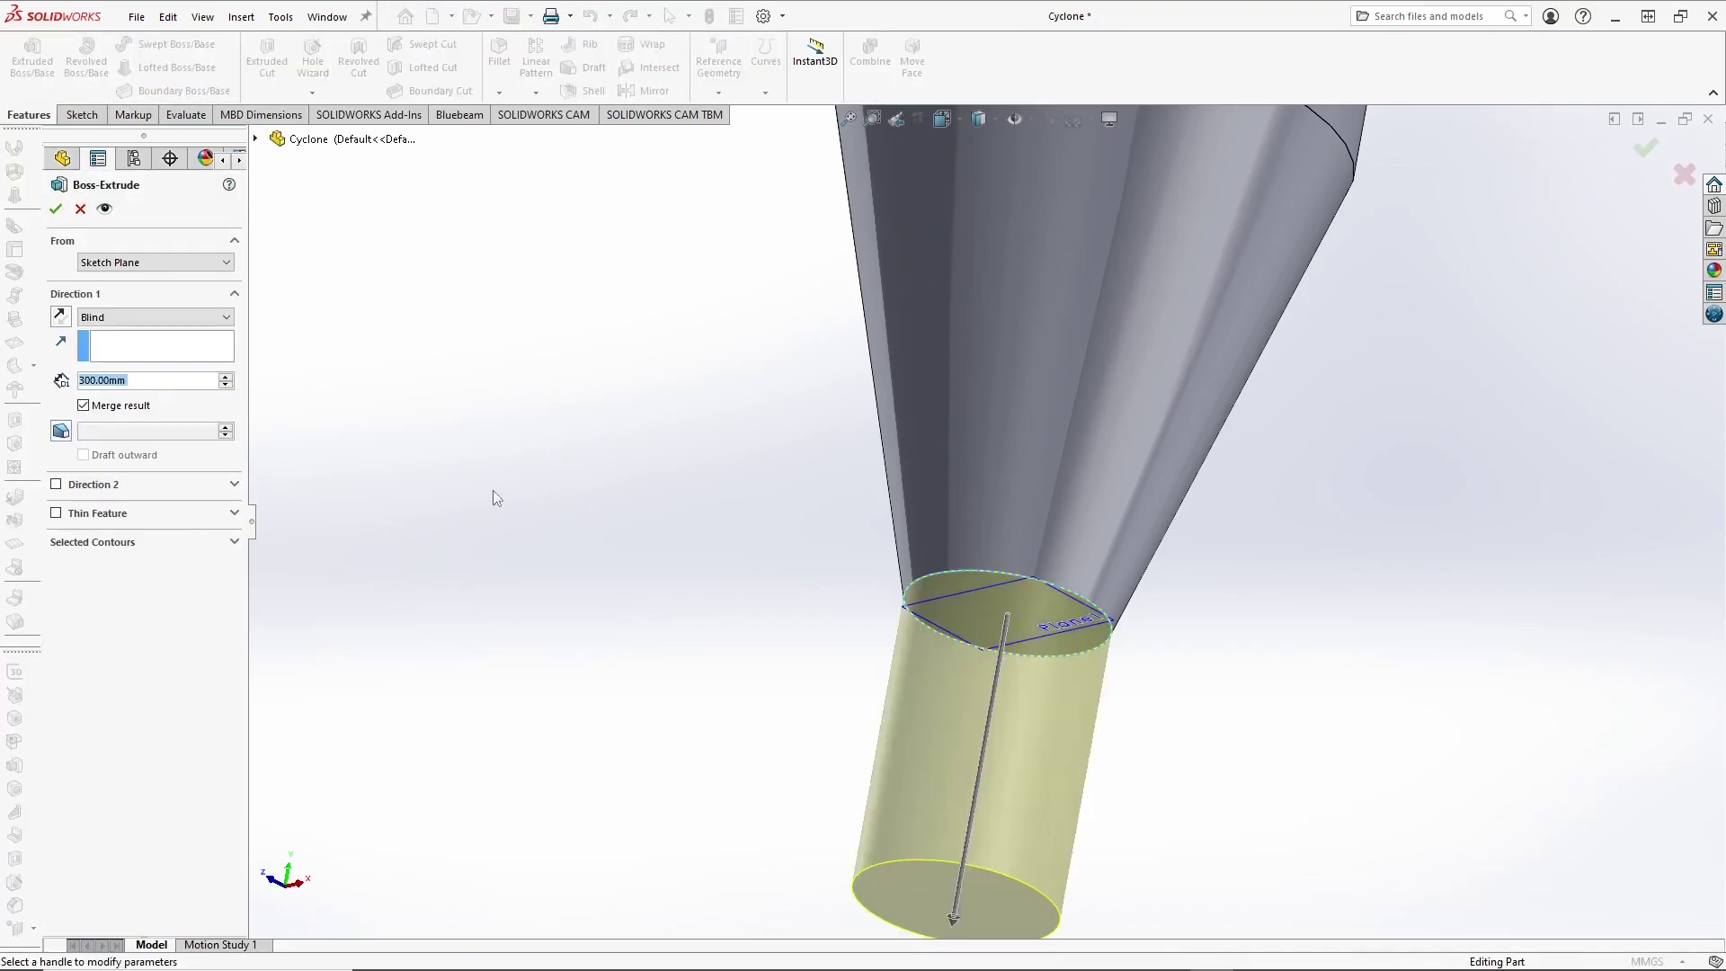
{"action": "type", "text": "100"}
{"action": "key", "text": "Return"}
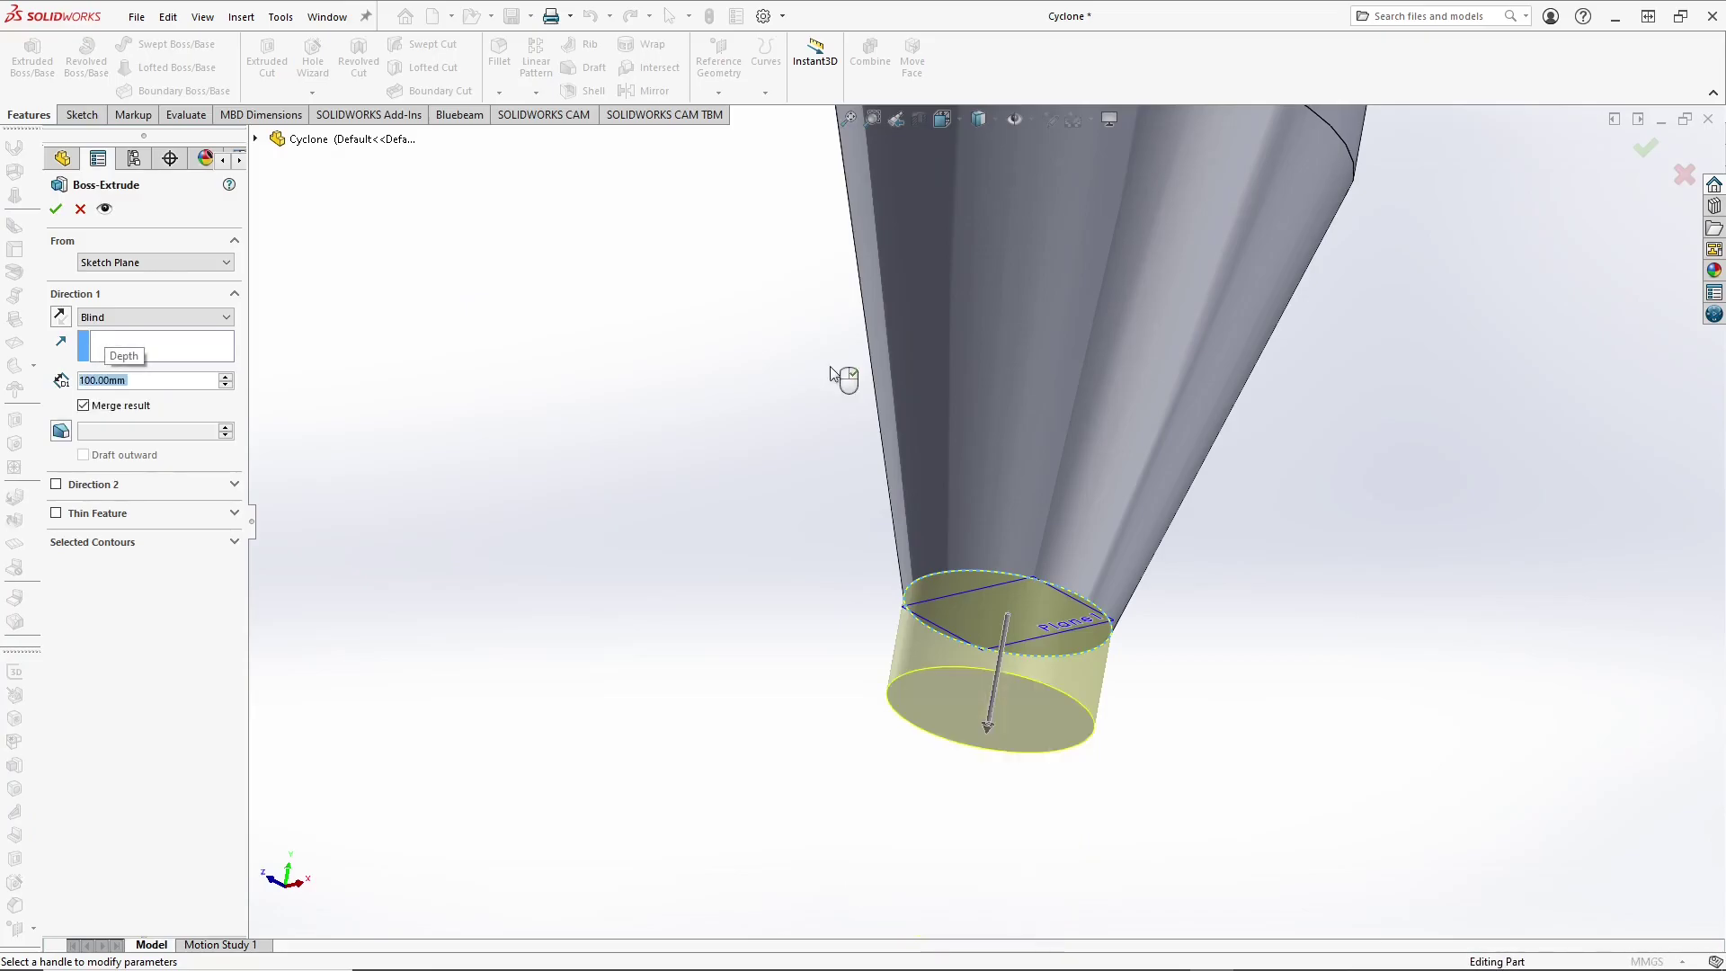
{"action": "left_click", "coordinate": [55, 209]}
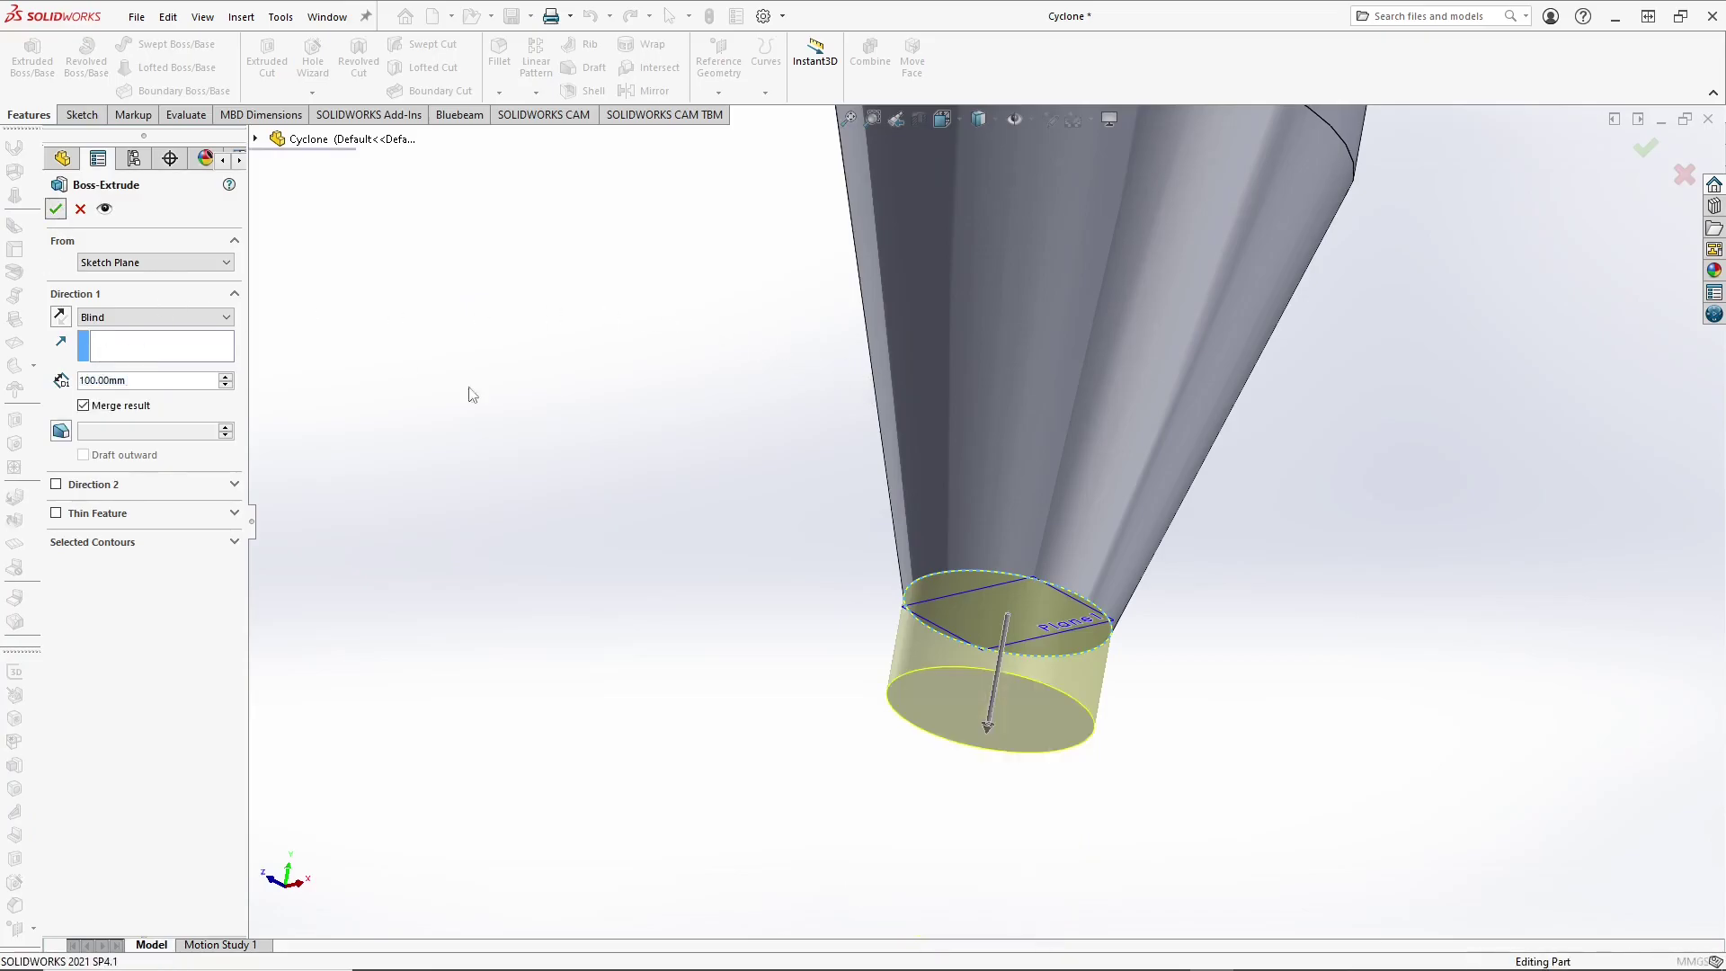
Step: Sketch on the spiral body's top face, converting the small bottom outlet's circular edge onto it, and finish the sketch
{"action": "key", "text": "f"}
{"action": "middle_click_drag", "start_coordinate": [787, 565], "coordinate": [956, 559]}
{"action": "scroll", "coordinate": [1084, 198], "scroll_direction": "down", "scroll_amount": 5}
{"action": "middle_click_drag", "start_coordinate": [1049, 299], "coordinate": [964, 430]}
{"action": "scroll", "coordinate": [1016, 368], "scroll_direction": "up", "scroll_amount": 3}
{"action": "left_click", "coordinate": [984, 424]}
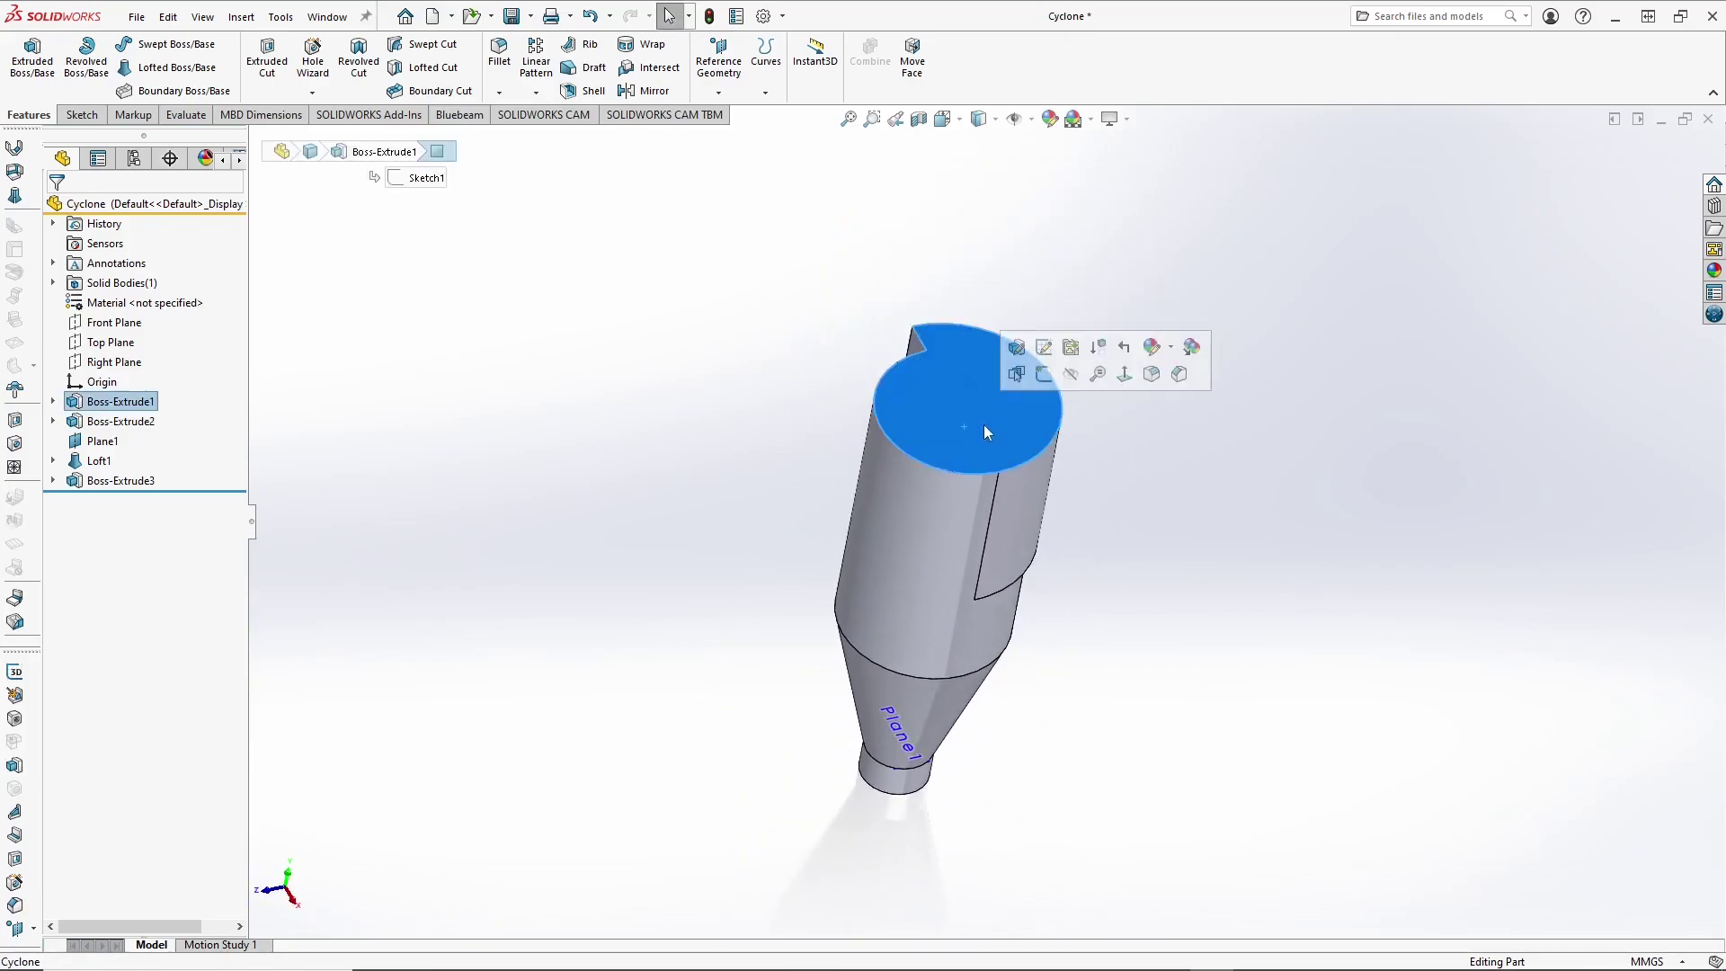
{"action": "left_click", "coordinate": [1041, 376]}
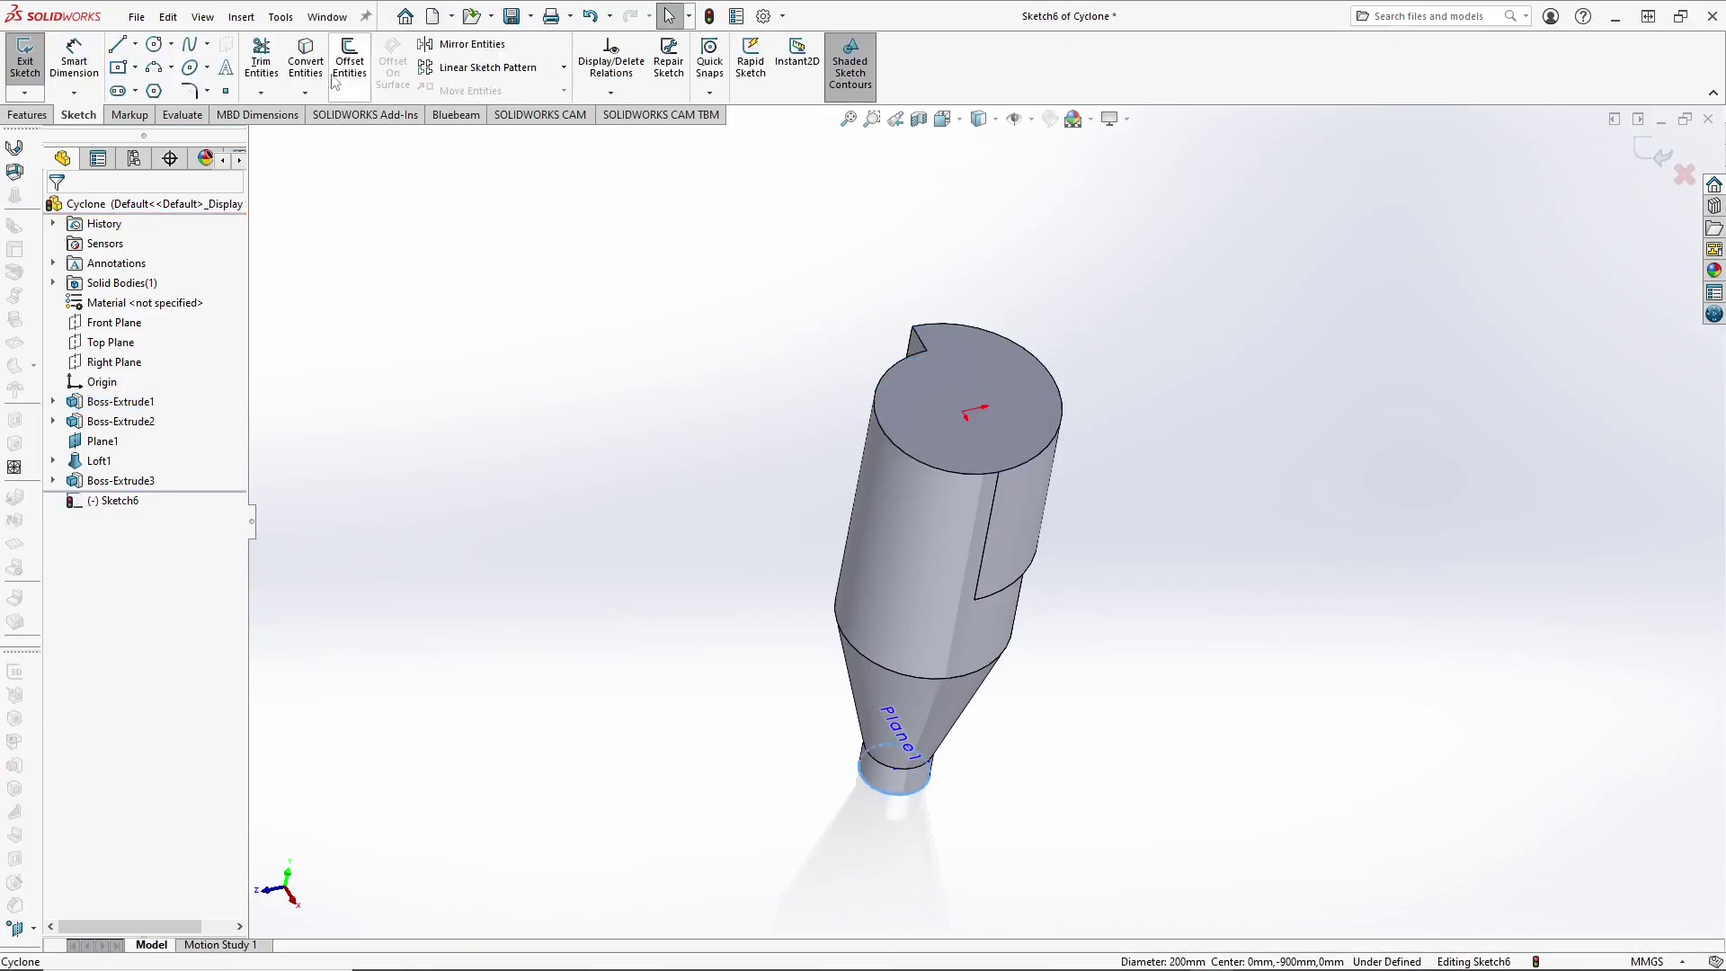
{"action": "left_click", "coordinate": [305, 58]}
{"action": "scroll", "coordinate": [1113, 366], "scroll_direction": "down", "scroll_amount": 3}
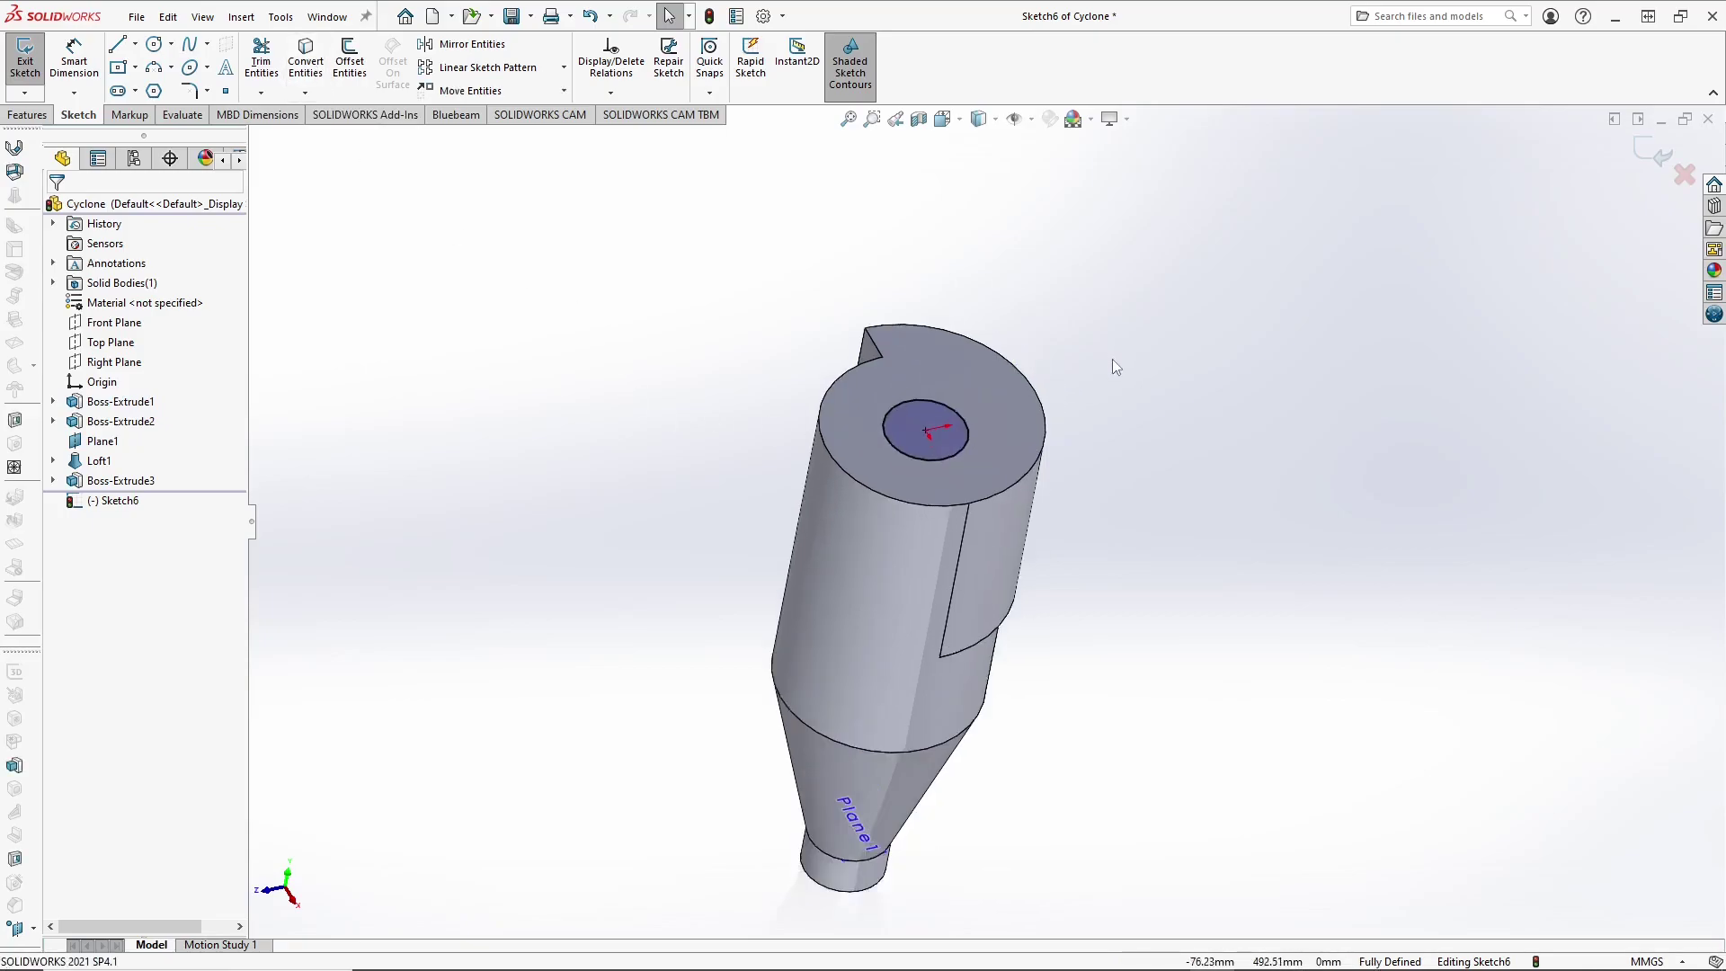
{"action": "left_click", "coordinate": [1642, 164]}
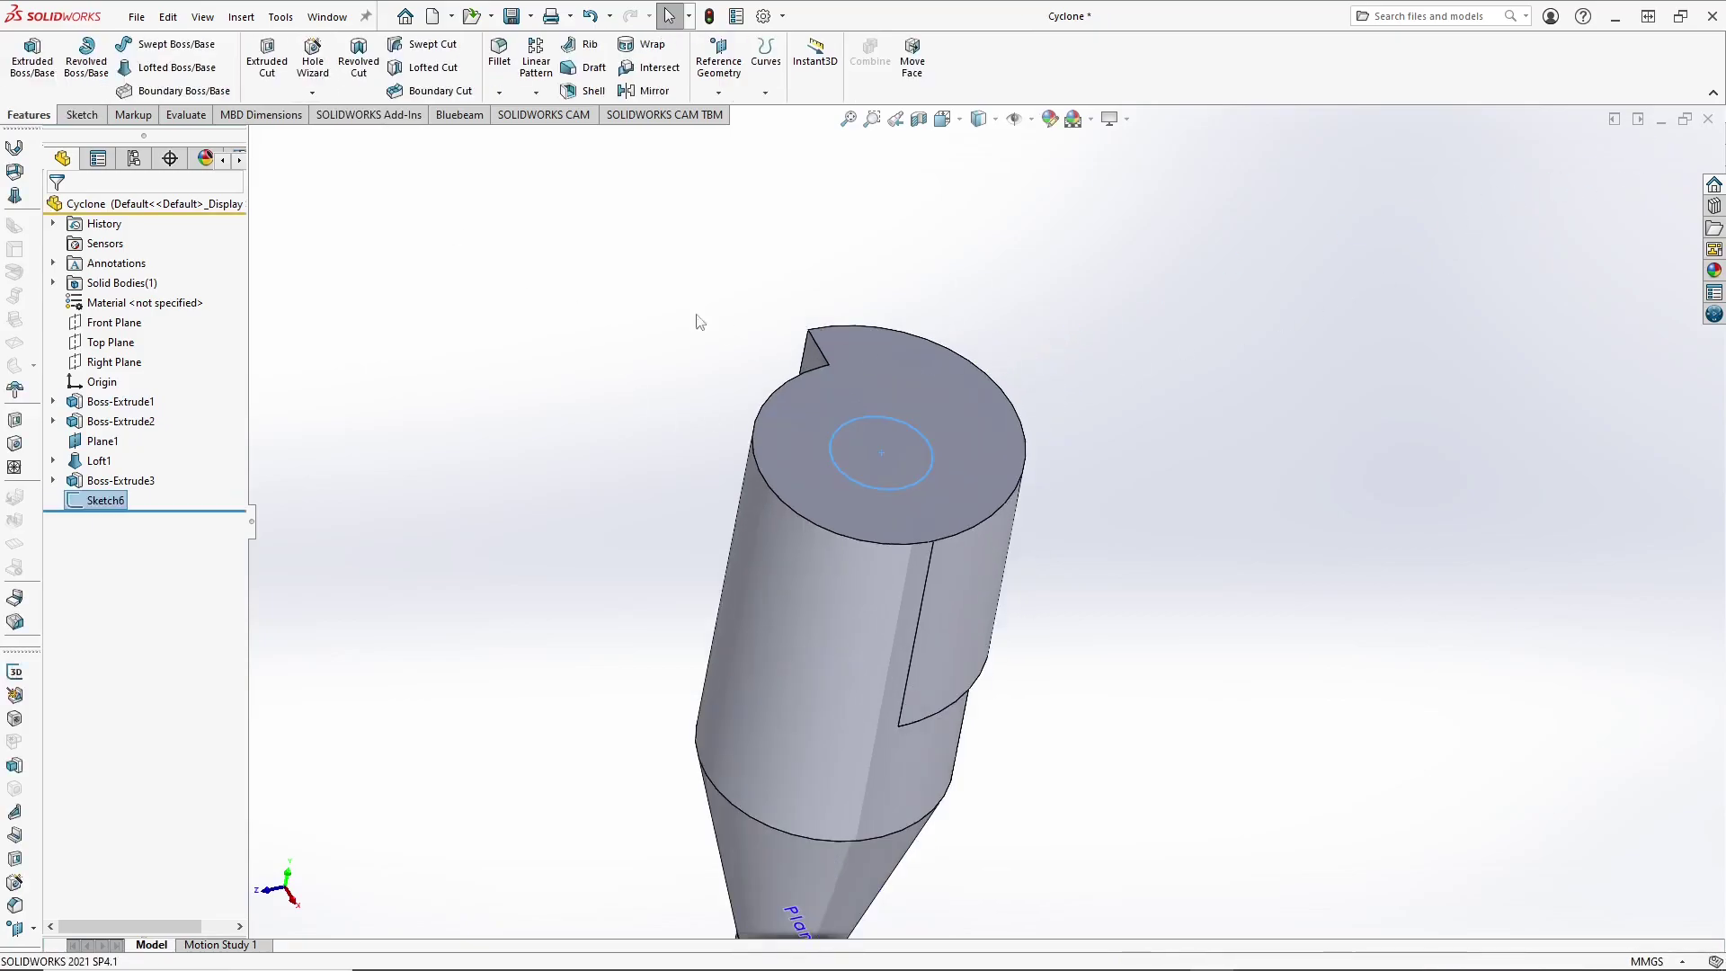
Step: Extrude the converted circle 100 mm upward from the top face of the spiral body, merging the result
{"action": "left_click", "coordinate": [31, 57]}
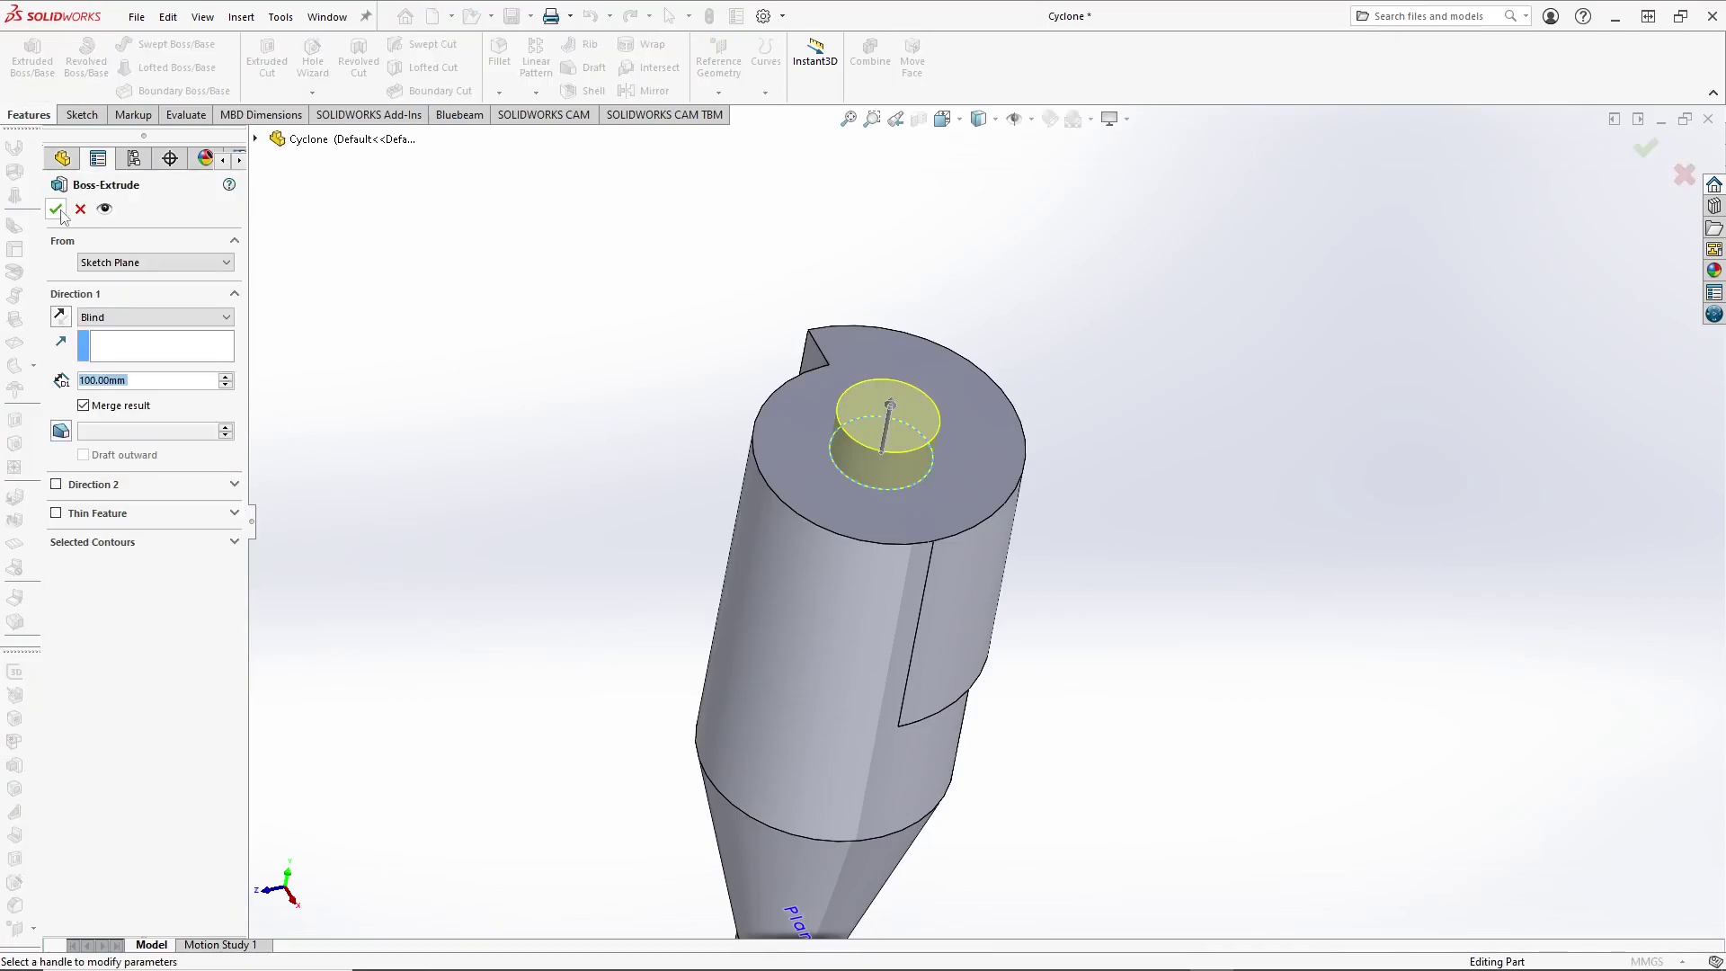
{"action": "left_click", "coordinate": [56, 208]}
{"action": "scroll", "coordinate": [897, 645], "scroll_direction": "up", "scroll_amount": 3}
{"action": "middle_click_drag", "start_coordinate": [898, 644], "coordinate": [876, 517]}
{"action": "scroll", "coordinate": [989, 558], "scroll_direction": "down", "scroll_amount": 3}
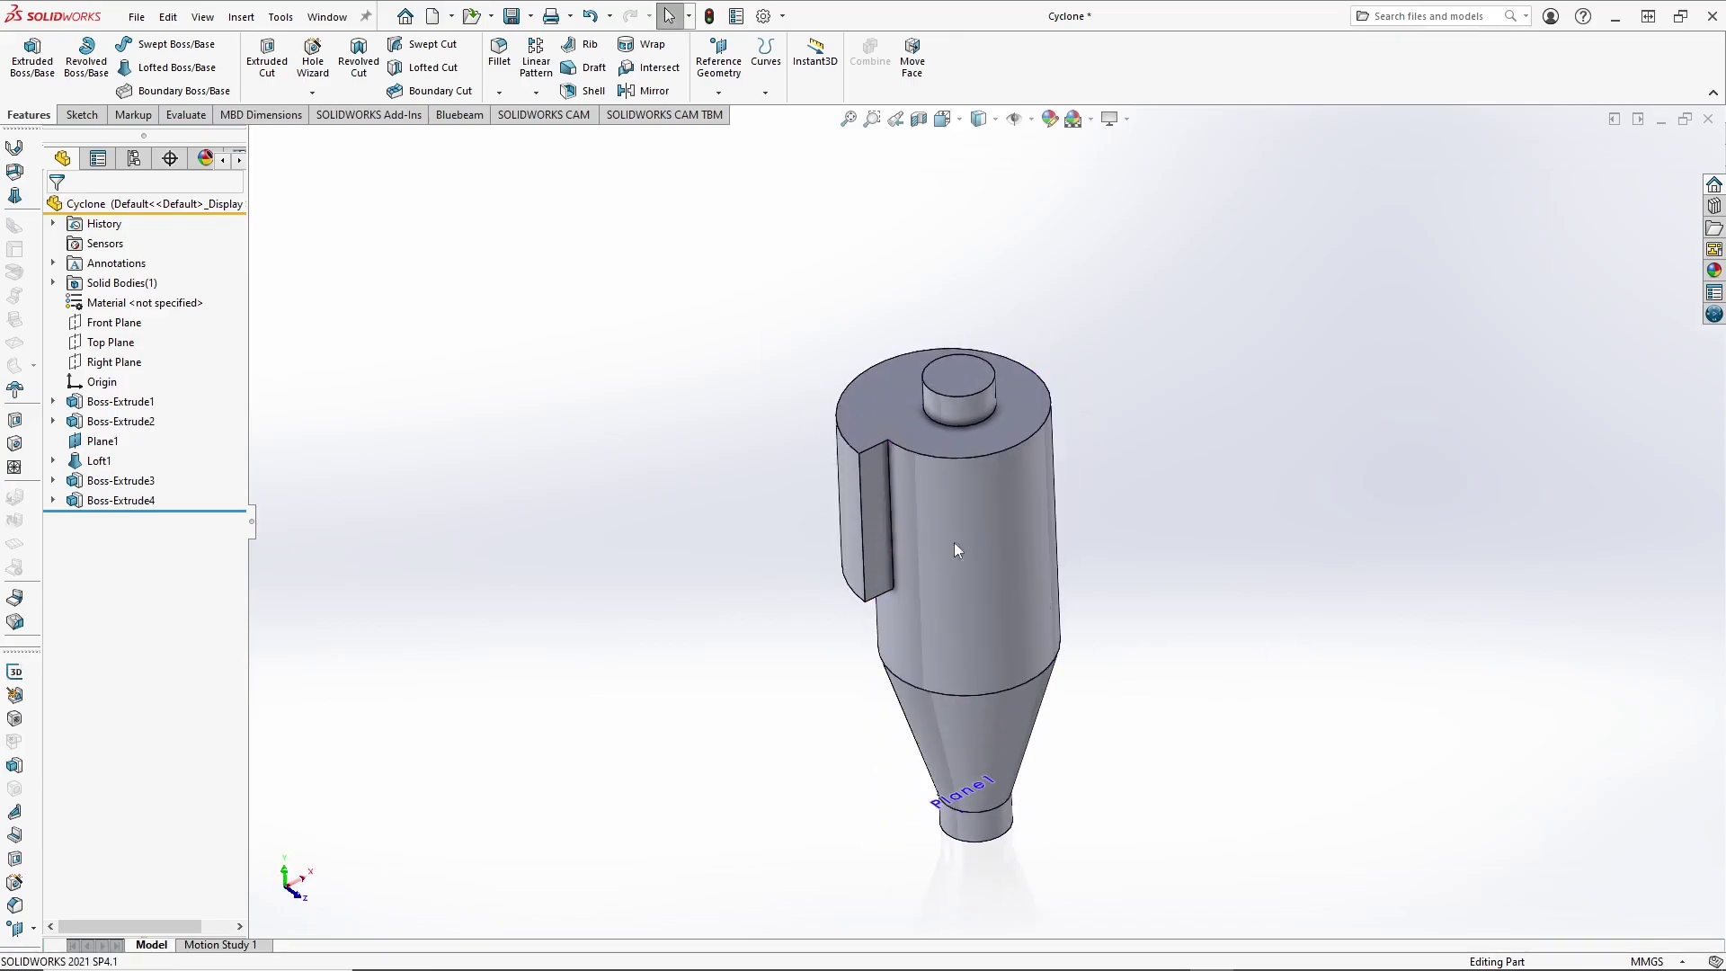
Step: Create a reference plane offset 400 mm outward from the narrow rectangular inlet face of the spiral body
{"action": "scroll", "coordinate": [877, 513], "scroll_direction": "down", "scroll_amount": 2}
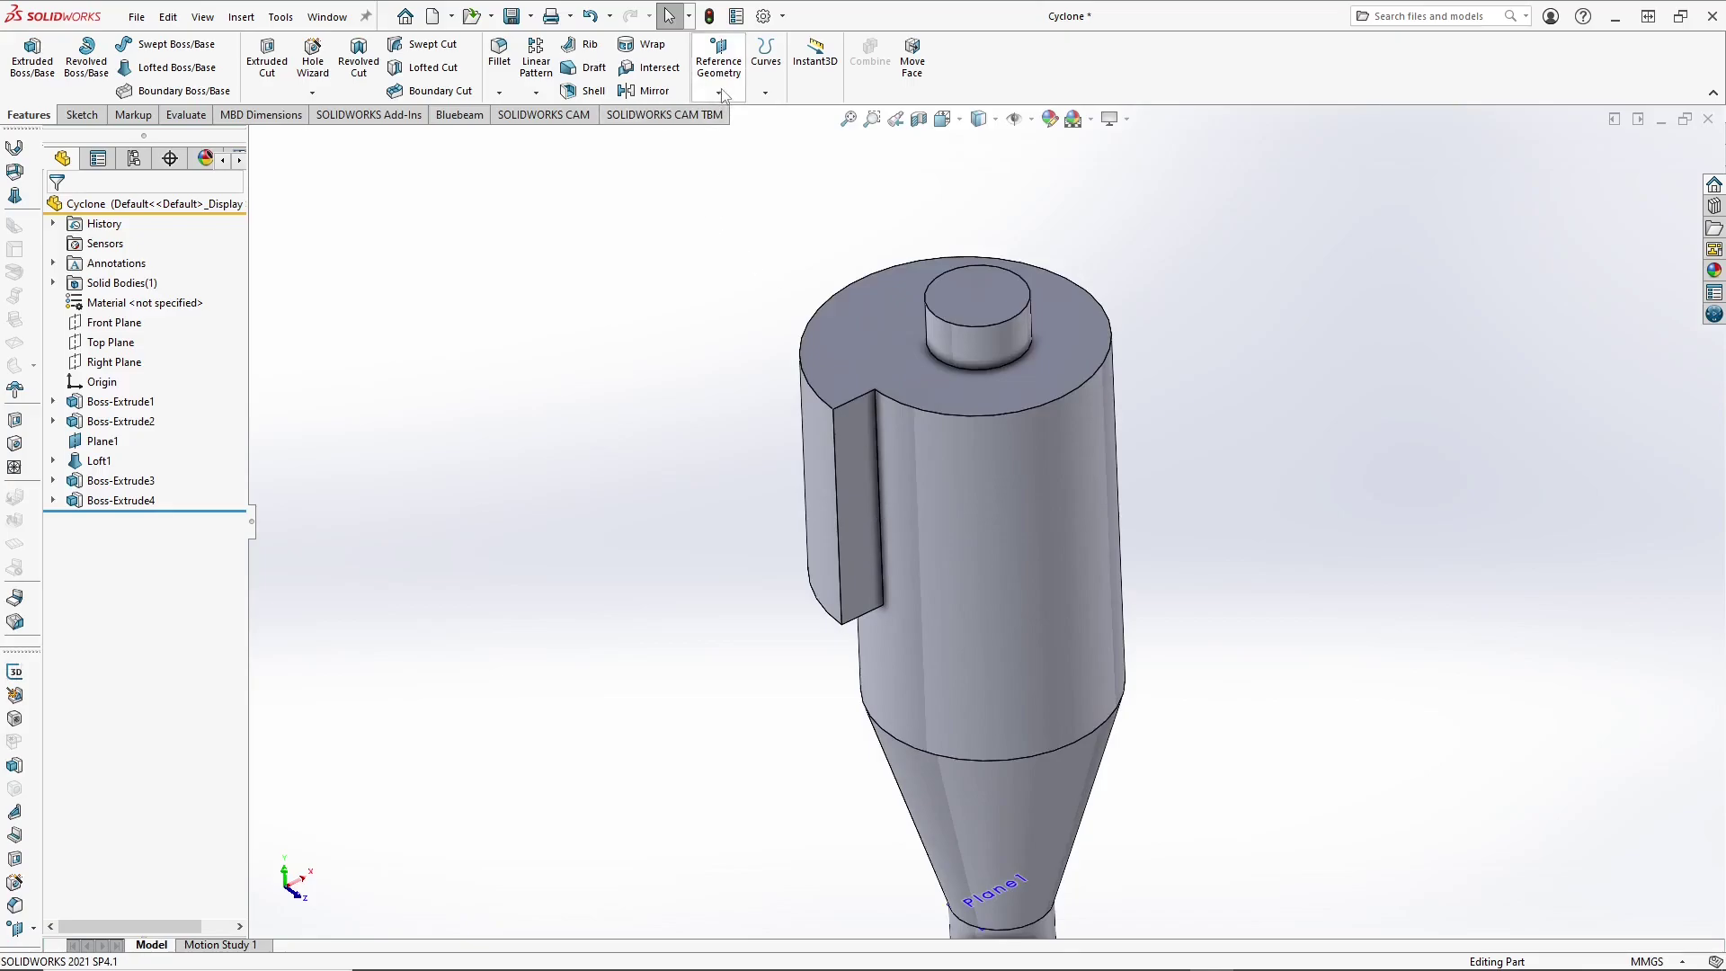
{"action": "left_click", "coordinate": [719, 61]}
{"action": "left_click", "coordinate": [735, 114]}
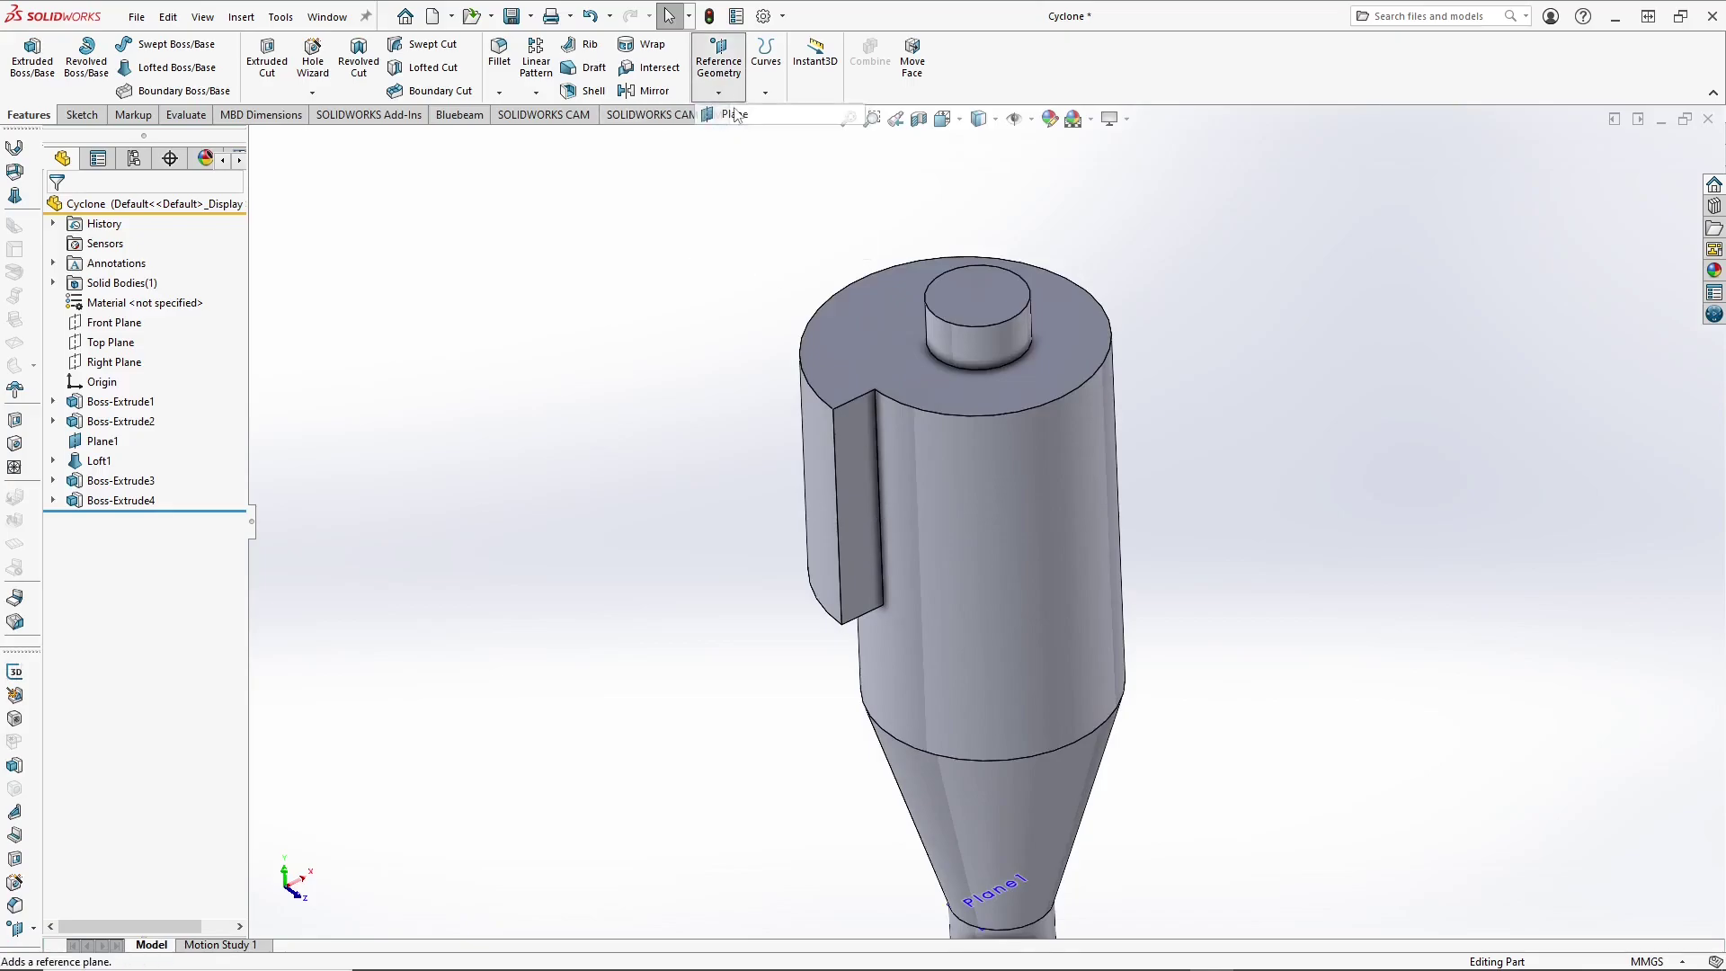
{"action": "left_click", "coordinate": [846, 434]}
{"action": "middle_click_drag", "start_coordinate": [721, 515], "coordinate": [408, 527]}
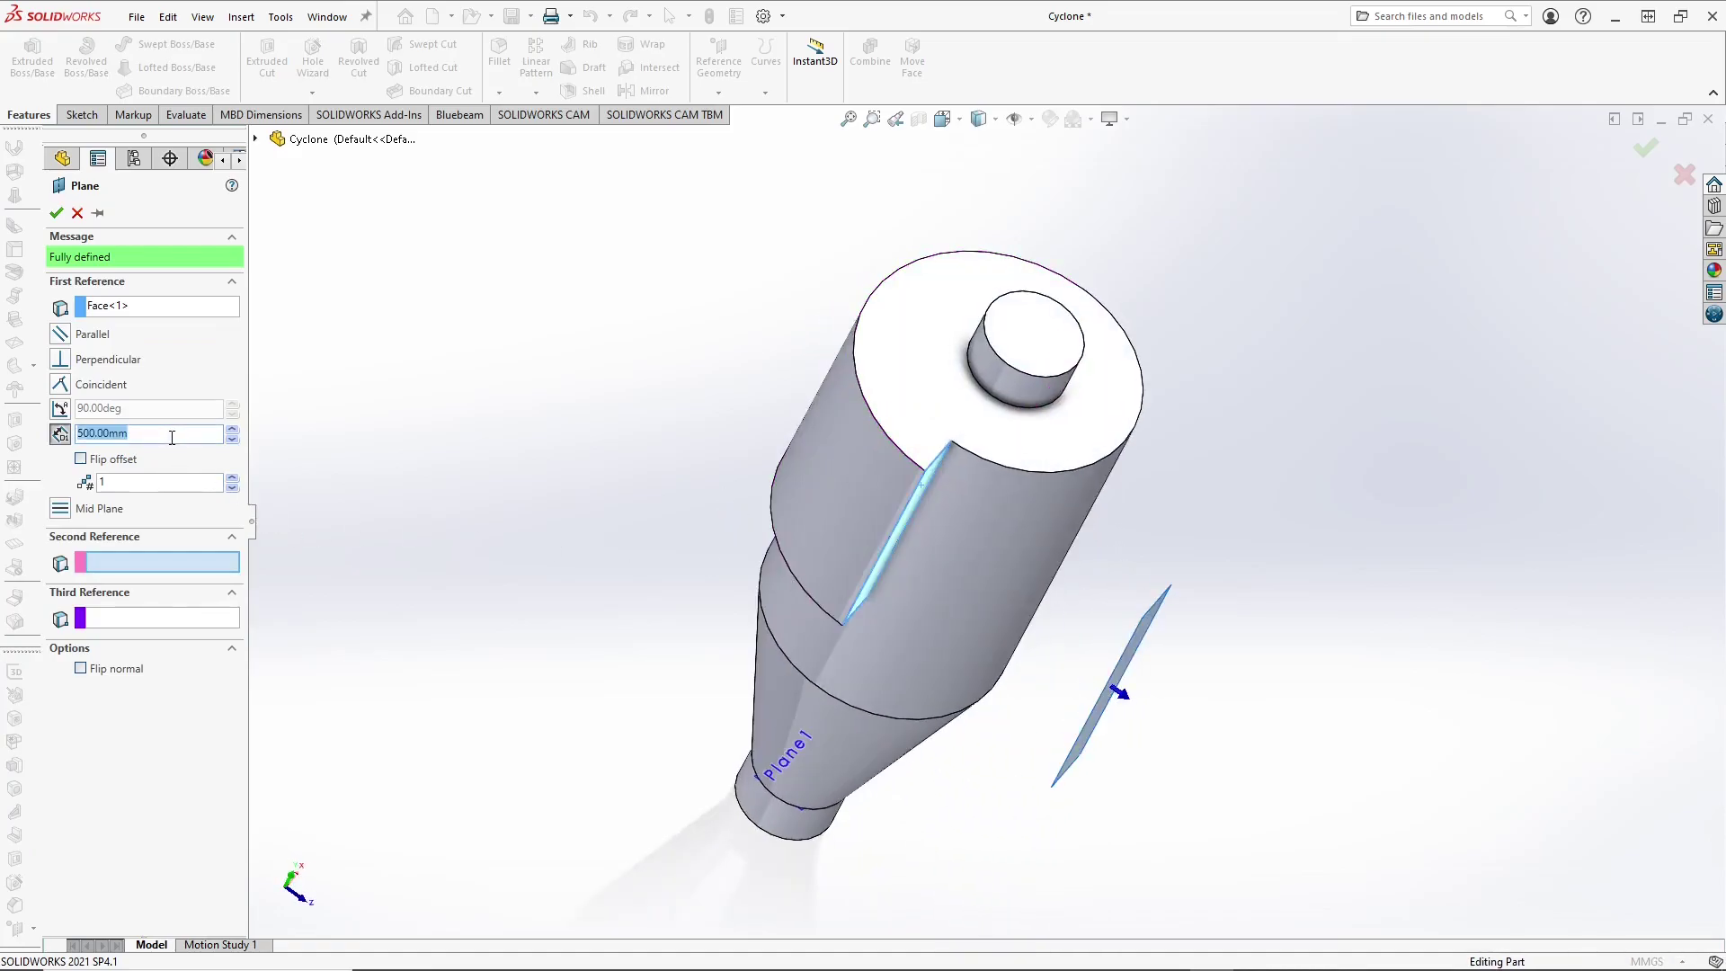
{"action": "key", "text": "Return"}
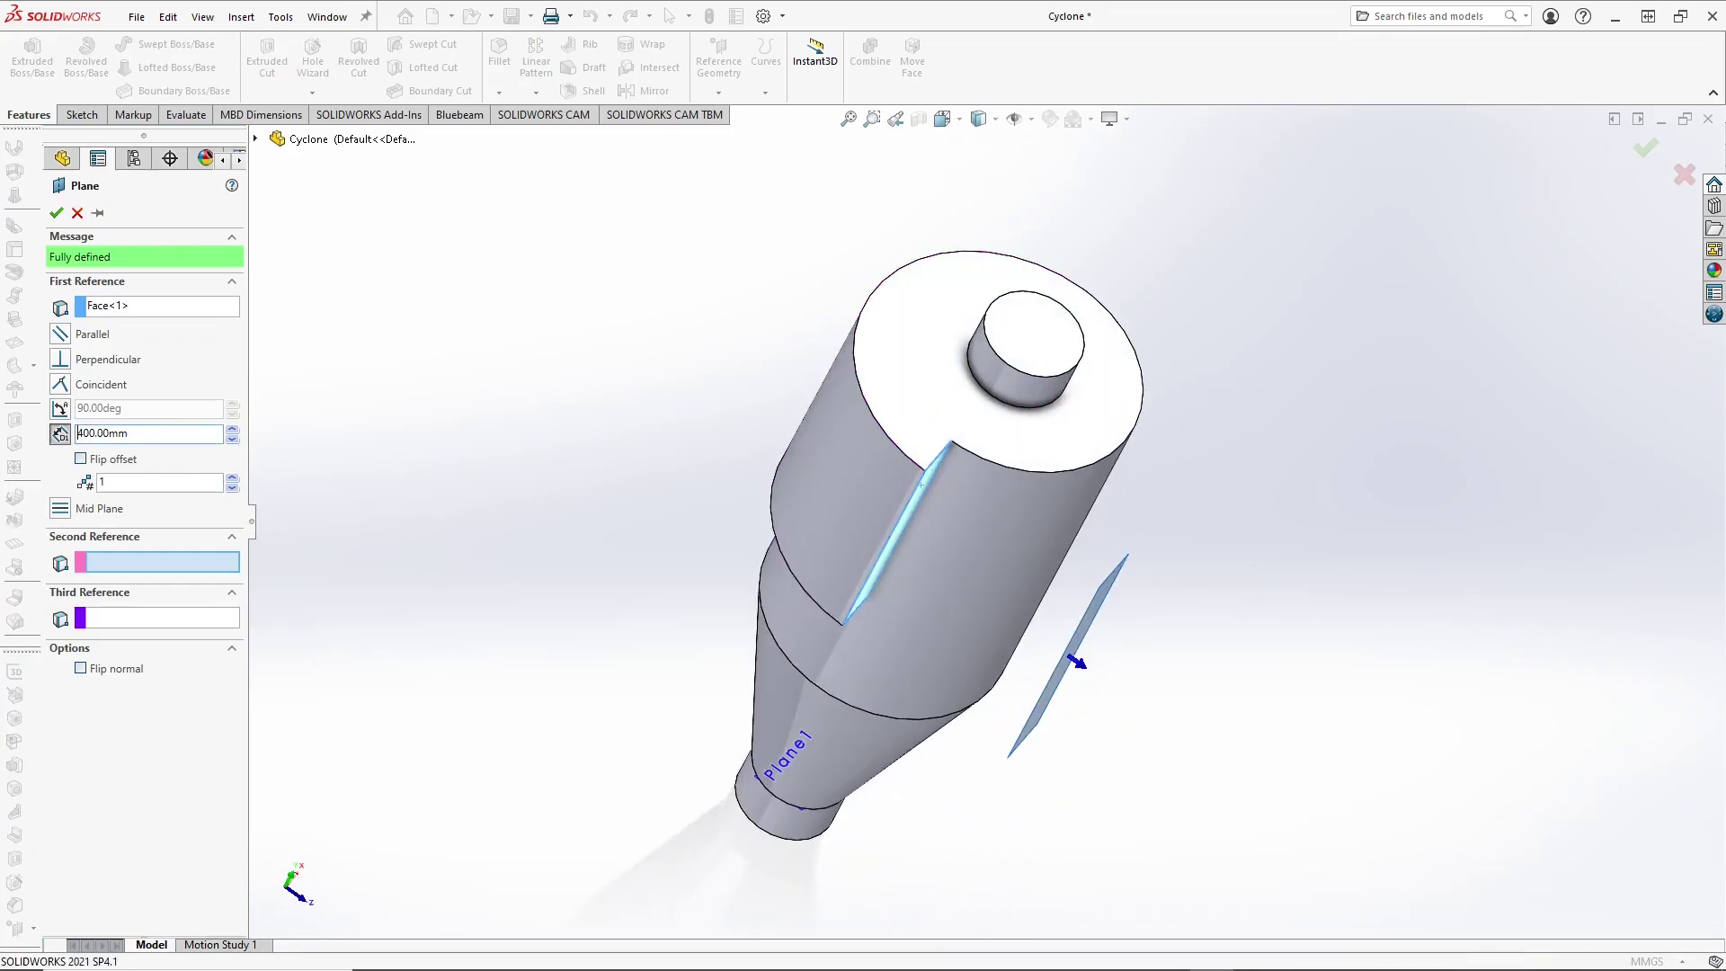
{"action": "left_click", "coordinate": [56, 213]}
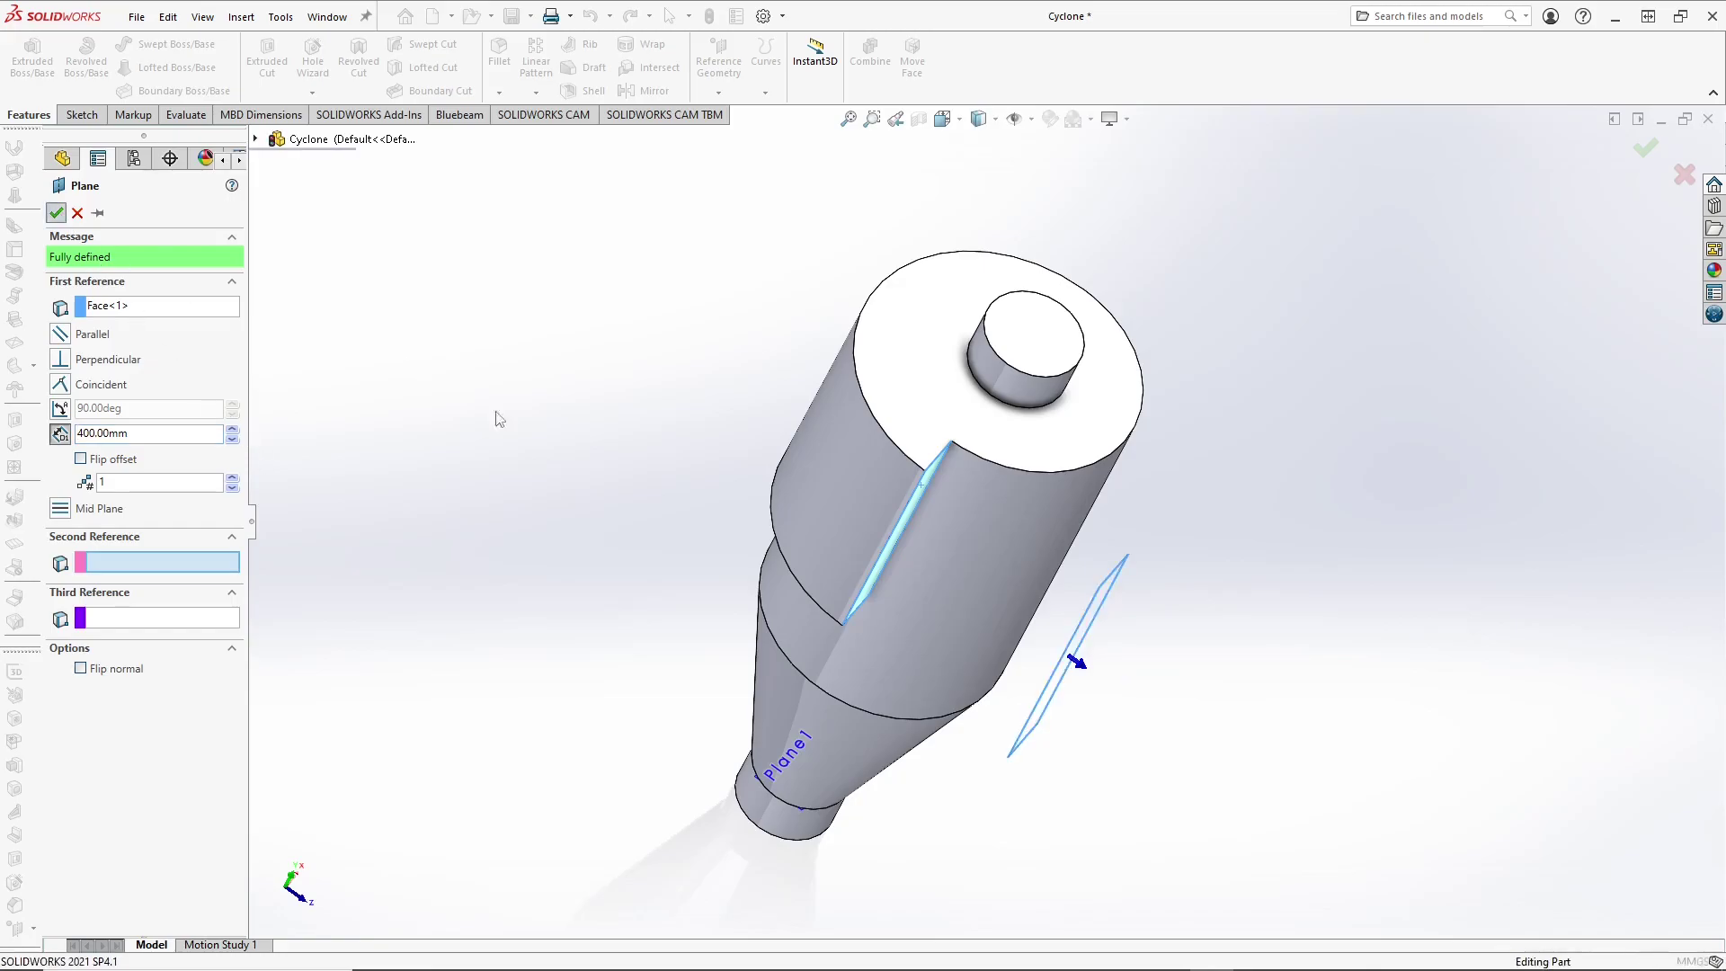
Step: Sketch a center rectangle about 45 by 124 mm on the new offset plane, over the narrow inlet face
{"action": "middle_click_drag", "start_coordinate": [639, 525], "coordinate": [568, 411]}
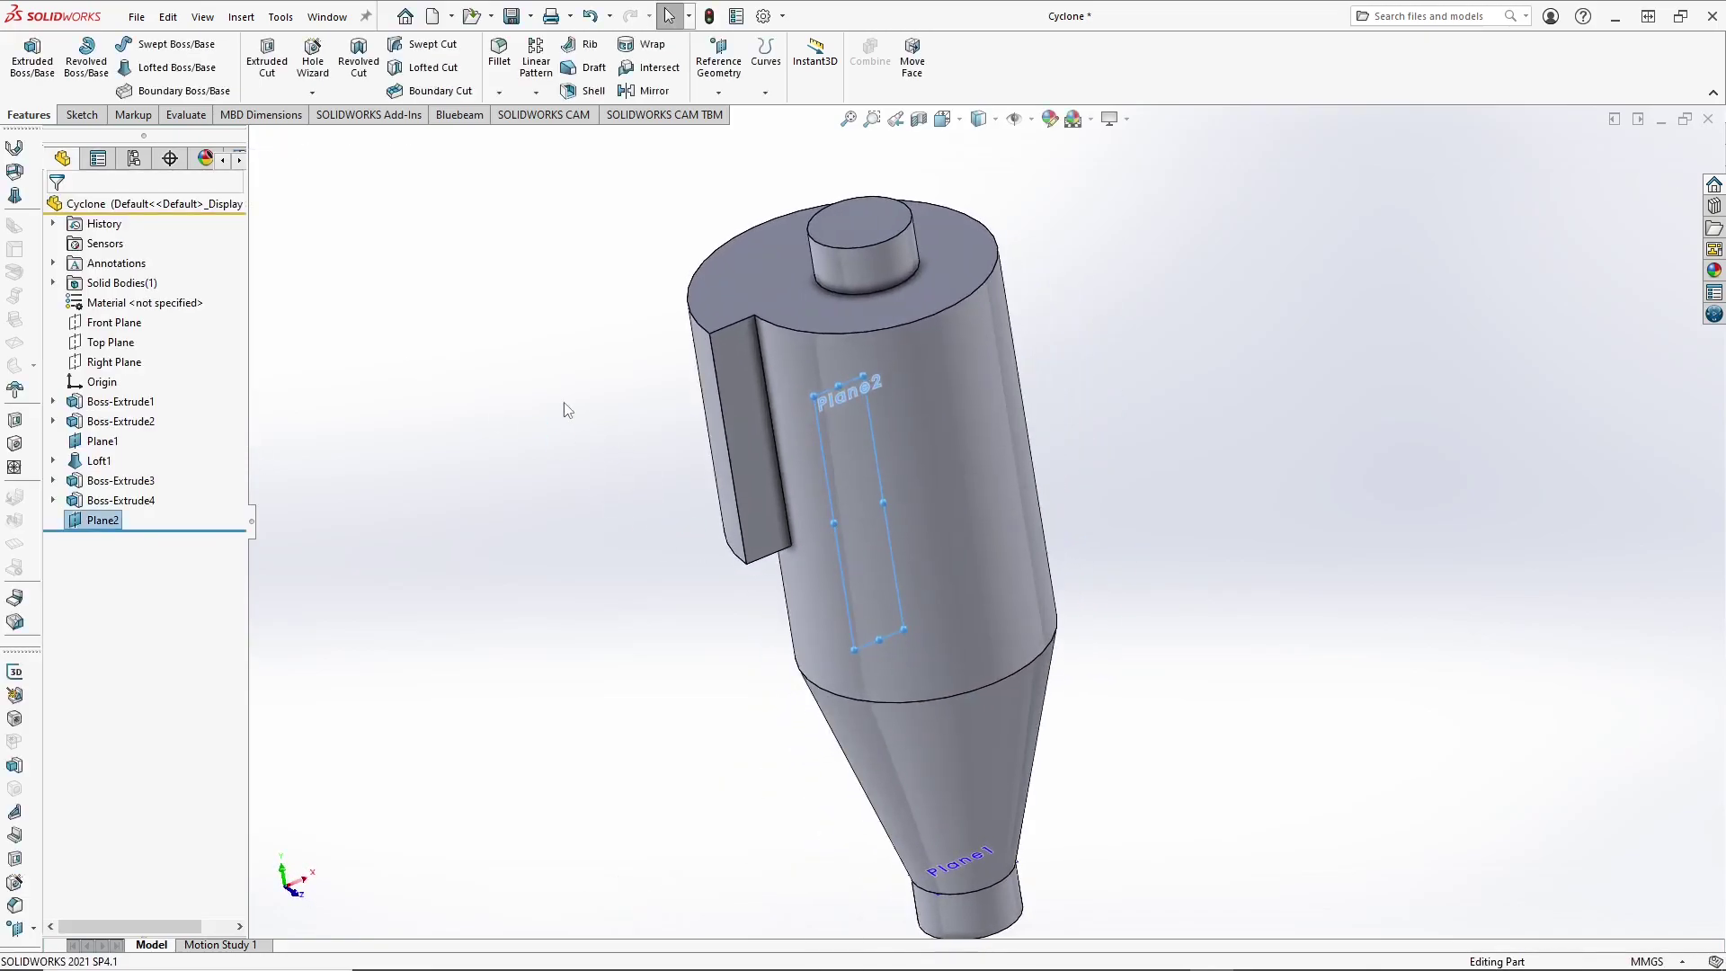
{"action": "right_click", "coordinate": [479, 483]}
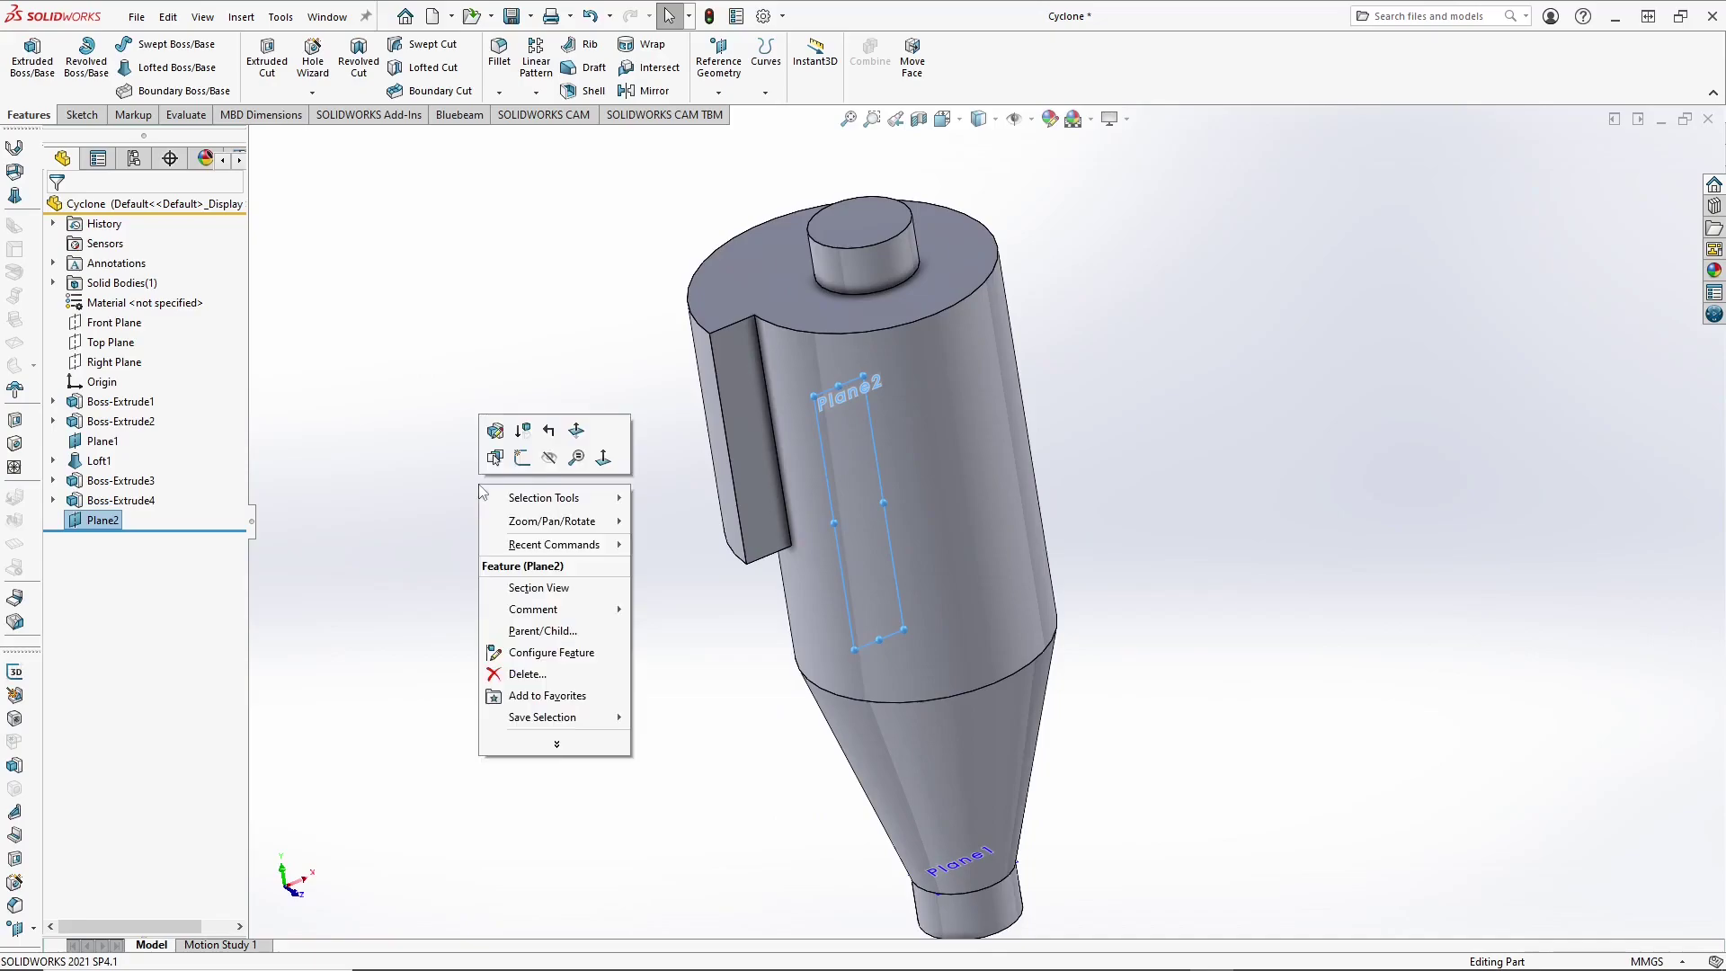
{"action": "left_click", "coordinate": [524, 467]}
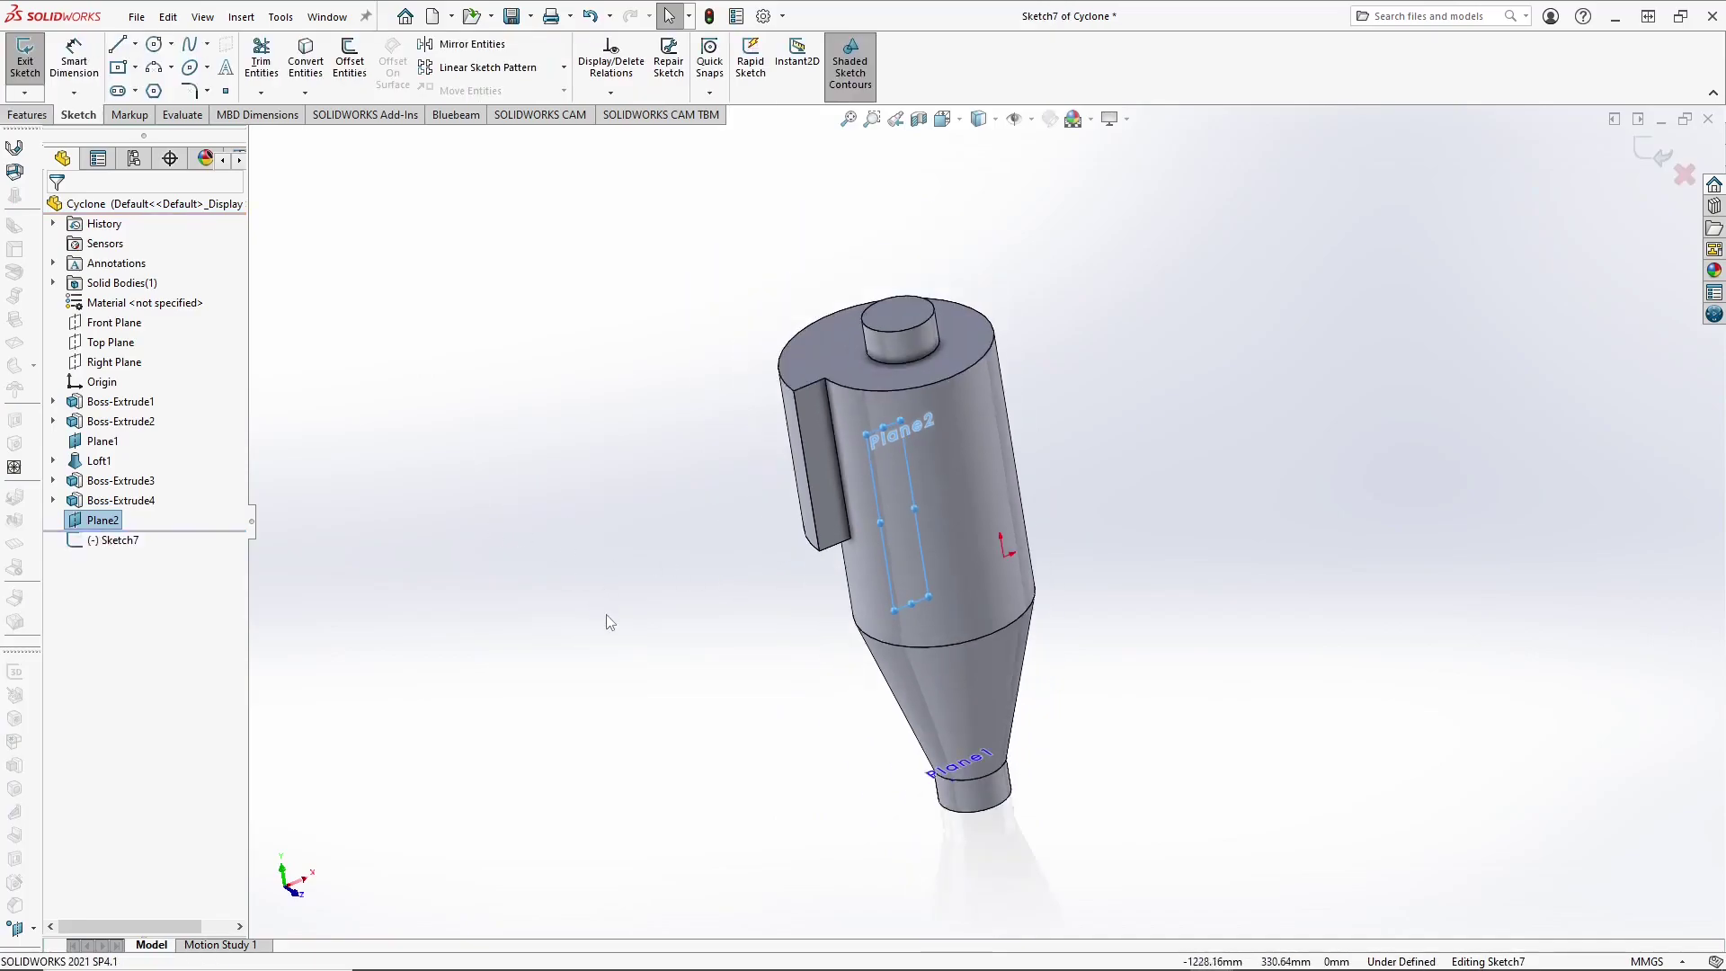
{"action": "key", "text": "space"}
{"action": "left_click", "coordinate": [1190, 775]}
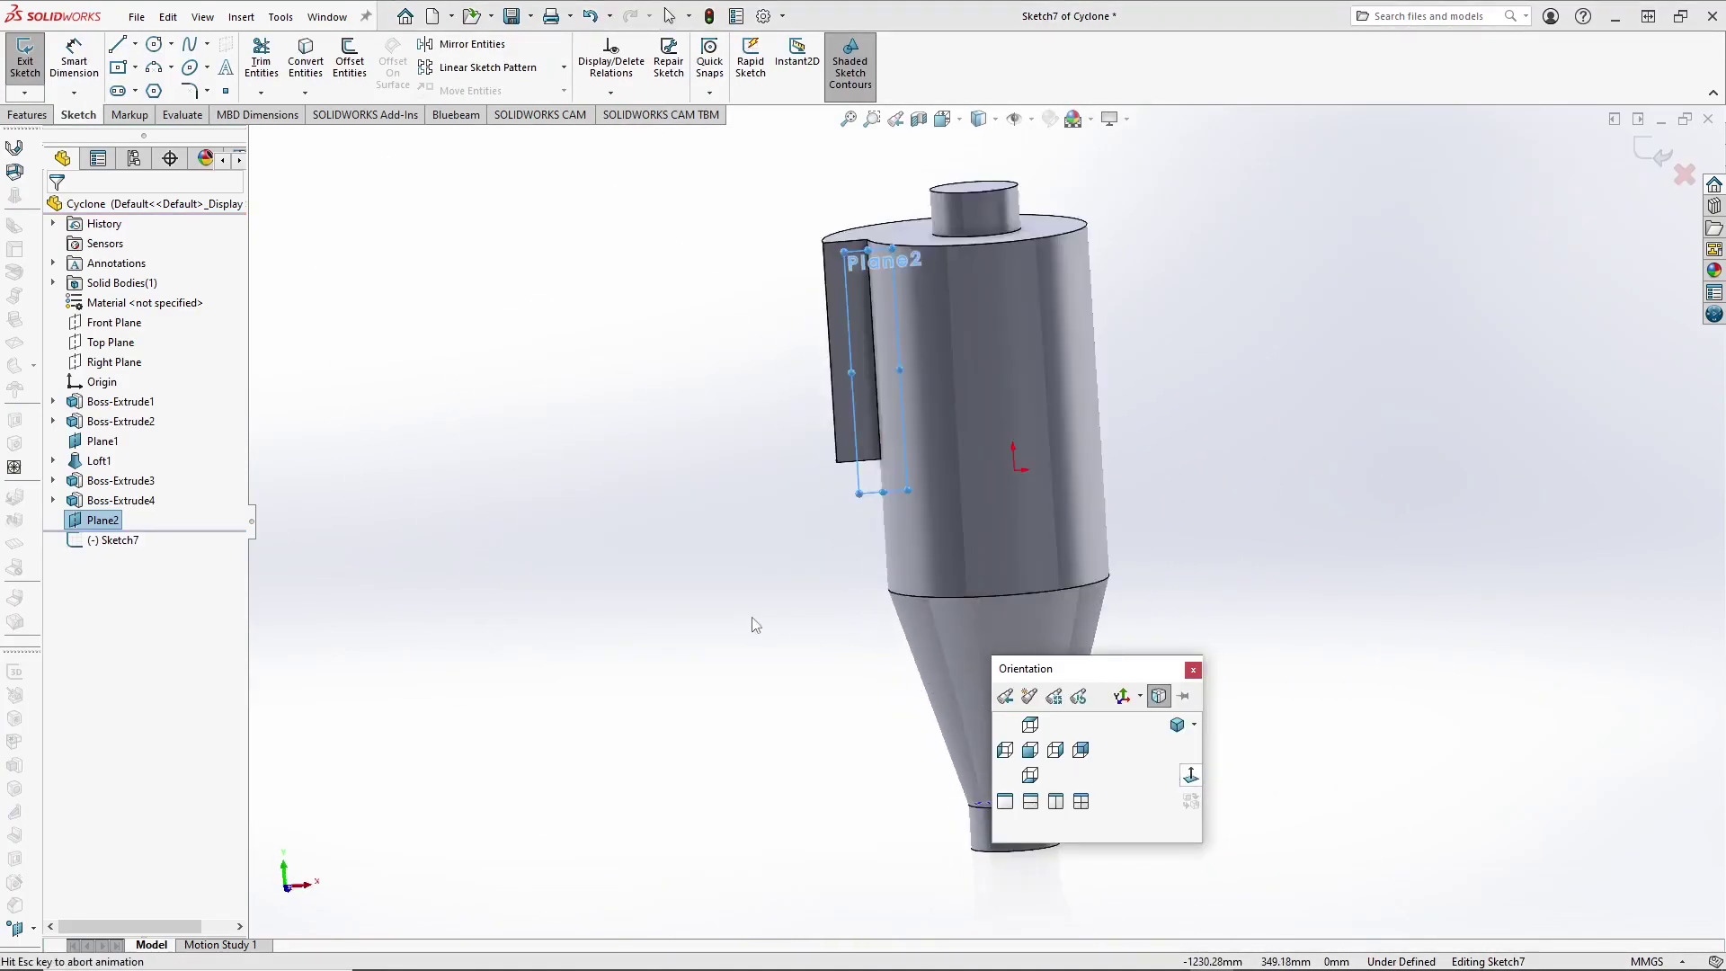
{"action": "left_click", "coordinate": [700, 334]}
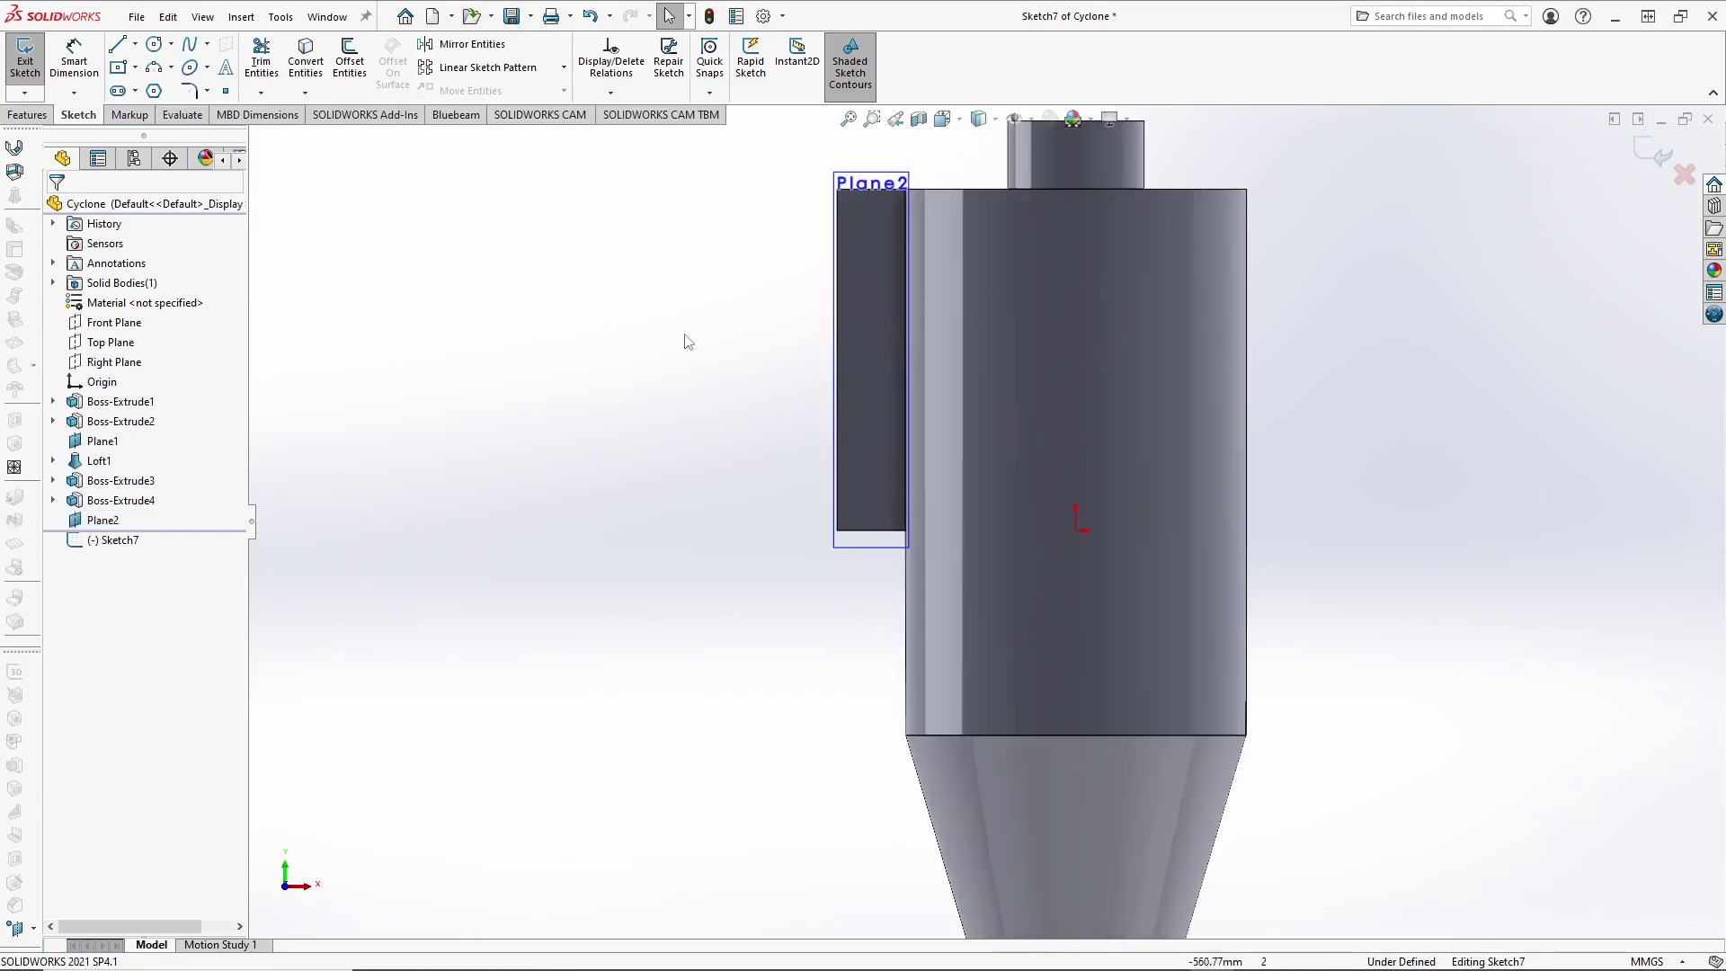
{"action": "left_click", "coordinate": [136, 68]}
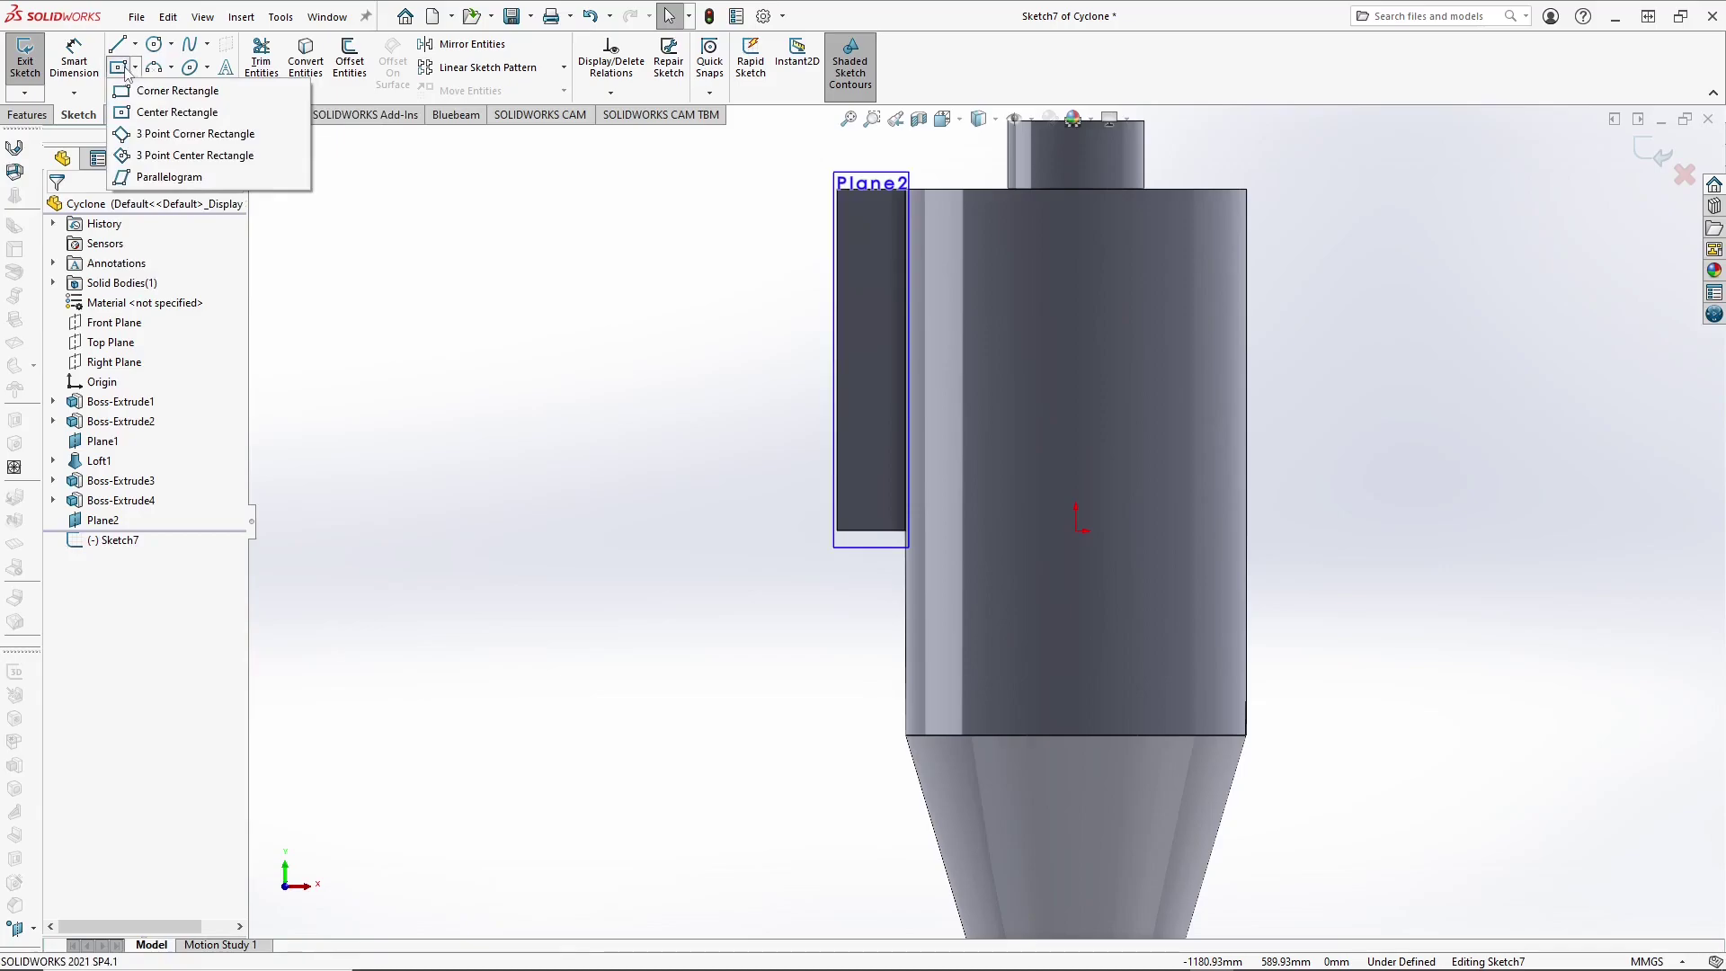
{"action": "left_click", "coordinate": [180, 108]}
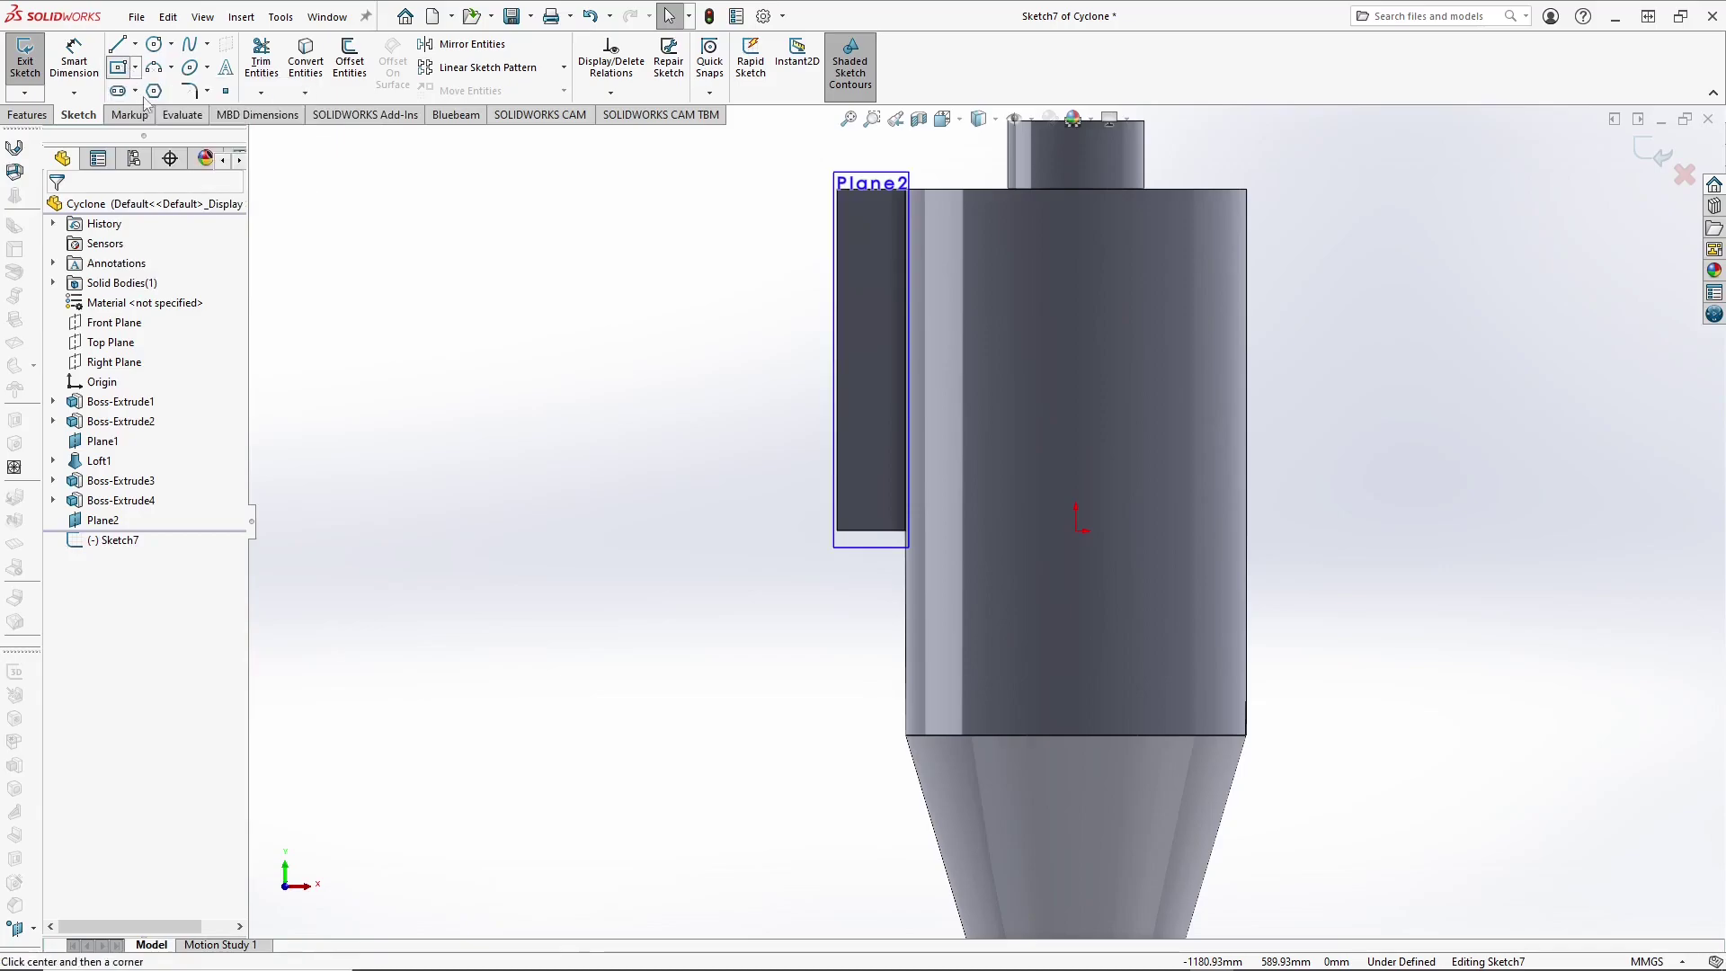
{"action": "left_click", "coordinate": [873, 347]}
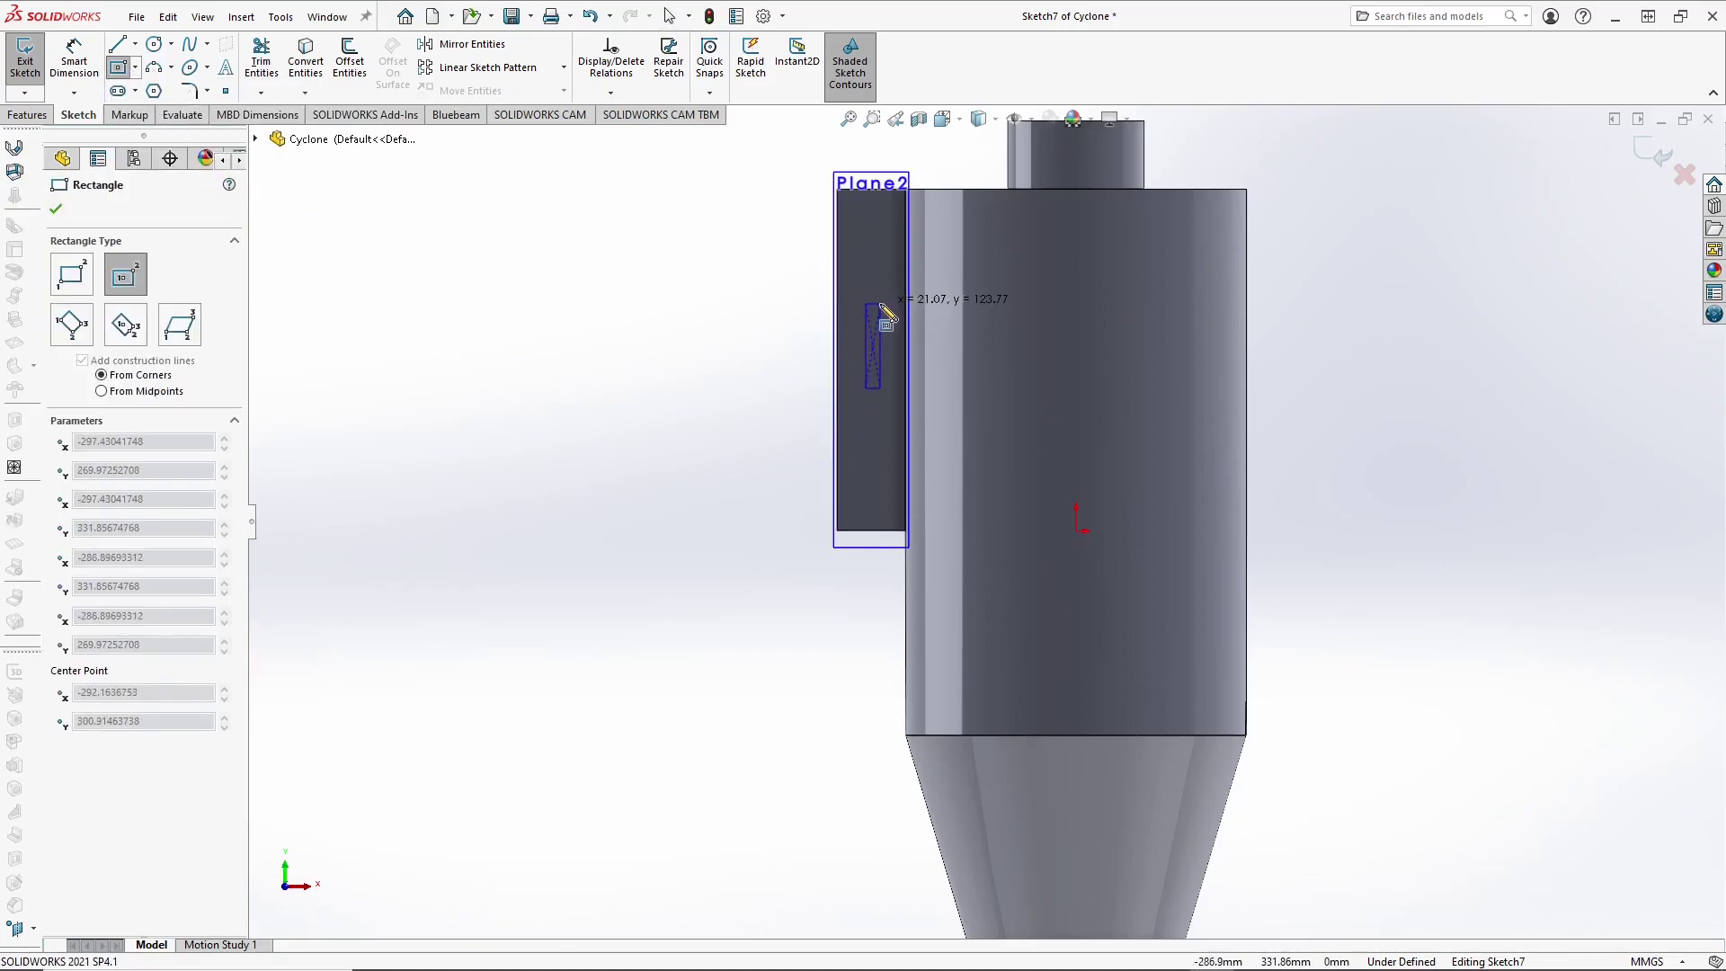
{"action": "left_click", "coordinate": [892, 310]}
{"action": "right_click", "coordinate": [771, 316]}
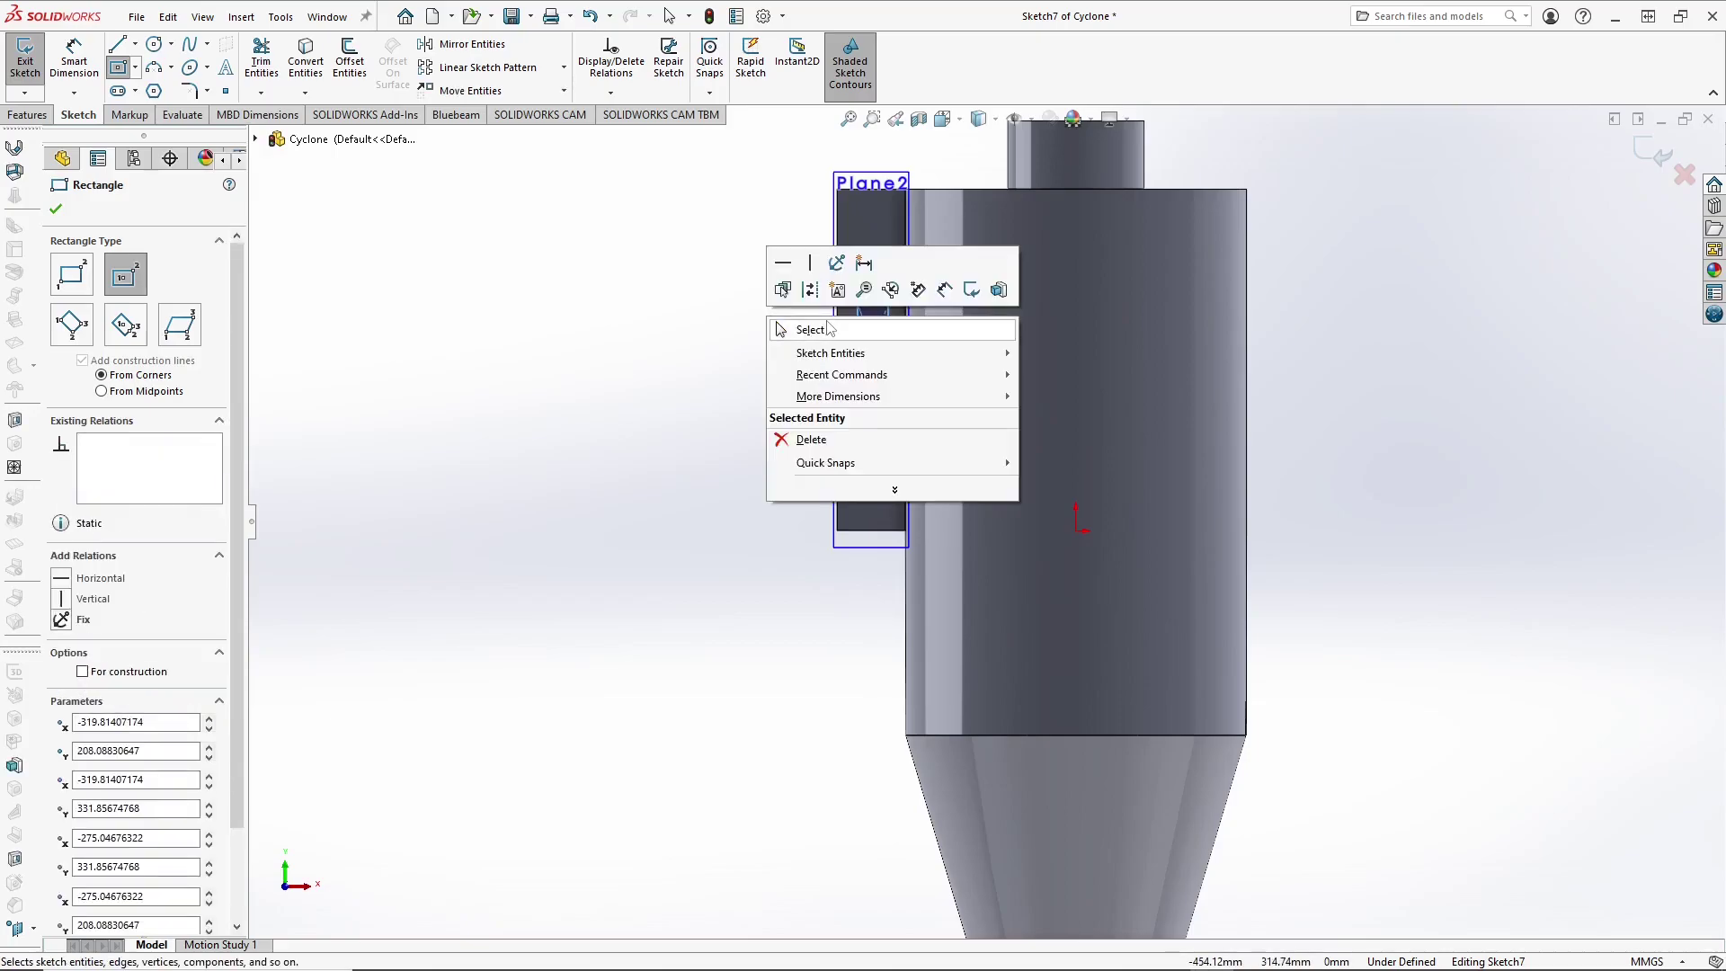
{"action": "left_click", "coordinate": [828, 330]}
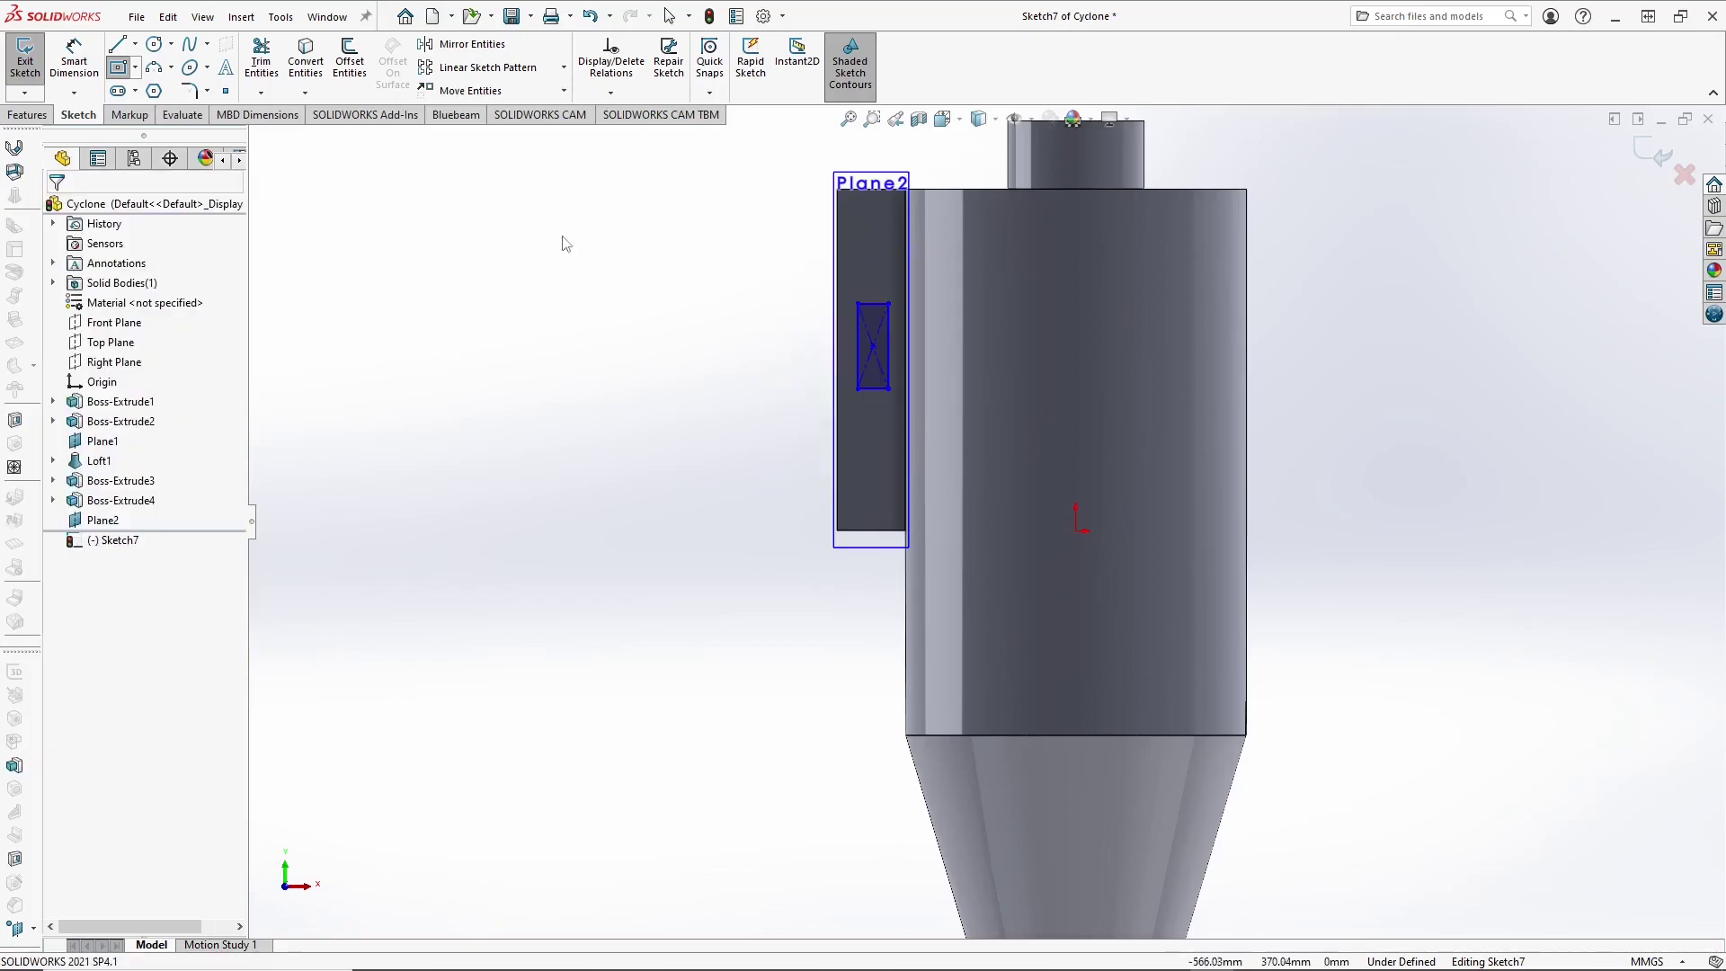
Step: Draw construction lines from the rectangle's center to the midpoints of the inlet face's top edge and outer vertical edge
{"action": "left_click", "coordinate": [134, 44]}
{"action": "left_click", "coordinate": [158, 81]}
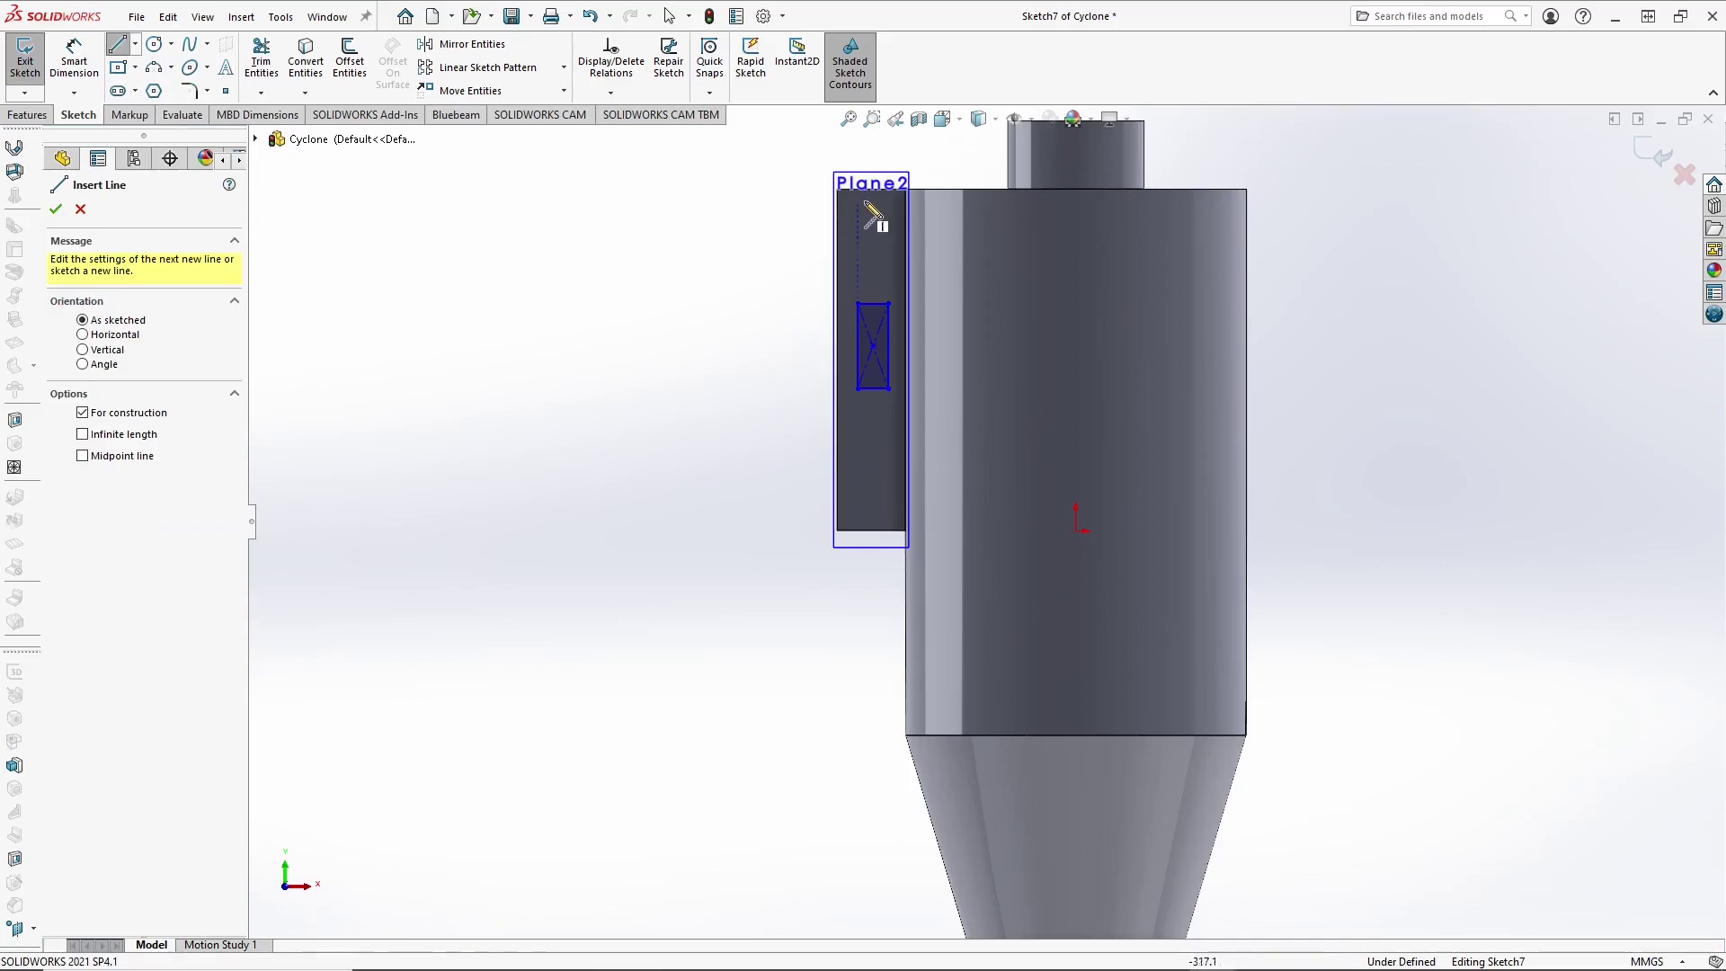
{"action": "left_click", "coordinate": [871, 189]}
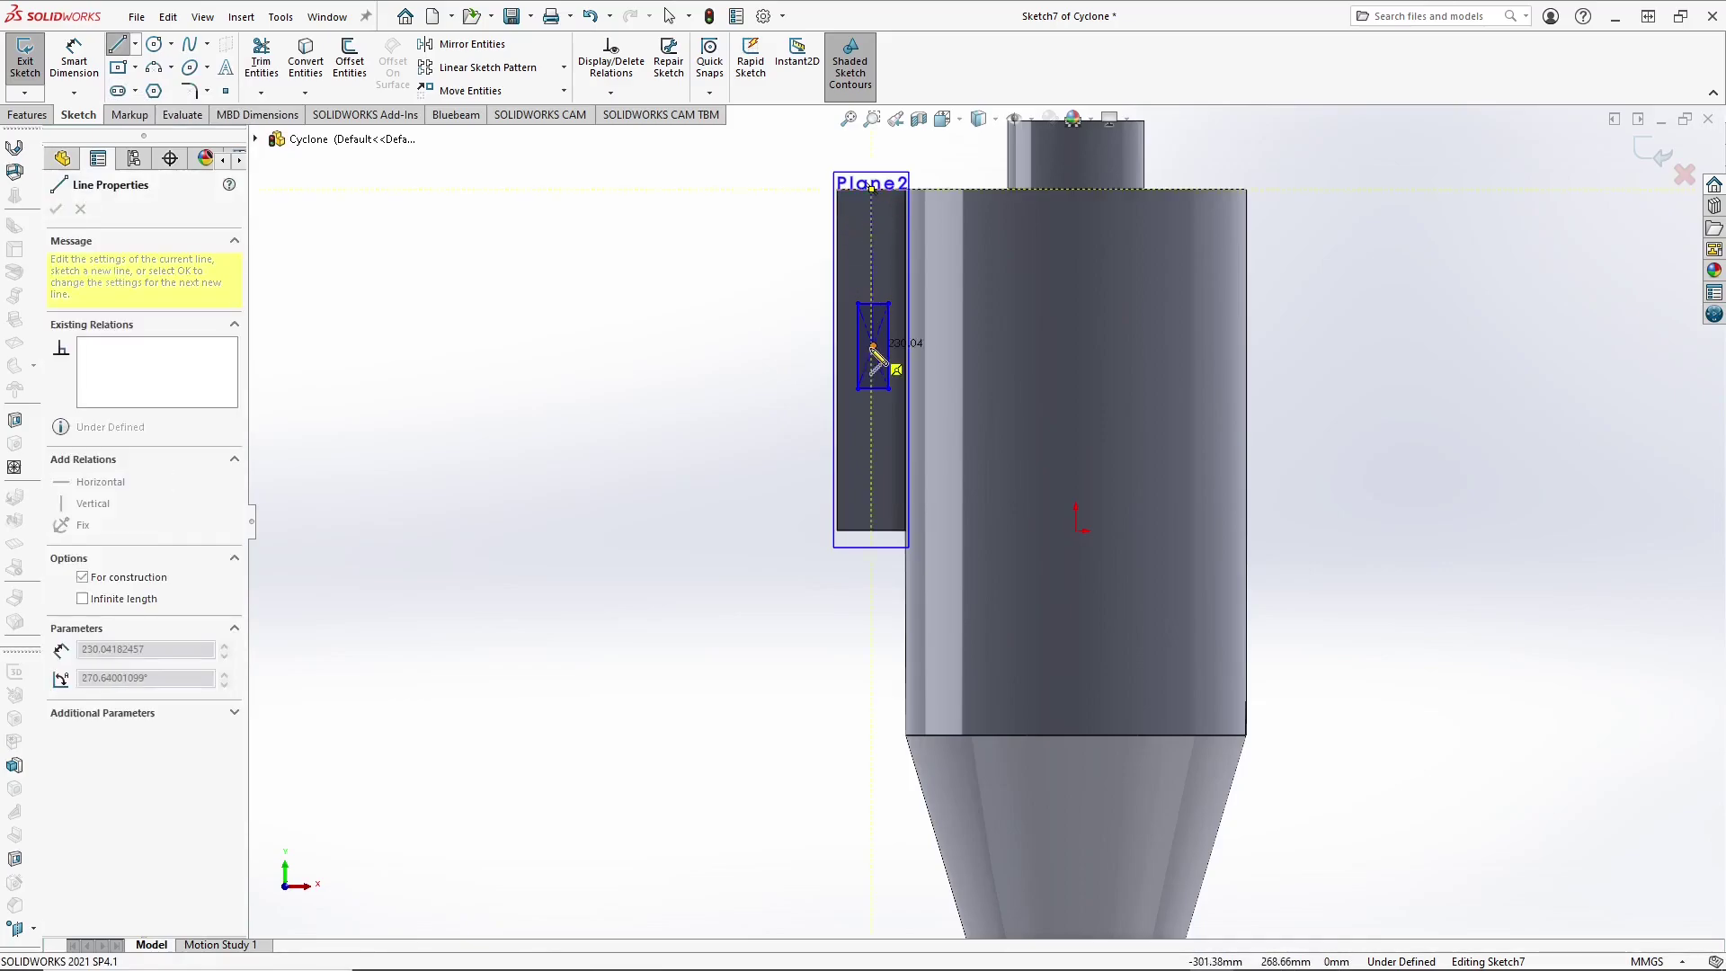
{"action": "scroll", "coordinate": [882, 370], "scroll_direction": "up", "scroll_amount": 3}
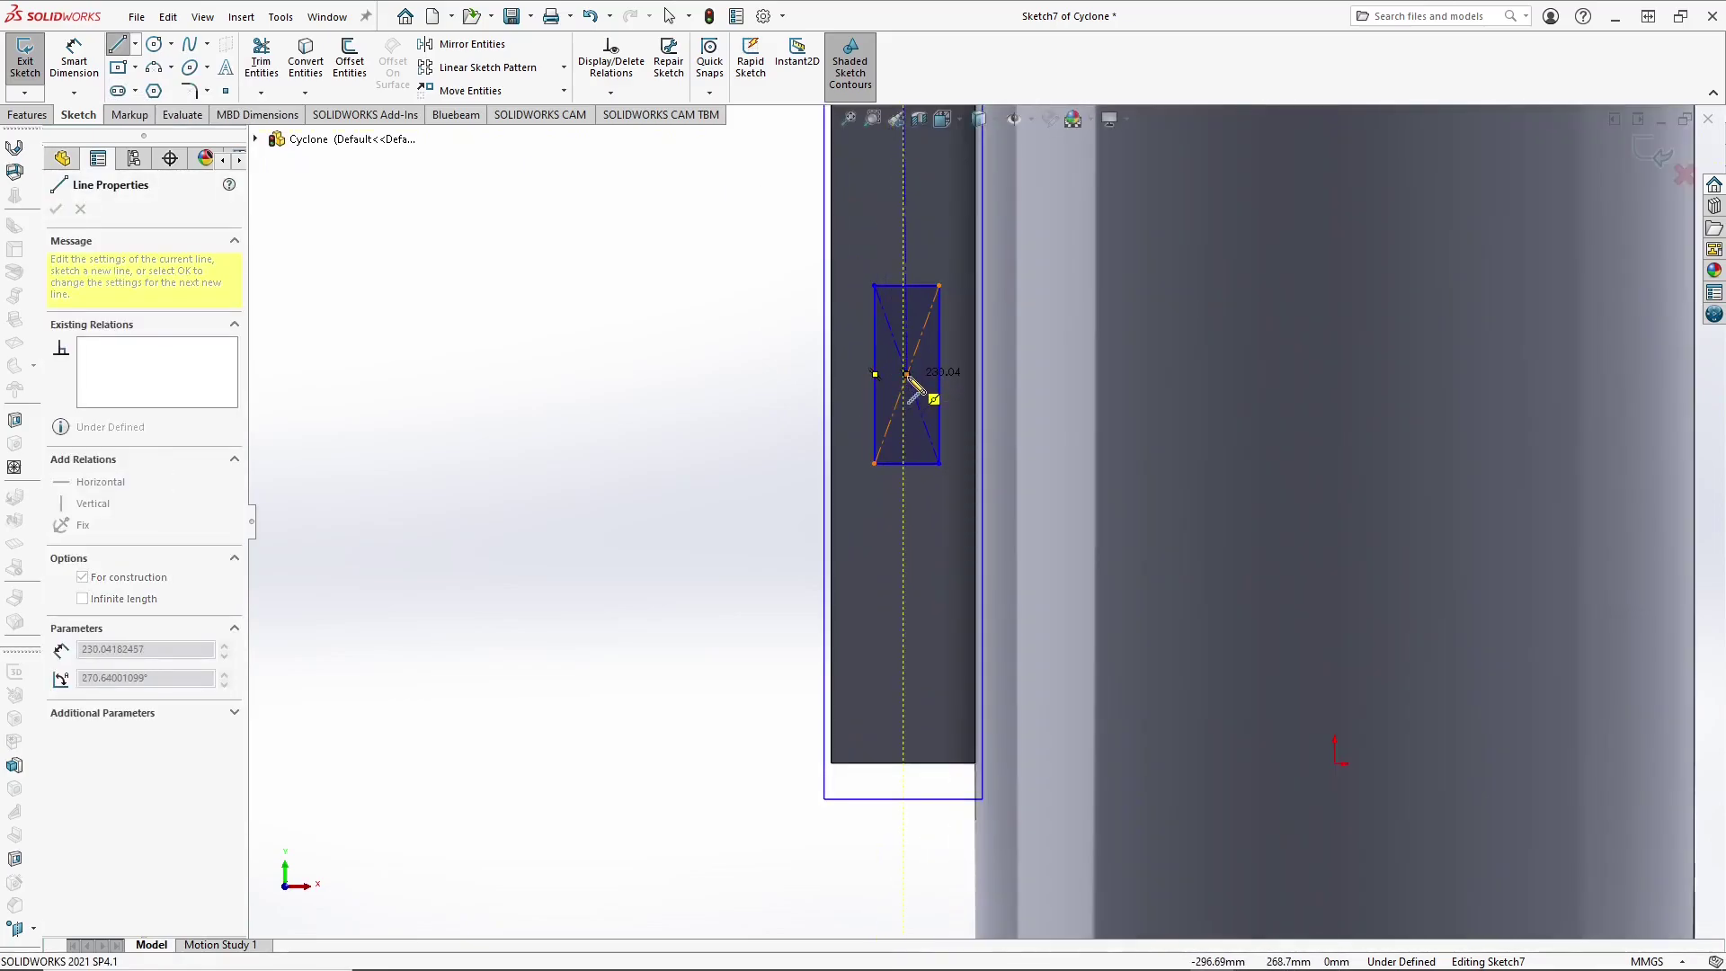
{"action": "left_click", "coordinate": [906, 374]}
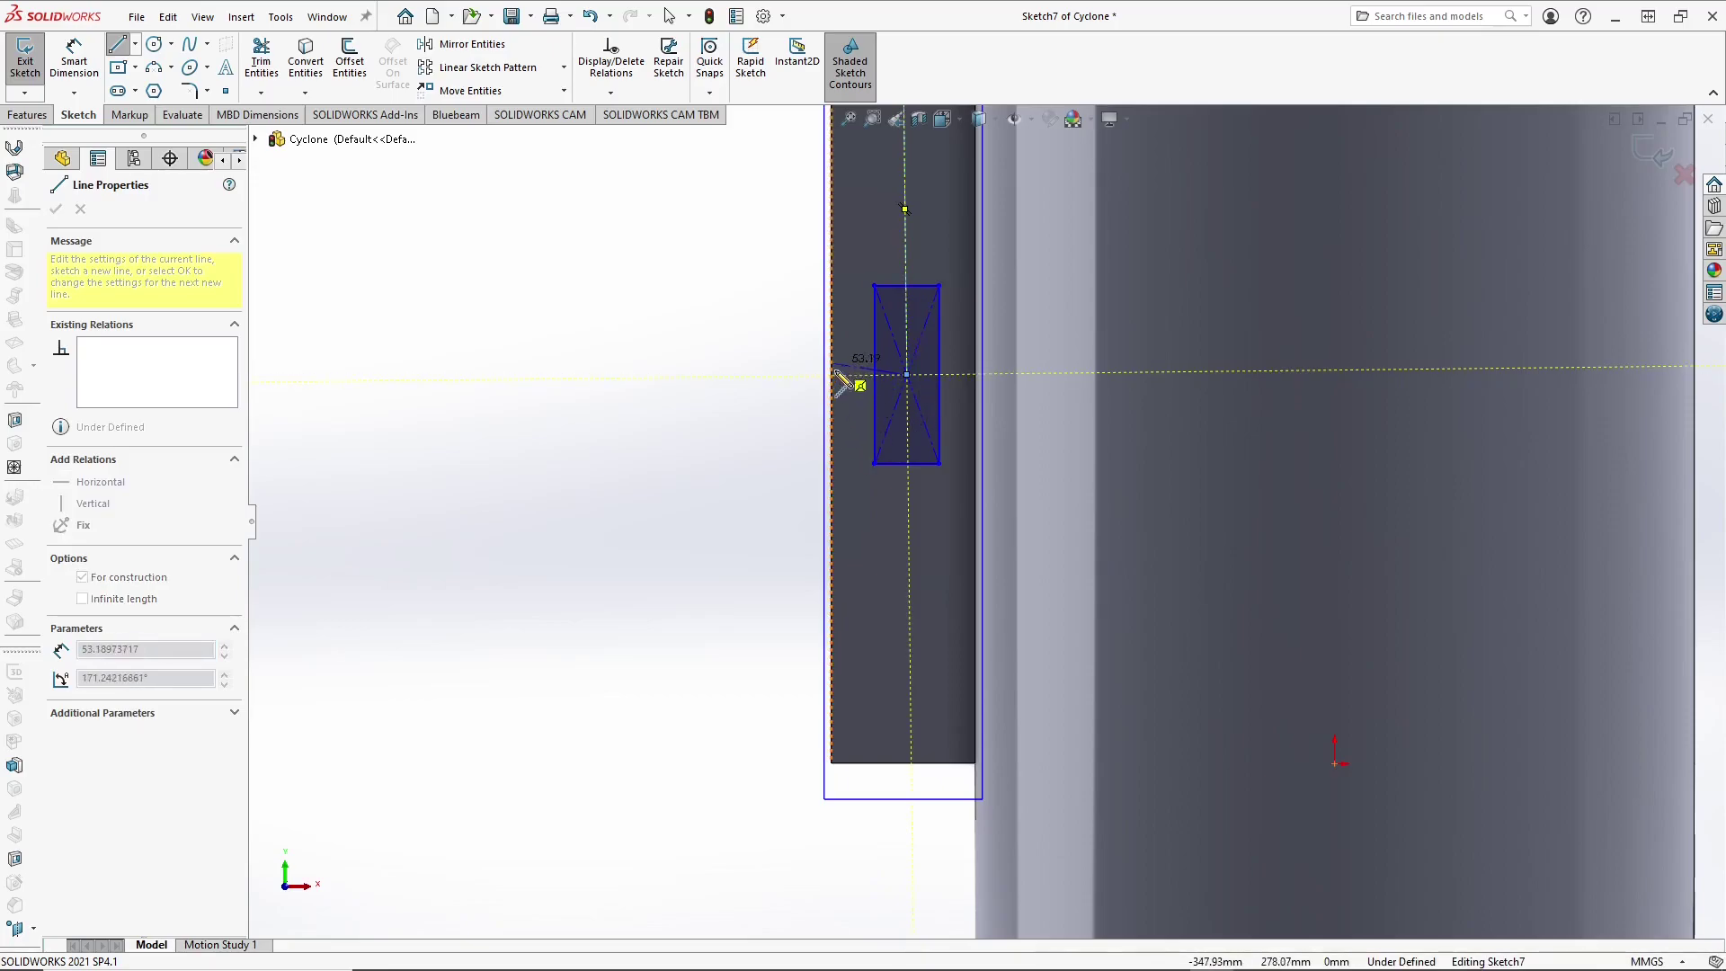
{"action": "left_click", "coordinate": [832, 402]}
{"action": "key", "text": "Escape"}
Step: Constrain the side construction line horizontal and the upper one vertical to center the rectangle on the inlet face
{"action": "left_click", "coordinate": [854, 393]}
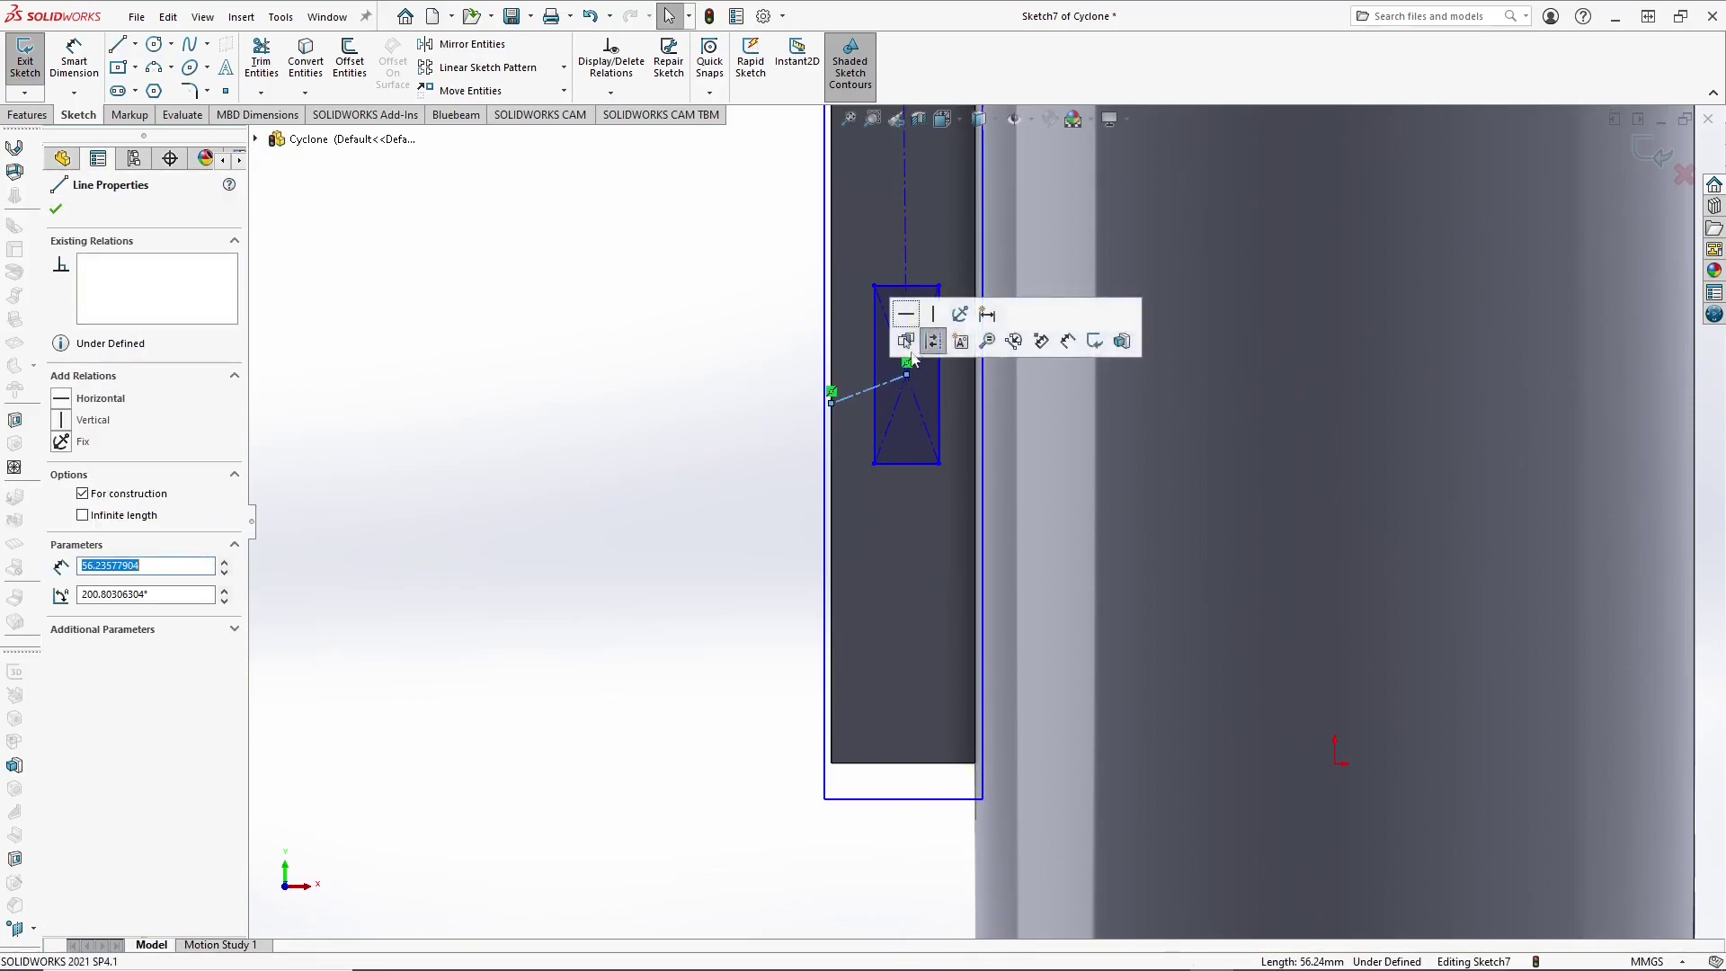
{"action": "left_click", "coordinate": [905, 314]}
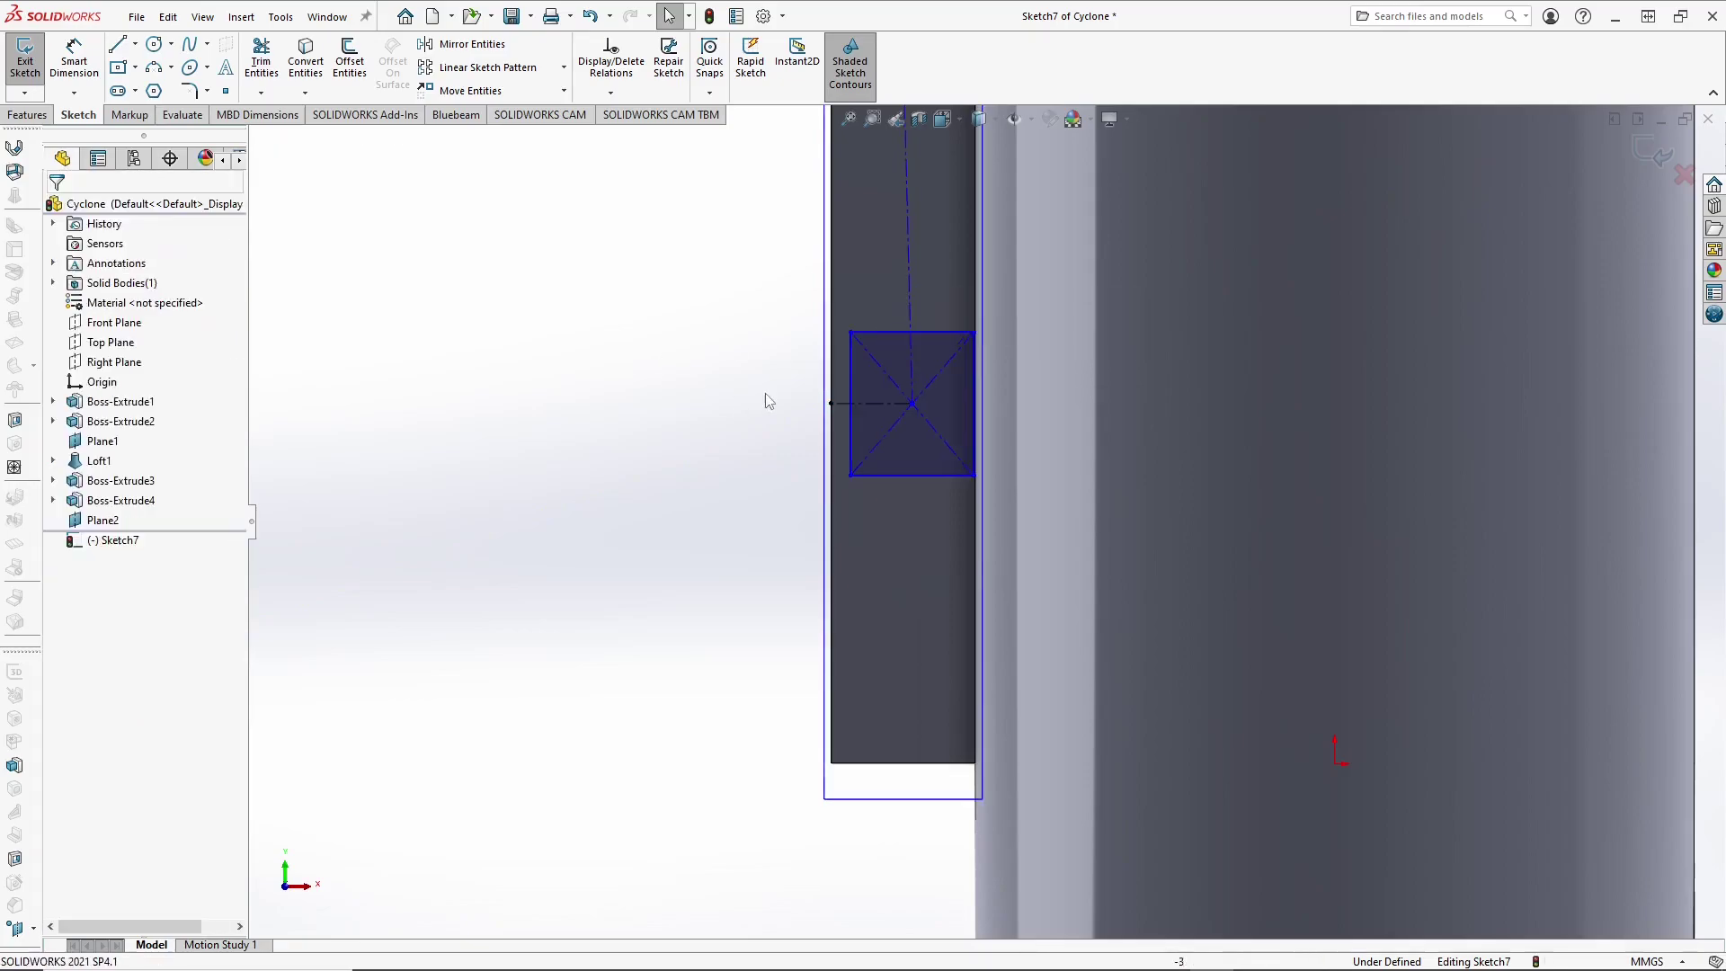
{"action": "left_click", "coordinate": [908, 268]}
{"action": "left_click", "coordinate": [998, 200]}
{"action": "left_click", "coordinate": [806, 477]}
{"action": "key", "text": "f"}
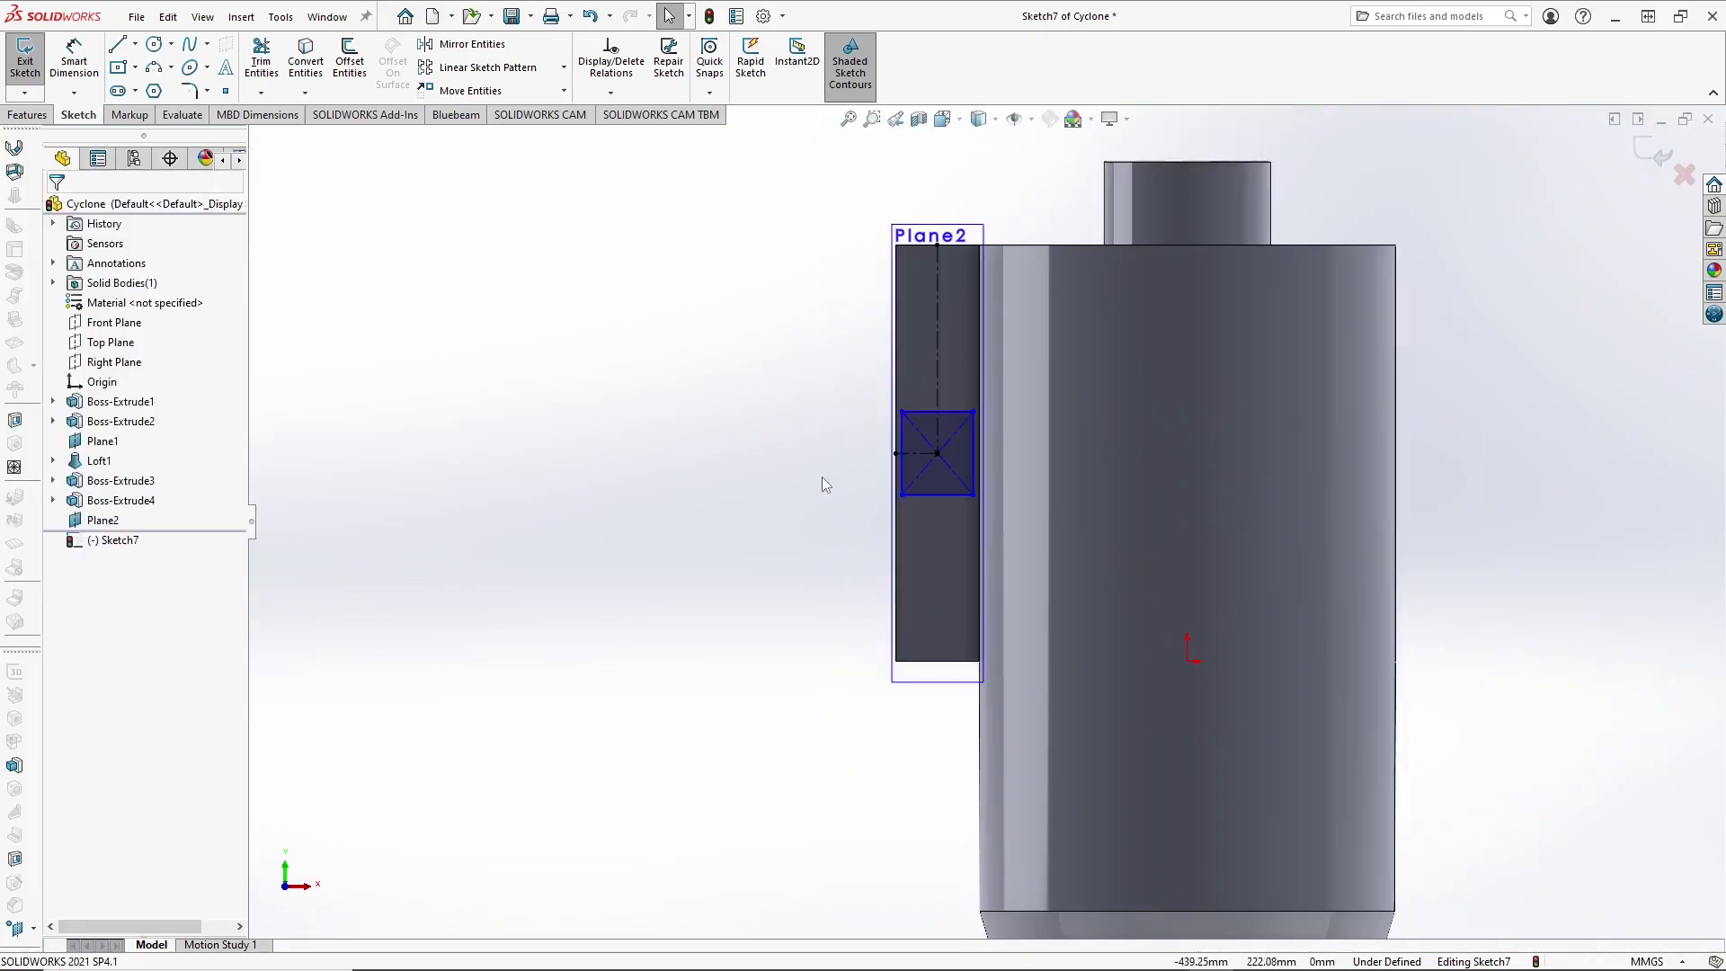
Step: Dimension the rectangle to 100 mm wide and 100 mm high, and finish the sketch
{"action": "left_click", "coordinate": [74, 51]}
{"action": "scroll", "coordinate": [937, 432], "scroll_direction": "down", "scroll_amount": 4}
{"action": "left_click", "coordinate": [919, 408]}
{"action": "left_click", "coordinate": [919, 363]}
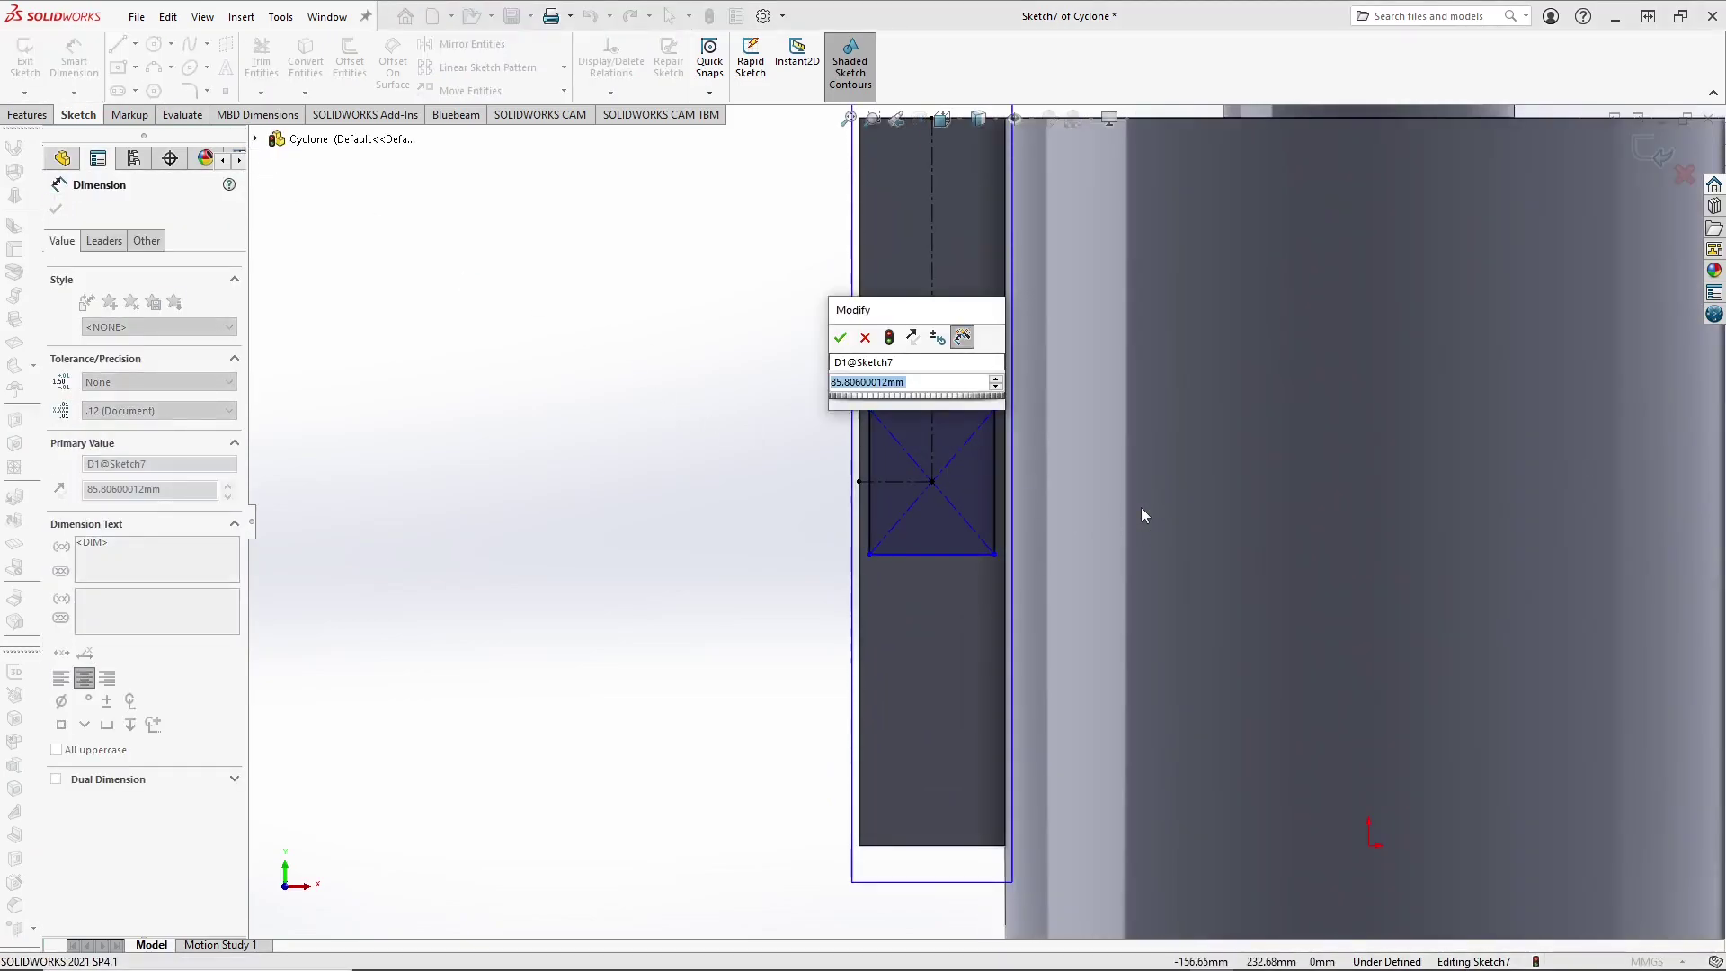
{"action": "type", "text": "100"}
{"action": "key", "text": "Return"}
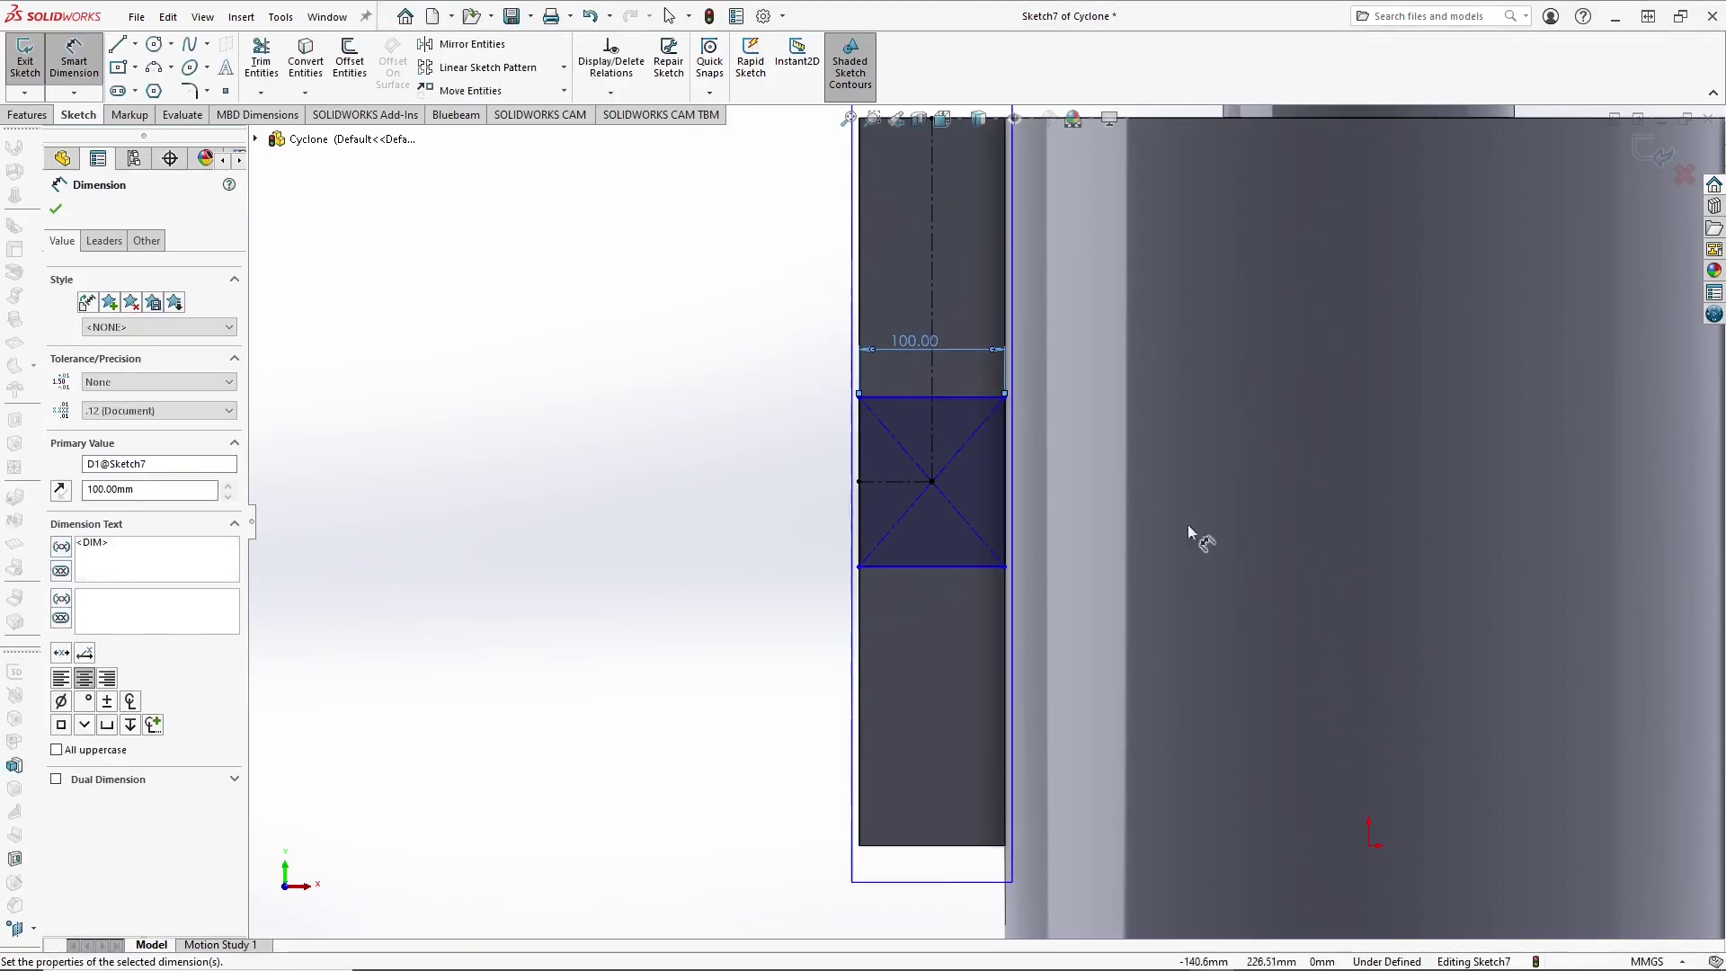
{"action": "left_click", "coordinate": [862, 530]}
{"action": "left_click", "coordinate": [797, 485]}
{"action": "type", "text": "100"}
{"action": "key", "text": "Return"}
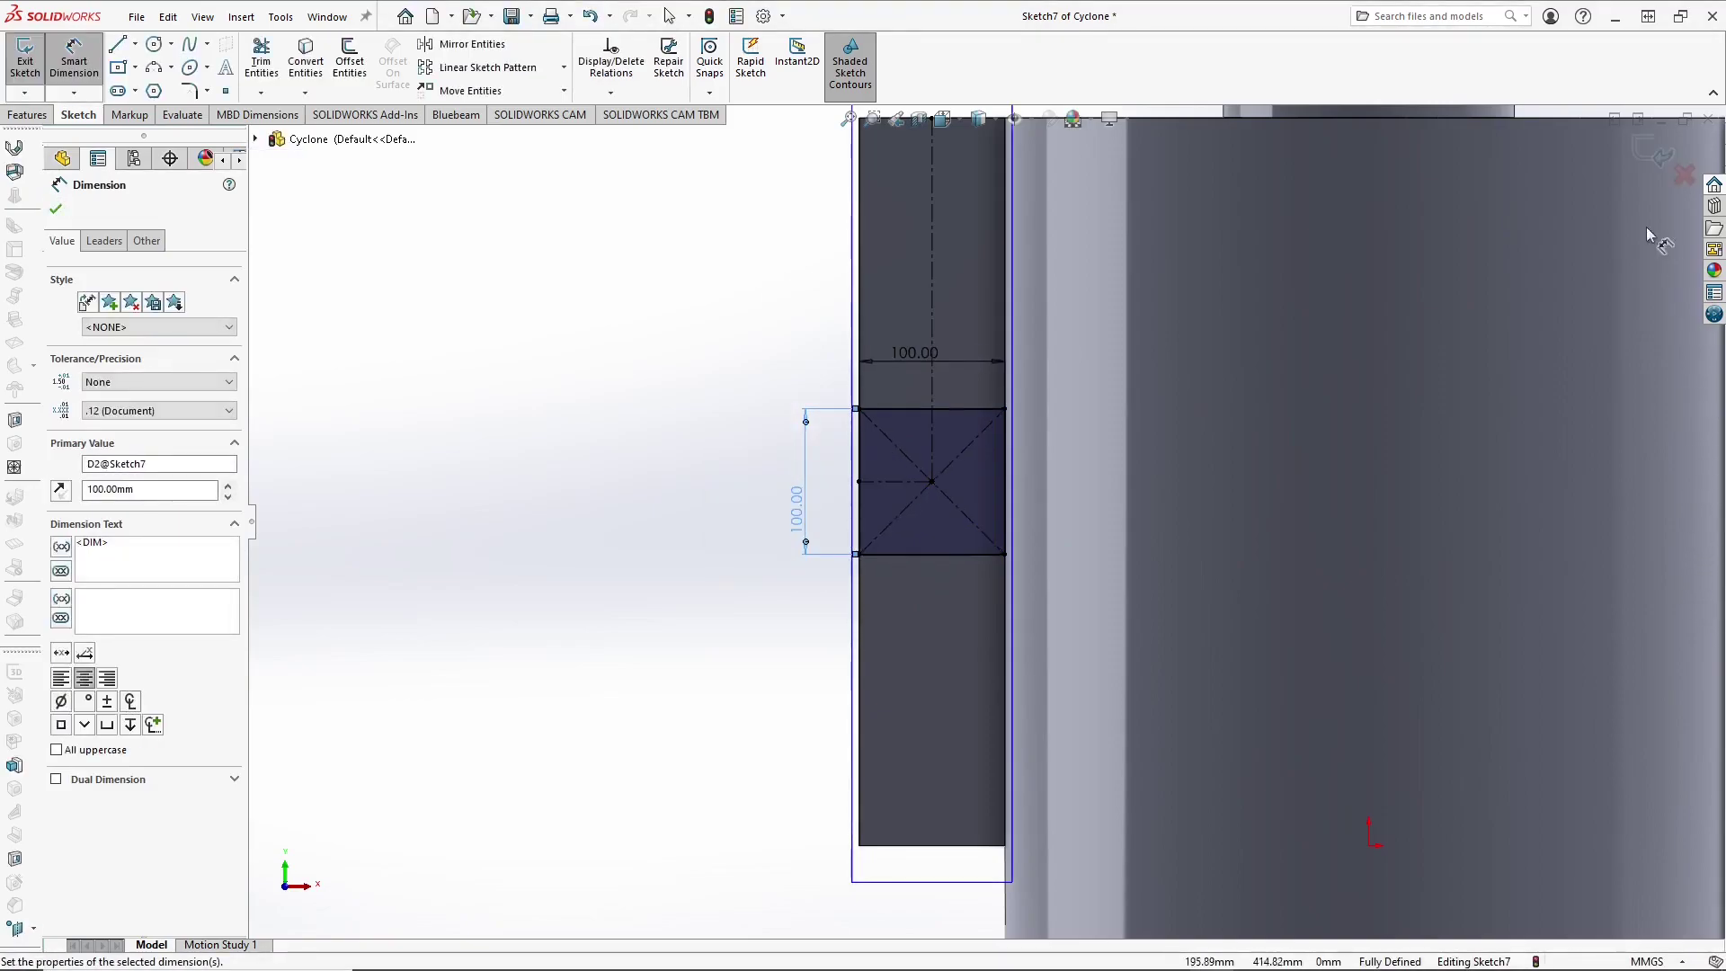
{"action": "left_click", "coordinate": [1653, 154]}
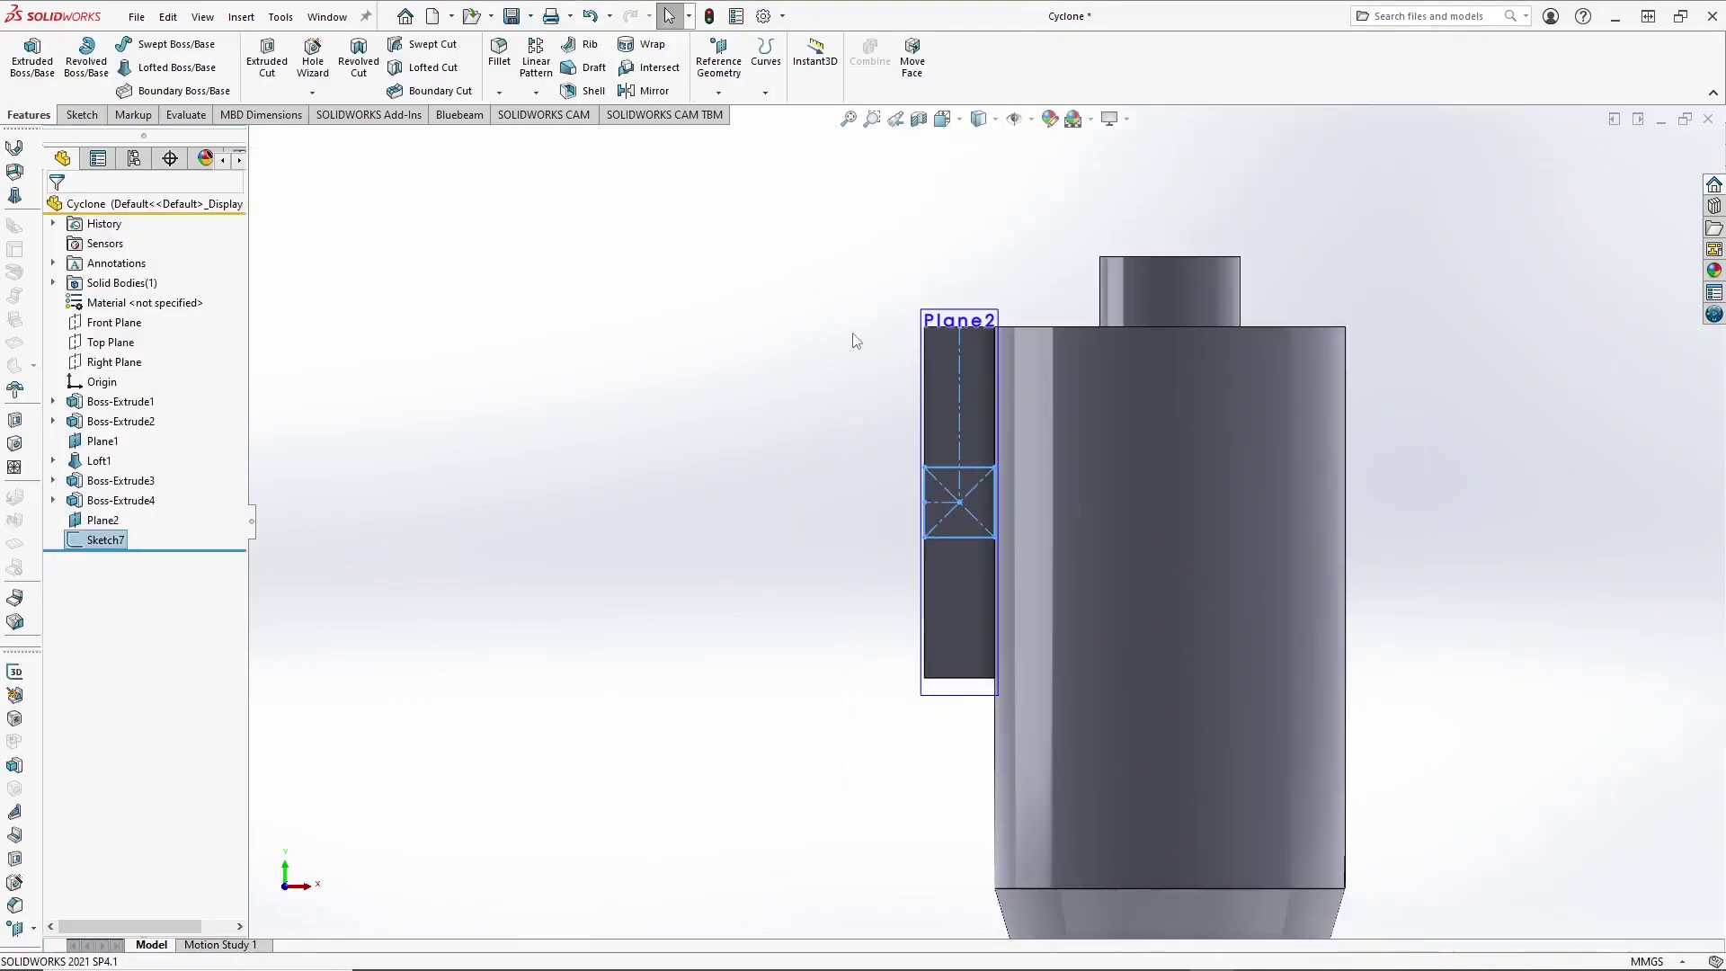
Step: Loft from the square sketch to the narrow inlet face, aligning the connector points on matching upper corners and merging the result
{"action": "middle_click_drag", "start_coordinate": [854, 340], "coordinate": [949, 467]}
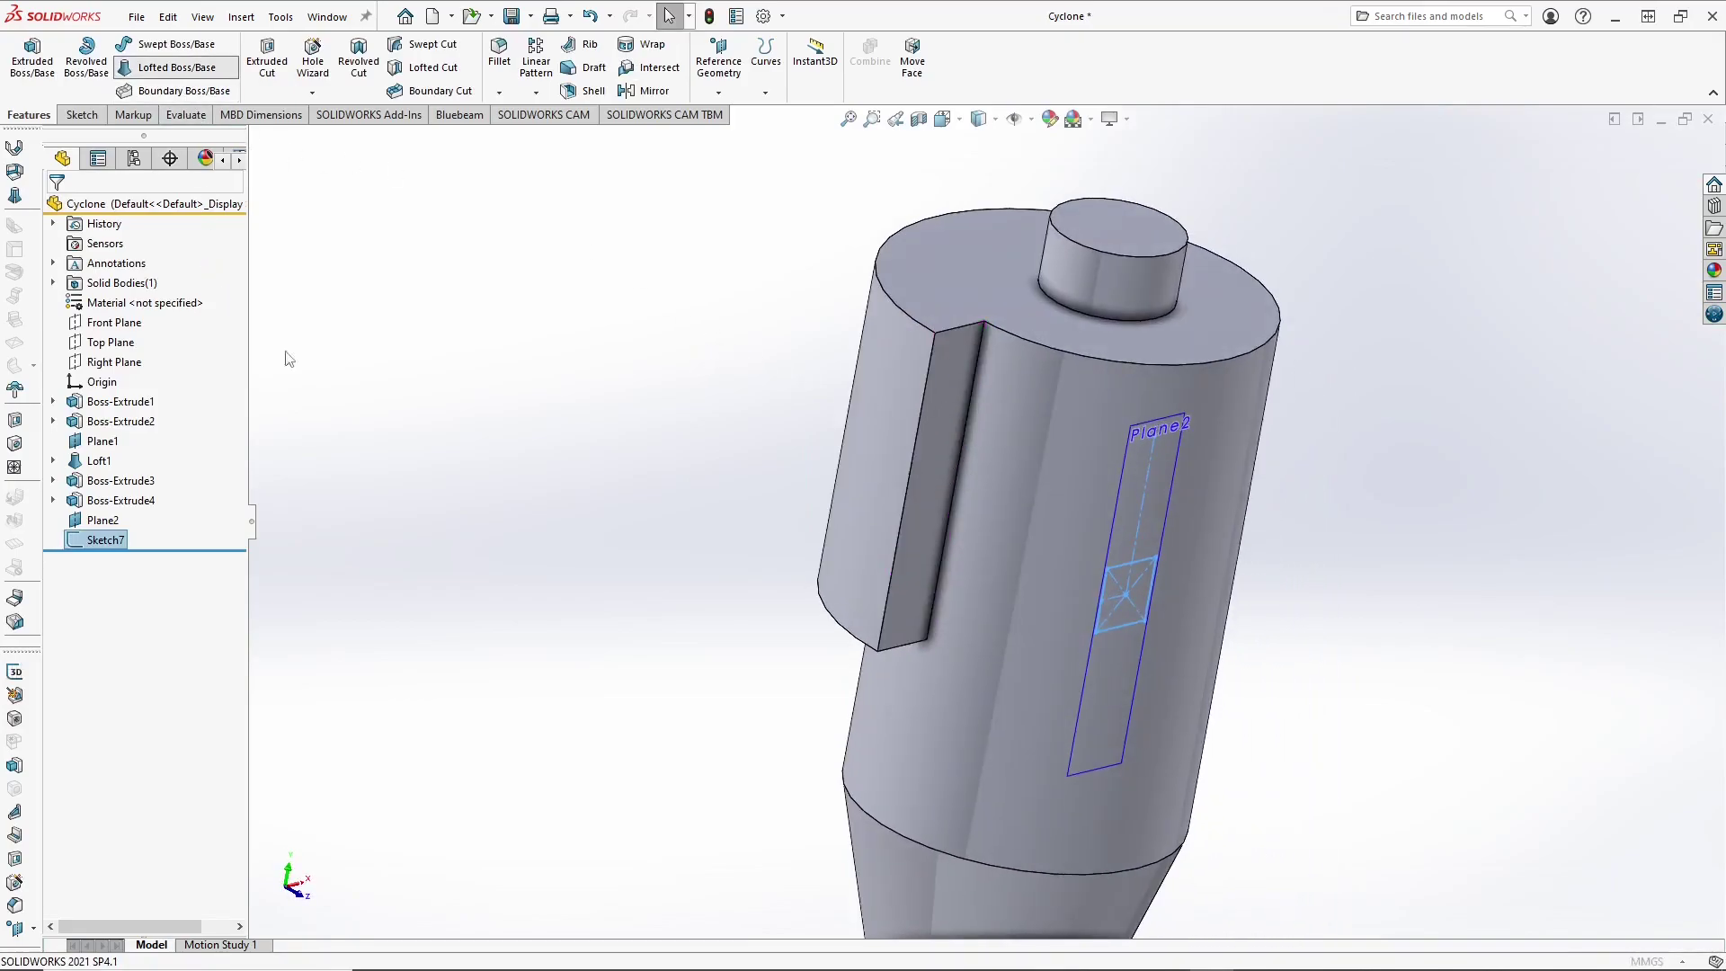
{"action": "left_click", "coordinate": [176, 67]}
{"action": "scroll", "coordinate": [916, 588], "scroll_direction": "down", "scroll_amount": 3}
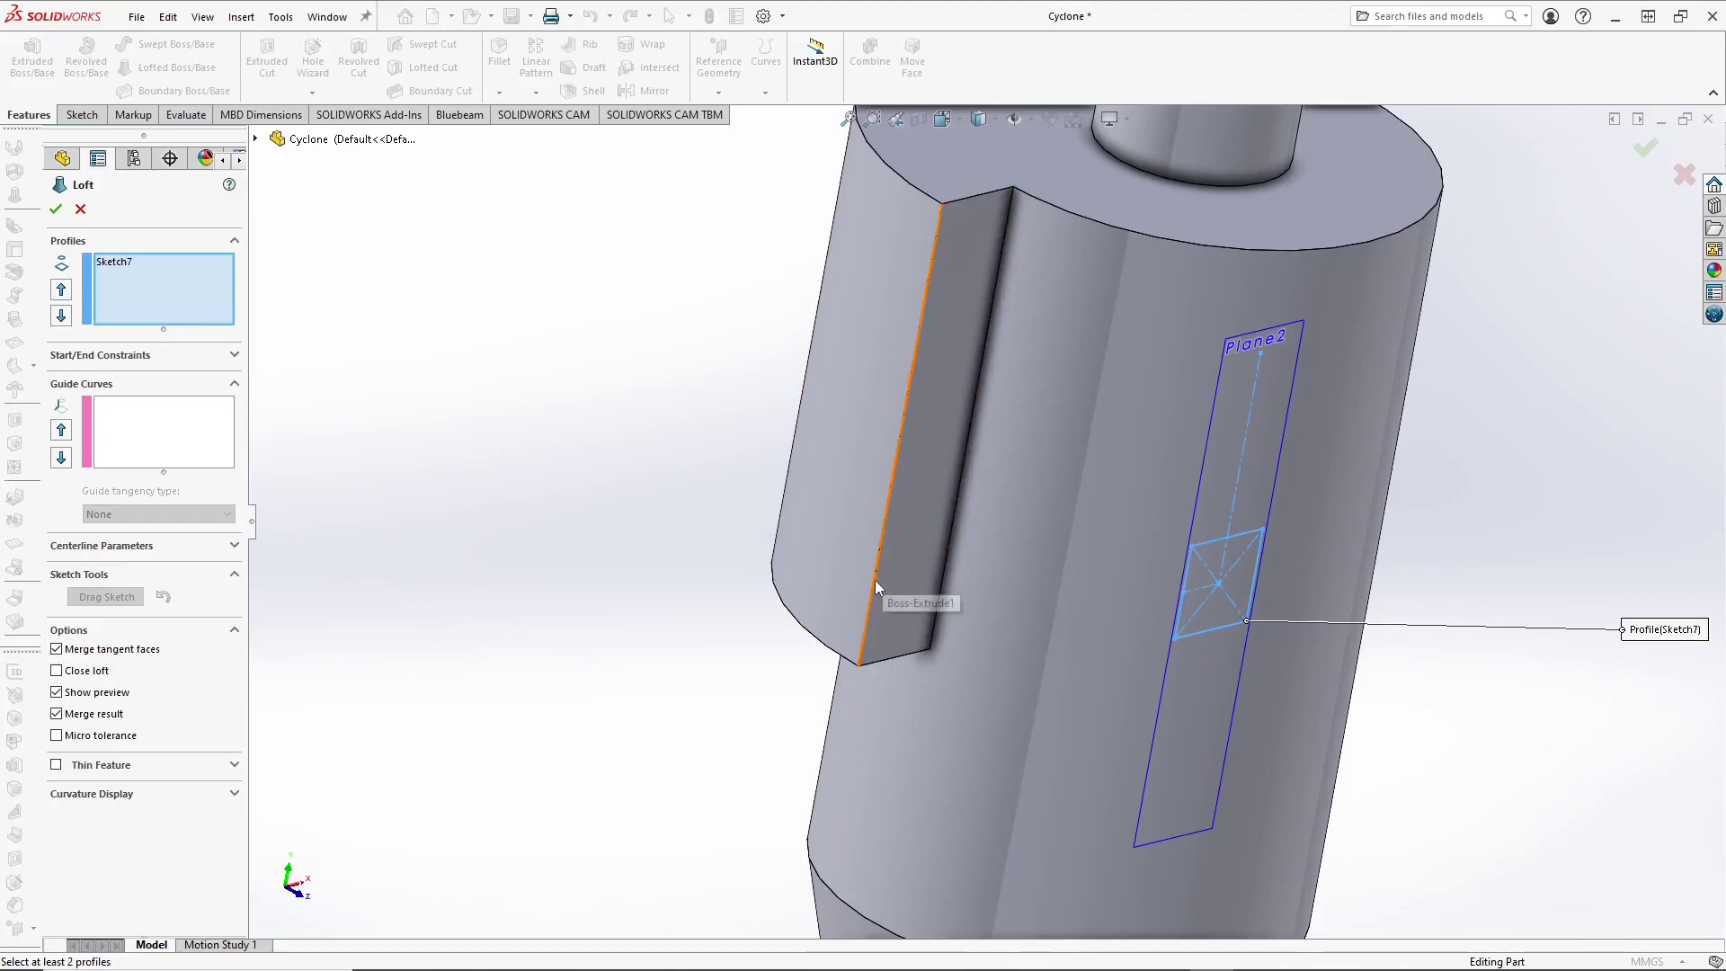
{"action": "left_click", "coordinate": [876, 579]}
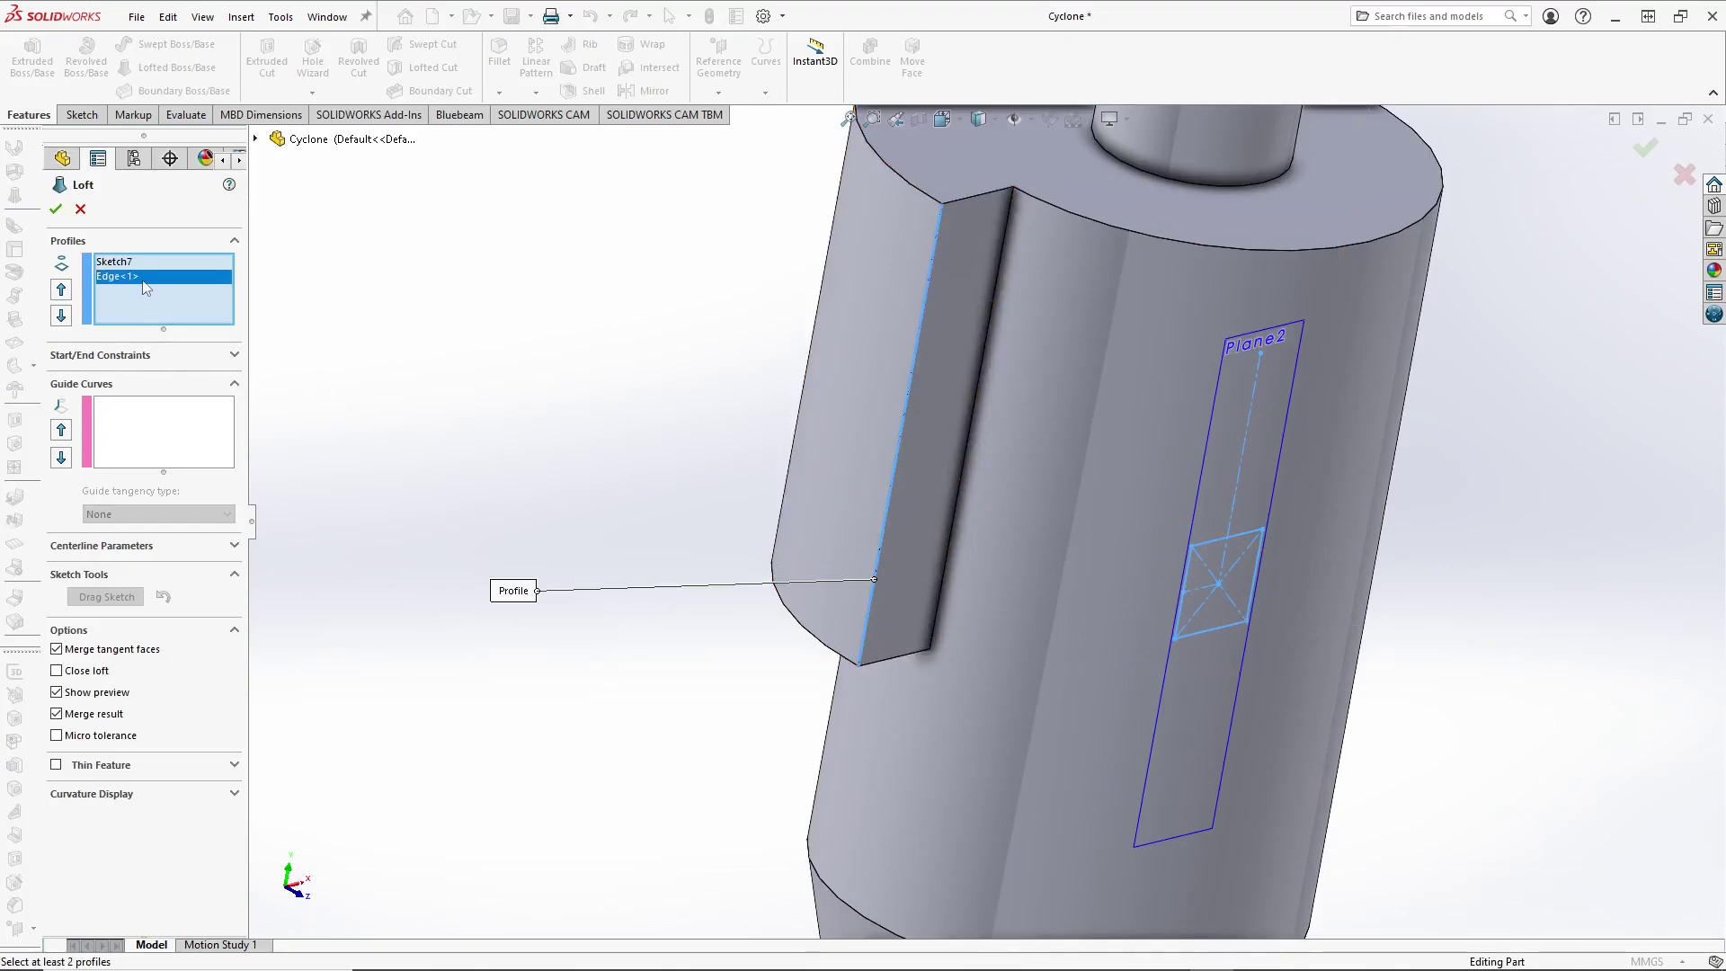
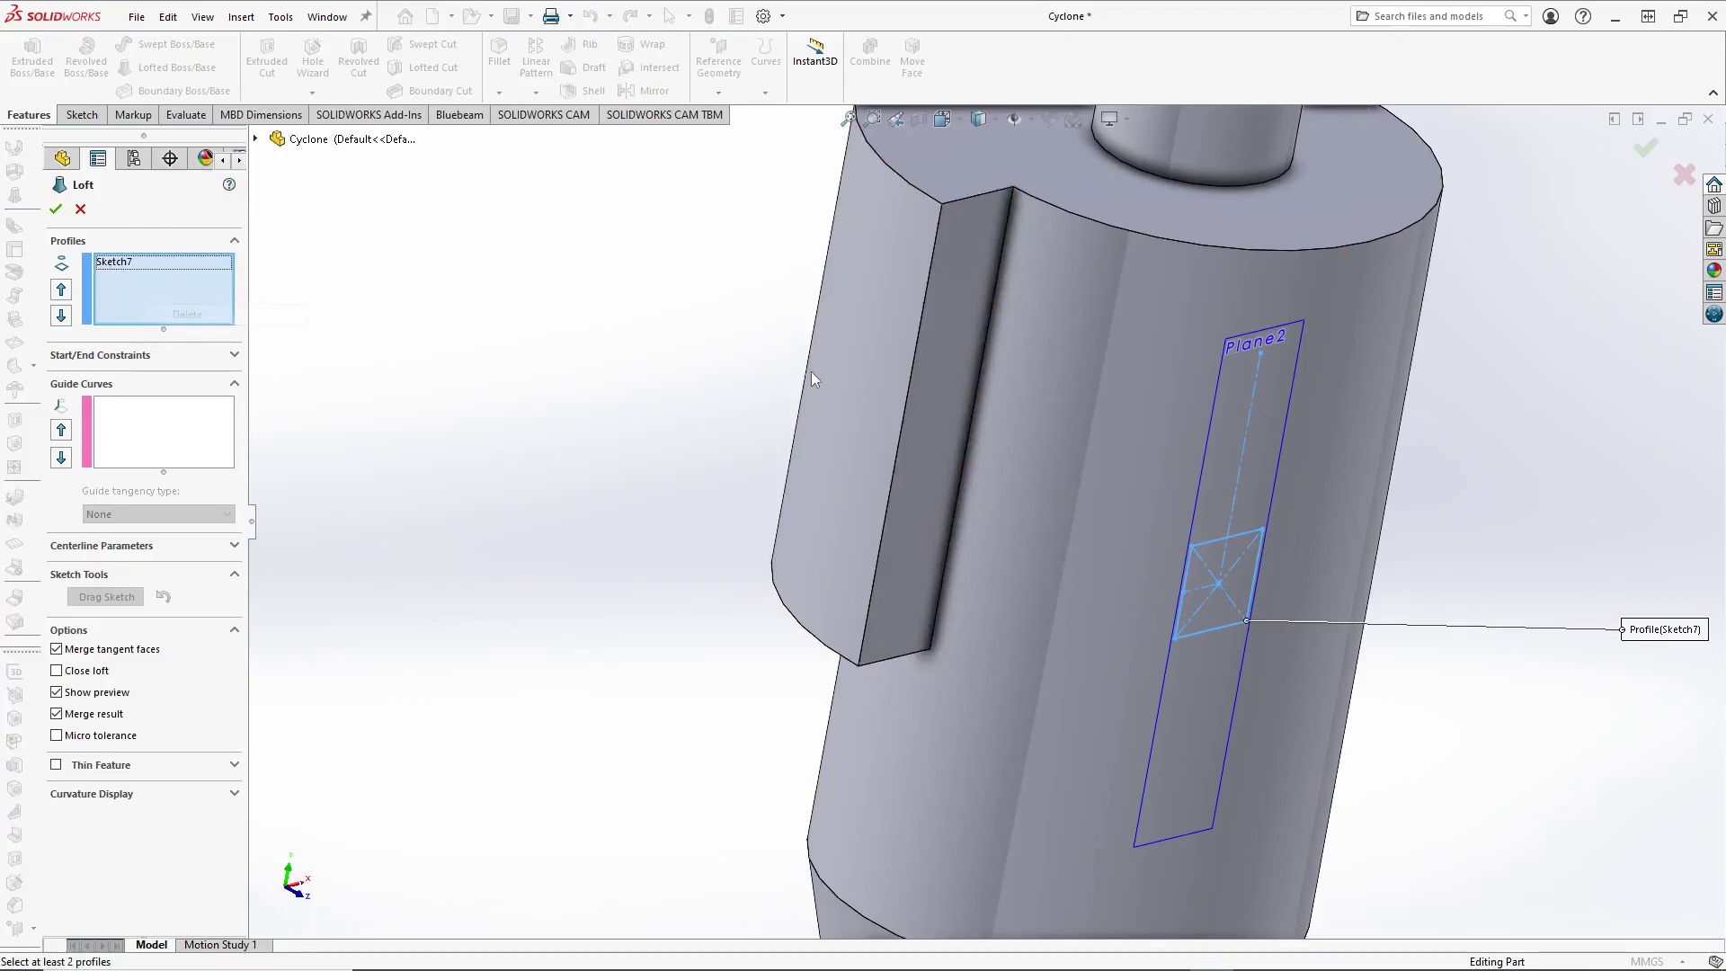
{"action": "left_click", "coordinate": [952, 353]}
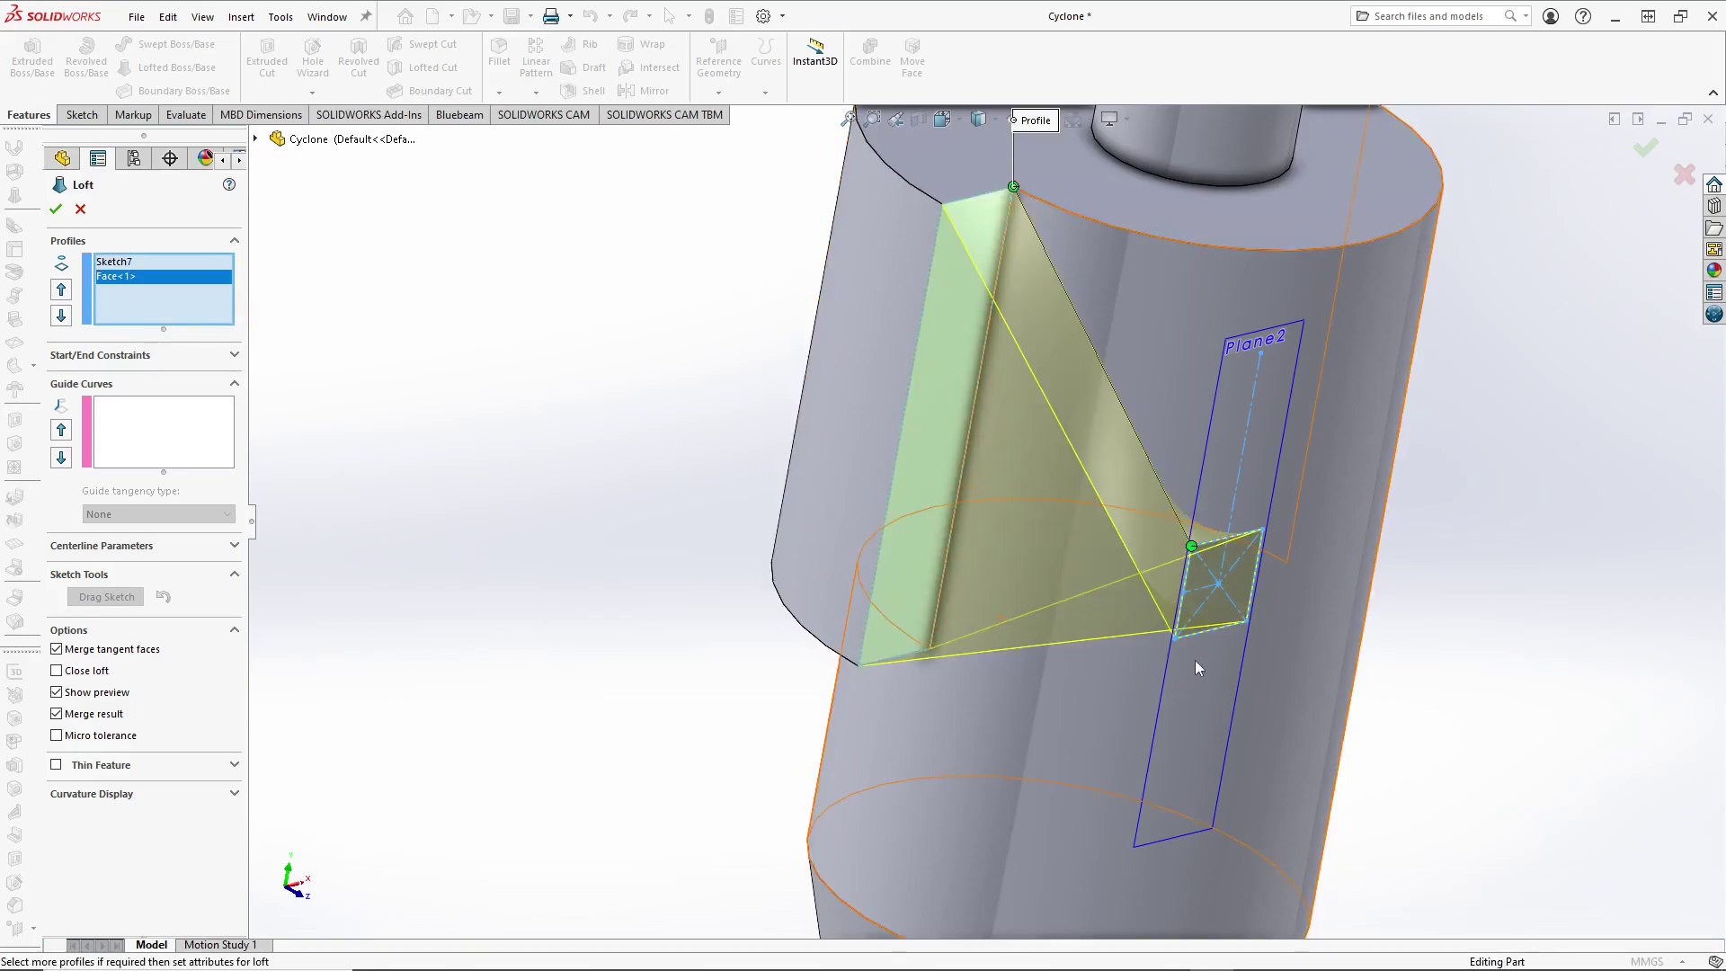
{"action": "left_click_drag", "start_coordinate": [1192, 546], "coordinate": [1263, 530]}
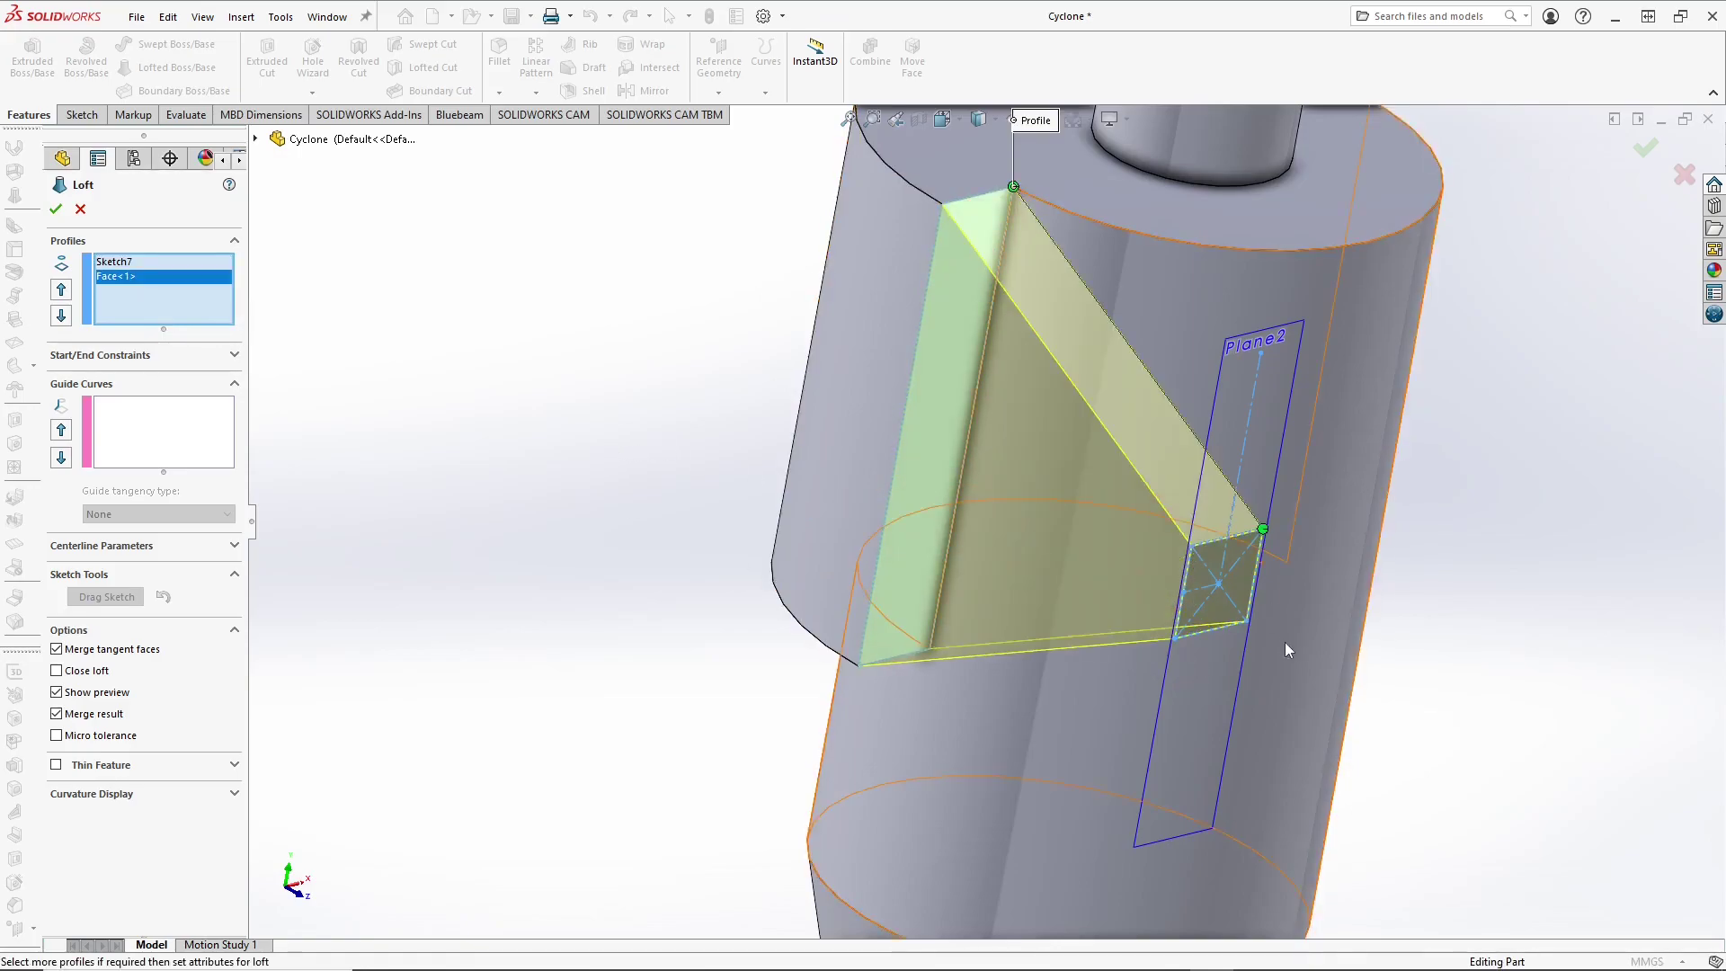
{"action": "left_click", "coordinate": [55, 208]}
{"action": "key", "text": "f"}
{"action": "middle_click_drag", "start_coordinate": [908, 503], "coordinate": [1102, 554]}
{"action": "scroll", "coordinate": [1102, 554], "scroll_direction": "down", "scroll_amount": 5}
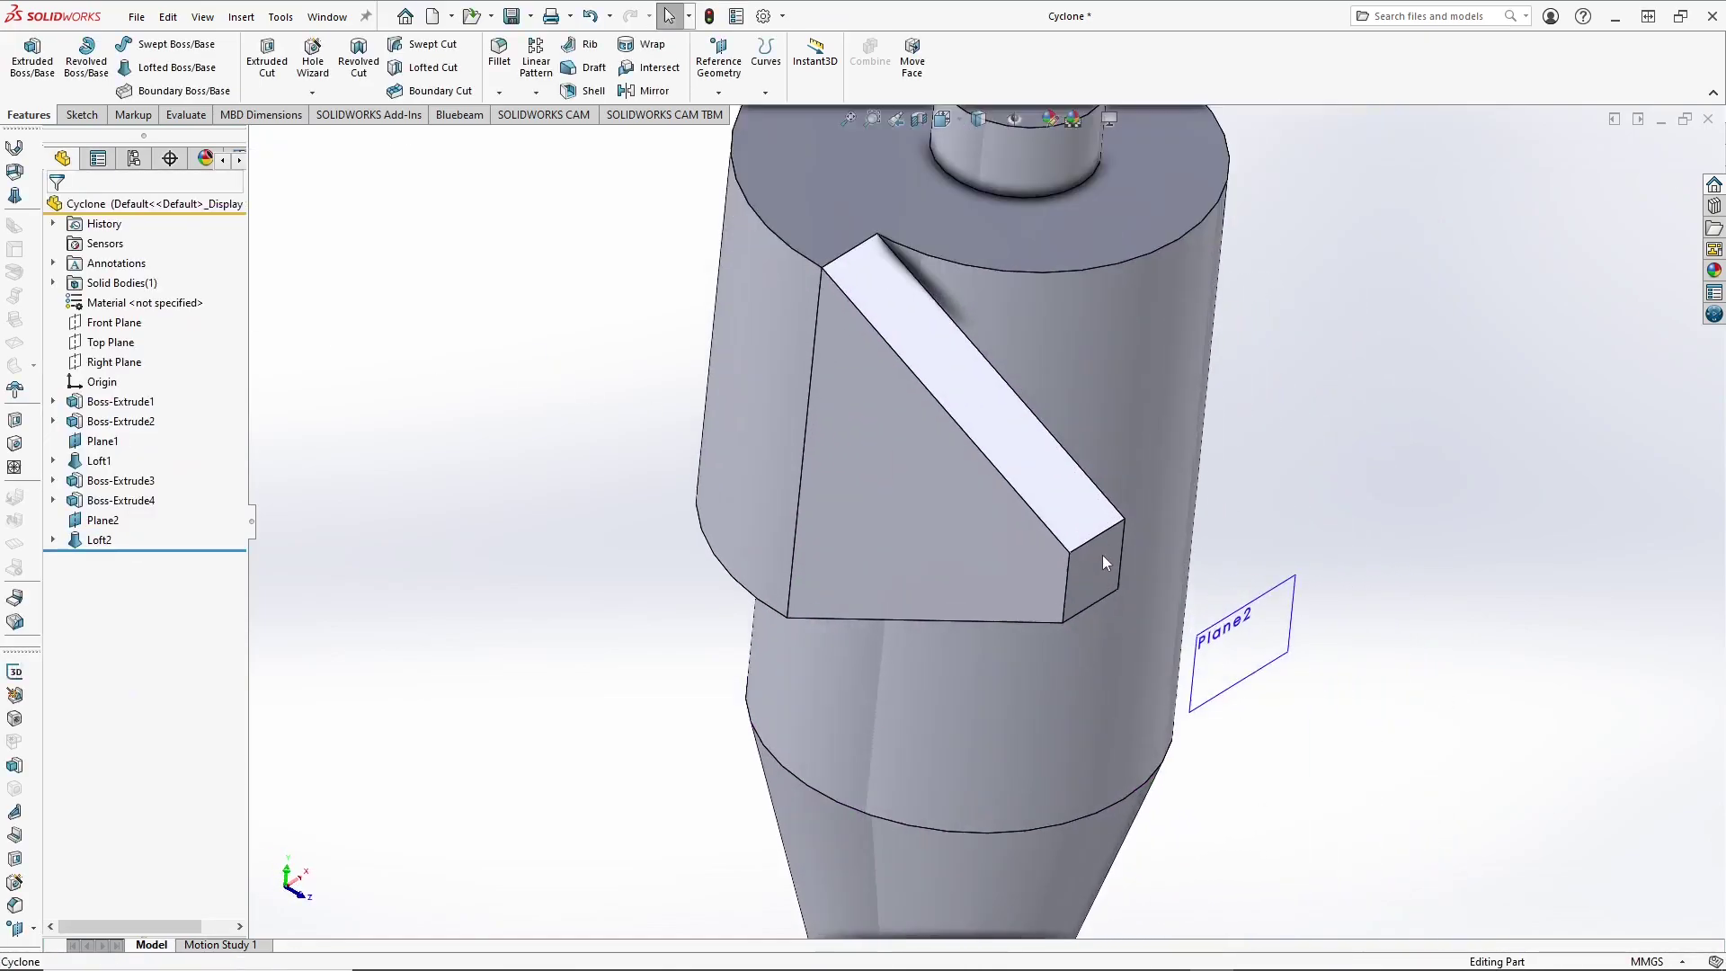
{"action": "left_click", "coordinate": [1103, 557]}
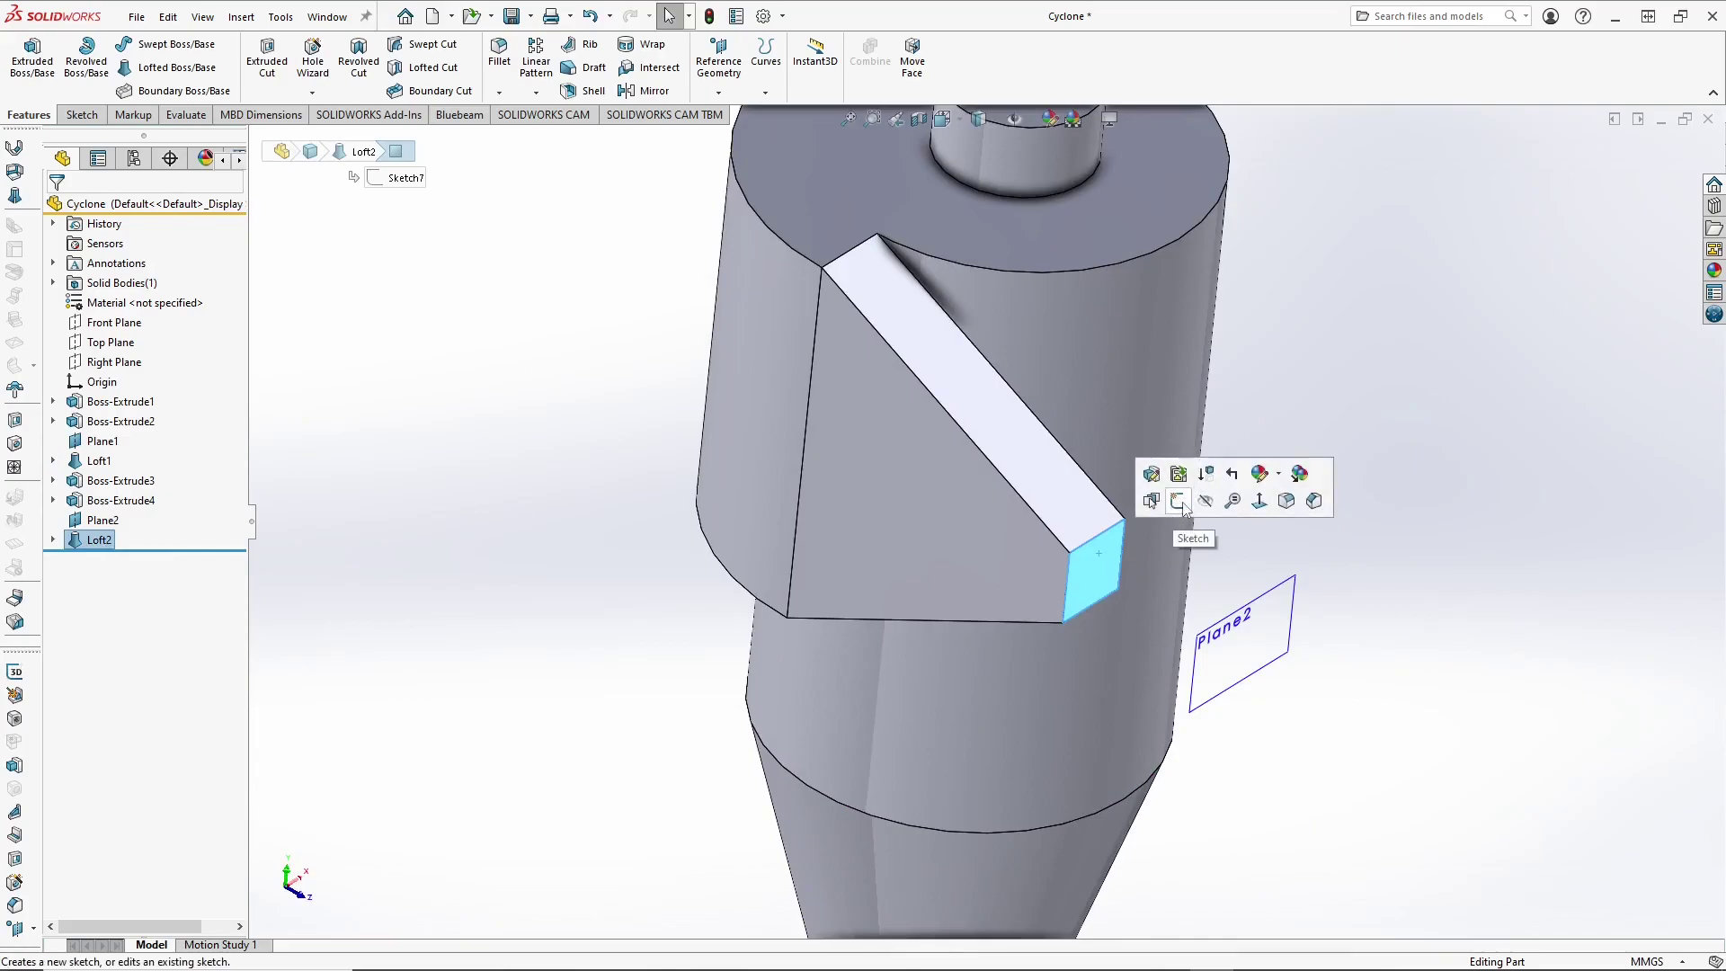
{"action": "left_click", "coordinate": [1181, 504]}
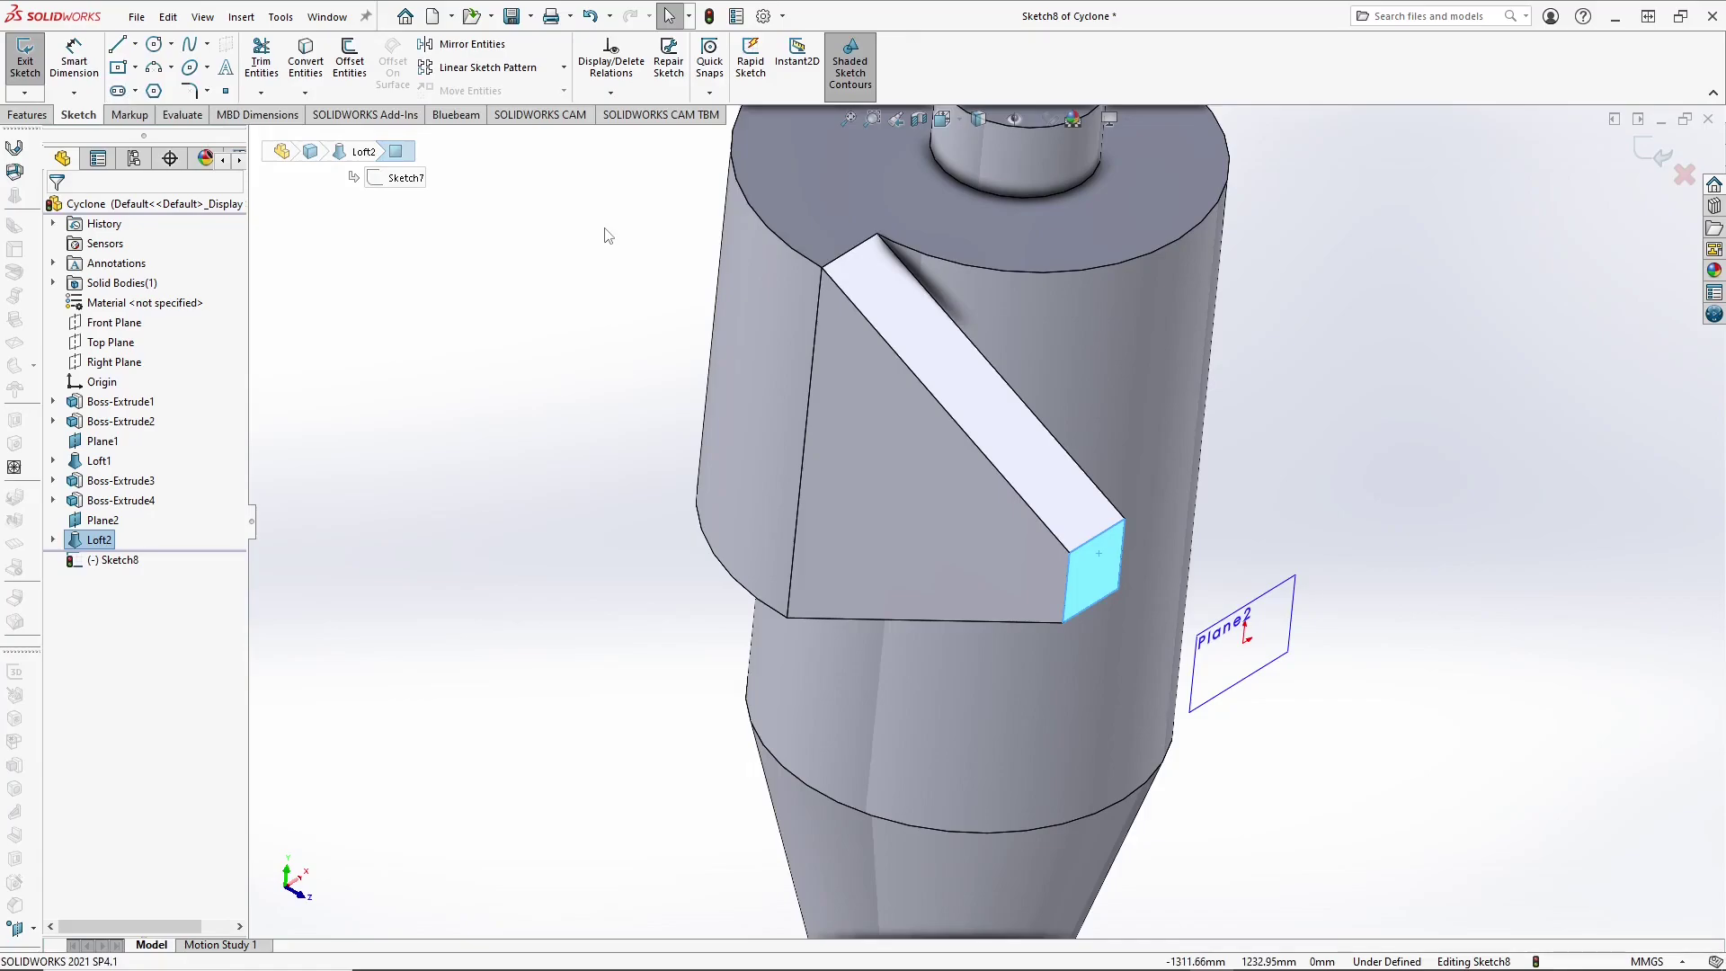
{"action": "left_click", "coordinate": [1684, 177]}
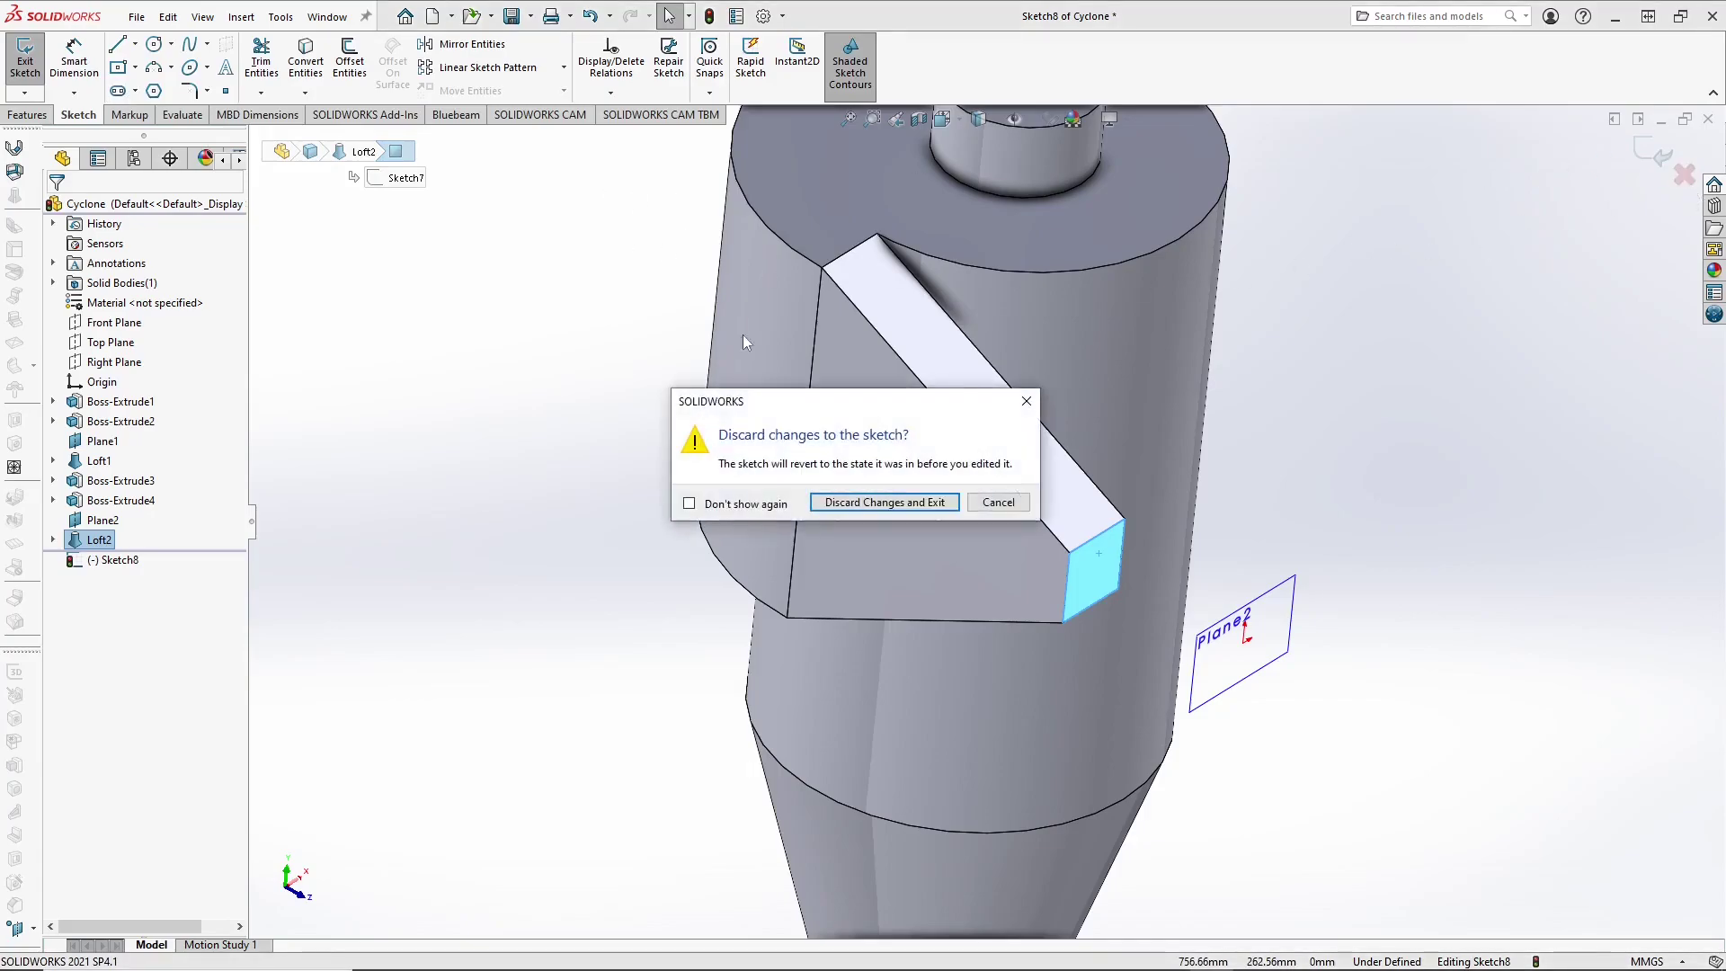
{"action": "left_click", "coordinate": [864, 506]}
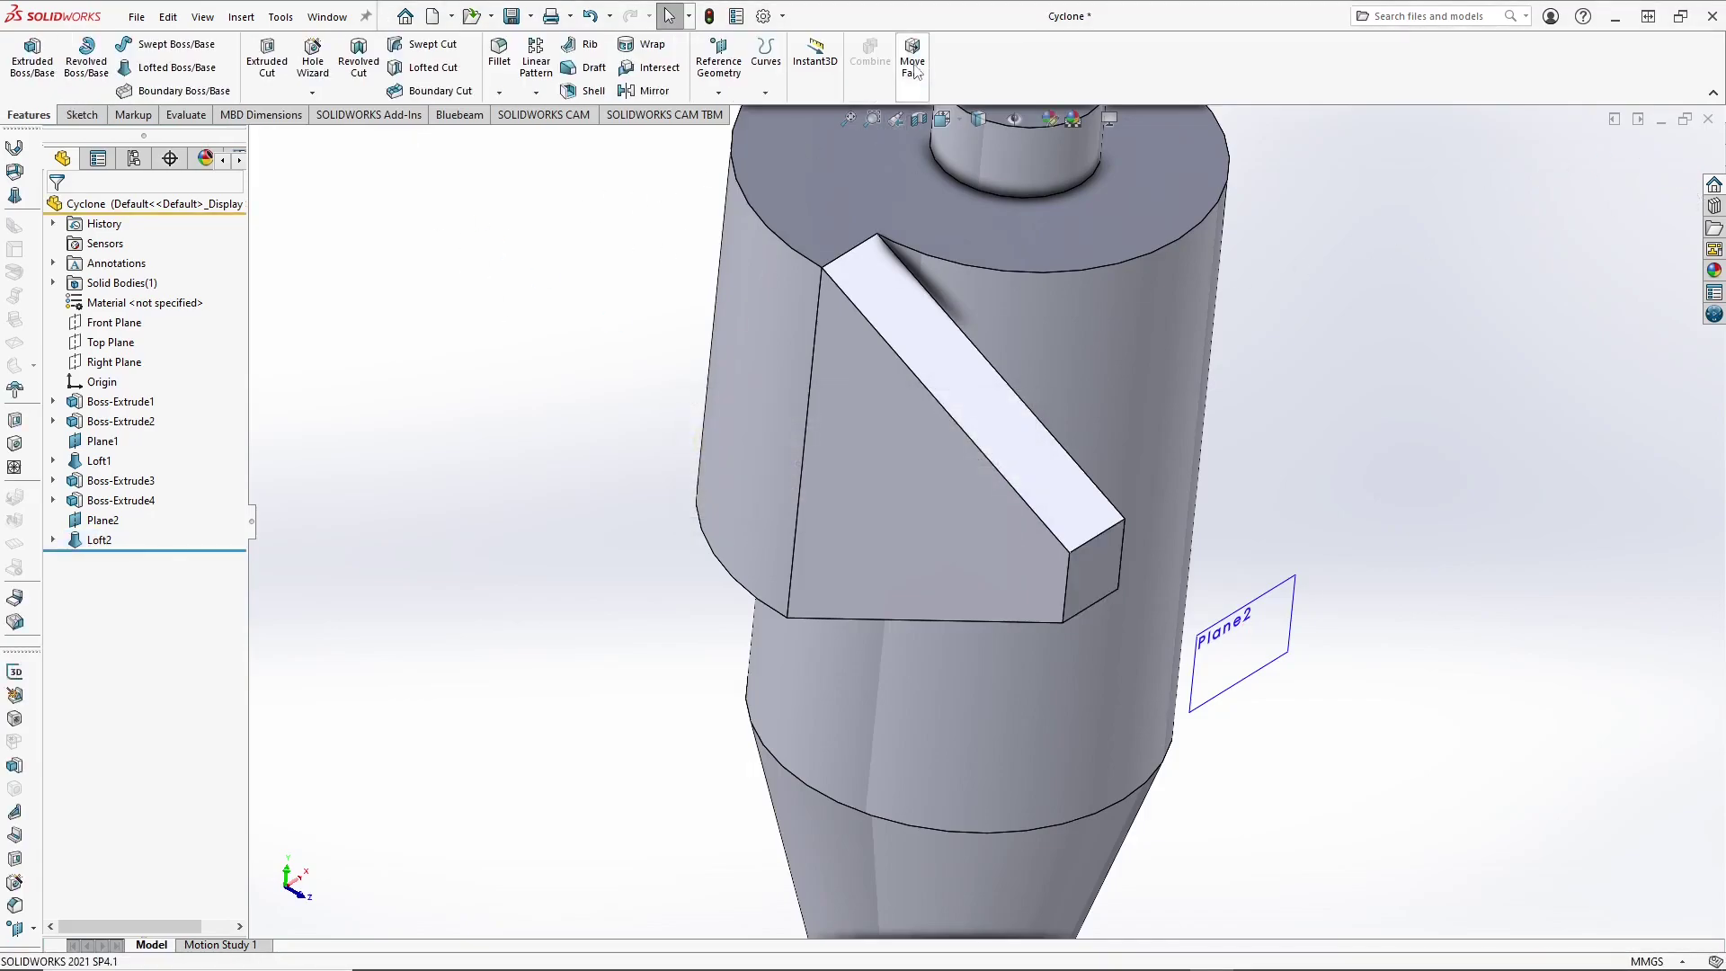
Step: Try to translate the inlet loft's square end face about 43 mm outward along Z with Move Face
{"action": "left_click", "coordinate": [912, 61]}
{"action": "left_click", "coordinate": [1087, 589]}
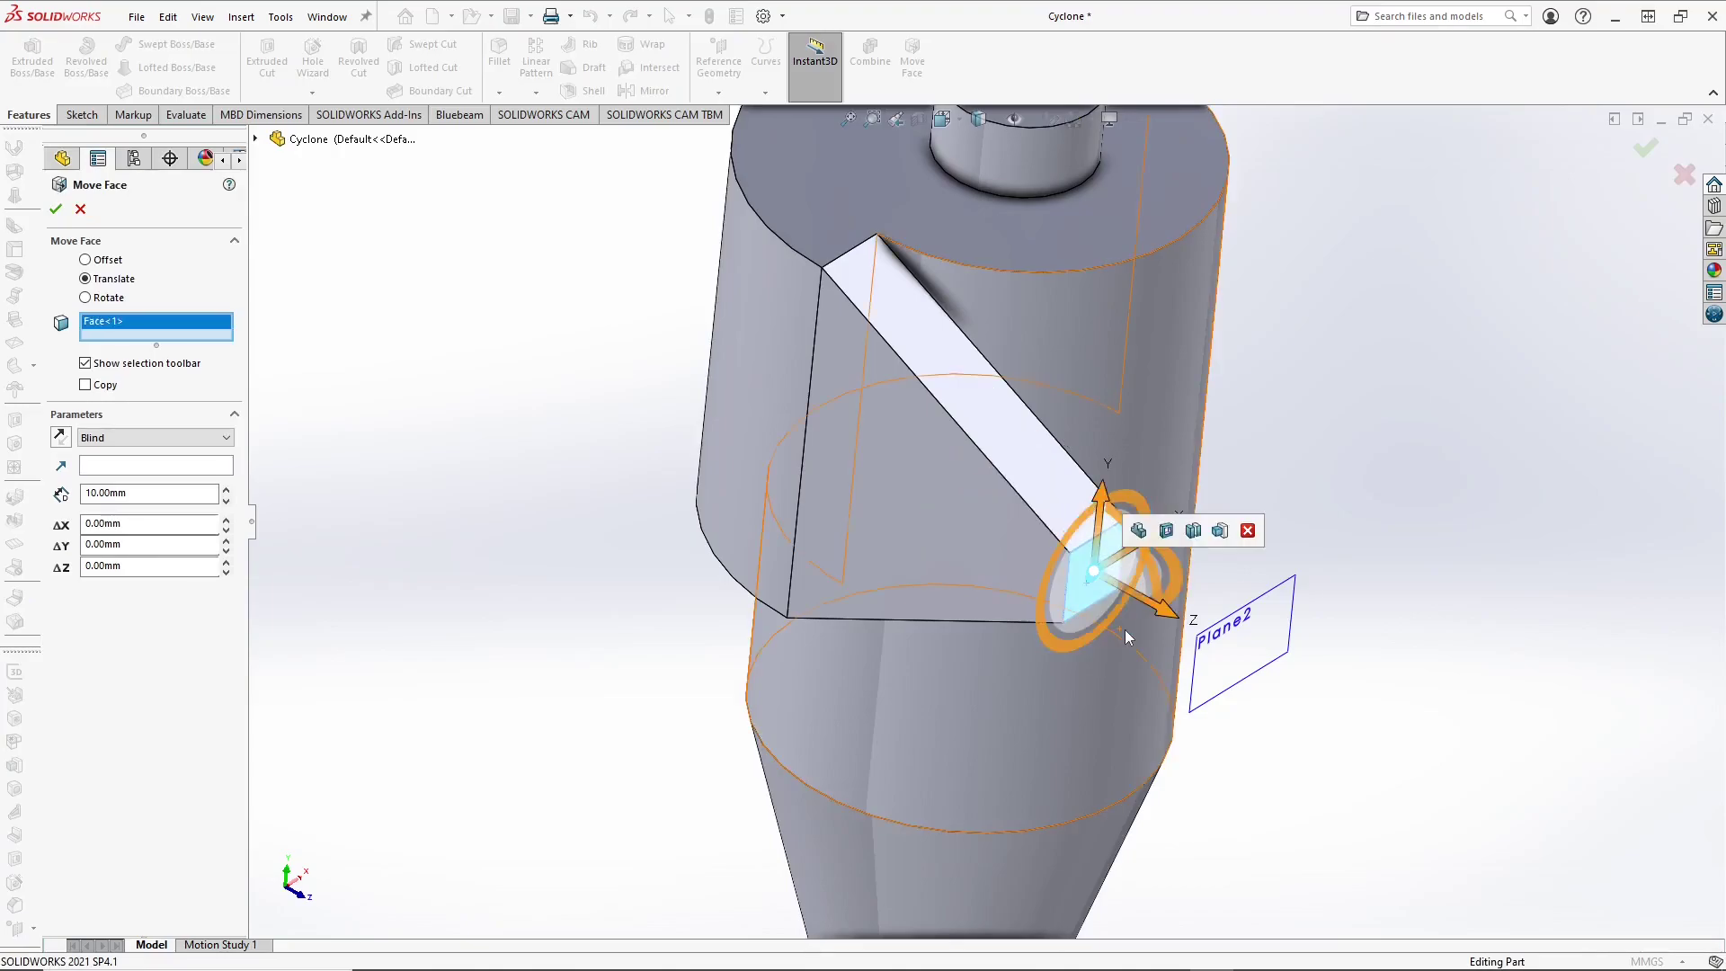
{"action": "left_click_drag", "start_coordinate": [1165, 619], "coordinate": [1205, 628]}
{"action": "scroll", "coordinate": [1068, 654], "scroll_direction": "down", "scroll_amount": 5}
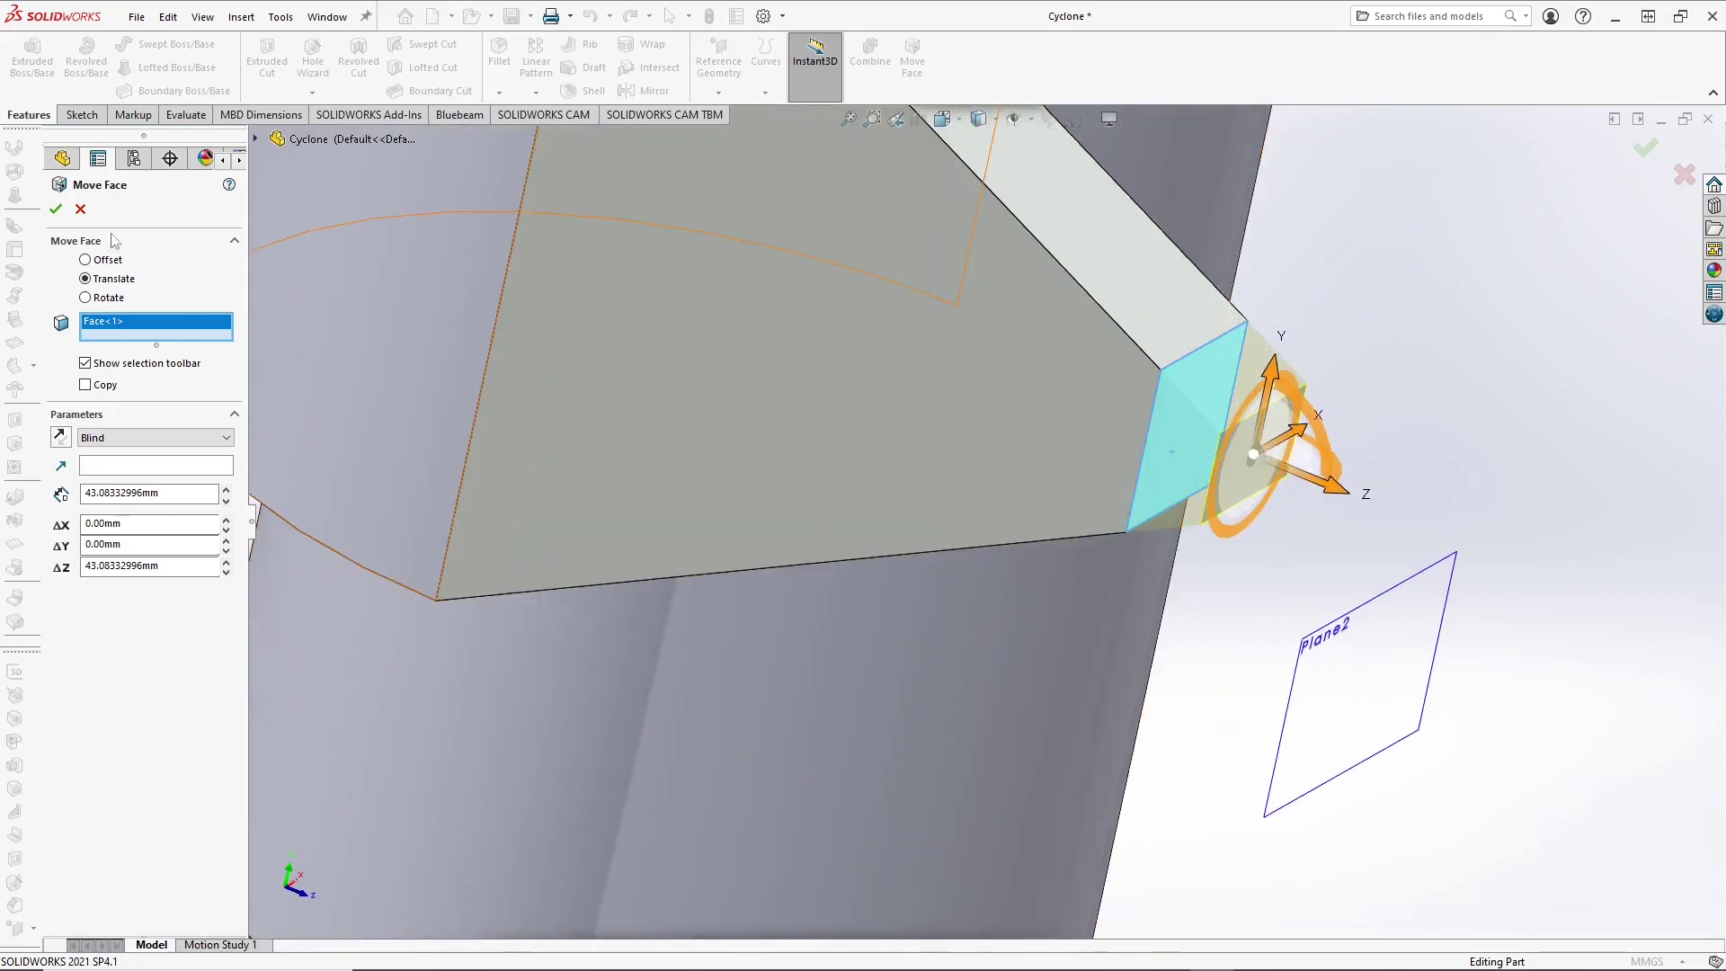
{"action": "left_click", "coordinate": [80, 210]}
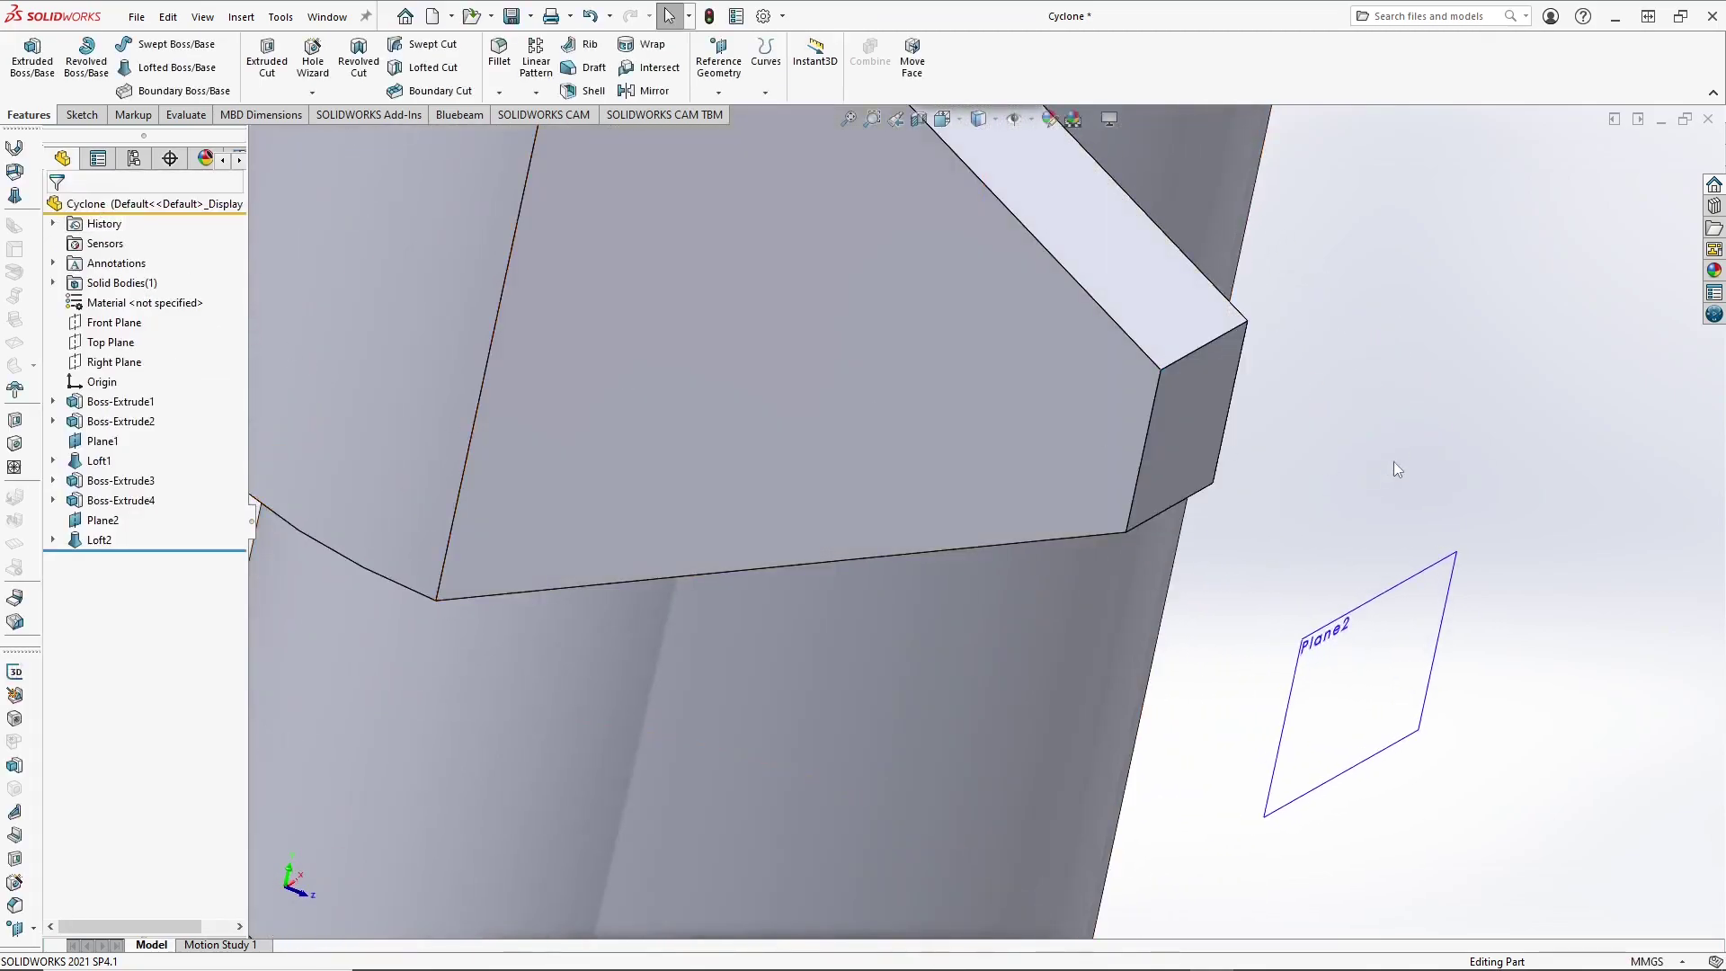
Step: Sketch the converted outline of the inlet duct's square end face and extrude it 100 mm outward, merging the result
{"action": "left_click", "coordinate": [1178, 401]}
{"action": "left_click", "coordinate": [1339, 319]}
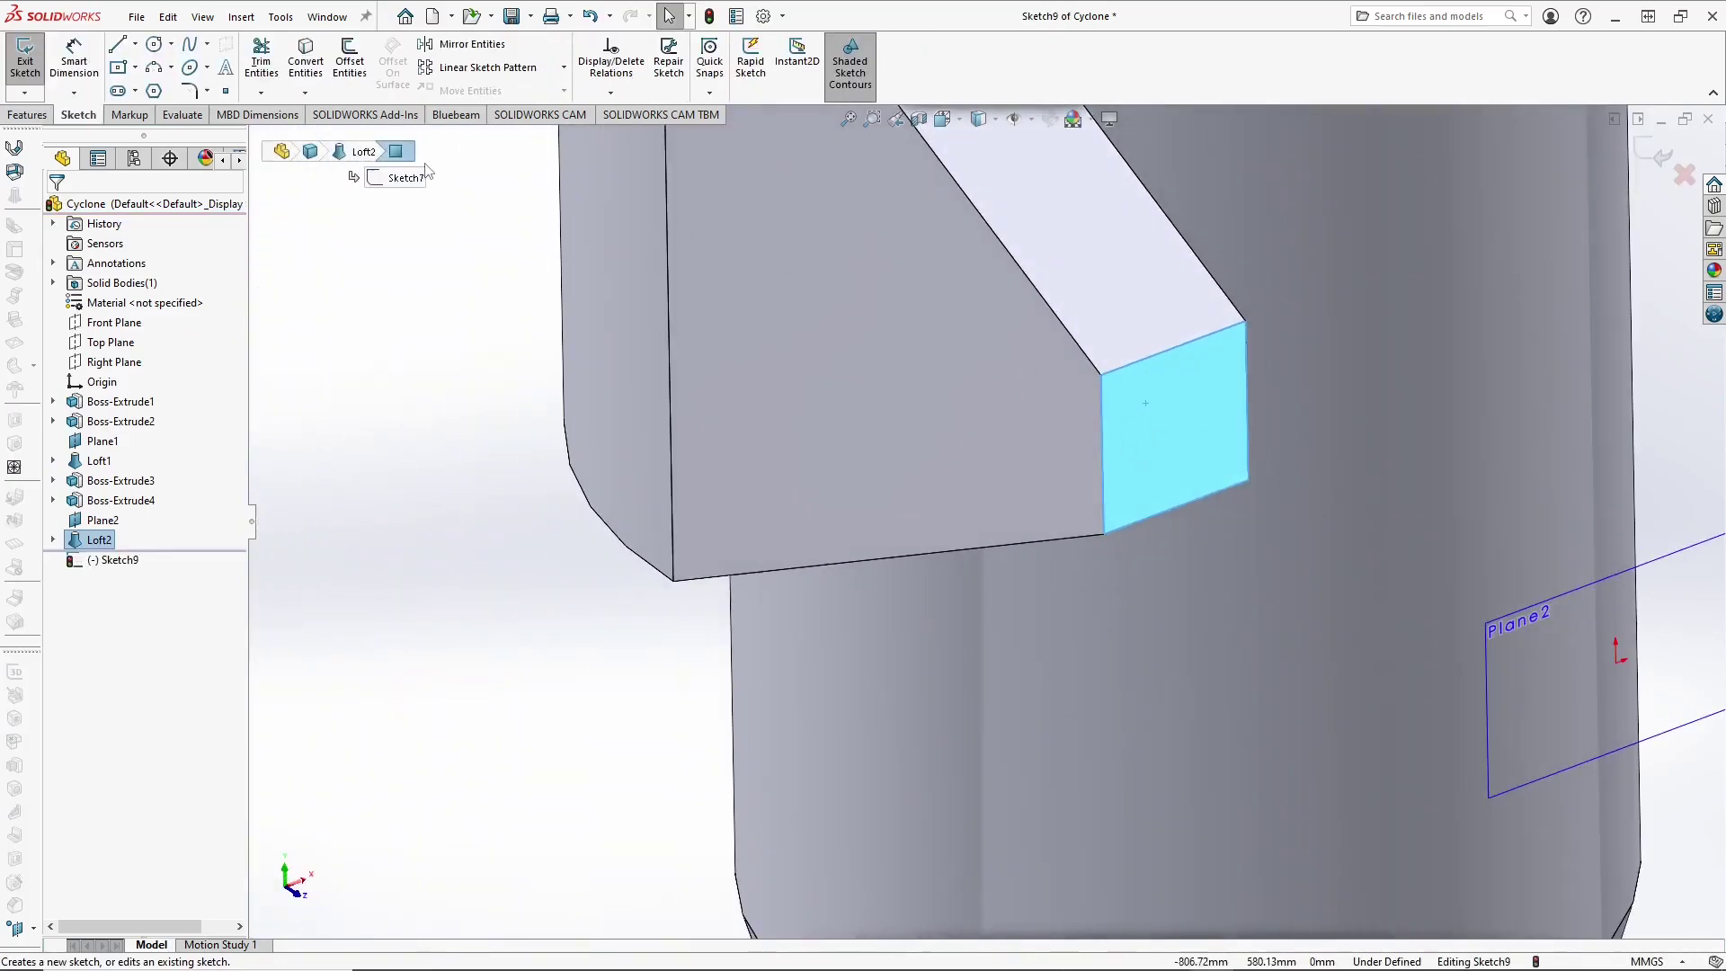
{"action": "left_click", "coordinate": [306, 61]}
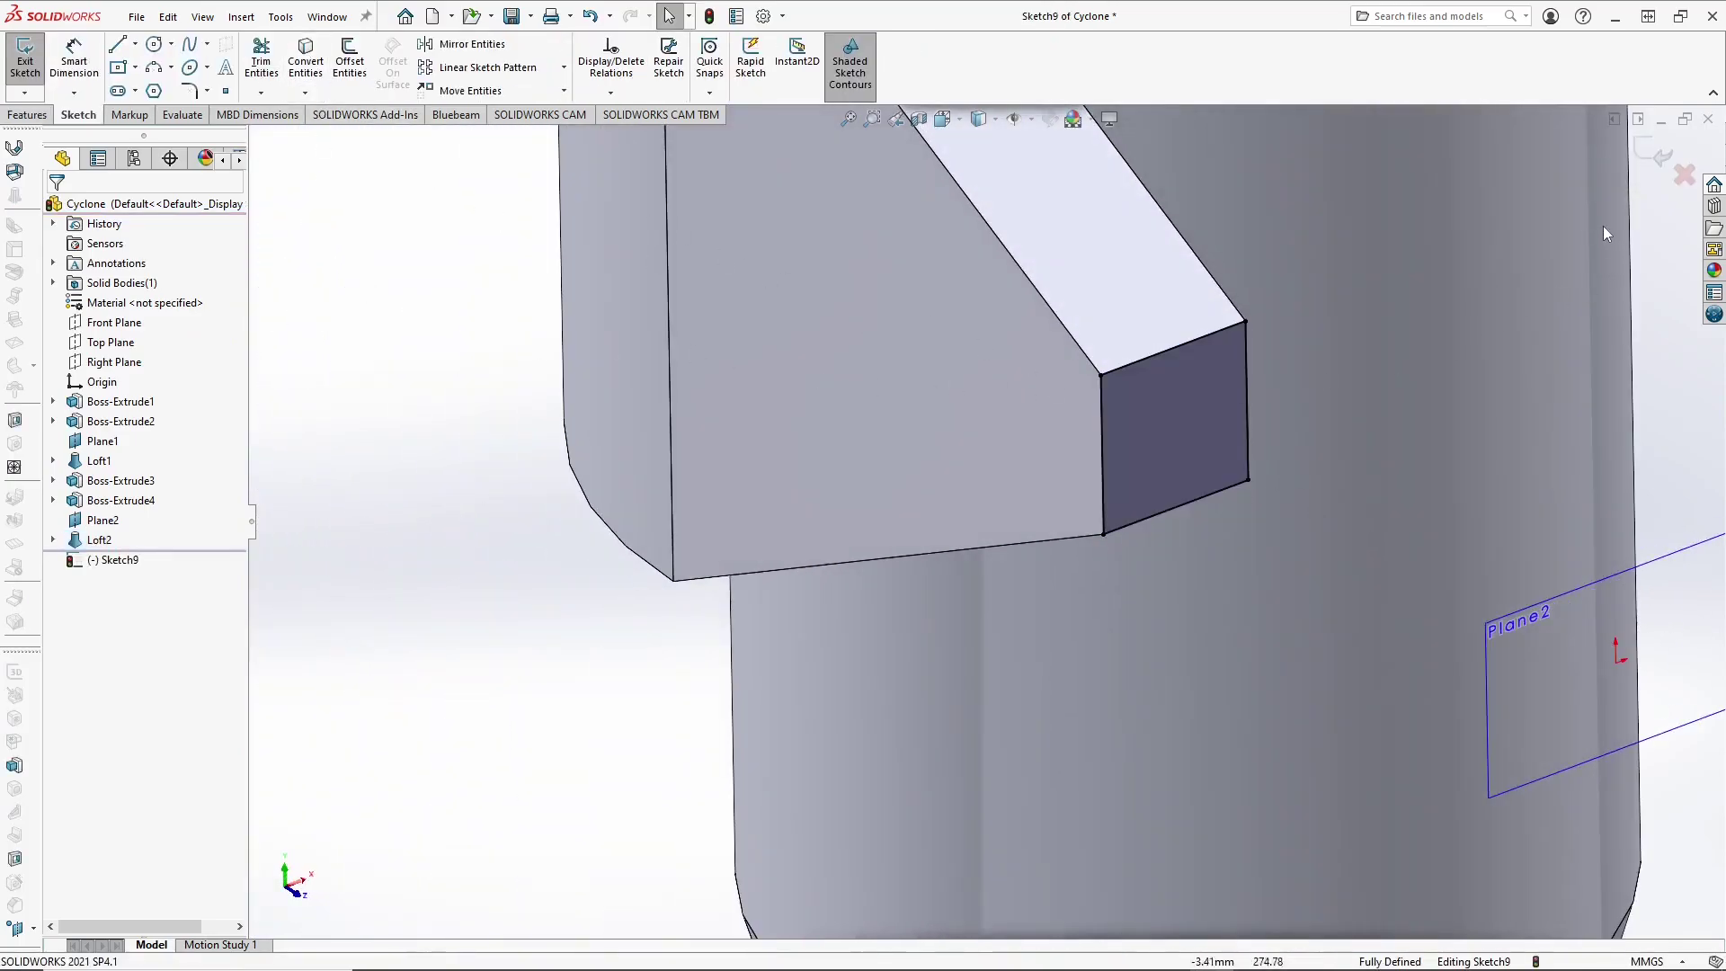
{"action": "left_click", "coordinate": [1662, 155]}
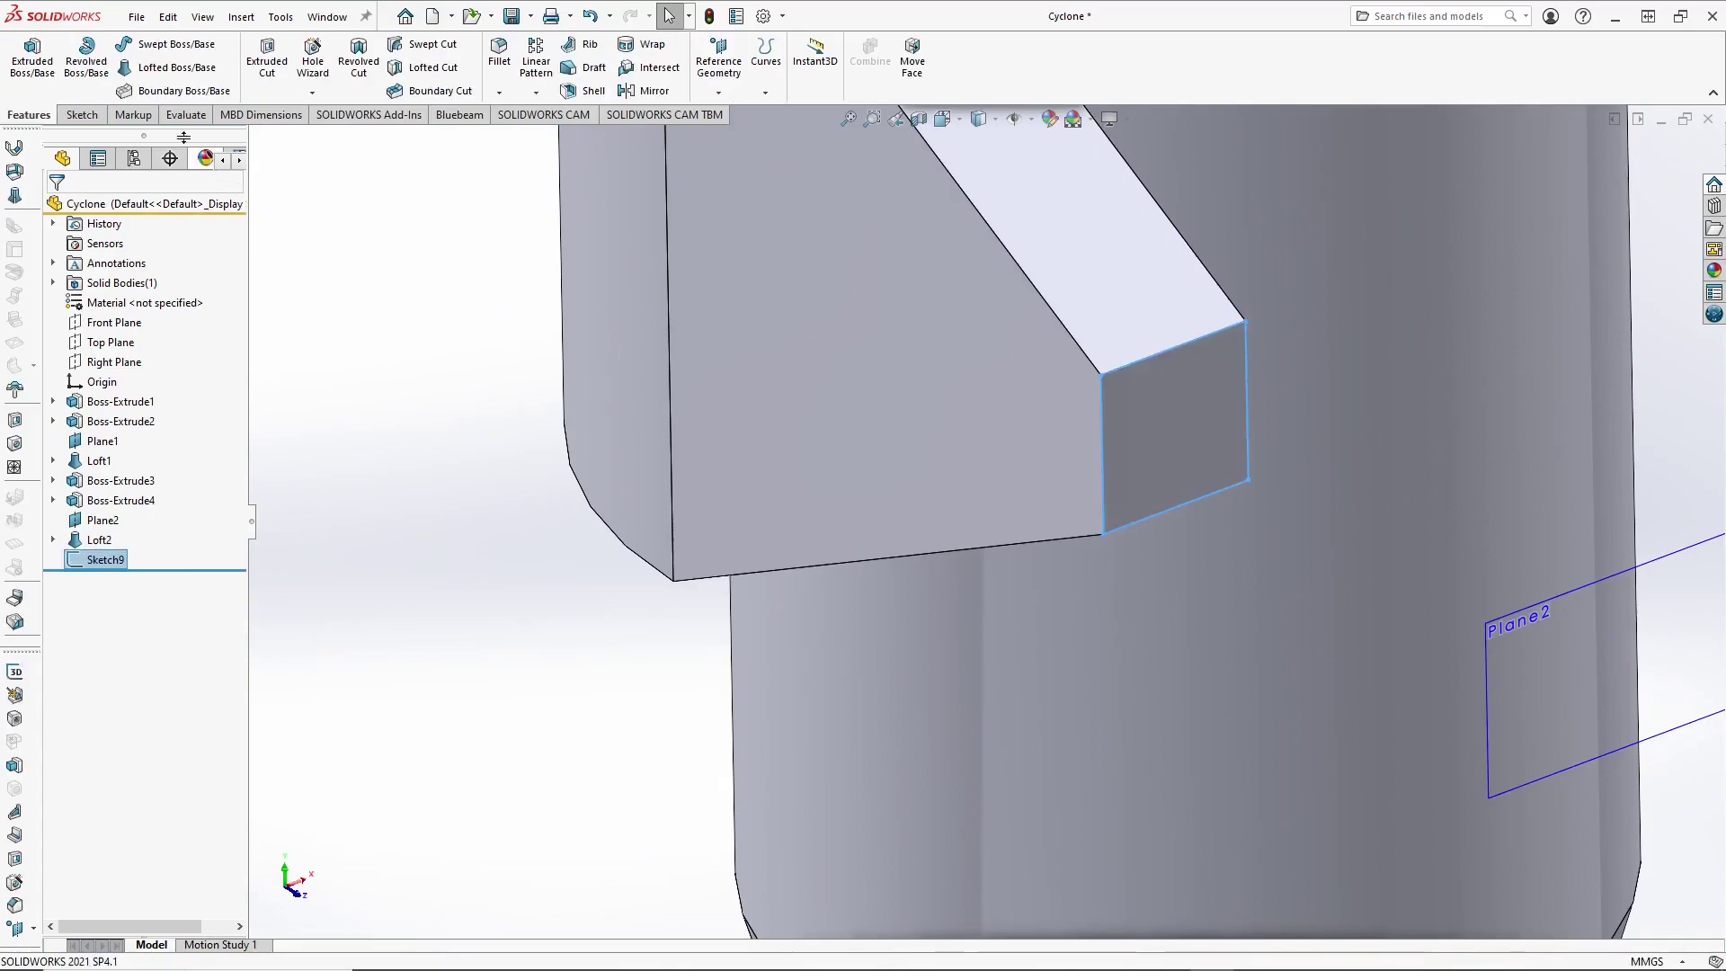
{"action": "left_click", "coordinate": [32, 58]}
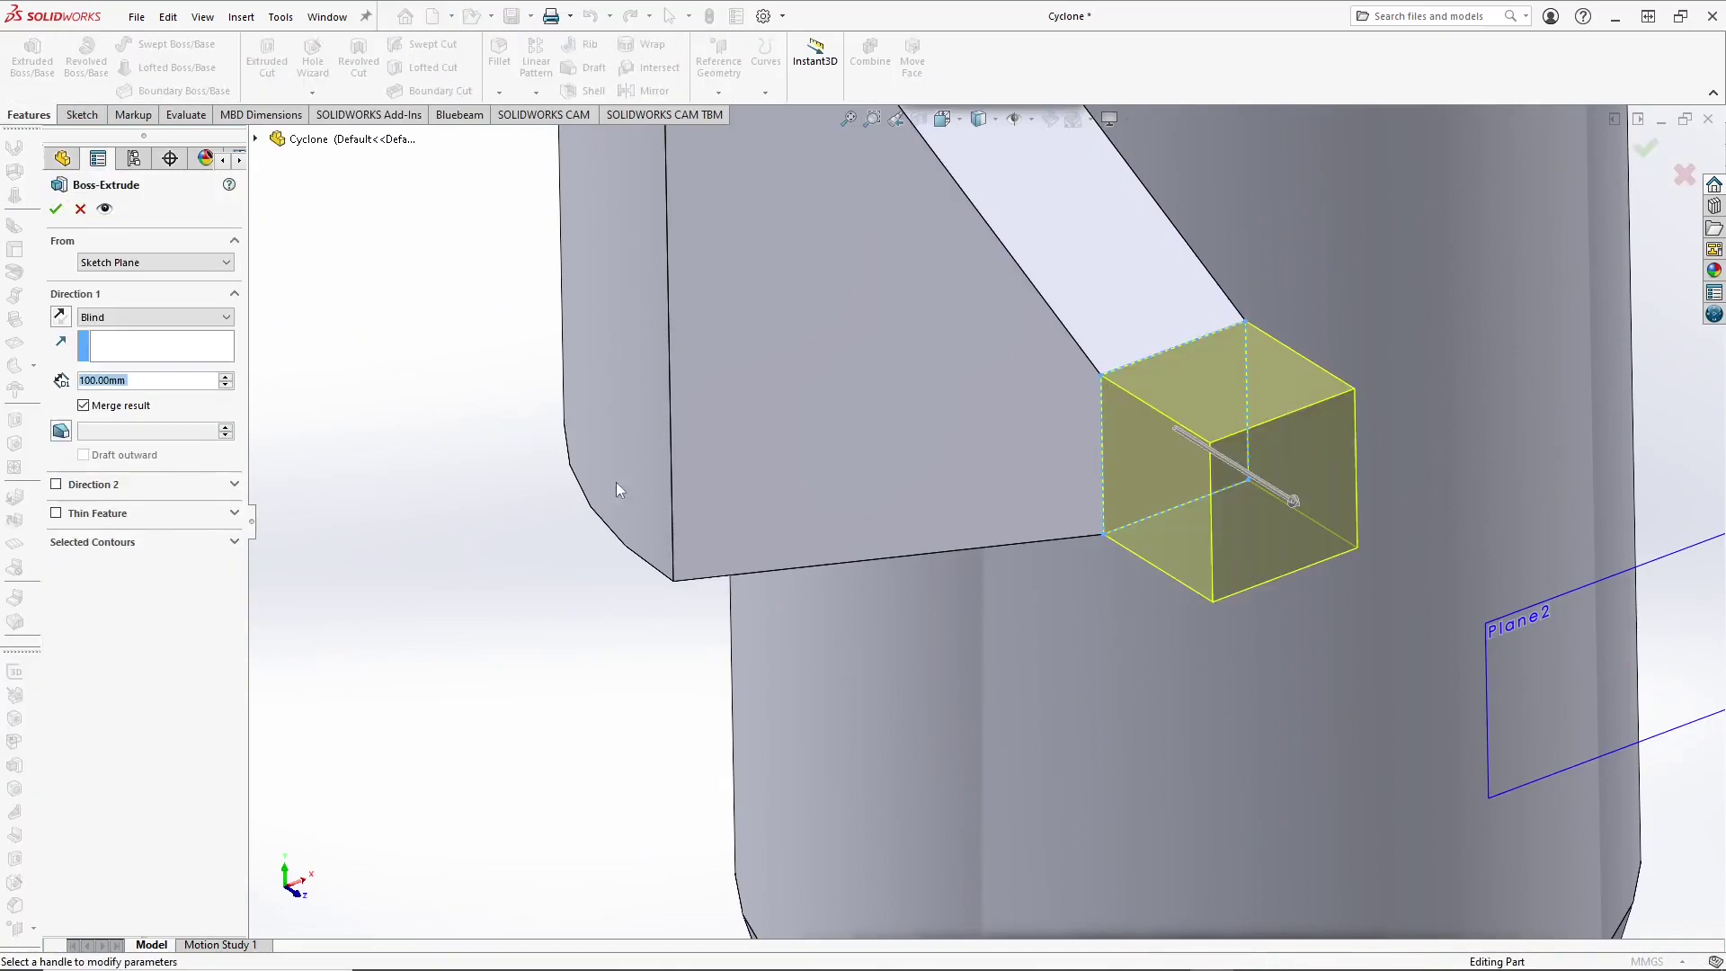
{"action": "left_click", "coordinate": [55, 208]}
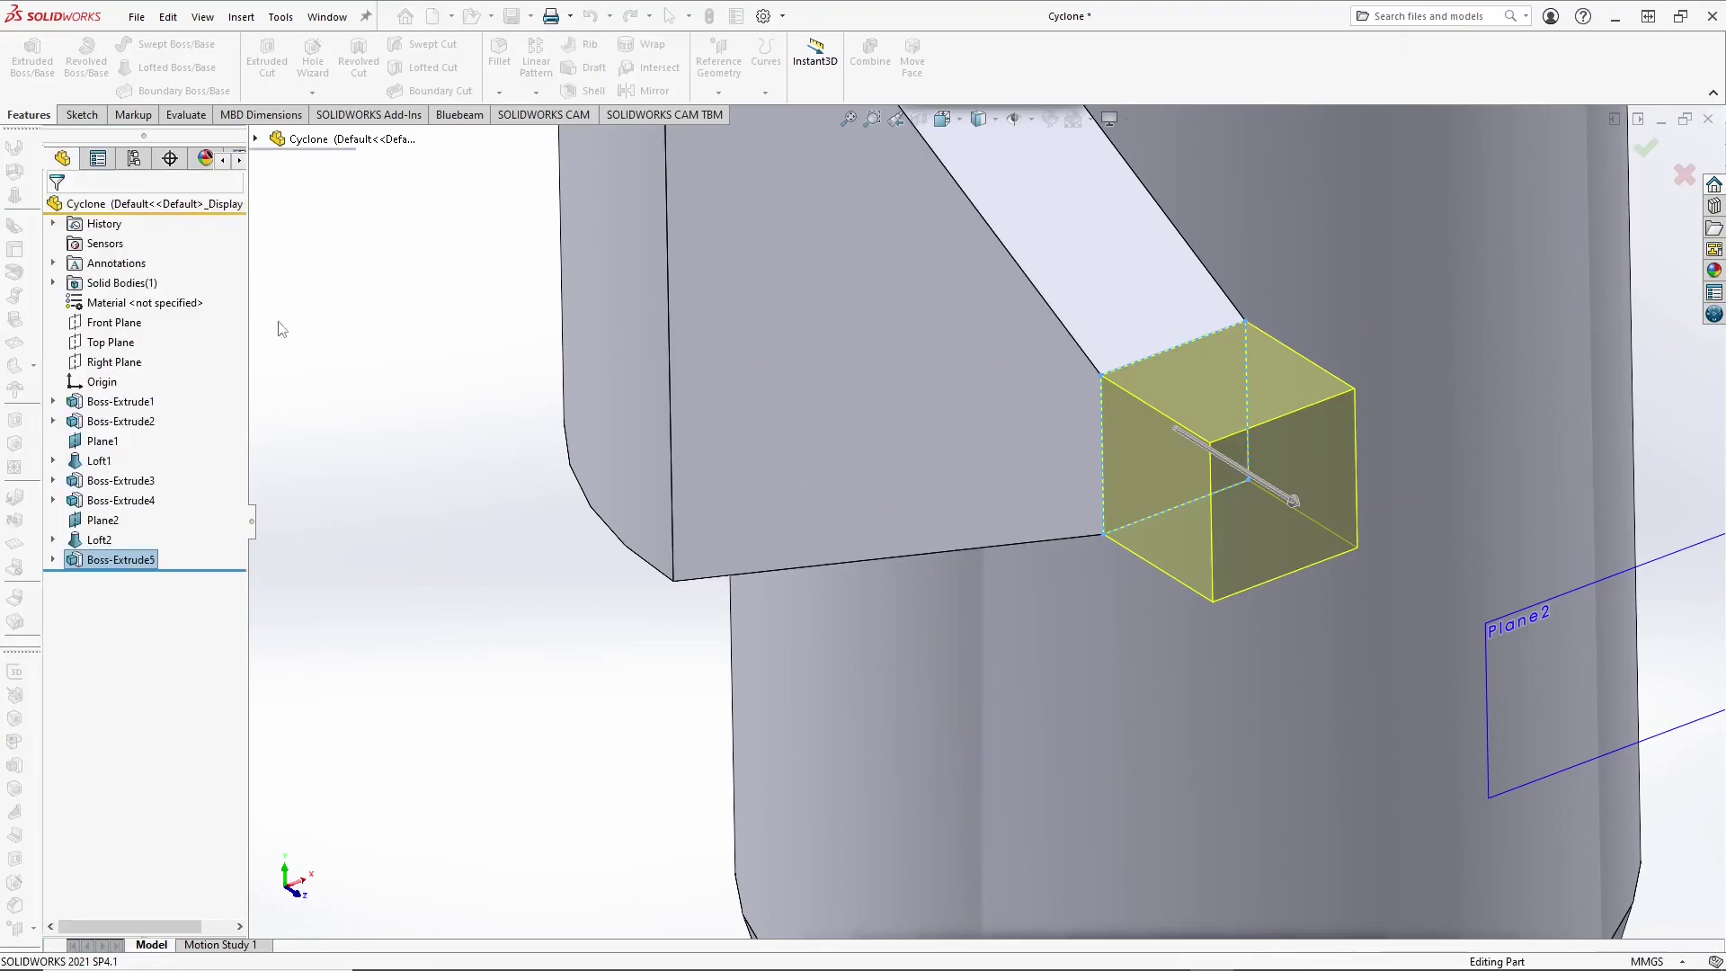
Step: Examine the whole cyclone from several sides, including the extended inlet duct and the top outlet
{"action": "key", "text": "f"}
{"action": "middle_click_drag", "start_coordinate": [1001, 505], "coordinate": [756, 471]}
{"action": "scroll", "coordinate": [1106, 445], "scroll_direction": "up", "scroll_amount": 3}
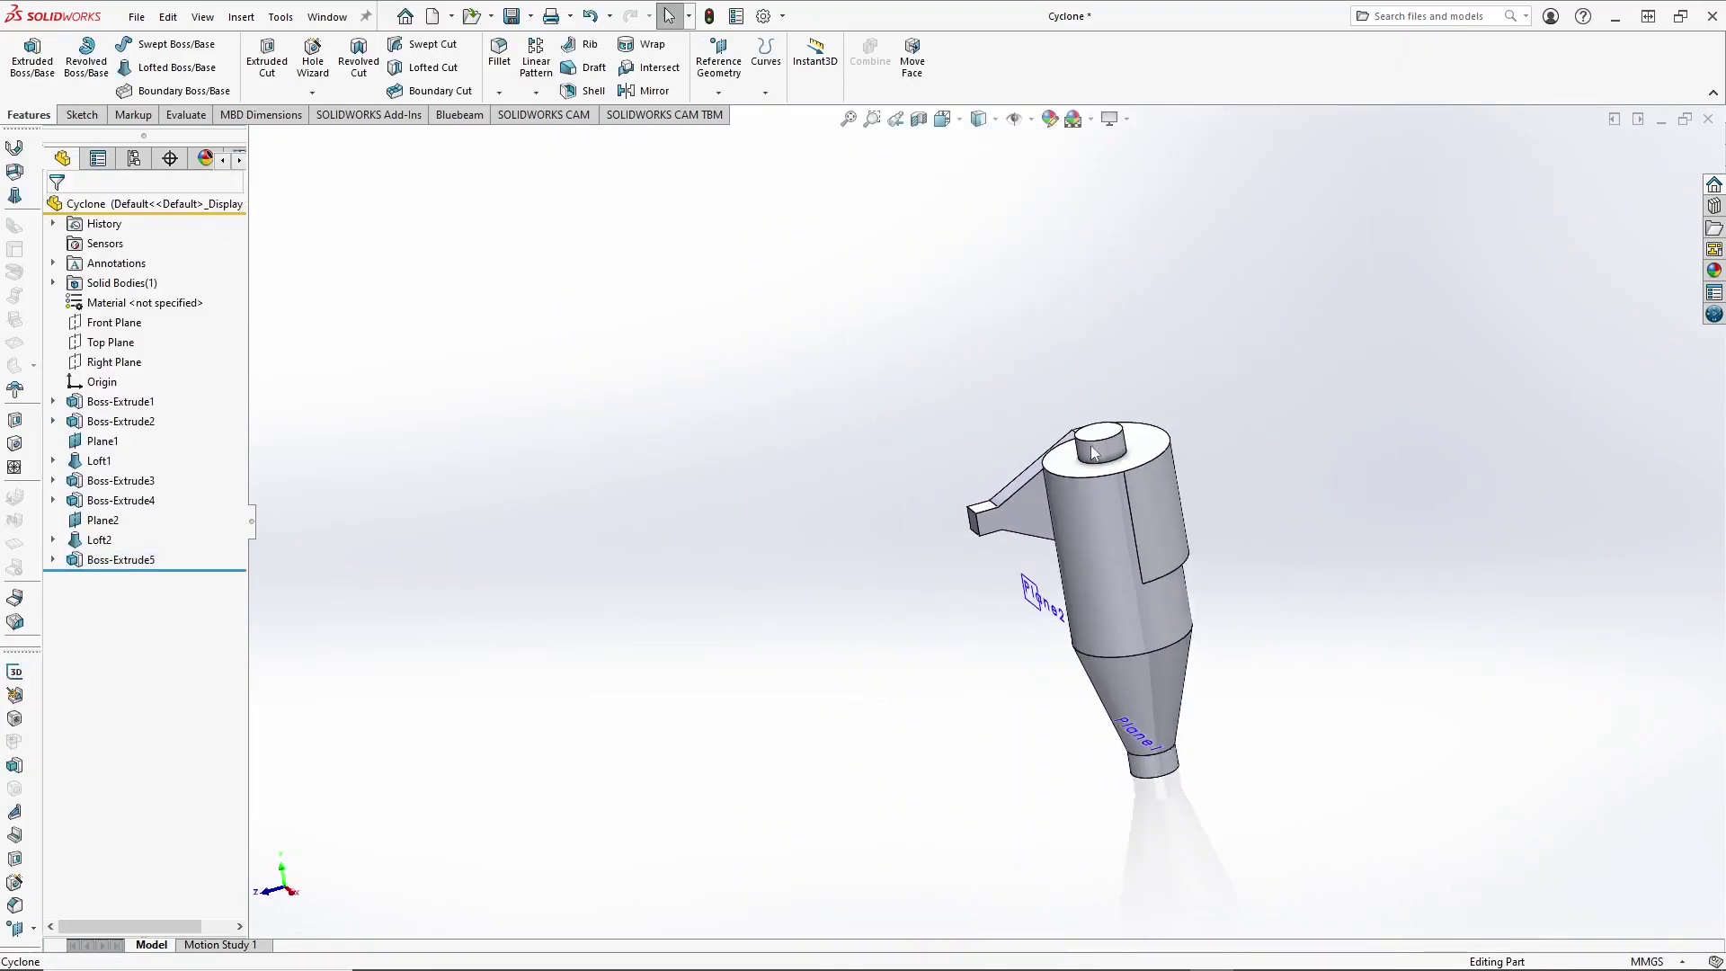
{"action": "scroll", "coordinate": [1100, 600], "scroll_direction": "down", "scroll_amount": 5}
{"action": "middle_click_drag", "start_coordinate": [1101, 601], "coordinate": [1164, 603]}
{"action": "scroll", "coordinate": [1164, 602], "scroll_direction": "up", "scroll_amount": 2}
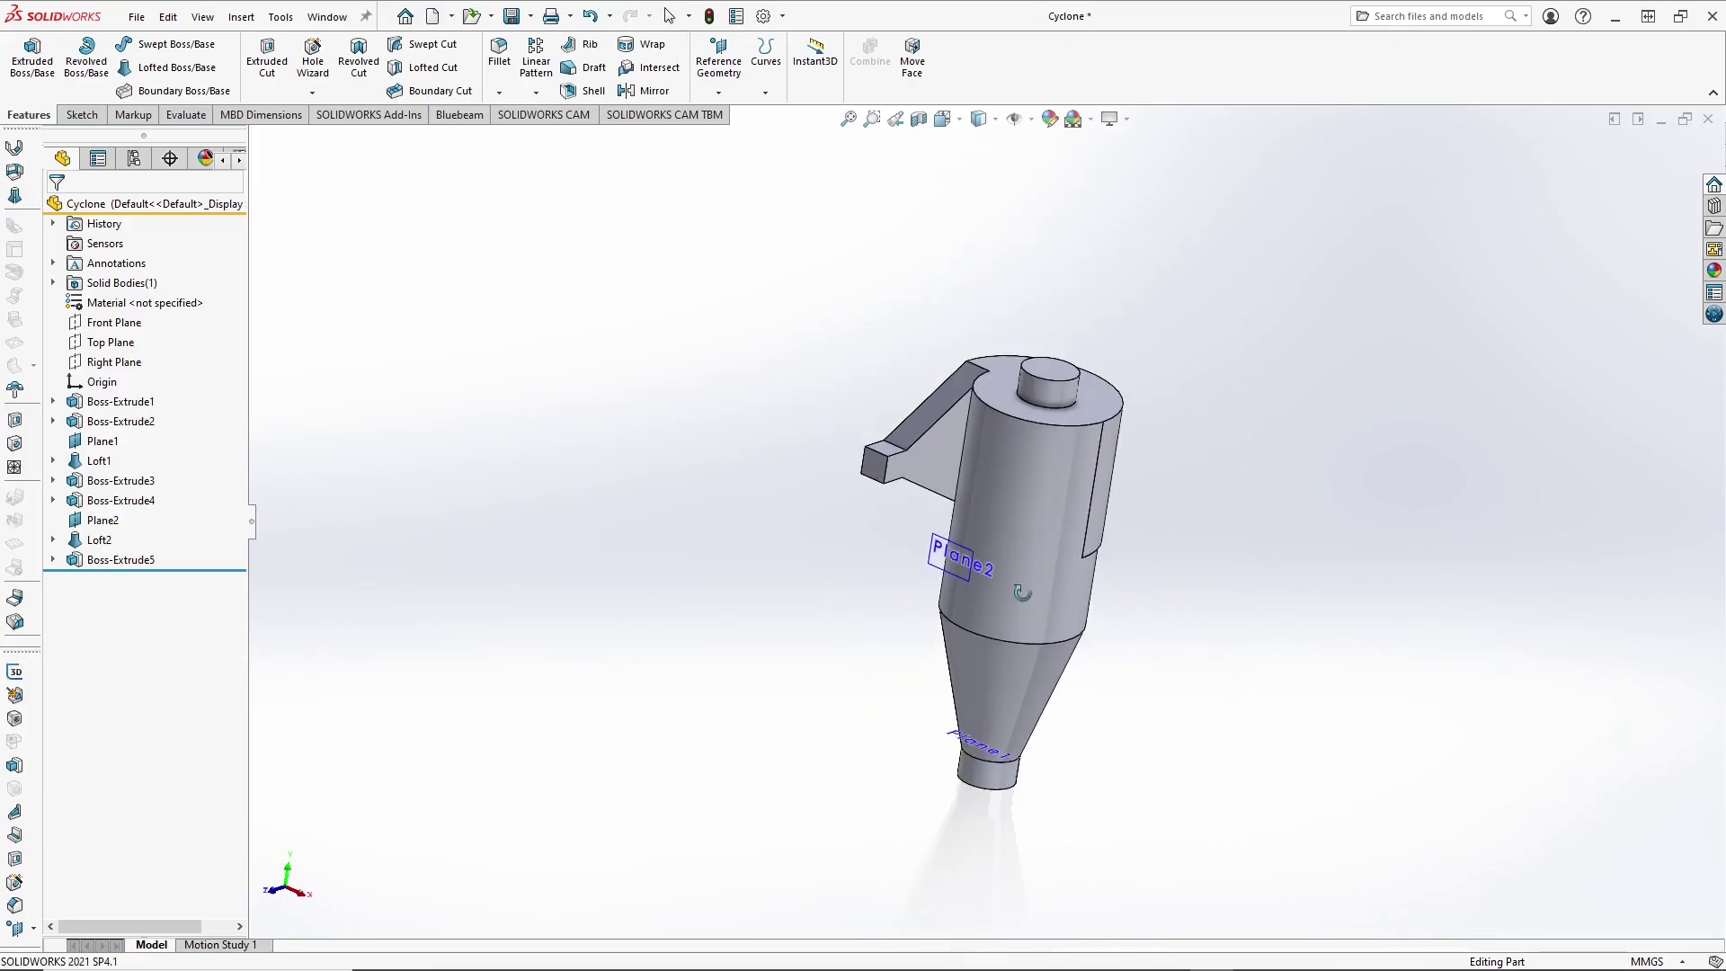
{"action": "middle_click_drag", "start_coordinate": [1022, 592], "coordinate": [1168, 579]}
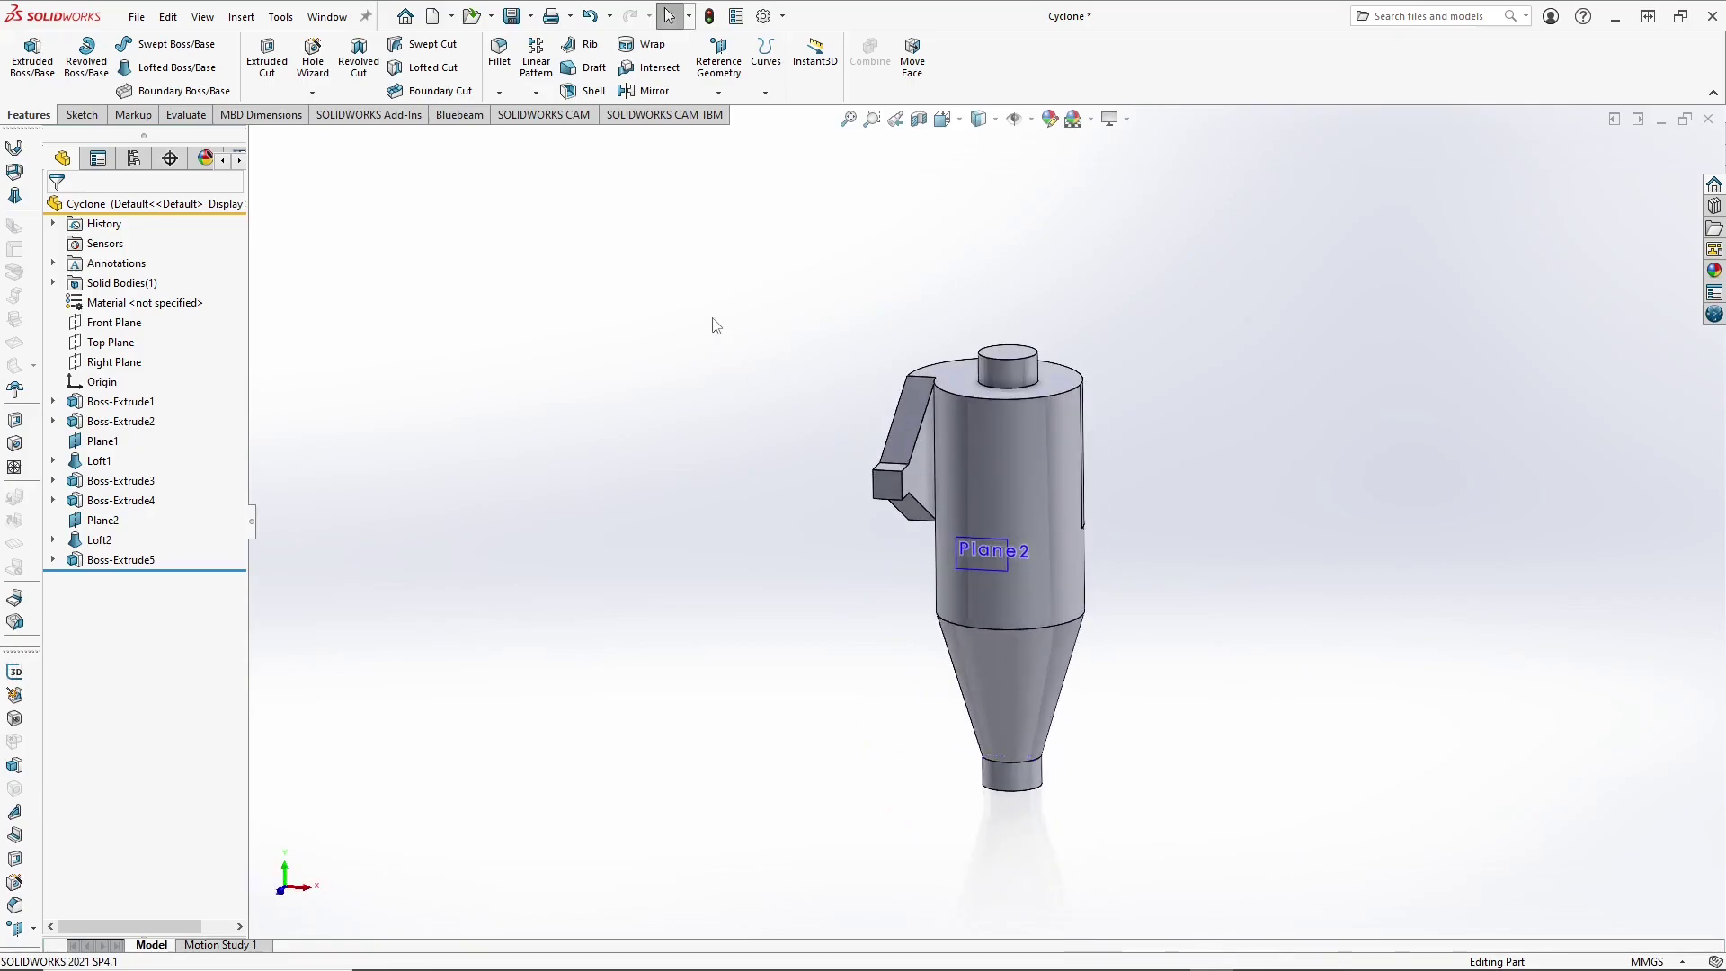
{"action": "scroll", "coordinate": [653, 271], "scroll_direction": "up", "scroll_amount": 2}
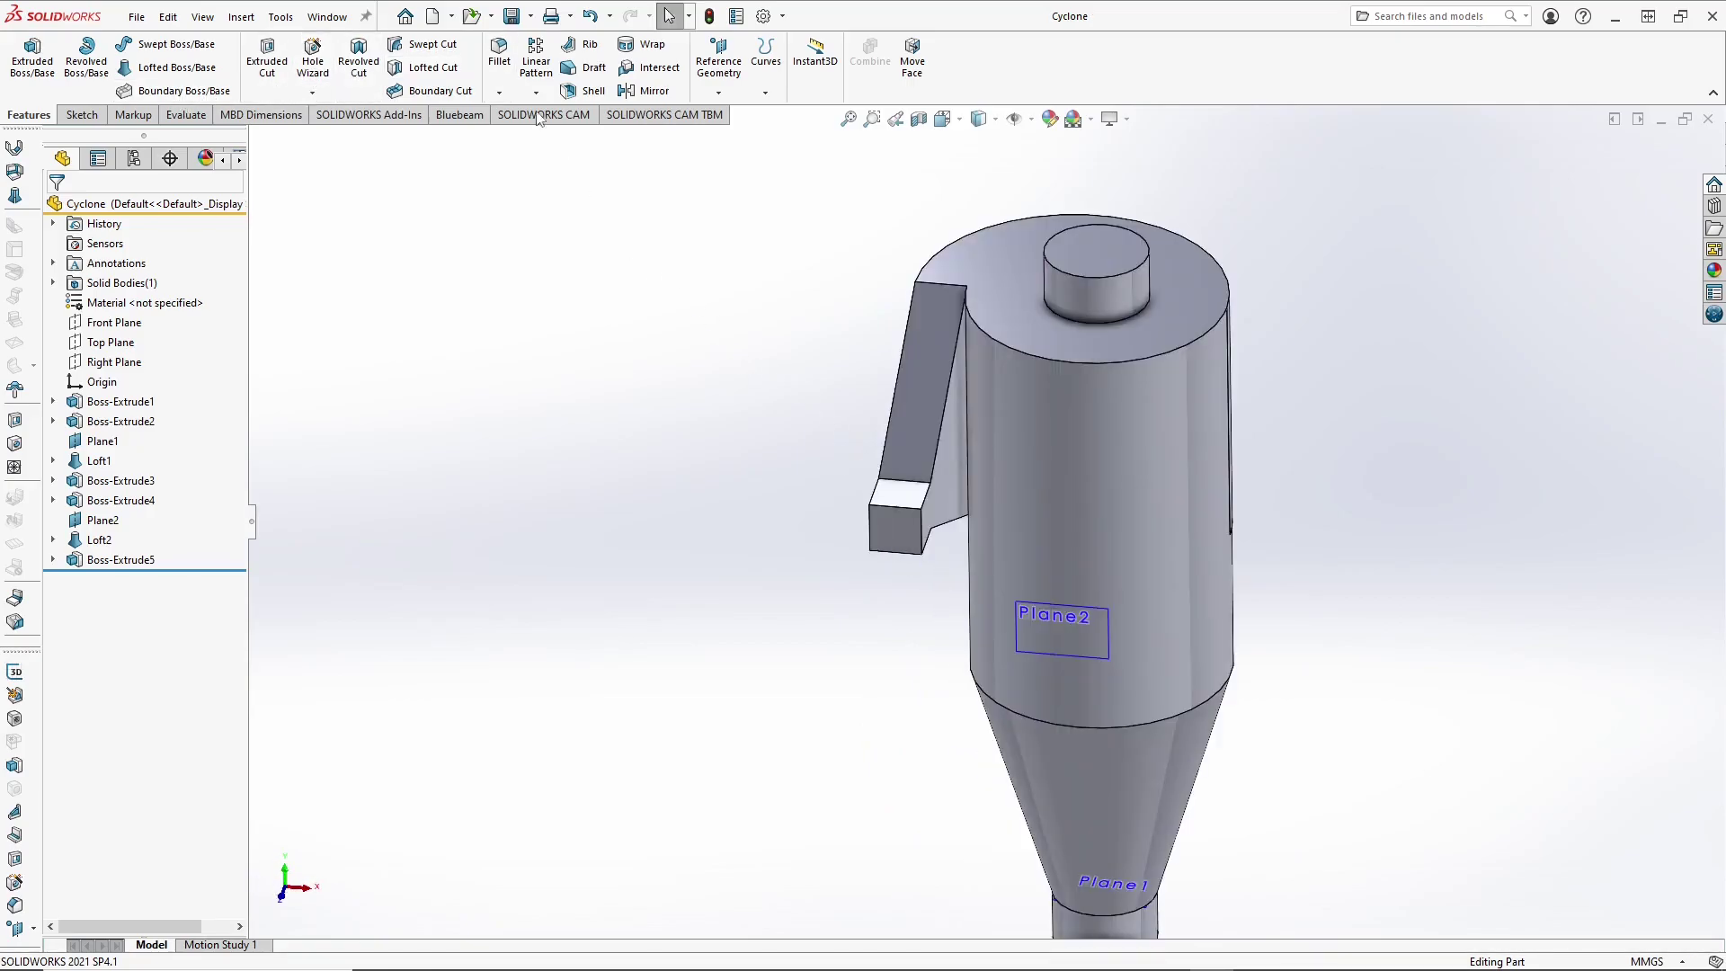
Step: Shell the body outward with a 1 mm thickness, removing the top outlet, inlet and bottom outlet end faces
{"action": "left_click", "coordinate": [586, 91]}
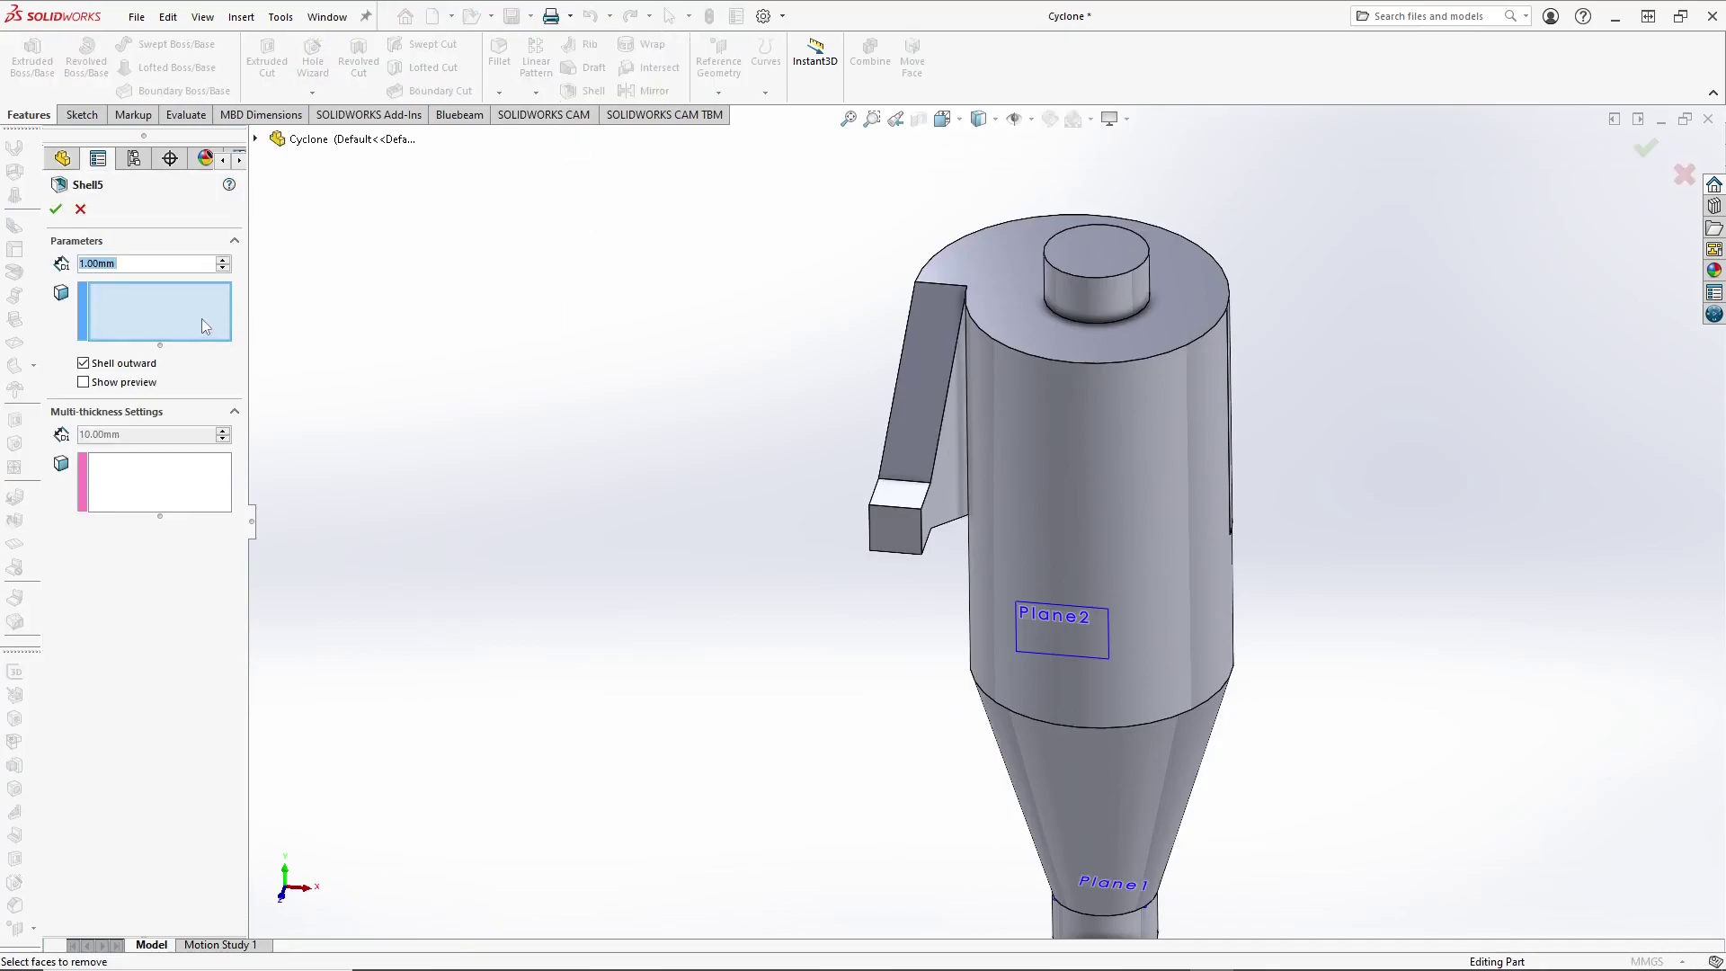
{"action": "scroll", "coordinate": [1205, 261], "scroll_direction": "up", "scroll_amount": 3}
{"action": "left_click", "coordinate": [1020, 297]}
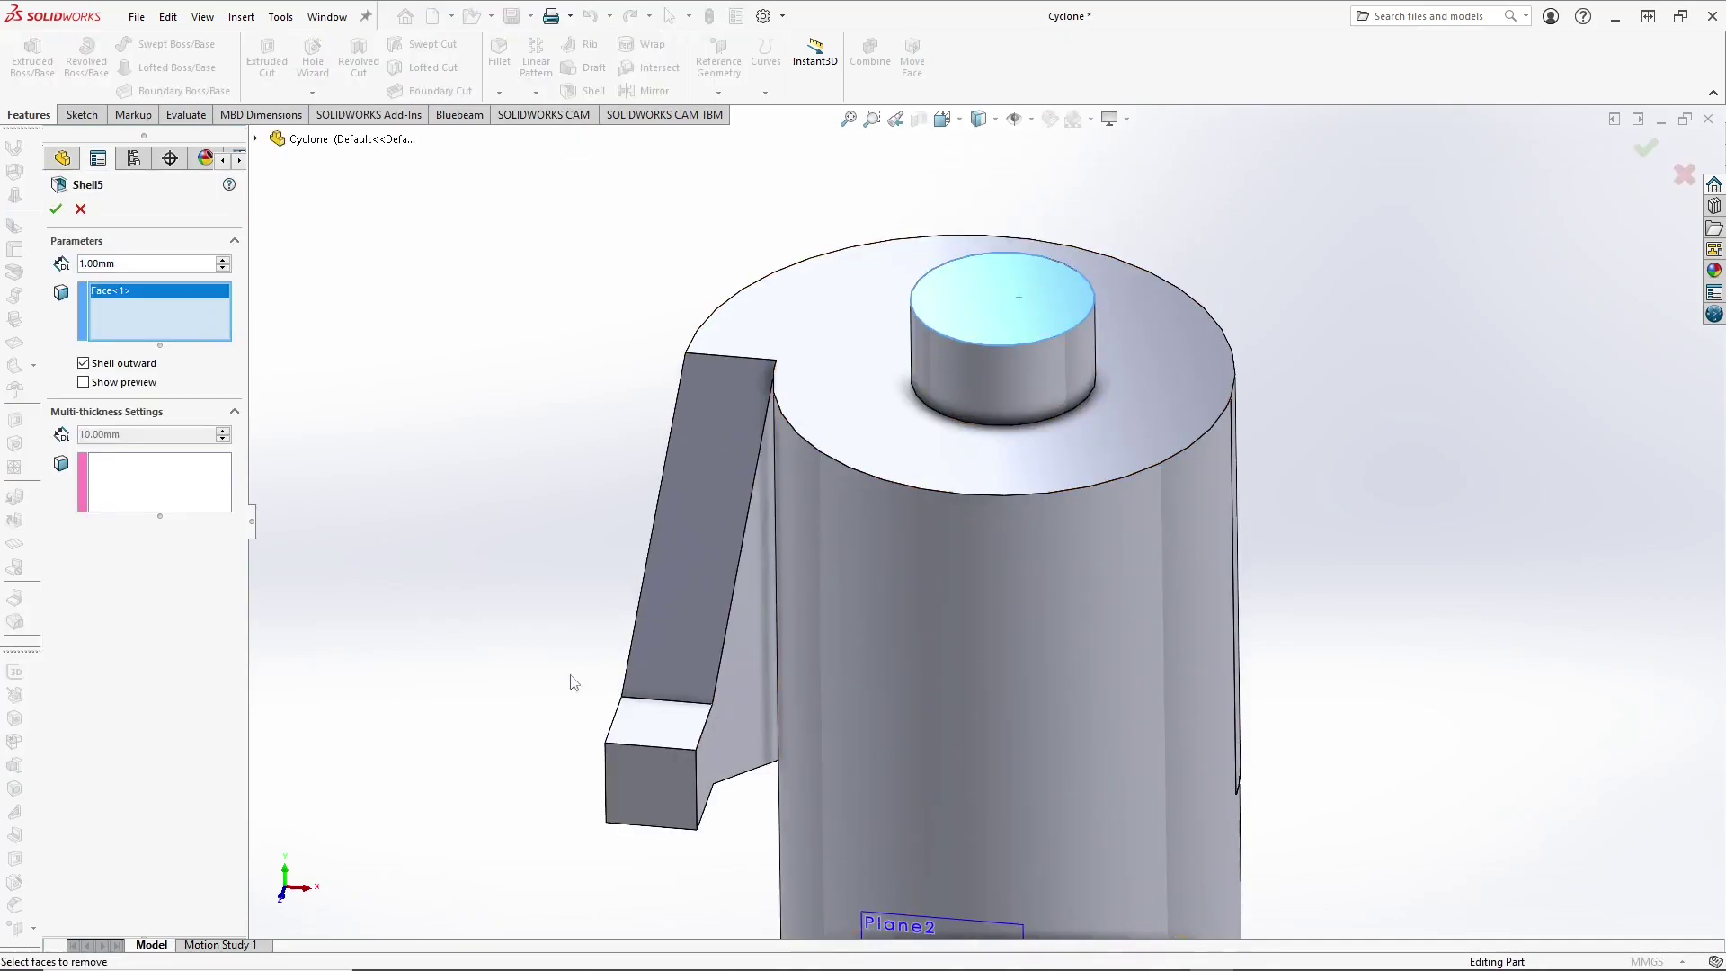
{"action": "left_click", "coordinate": [635, 773]}
{"action": "scroll", "coordinate": [559, 519], "scroll_direction": "down", "scroll_amount": 5}
{"action": "middle_click_drag", "start_coordinate": [767, 713], "coordinate": [971, 897]}
{"action": "left_click", "coordinate": [969, 894]}
{"action": "middle_click_drag", "start_coordinate": [733, 626], "coordinate": [552, 638]}
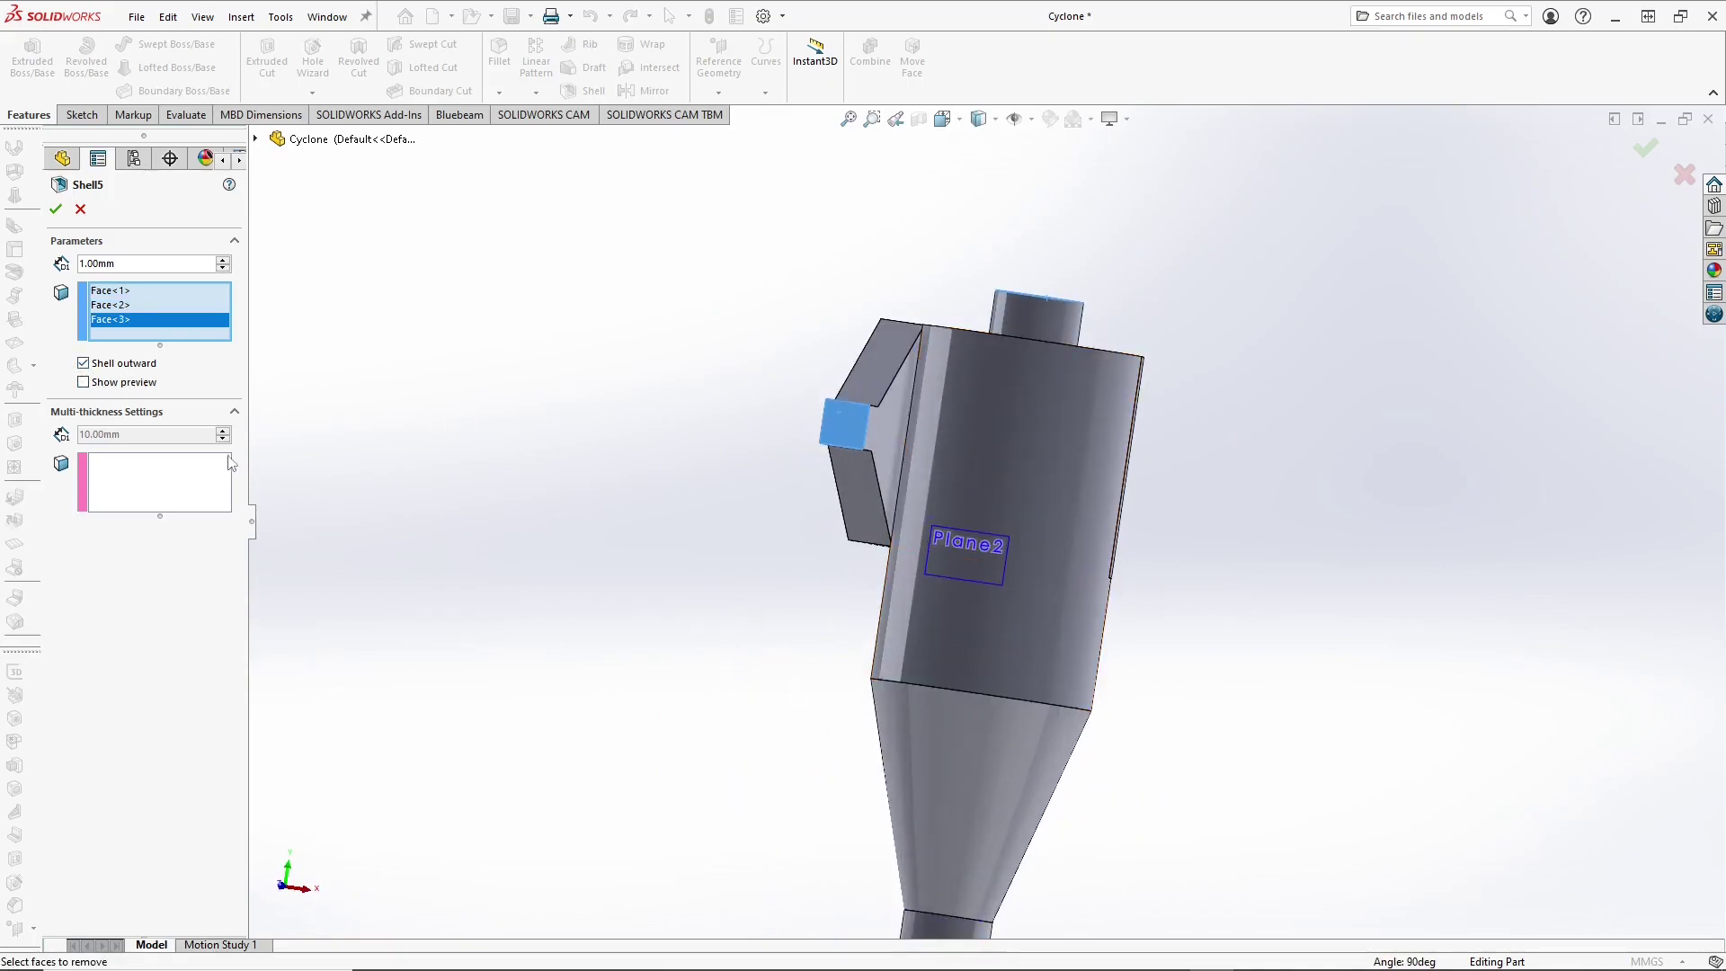
{"action": "left_click", "coordinate": [55, 209]}
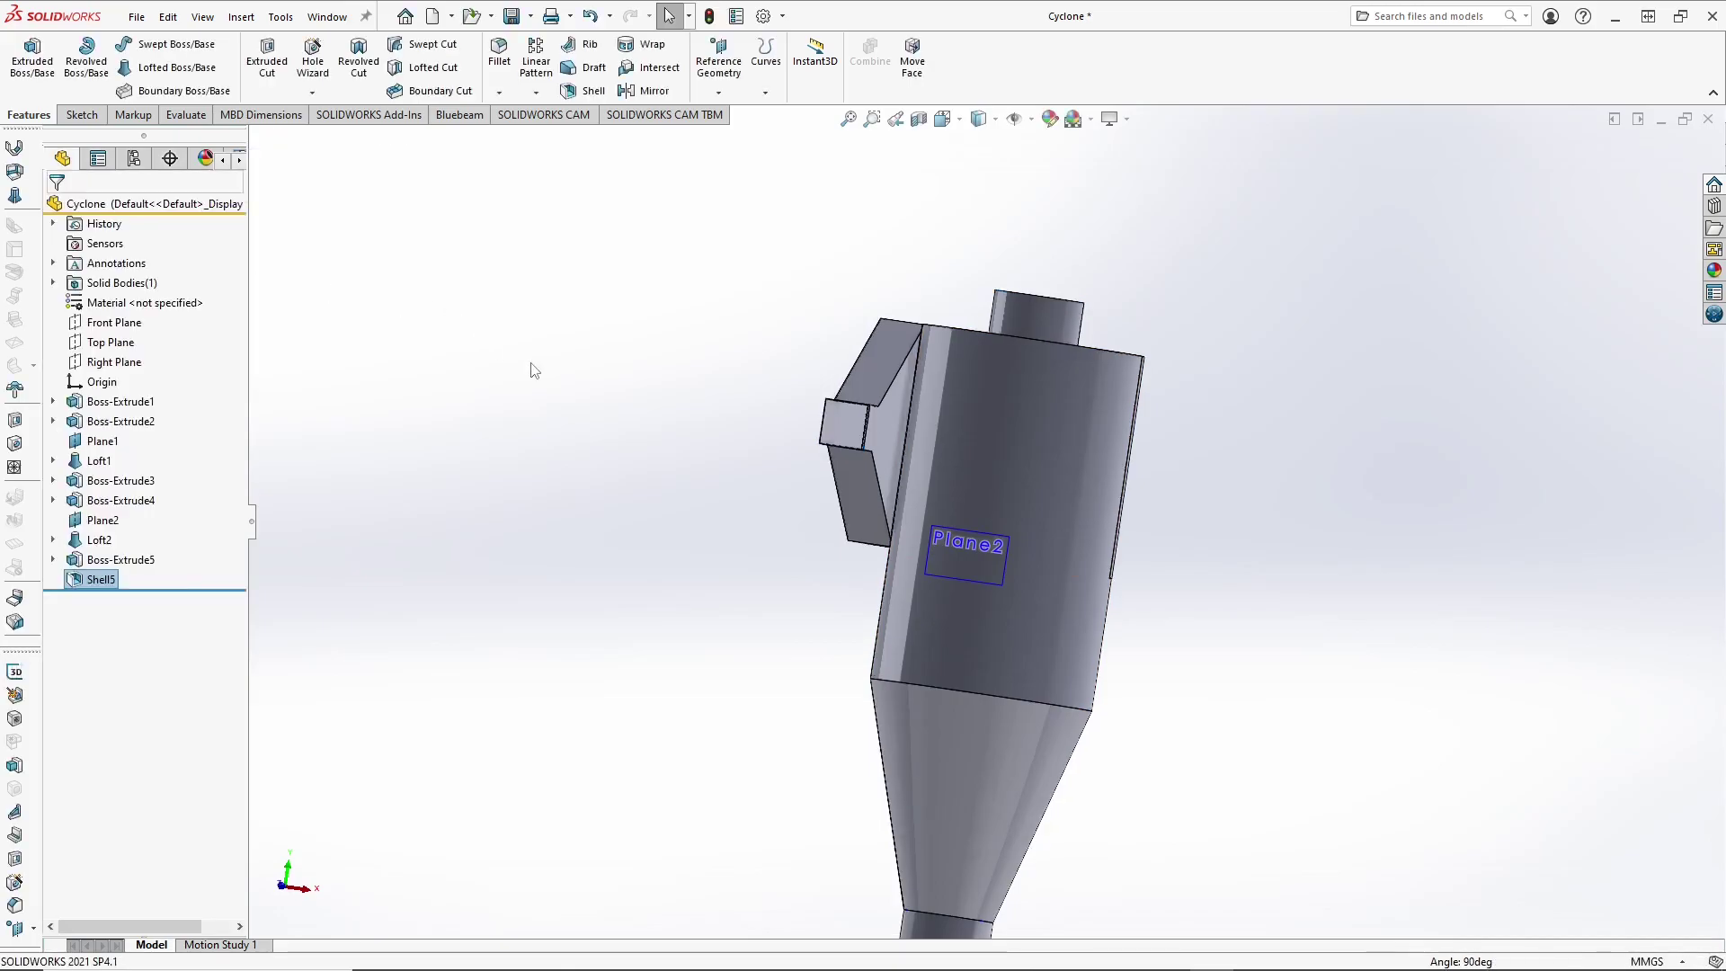
Step: Create a section view through the cyclone parallel to the Top Plane, shifting the cut toward the cone
{"action": "middle_click_drag", "start_coordinate": [954, 383], "coordinate": [917, 358]}
{"action": "scroll", "coordinate": [909, 531], "scroll_direction": "down", "scroll_amount": 3}
{"action": "scroll", "coordinate": [955, 410], "scroll_direction": "up", "scroll_amount": 3}
{"action": "scroll", "coordinate": [989, 314], "scroll_direction": "down", "scroll_amount": 3}
{"action": "left_click", "coordinate": [918, 118]}
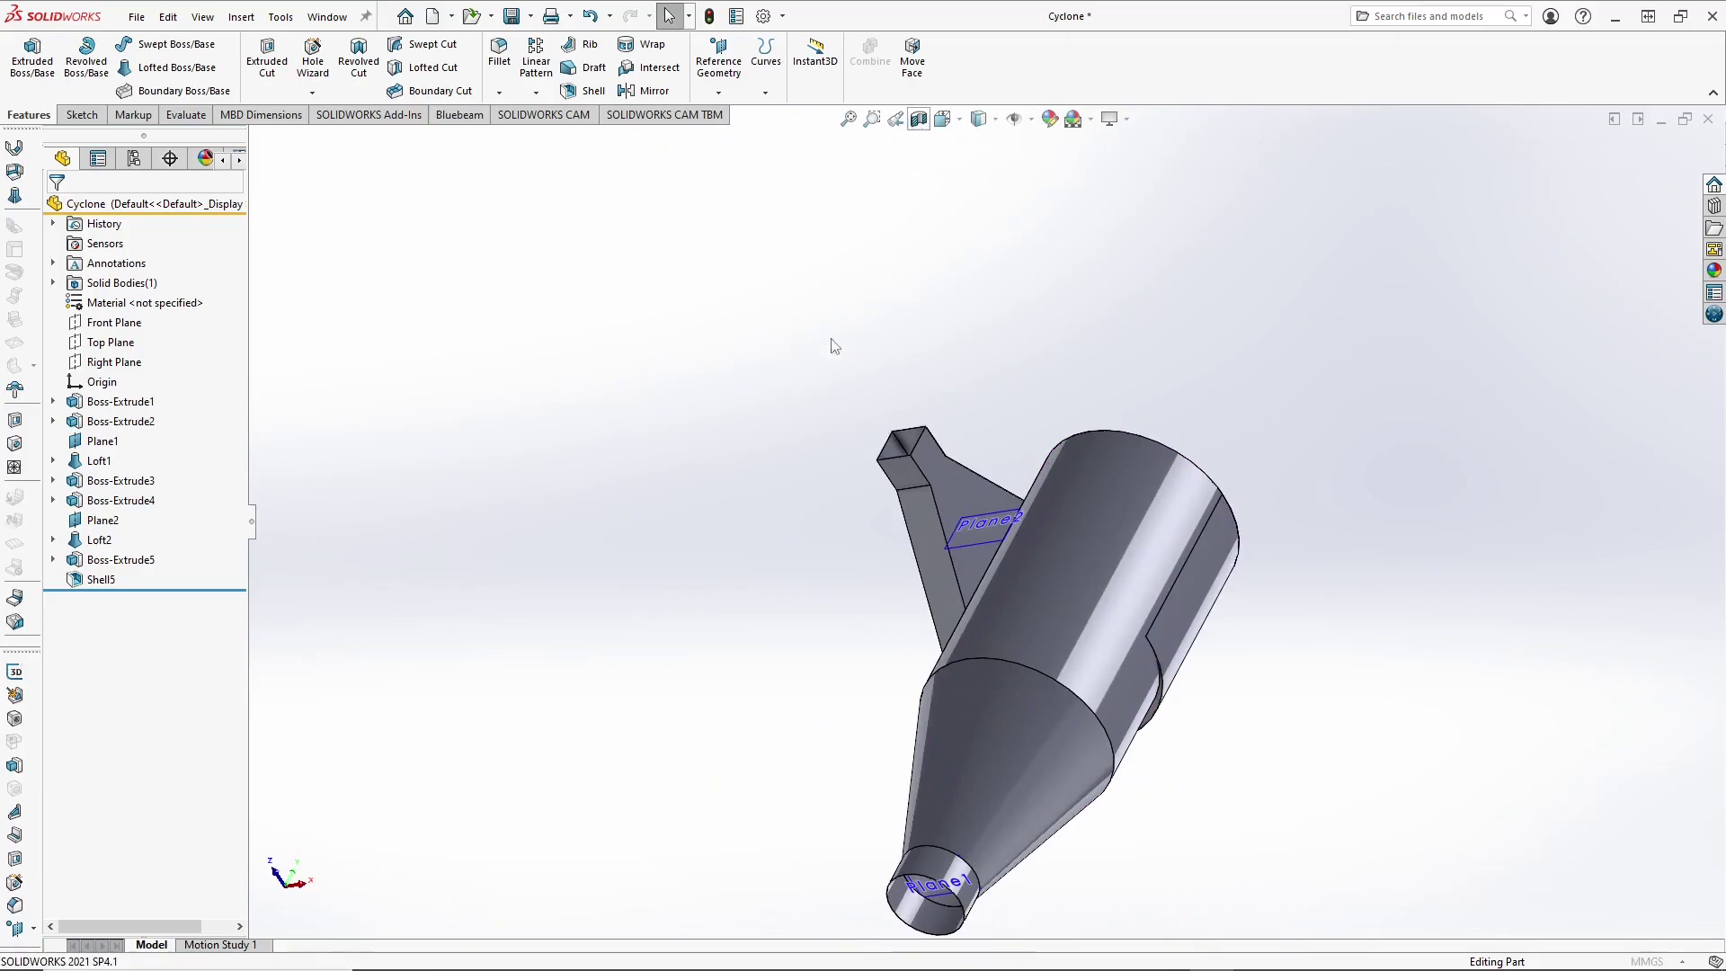
{"action": "left_click", "coordinate": [114, 538]}
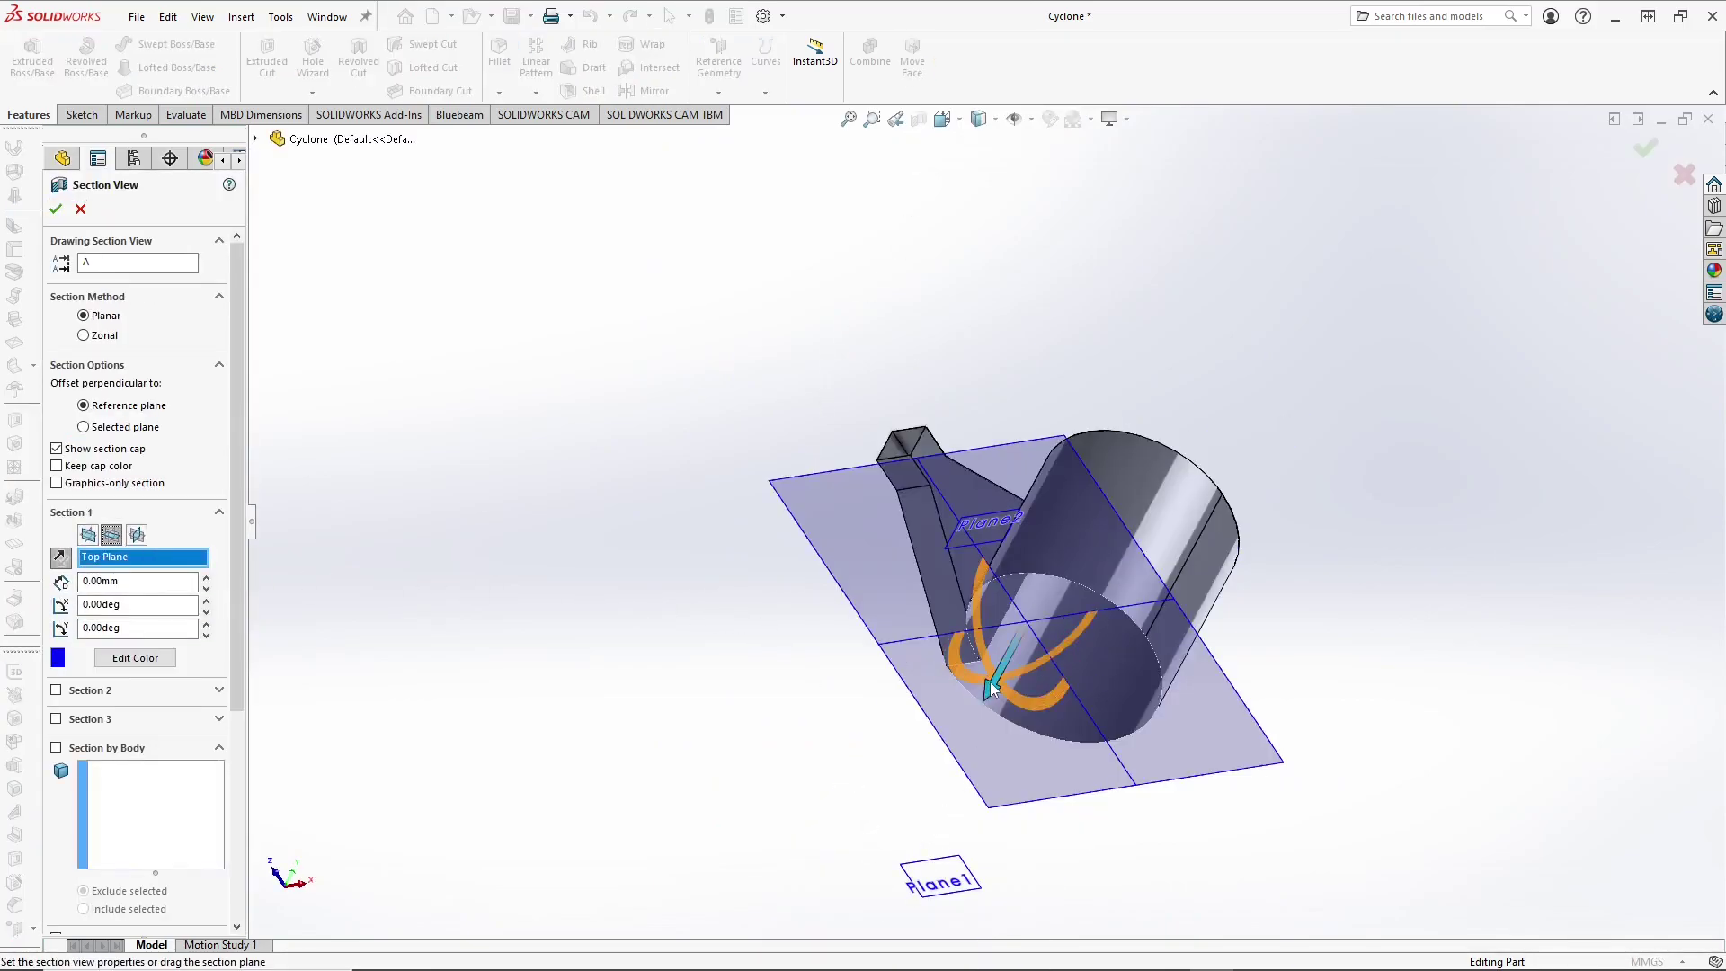
{"action": "left_click_drag", "start_coordinate": [990, 681], "coordinate": [967, 732]}
{"action": "left_click", "coordinate": [56, 209]}
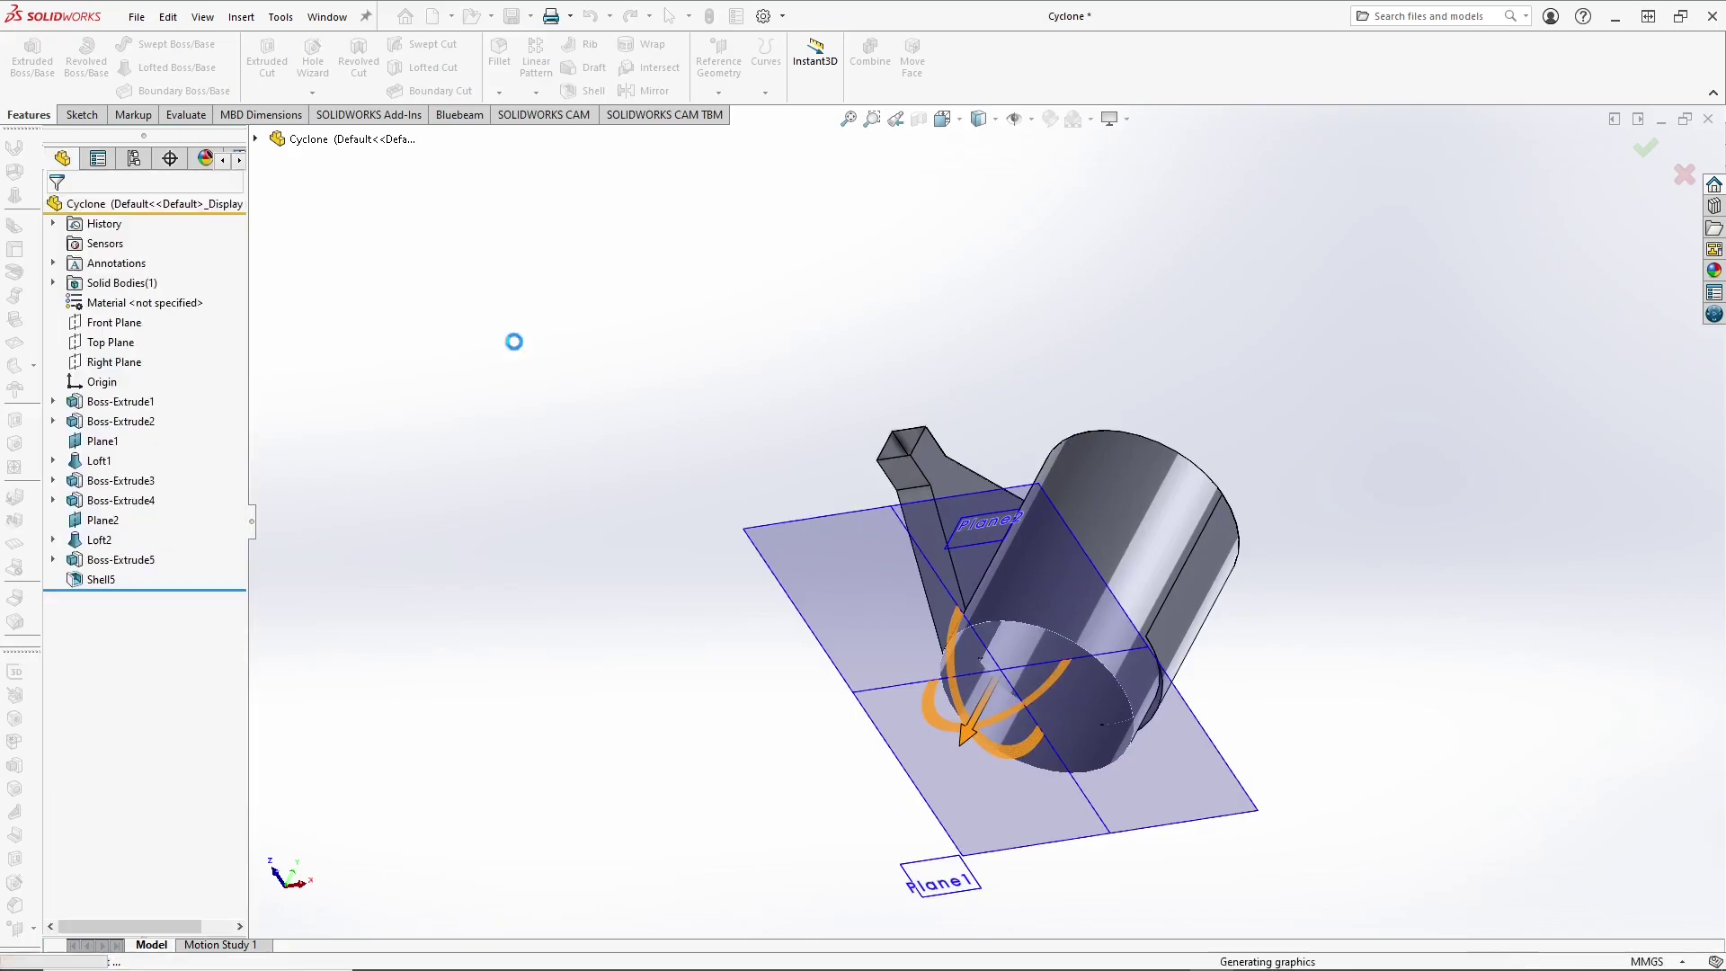
Step: Sketch on the inner face of the body's top cover, converting the outlet hole's circular edge, and finish the sketch
{"action": "middle_click_drag", "start_coordinate": [1006, 556], "coordinate": [1068, 401]}
{"action": "scroll", "coordinate": [1103, 666], "scroll_direction": "down", "scroll_amount": 3}
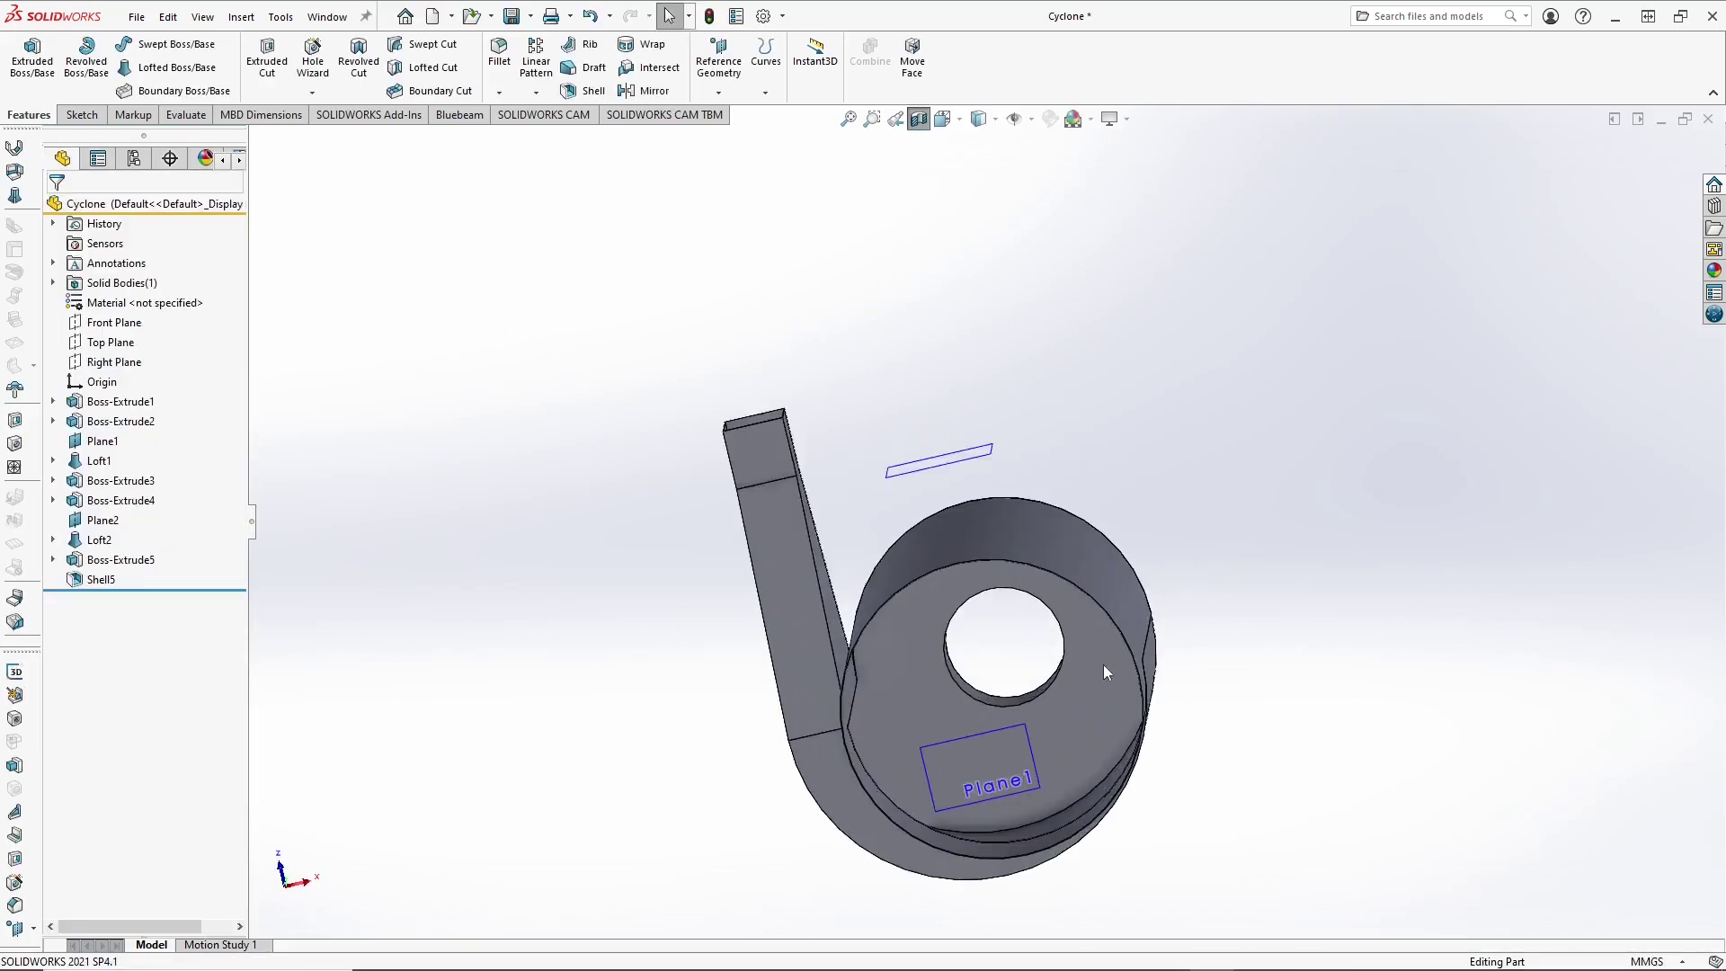
{"action": "left_click", "coordinate": [1090, 667]}
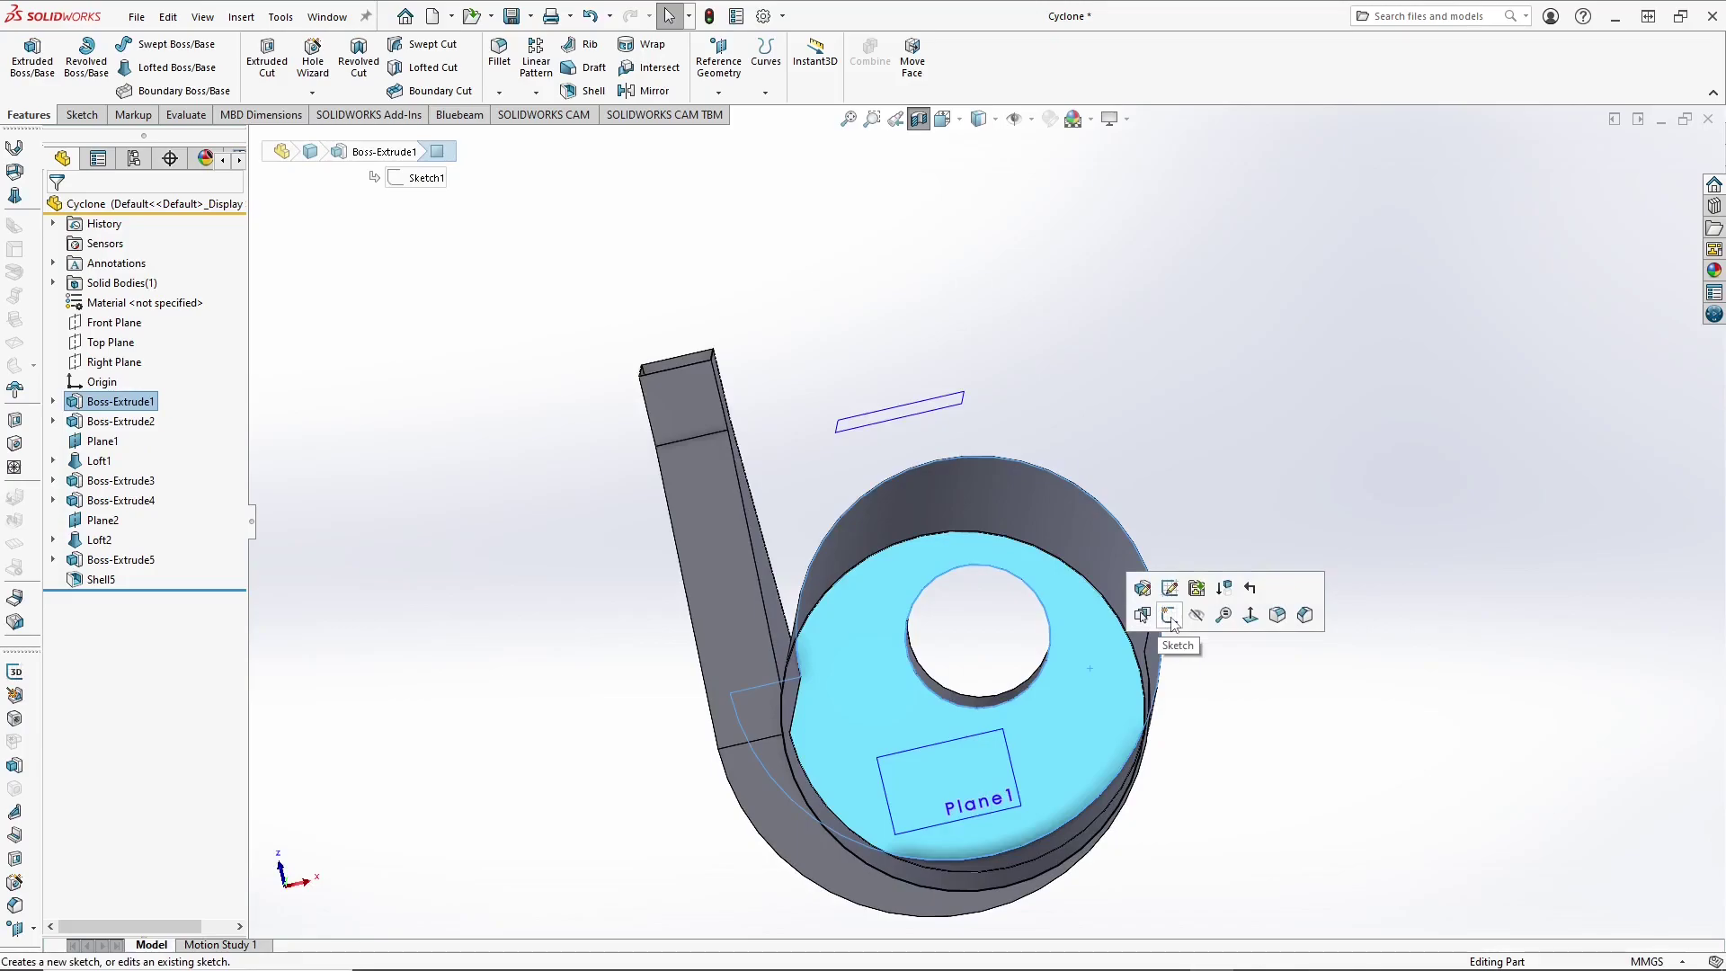
{"action": "left_click", "coordinate": [1169, 617]}
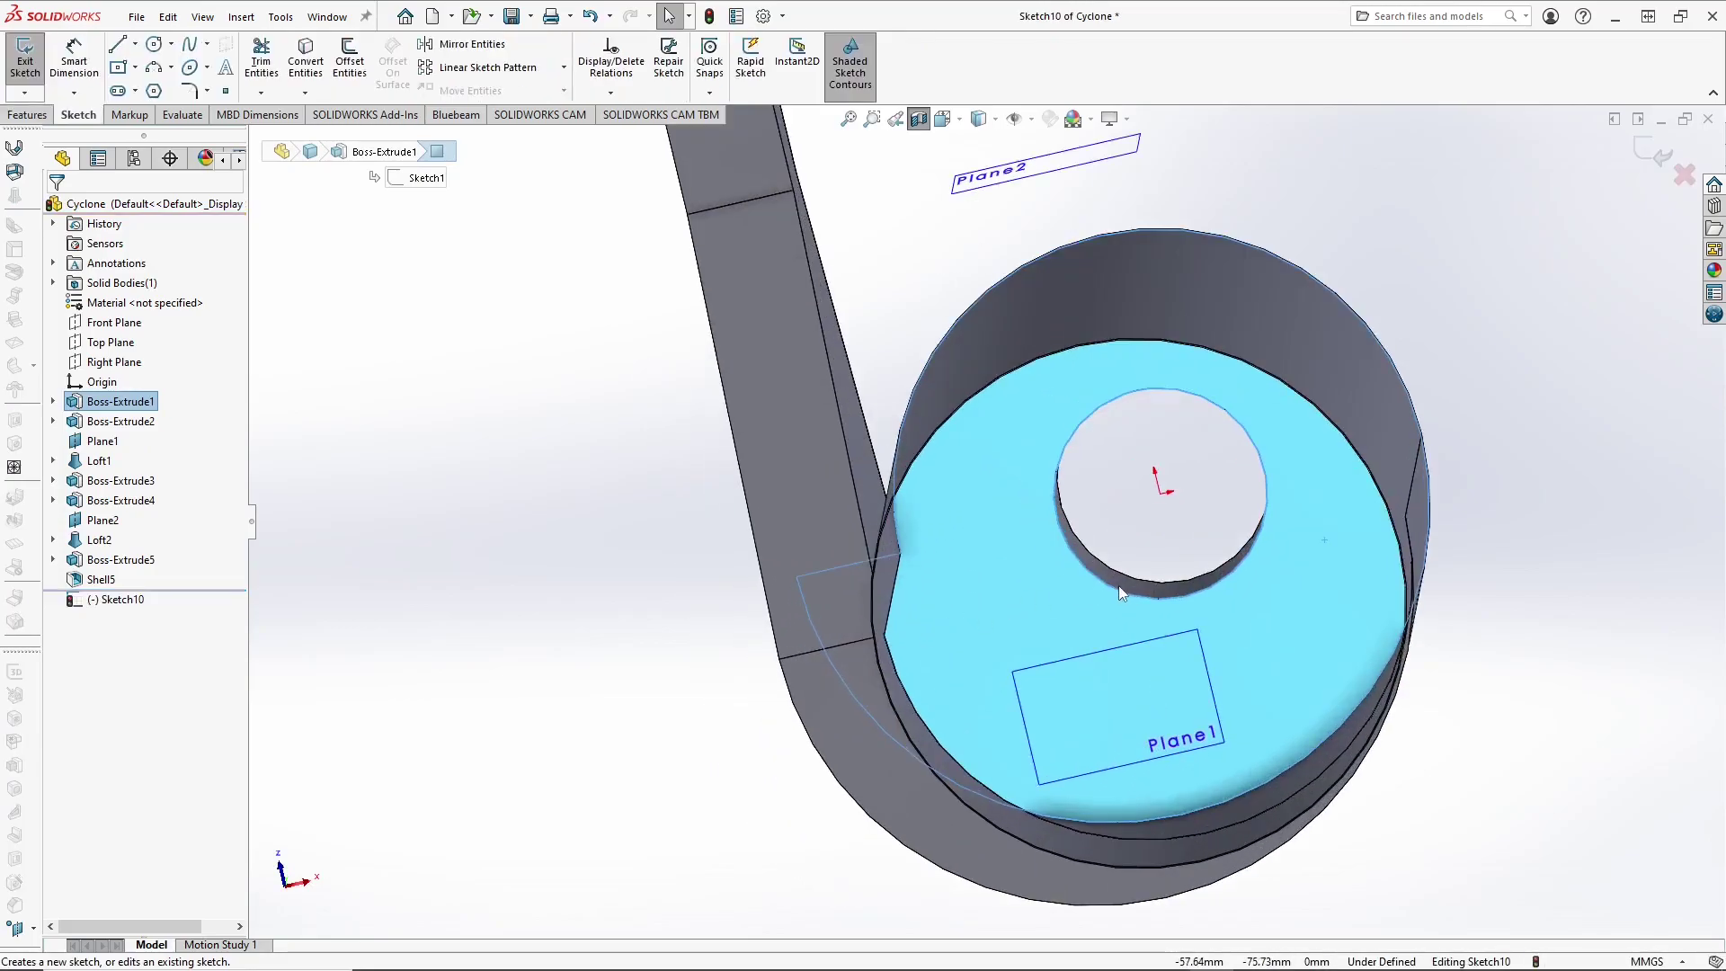
{"action": "left_click", "coordinate": [1118, 588]}
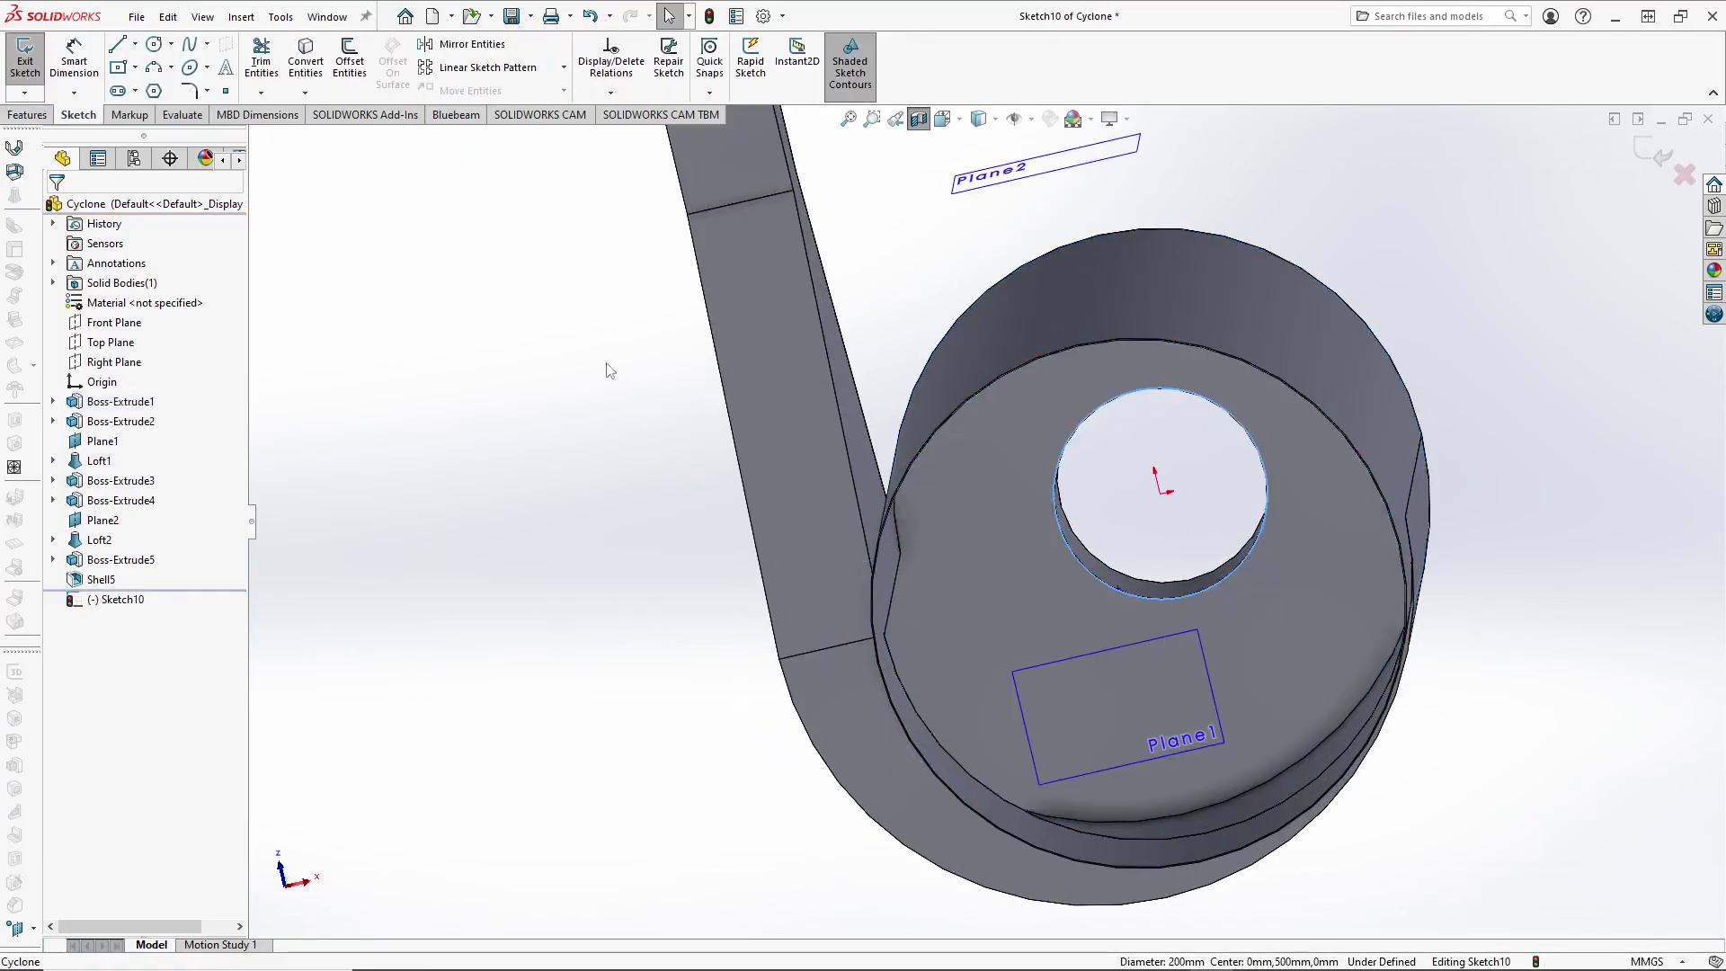
{"action": "left_click", "coordinate": [305, 65]}
{"action": "middle_click_drag", "start_coordinate": [774, 537], "coordinate": [1052, 584]}
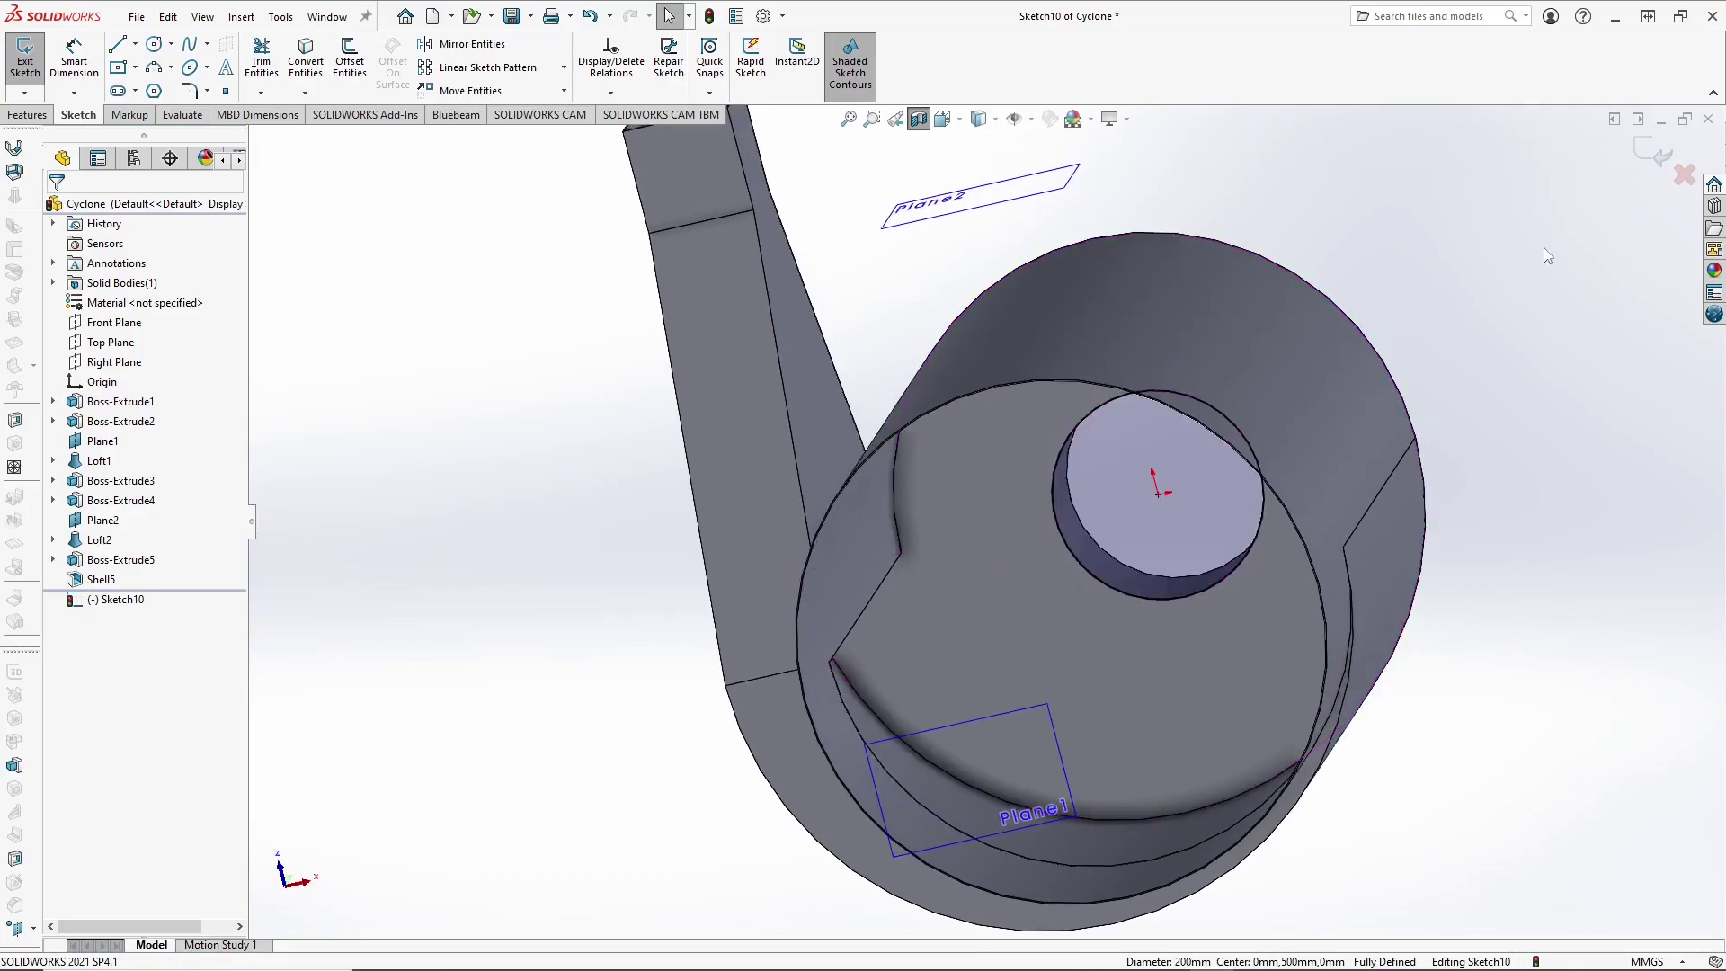
{"action": "left_click", "coordinate": [1657, 155]}
Step: Extrude the circle into the body as a 1 mm thin feature, up to the spiral section's lower face, merging the result
{"action": "mouse_move", "coordinate": [1127, 537]}
{"action": "middle_mouse_down"}
{"action": "mouse_move", "coordinate": [1050, 575]}
{"action": "mouse_move", "coordinate": [980, 562]}
{"action": "middle_mouse_up"}
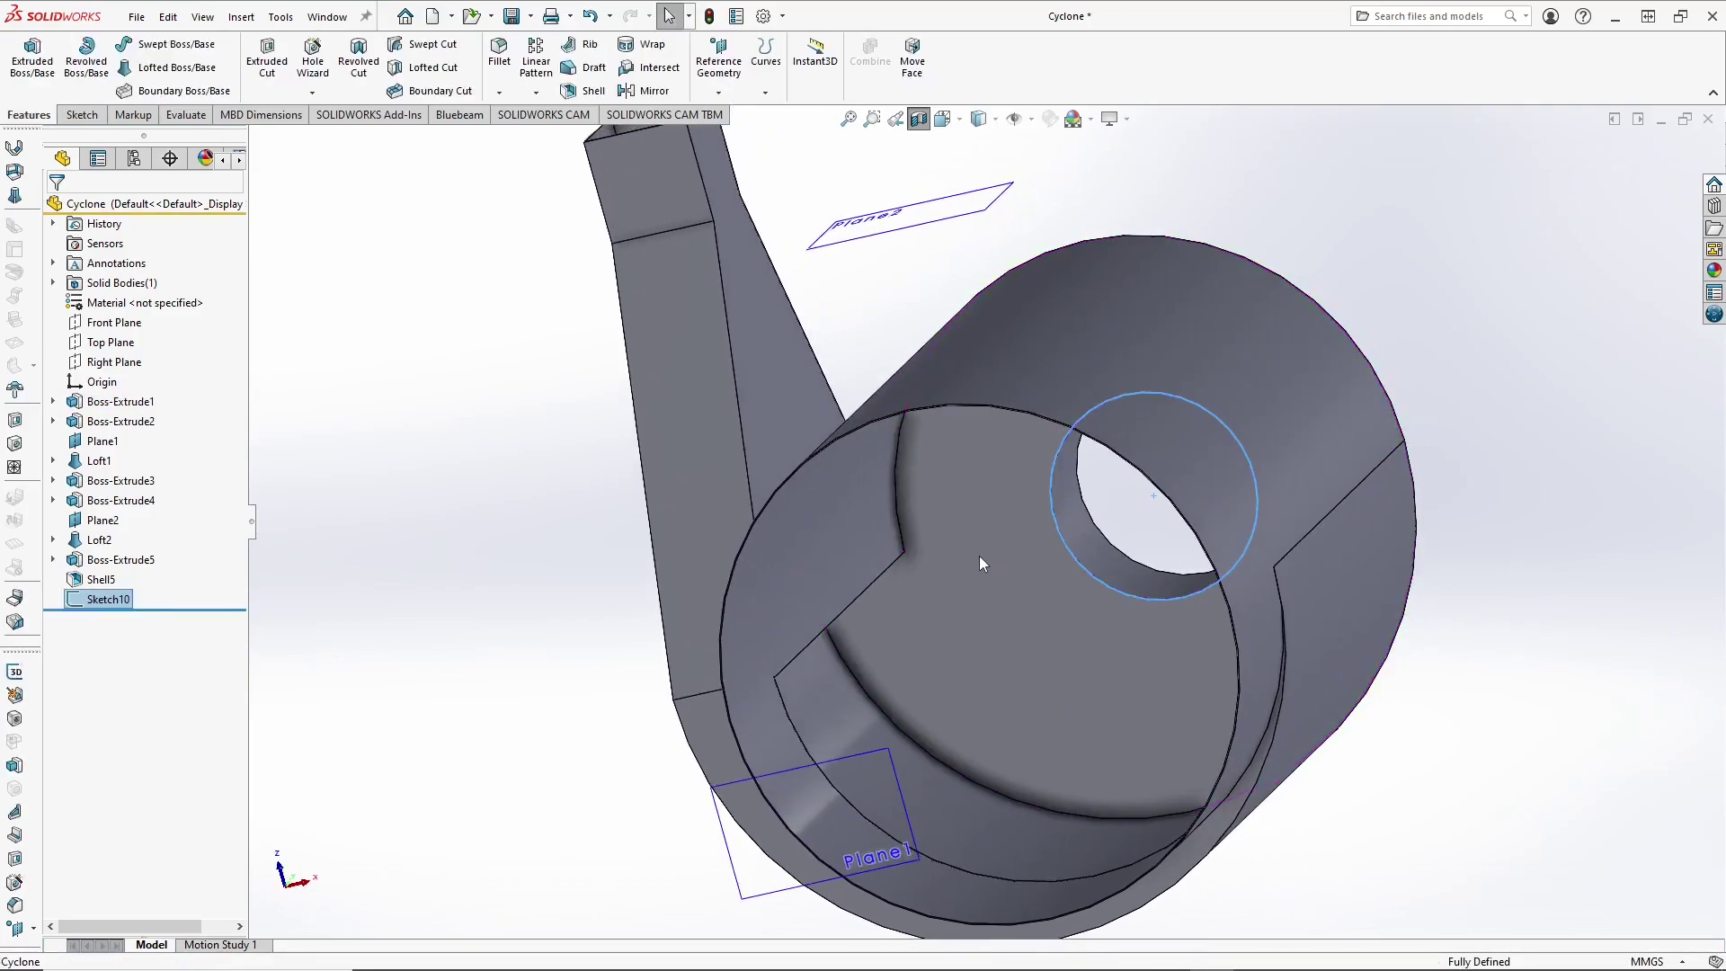
{"action": "left_click", "coordinate": [32, 55]}
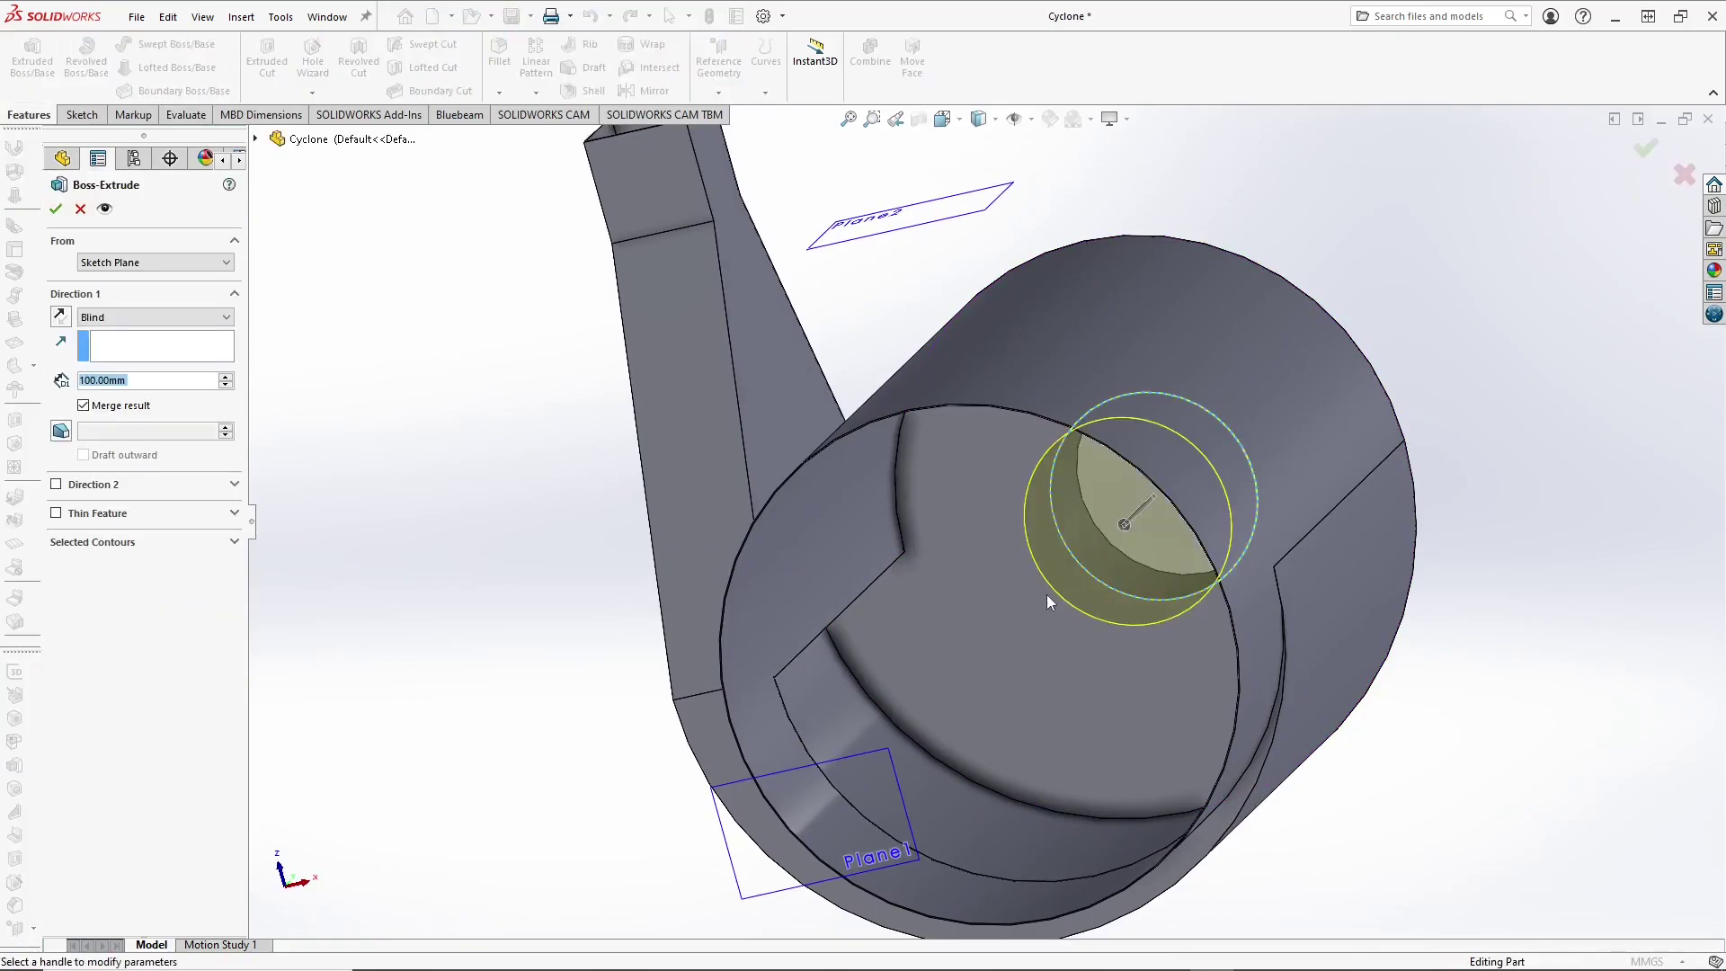
{"action": "left_click_drag", "start_coordinate": [1119, 530], "coordinate": [1075, 576]}
{"action": "left_click", "coordinate": [125, 320]}
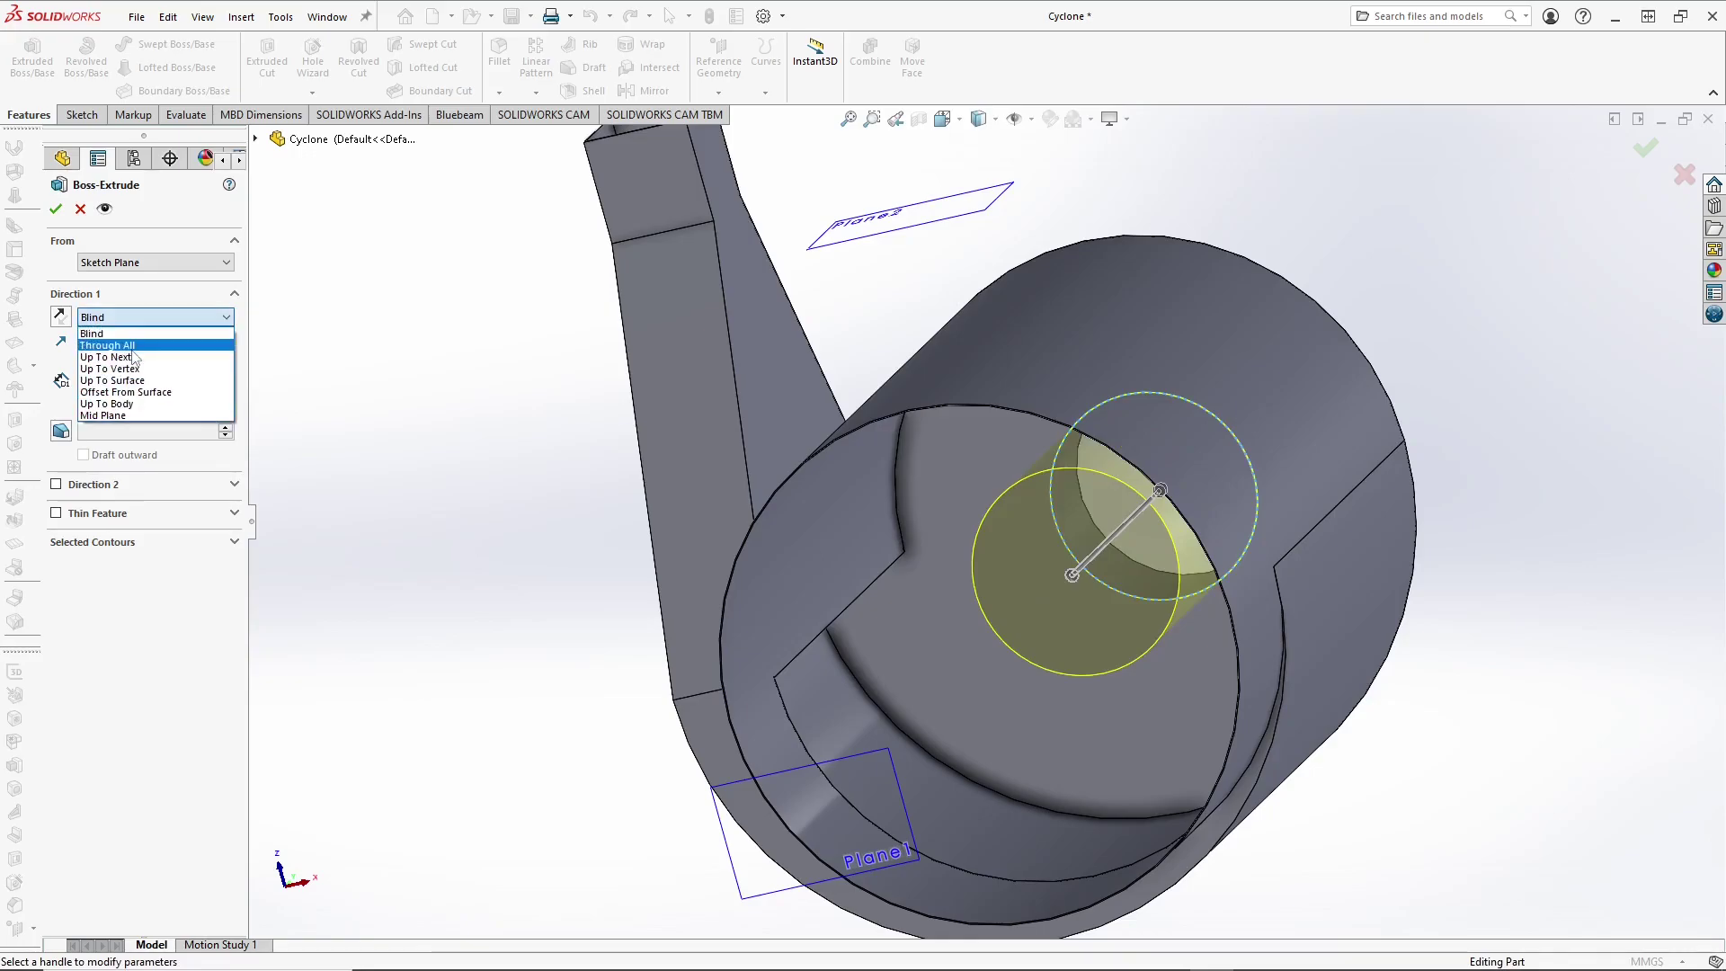
{"action": "left_click", "coordinate": [151, 395]}
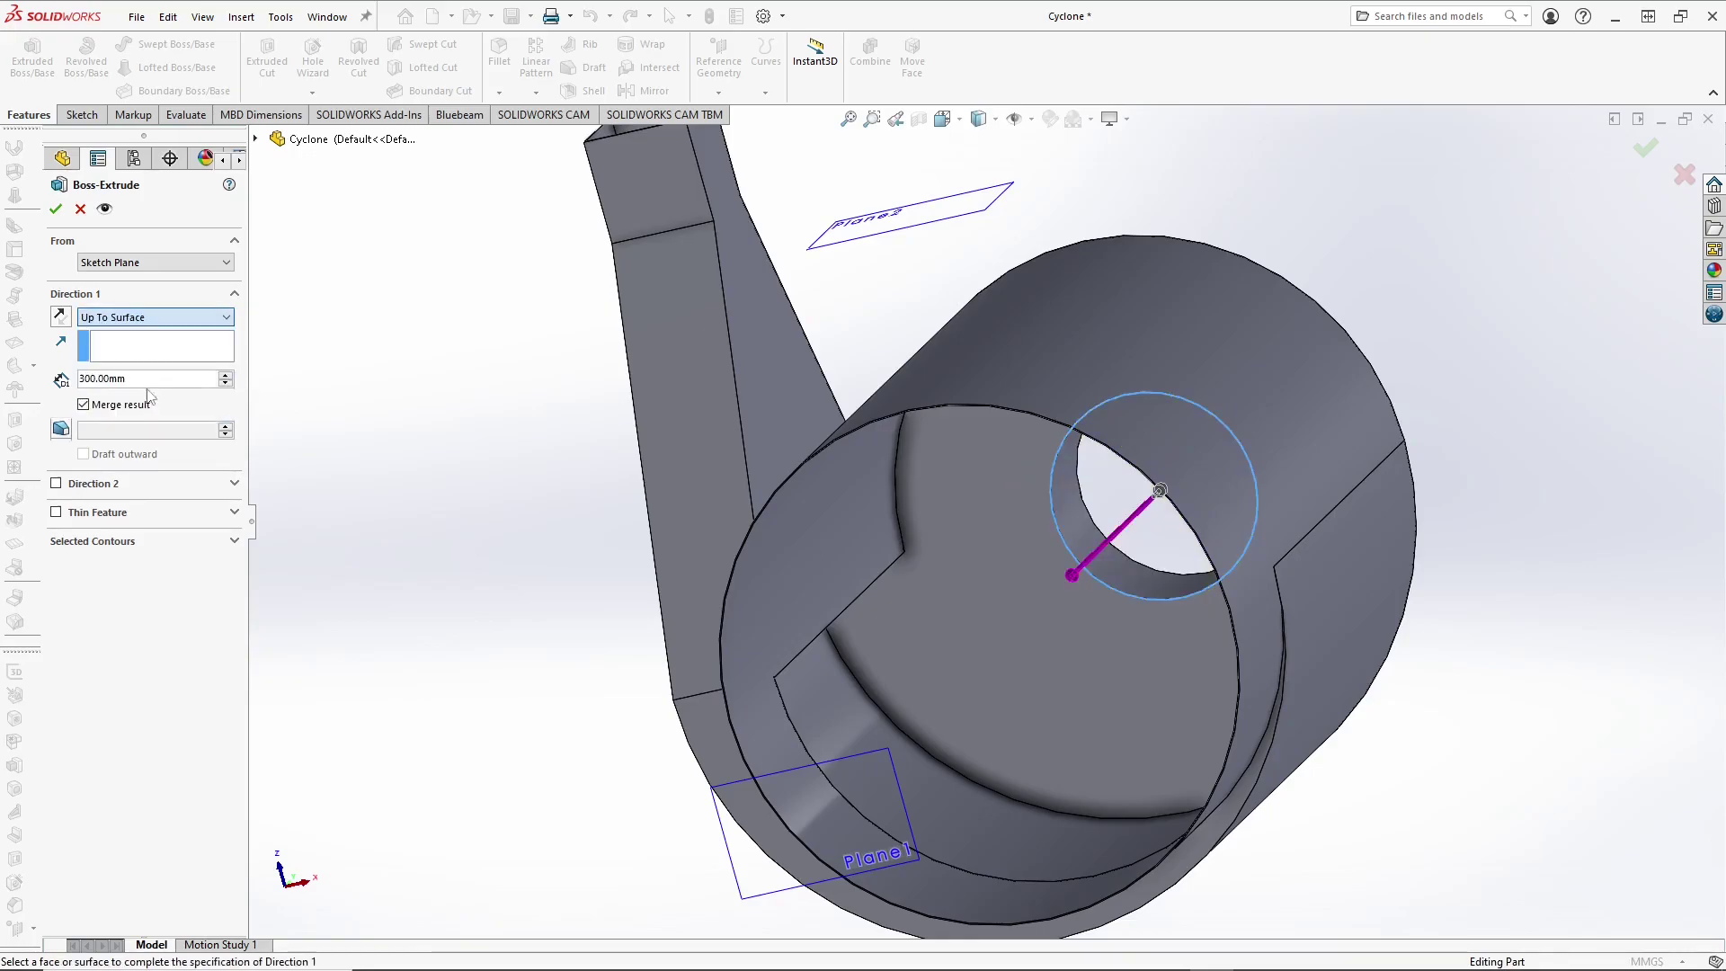
{"action": "left_click", "coordinate": [701, 729]}
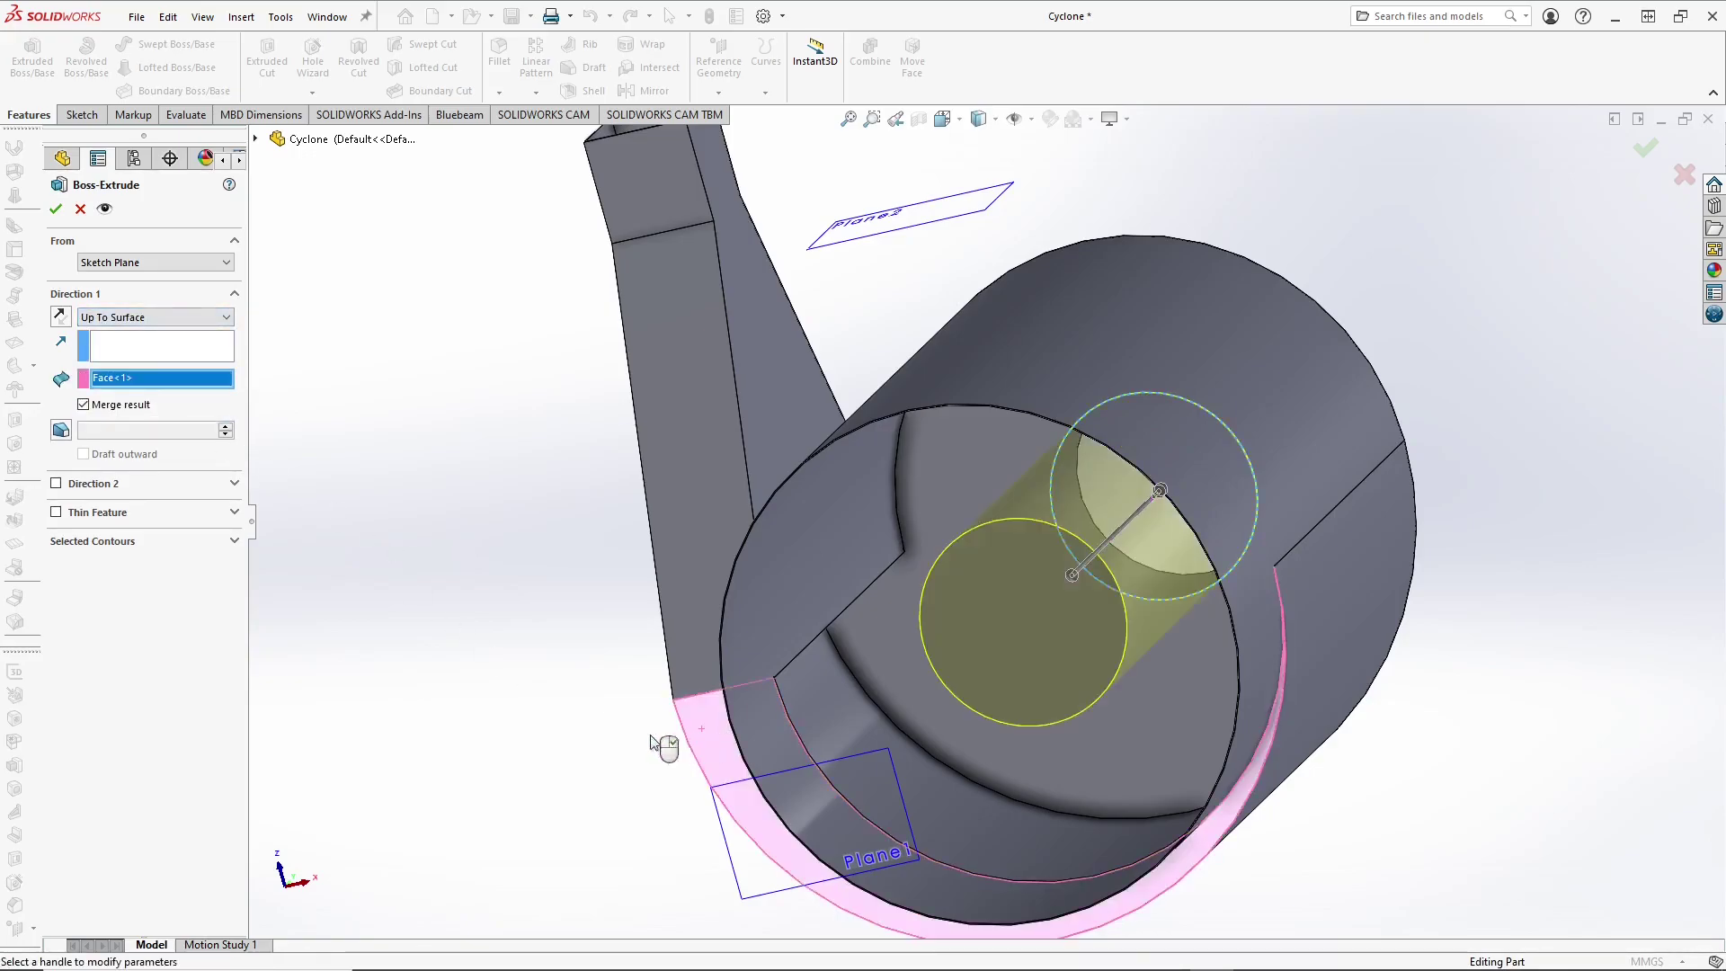
{"action": "left_click", "coordinate": [57, 512]}
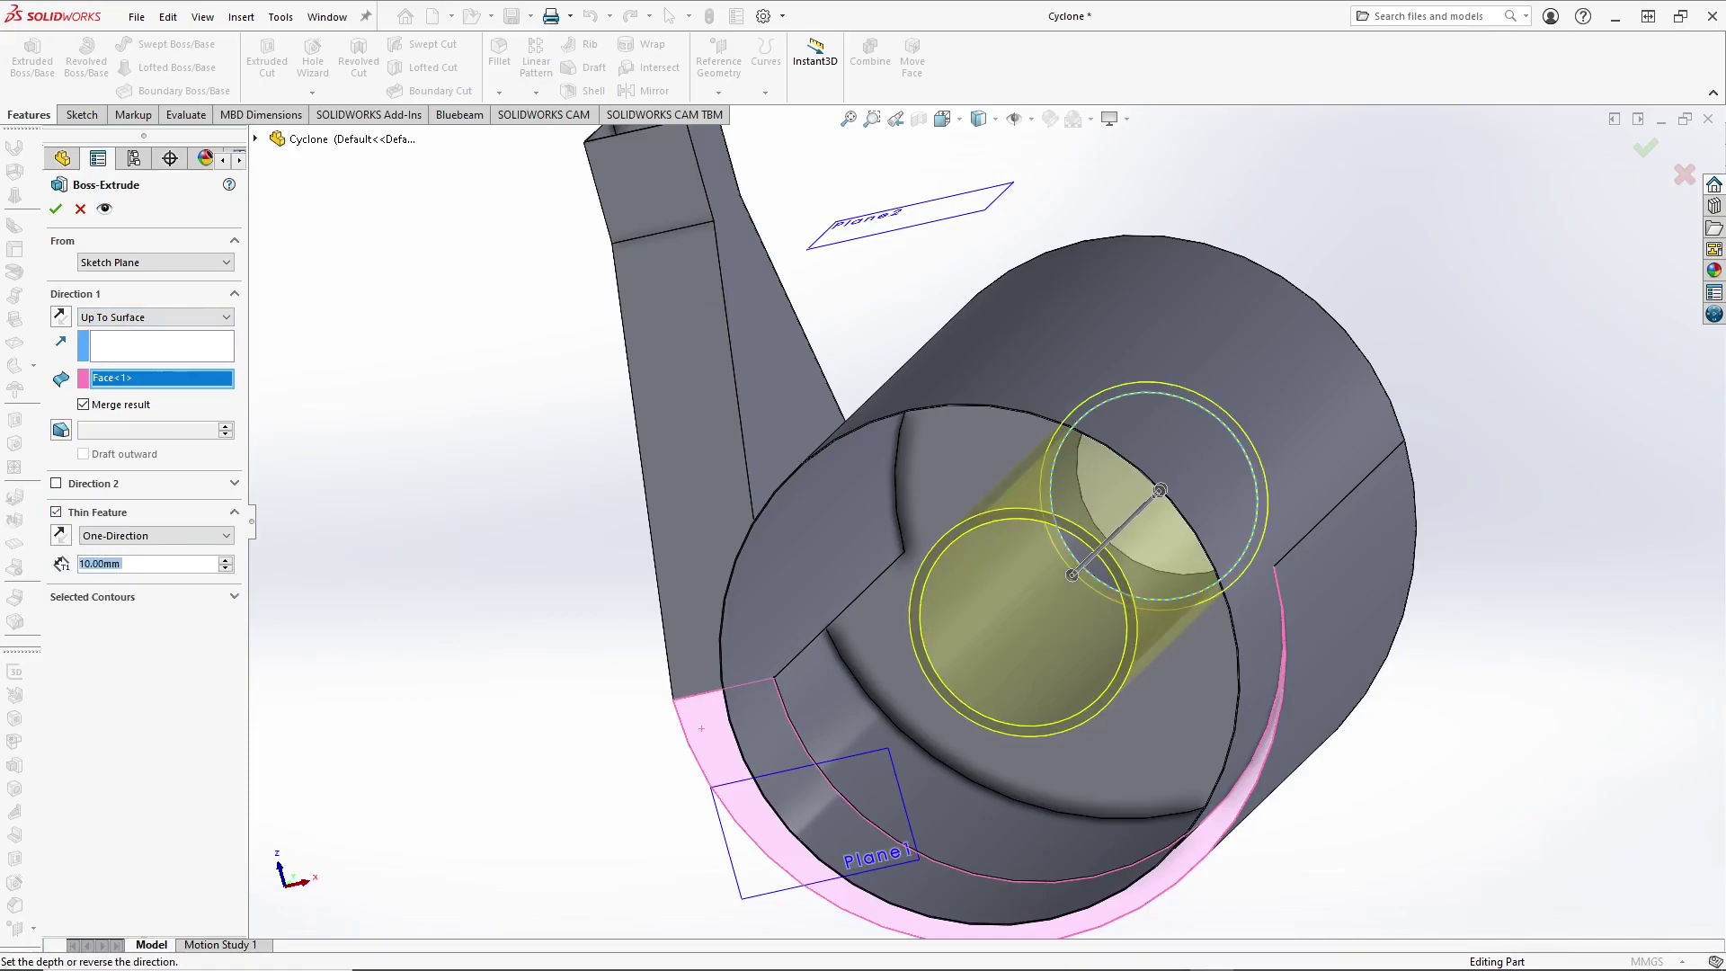
{"action": "type", "text": "1"}
{"action": "key", "text": "Return"}
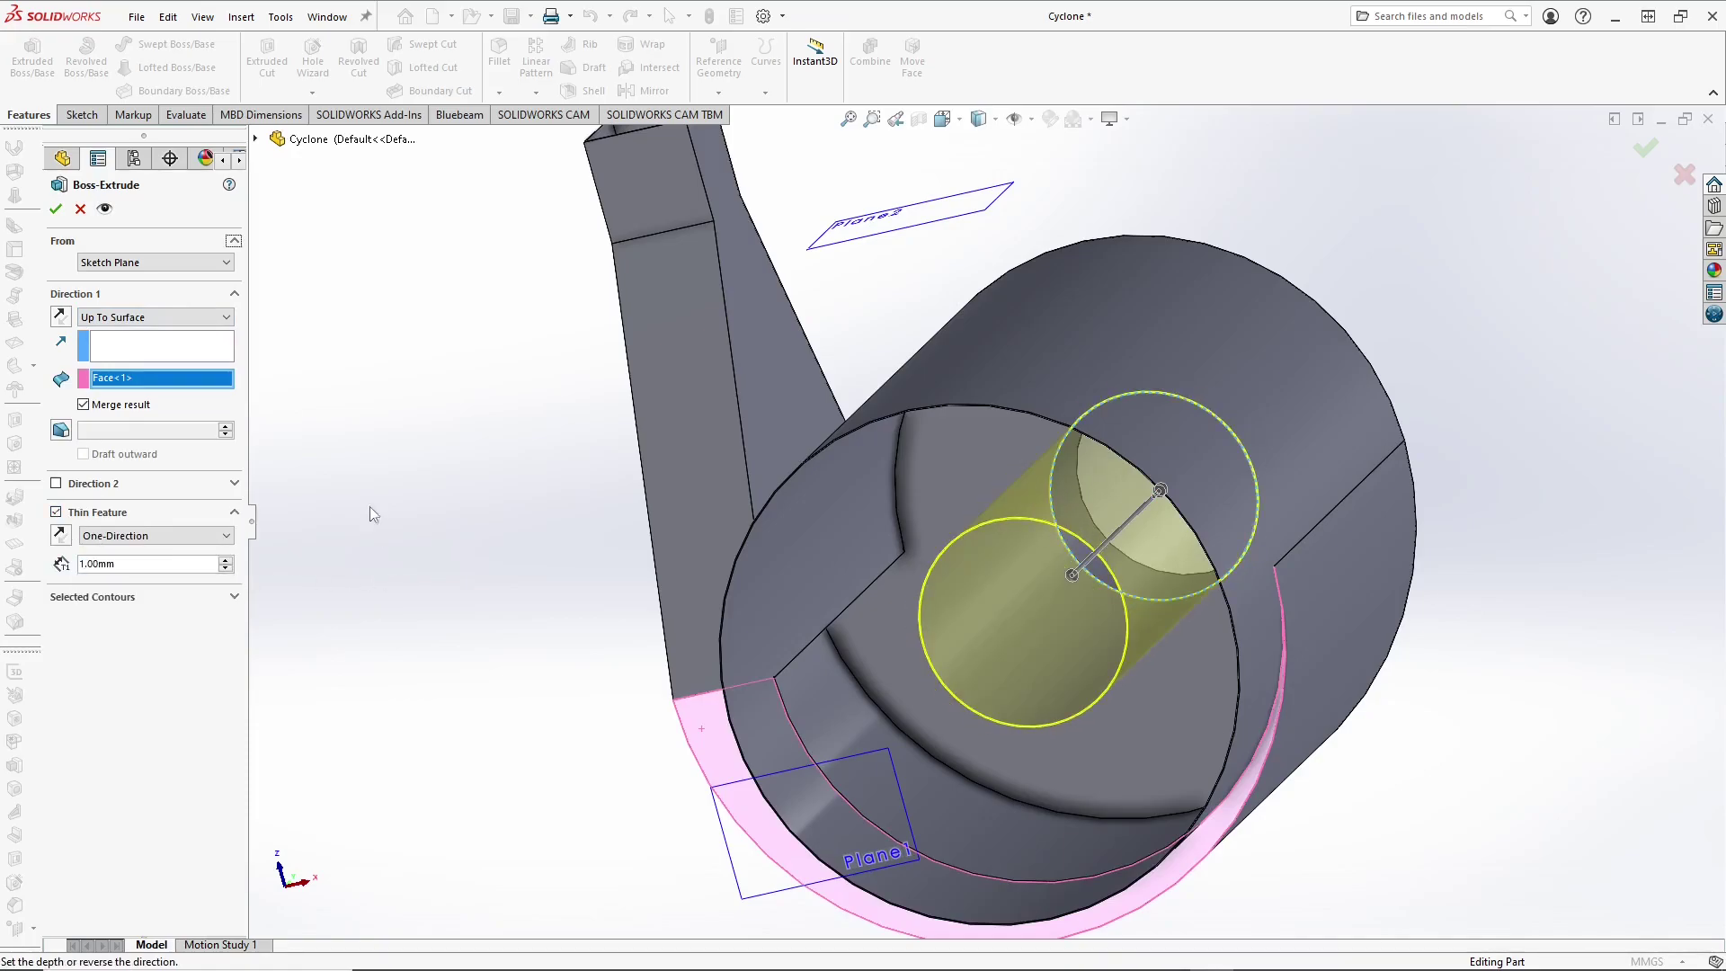
{"action": "left_click", "coordinate": [56, 210]}
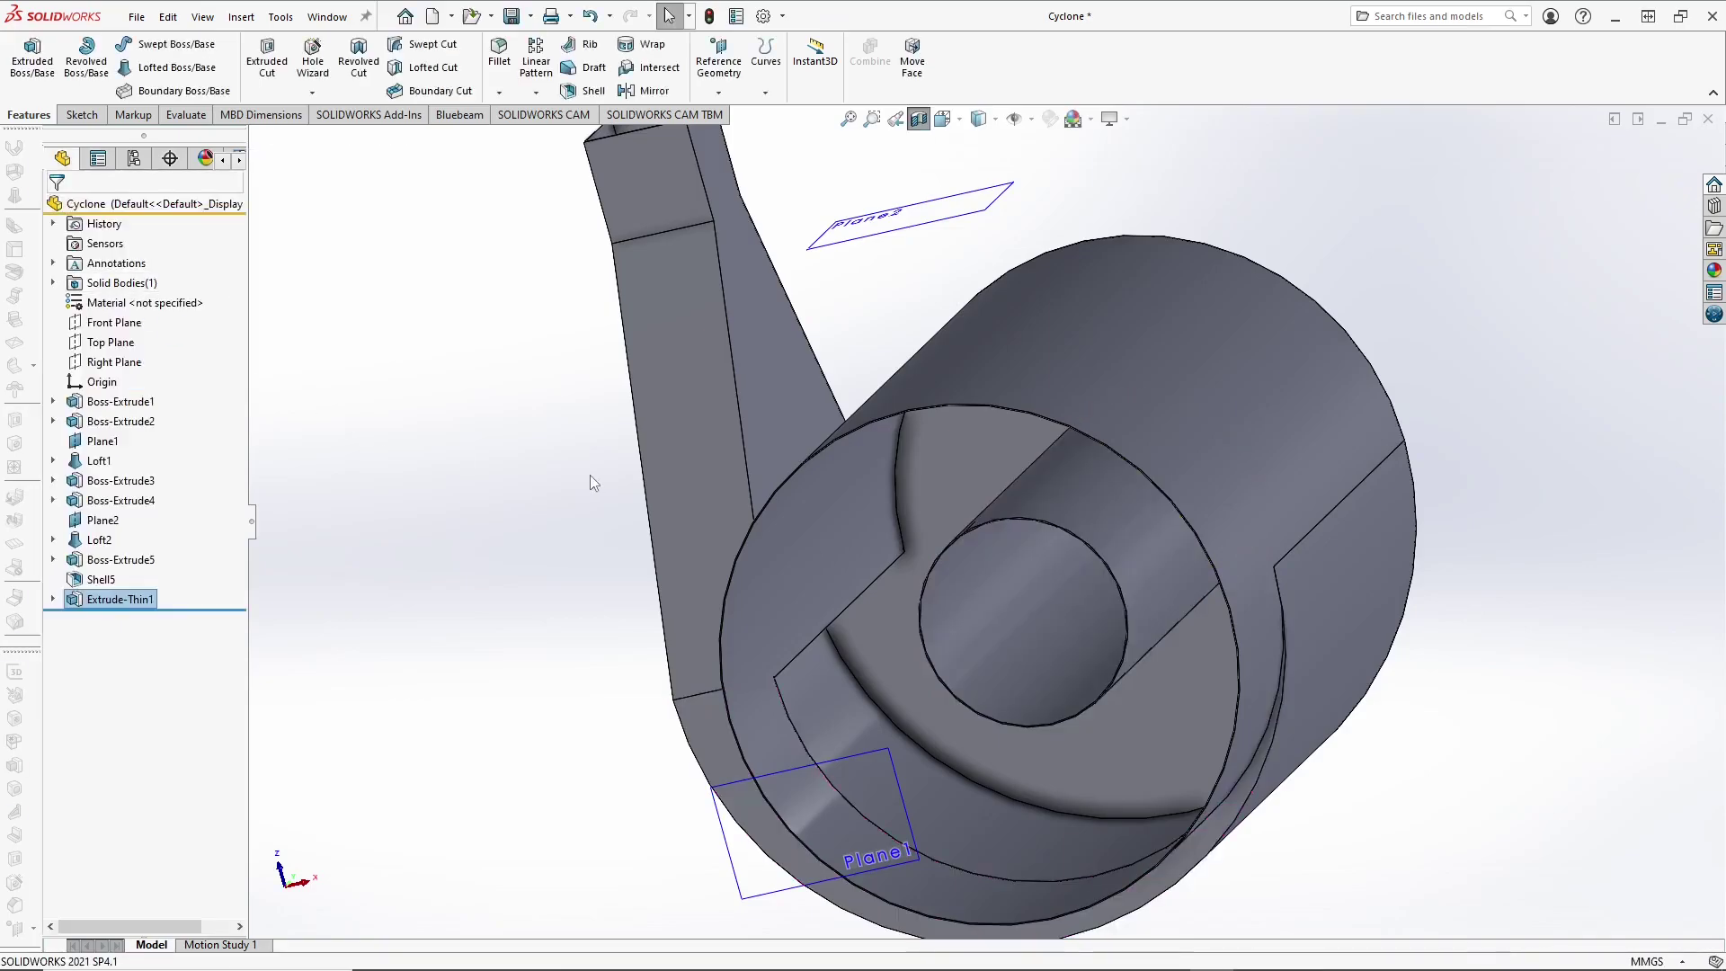
Step: Turn off the section view to show the complete cyclone again
{"action": "scroll", "coordinate": [1011, 665], "scroll_direction": "up", "scroll_amount": 3}
{"action": "middle_click_drag", "start_coordinate": [1012, 665], "coordinate": [994, 704]}
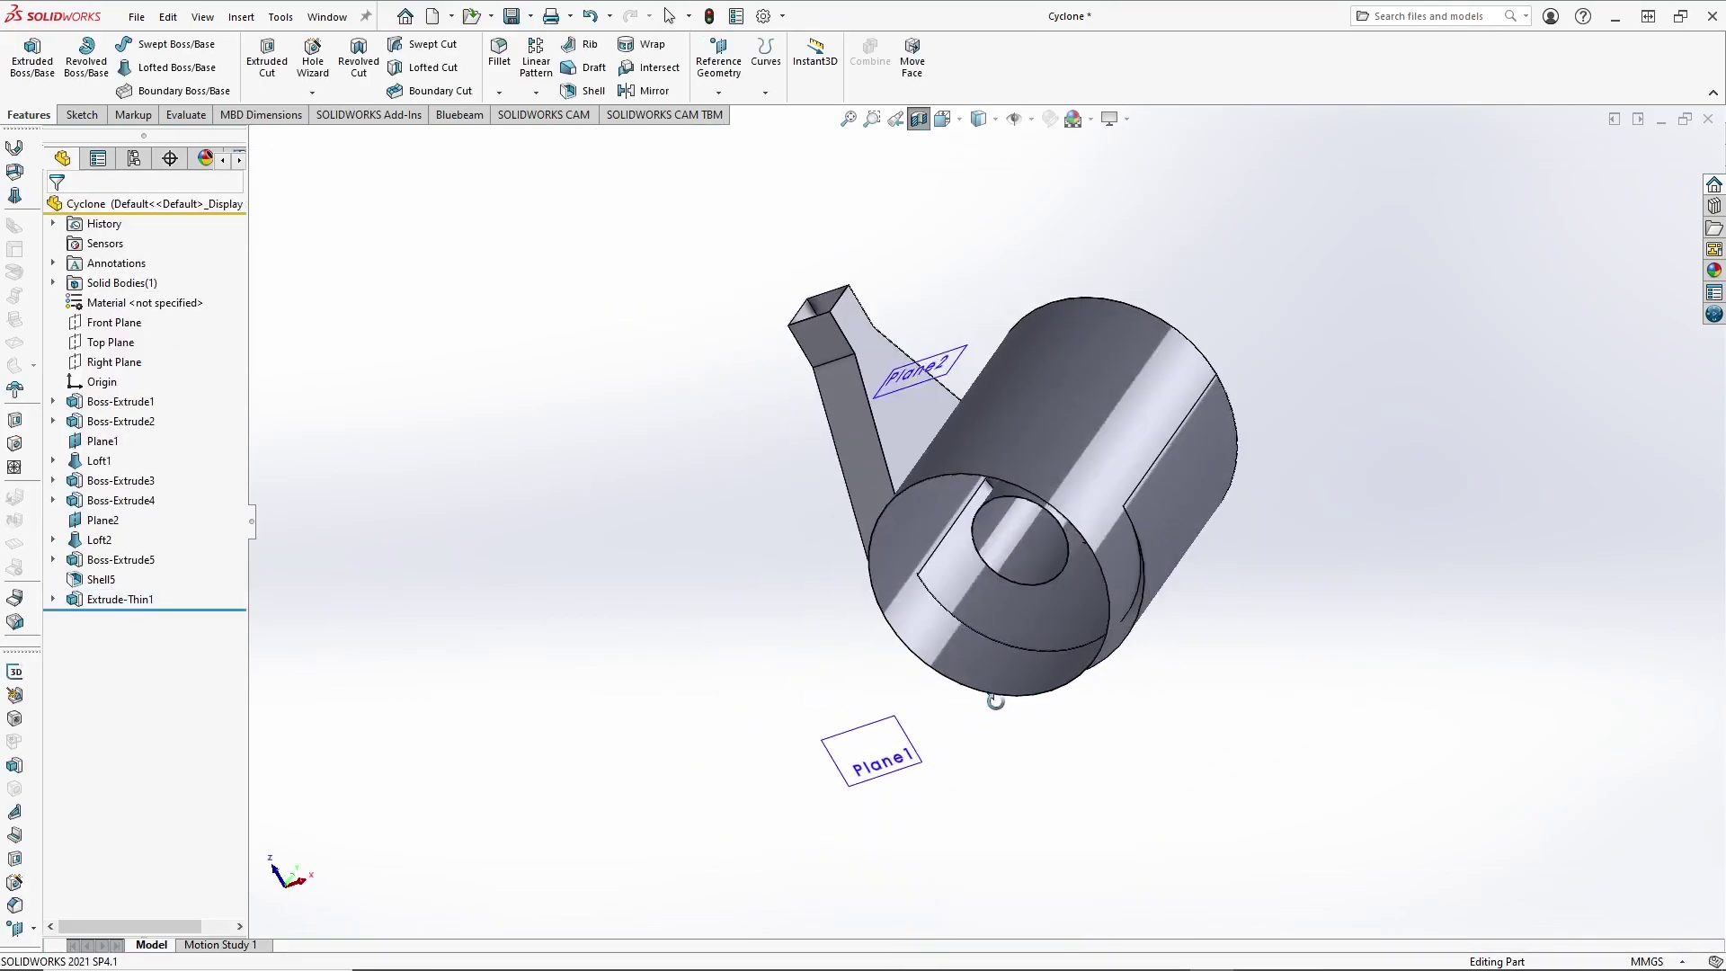
{"action": "left_click", "coordinate": [918, 119]}
{"action": "middle_click_drag", "start_coordinate": [681, 361], "coordinate": [1063, 408]}
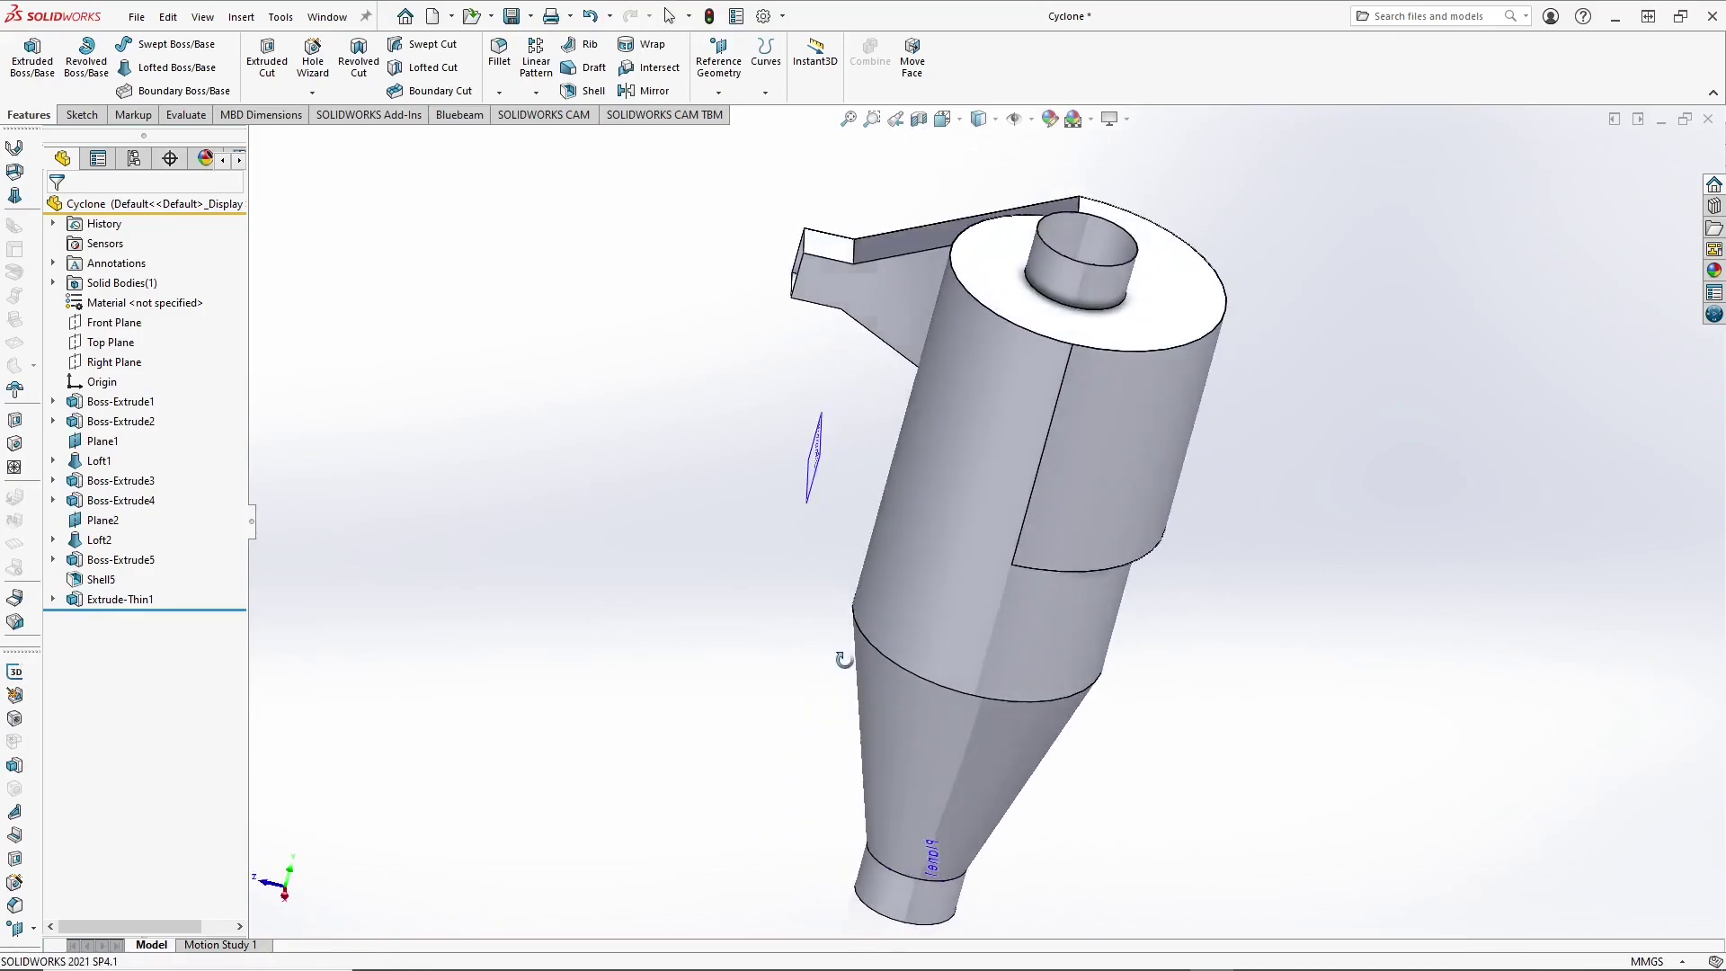
Step: On the top outlet tube's annular end face, sketch a circle centred on the origin, about 298 mm in diameter
{"action": "scroll", "coordinate": [1030, 320], "scroll_direction": "down", "scroll_amount": 10}
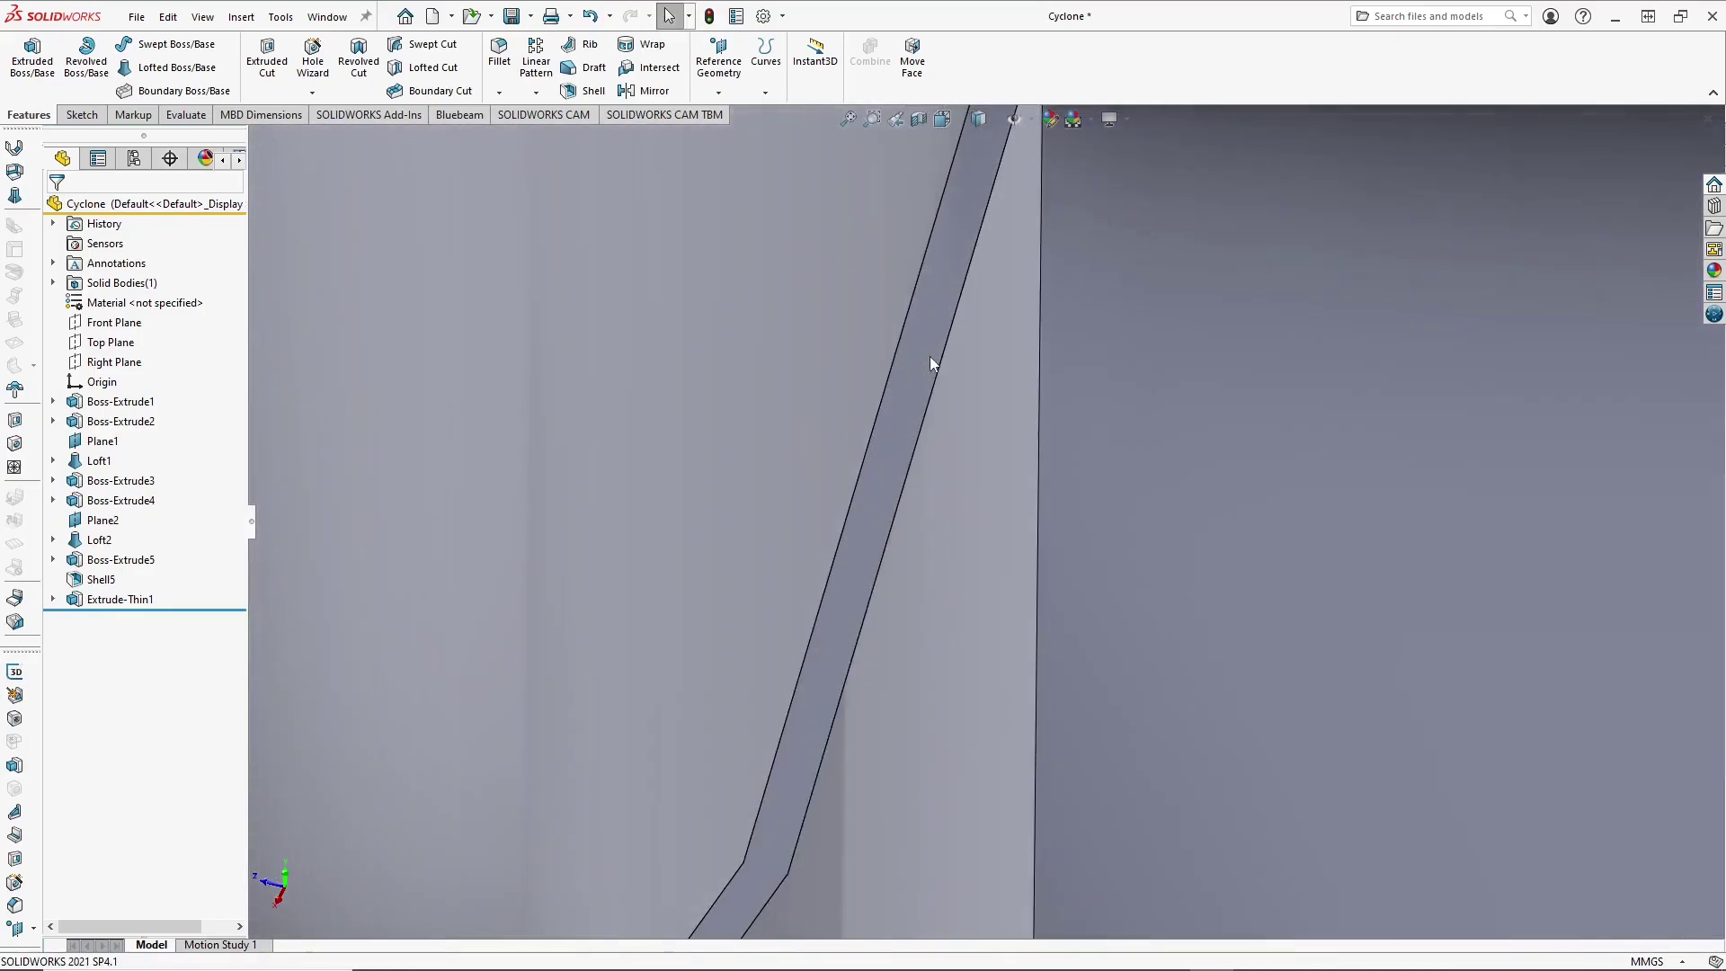
{"action": "left_click", "coordinate": [924, 356]}
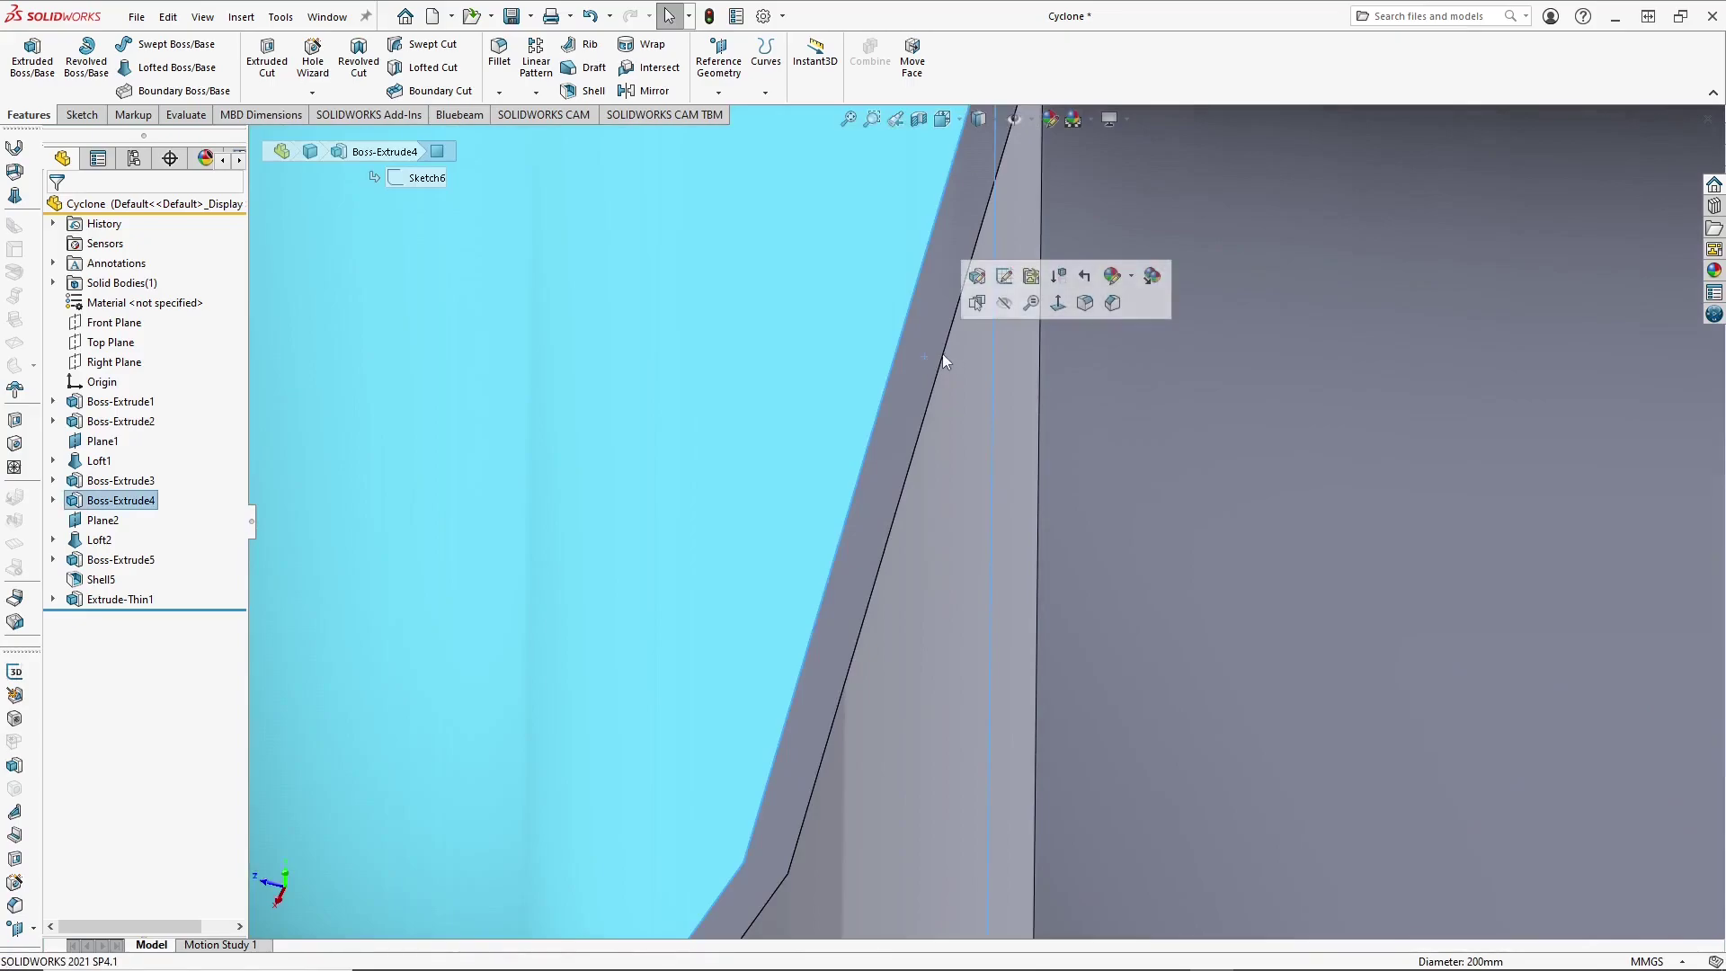
{"action": "left_click", "coordinate": [942, 377]}
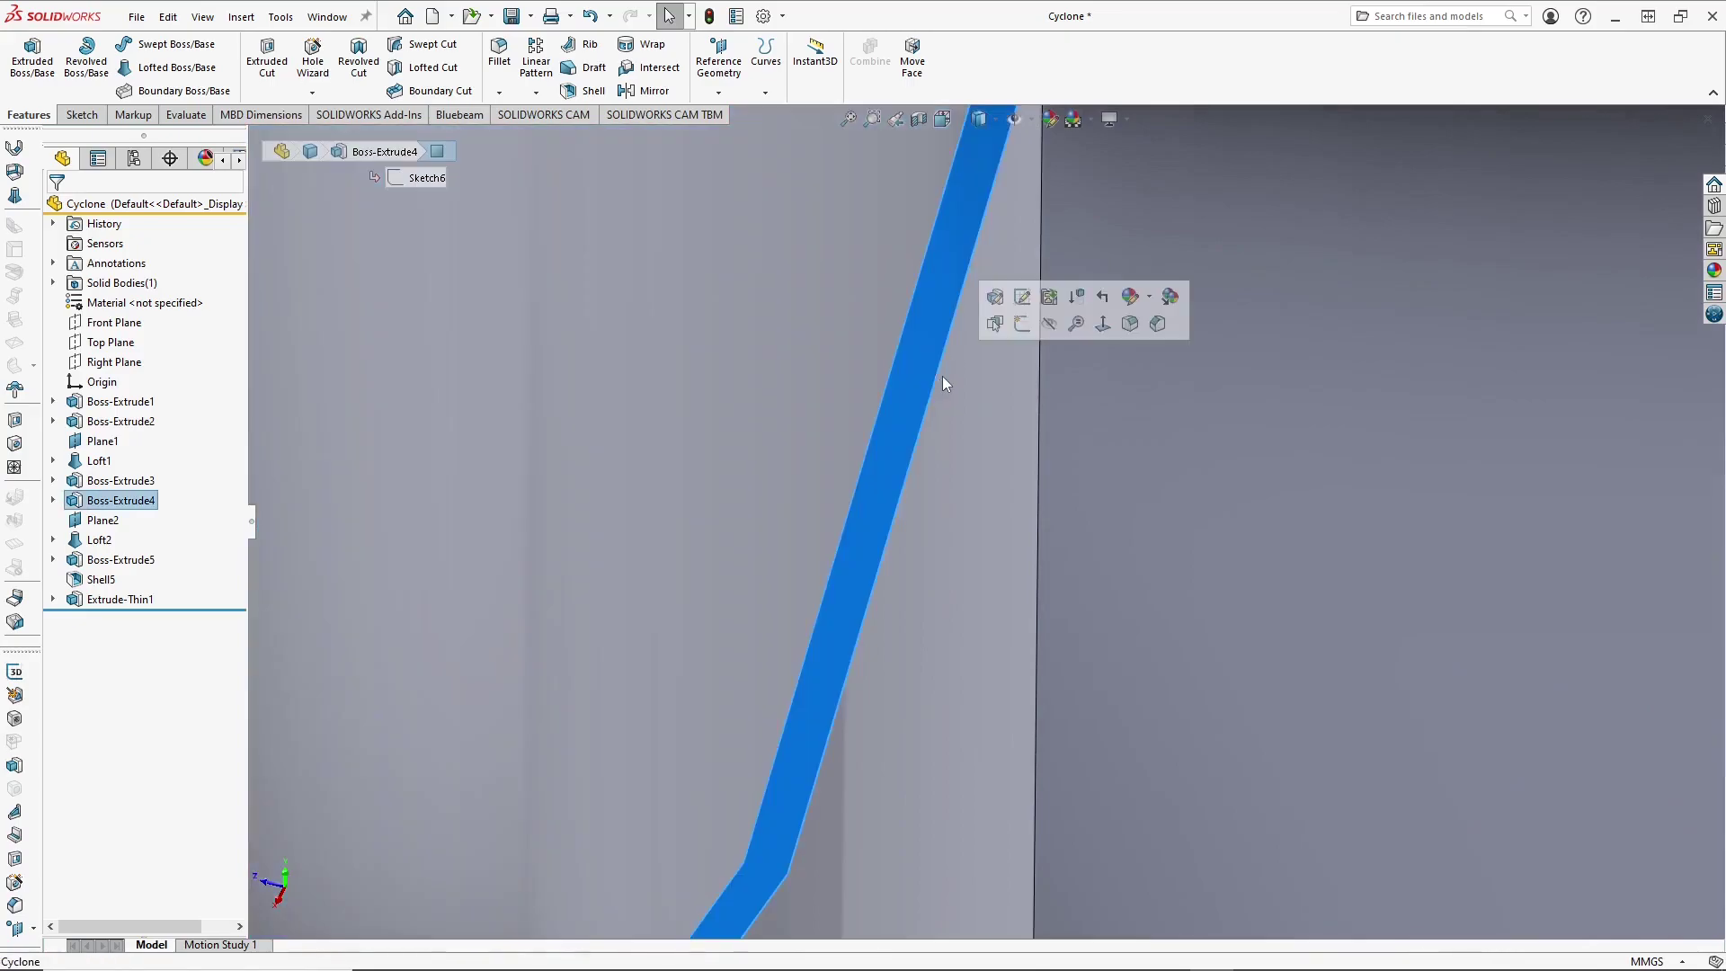
{"action": "left_click", "coordinate": [1022, 325]}
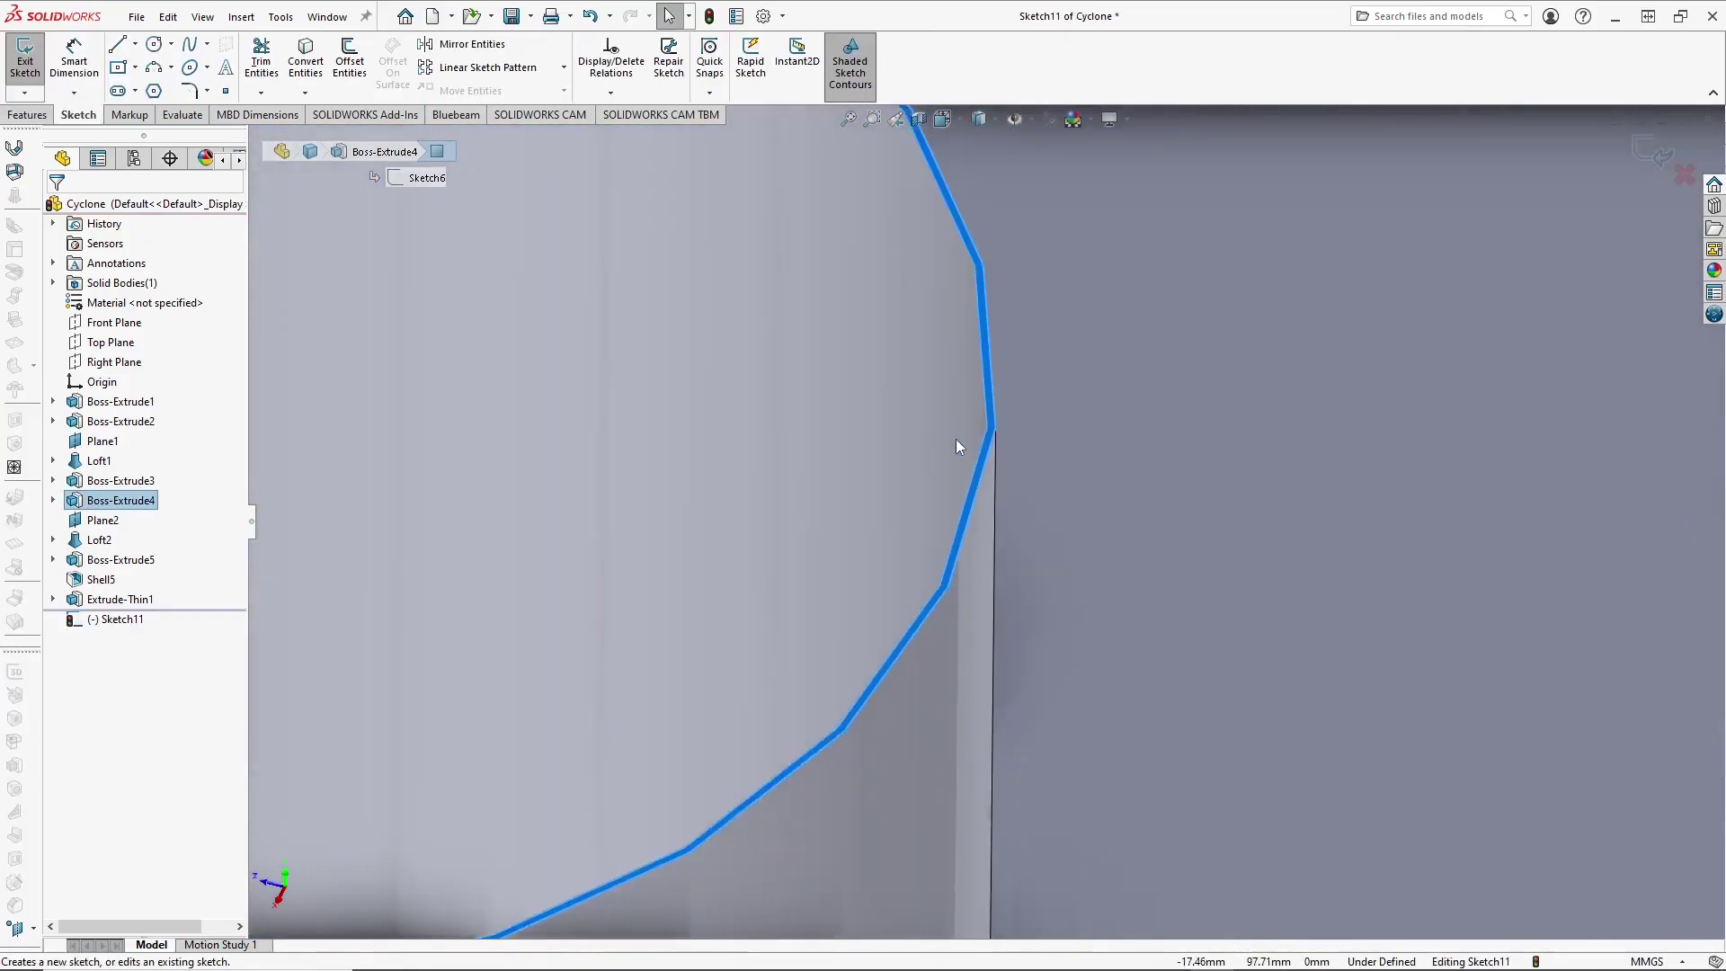
{"action": "key", "text": "space"}
{"action": "left_click", "coordinate": [1188, 777]}
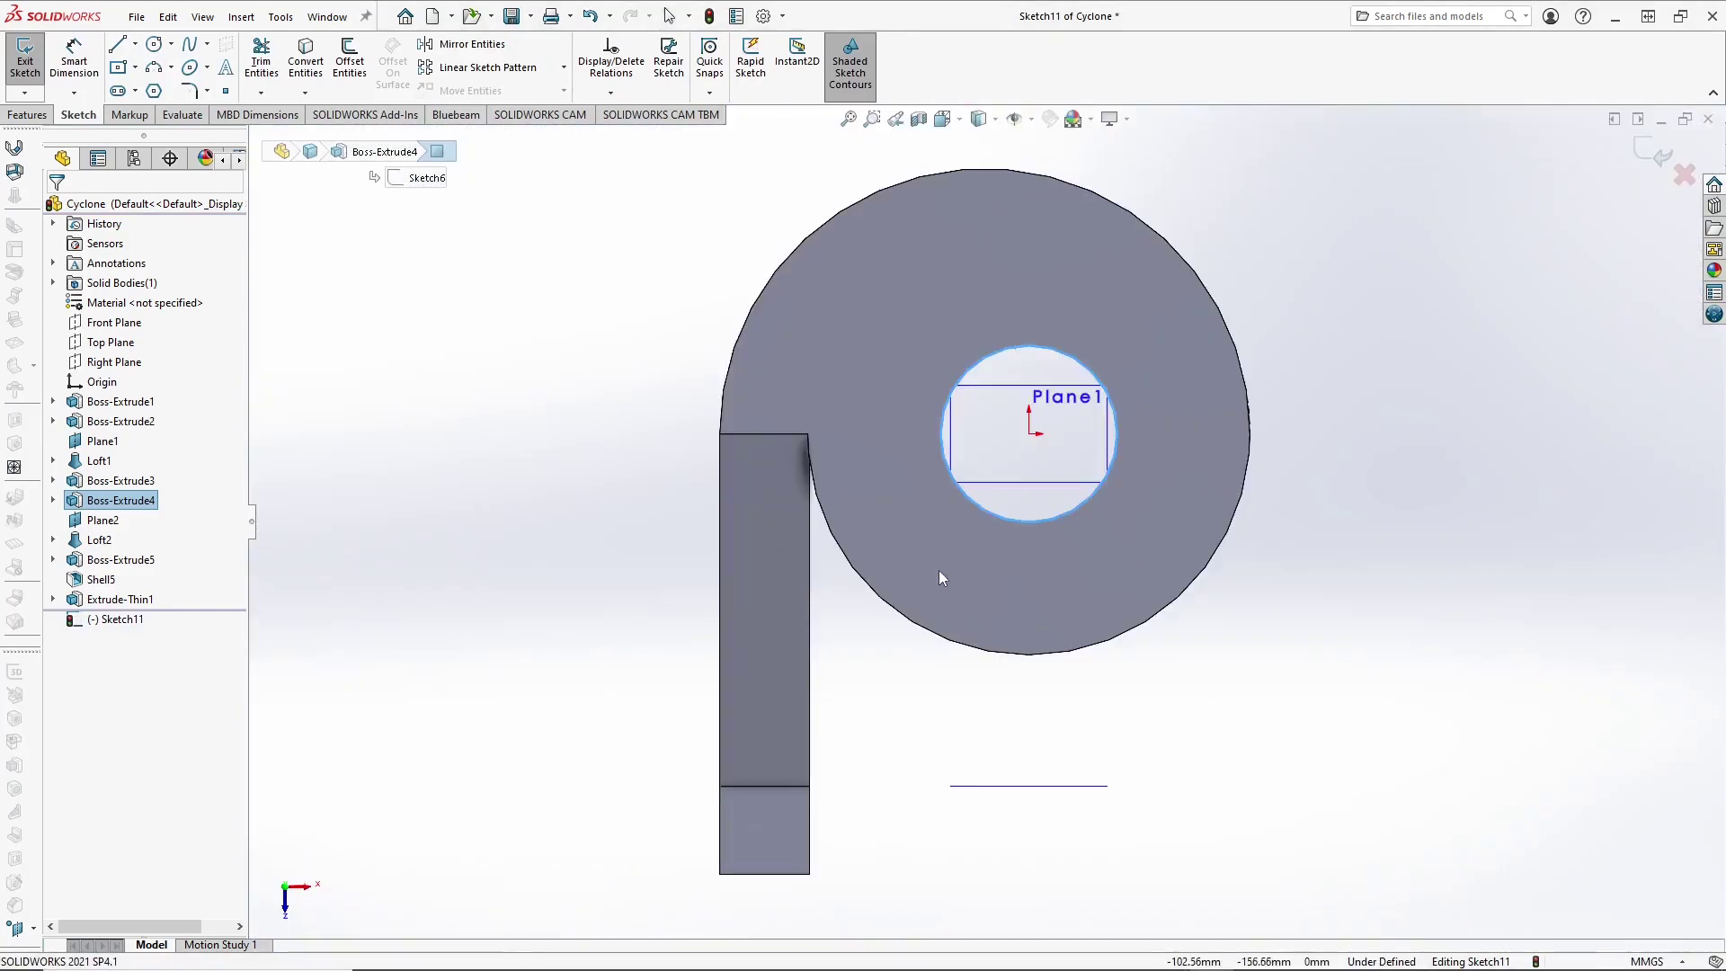
{"action": "scroll", "coordinate": [1232, 439], "scroll_direction": "down", "scroll_amount": 3}
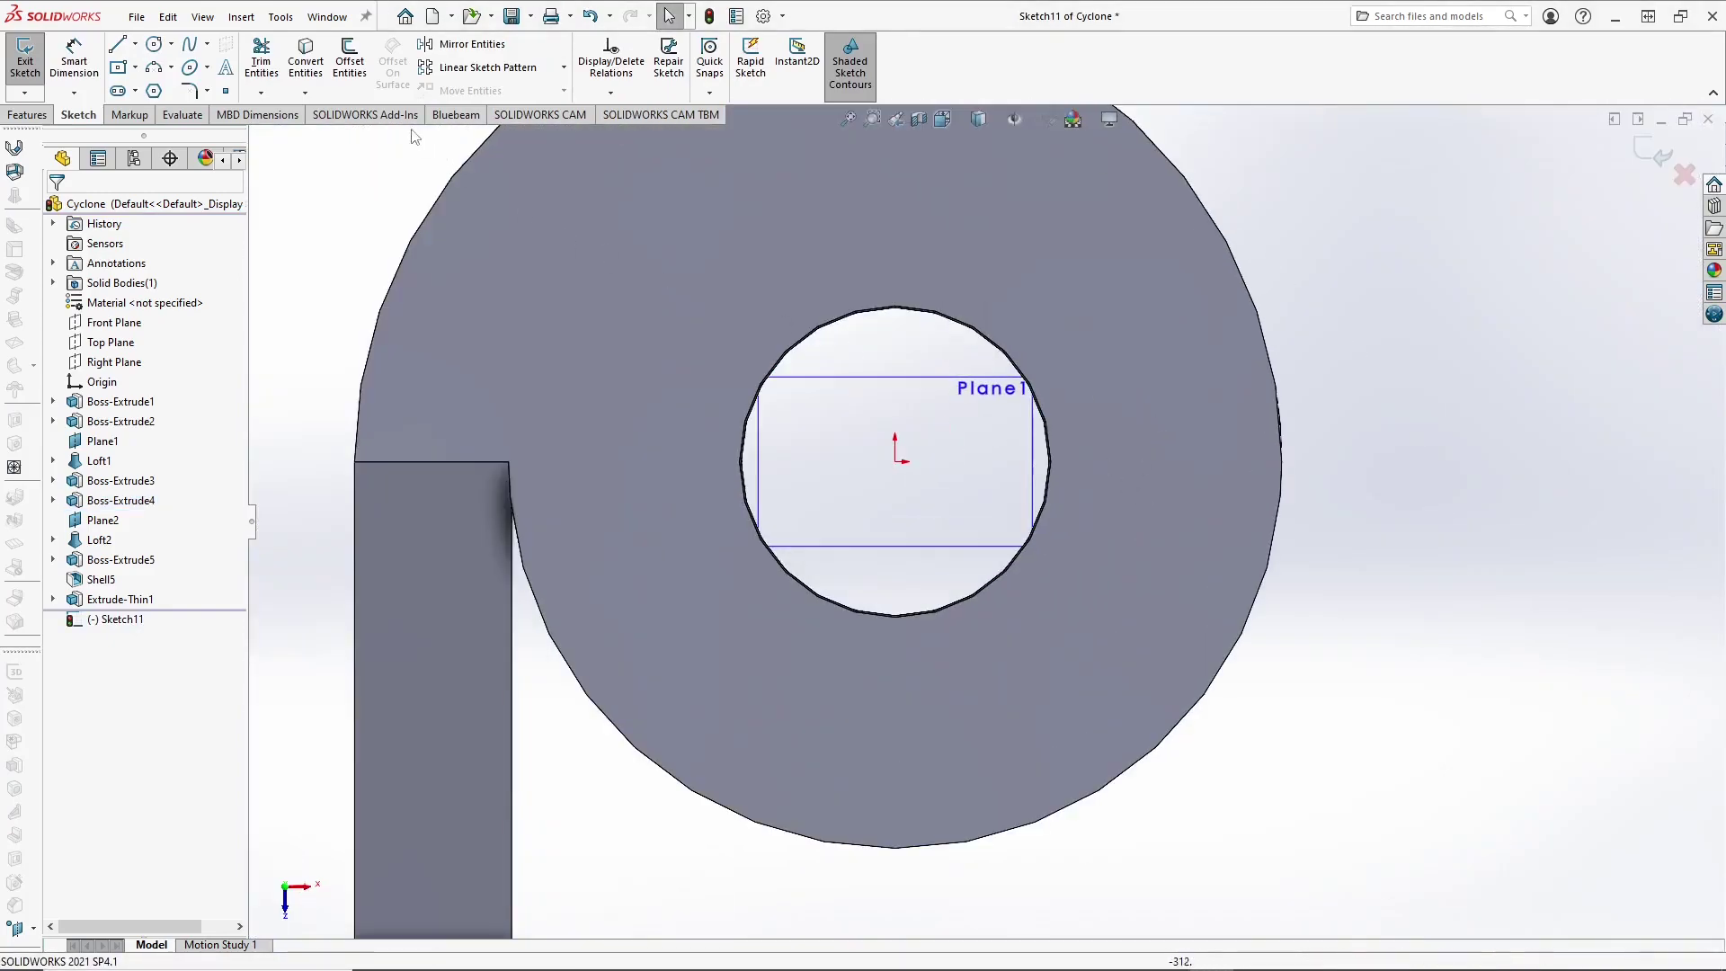
{"action": "left_click", "coordinate": [158, 45]}
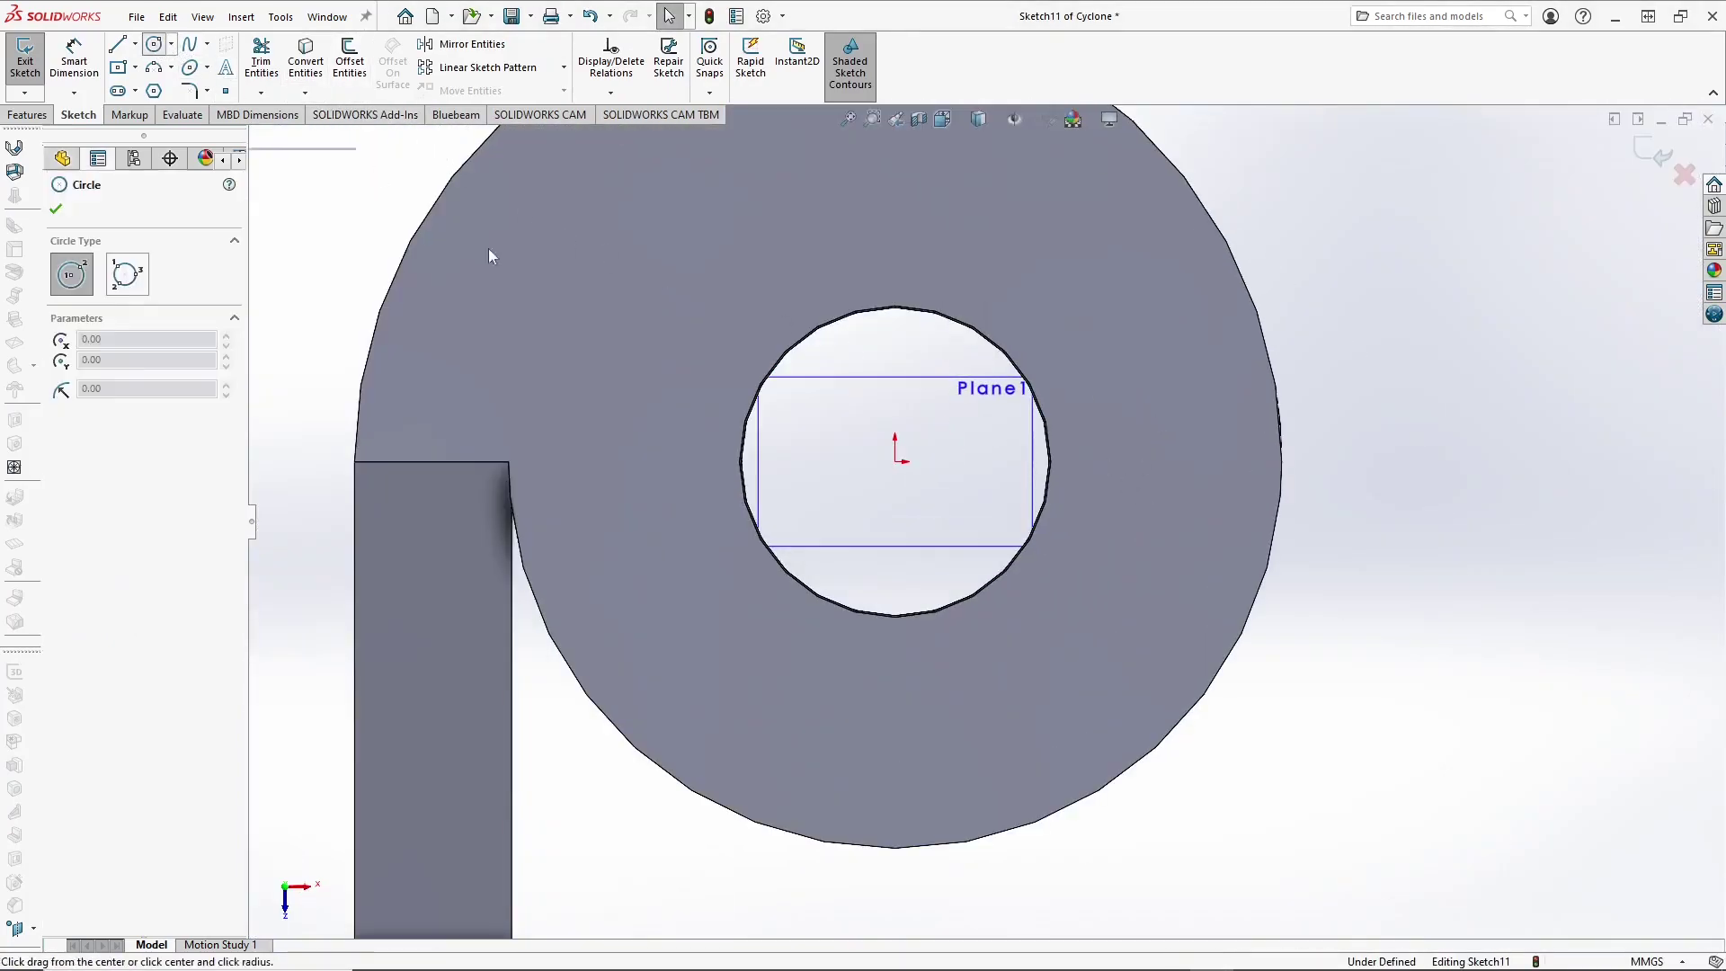
{"action": "left_click", "coordinate": [895, 462]}
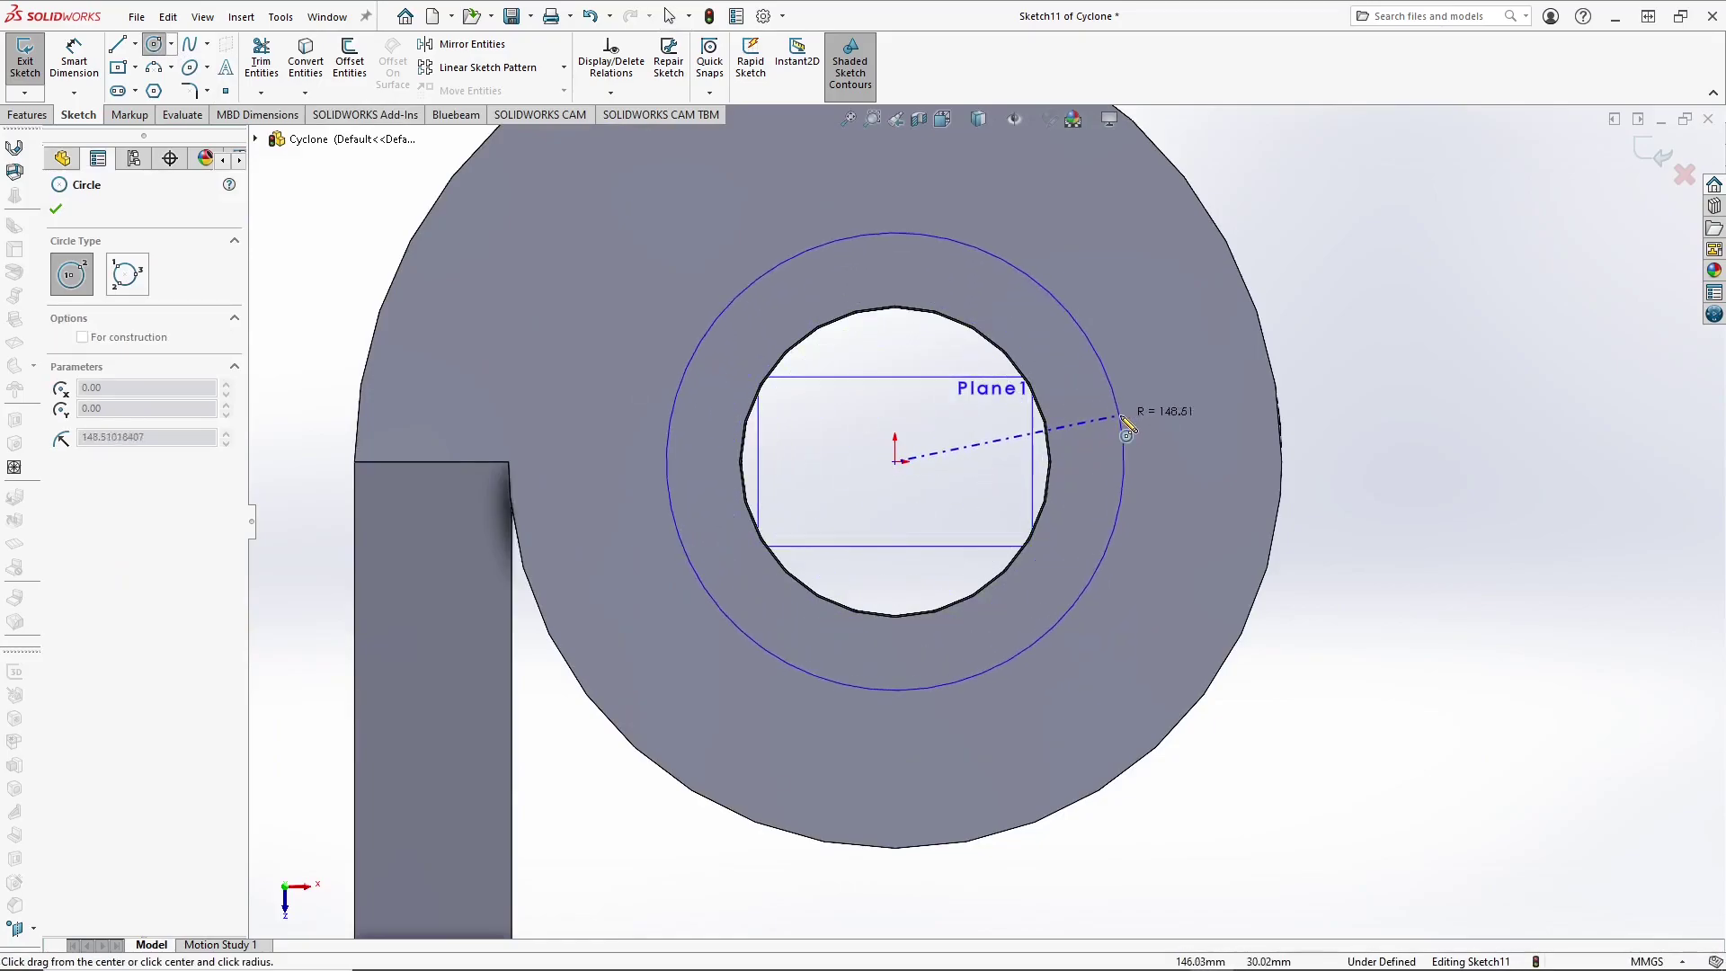
{"action": "left_click", "coordinate": [1129, 436]}
{"action": "scroll", "coordinate": [1098, 443], "scroll_direction": "down", "scroll_amount": 4}
{"action": "key", "text": "Escape"}
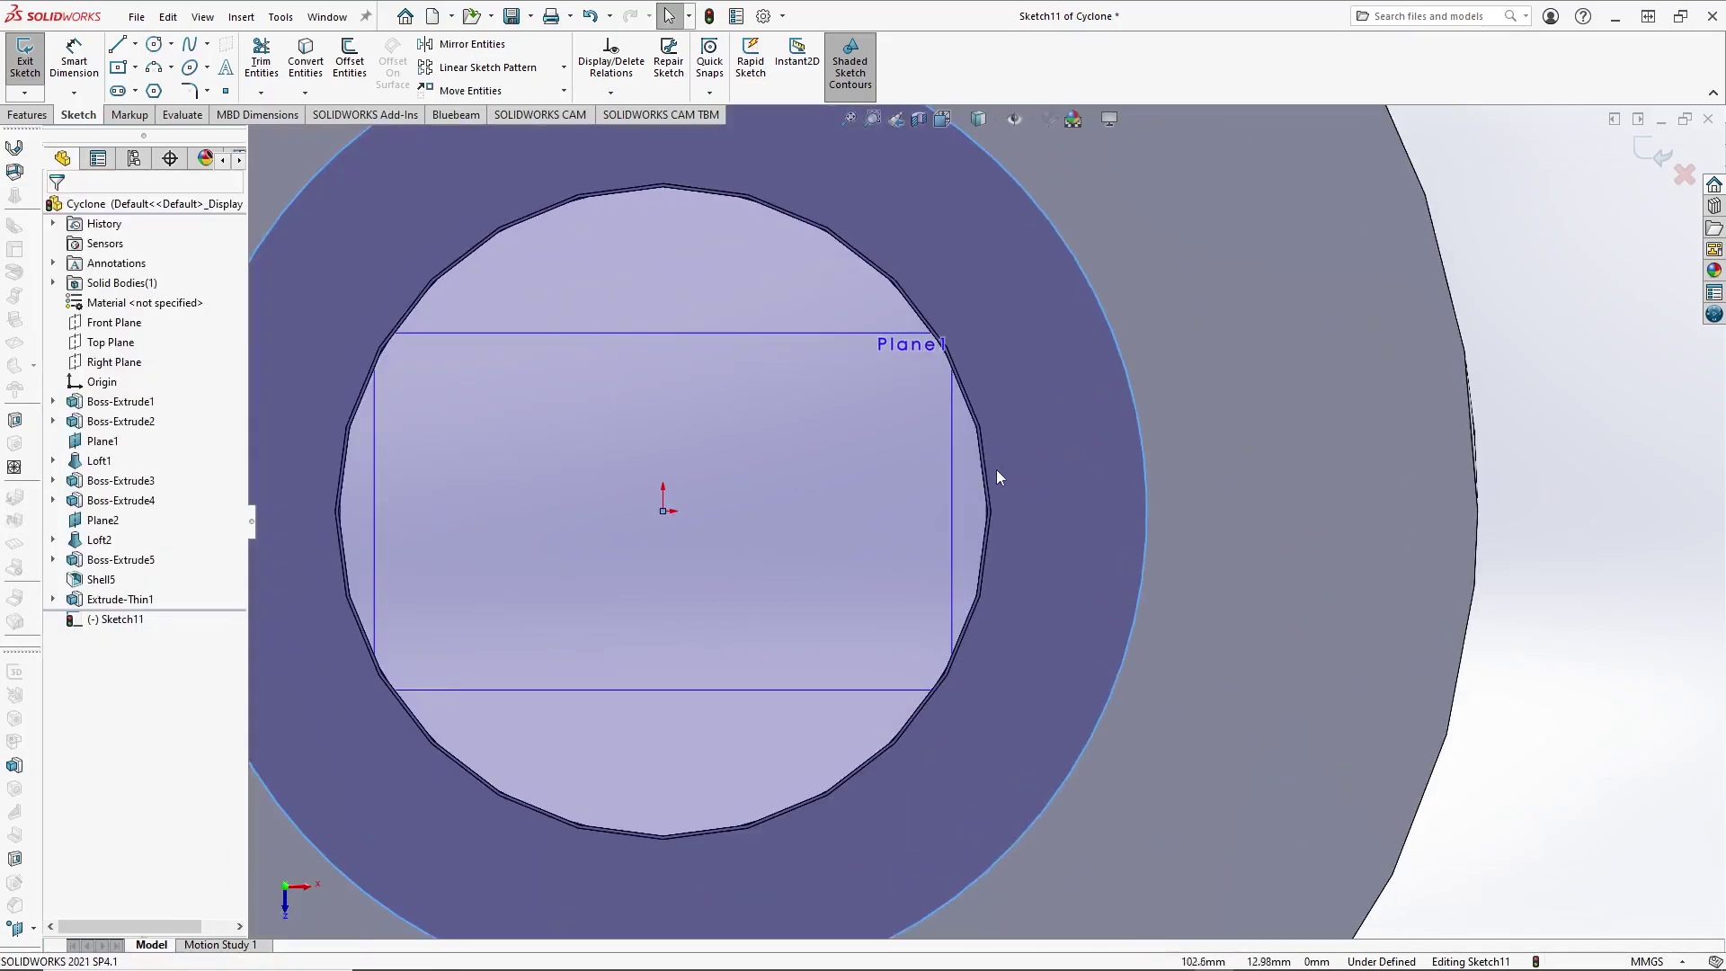
Step: Convert the outlet tube's outer circular edge into the sketch as the flange's inner boundary
{"action": "left_click", "coordinate": [987, 479]}
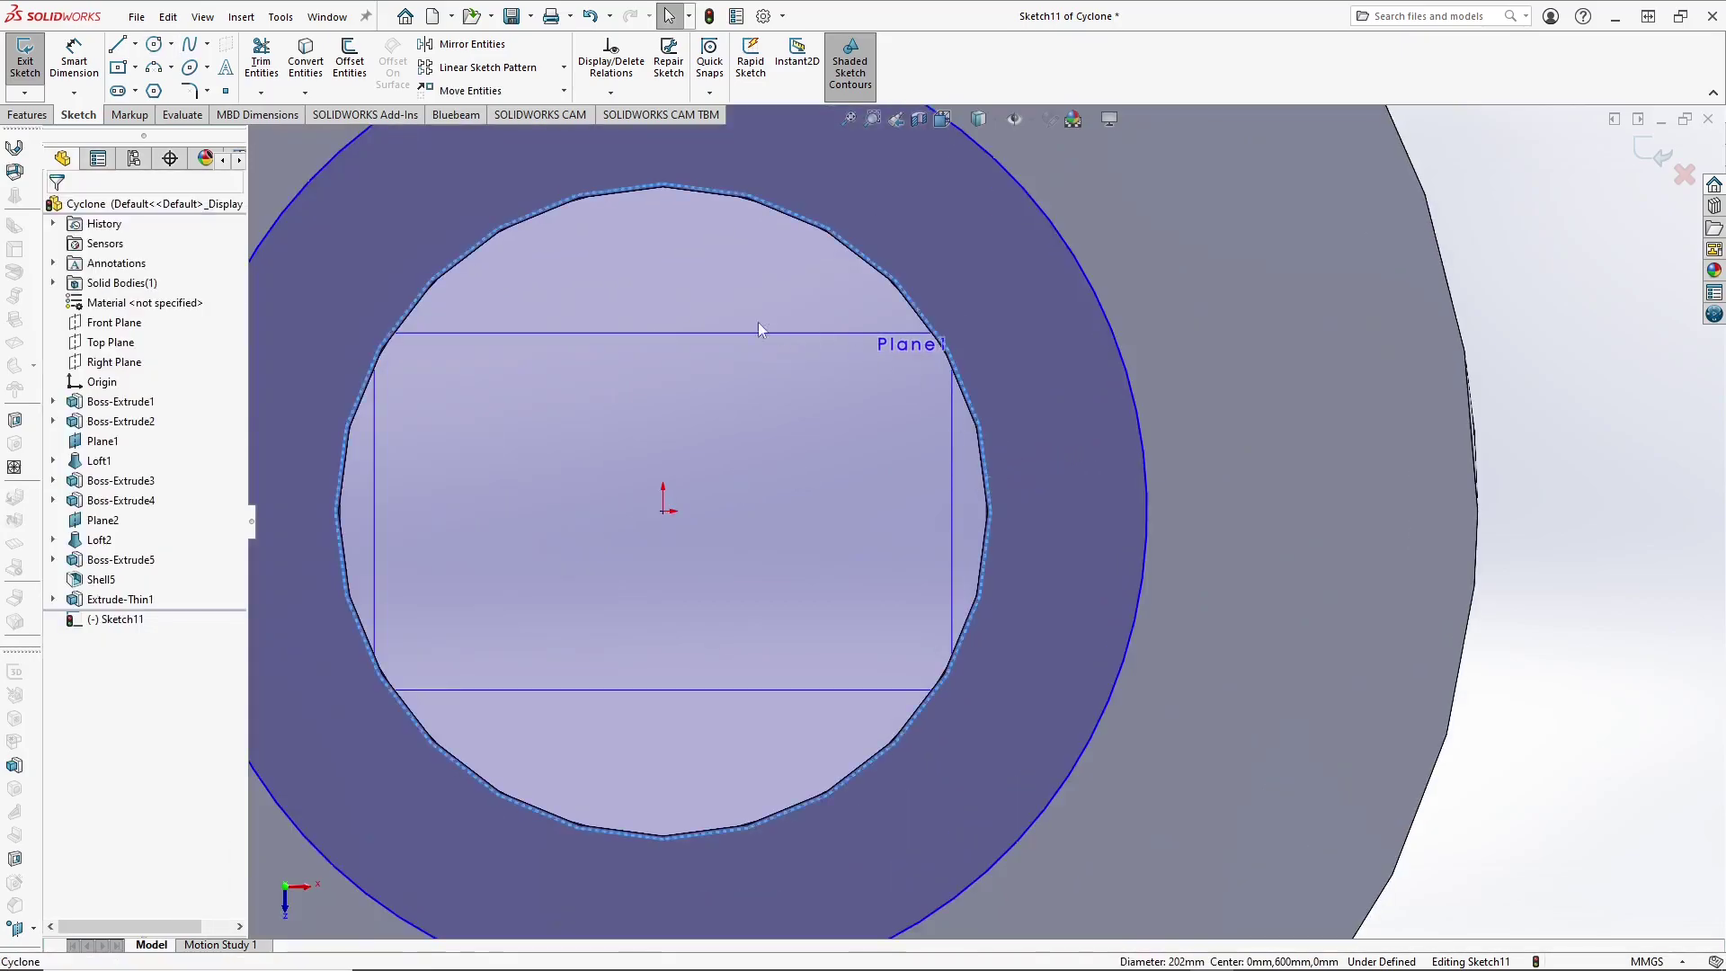
{"action": "left_click", "coordinate": [306, 59]}
{"action": "scroll", "coordinate": [930, 409], "scroll_direction": "up", "scroll_amount": 3}
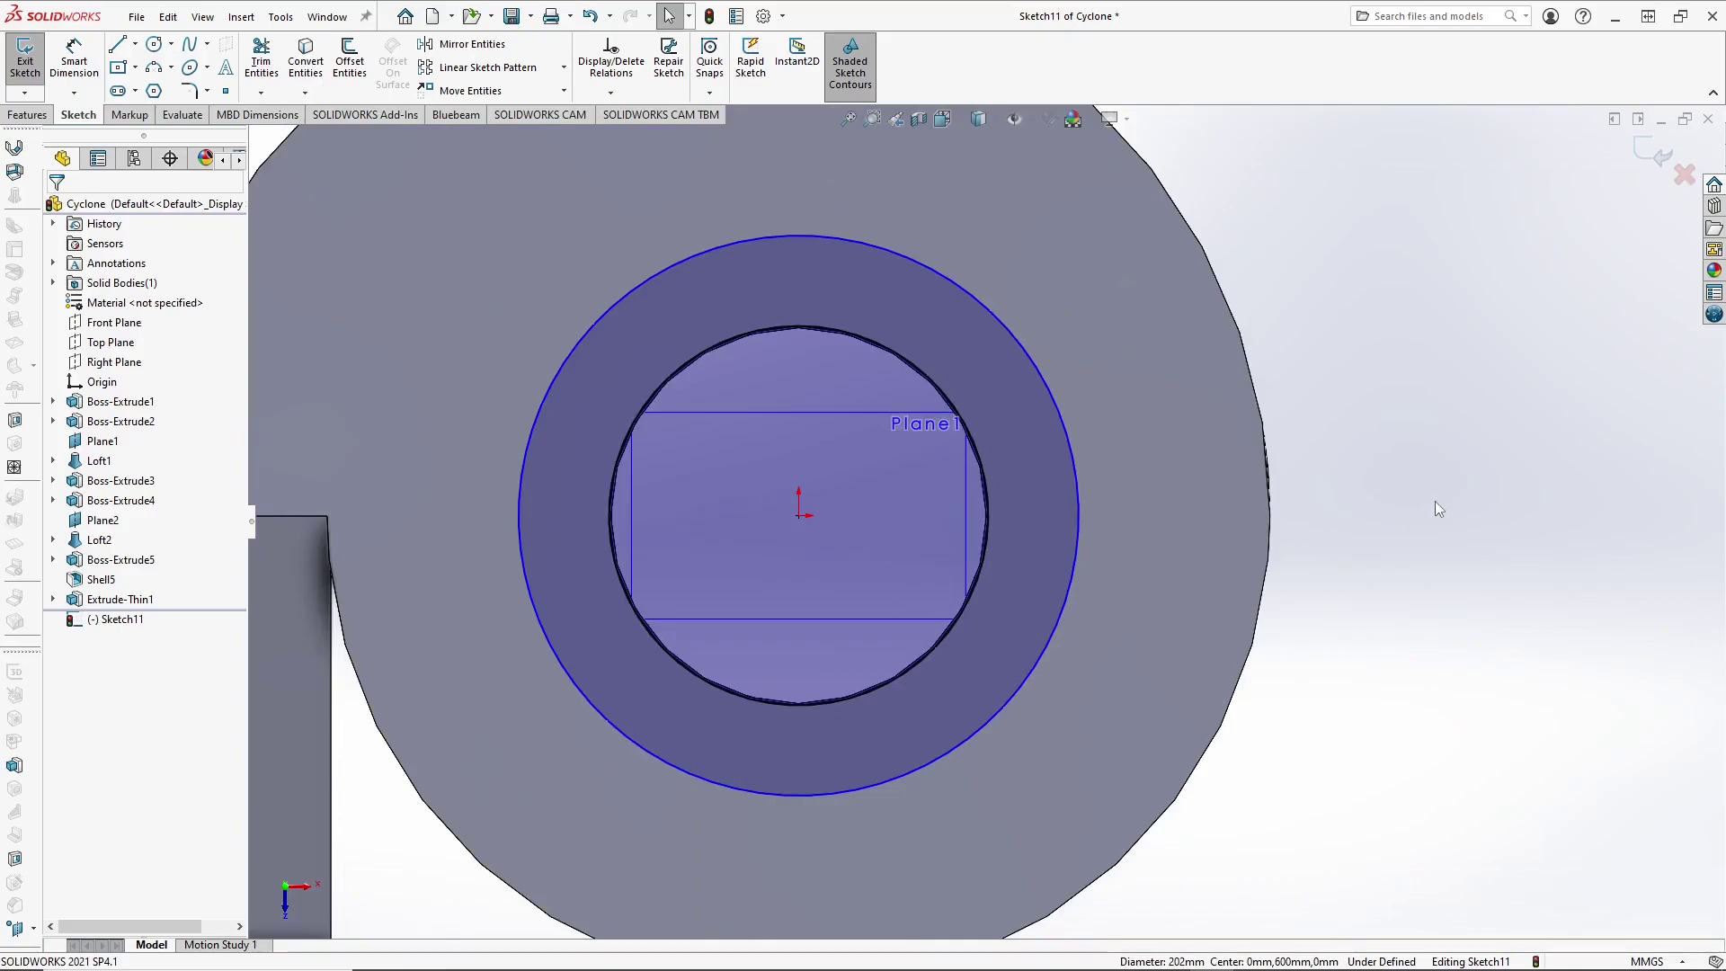
Step: Dimension the larger circle's diameter at 300 mm and finish the flange sketch
{"action": "left_click", "coordinate": [75, 63]}
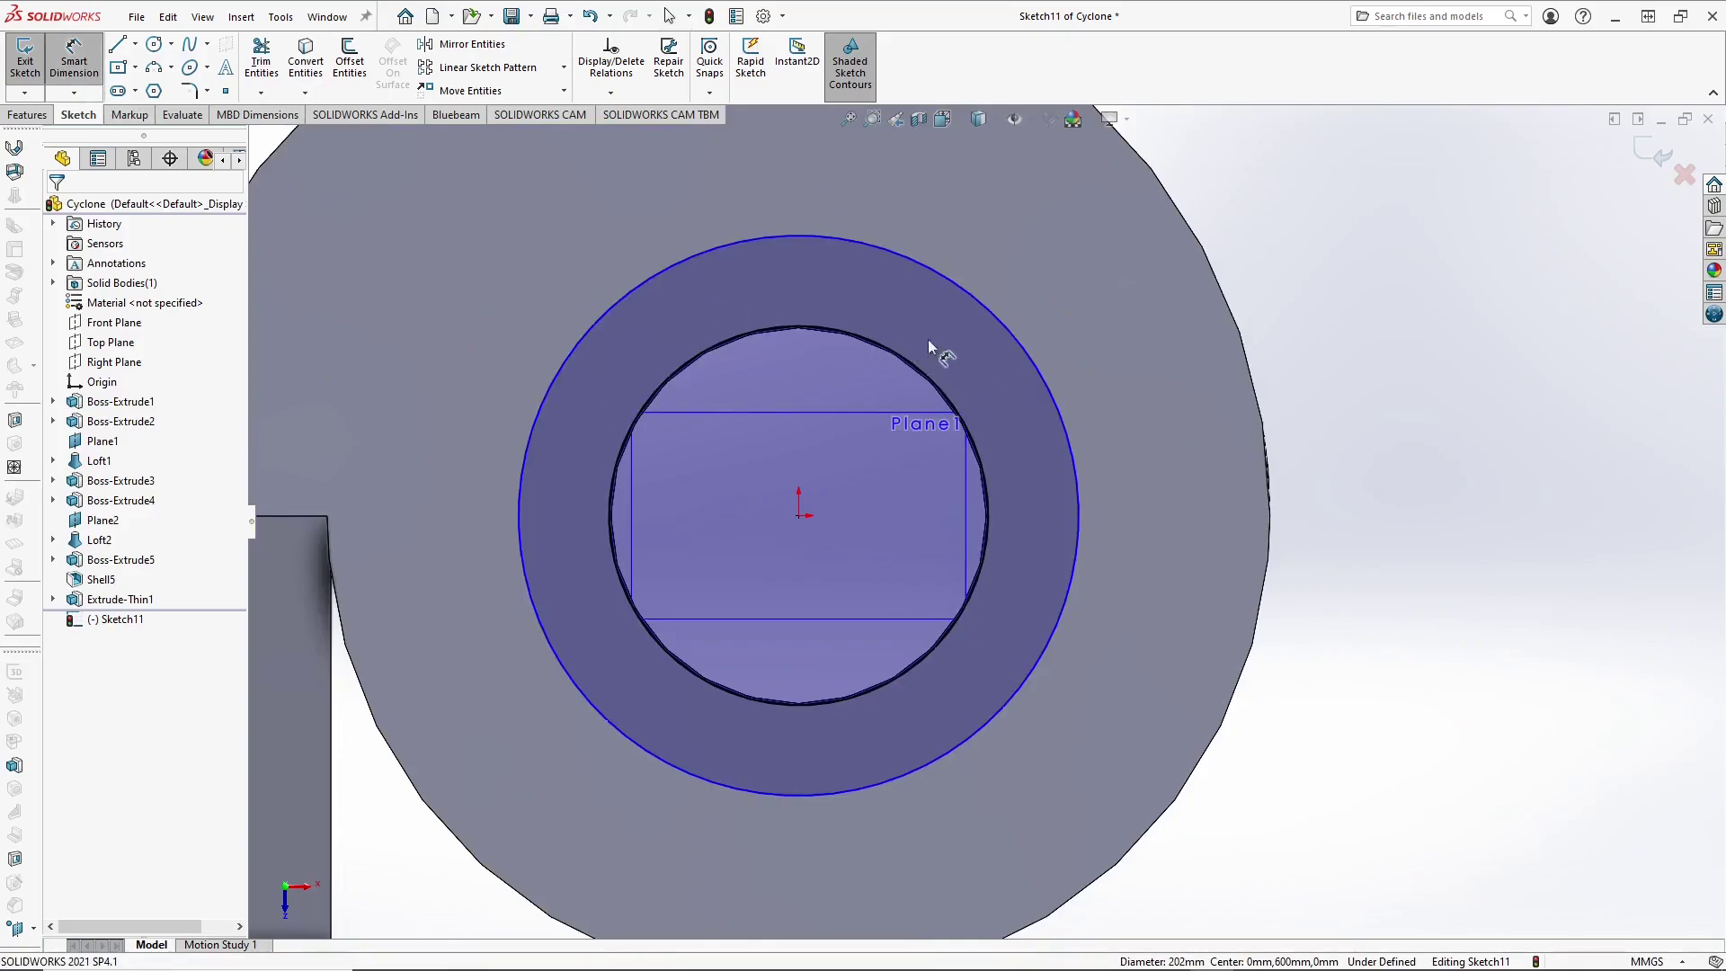
{"action": "left_click", "coordinate": [998, 316]}
{"action": "left_click", "coordinate": [1070, 286]}
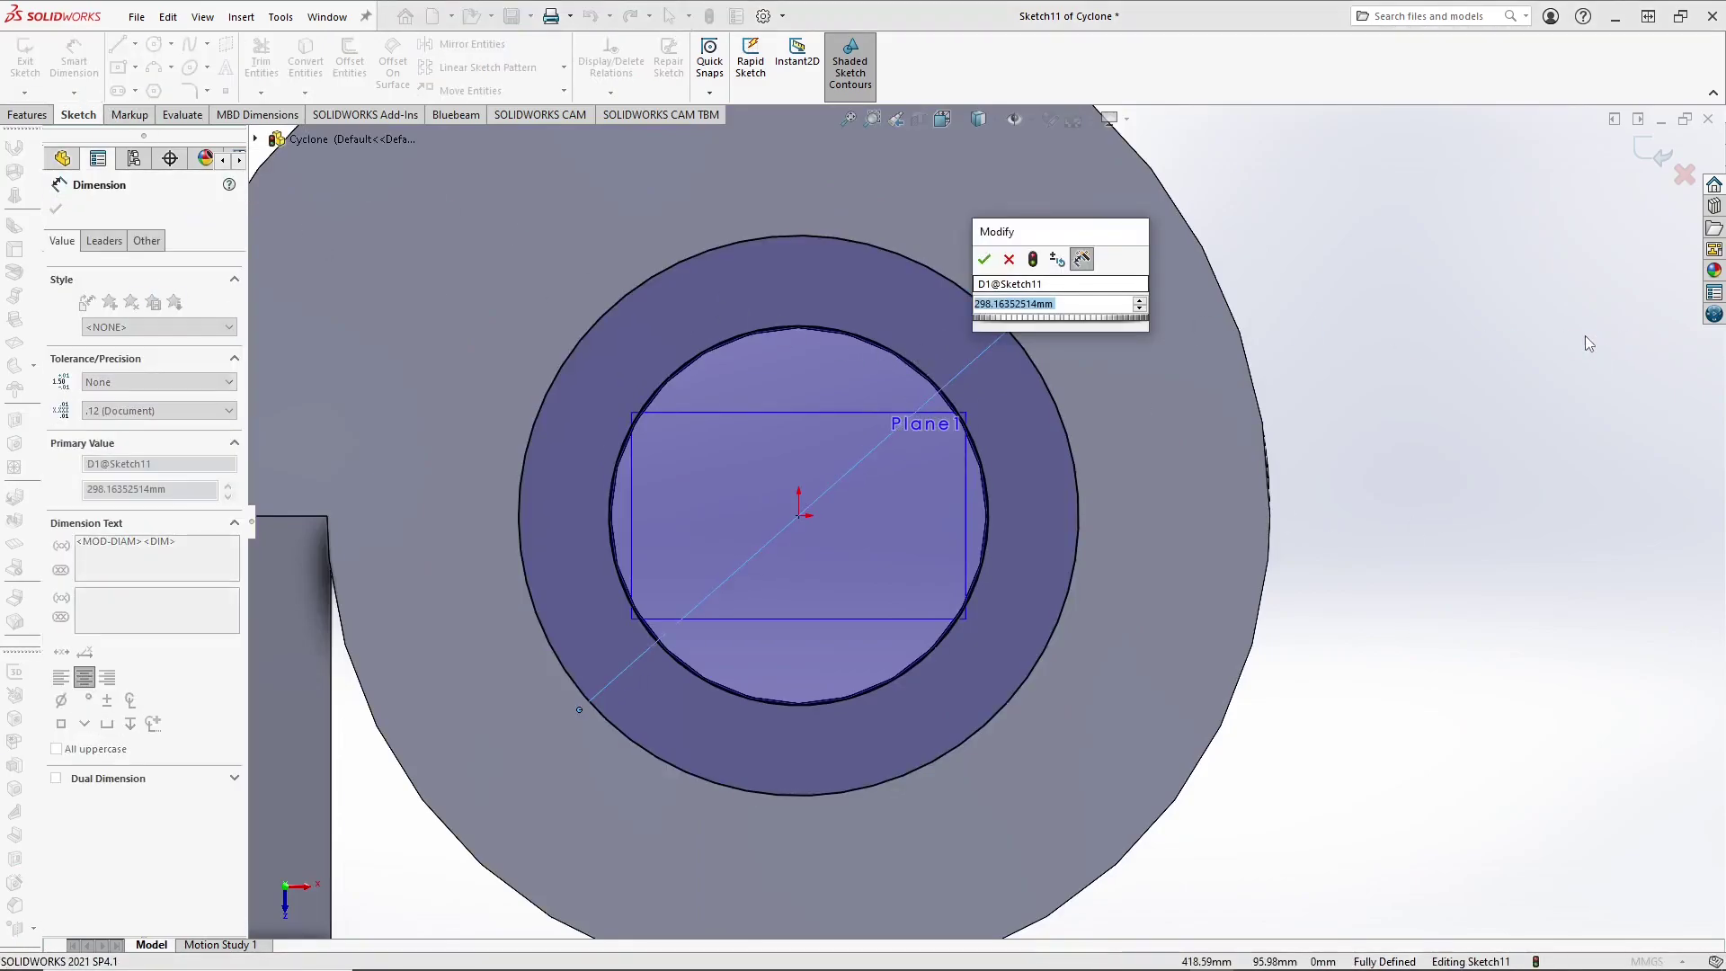
{"action": "type", "text": "300"}
{"action": "key", "text": "Return"}
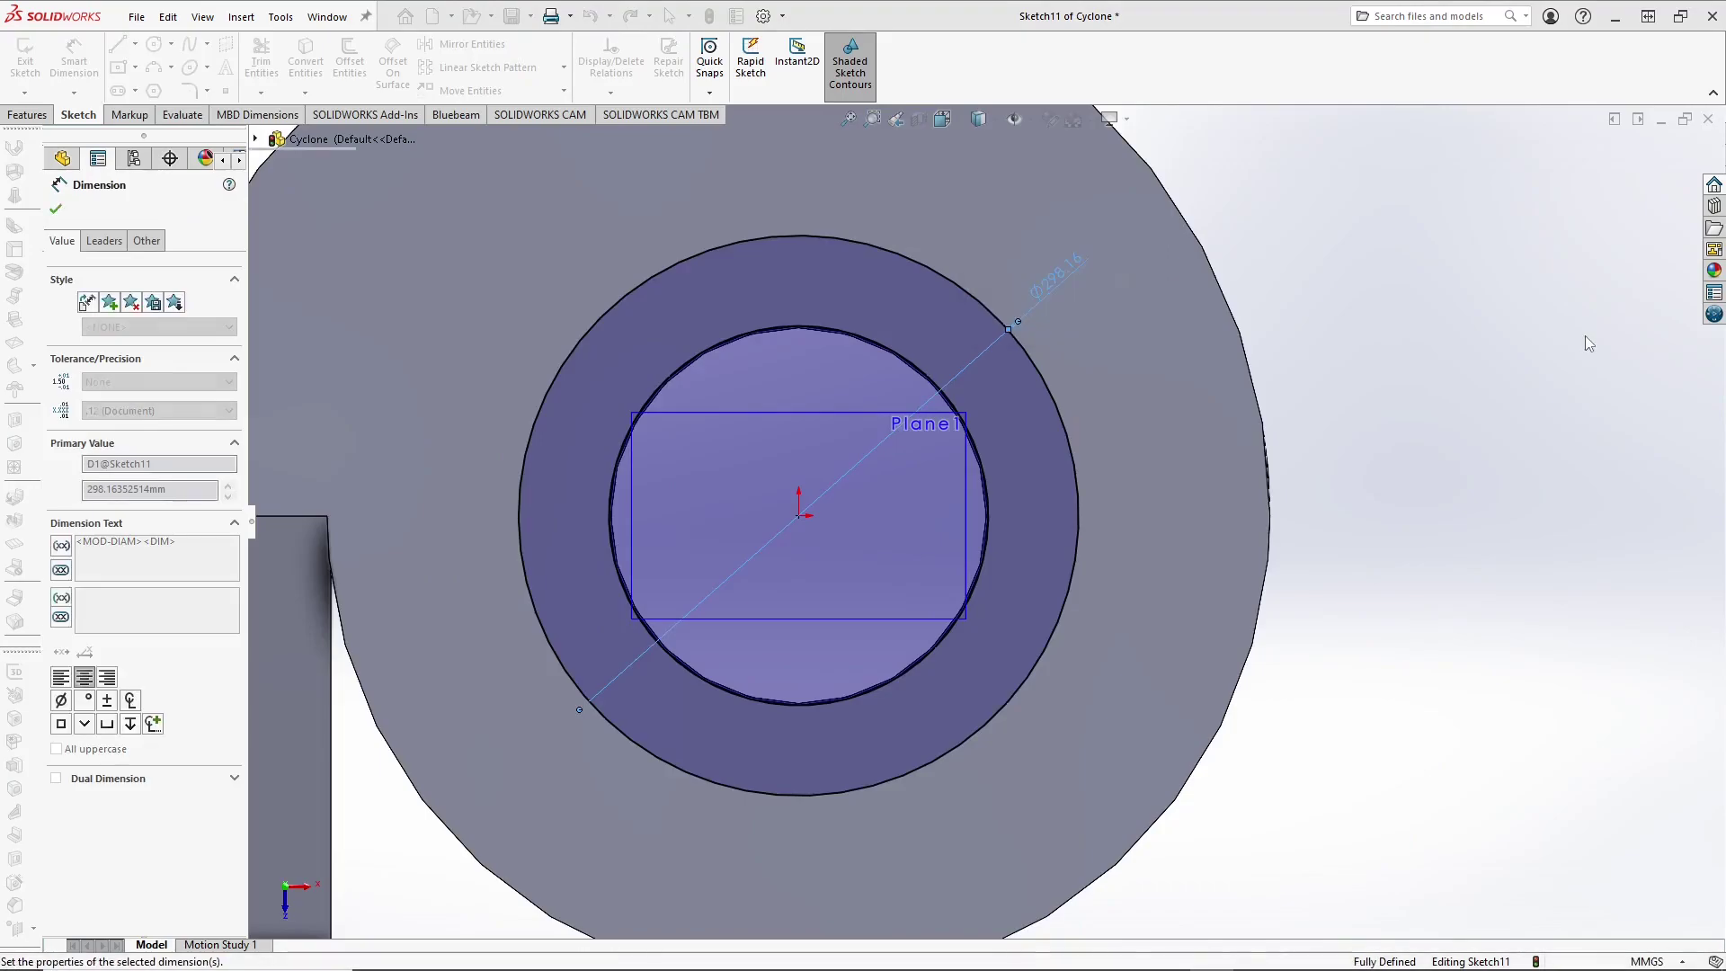
{"action": "key", "text": "Escape"}
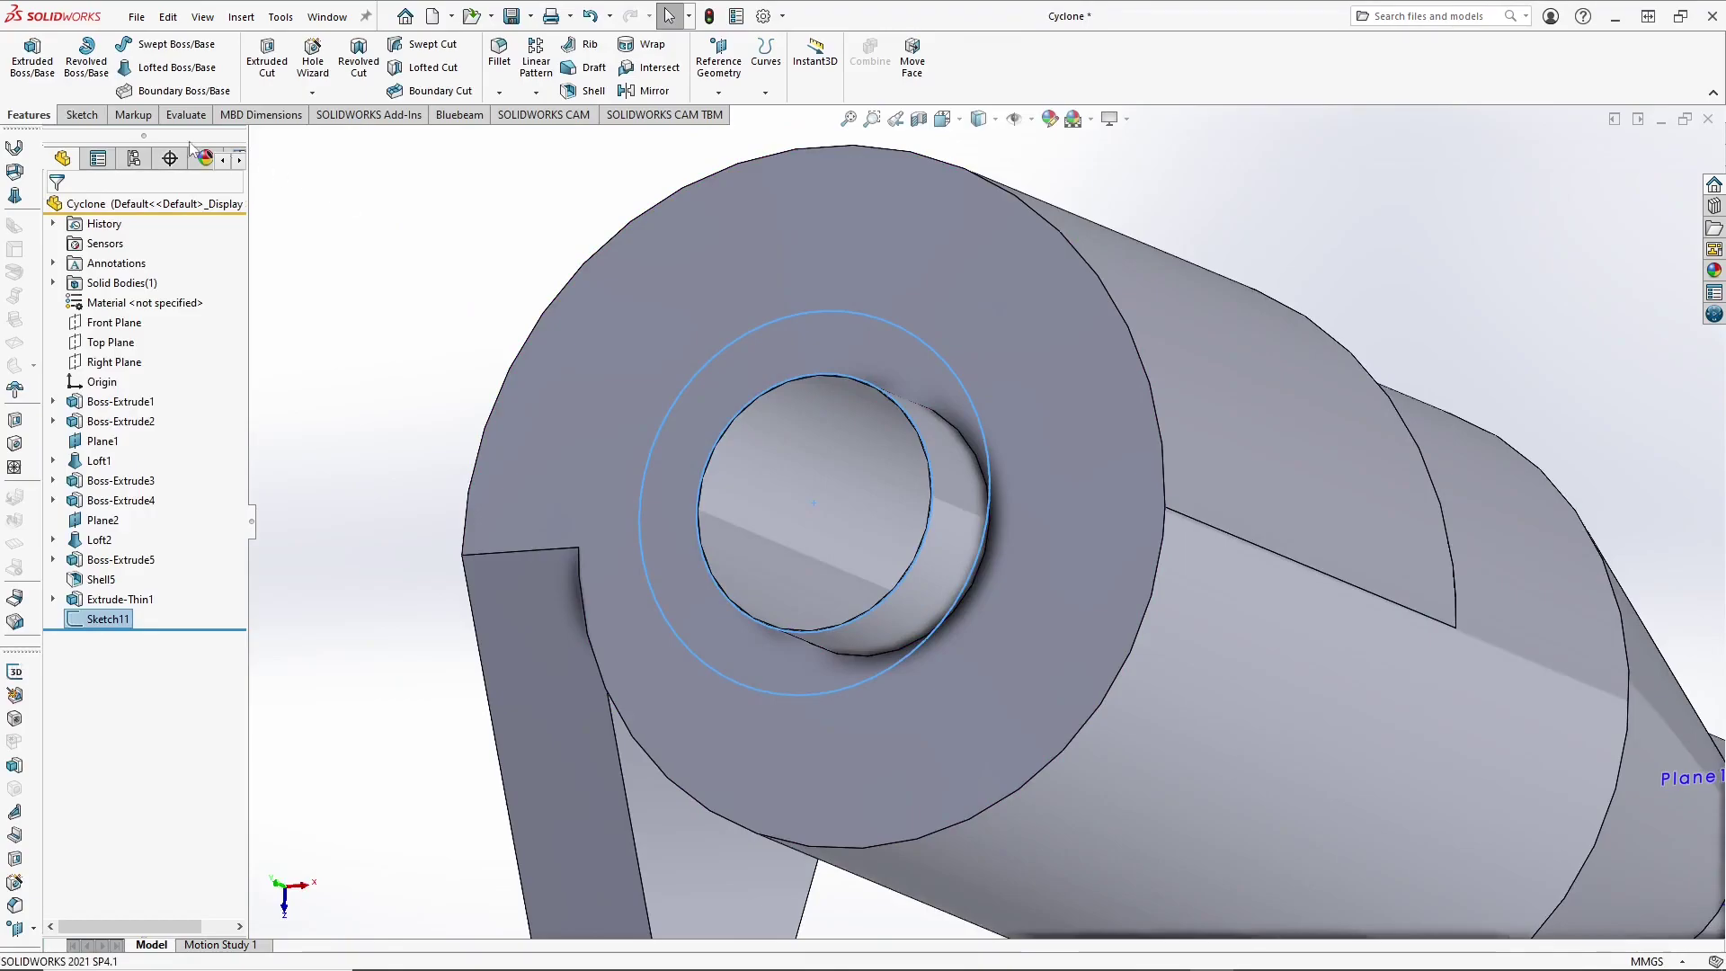
Step: Extrude the ring profile 5 mm with the result merged to form the top outlet flange
{"action": "left_click", "coordinate": [32, 58]}
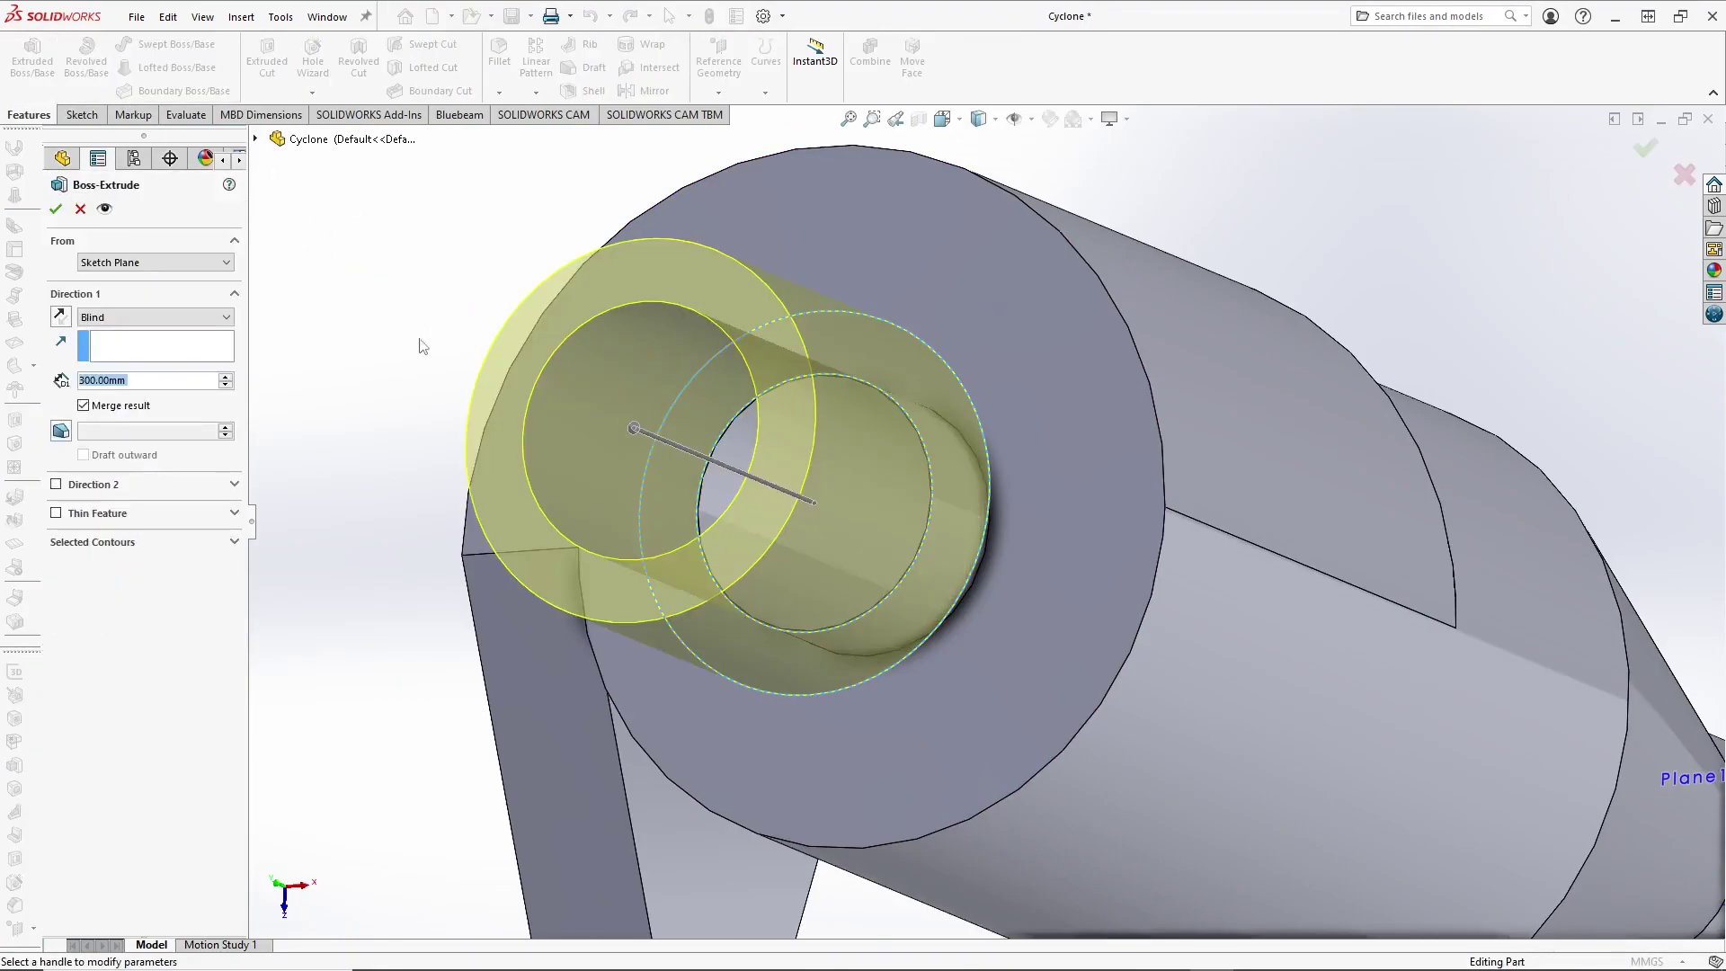
{"action": "type", "text": "5"}
{"action": "key", "text": "Return"}
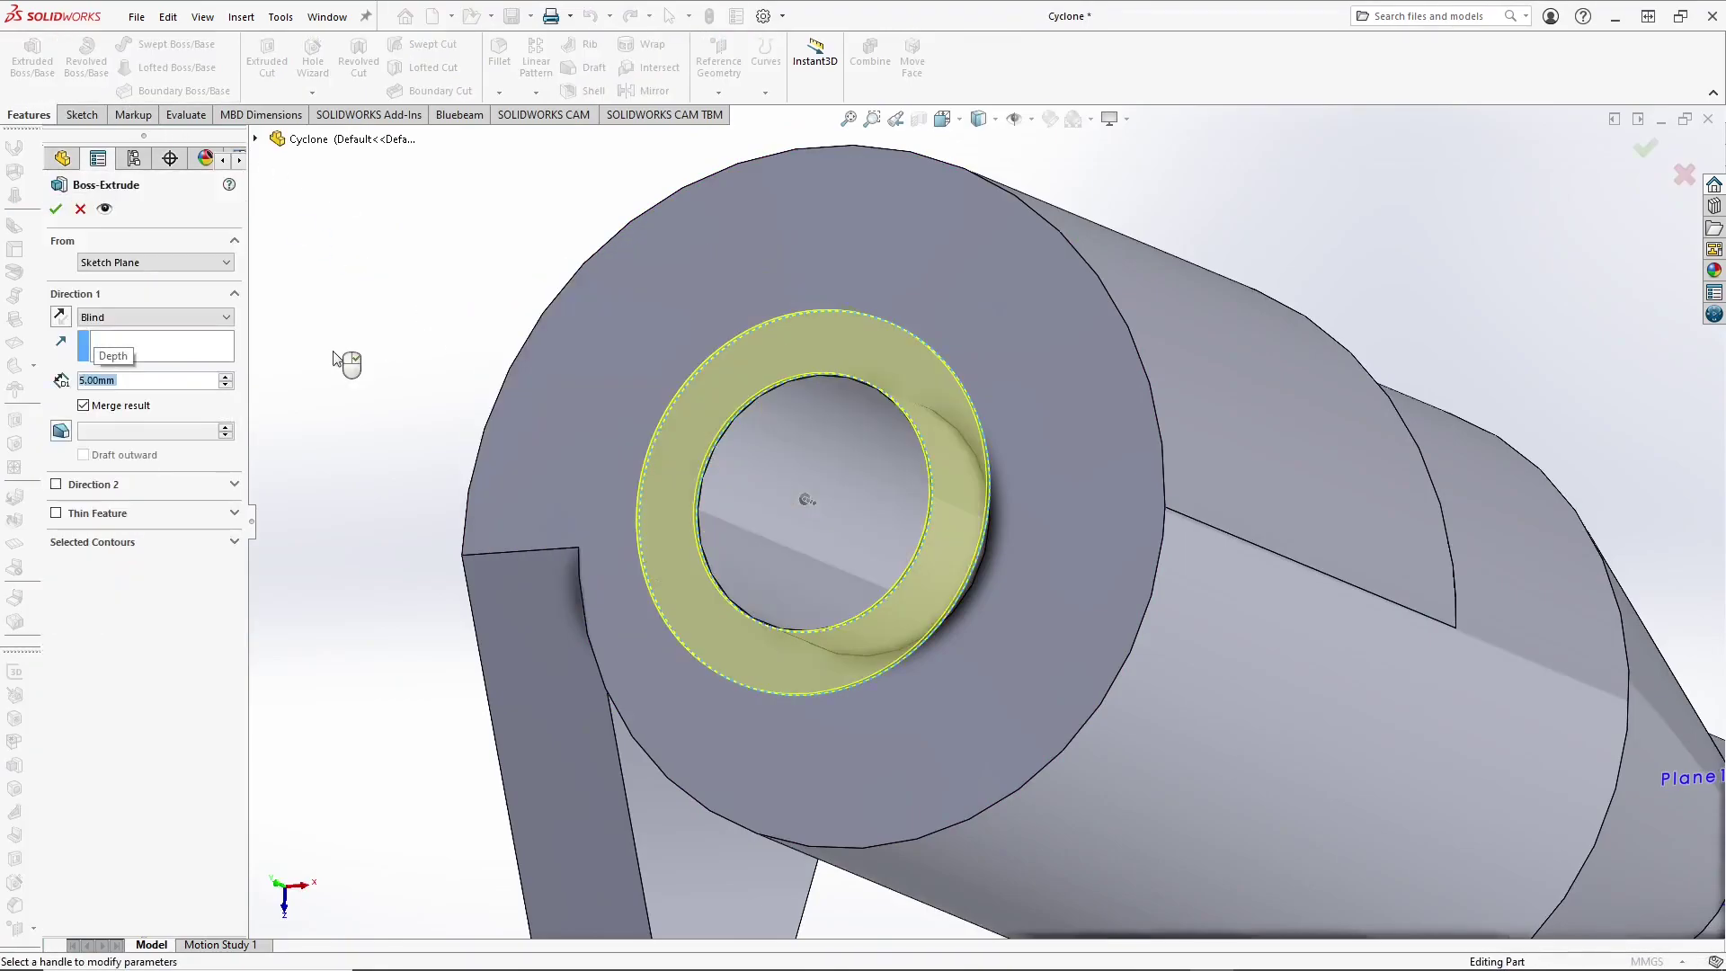
{"action": "left_click", "coordinate": [55, 208]}
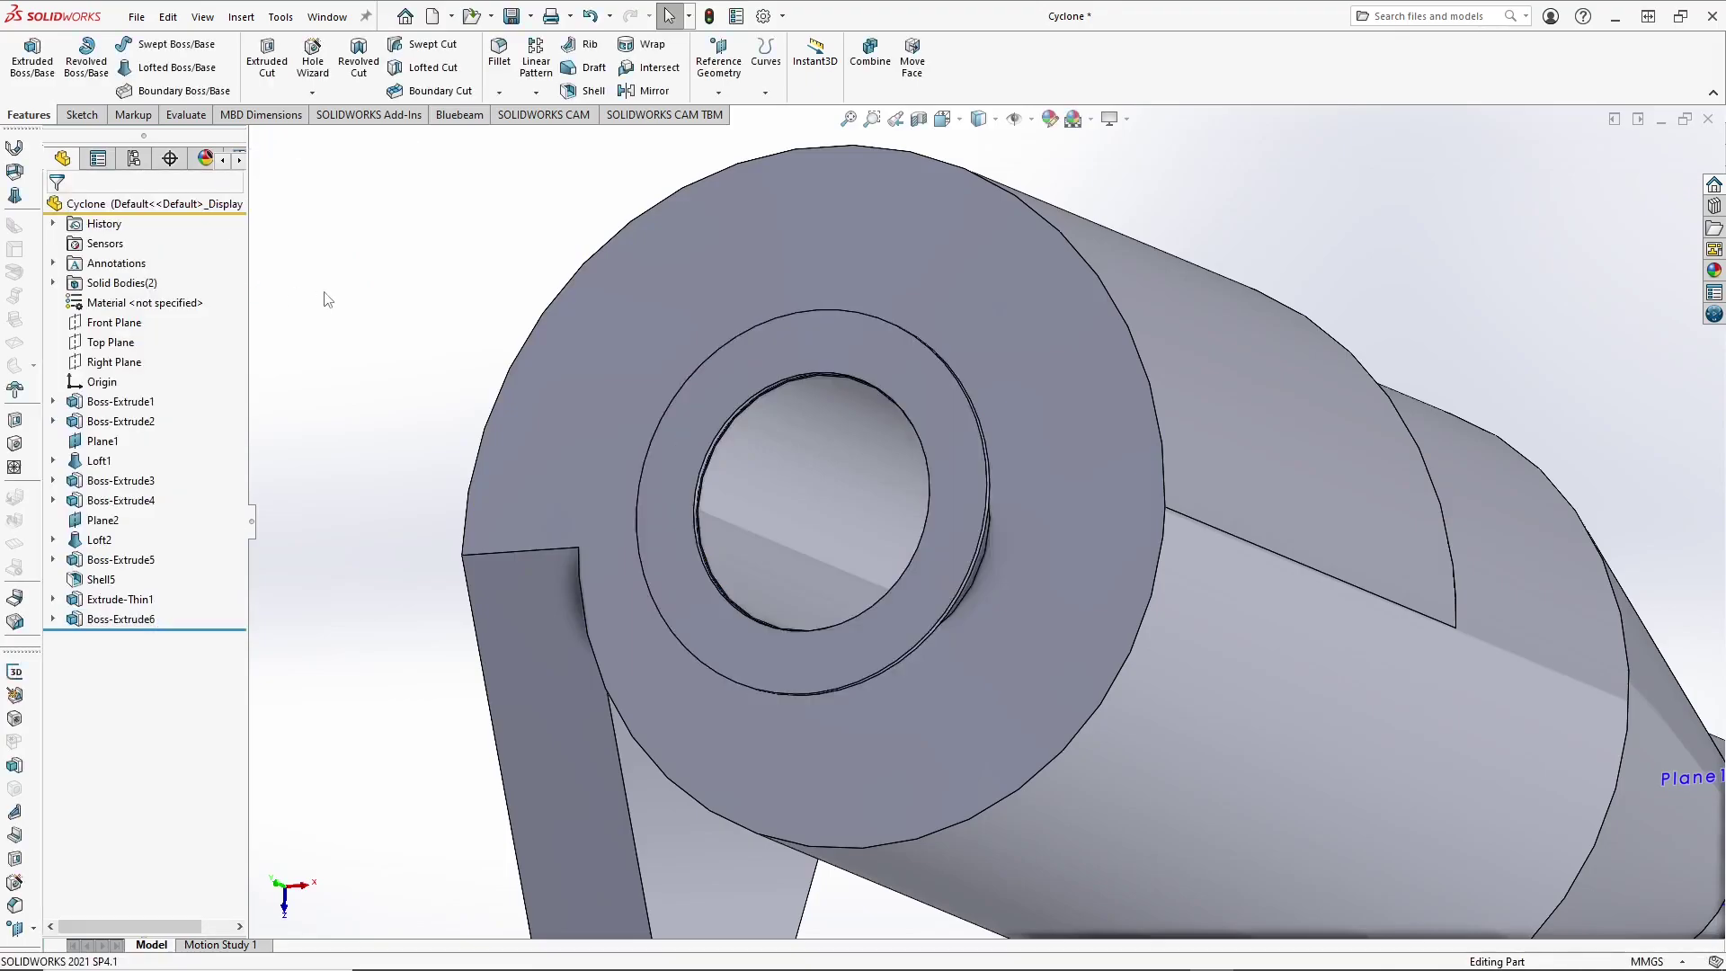
Step: Examine the part's solid bodies and the joint between the top flange and outlet tube
{"action": "scroll", "coordinate": [843, 505], "scroll_direction": "up", "scroll_amount": 5}
{"action": "middle_click_drag", "start_coordinate": [843, 505], "coordinate": [863, 407]}
{"action": "scroll", "coordinate": [888, 751], "scroll_direction": "down", "scroll_amount": 3}
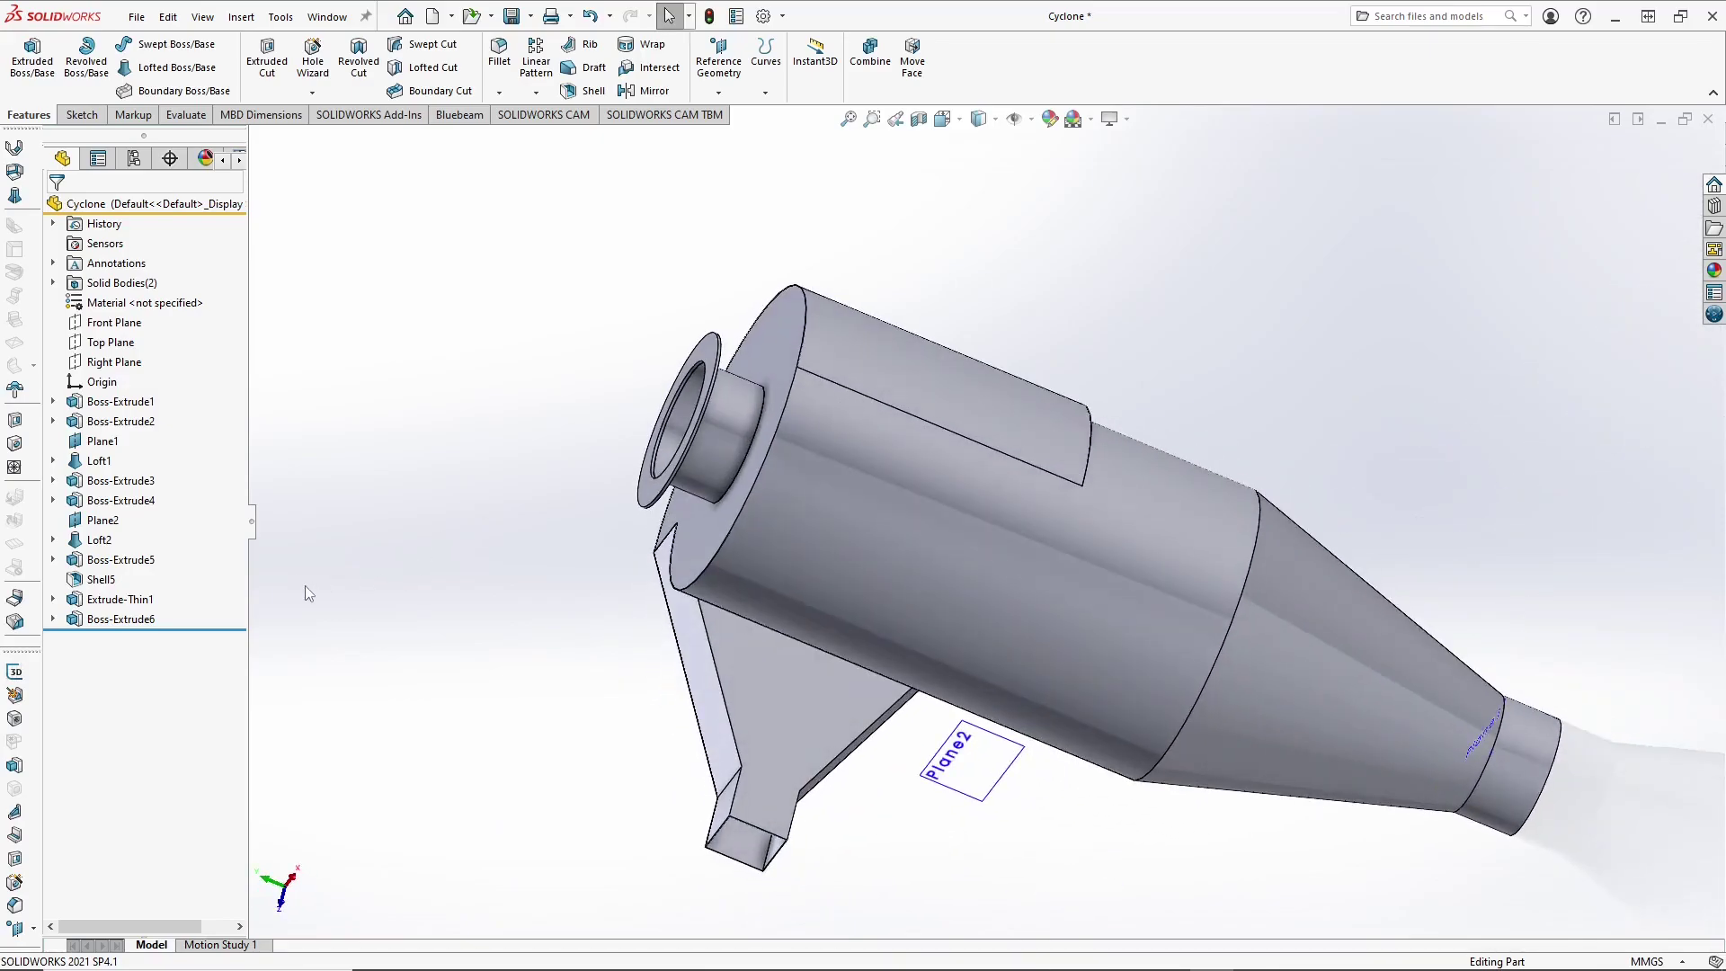
{"action": "left_click", "coordinate": [109, 284]}
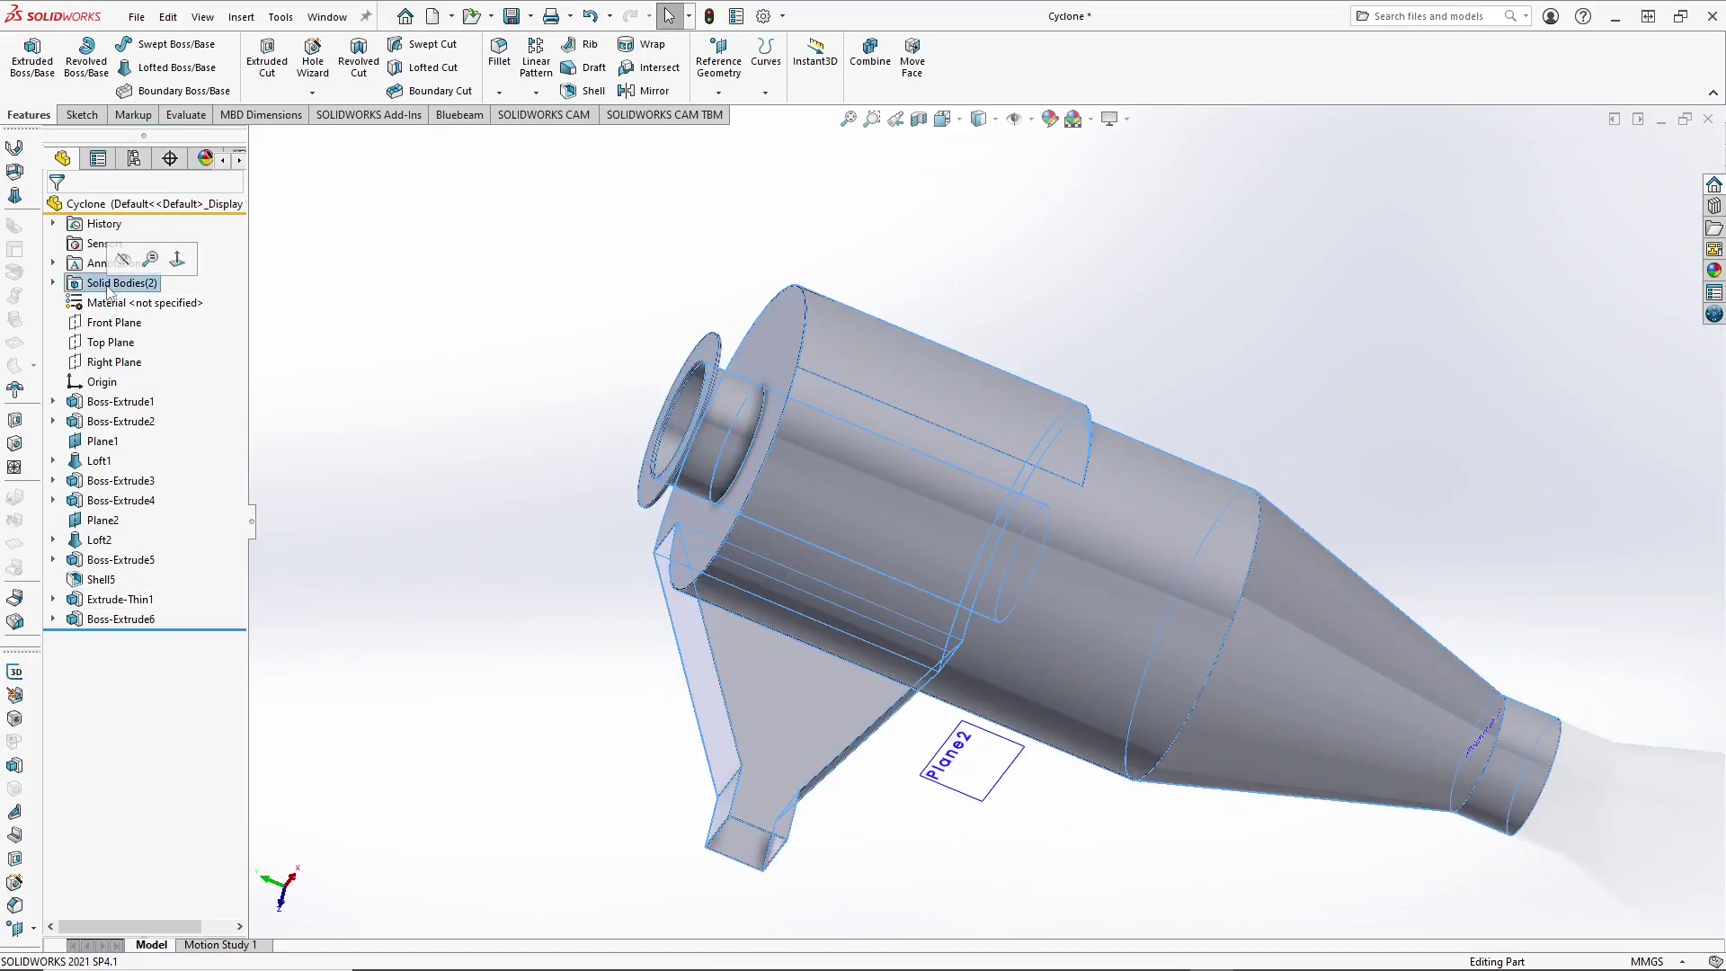
{"action": "left_click", "coordinate": [53, 283]}
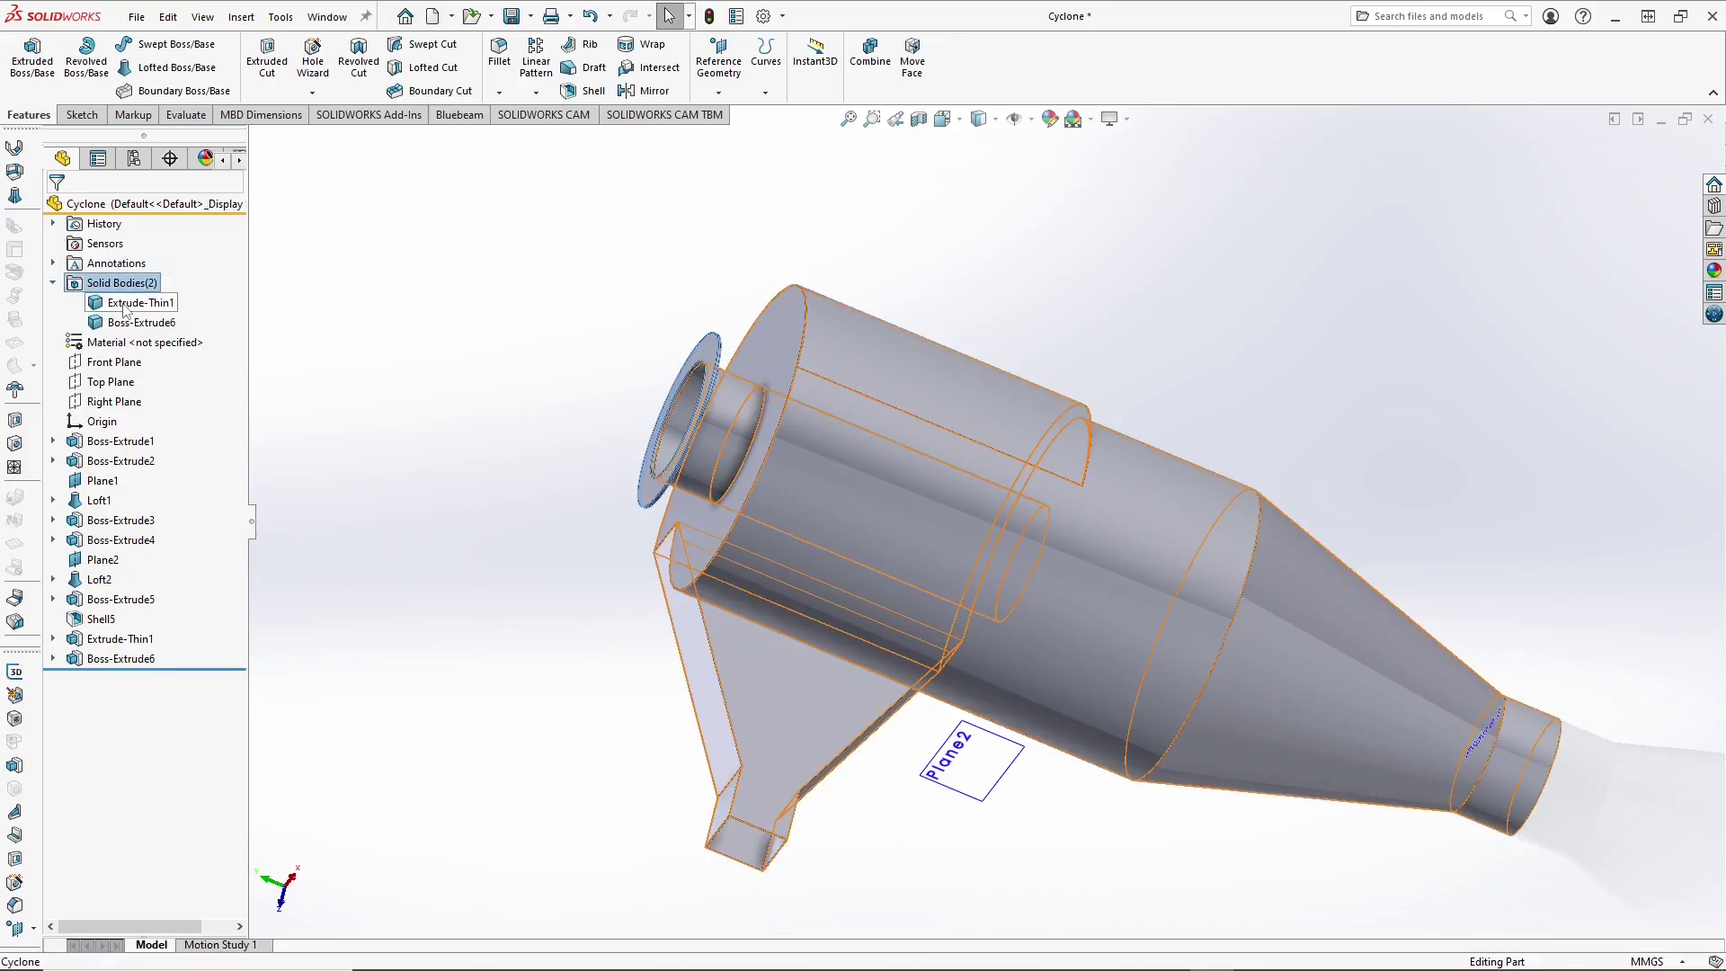
{"action": "left_click", "coordinate": [141, 322]}
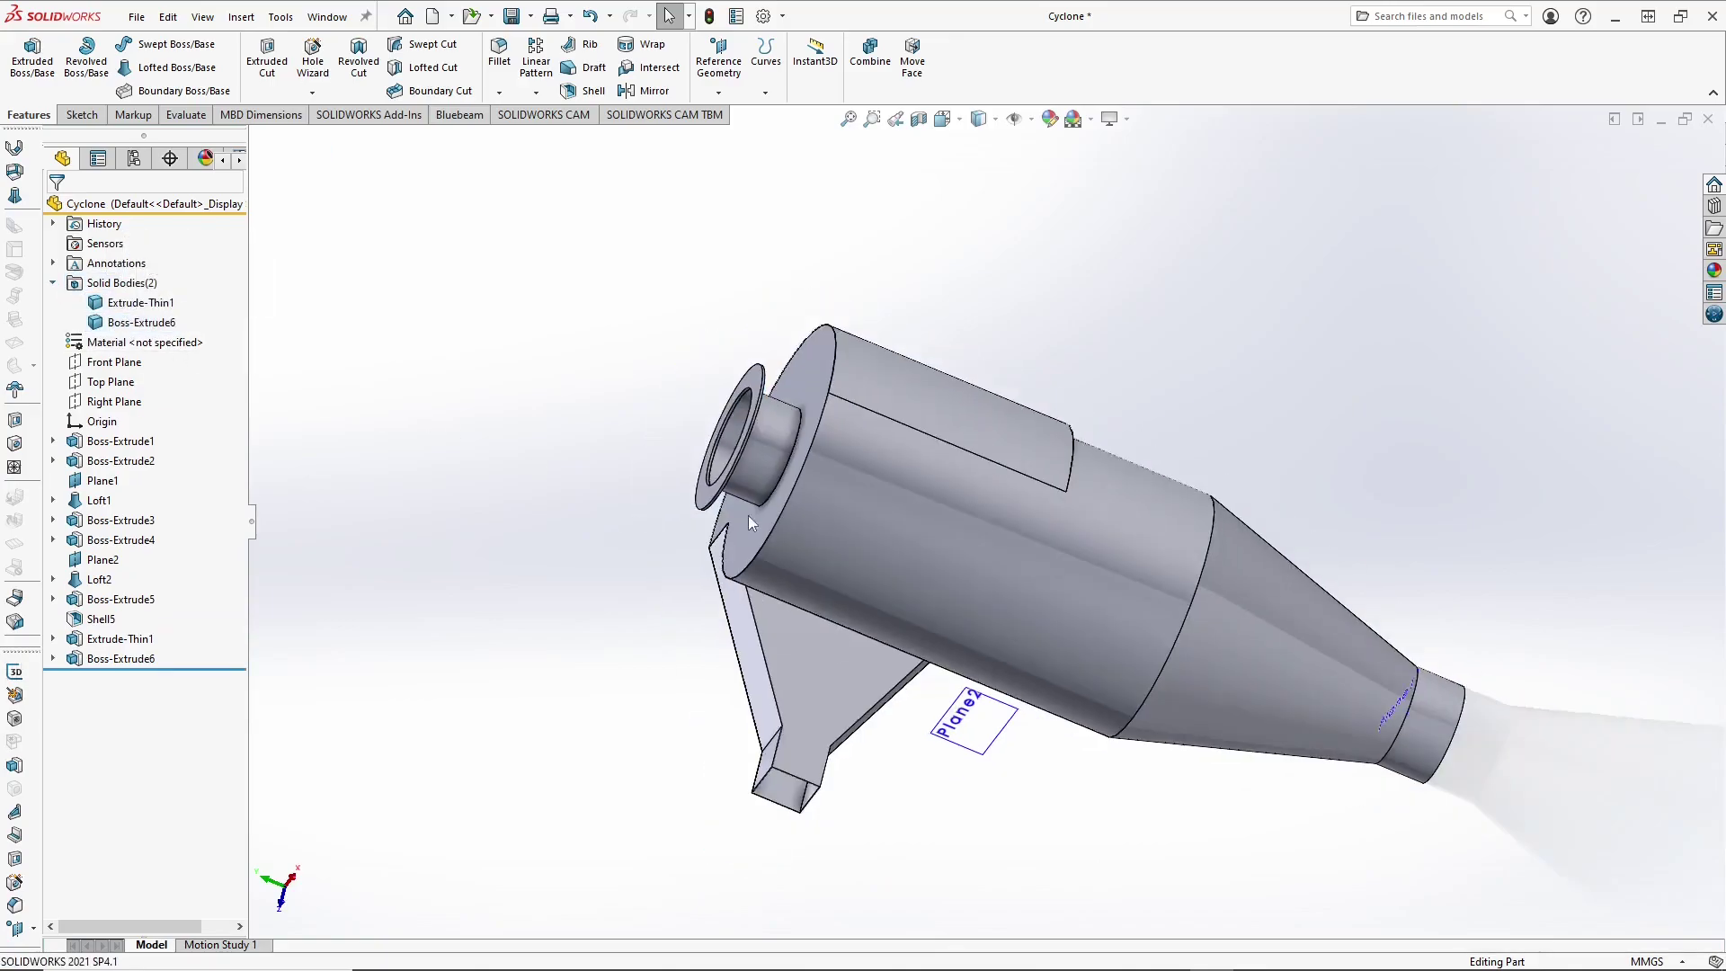
{"action": "scroll", "coordinate": [779, 395], "scroll_direction": "down", "scroll_amount": 8}
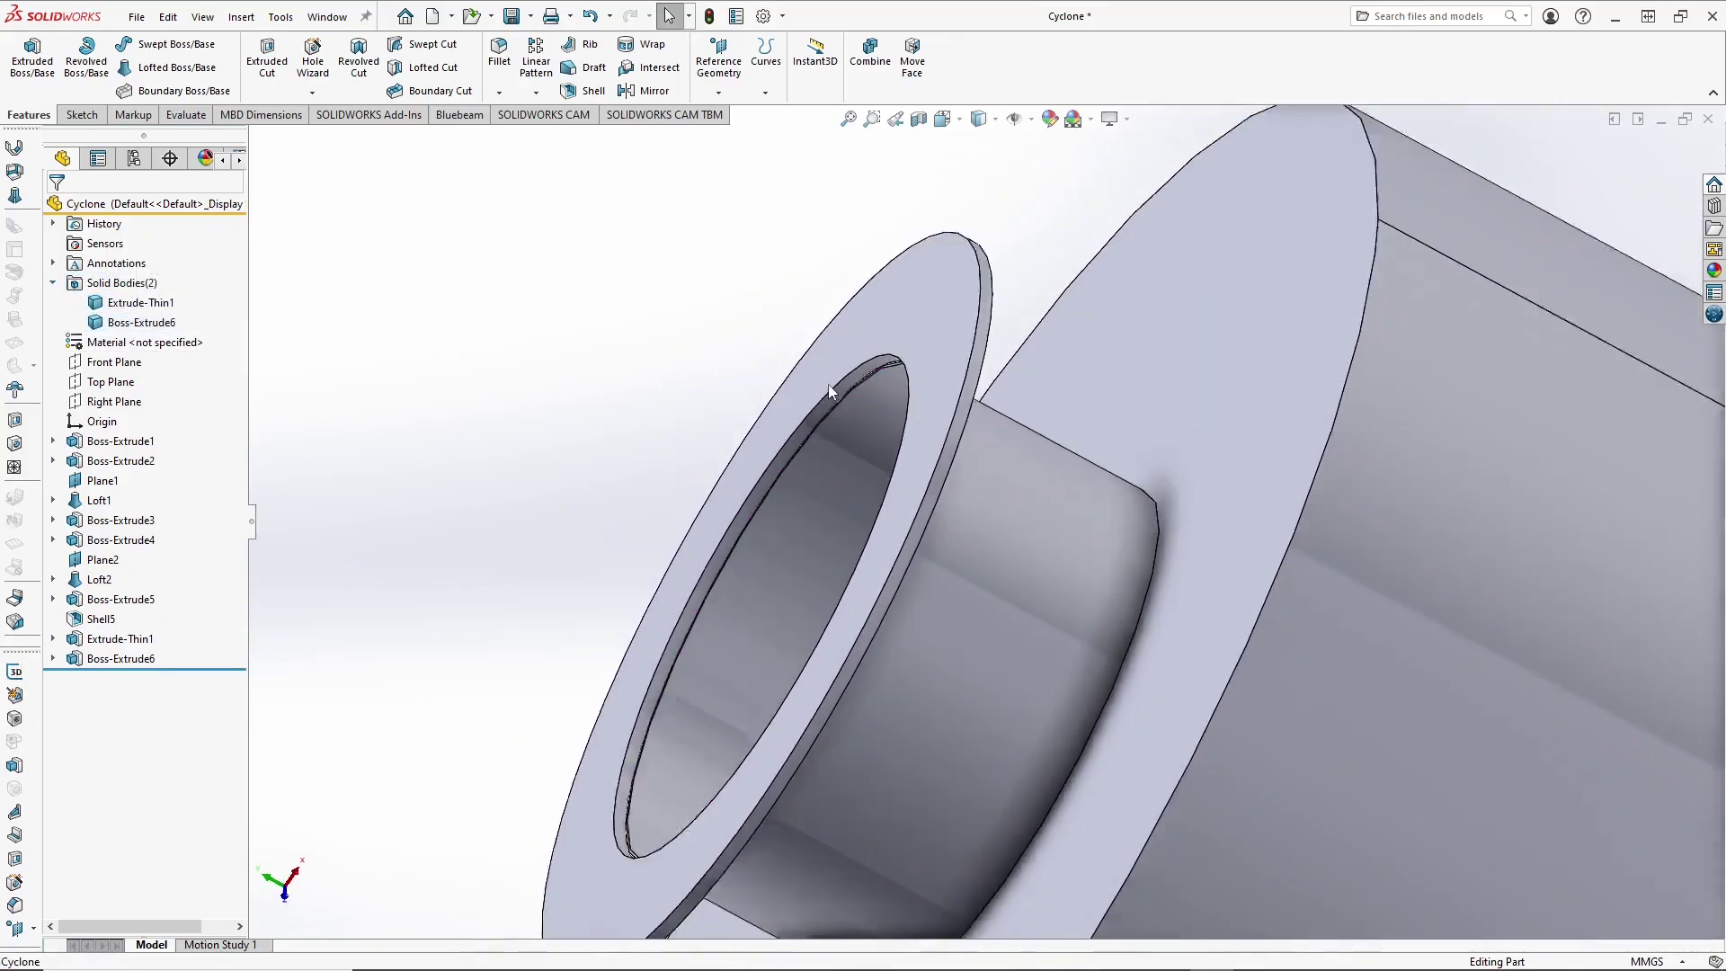
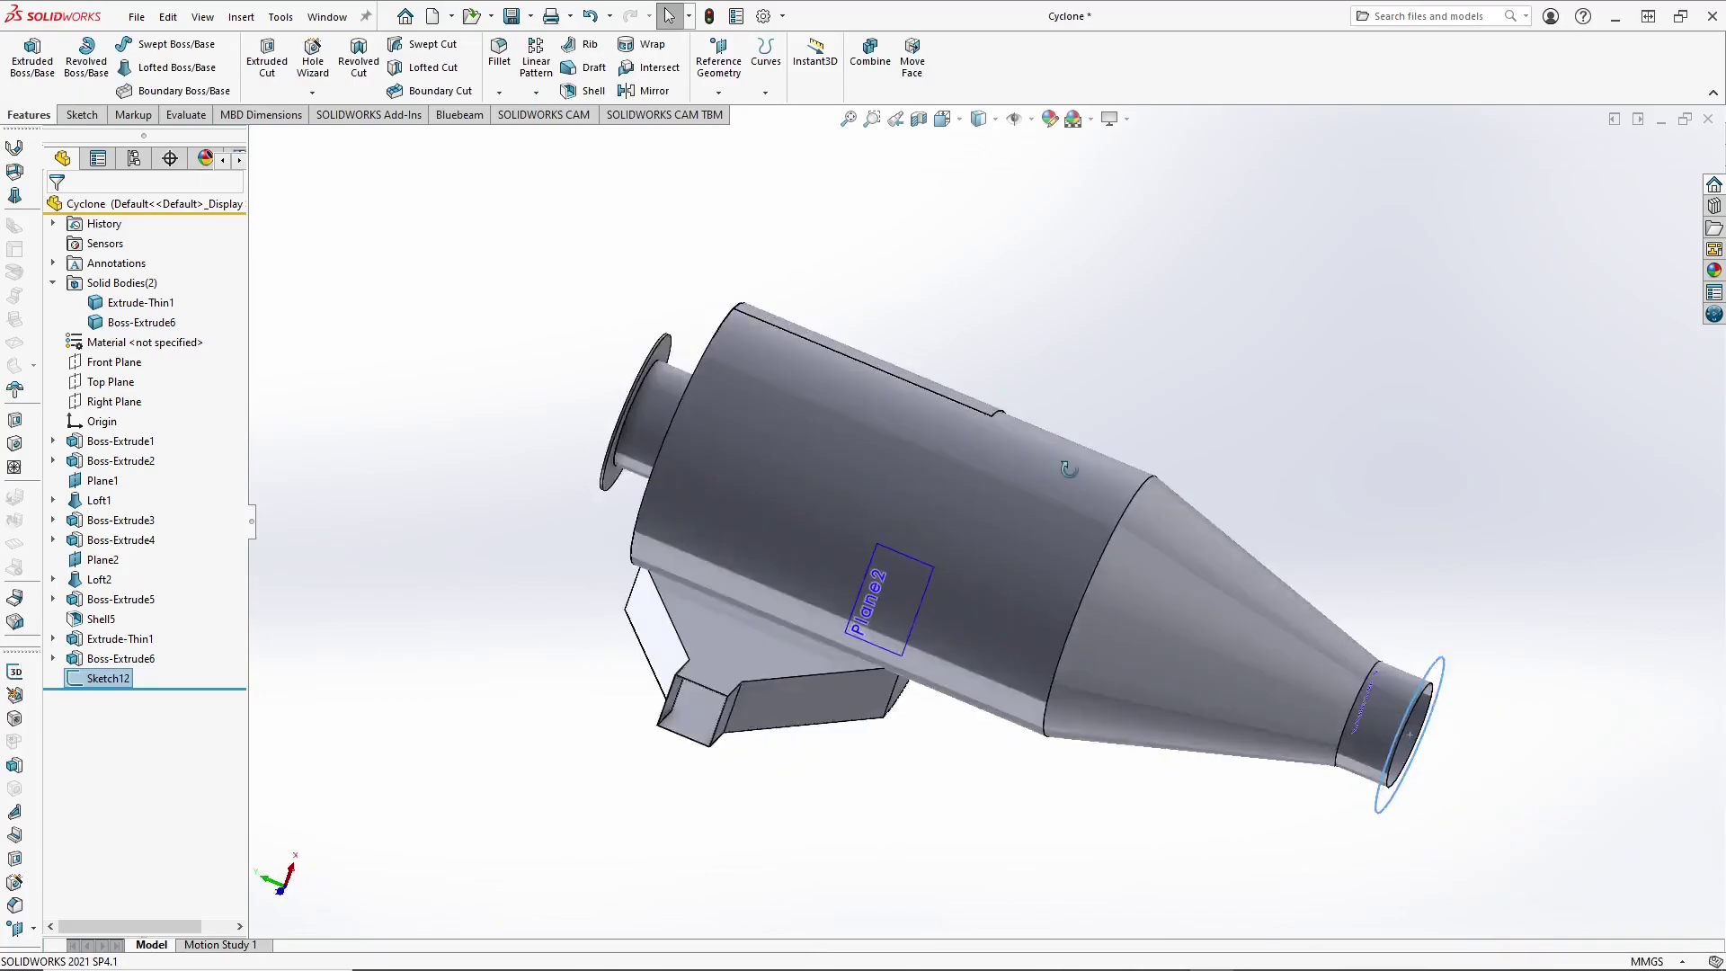
Step: Edit the flange sketch at the cone outlet, converting the tube's outer circular edge, and finish the sketch
{"action": "scroll", "coordinate": [1247, 635], "scroll_direction": "down", "scroll_amount": 6}
{"action": "scroll", "coordinate": [1208, 571], "scroll_direction": "down", "scroll_amount": 3}
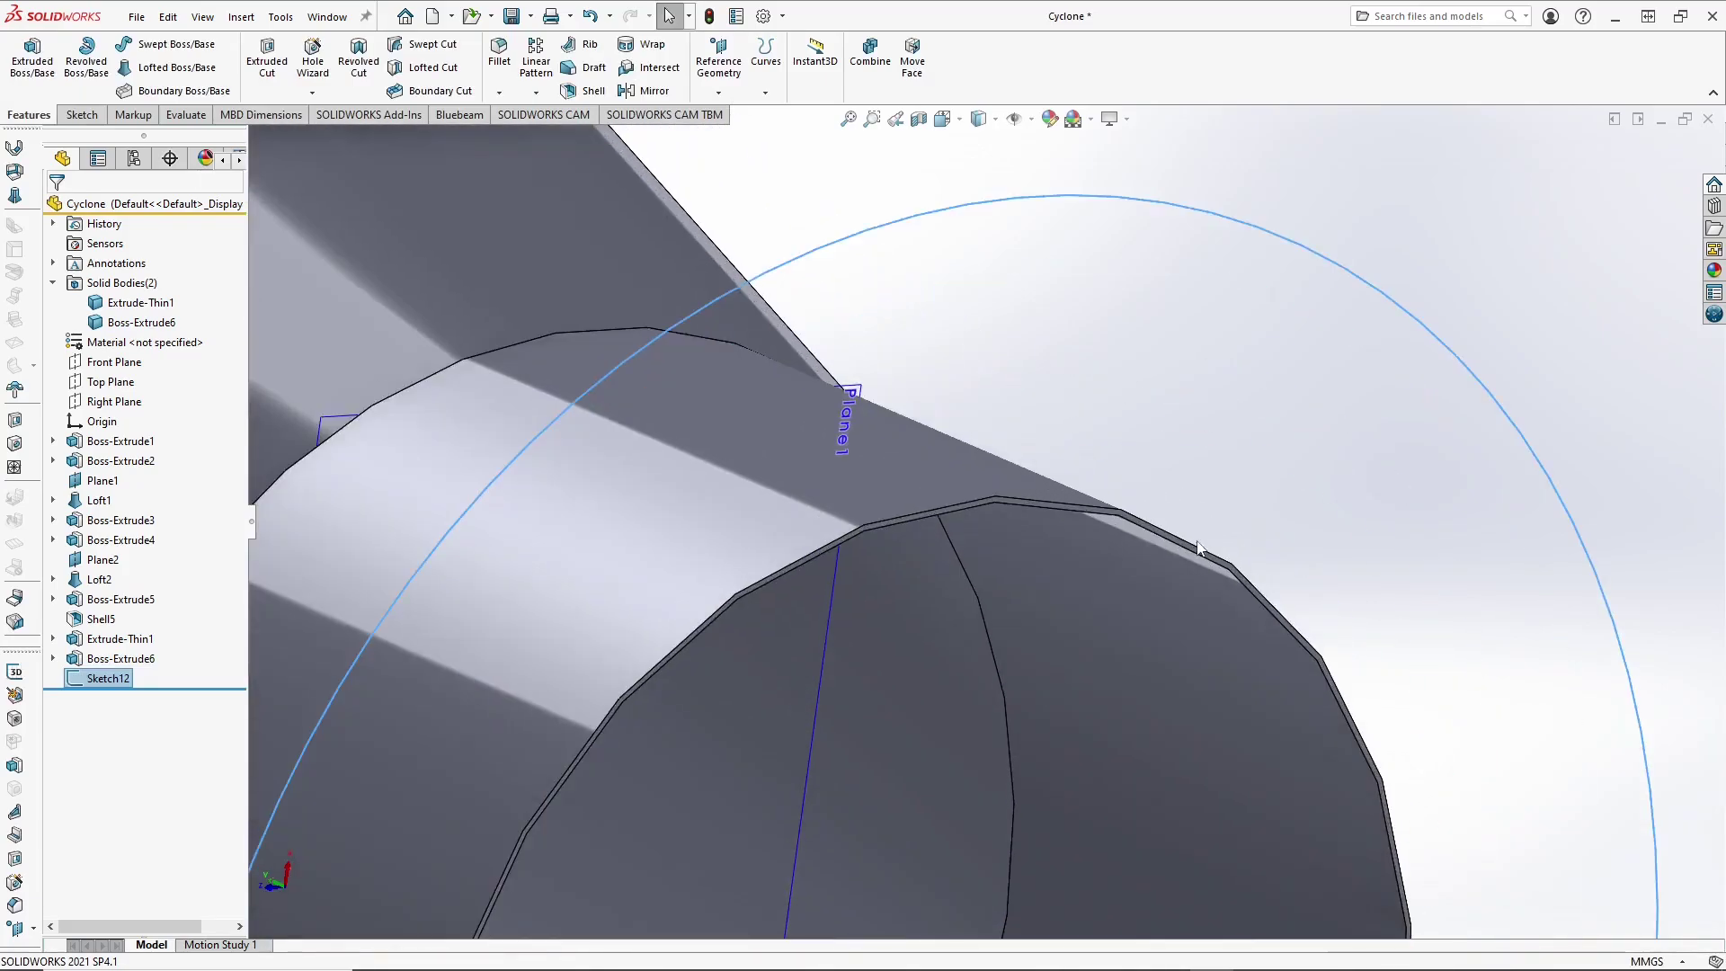
{"action": "right_click", "coordinate": [131, 689]}
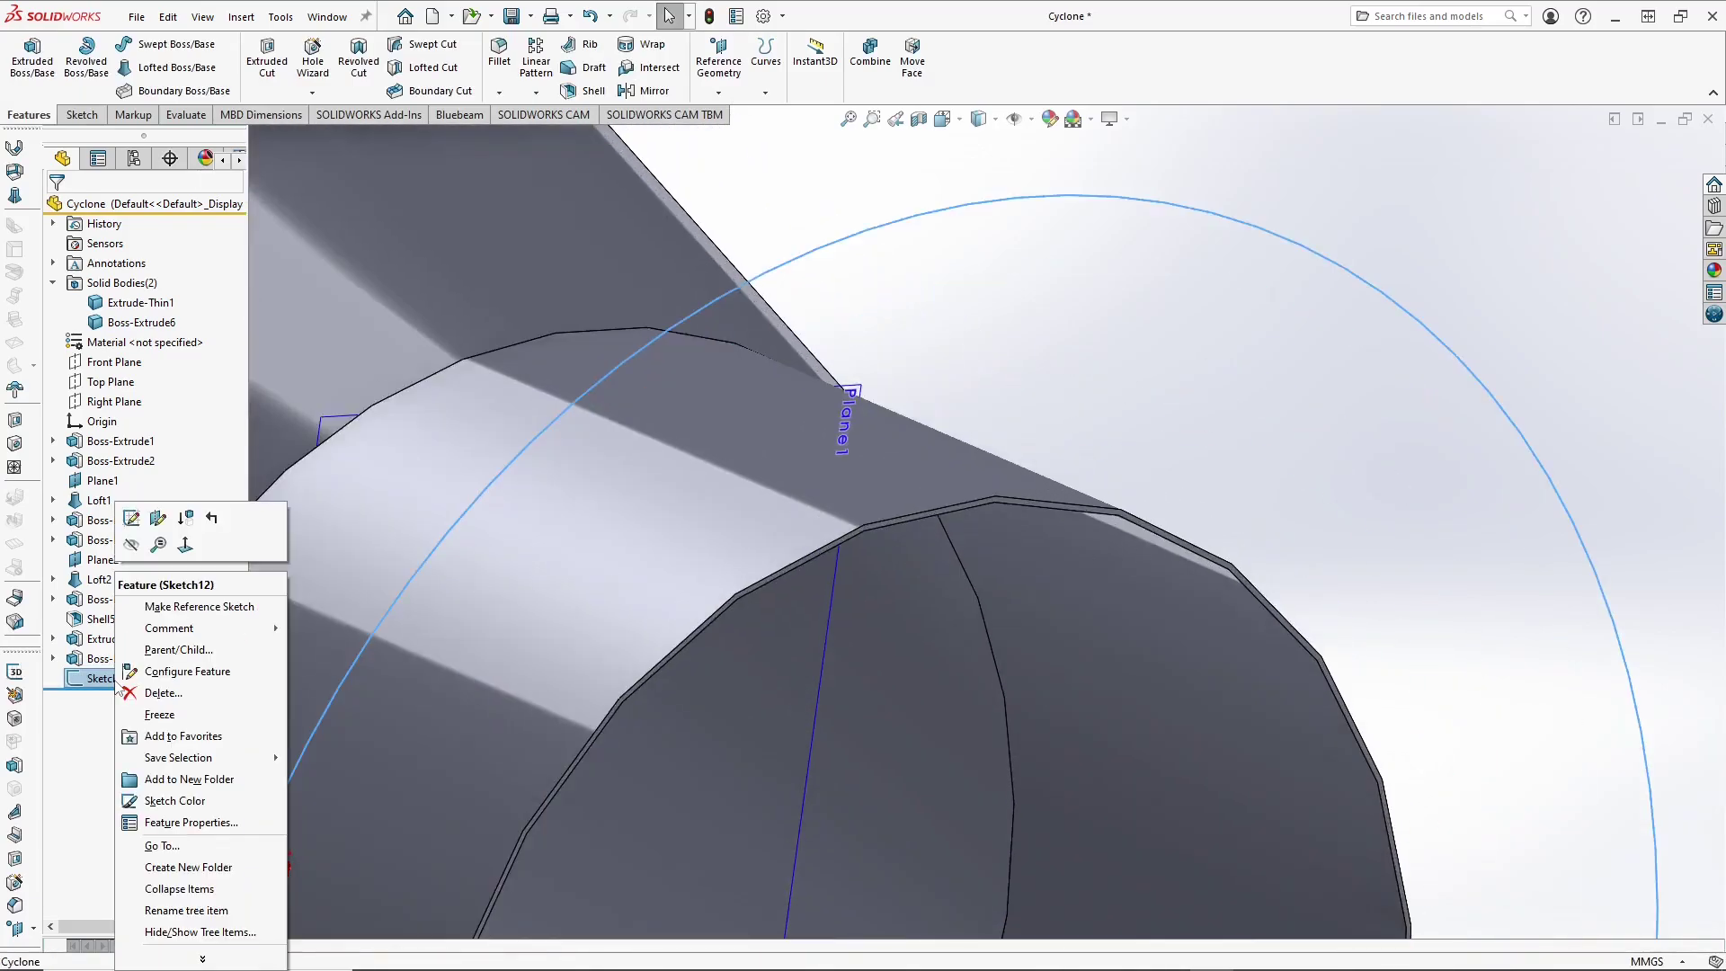
{"action": "left_click", "coordinate": [137, 531]}
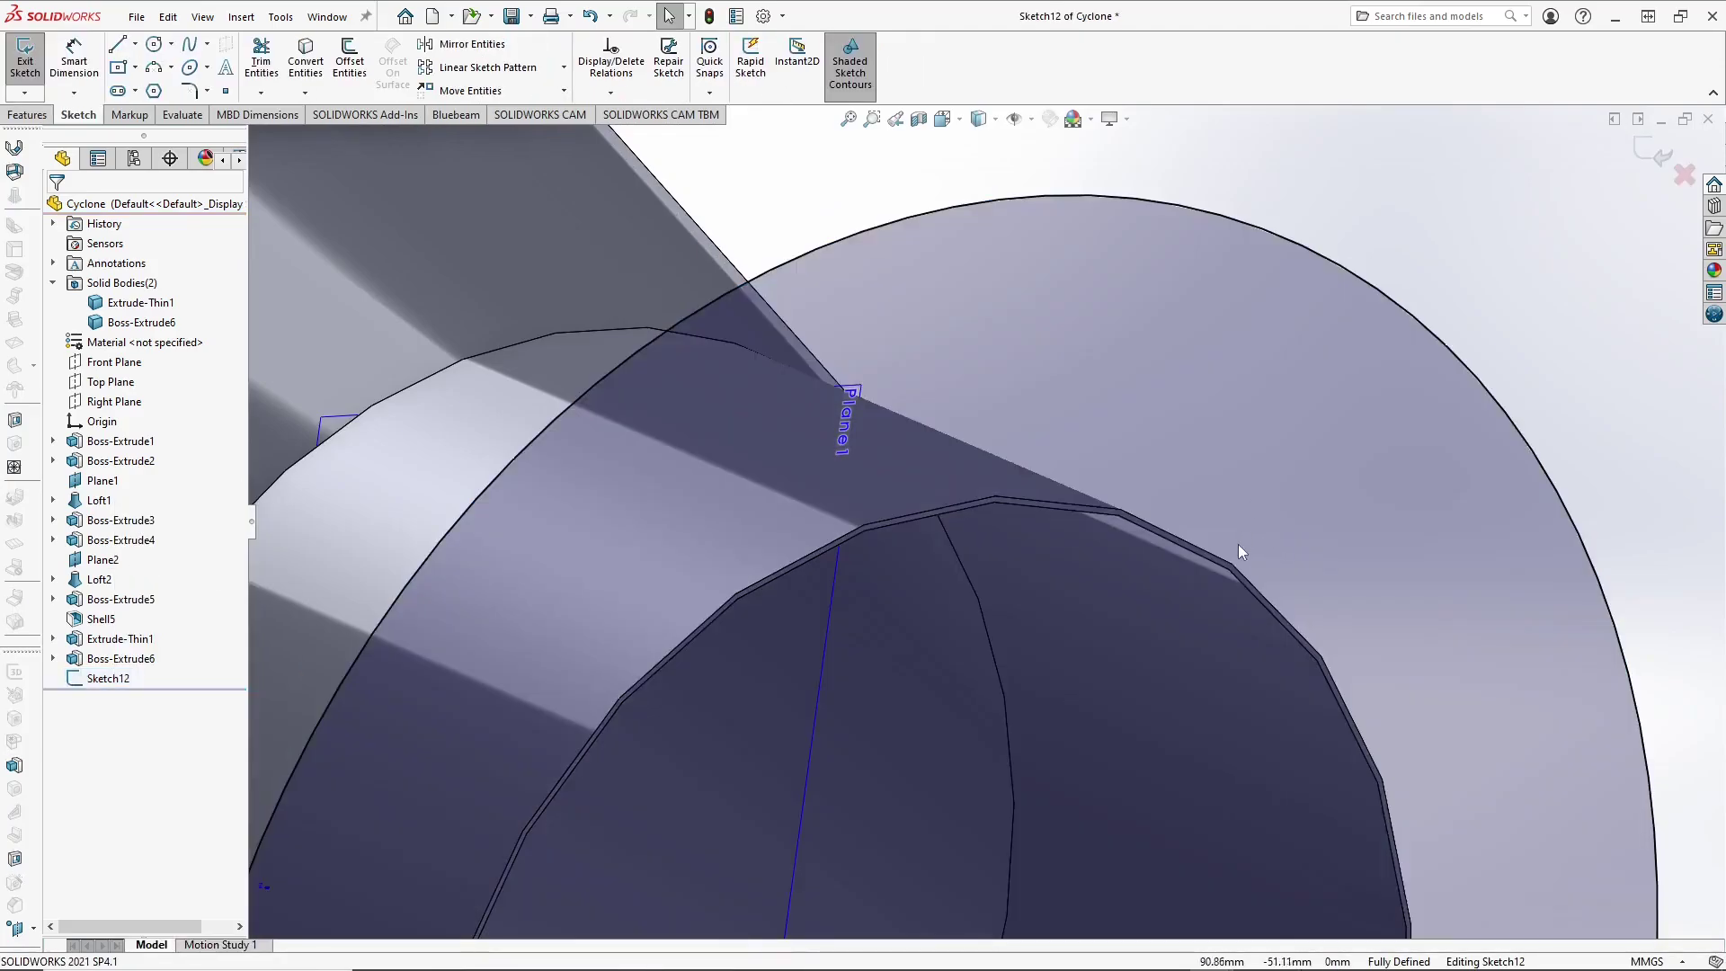
{"action": "left_click", "coordinate": [1228, 563]}
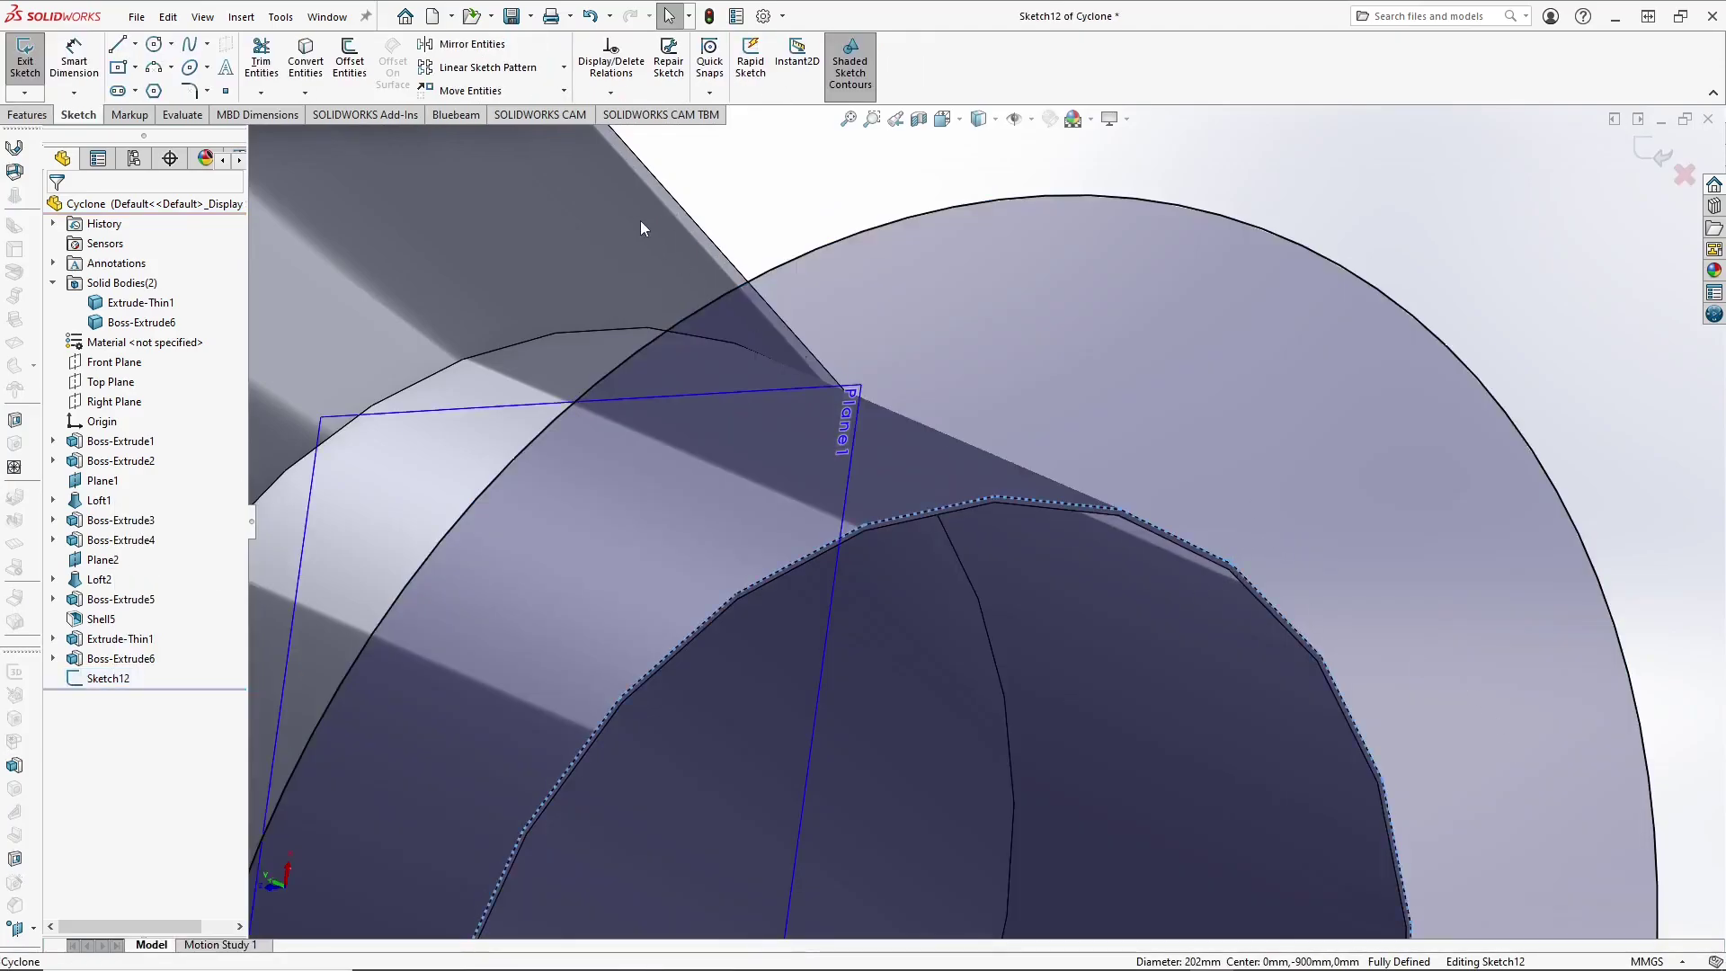
{"action": "left_click", "coordinate": [306, 59]}
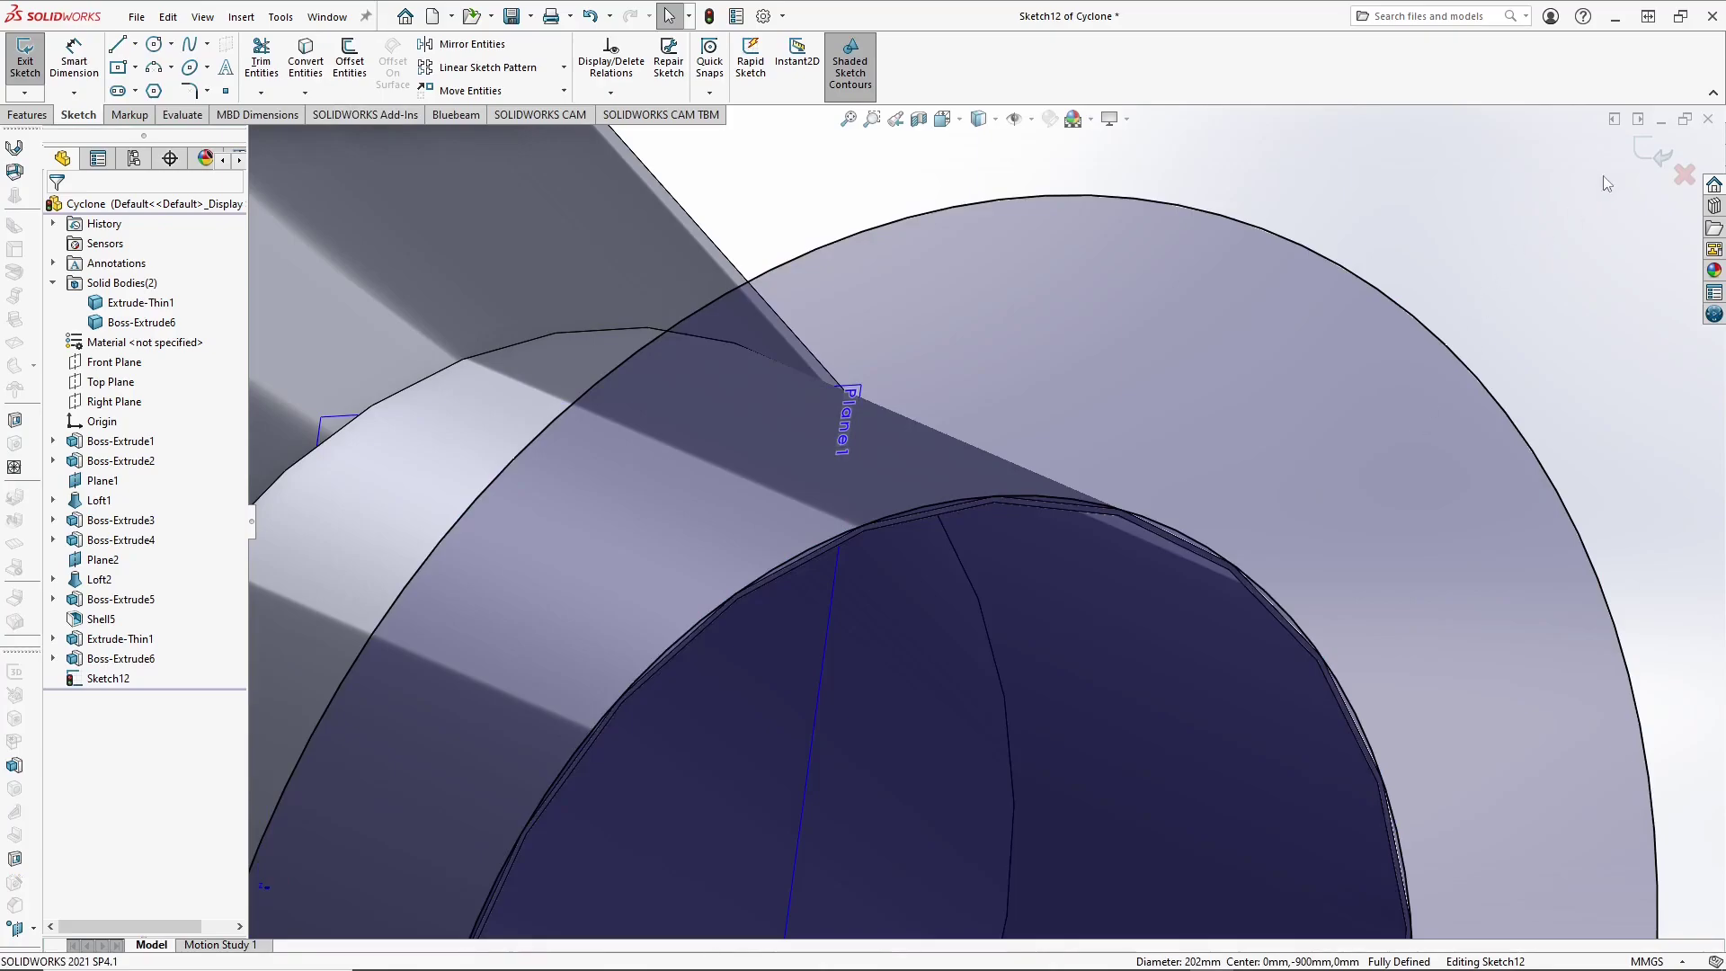
{"action": "left_click", "coordinate": [1652, 153]}
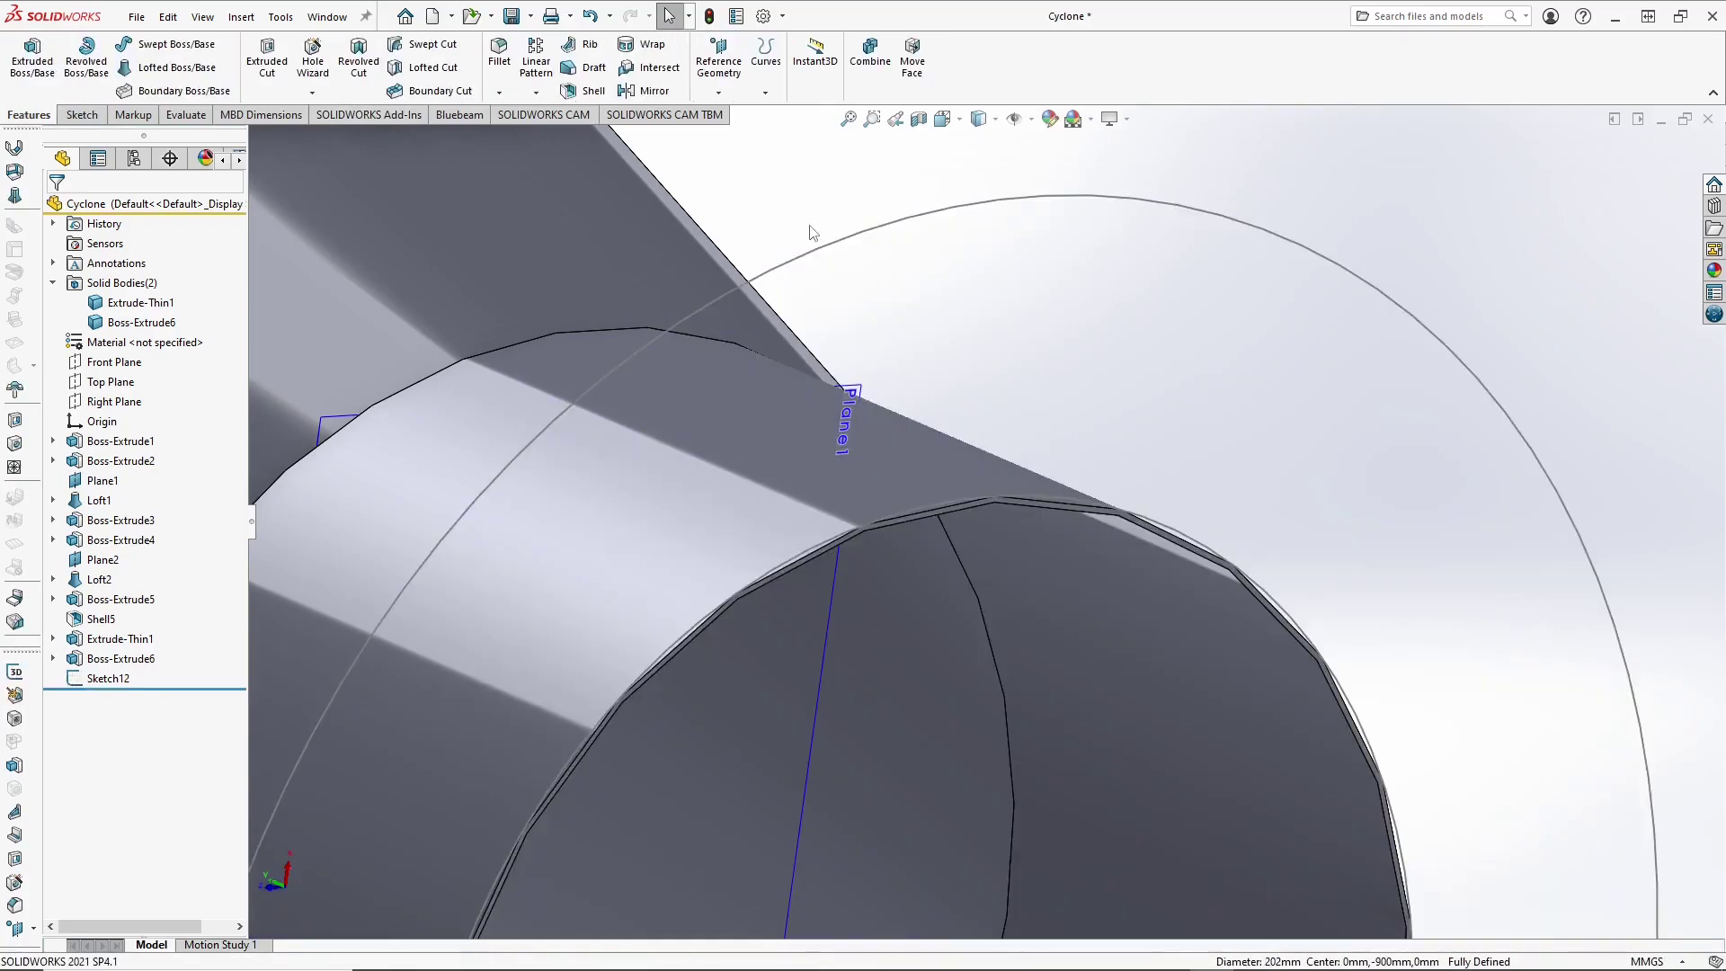
Step: Extrude the cone outlet sketch 5 mm with merged result, using both the outer circle contour and the ring region
{"action": "left_click", "coordinate": [32, 59]}
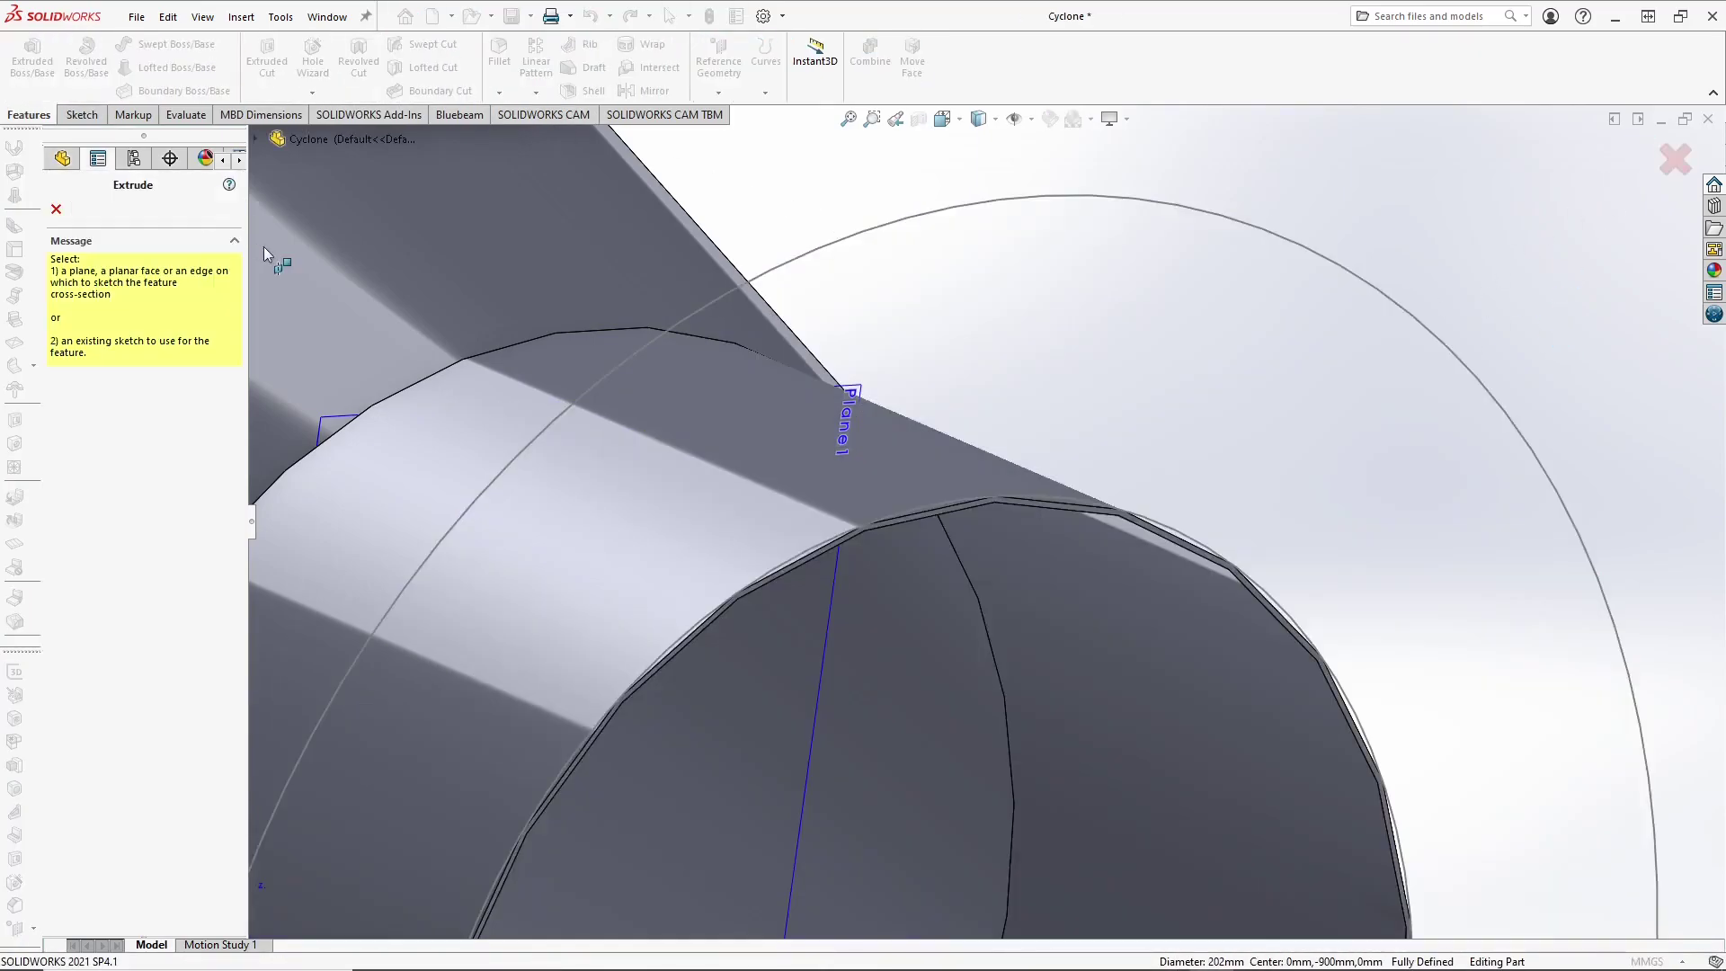
{"action": "left_click", "coordinate": [895, 338]}
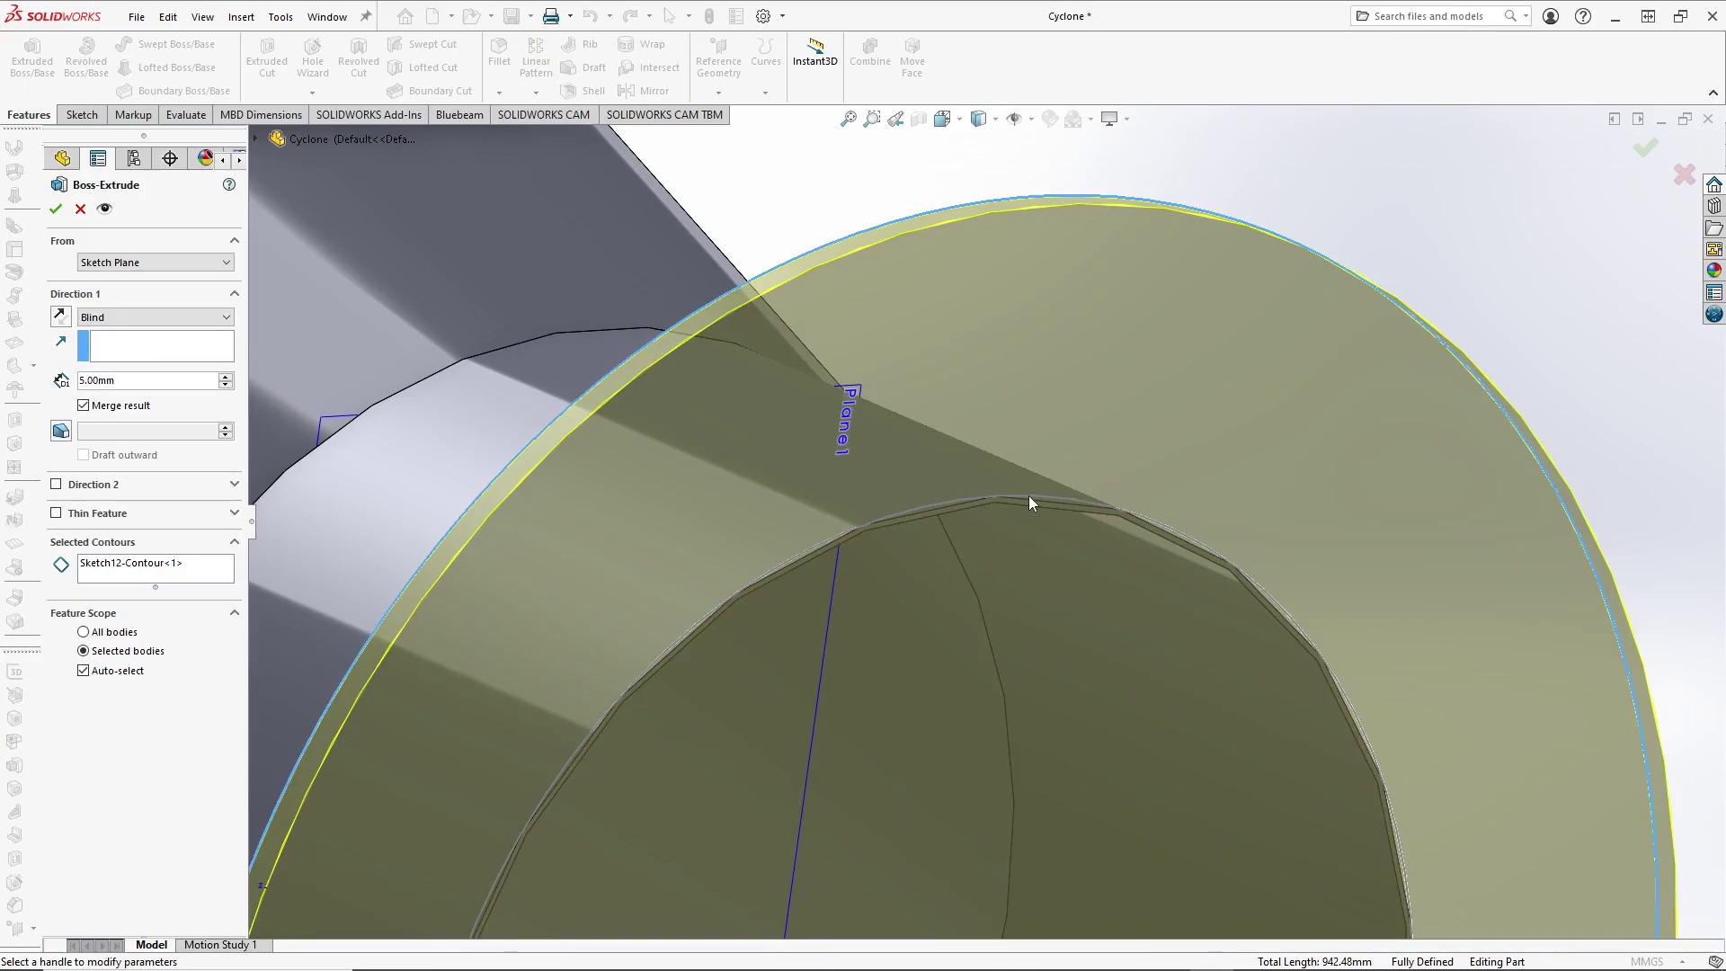
{"action": "left_click", "coordinate": [174, 562]}
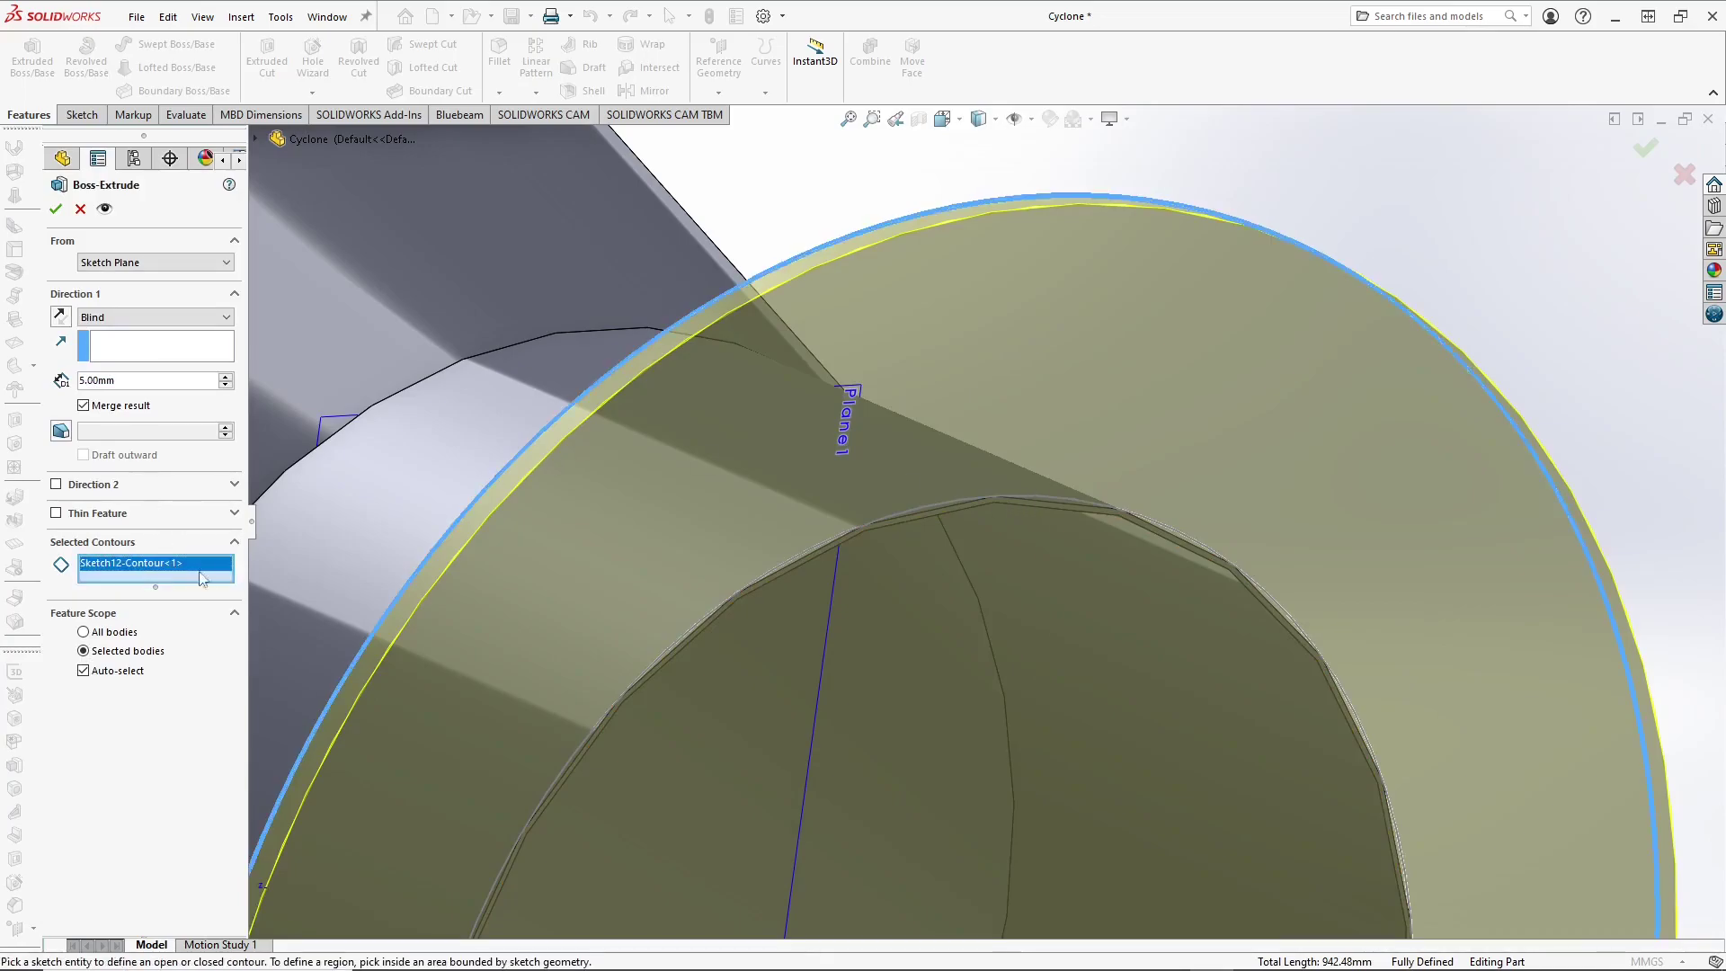
{"action": "left_click", "coordinate": [962, 480]}
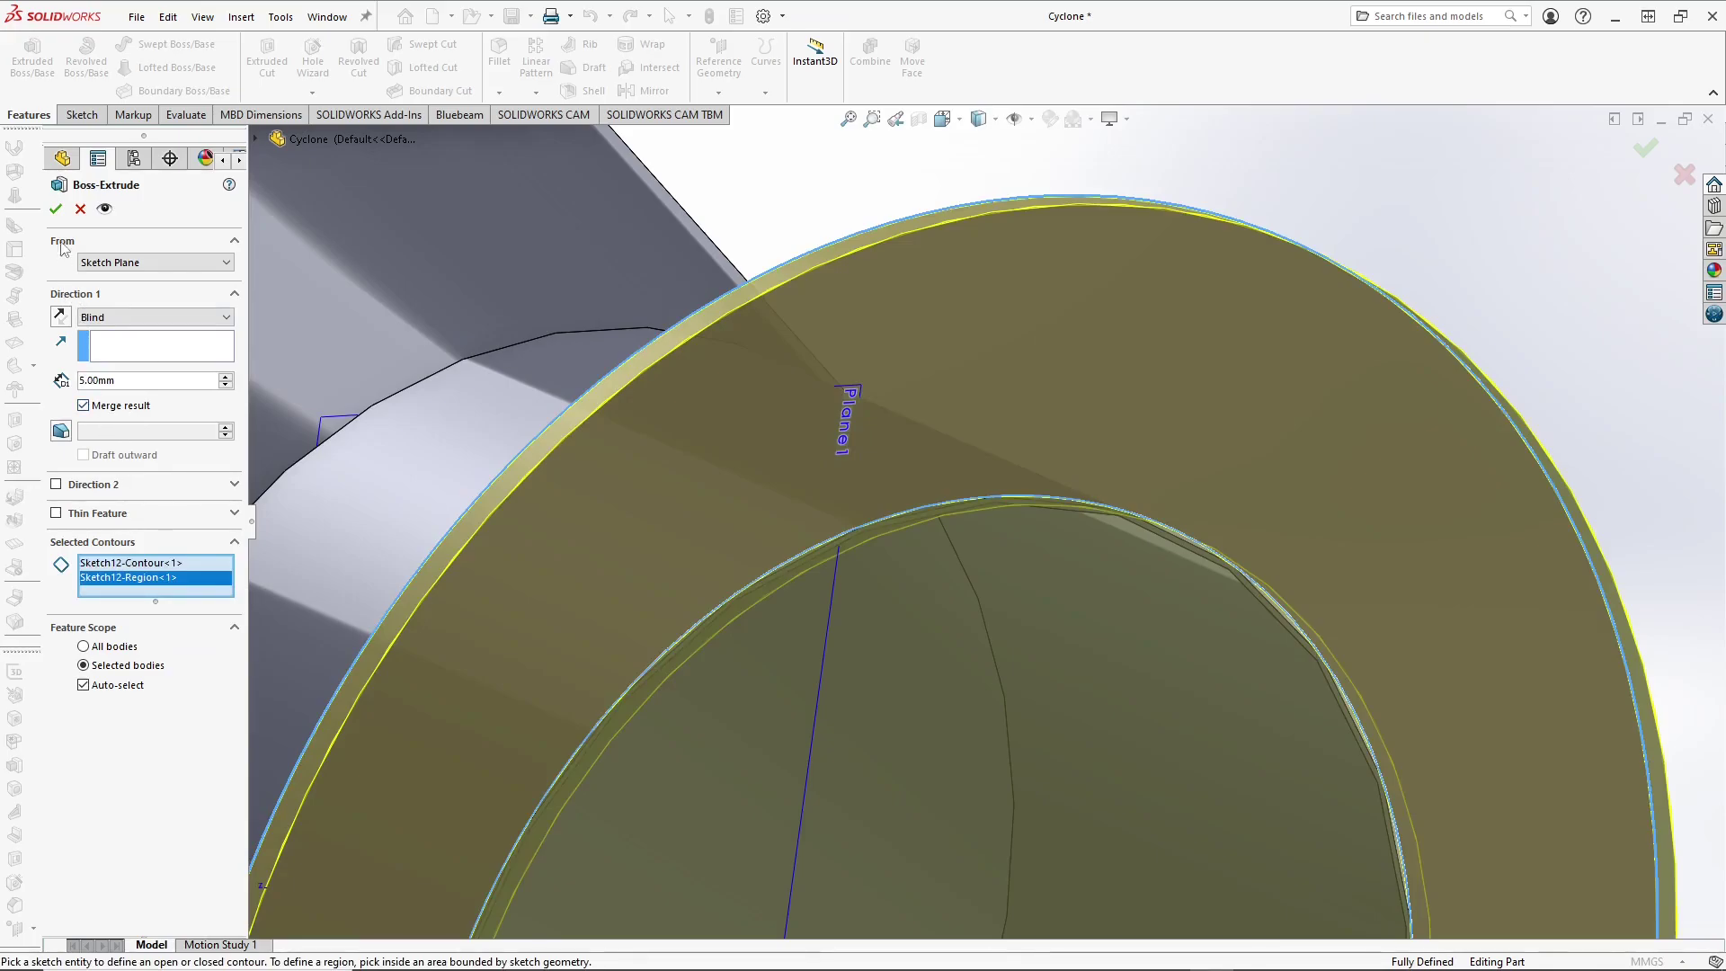
{"action": "left_click", "coordinate": [54, 209]}
{"action": "scroll", "coordinate": [800, 315], "scroll_direction": "up", "scroll_amount": 5}
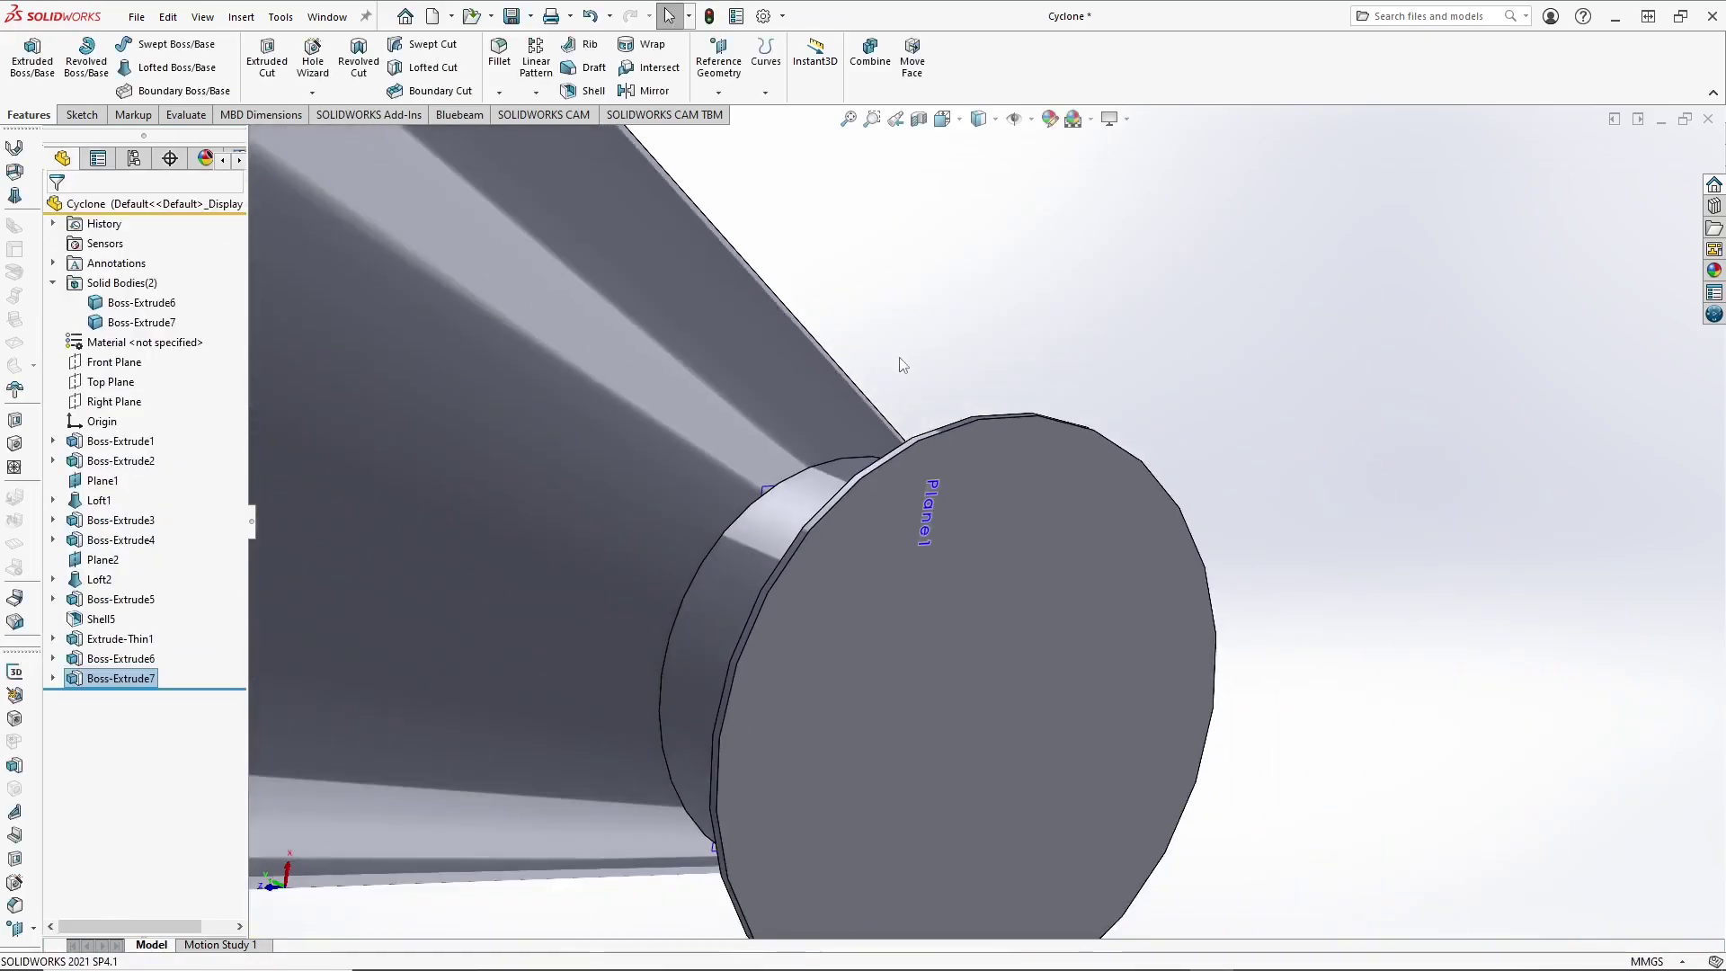
Step: Edit the cone outlet flange extrusion to remove the ring region from its selected contours, keeping only the circle contour
{"action": "middle_click_drag", "start_coordinate": [902, 363], "coordinate": [953, 369]}
{"action": "right_click", "coordinate": [153, 680]}
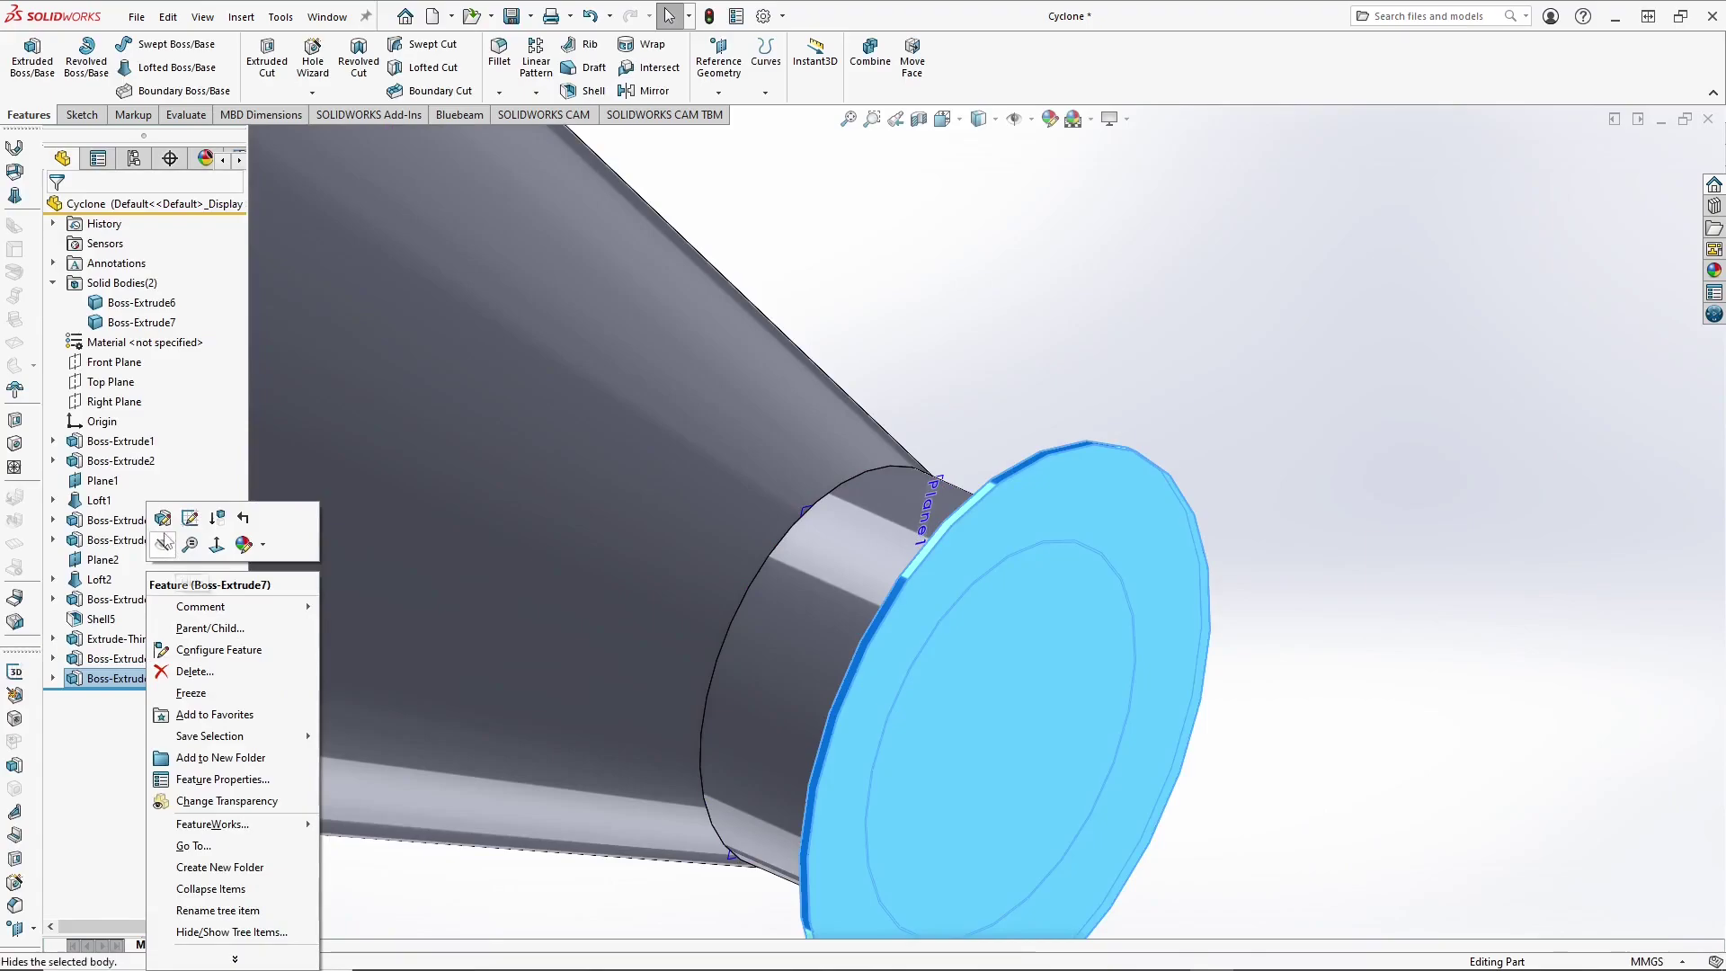
{"action": "left_click", "coordinate": [216, 511]}
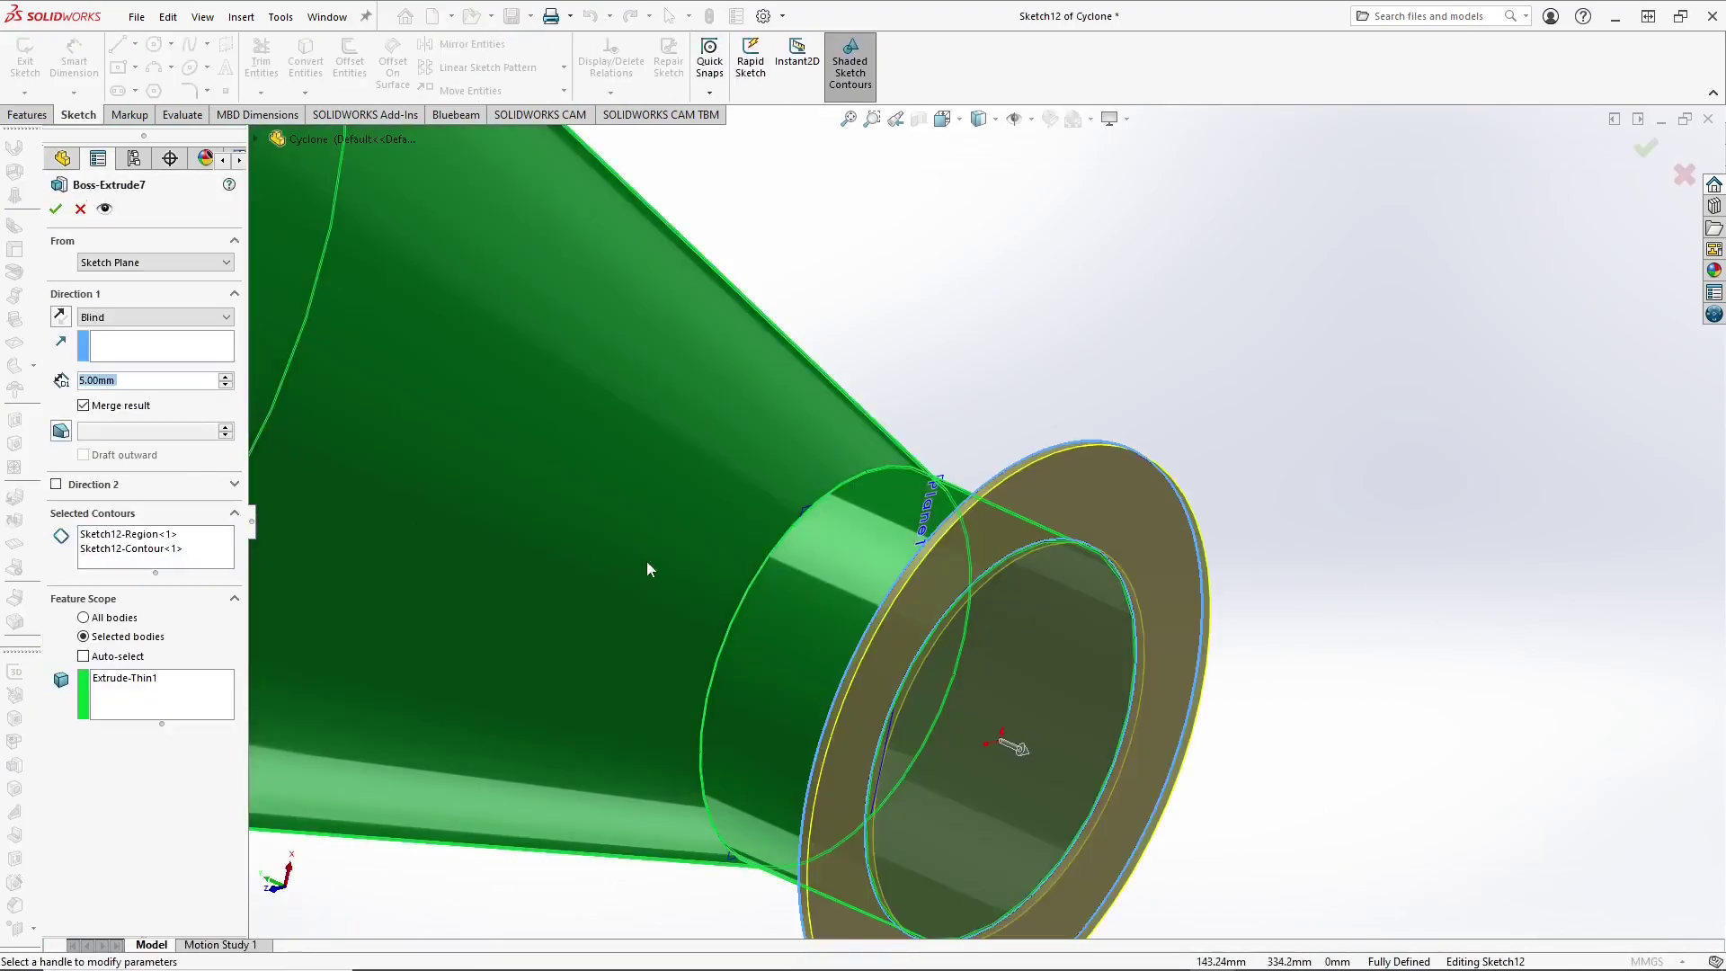
{"action": "scroll", "coordinate": [711, 579], "scroll_direction": "up", "scroll_amount": 2}
{"action": "scroll", "coordinate": [904, 654], "scroll_direction": "down", "scroll_amount": 3}
{"action": "middle_click_drag", "start_coordinate": [905, 654], "coordinate": [900, 617]}
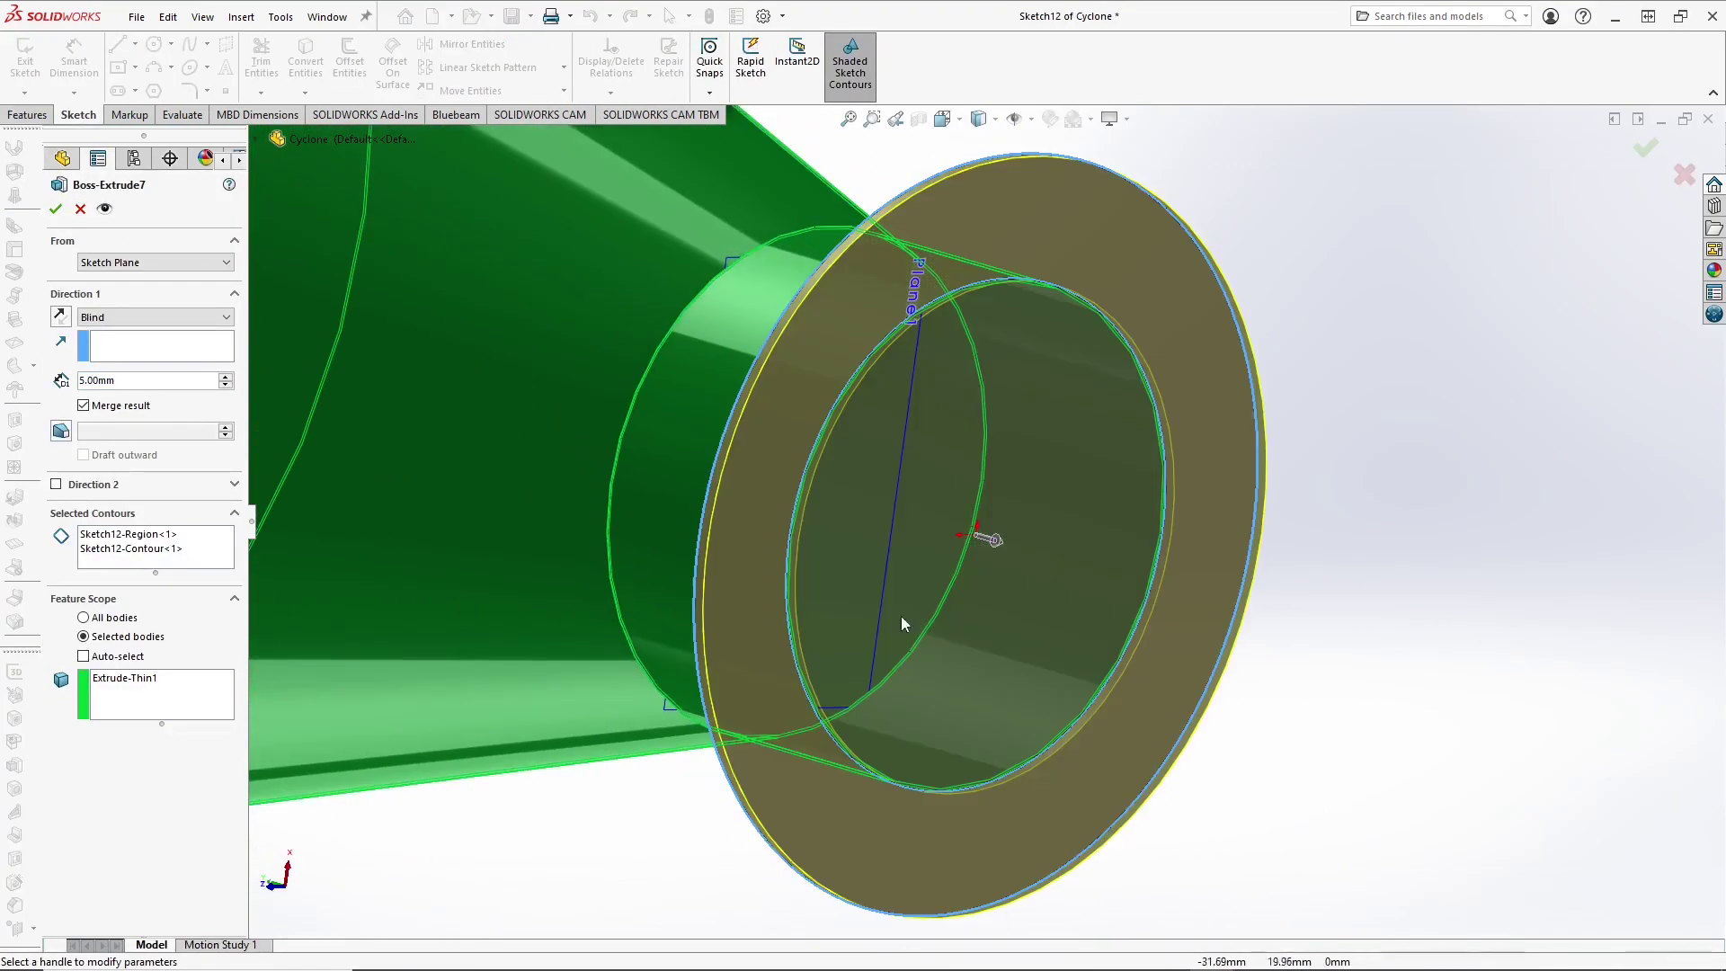
{"action": "left_click", "coordinate": [149, 537]}
{"action": "right_click", "coordinate": [149, 537]}
{"action": "left_click", "coordinate": [180, 572]}
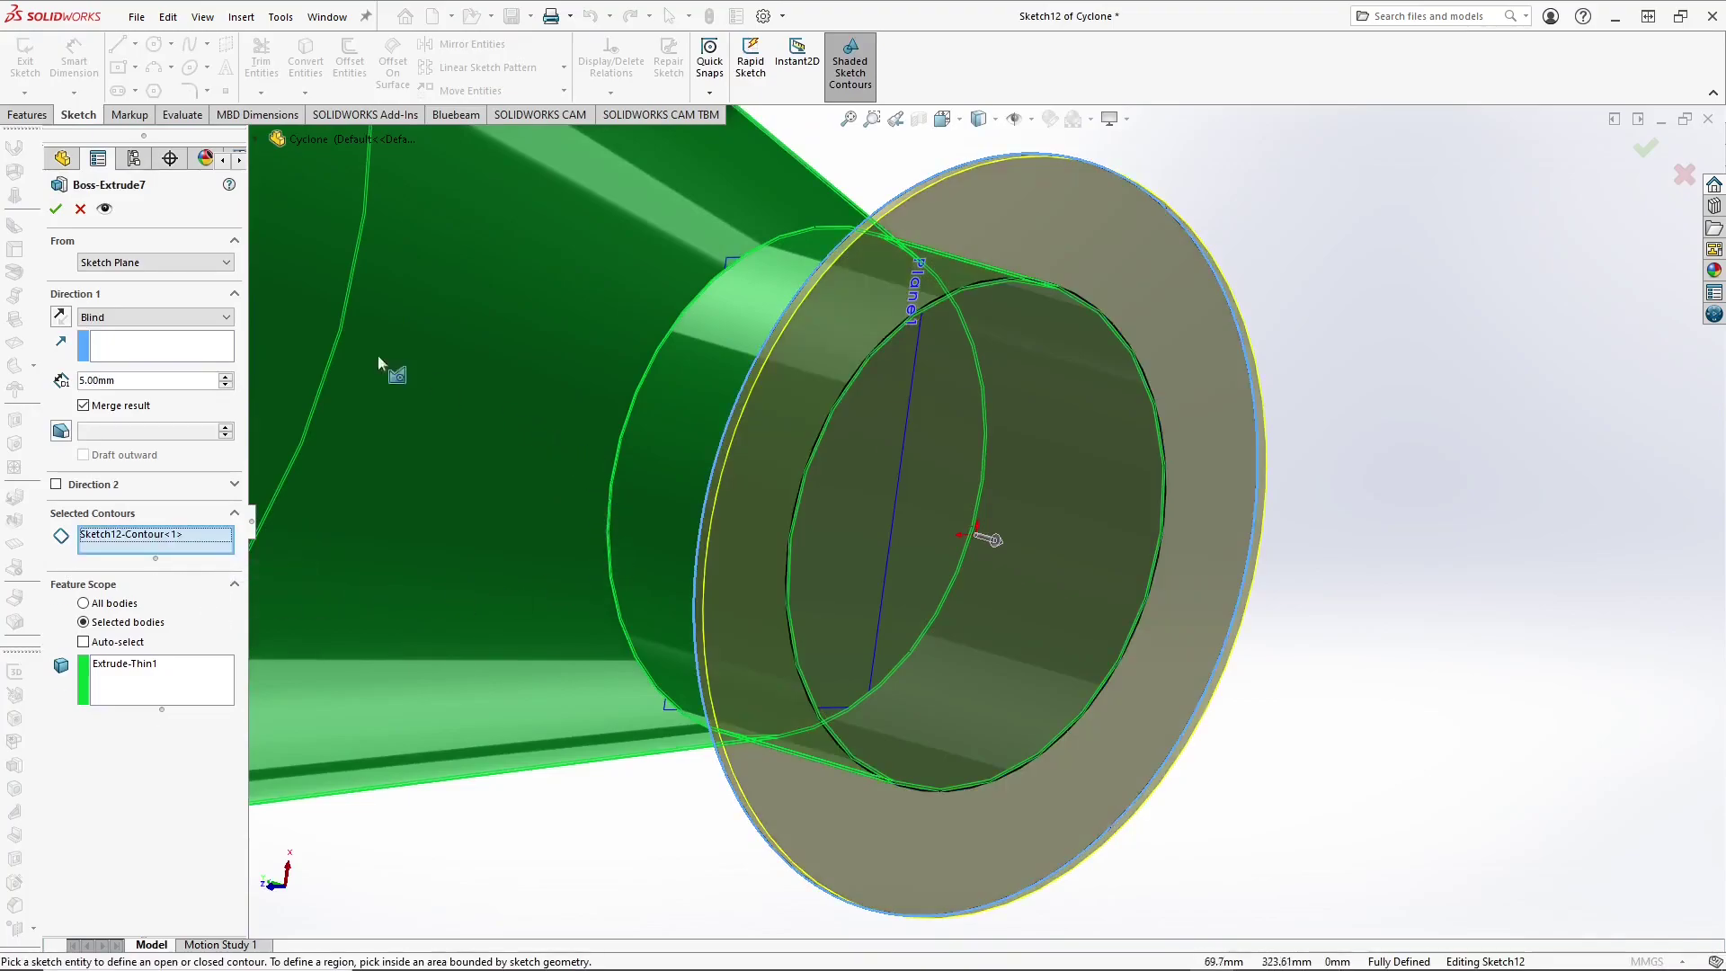
{"action": "left_click", "coordinate": [56, 210]}
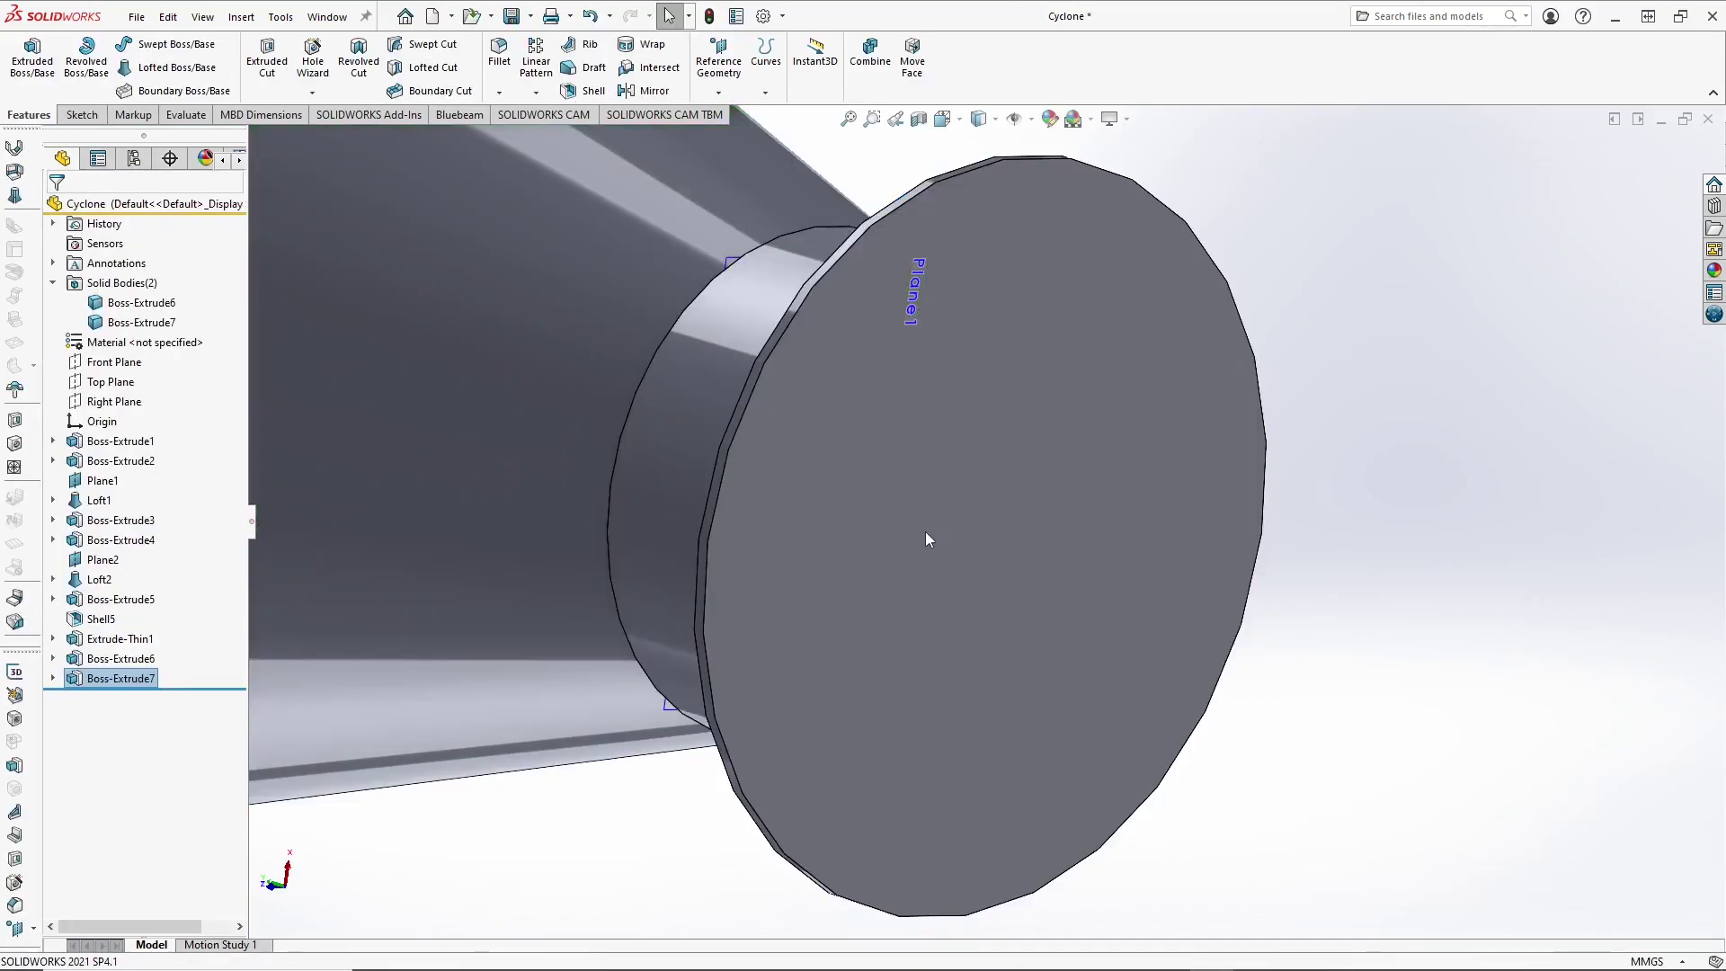
Step: Edit the cone outlet flange extrusion and clear all its selected contours so the whole ring sketch is extruded
{"action": "right_click", "coordinate": [142, 680]}
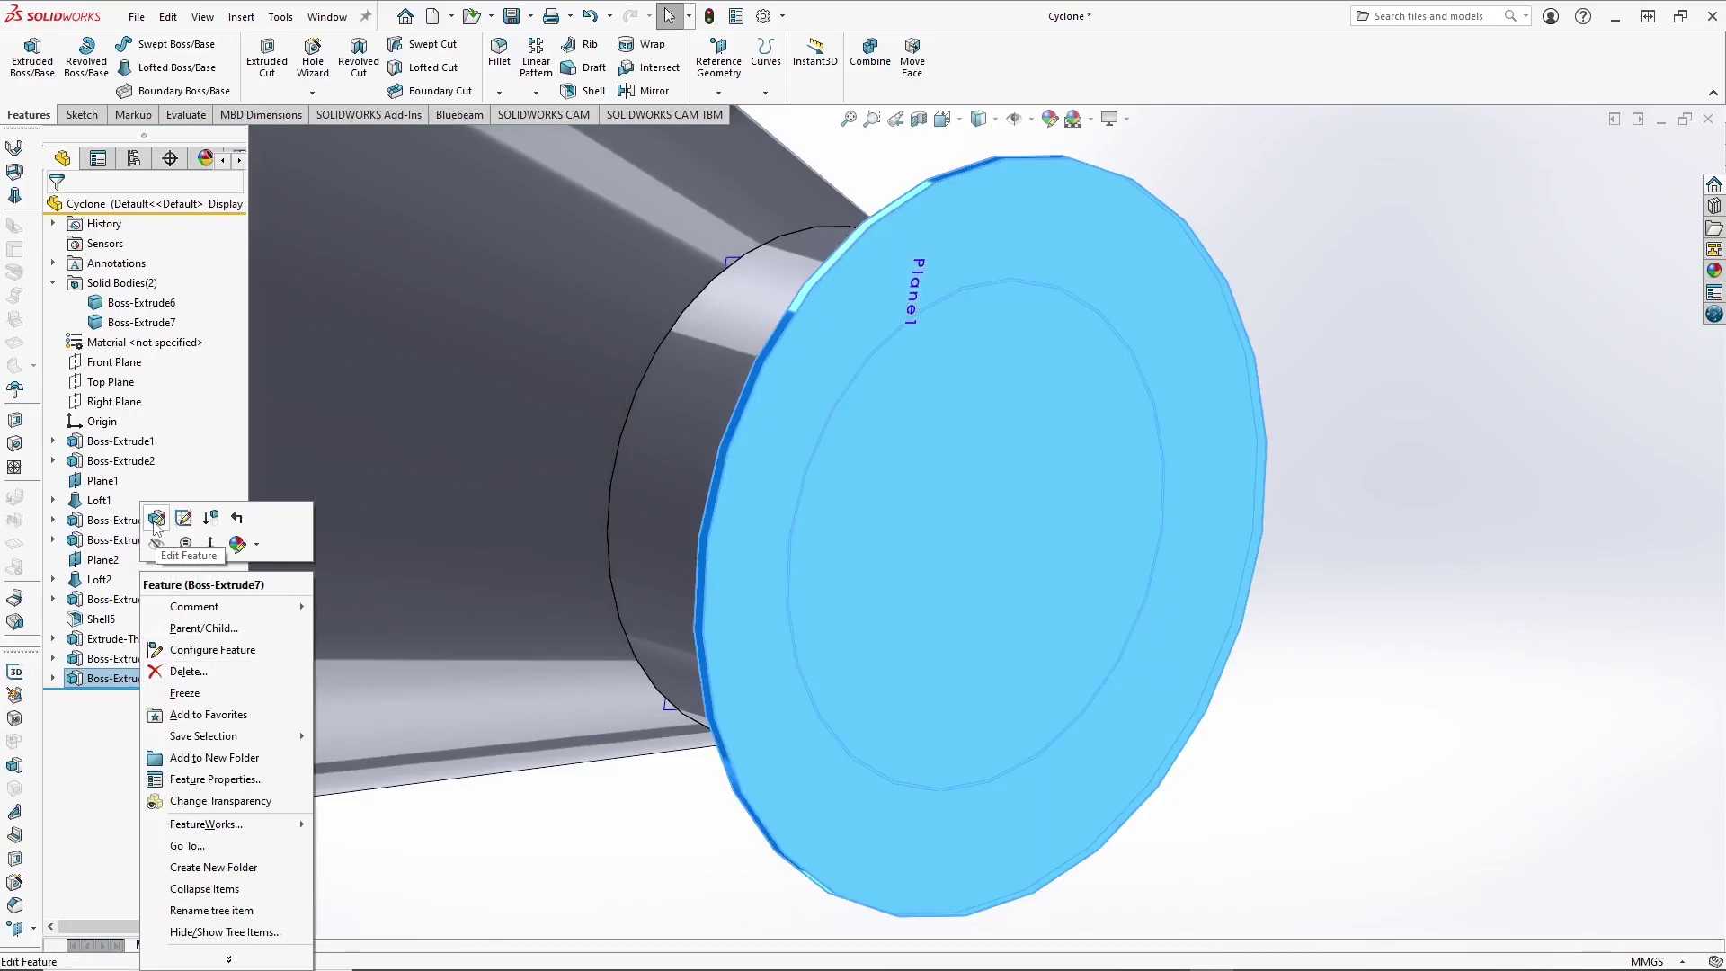
{"action": "left_click", "coordinate": [220, 512]}
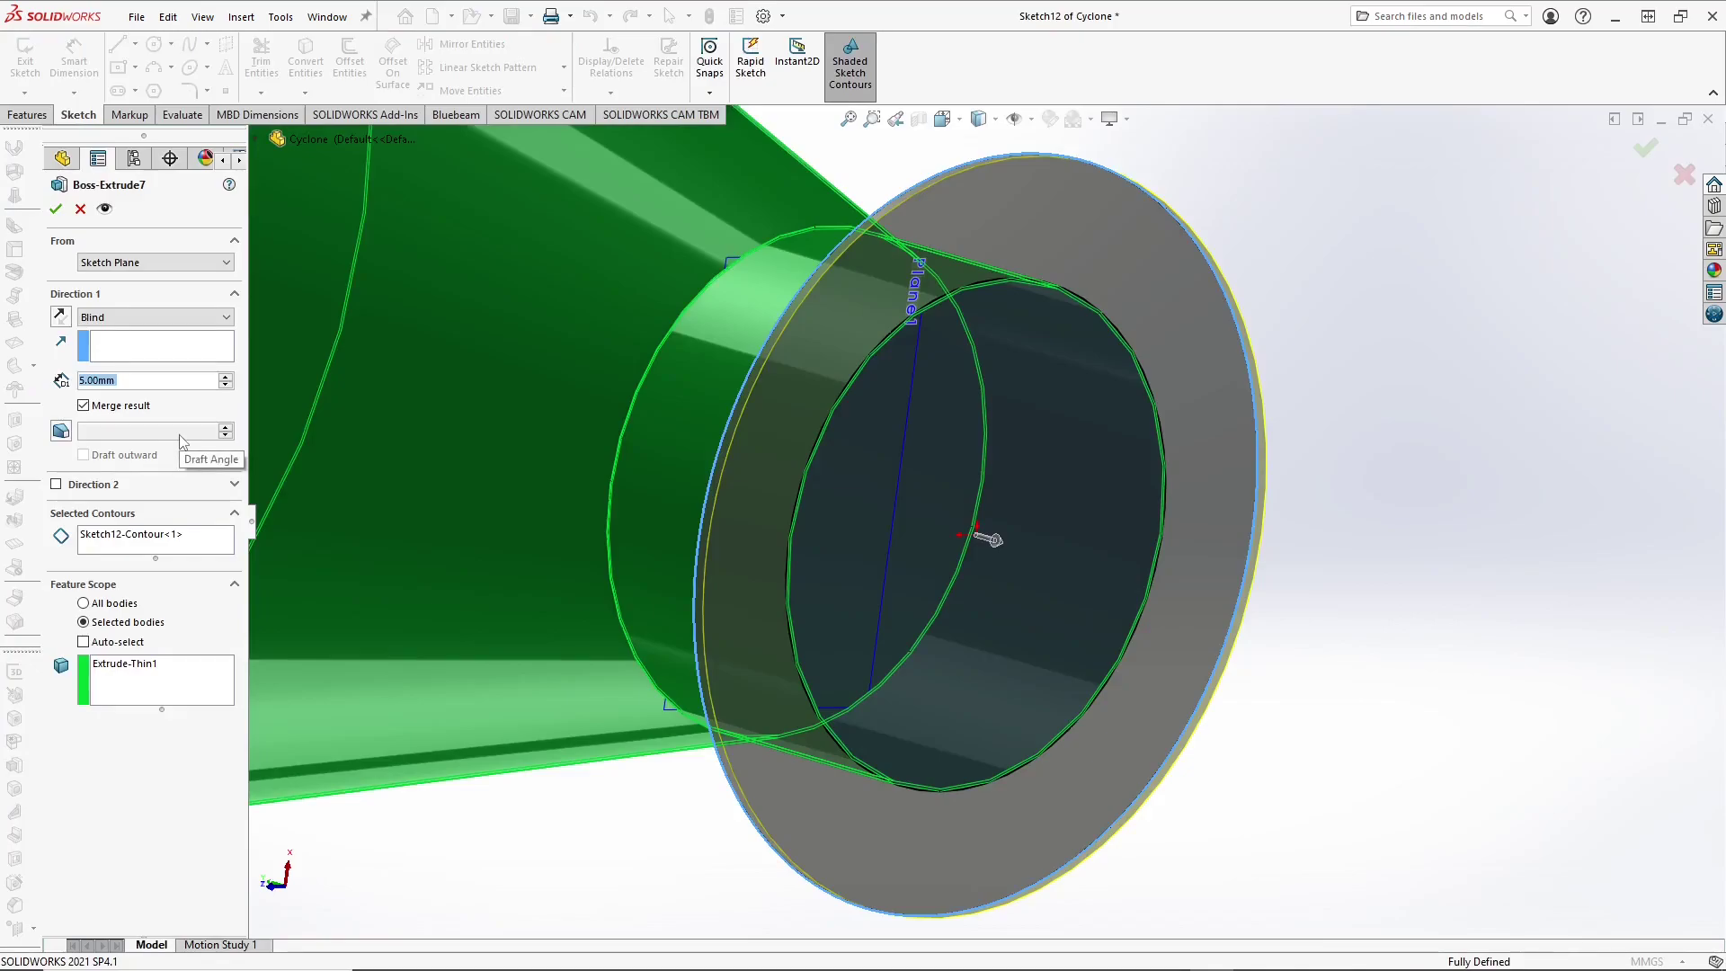
{"action": "right_click", "coordinate": [181, 546]}
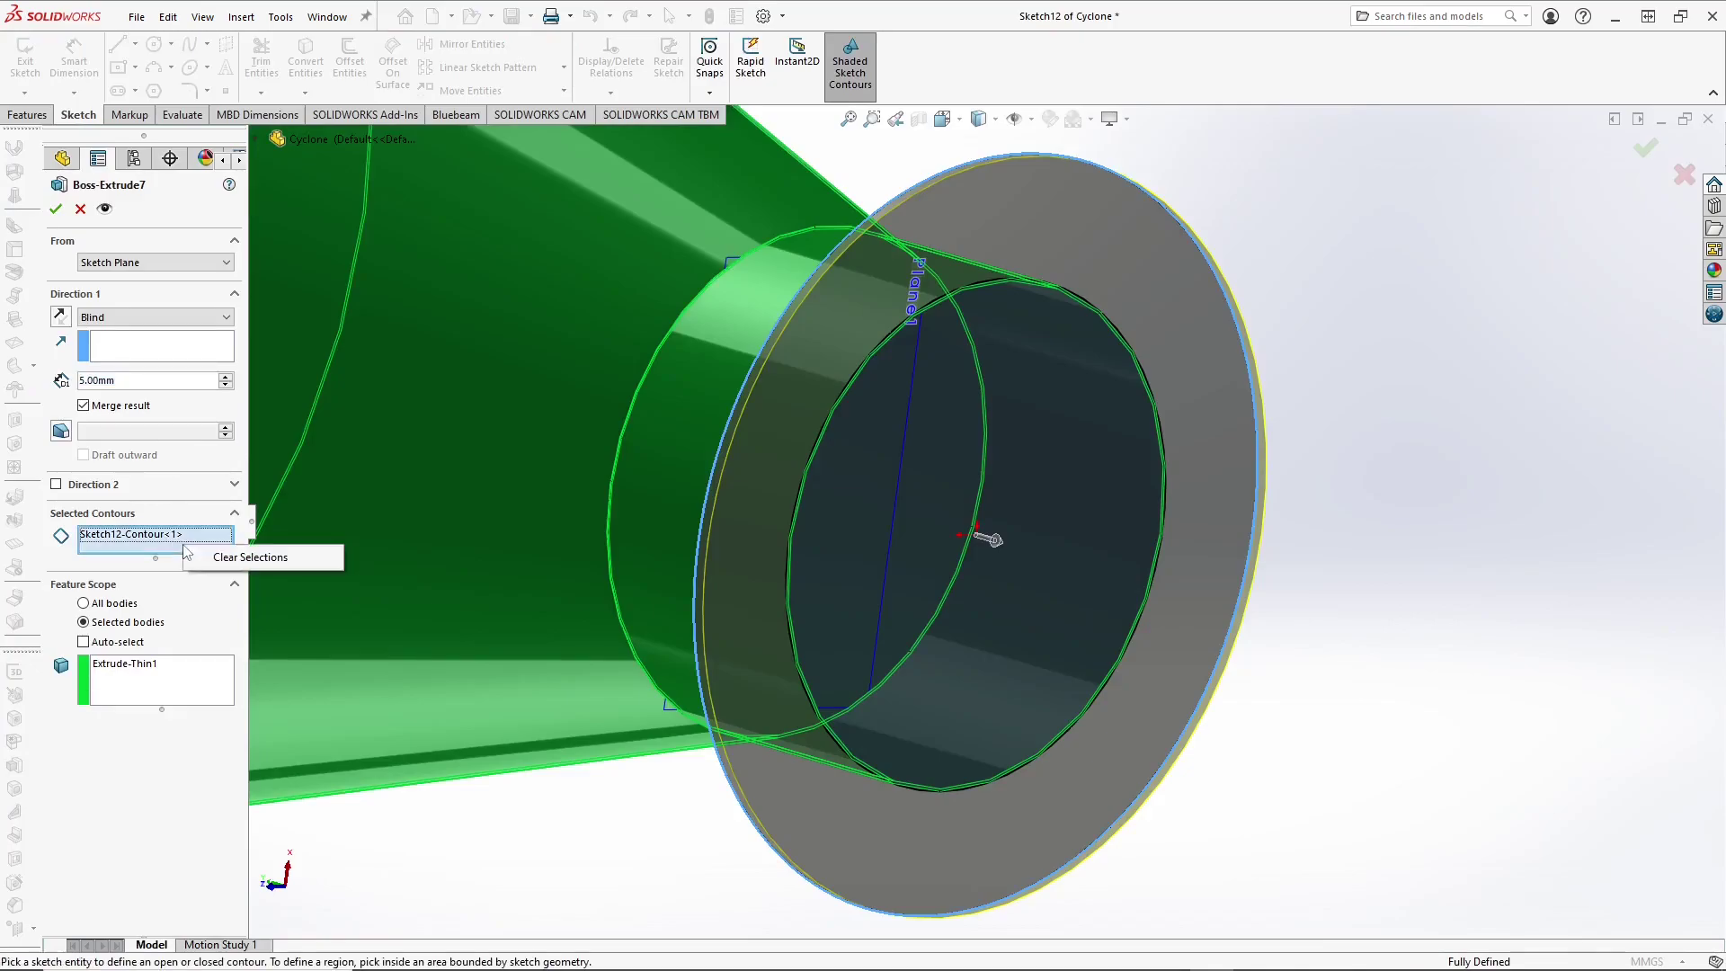
{"action": "left_click", "coordinate": [230, 555]}
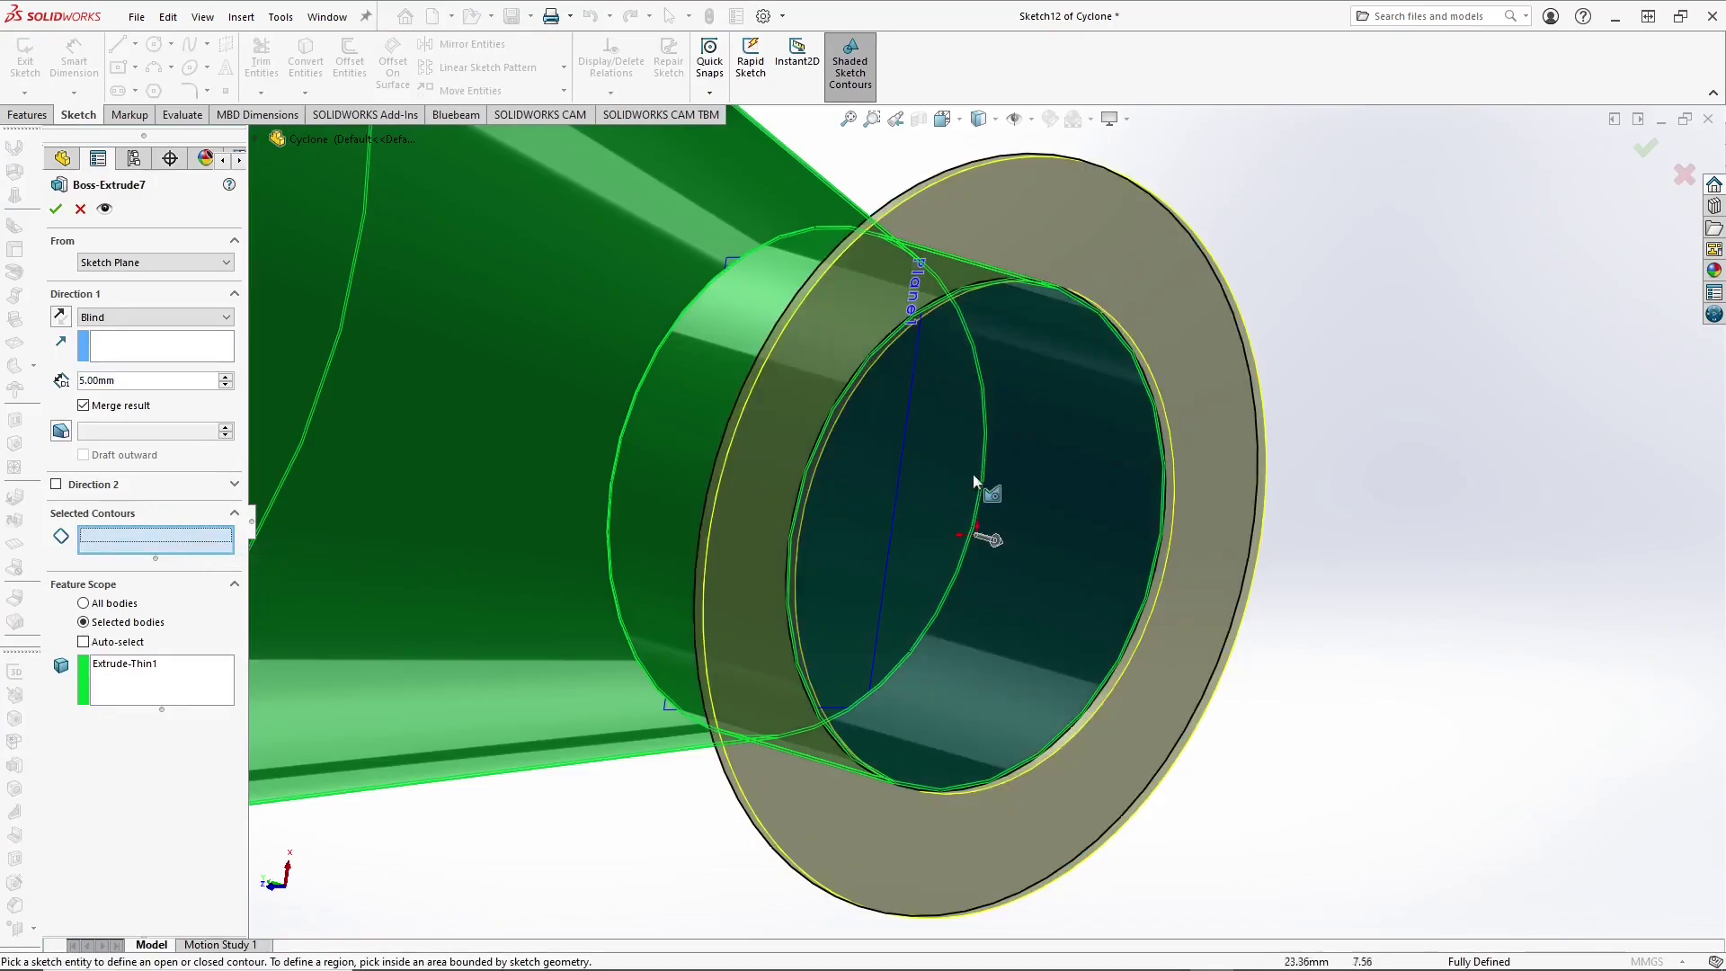
{"action": "left_click", "coordinate": [55, 209]}
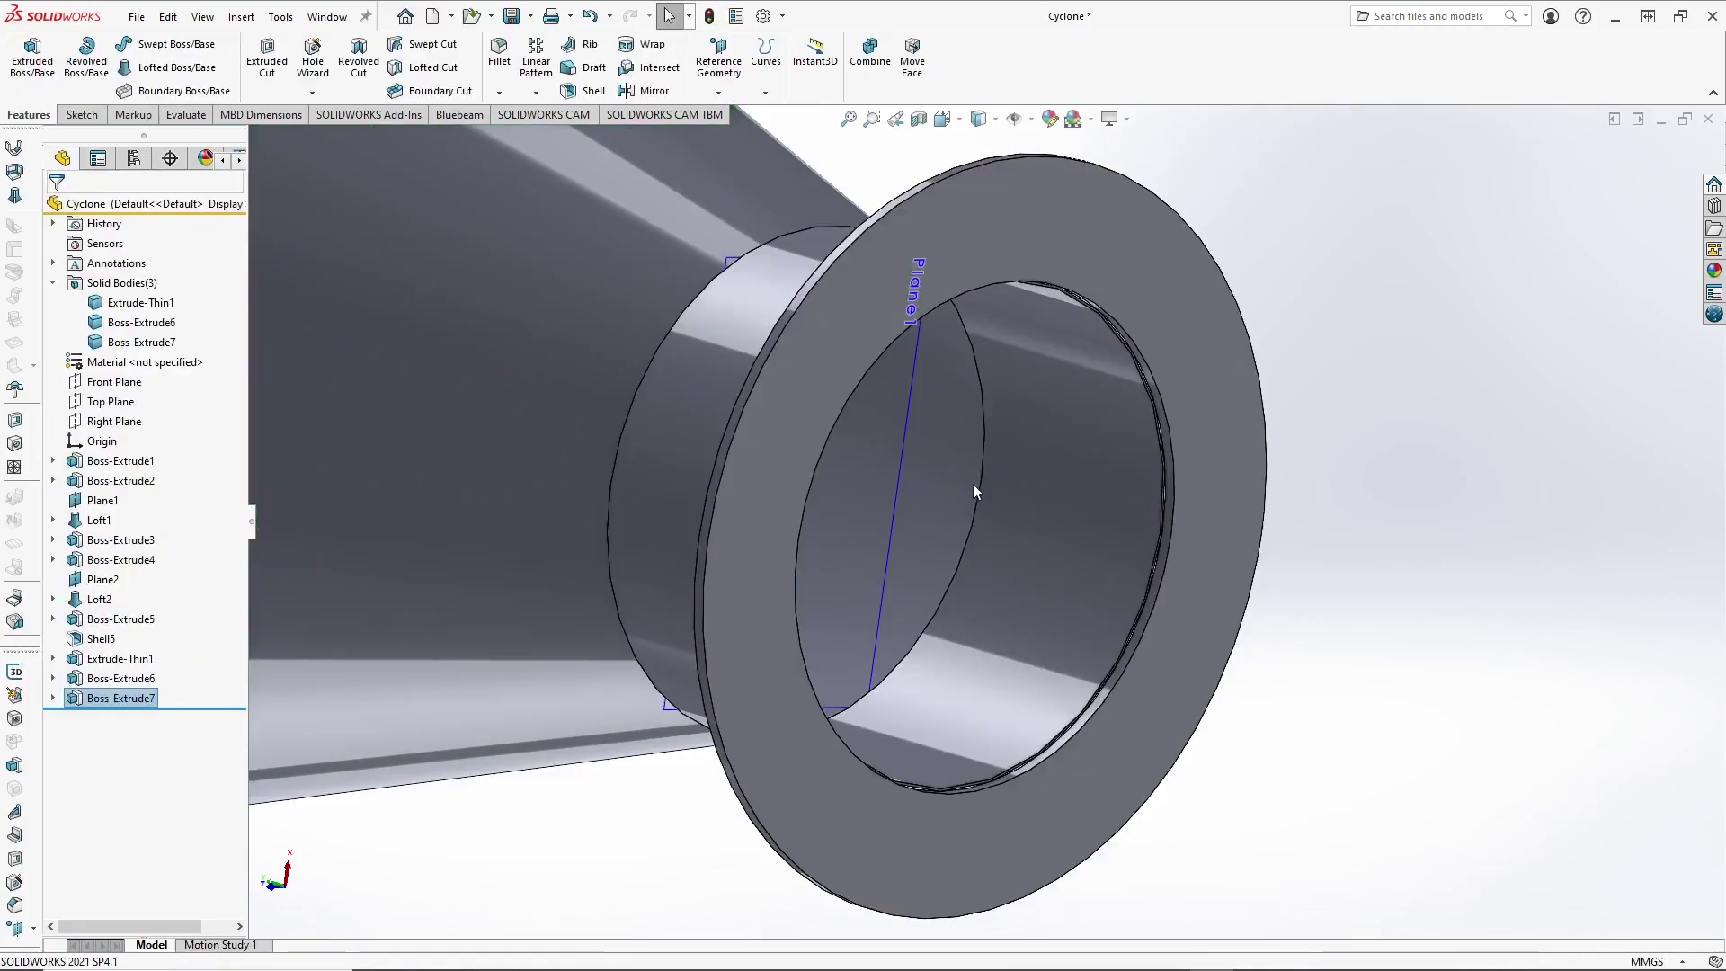
Step: Start a sketch on the inlet duct's rectangular end face and convert the face's outer edge loop into sketch lines
{"action": "middle_click_drag", "start_coordinate": [972, 483], "coordinate": [933, 489]}
{"action": "scroll", "coordinate": [934, 489], "scroll_direction": "down", "scroll_amount": 10}
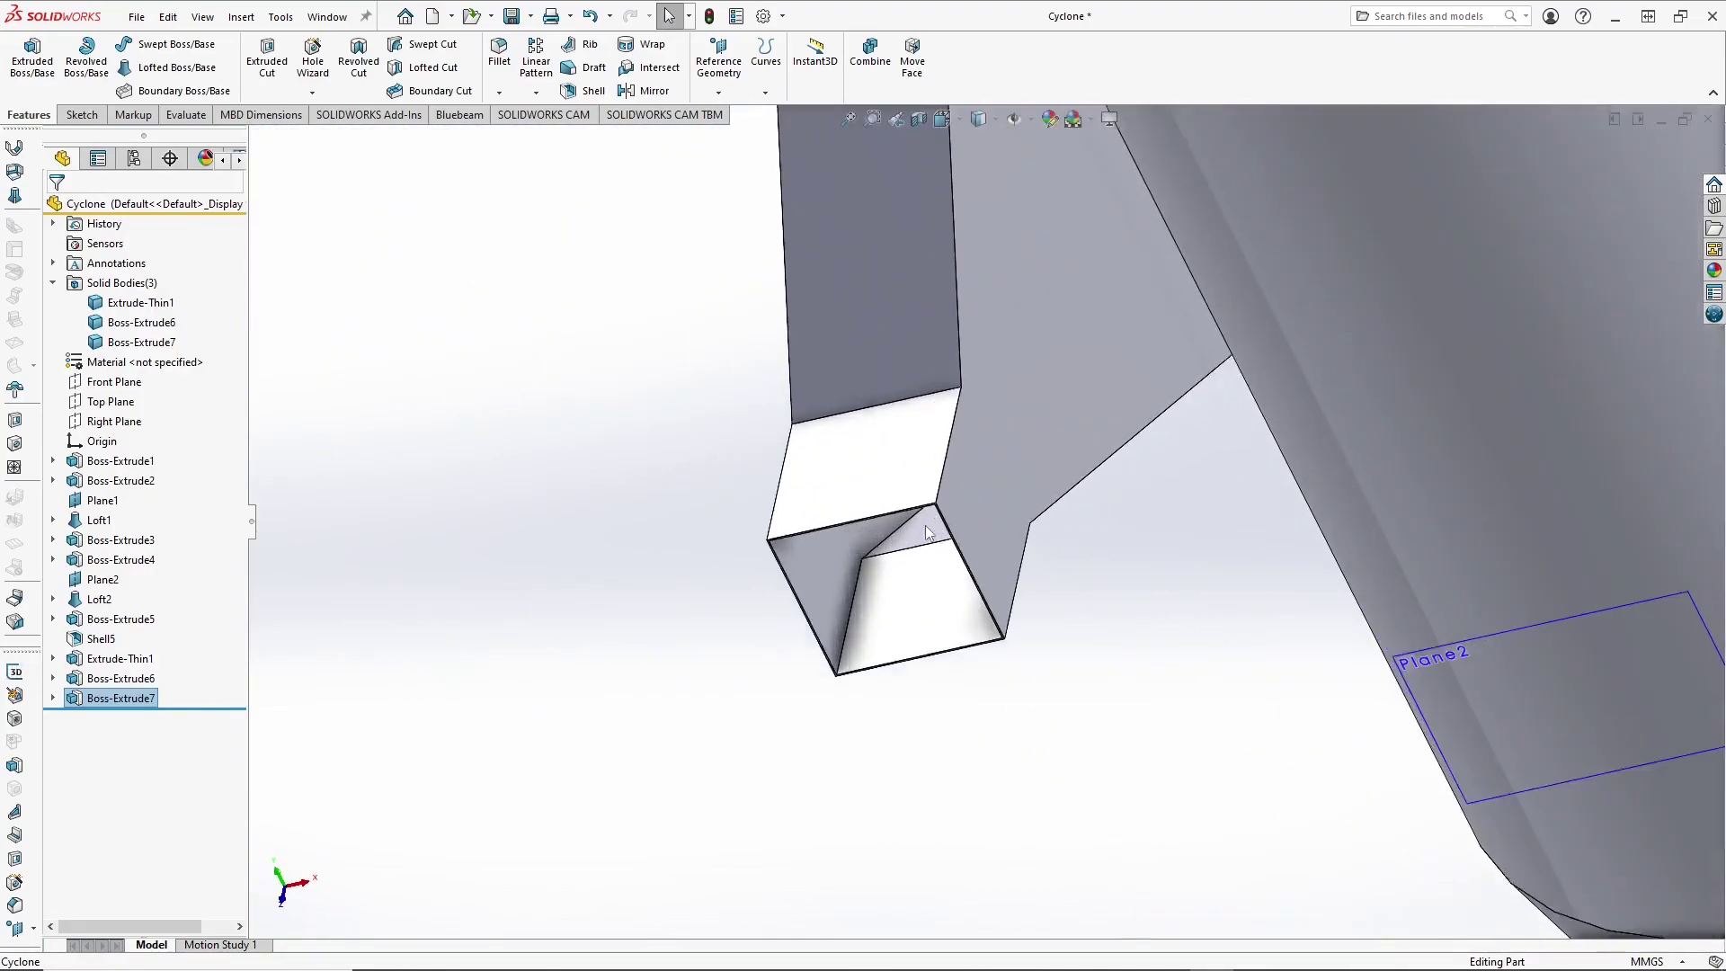
{"action": "left_click", "coordinate": [959, 460]}
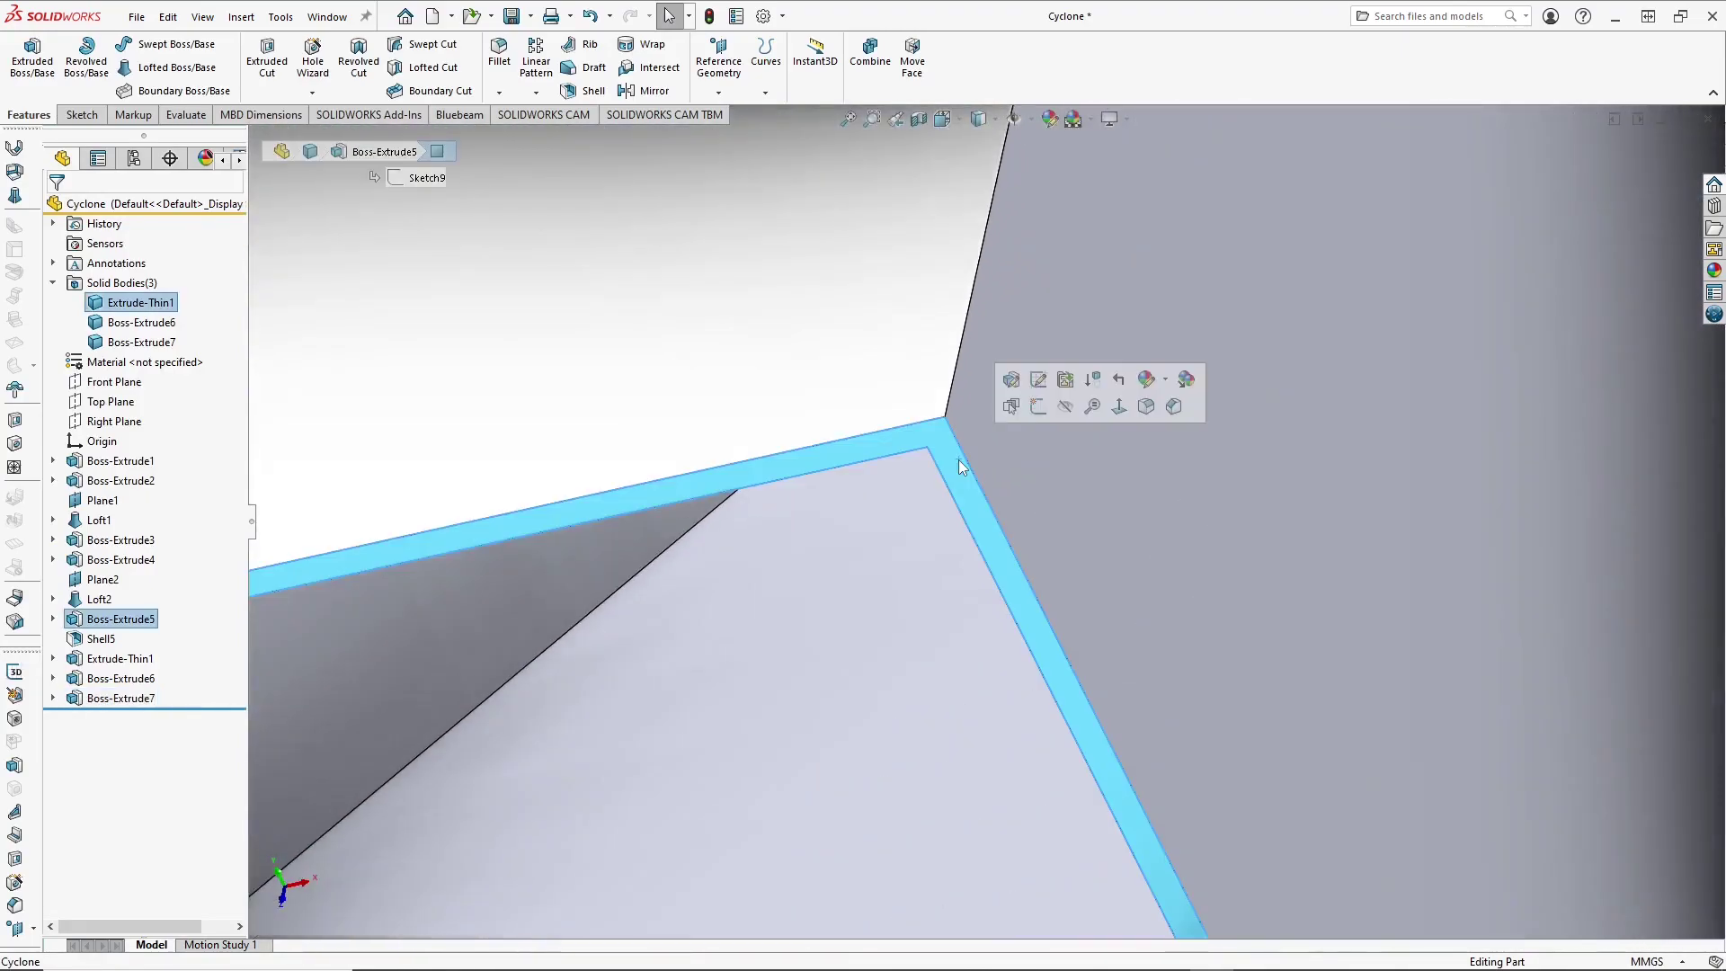
{"action": "left_click", "coordinate": [1040, 407]}
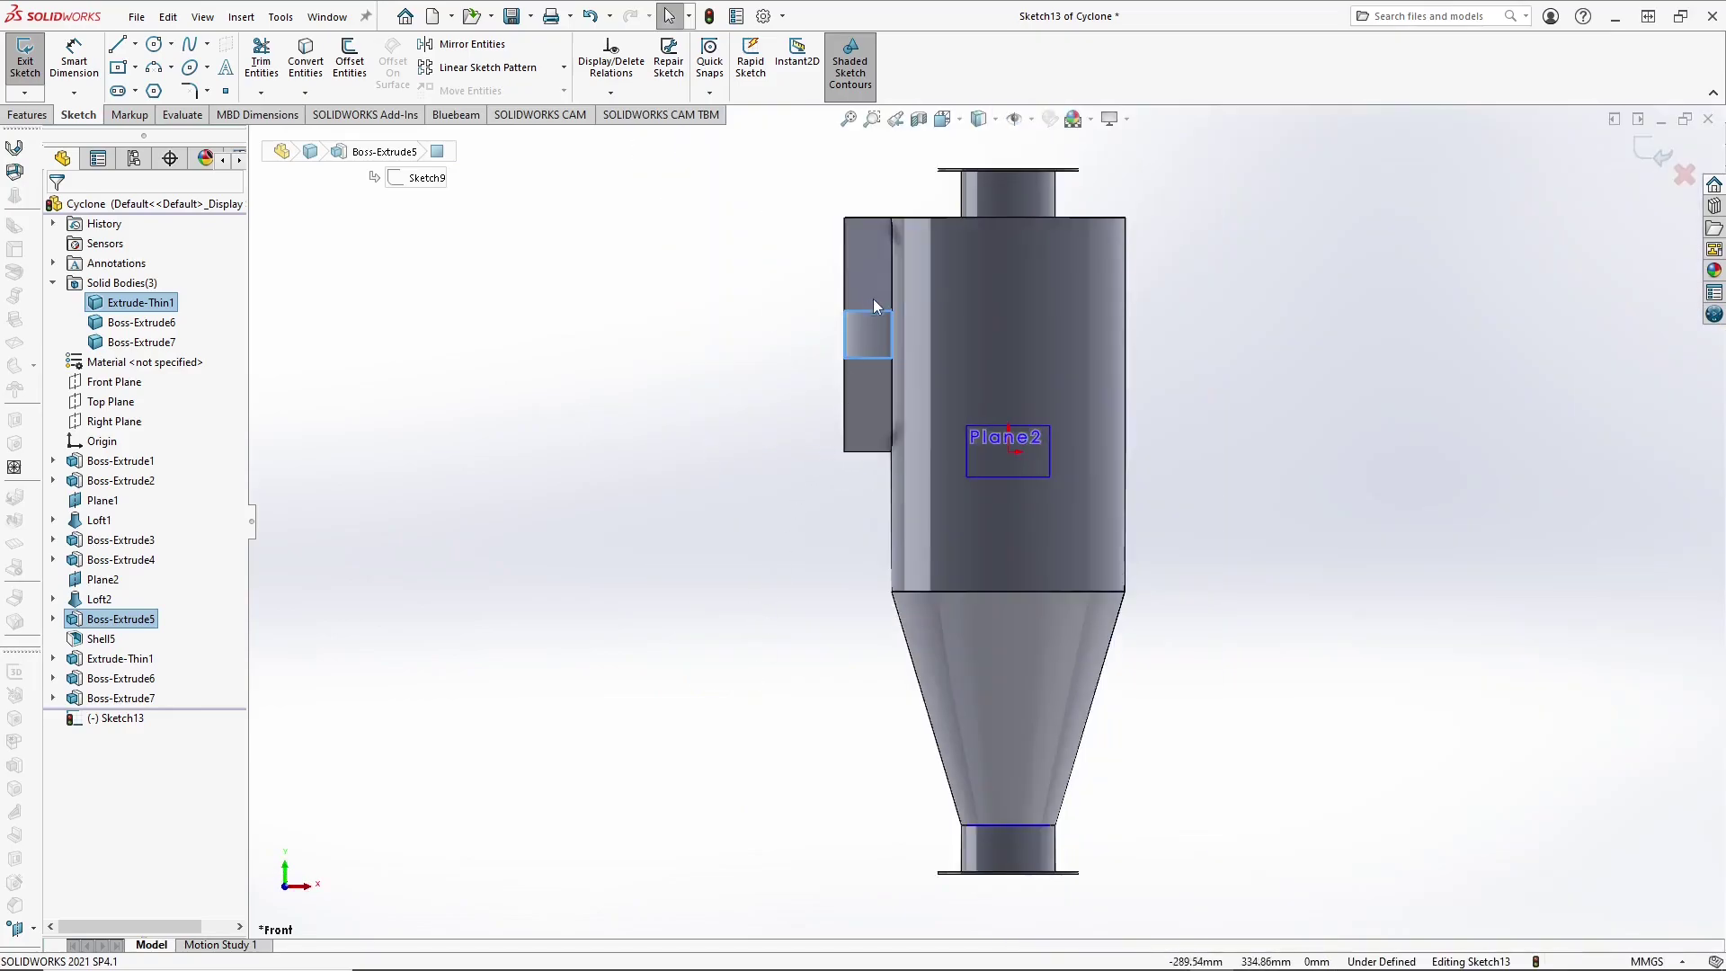
{"action": "scroll", "coordinate": [912, 386], "scroll_direction": "down", "scroll_amount": 5}
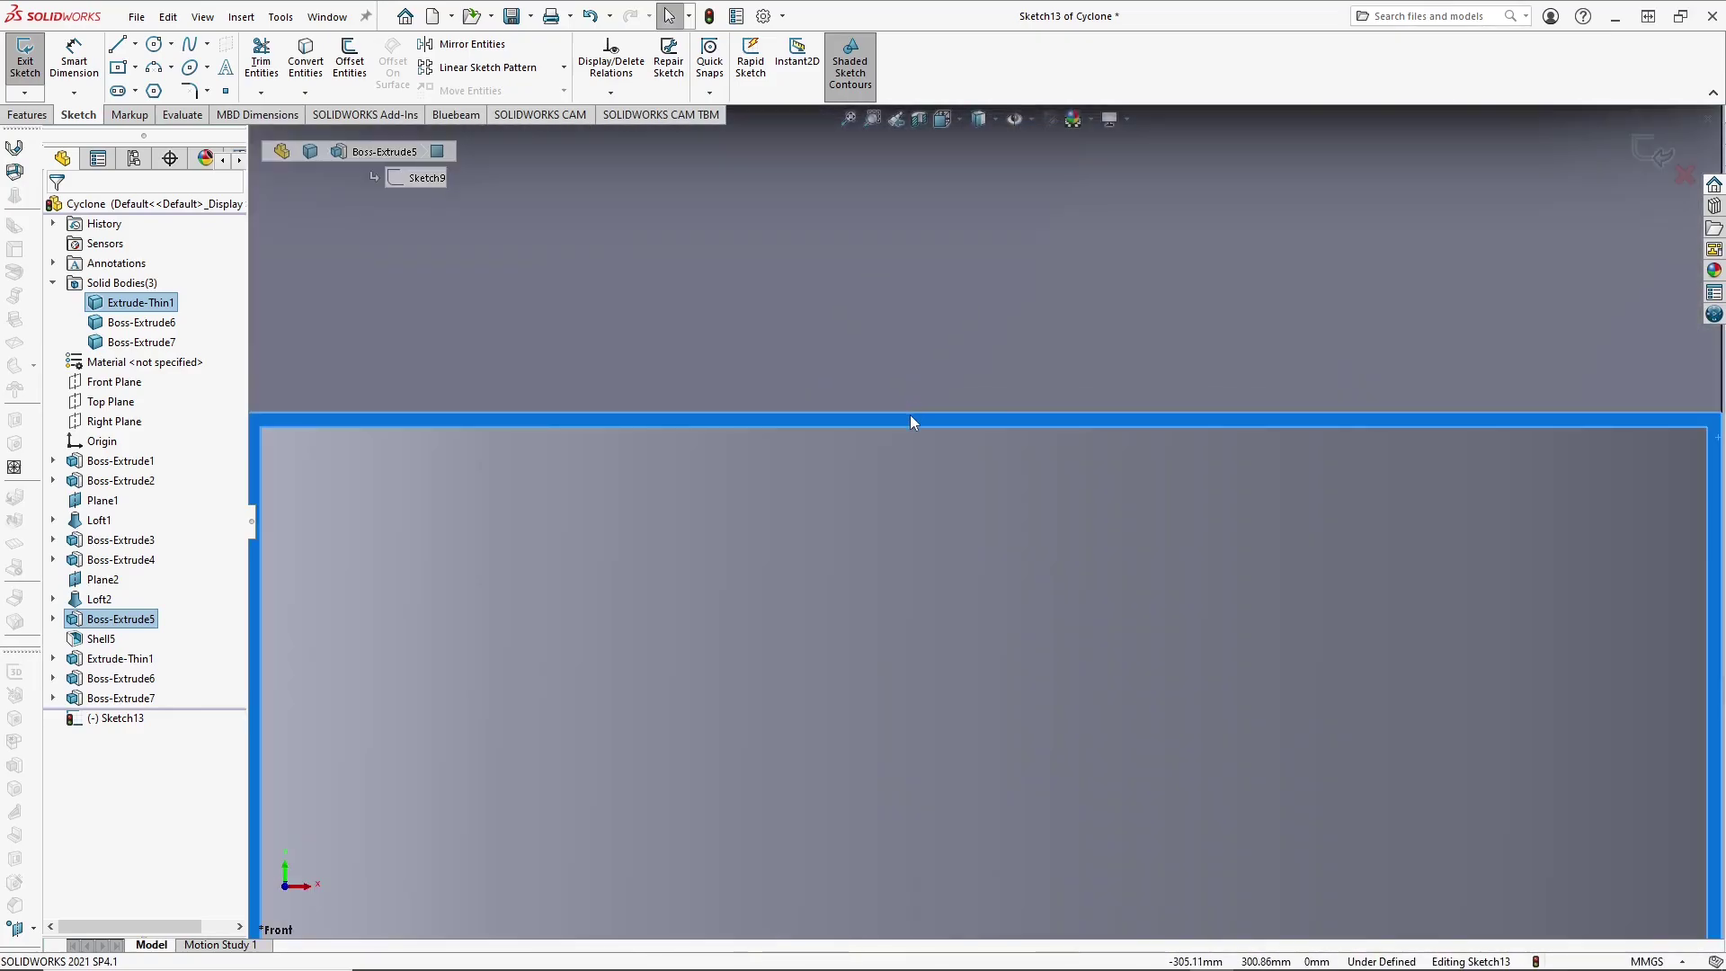
{"action": "right_click", "coordinate": [909, 415]}
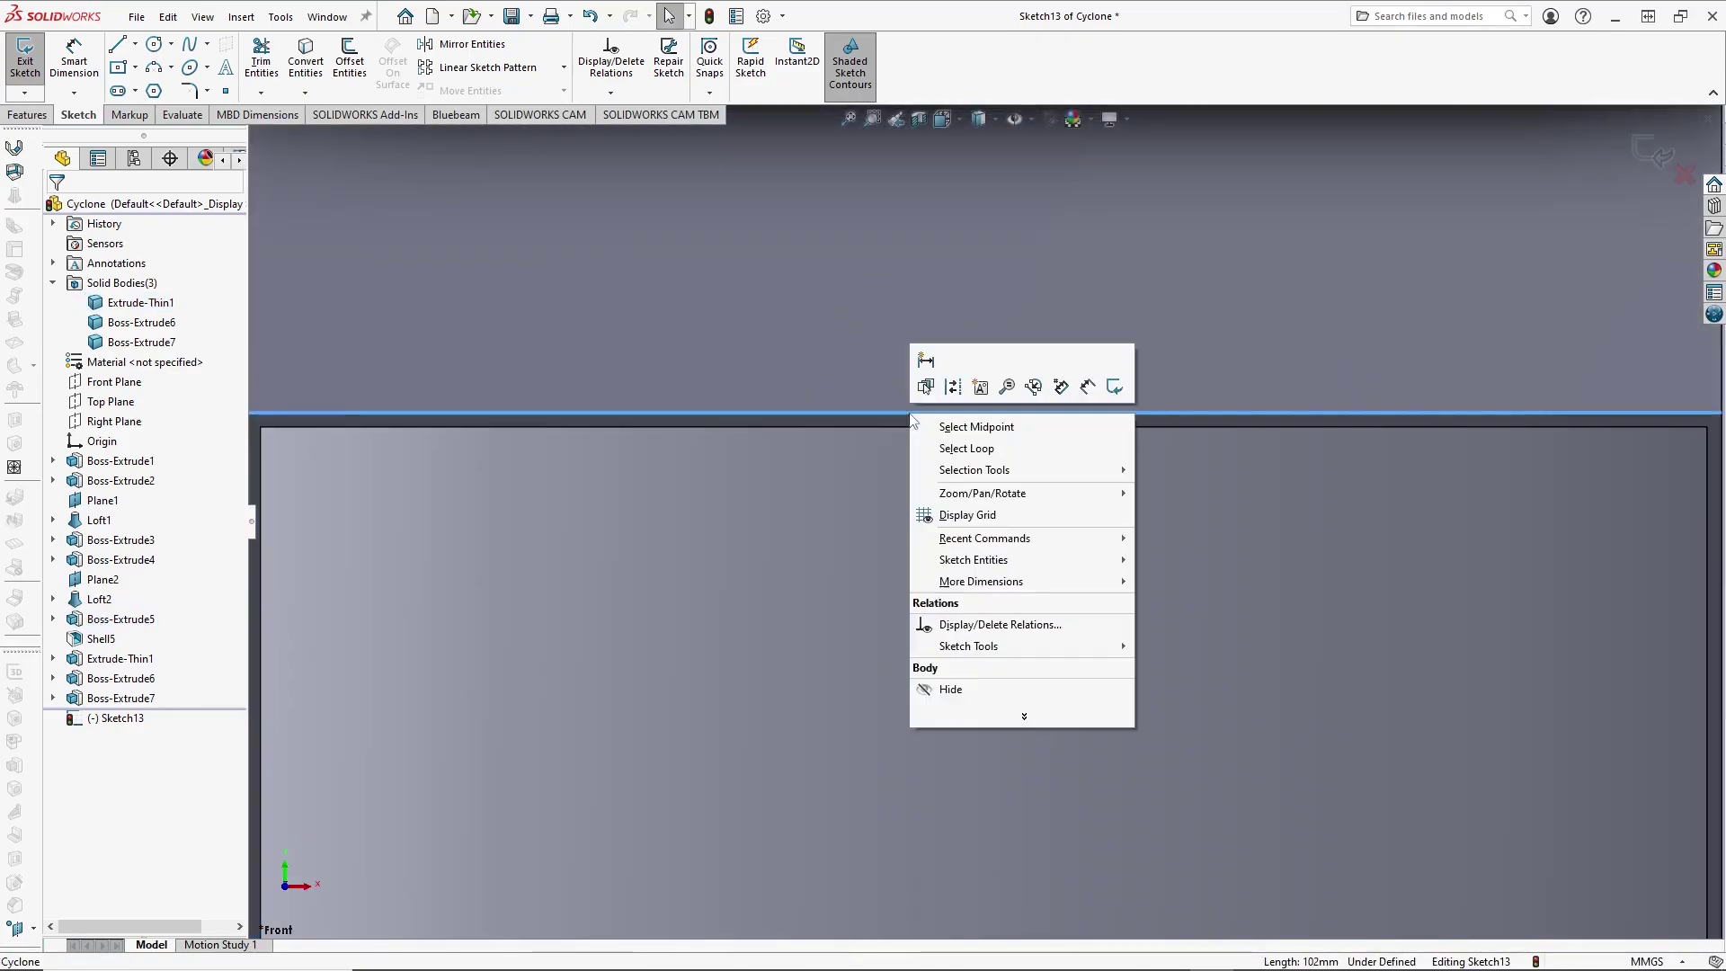
{"action": "left_click", "coordinate": [986, 448]}
{"action": "scroll", "coordinate": [843, 509], "scroll_direction": "up", "scroll_amount": 3}
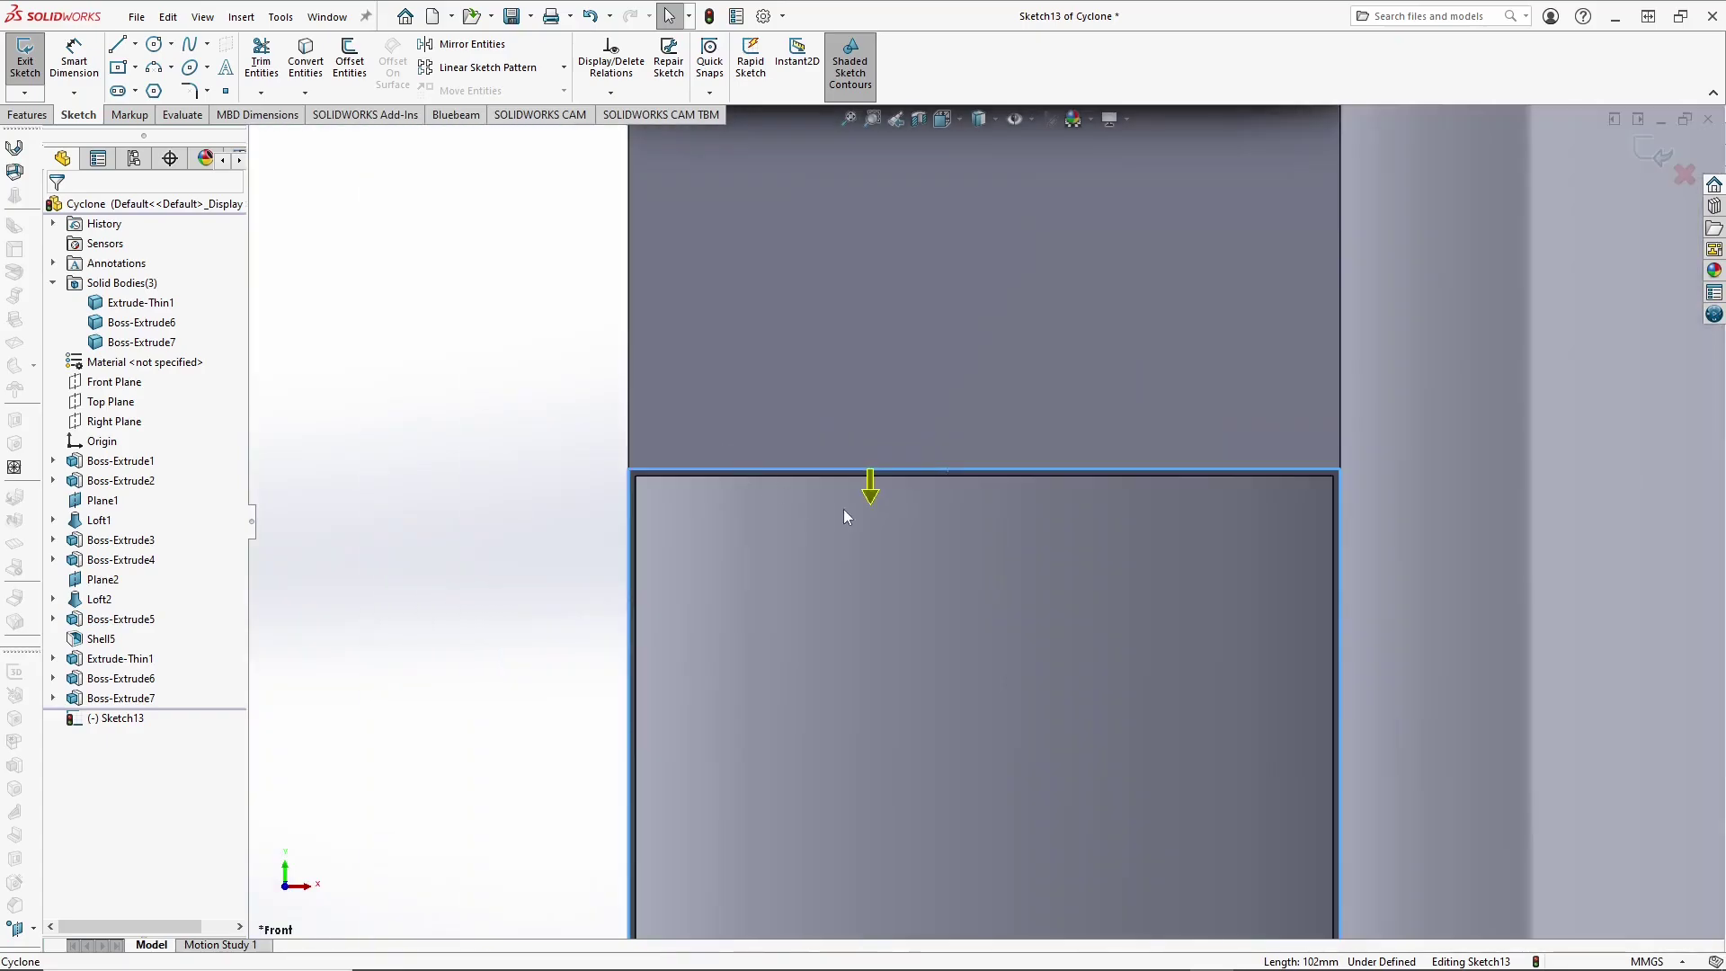
{"action": "left_click", "coordinate": [305, 59]}
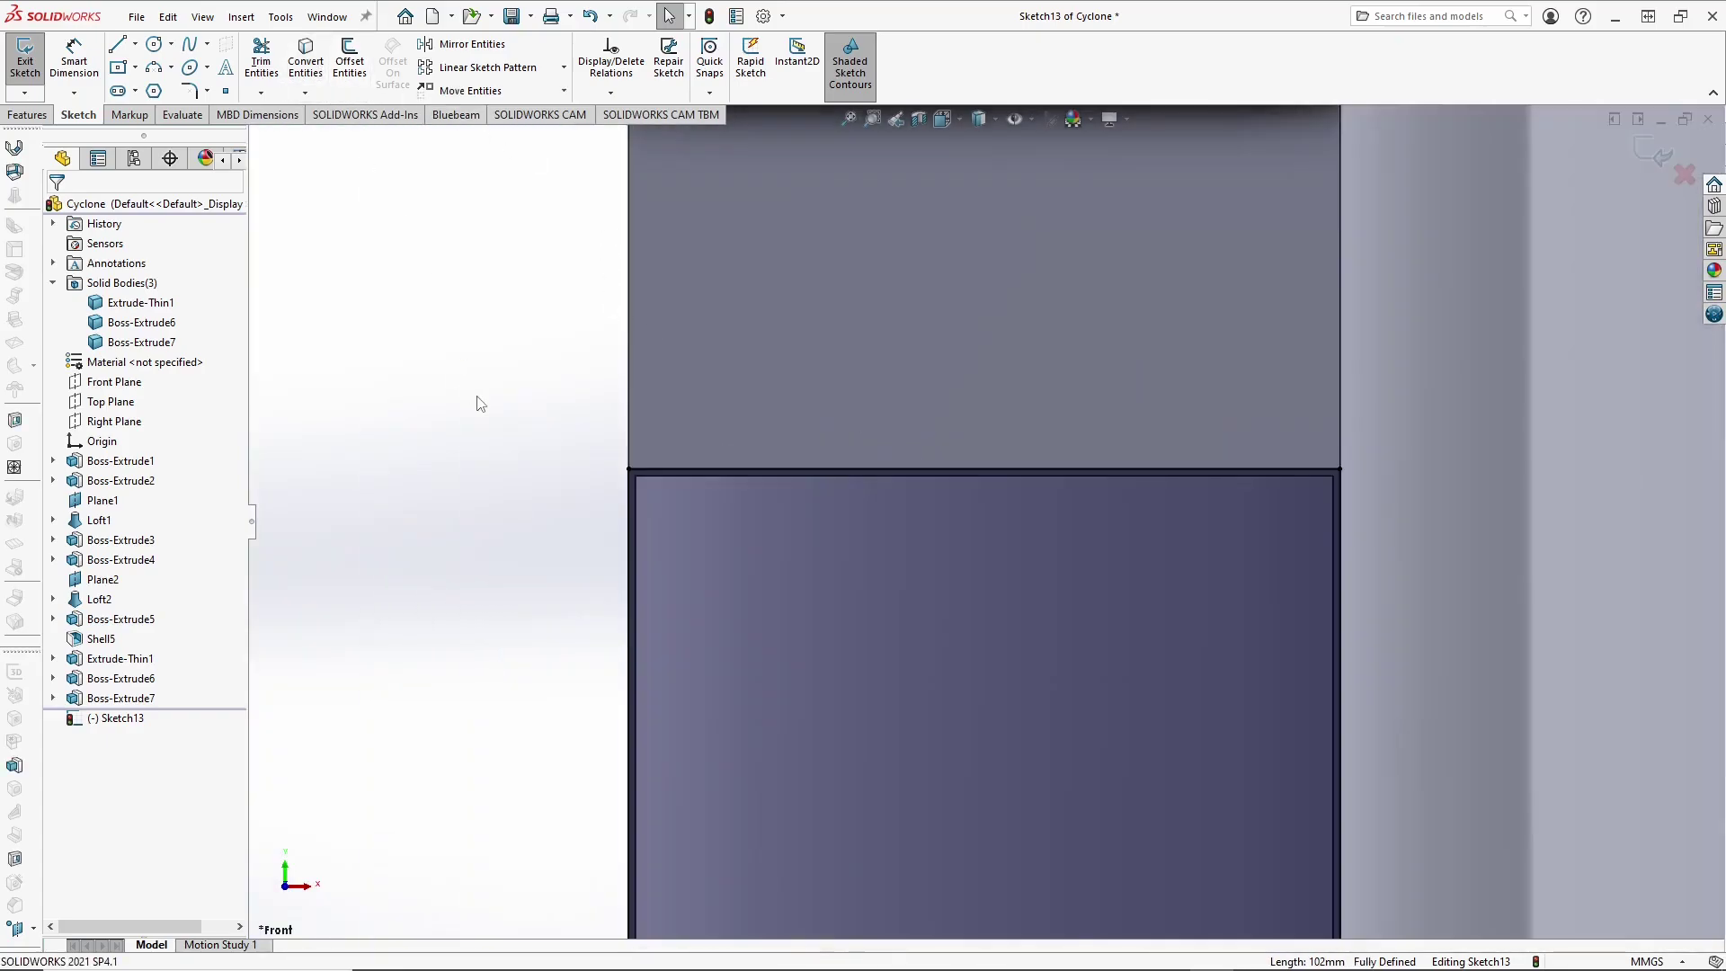
Step: Offset the converted inlet rectangle's chain outward by 50 mm and finish the sketch
{"action": "left_click", "coordinate": [719, 472]}
{"action": "right_click", "coordinate": [720, 473]}
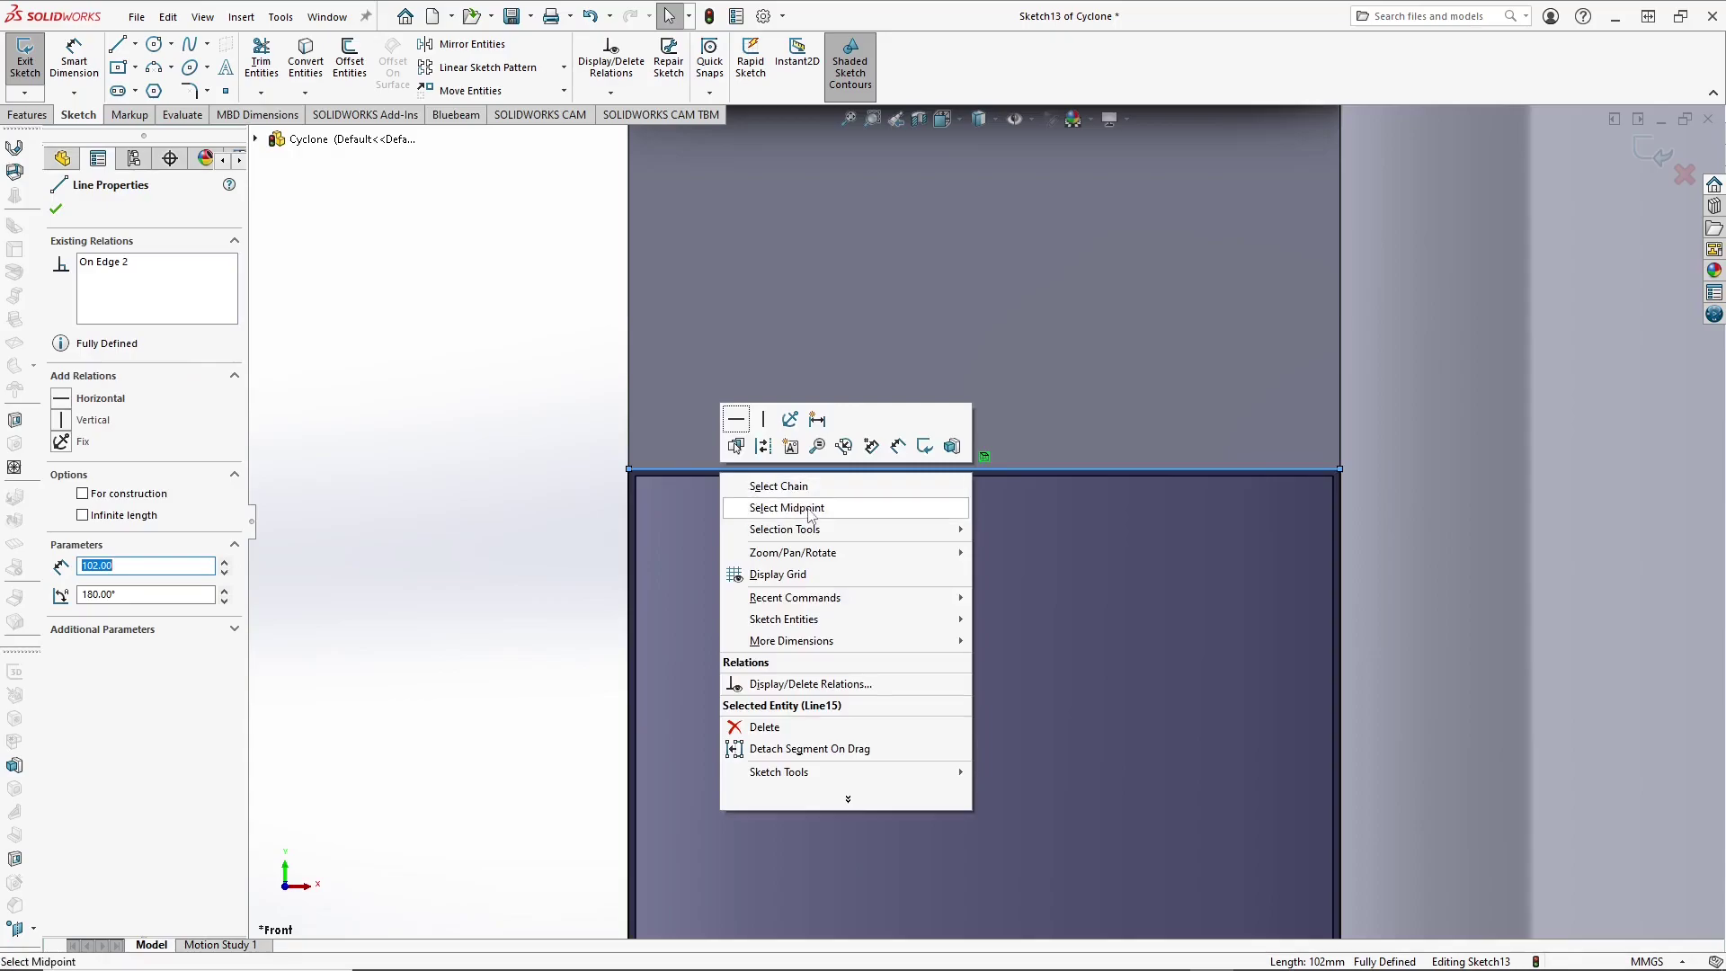
{"action": "left_click", "coordinate": [778, 486]}
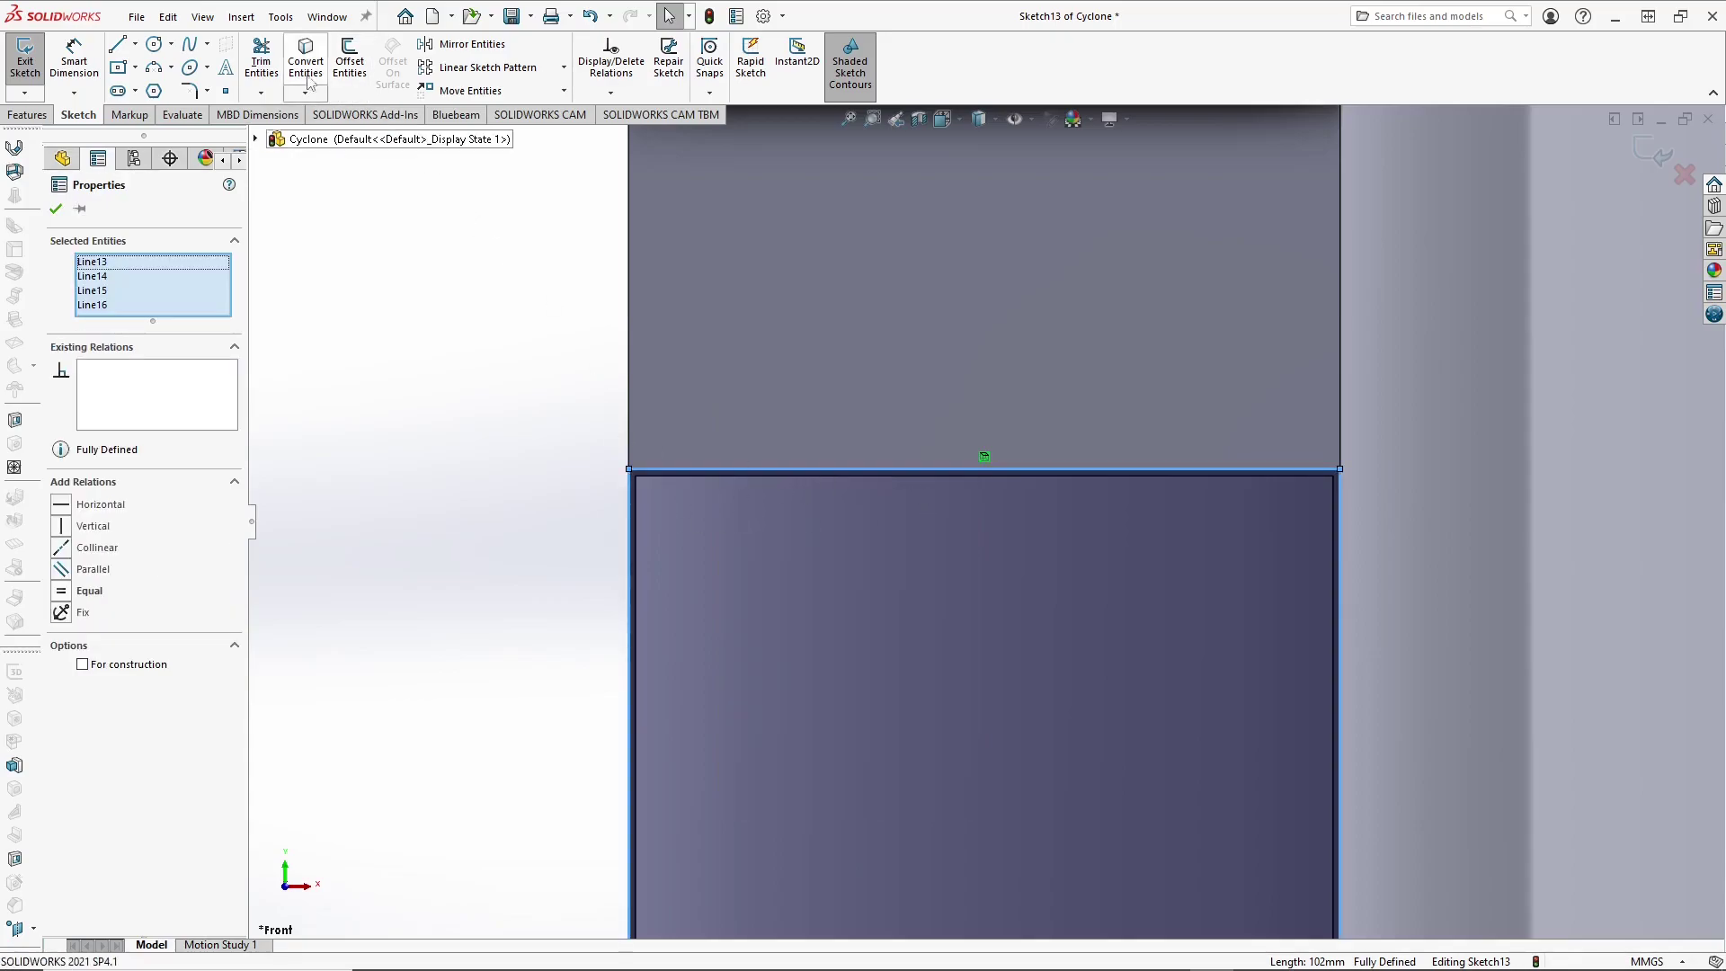
{"action": "left_click", "coordinate": [350, 63]}
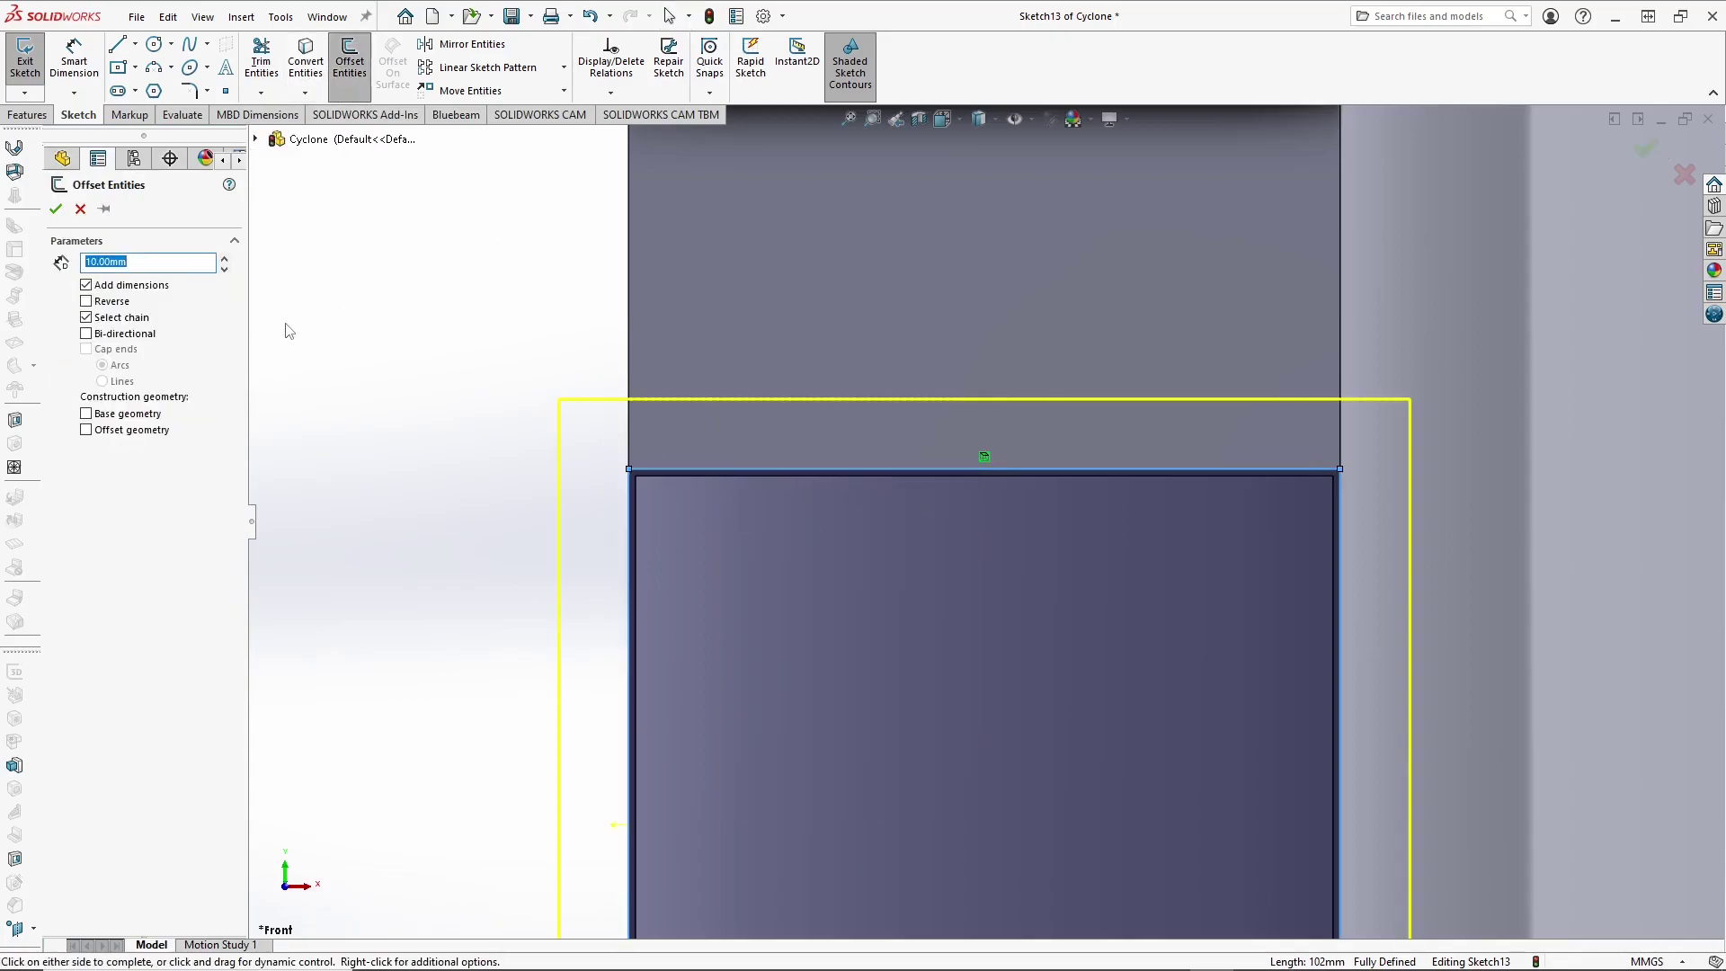
{"action": "type", "text": "50"}
{"action": "key", "text": "Return"}
{"action": "scroll", "coordinate": [1006, 462], "scroll_direction": "up", "scroll_amount": 6}
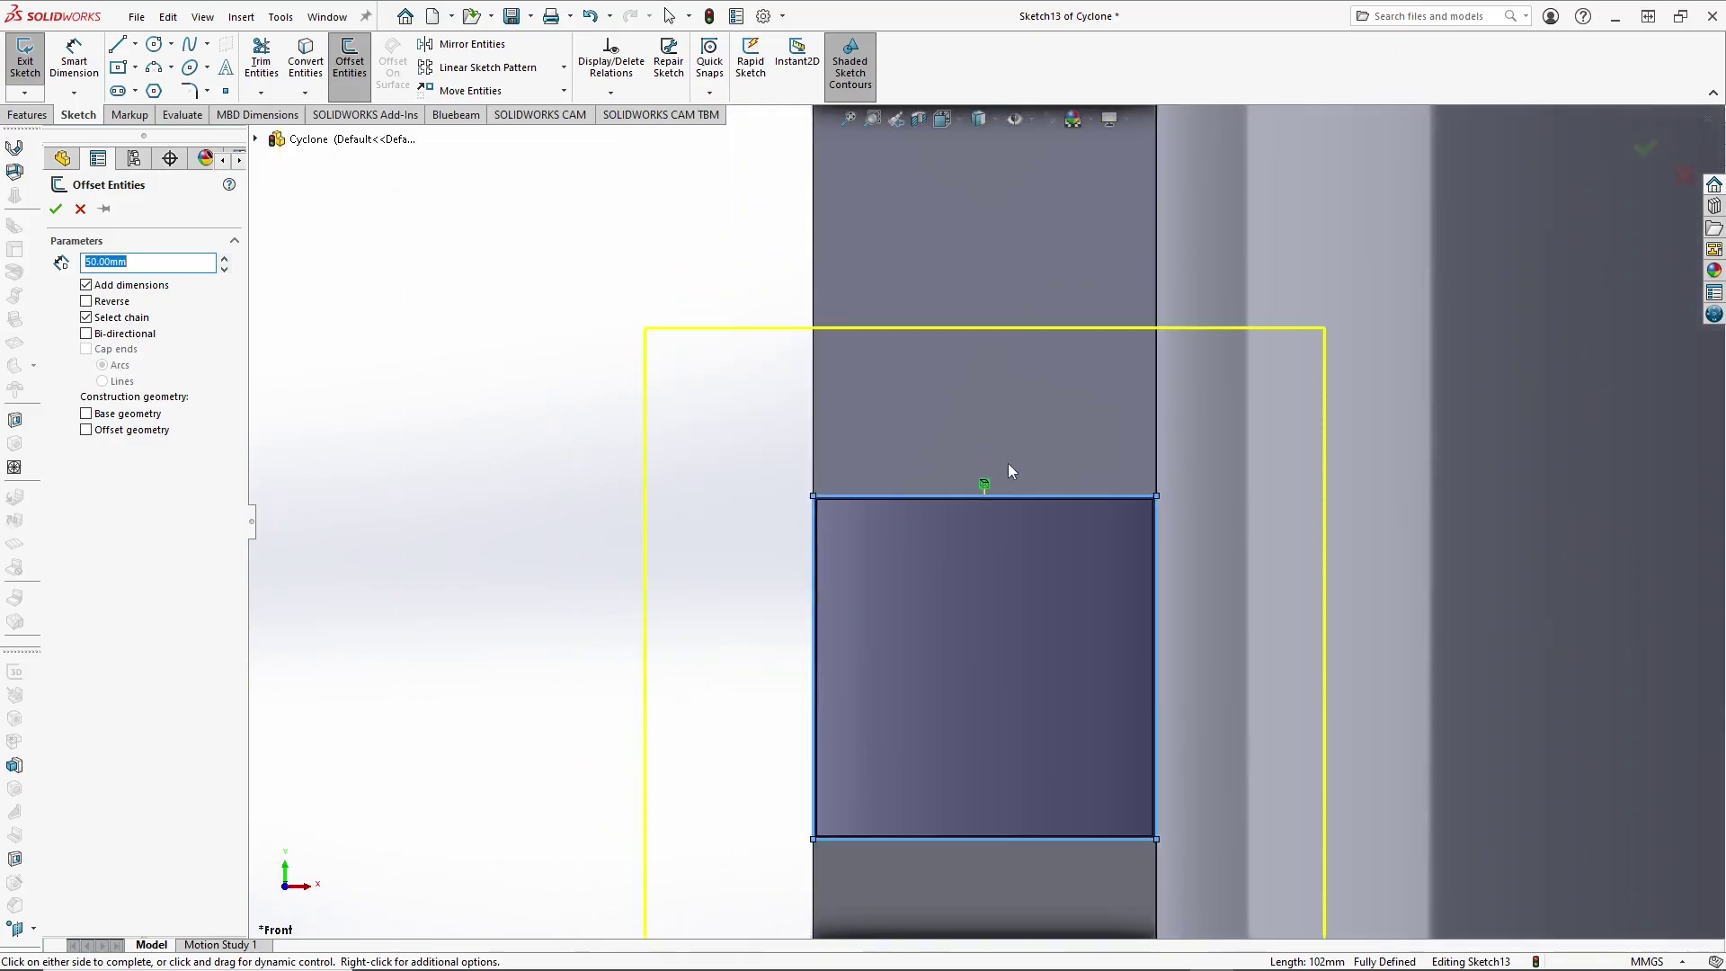
{"action": "left_click", "coordinate": [55, 209]}
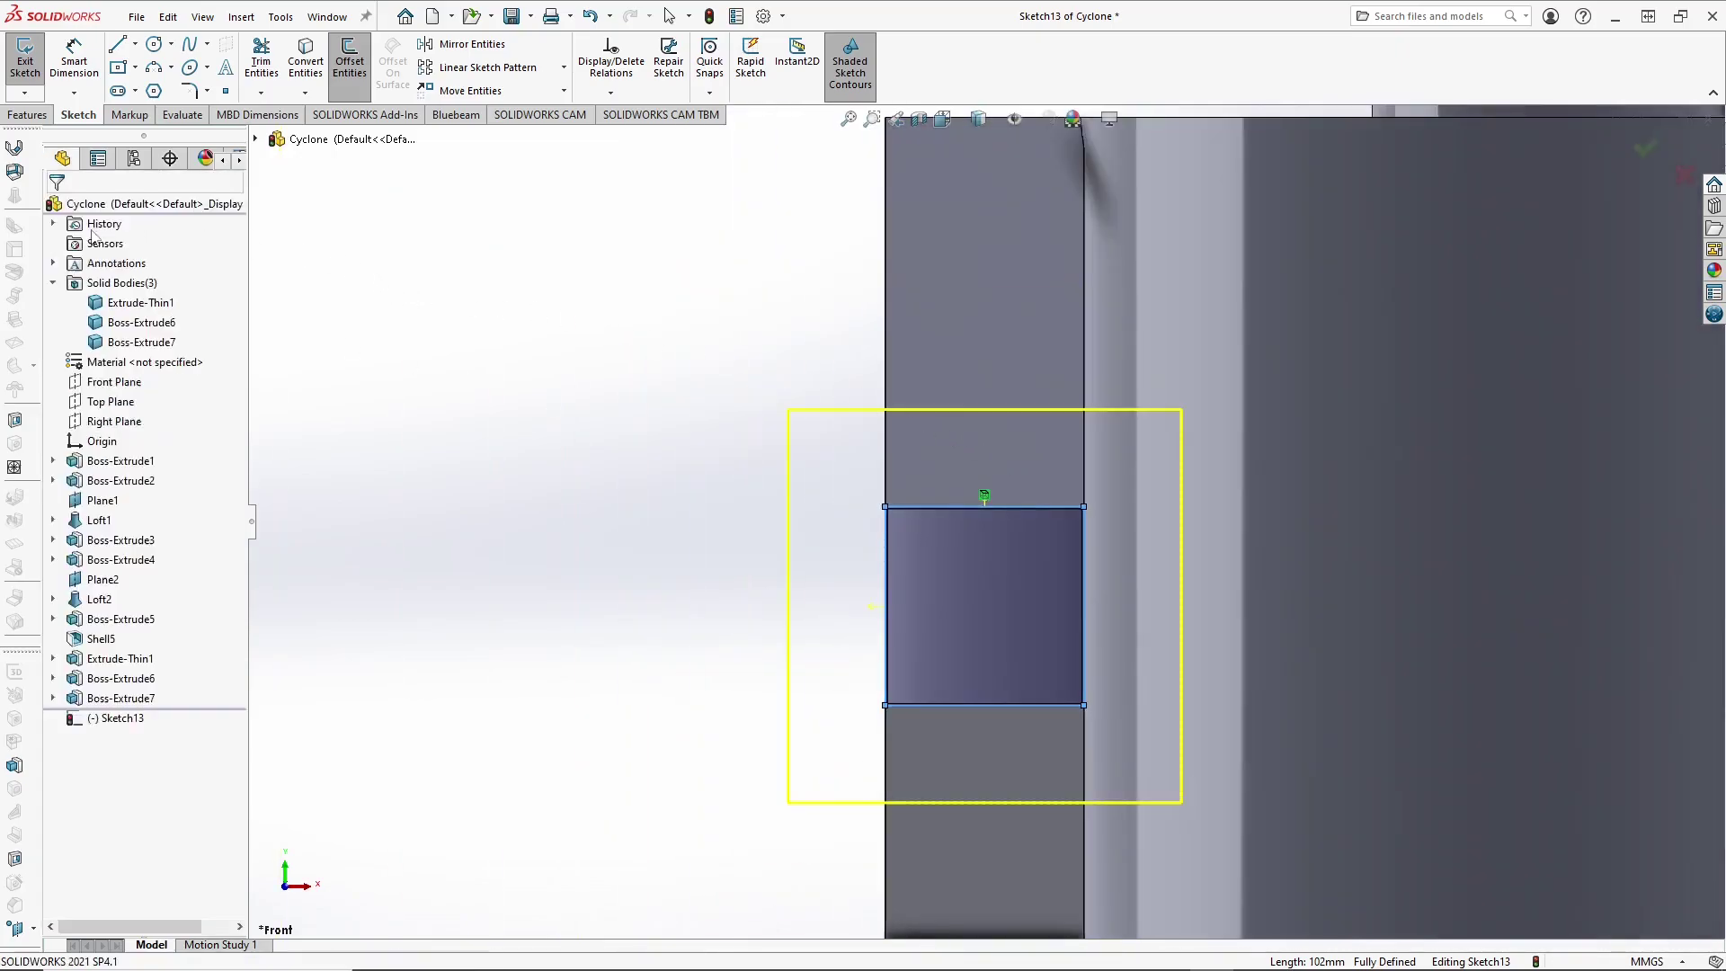
{"action": "scroll", "coordinate": [980, 444], "scroll_direction": "up", "scroll_amount": 3}
{"action": "middle_click_drag", "start_coordinate": [1027, 524], "coordinate": [1125, 536]}
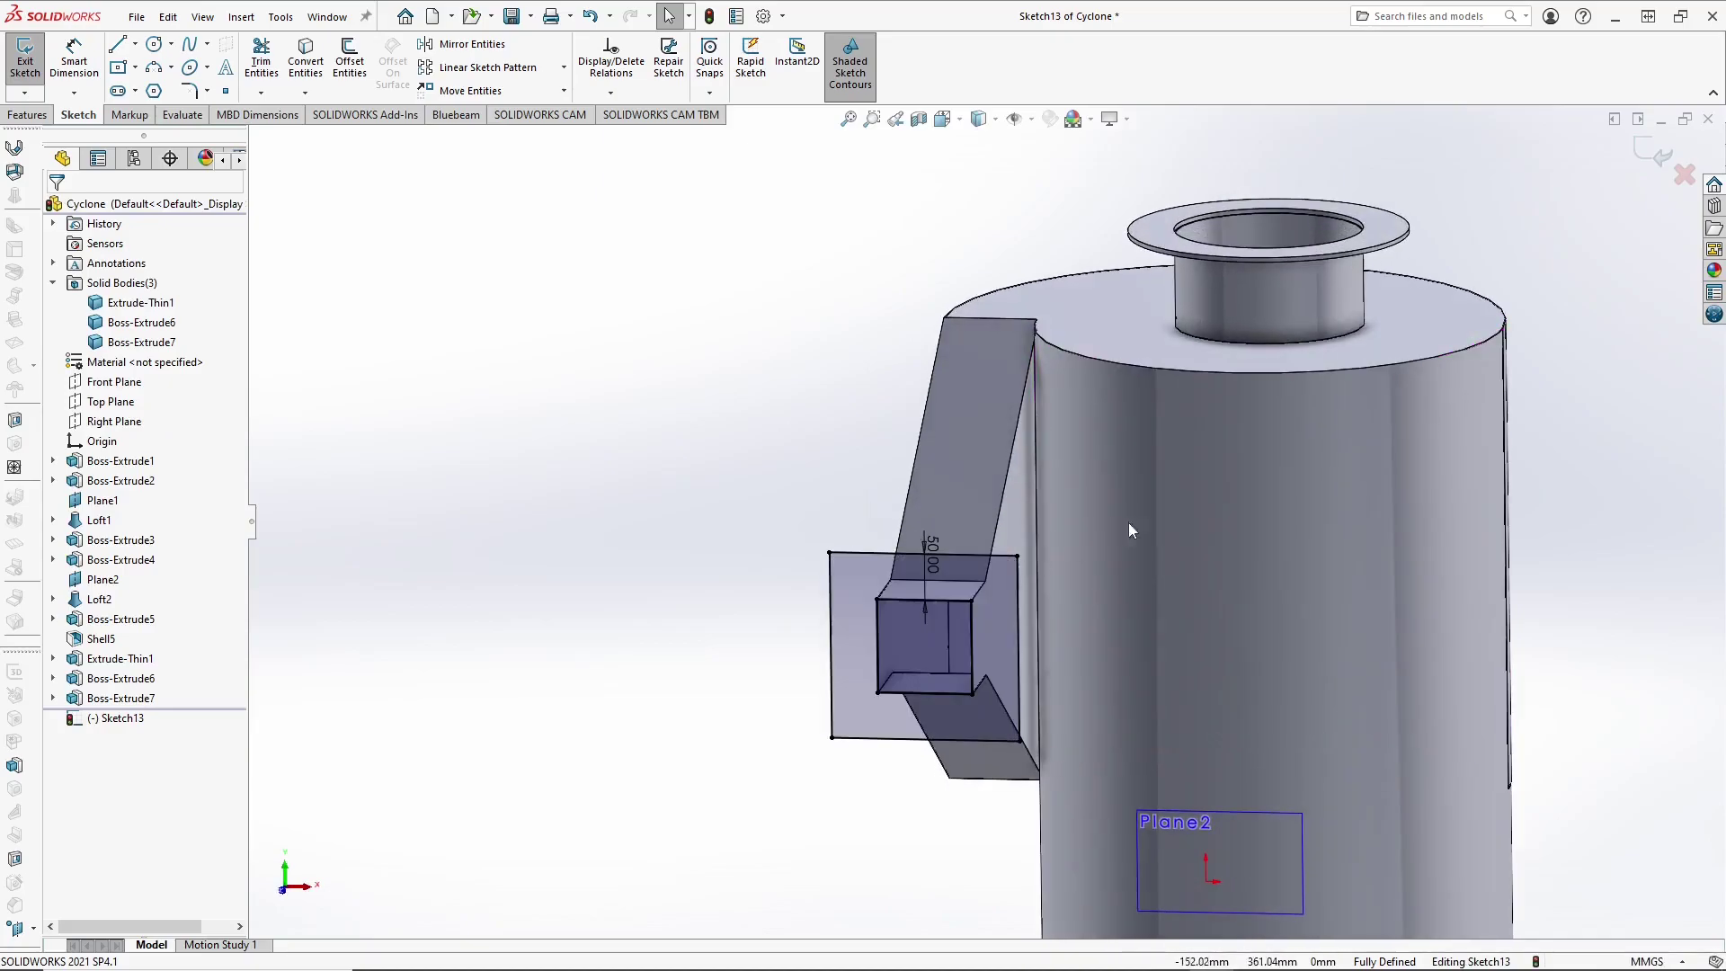
{"action": "left_click", "coordinate": [1645, 155]}
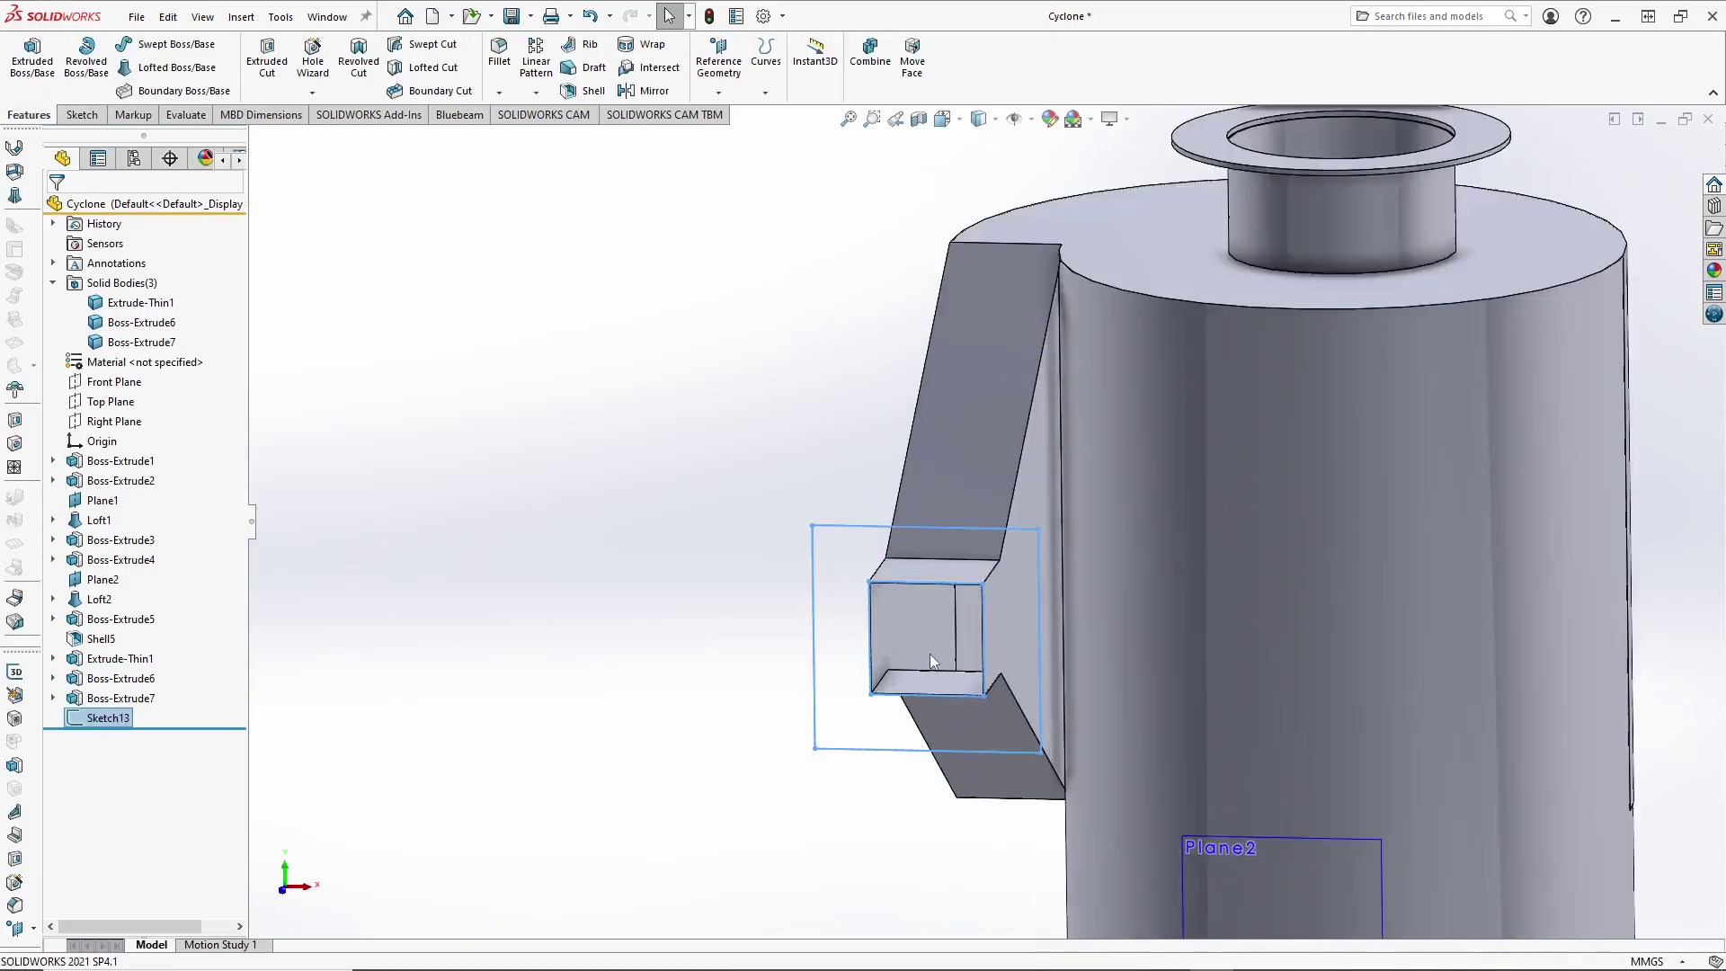
Step: Extrude the inlet flange sketch 5 mm as a blind boss with Merge result turned off
{"action": "scroll", "coordinate": [930, 654], "scroll_direction": "down", "scroll_amount": 6}
{"action": "middle_click_drag", "start_coordinate": [873, 594], "coordinate": [943, 609]}
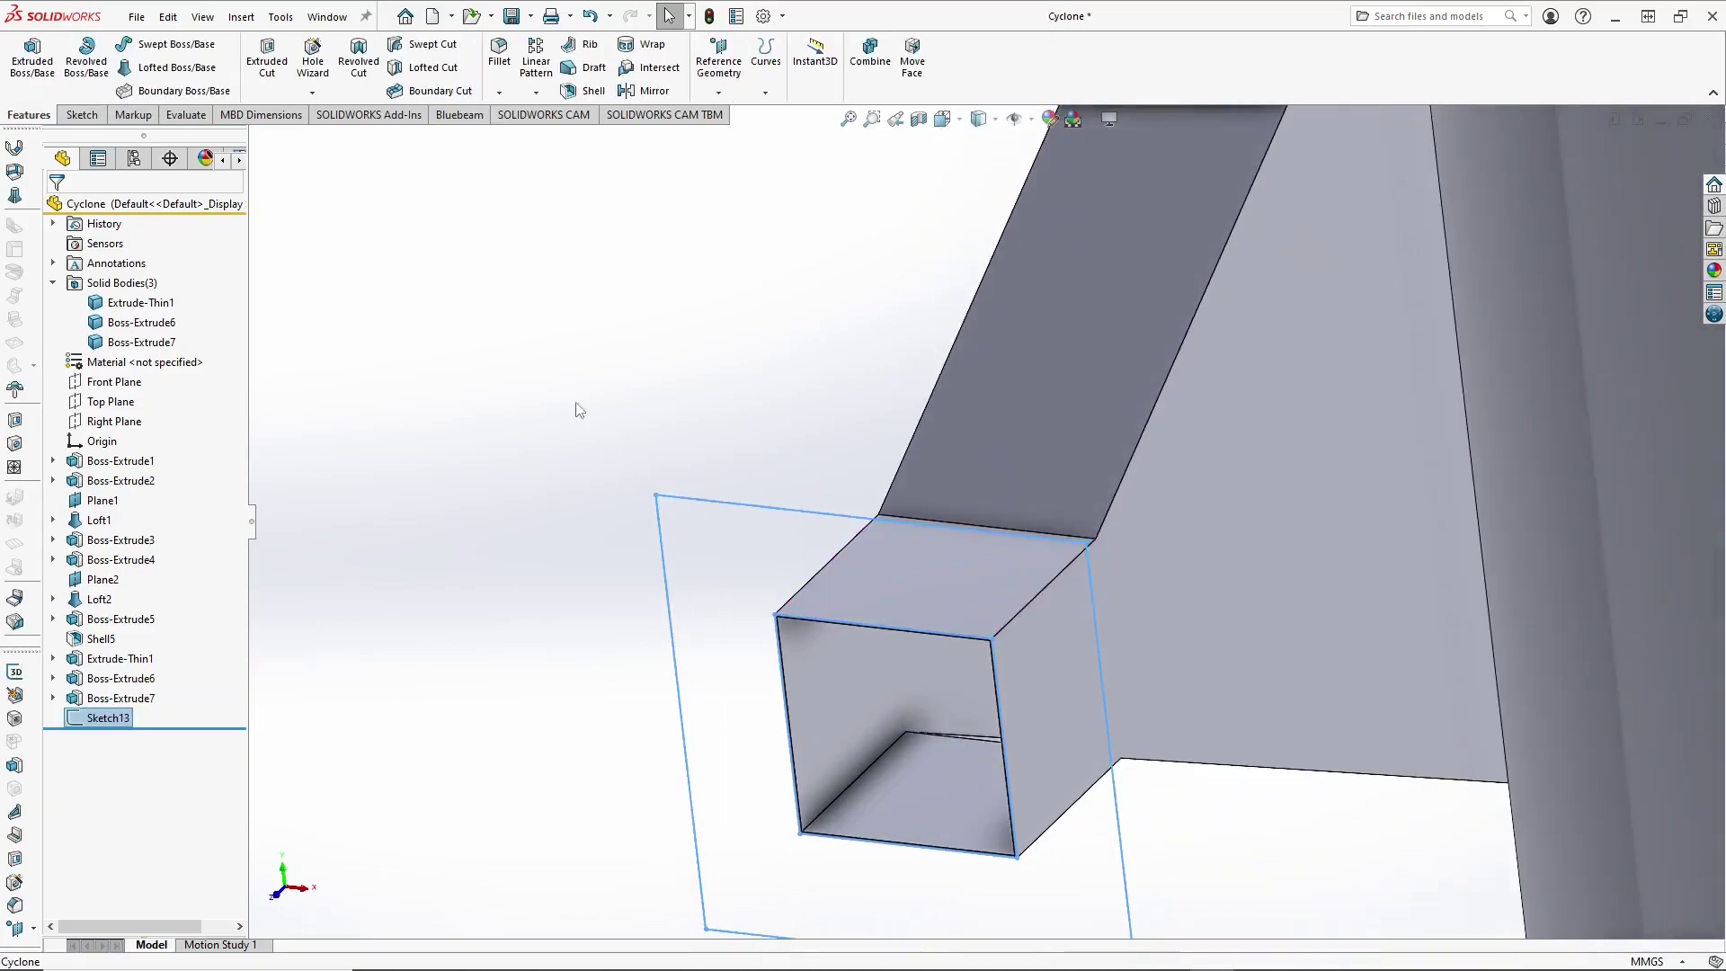
{"action": "left_click", "coordinate": [33, 56]}
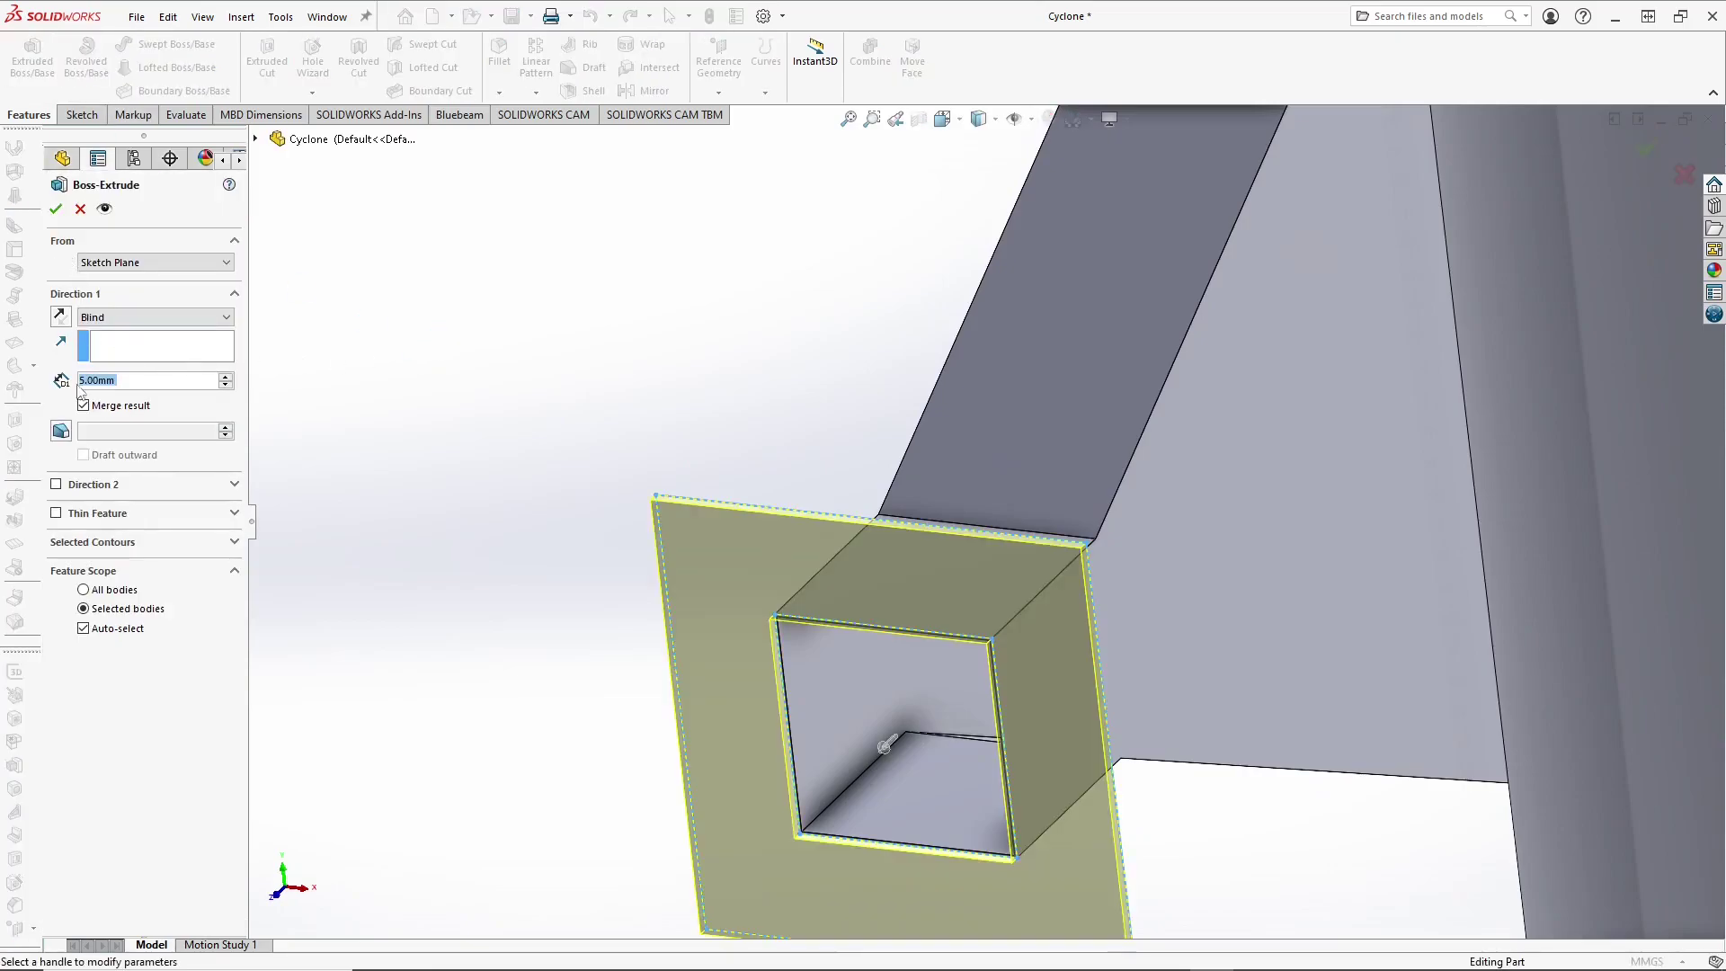
{"action": "left_click", "coordinate": [55, 209]}
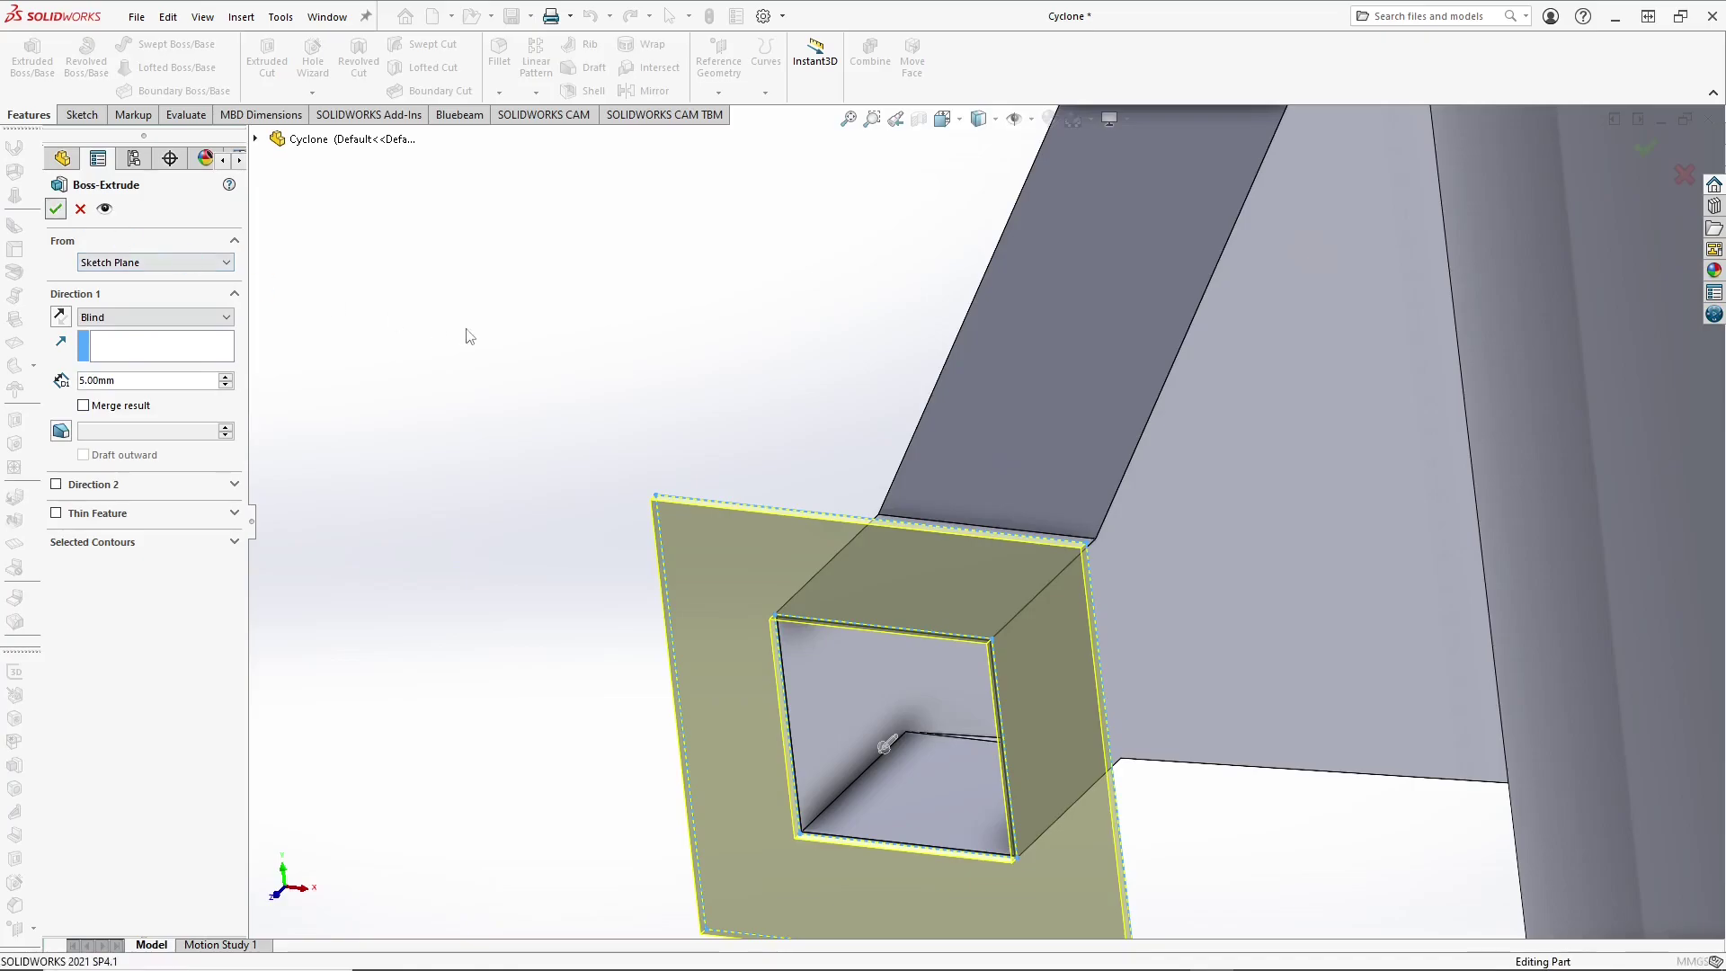
Step: Examine the whole cyclone from several sides, including the inlet duct and its square flange
{"action": "scroll", "coordinate": [737, 428], "scroll_direction": "up", "scroll_amount": 10}
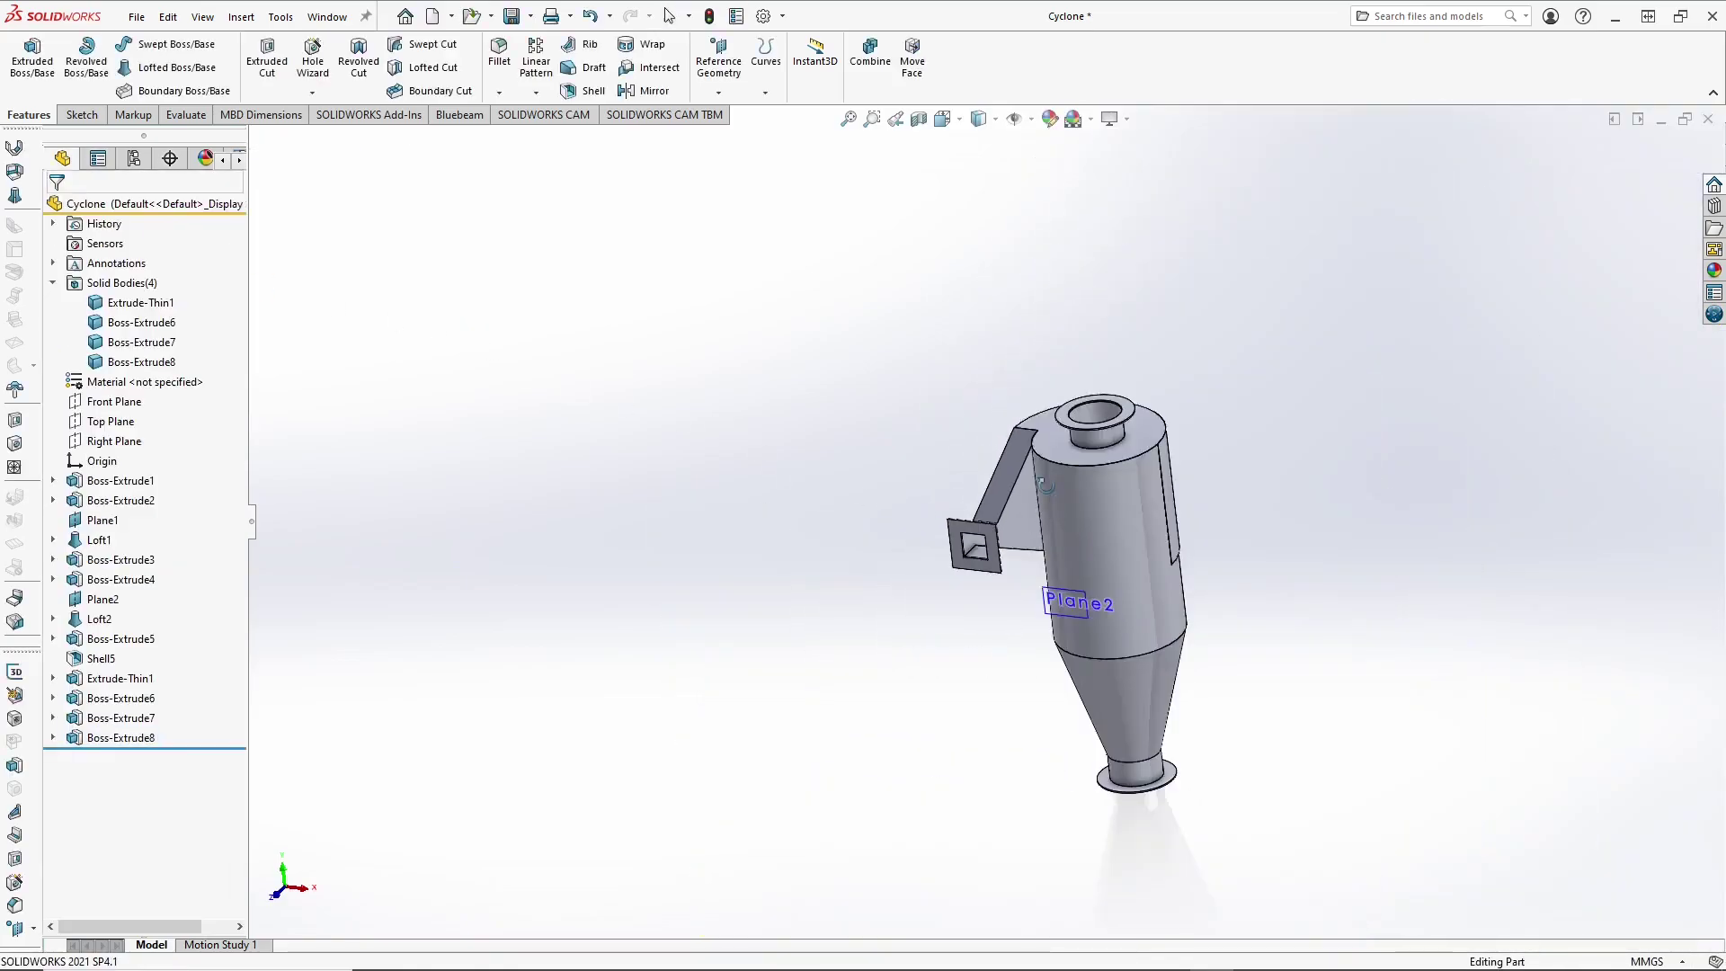
{"action": "middle_click_drag", "start_coordinate": [916, 423], "coordinate": [1145, 629]}
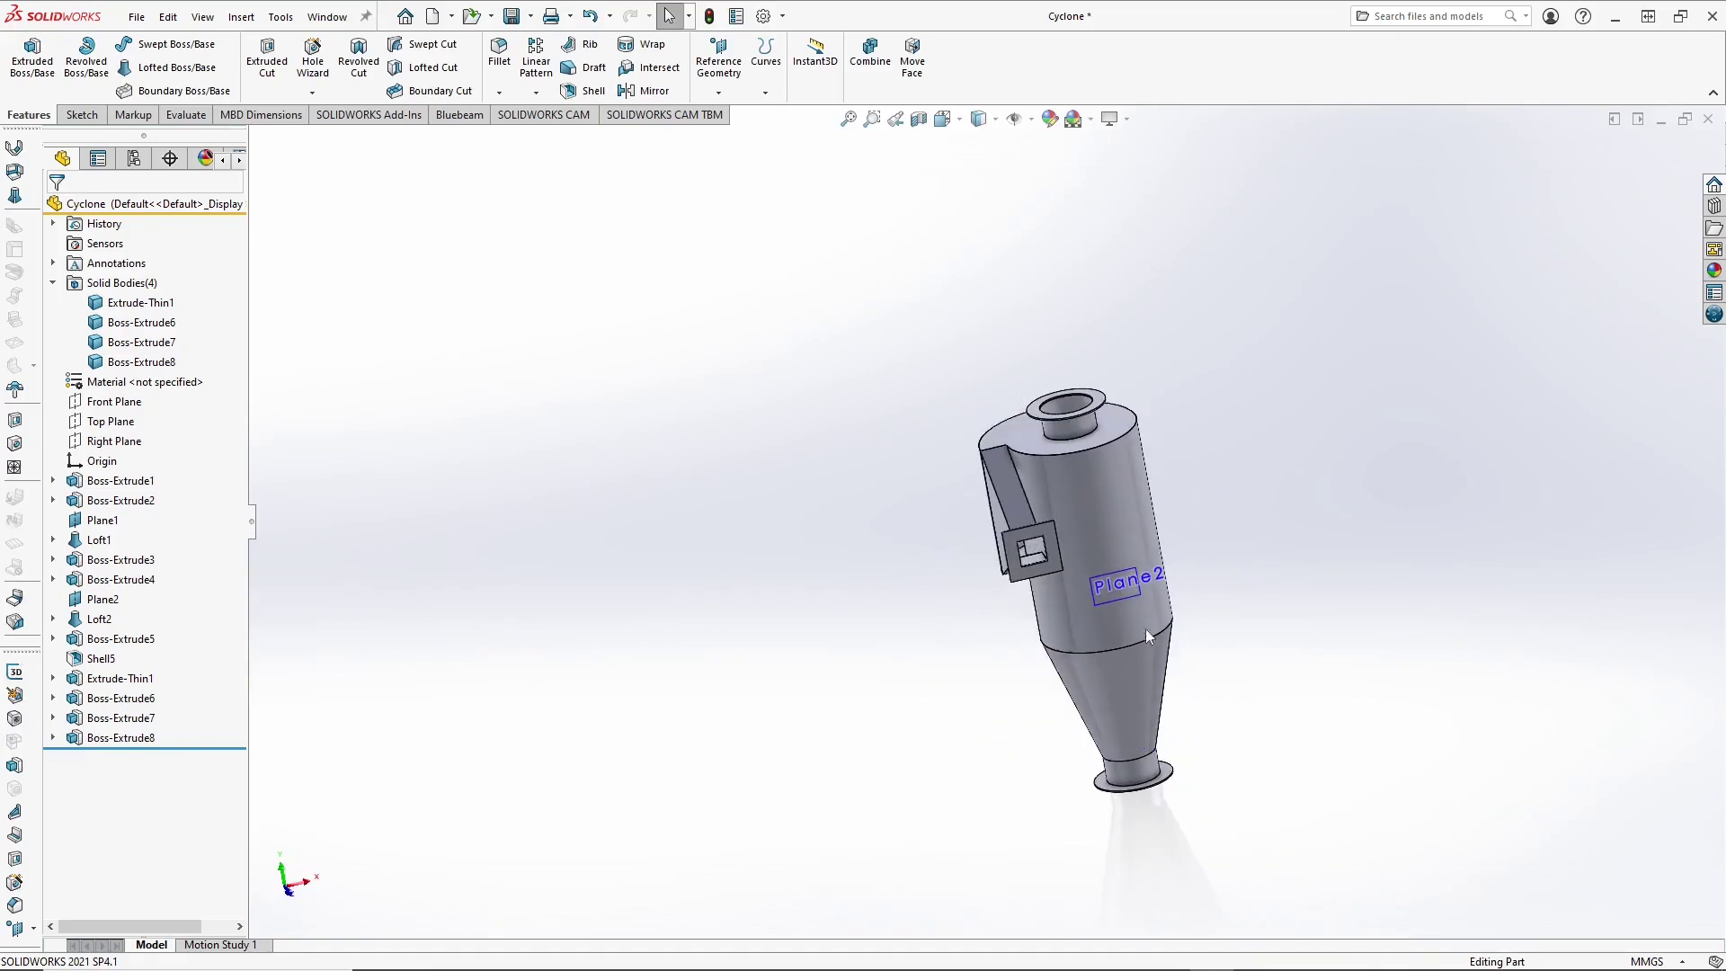
{"action": "scroll", "coordinate": [1096, 682], "scroll_direction": "down", "scroll_amount": 5}
{"action": "scroll", "coordinate": [1096, 688], "scroll_direction": "up", "scroll_amount": 5}
{"action": "middle_click_drag", "start_coordinate": [969, 496], "coordinate": [1070, 490]}
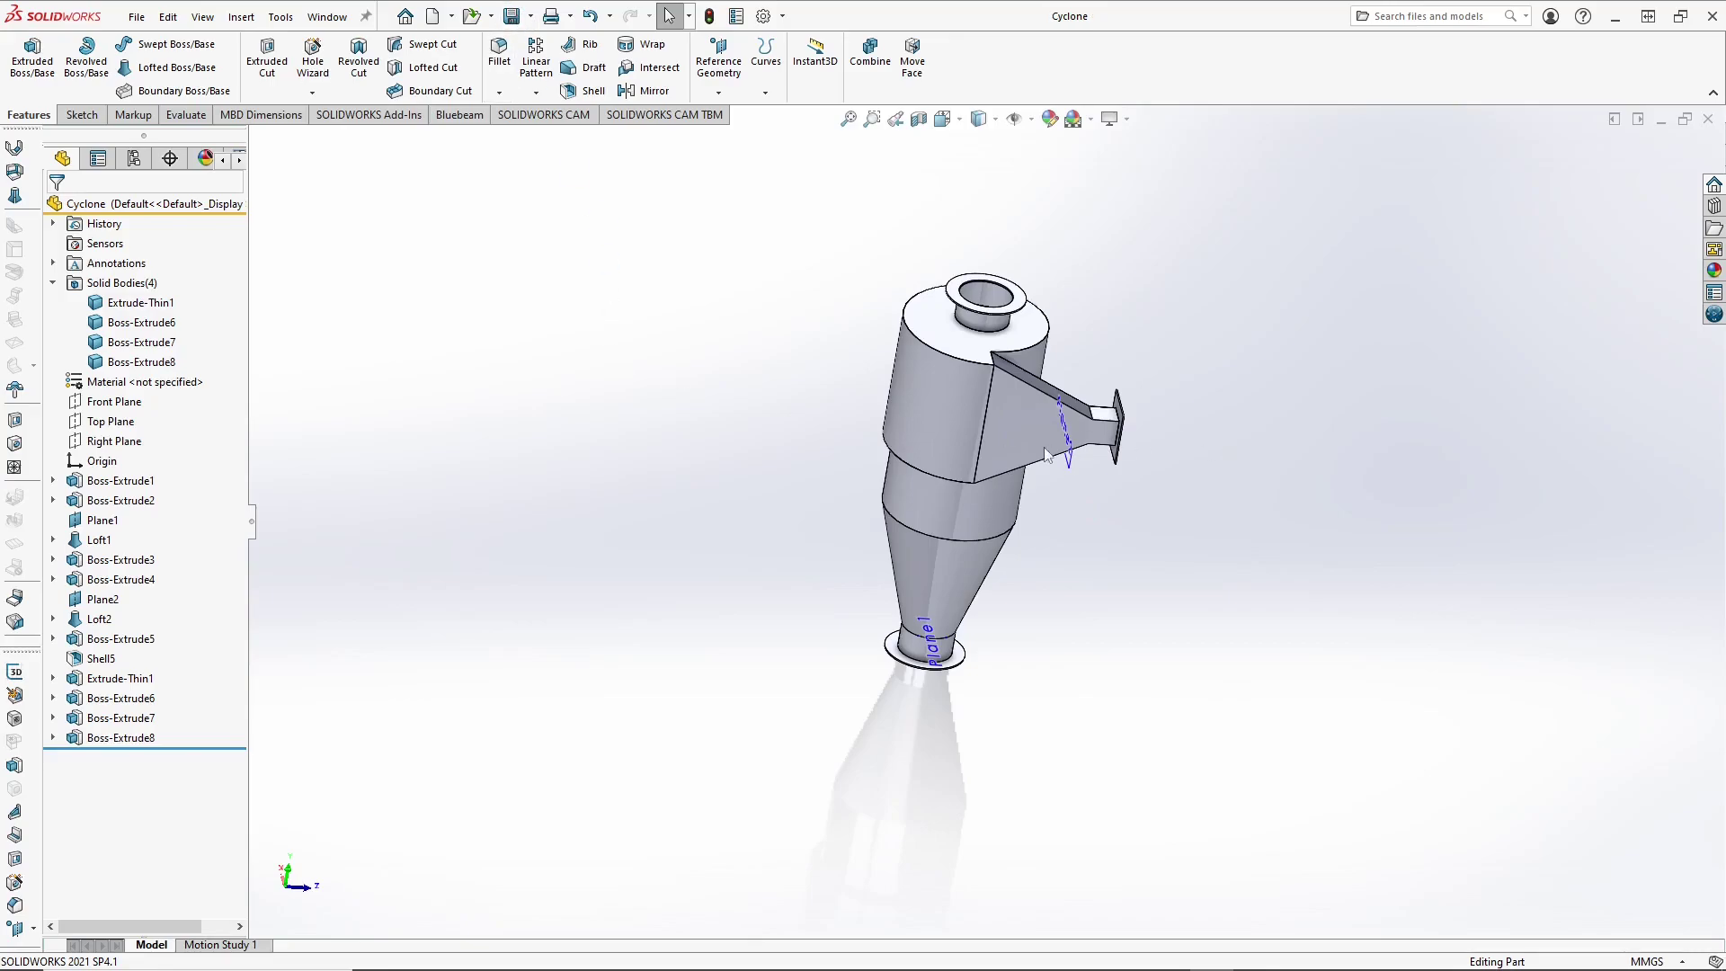
{"action": "scroll", "coordinate": [1045, 454], "scroll_direction": "down", "scroll_amount": 3}
{"action": "middle_click_drag", "start_coordinate": [1167, 418], "coordinate": [1195, 441]}
{"action": "scroll", "coordinate": [1194, 440], "scroll_direction": "down", "scroll_amount": 2}
{"action": "scroll", "coordinate": [1195, 441], "scroll_direction": "up", "scroll_amount": 2}
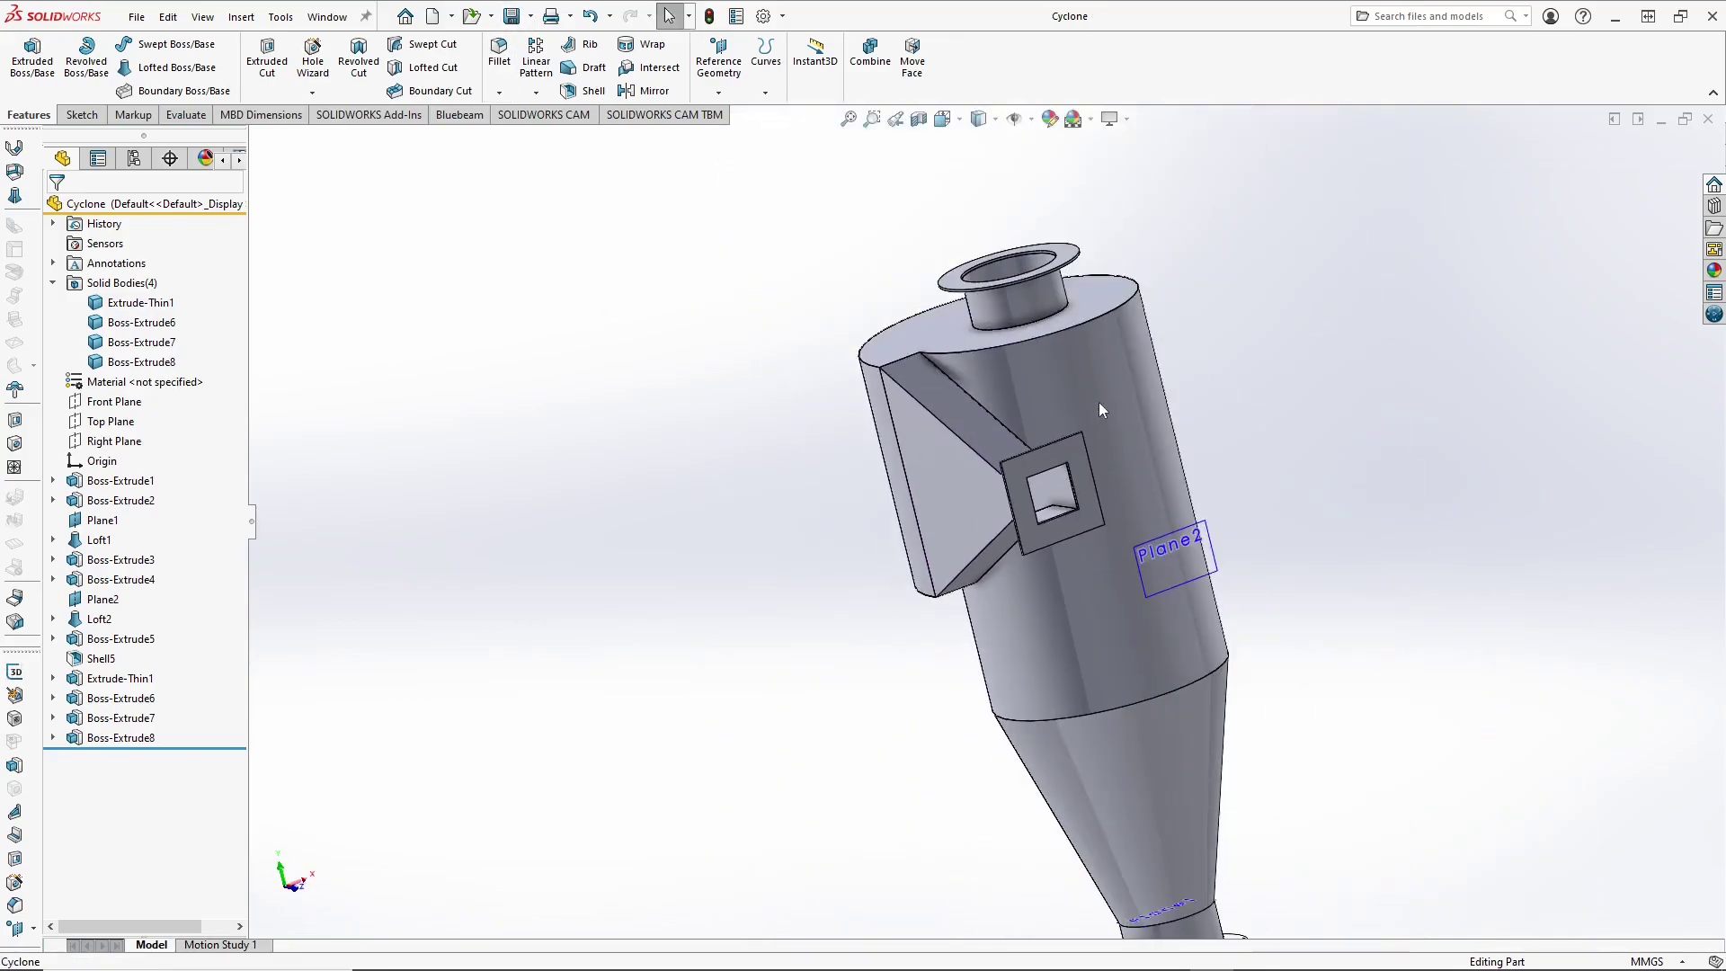
Step: Start a Hole Wizard hole and specify it as an ISO dowel hole, size Ø10.0, with a Through All end condition
{"action": "scroll", "coordinate": [1102, 410], "scroll_direction": "up", "scroll_amount": 1}
{"action": "scroll", "coordinate": [1028, 392], "scroll_direction": "down", "scroll_amount": 3}
{"action": "middle_click_drag", "start_coordinate": [1027, 392], "coordinate": [1118, 529]}
{"action": "scroll", "coordinate": [1118, 528], "scroll_direction": "down", "scroll_amount": 2}
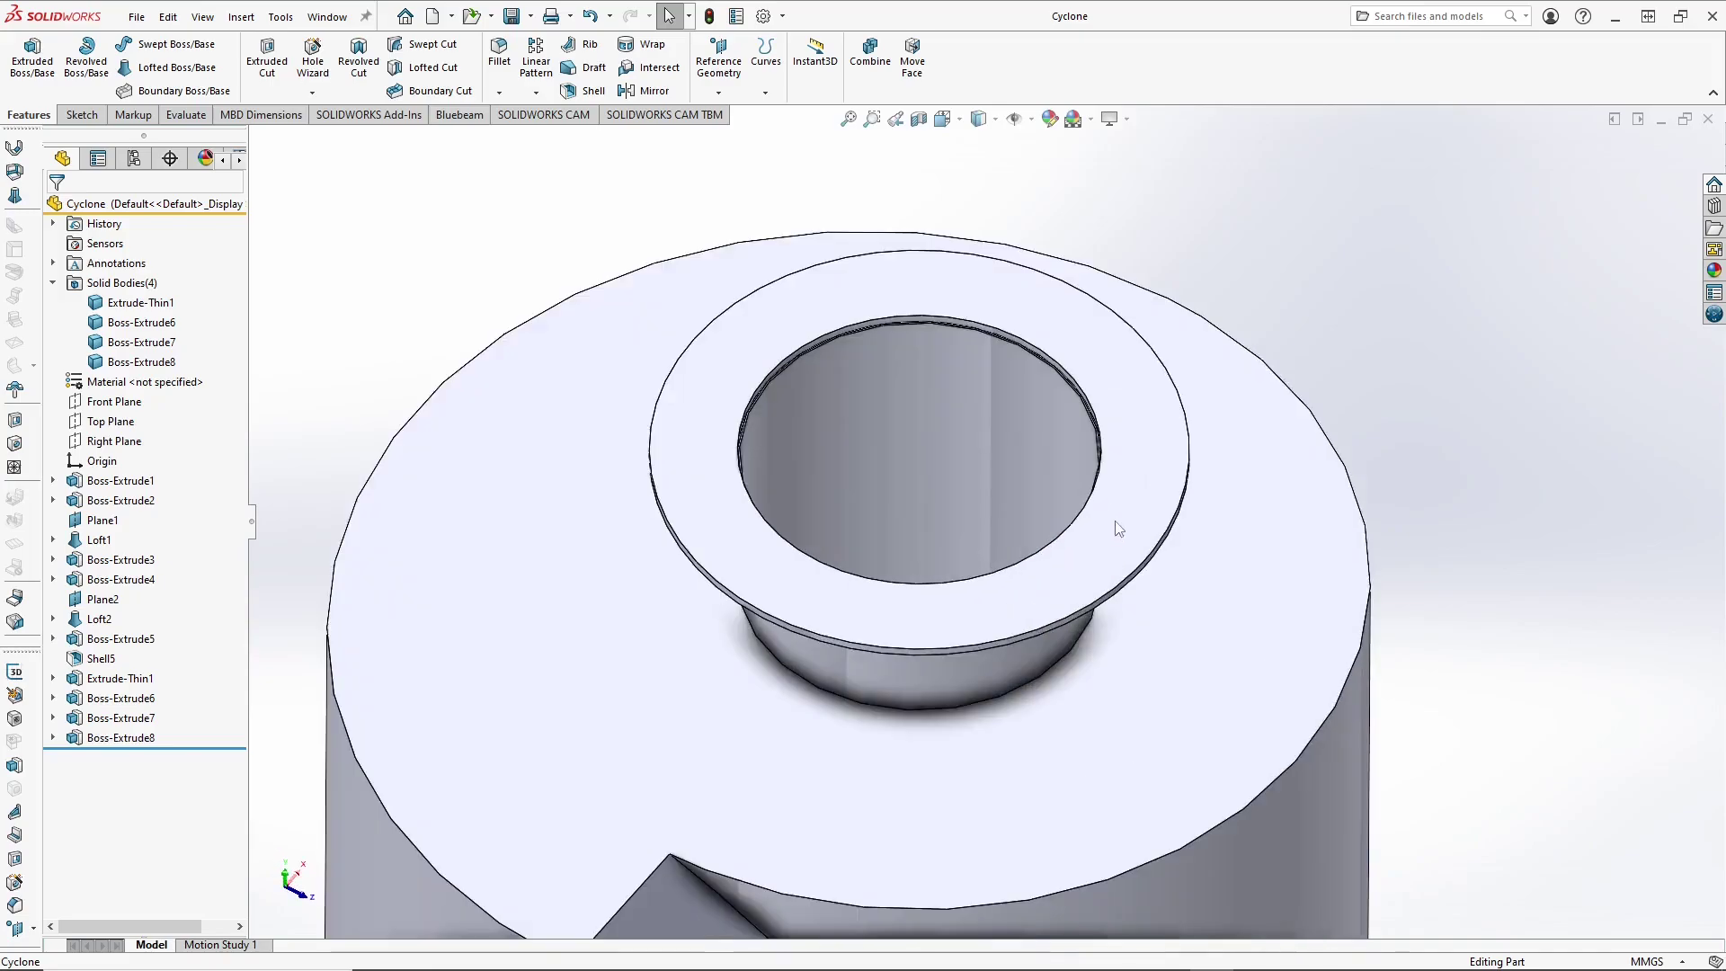
{"action": "left_click", "coordinate": [1119, 529]}
{"action": "left_click", "coordinate": [753, 179]}
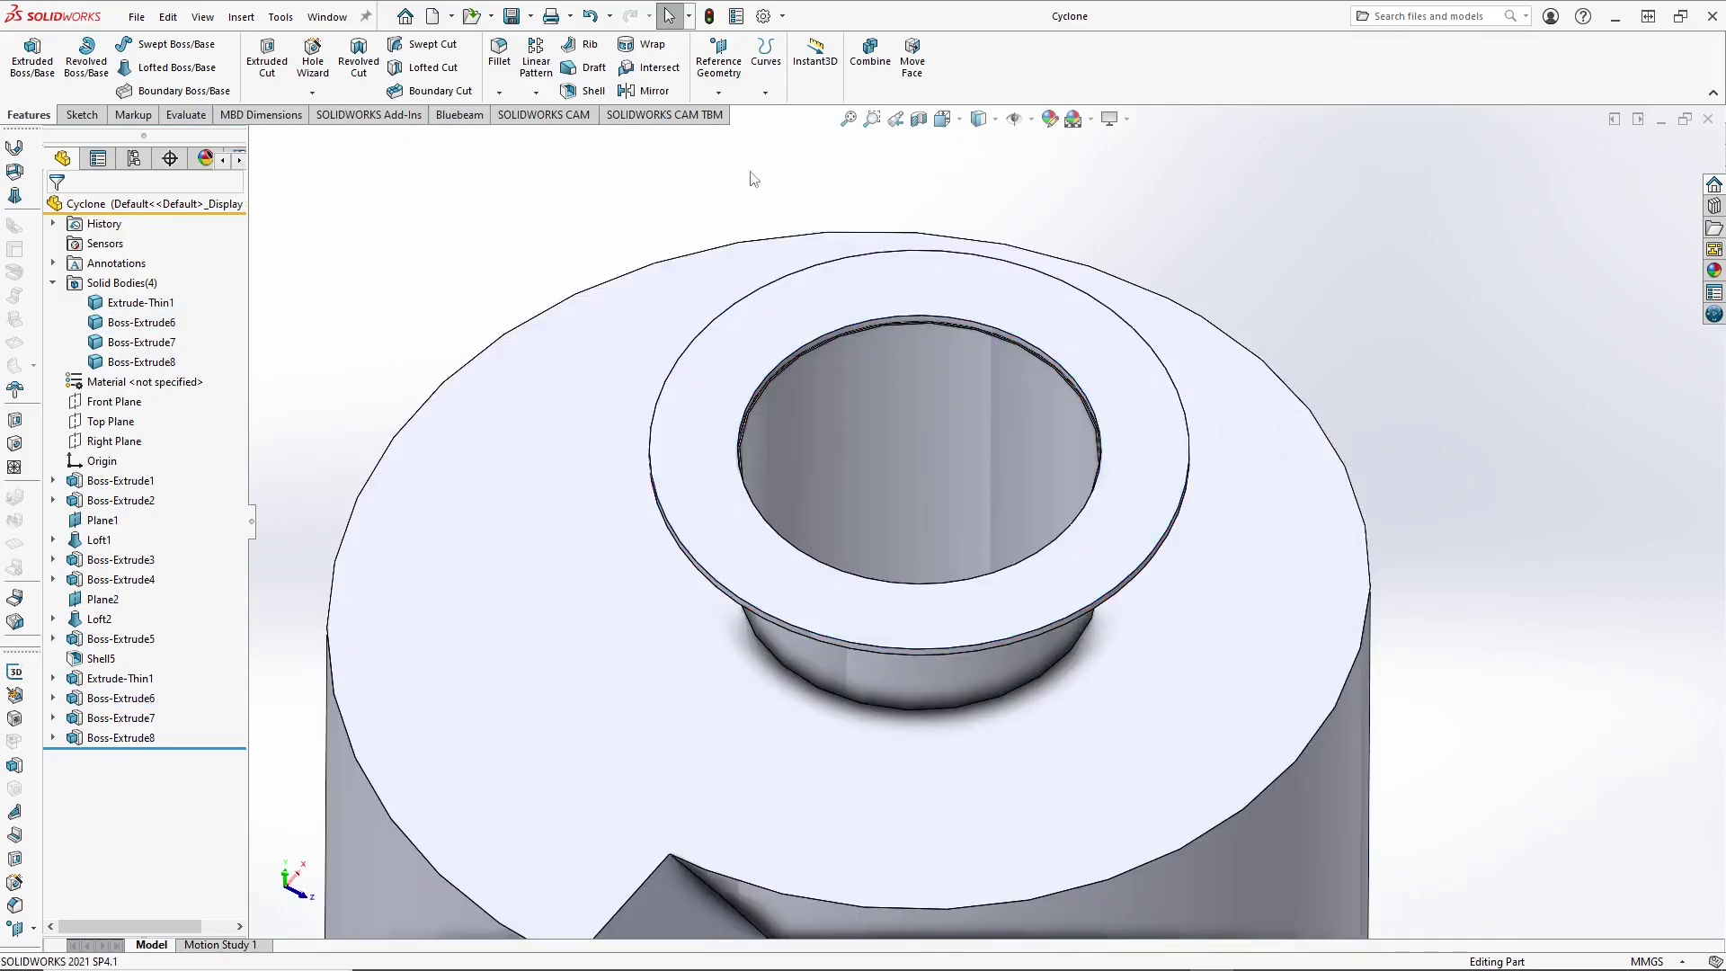
{"action": "left_click", "coordinate": [314, 70]}
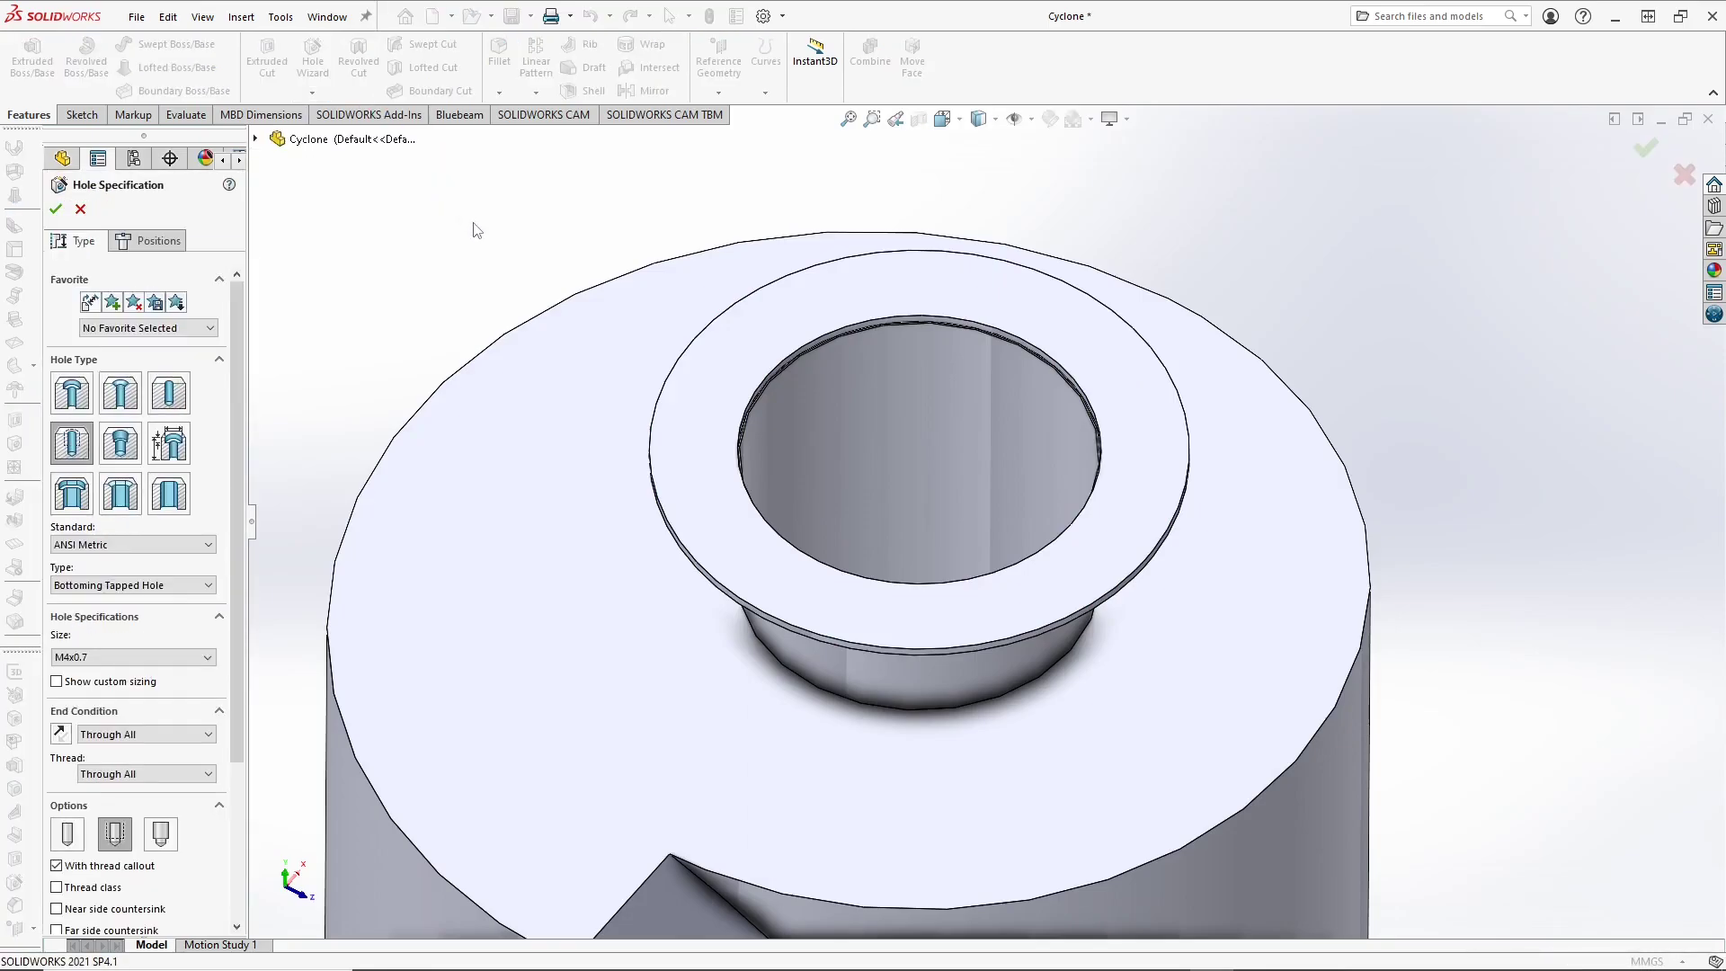
{"action": "left_click", "coordinate": [180, 395]}
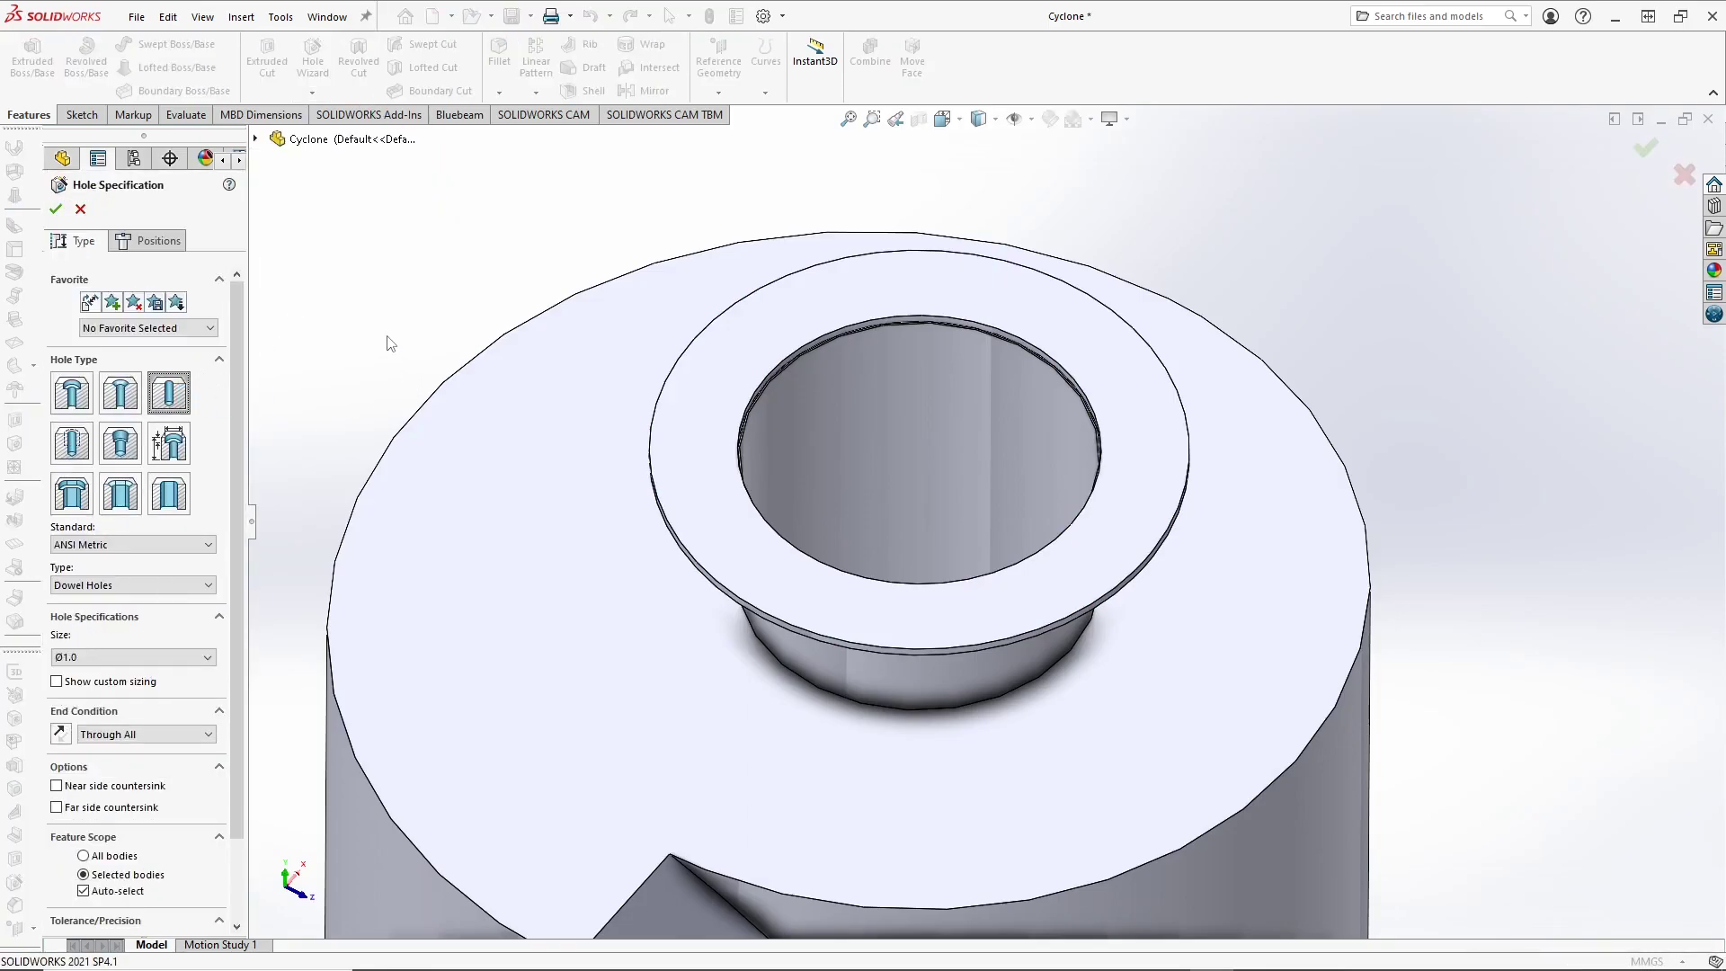
{"action": "left_click", "coordinate": [180, 544]}
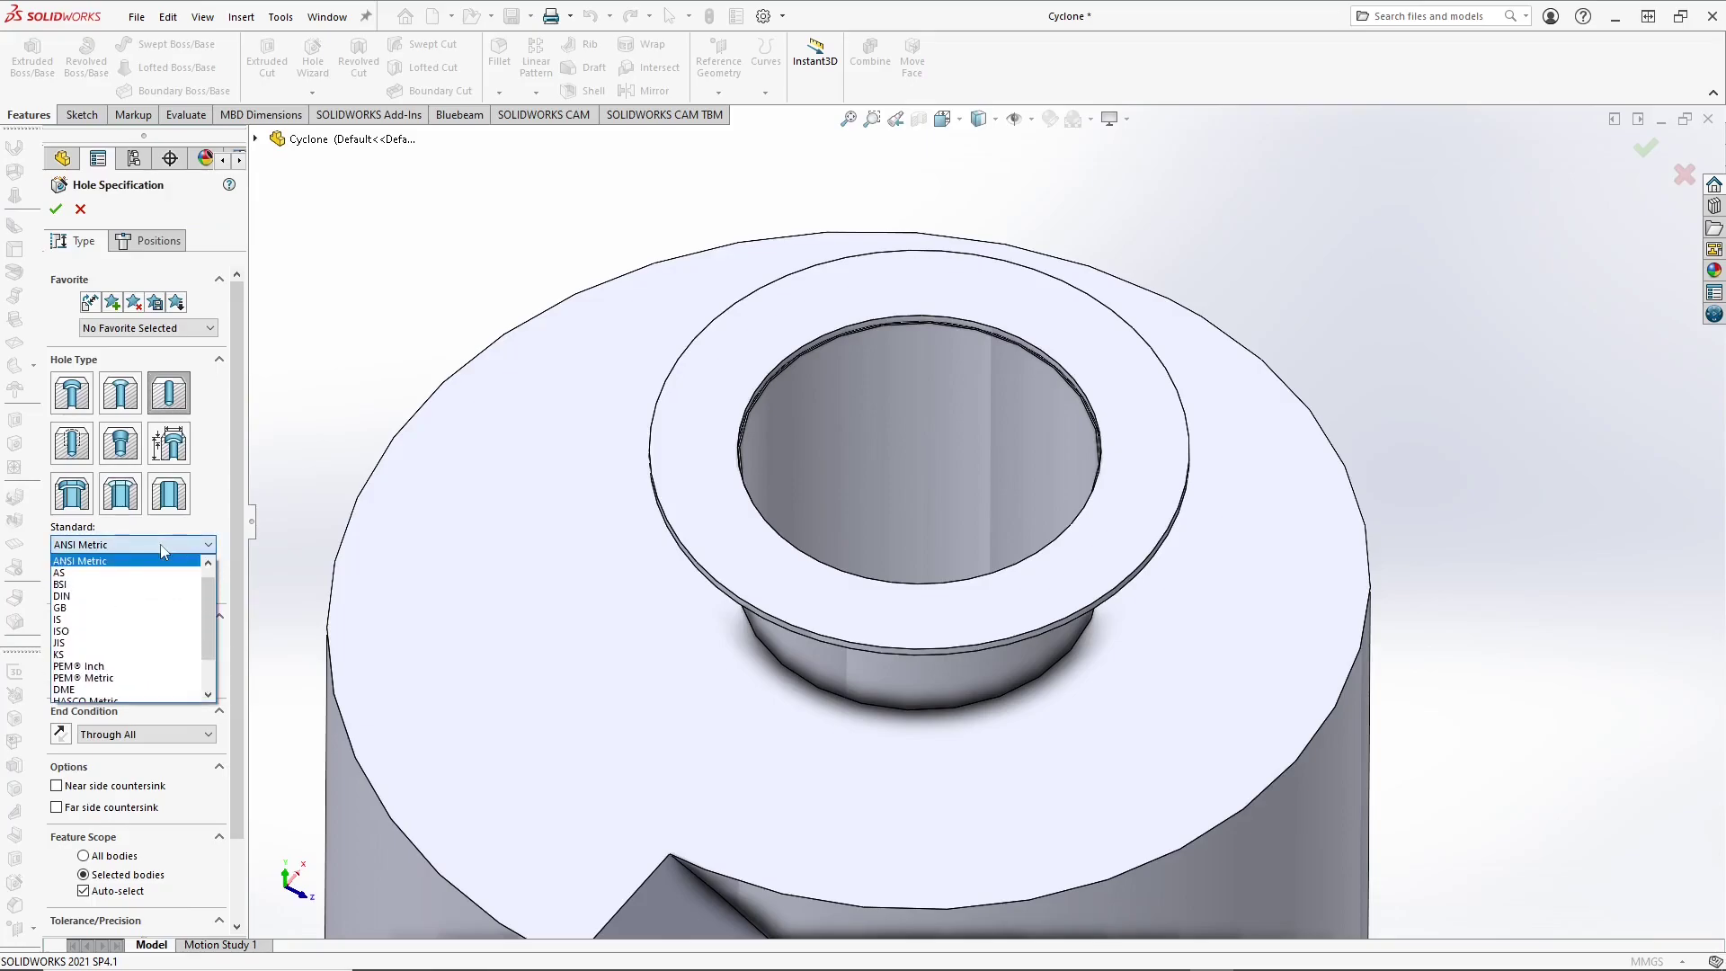
{"action": "left_click", "coordinate": [167, 632]}
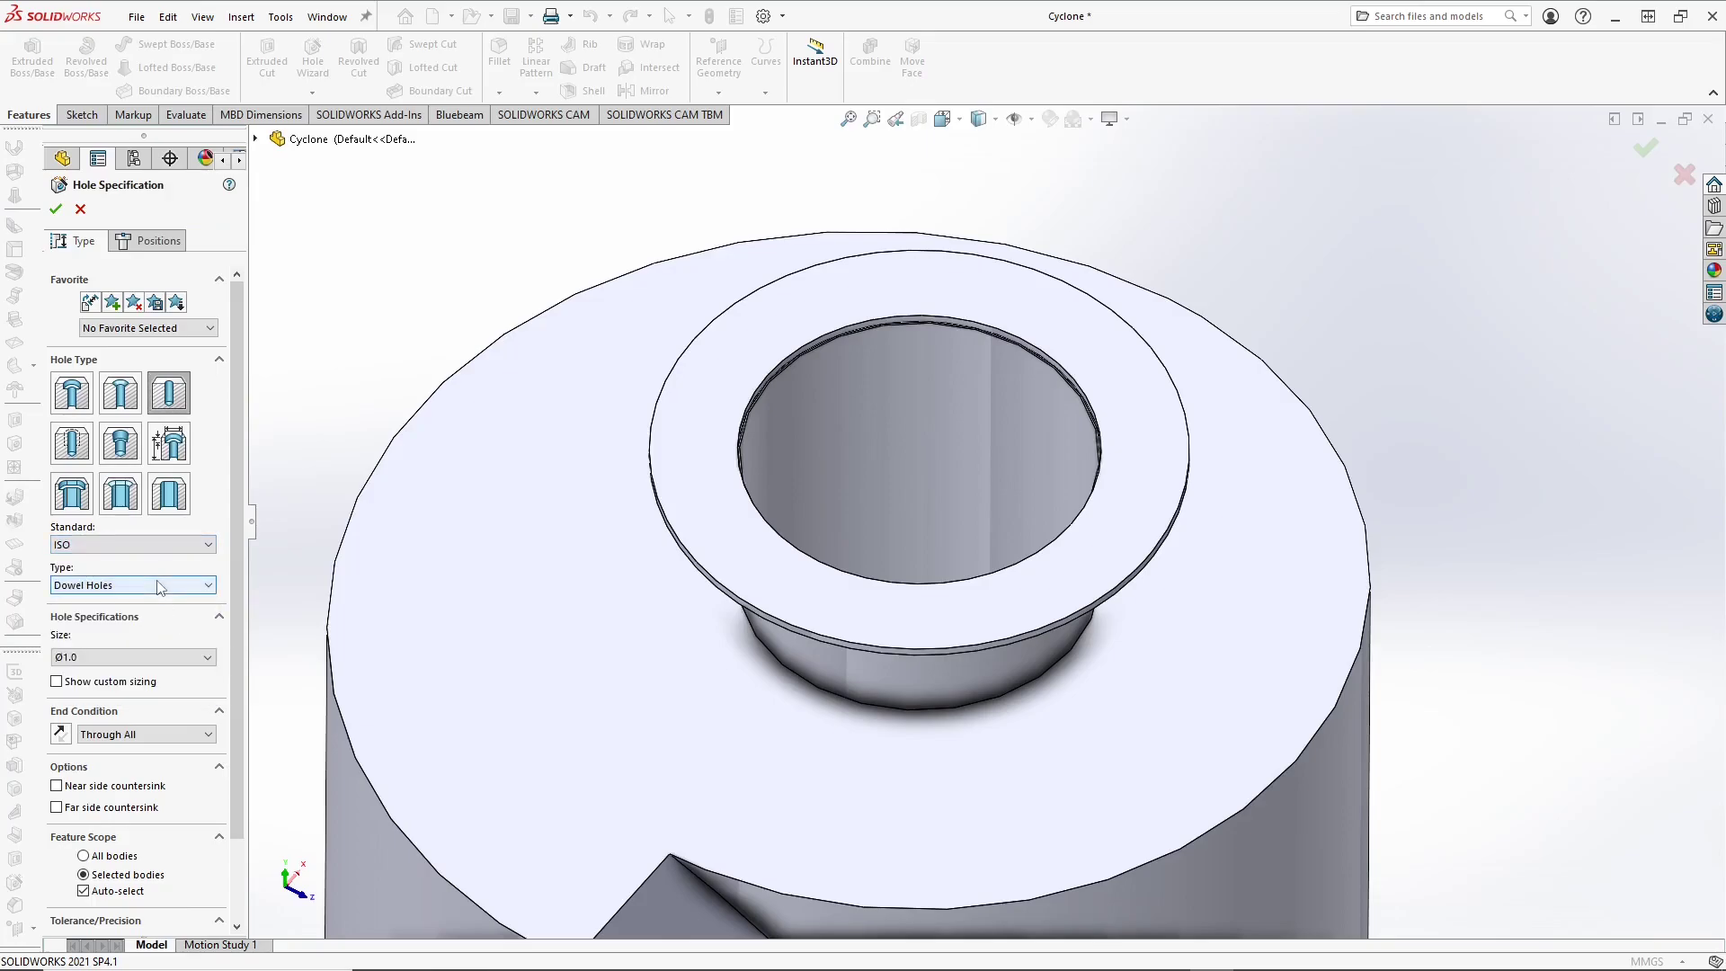
{"action": "left_click", "coordinate": [159, 586]}
{"action": "left_click", "coordinate": [158, 588]}
{"action": "left_click", "coordinate": [158, 658]}
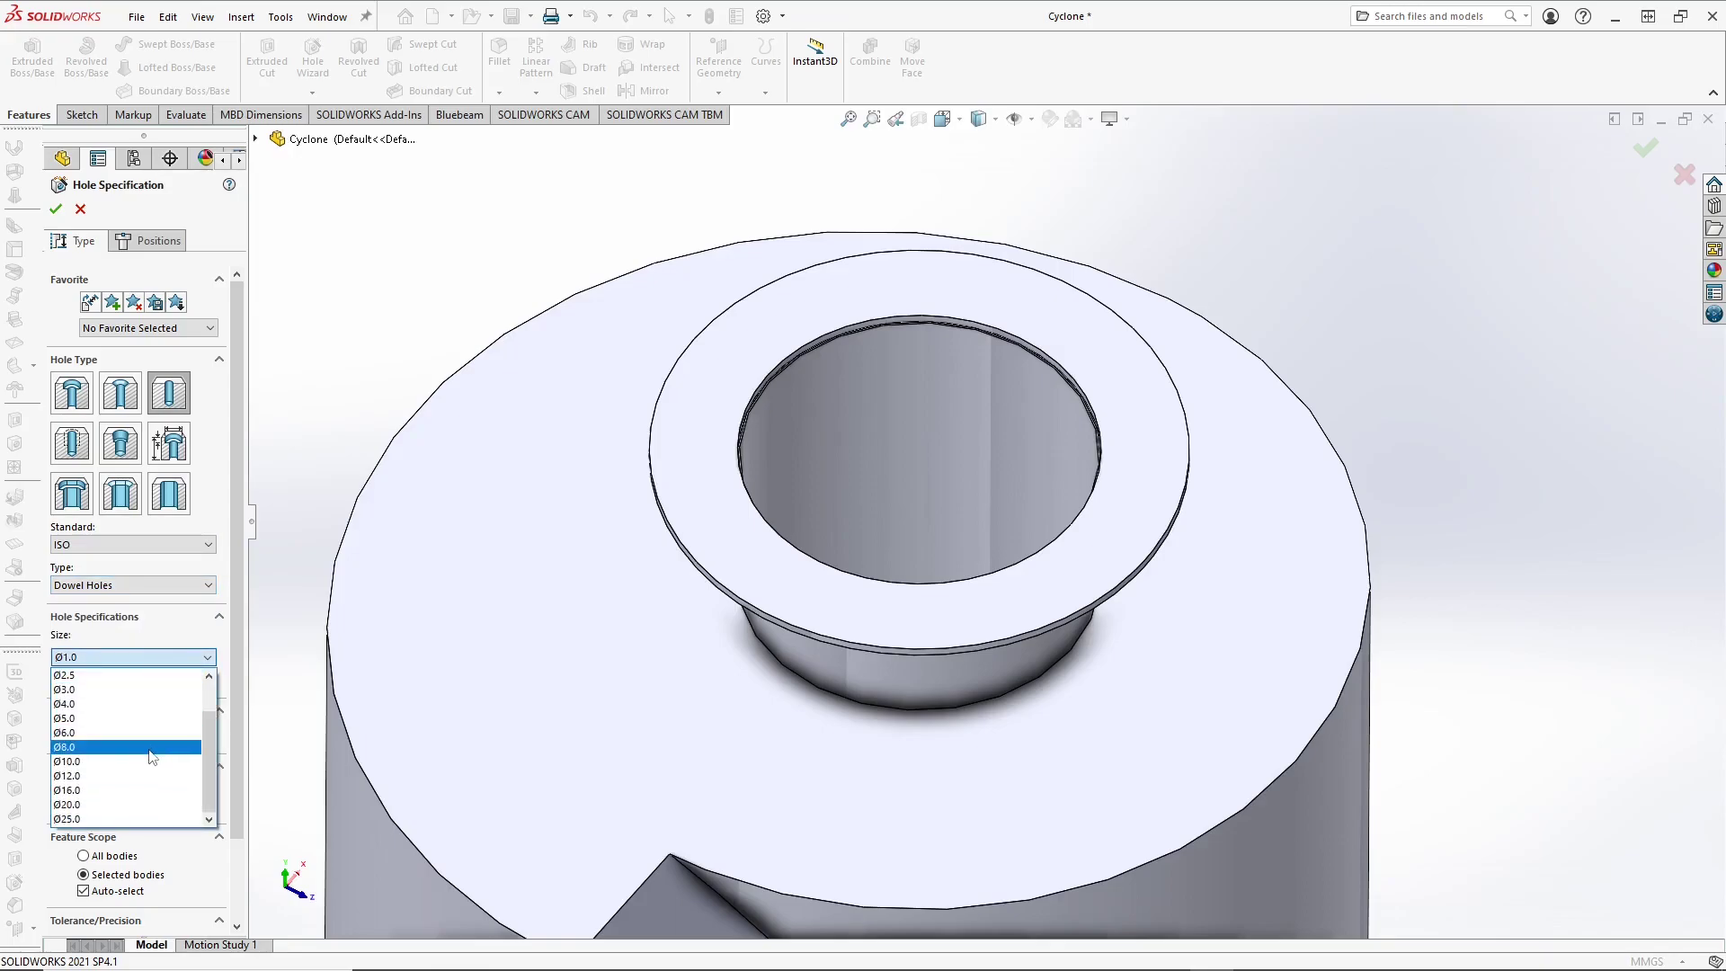
{"action": "left_click", "coordinate": [153, 762]}
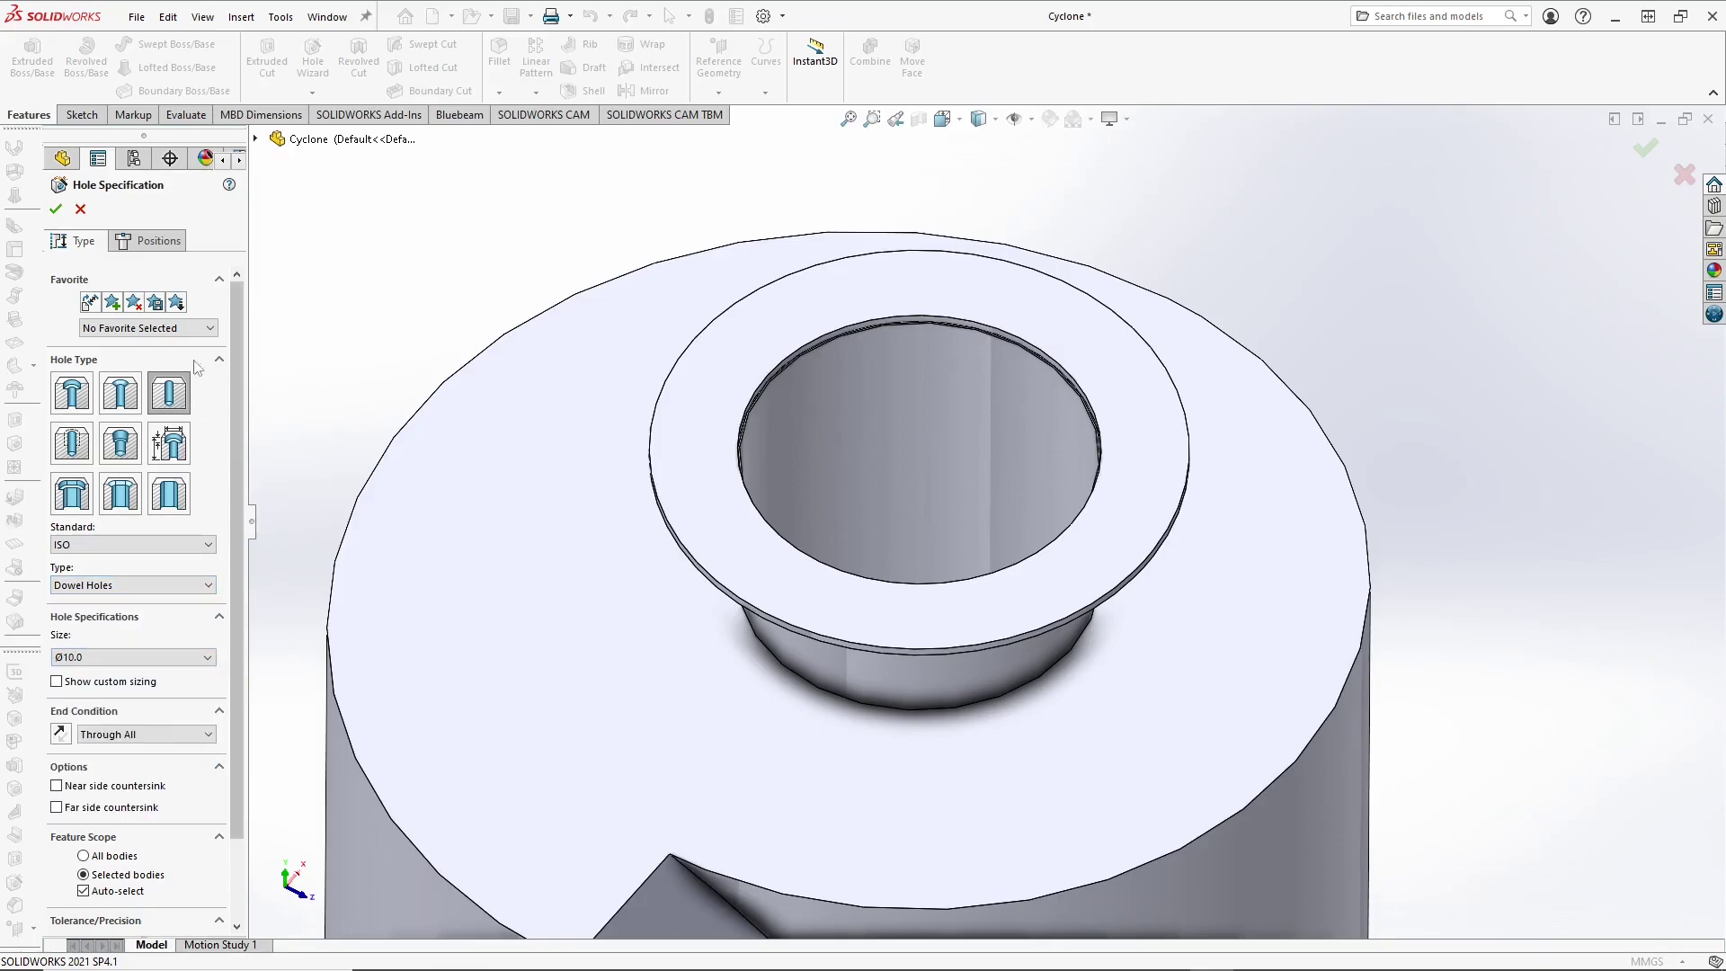
Step: Place one hole point on the outlet tube's flange face, about 124 mm from the flange centre
{"action": "left_click", "coordinate": [153, 241]}
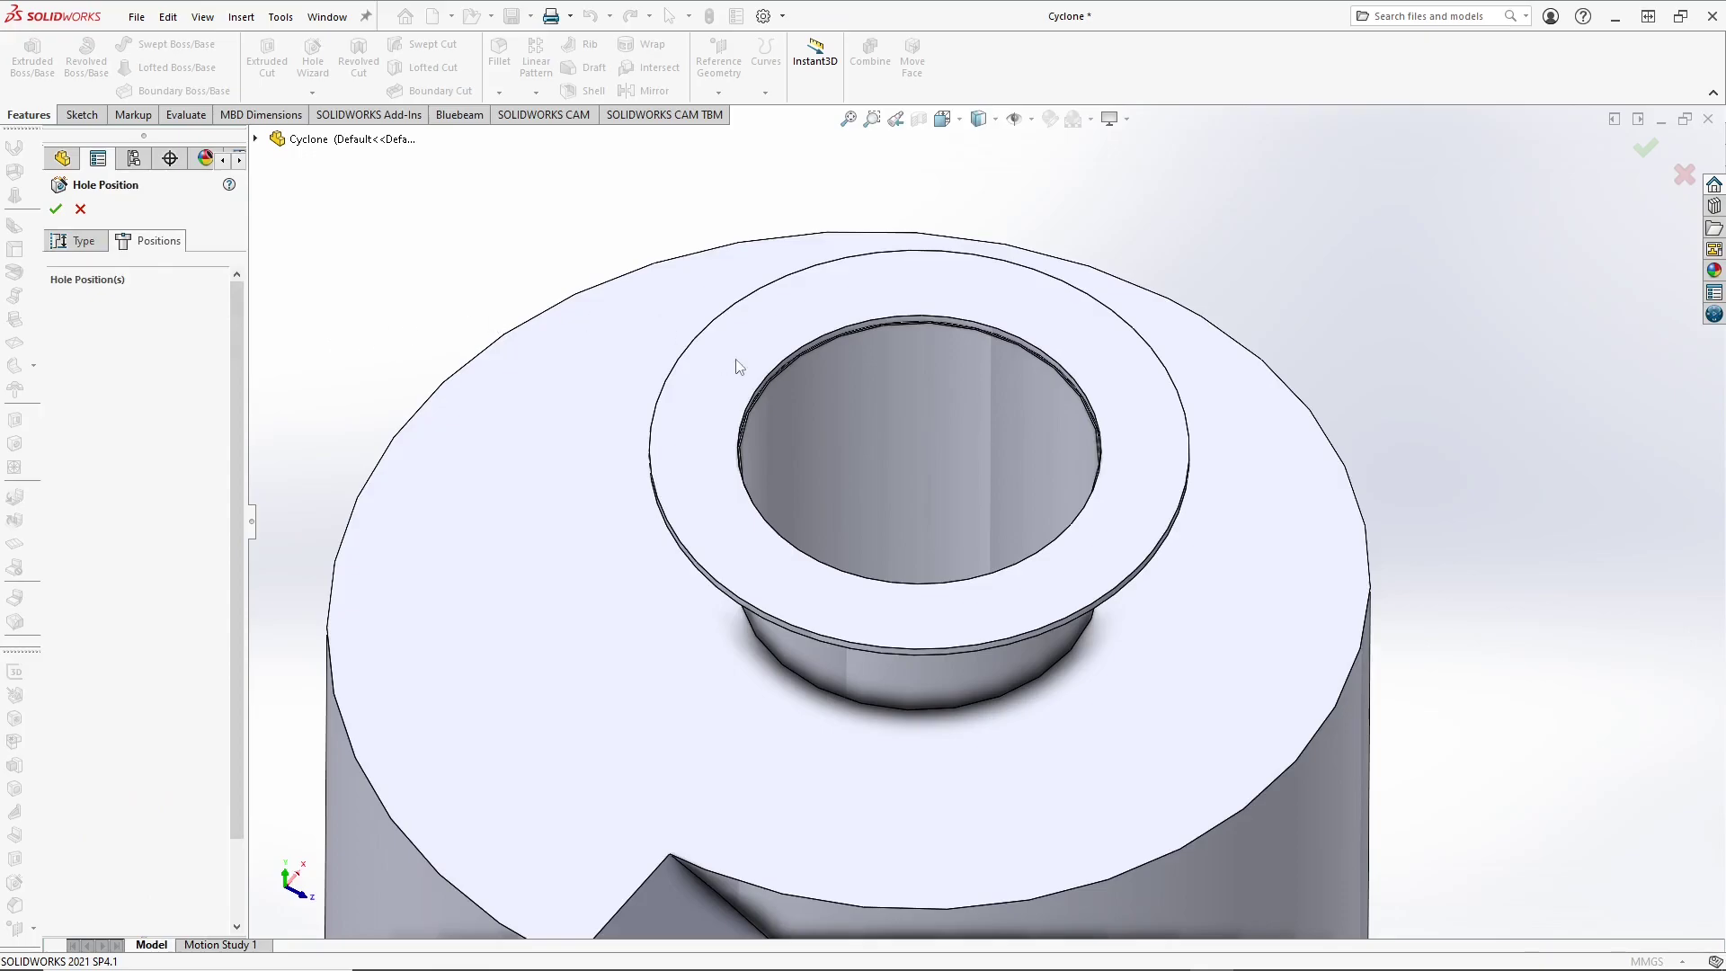
{"action": "left_click", "coordinate": [719, 423]}
{"action": "scroll", "coordinate": [730, 412], "scroll_direction": "up", "scroll_amount": 3}
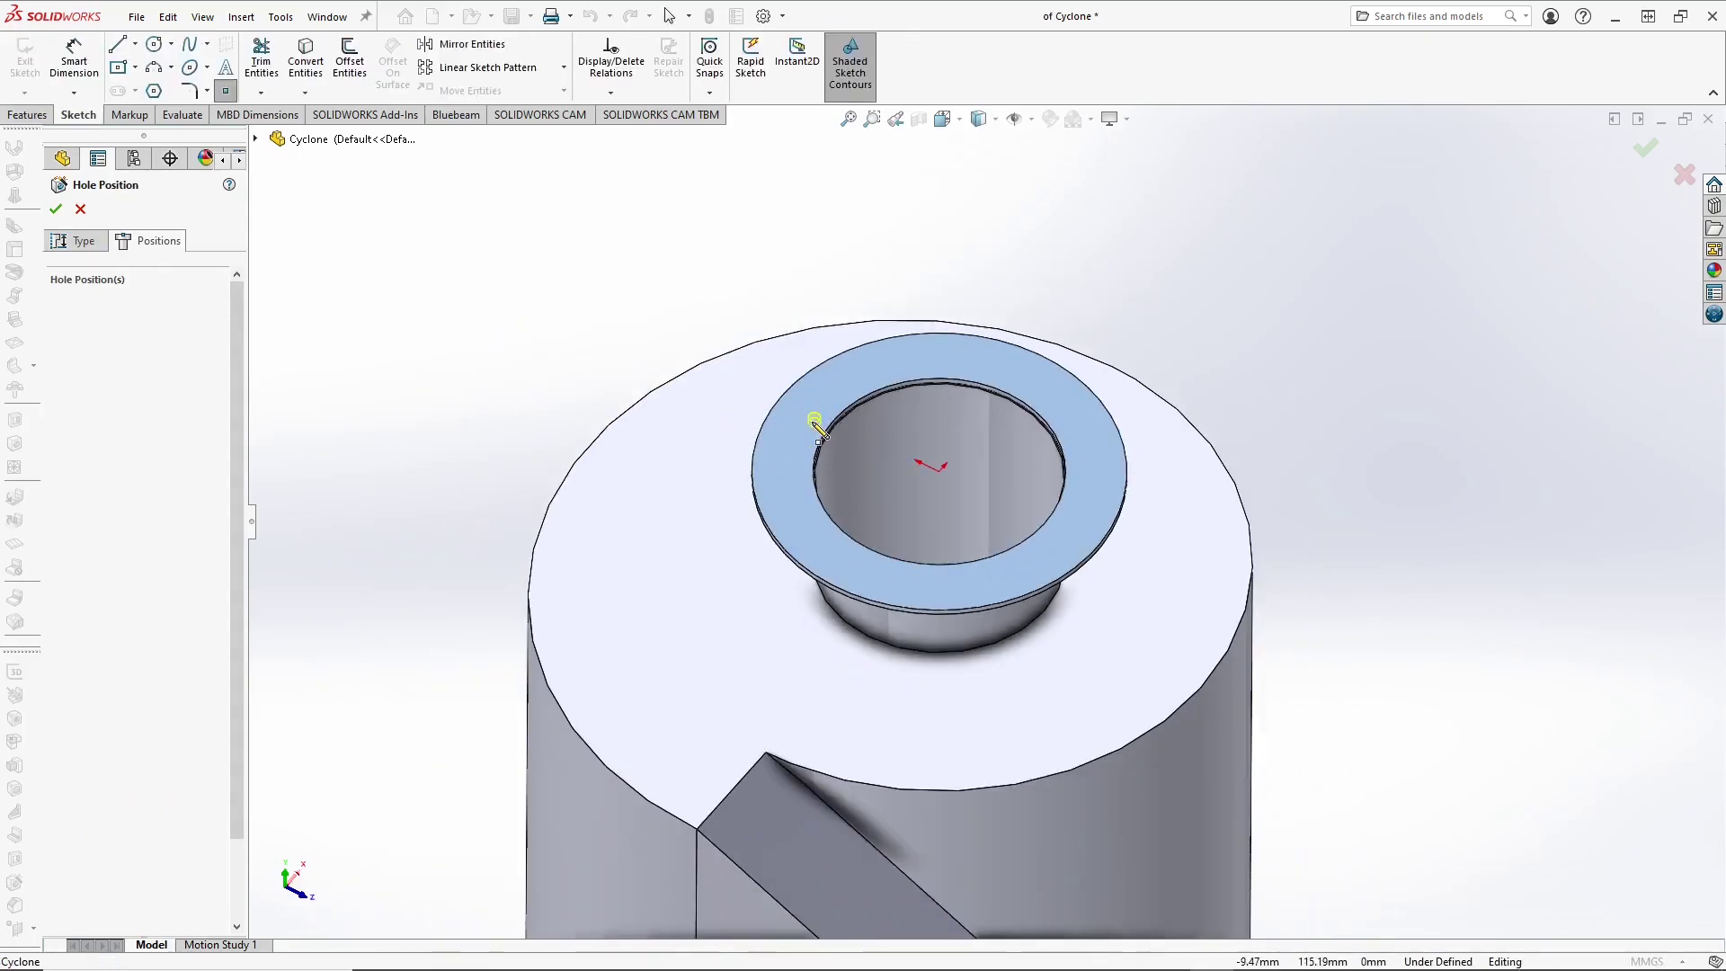
{"action": "scroll", "coordinate": [817, 424], "scroll_direction": "down", "scroll_amount": 2}
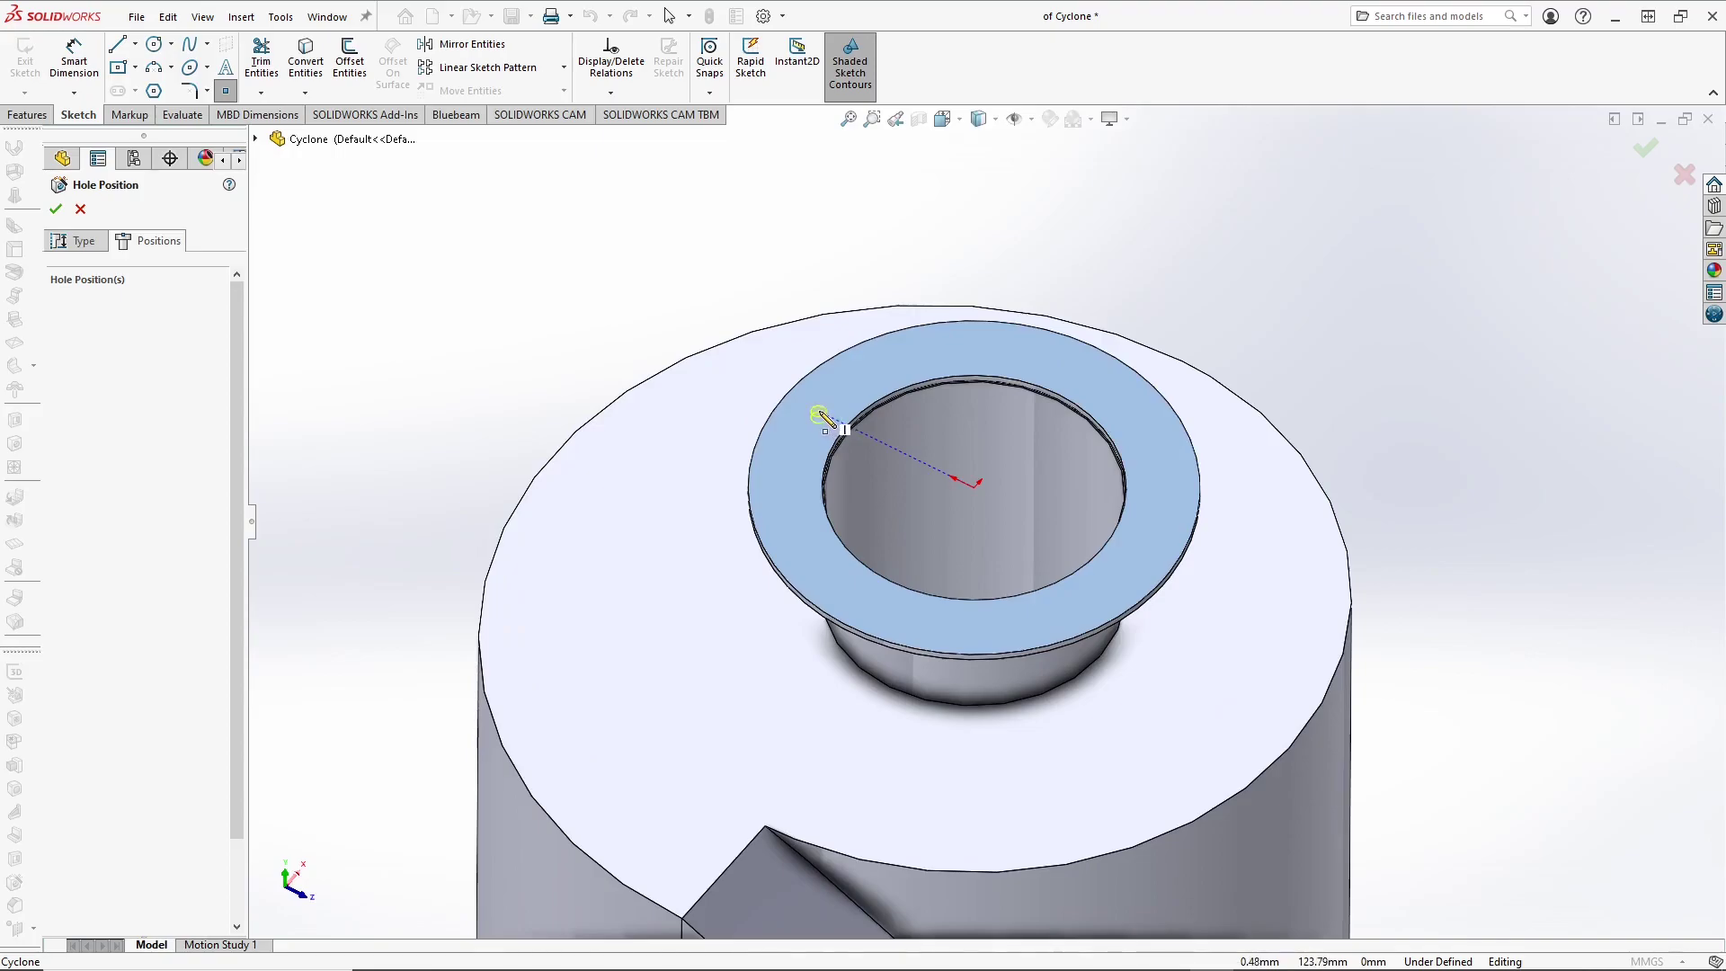
{"action": "left_click", "coordinate": [821, 417]}
{"action": "right_click", "coordinate": [710, 278]}
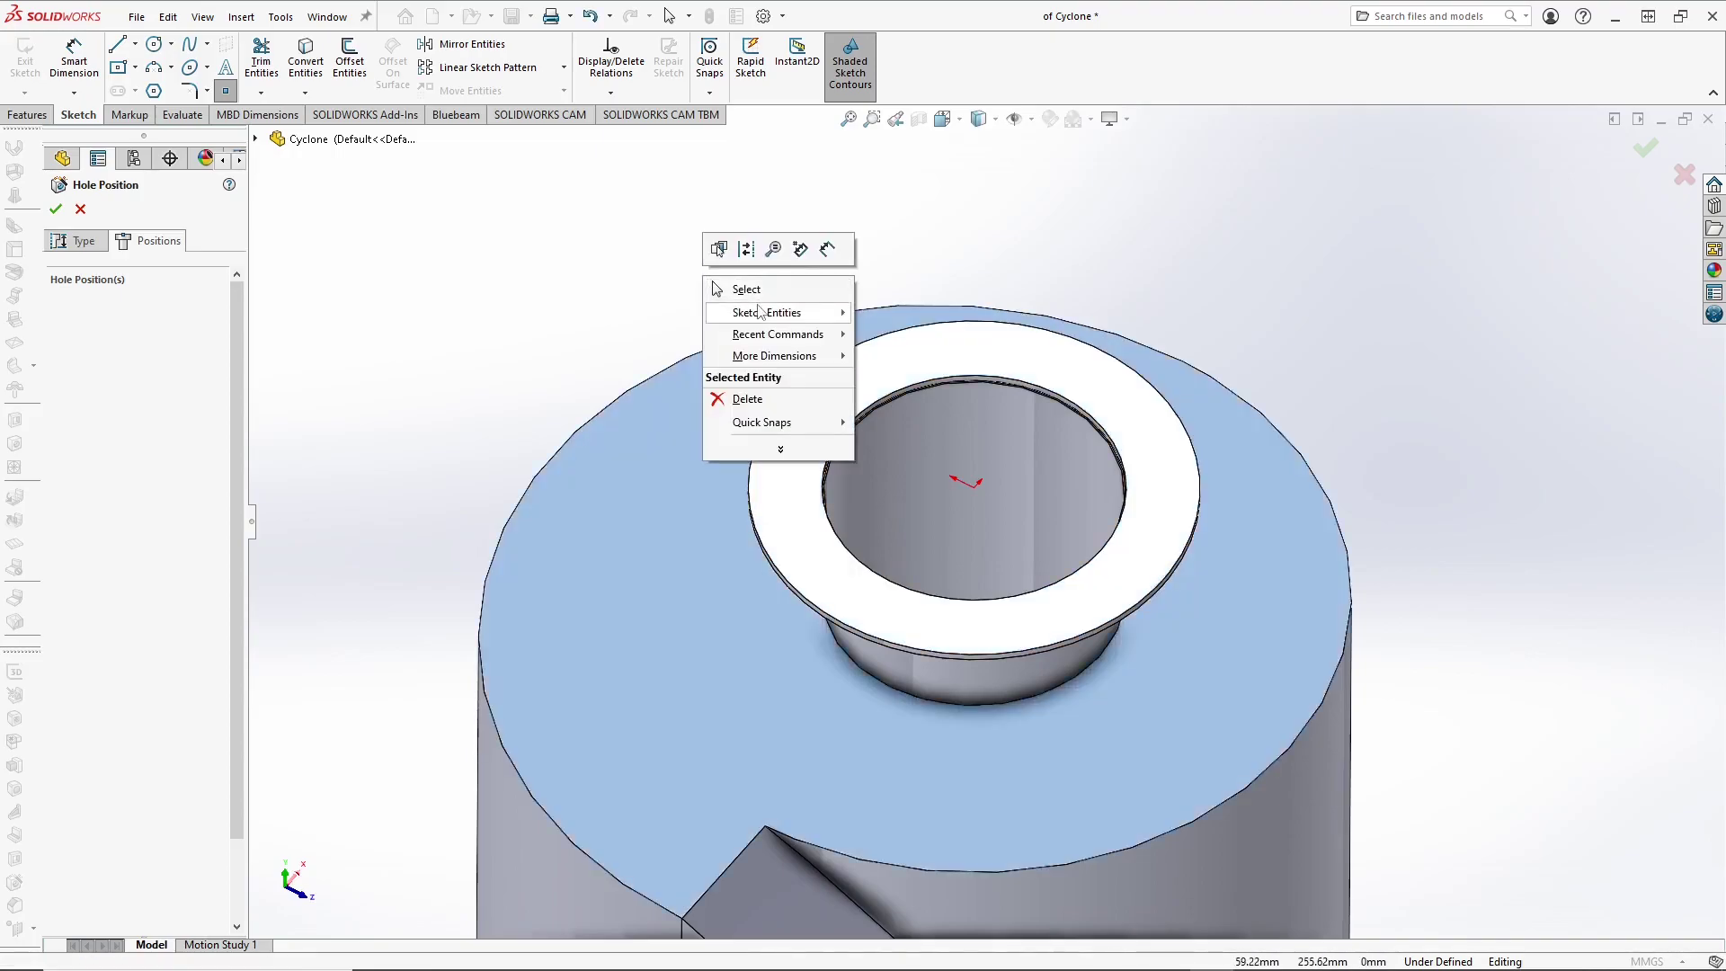
{"action": "key", "text": "Escape"}
{"action": "key", "text": "d"}
{"action": "left_click", "coordinate": [818, 411]}
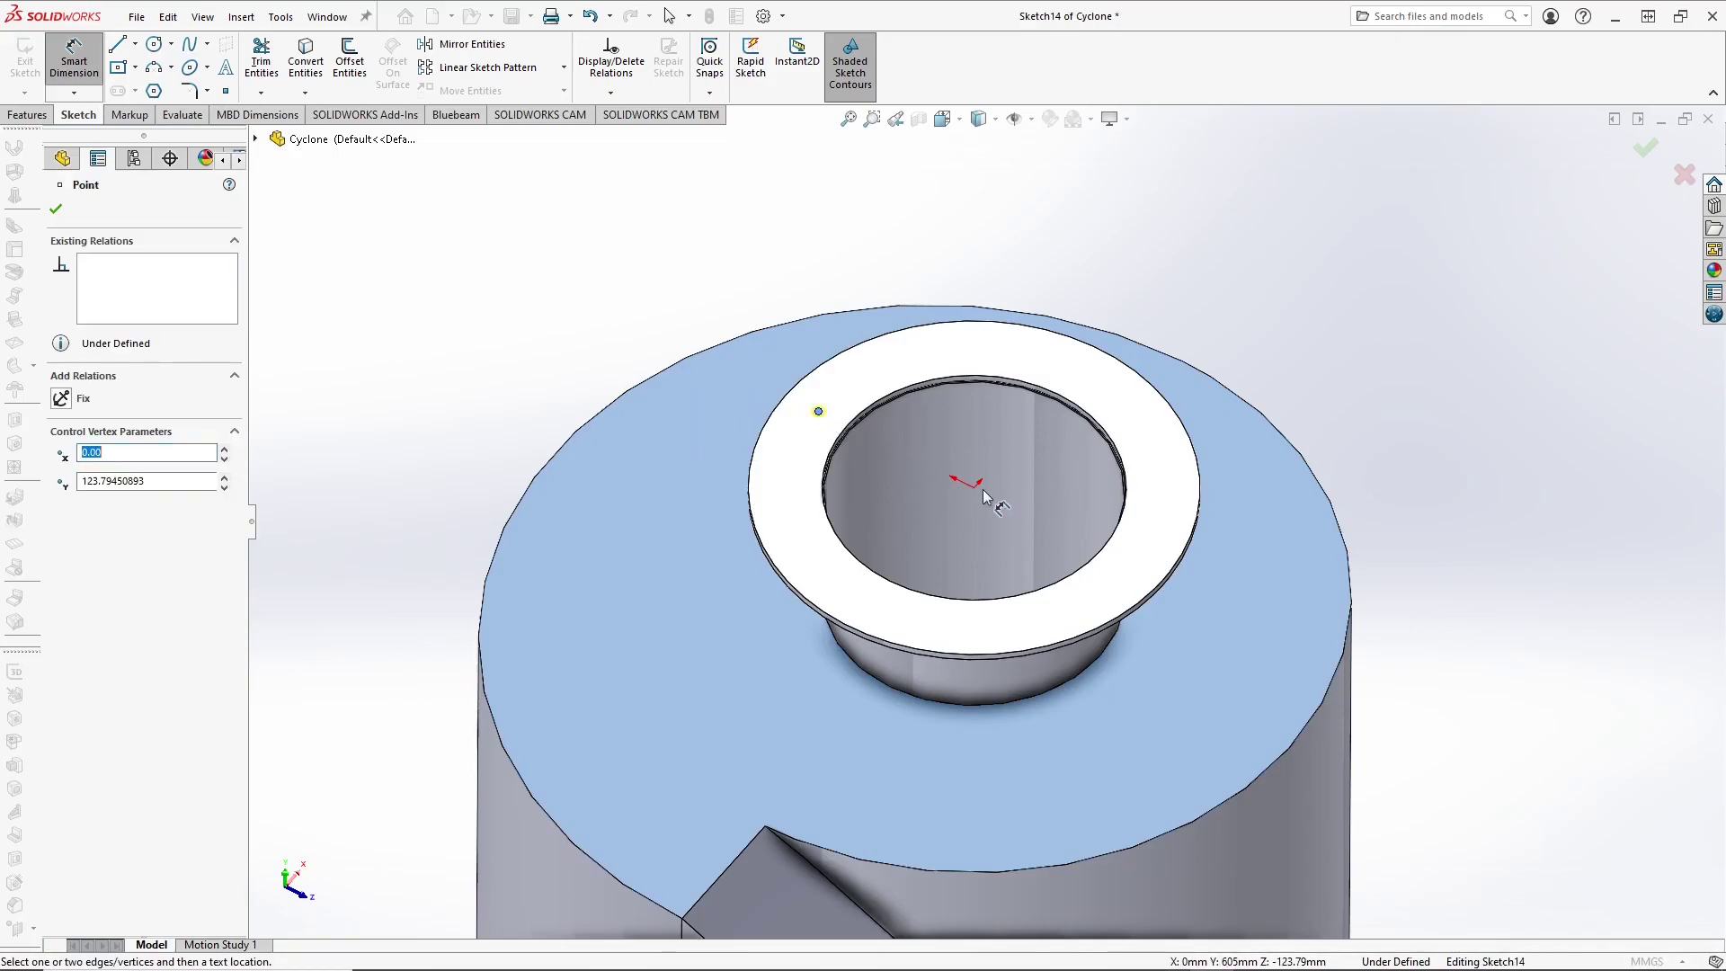
{"action": "key", "text": "Escape"}
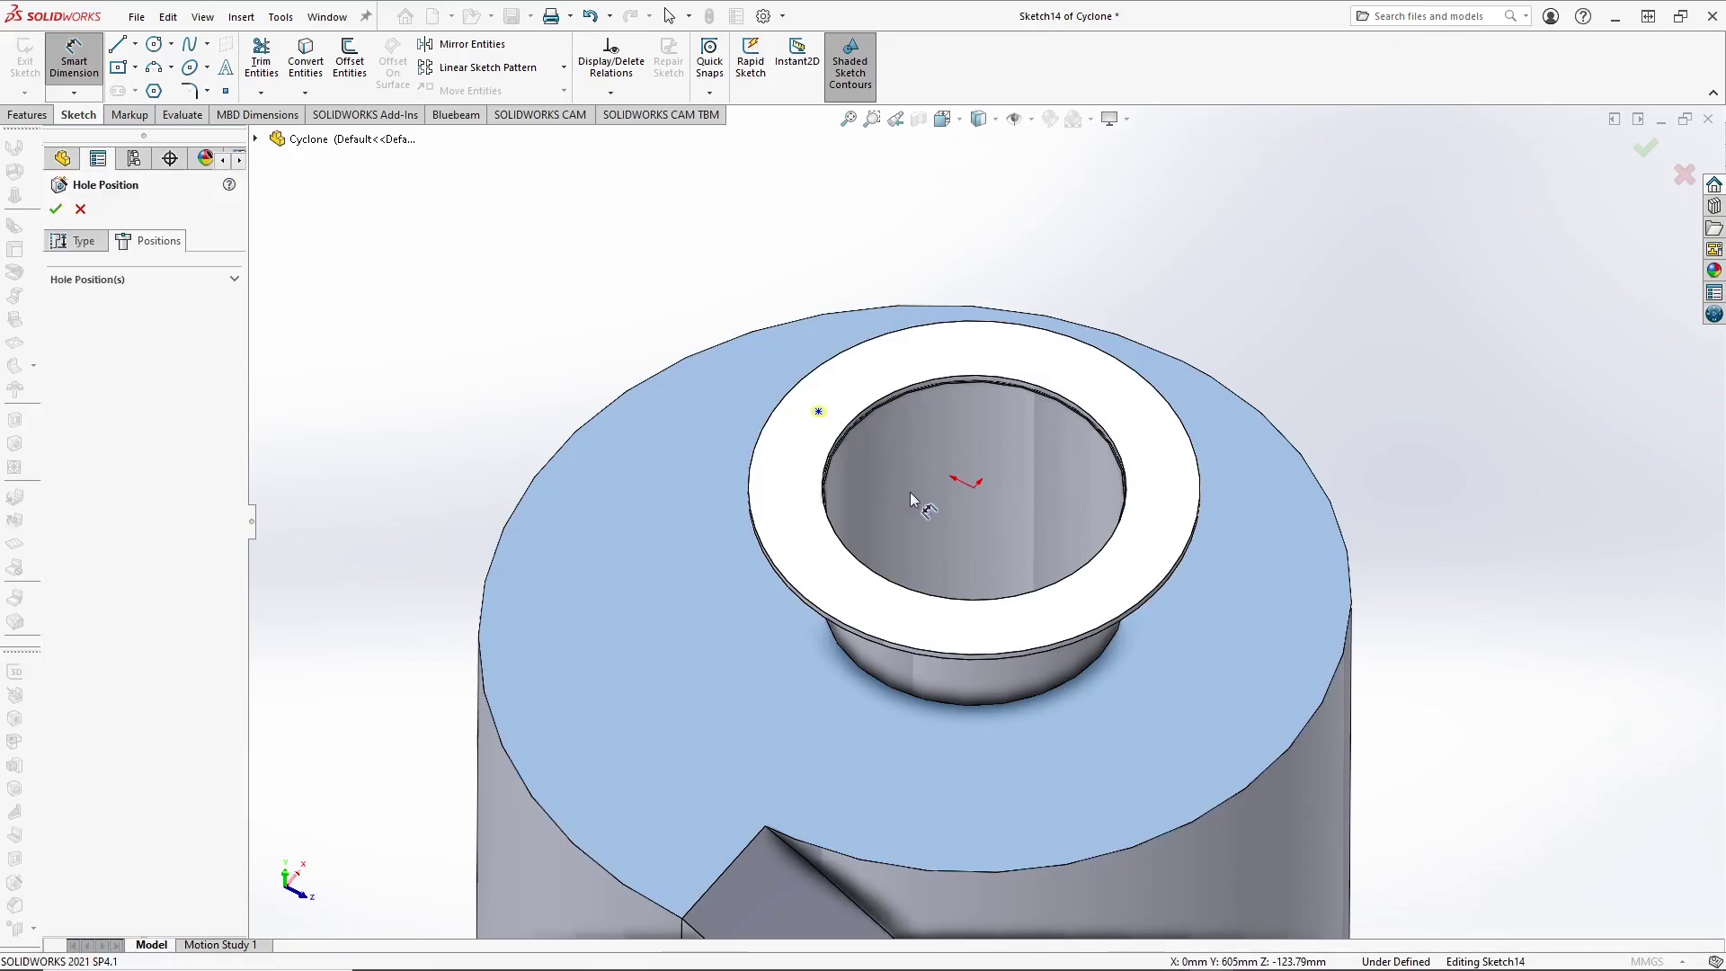
Step: Add a Vertical relation between the flange hole point and the origin
{"action": "key", "text": "space"}
{"action": "left_click", "coordinate": [1190, 775]}
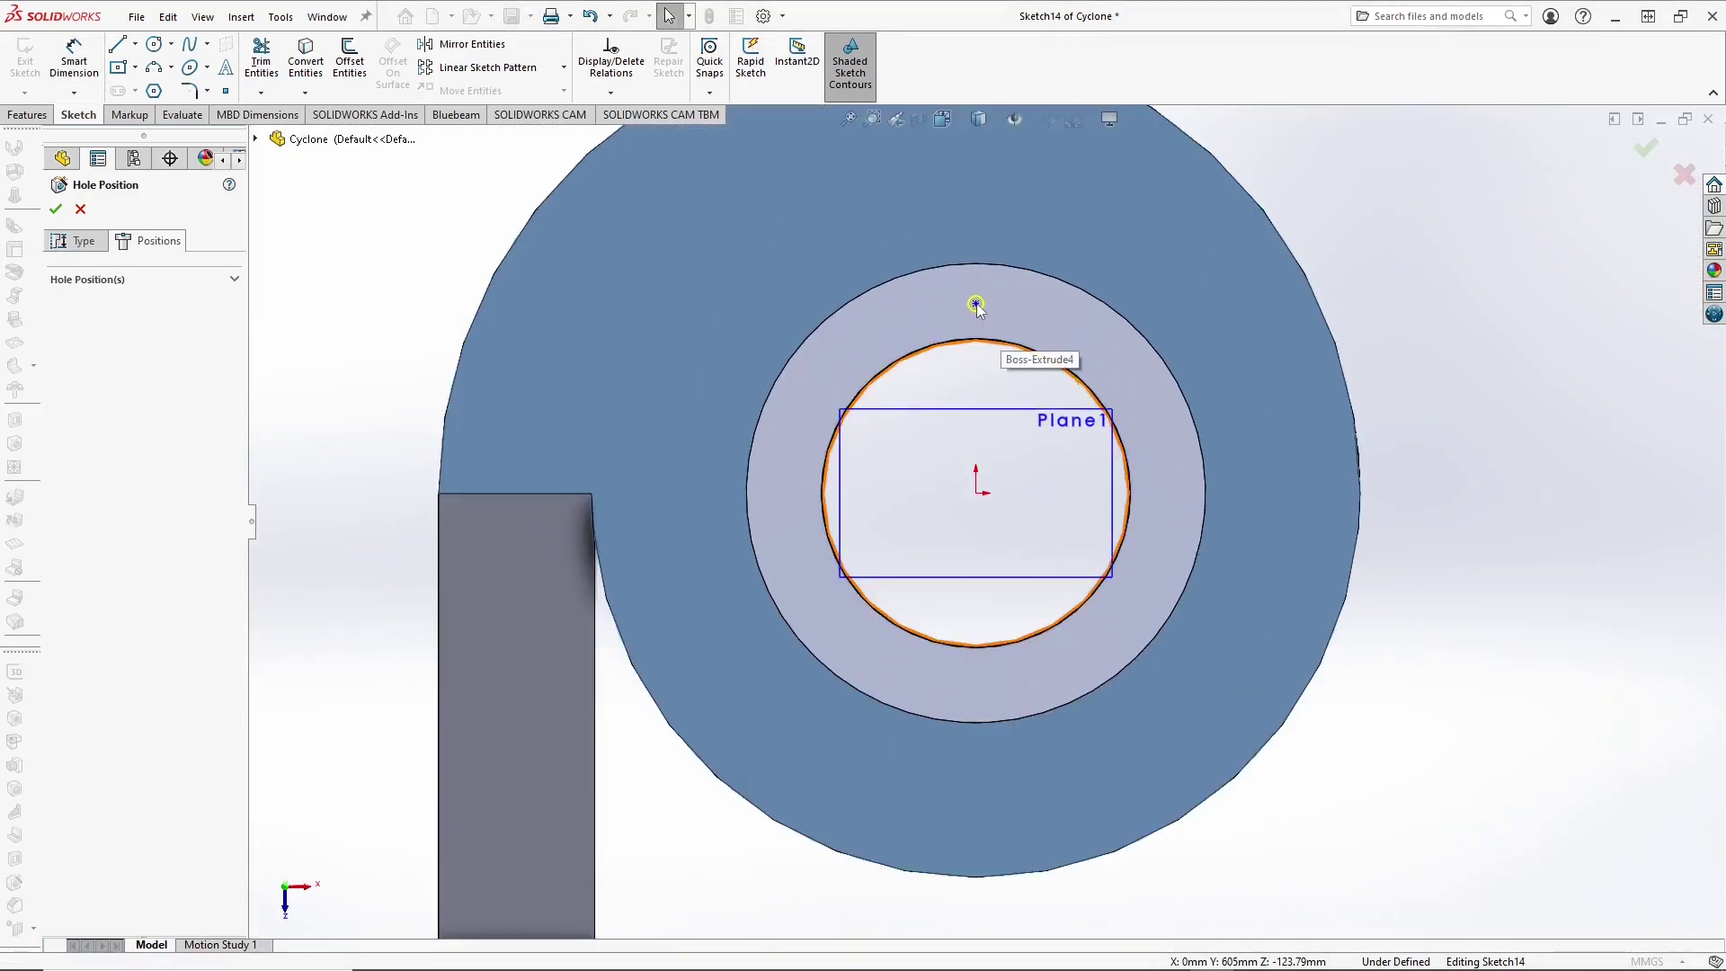
{"action": "left_click", "coordinate": [976, 304]}
{"action": "left_click", "coordinate": [976, 492], "text": "ctrl"}
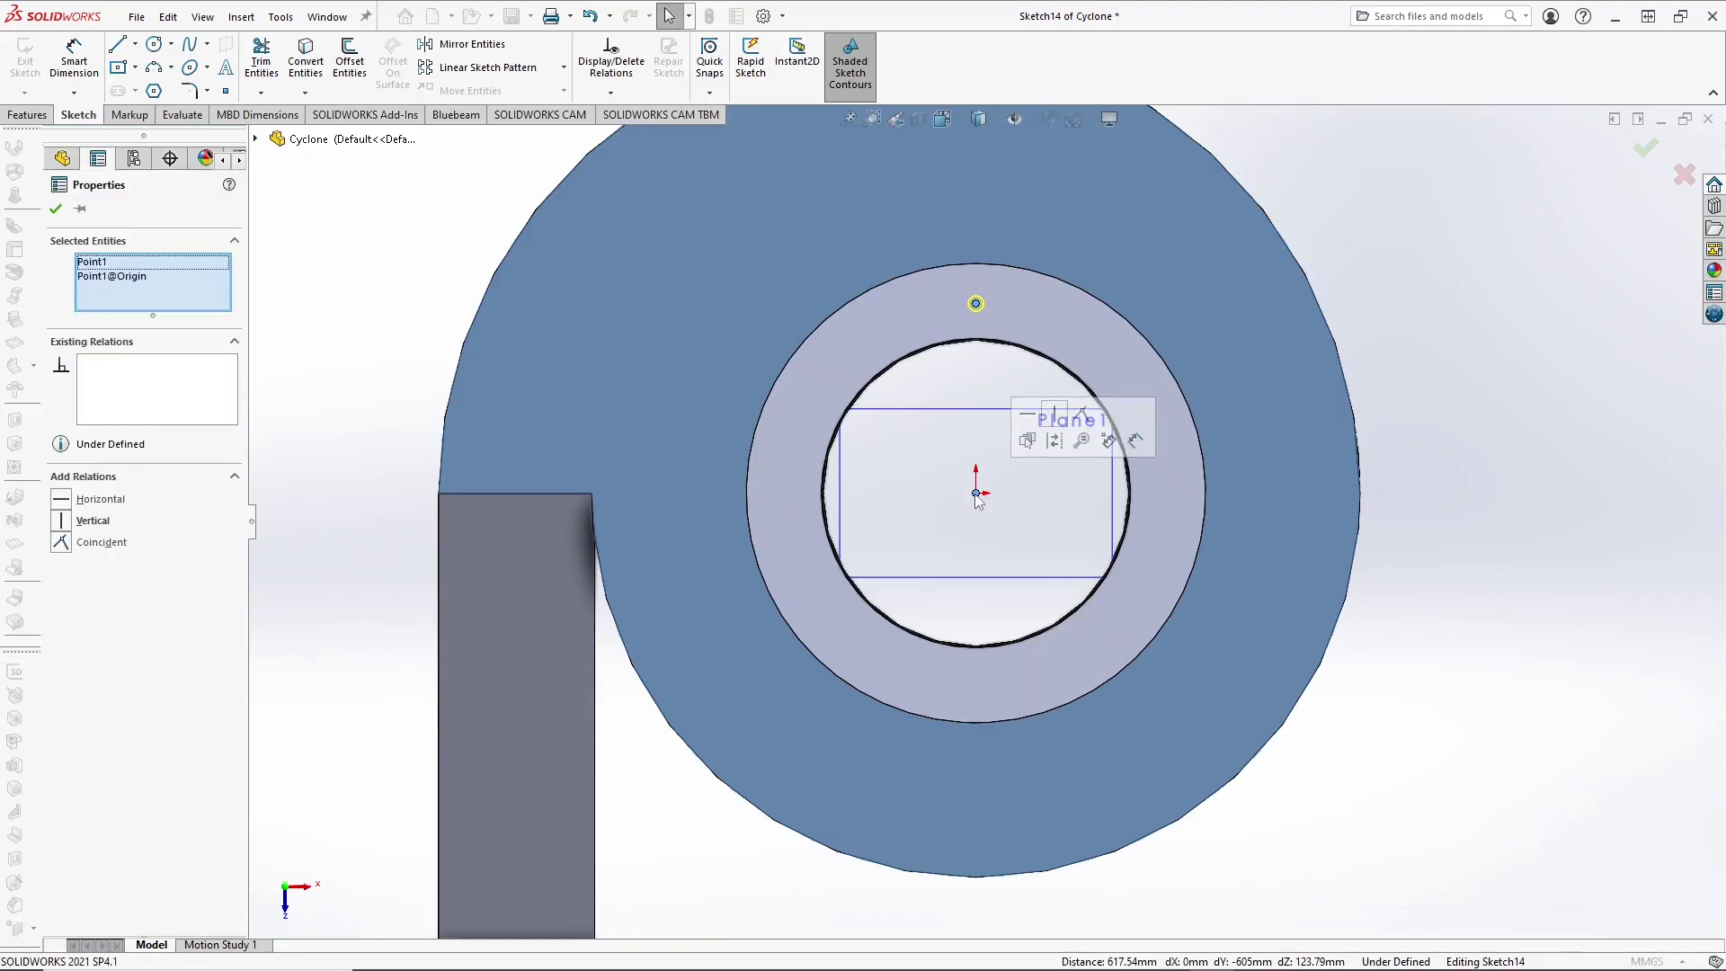
{"action": "left_click", "coordinate": [1541, 482]}
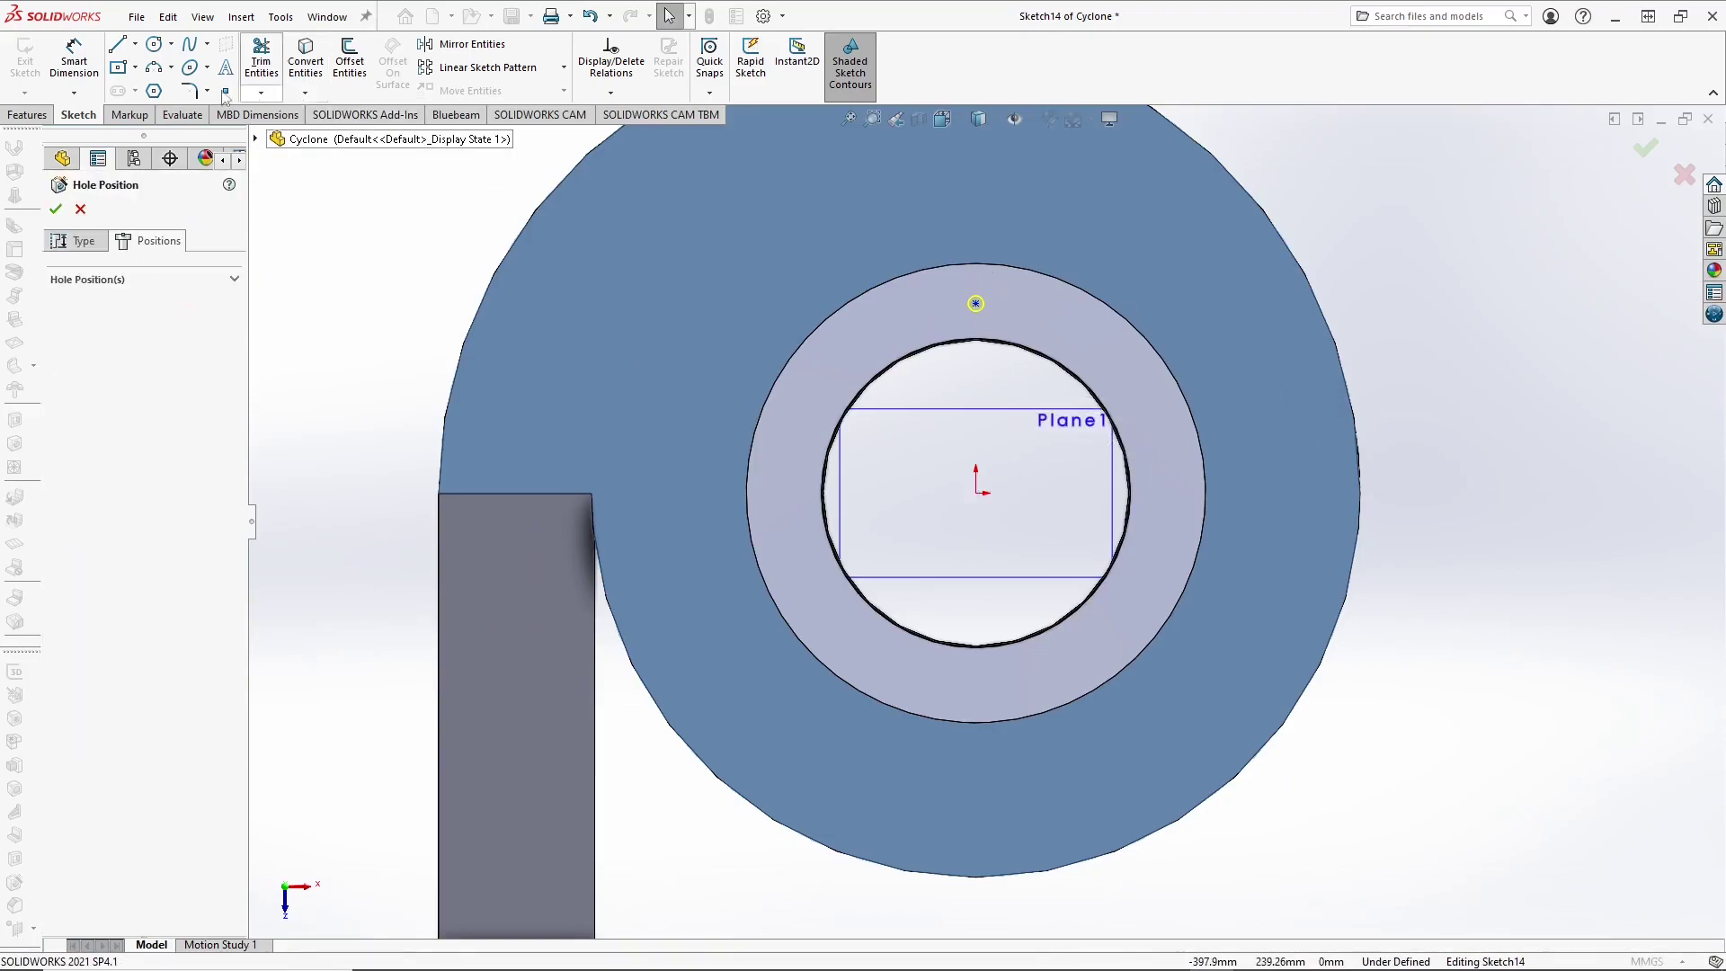
Step: Dimension the hole point 125 mm from the origin and complete the dowel hole
{"action": "left_click", "coordinate": [74, 70]}
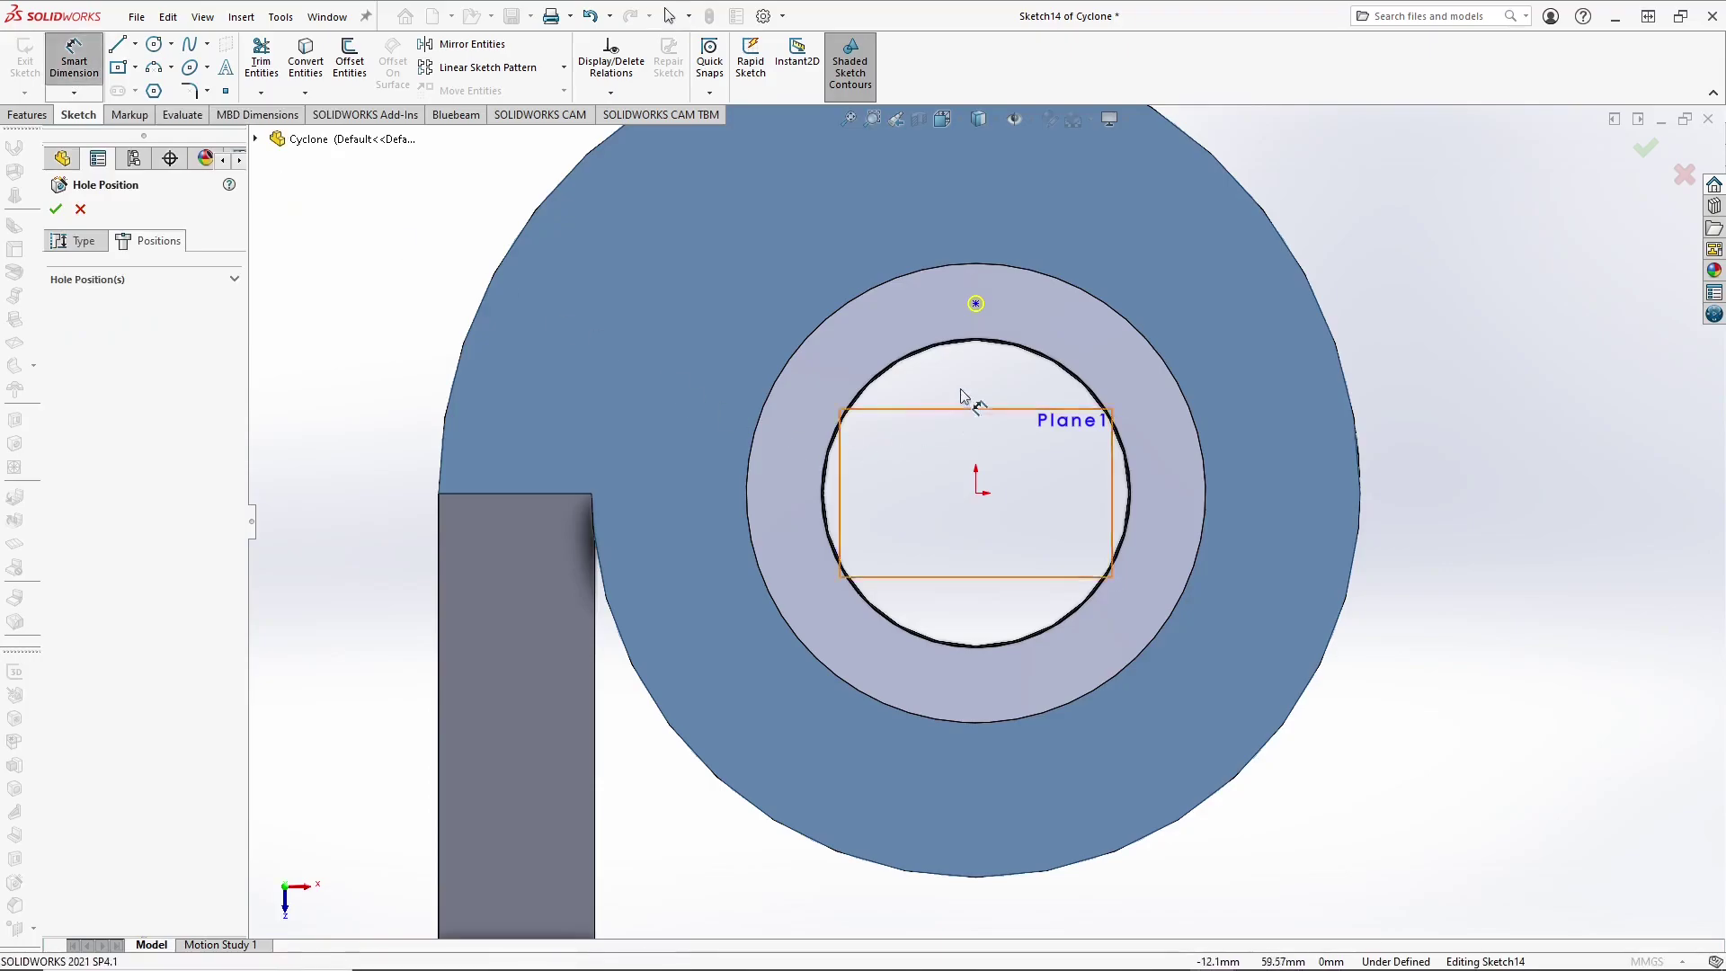
{"action": "left_click", "coordinate": [977, 305]}
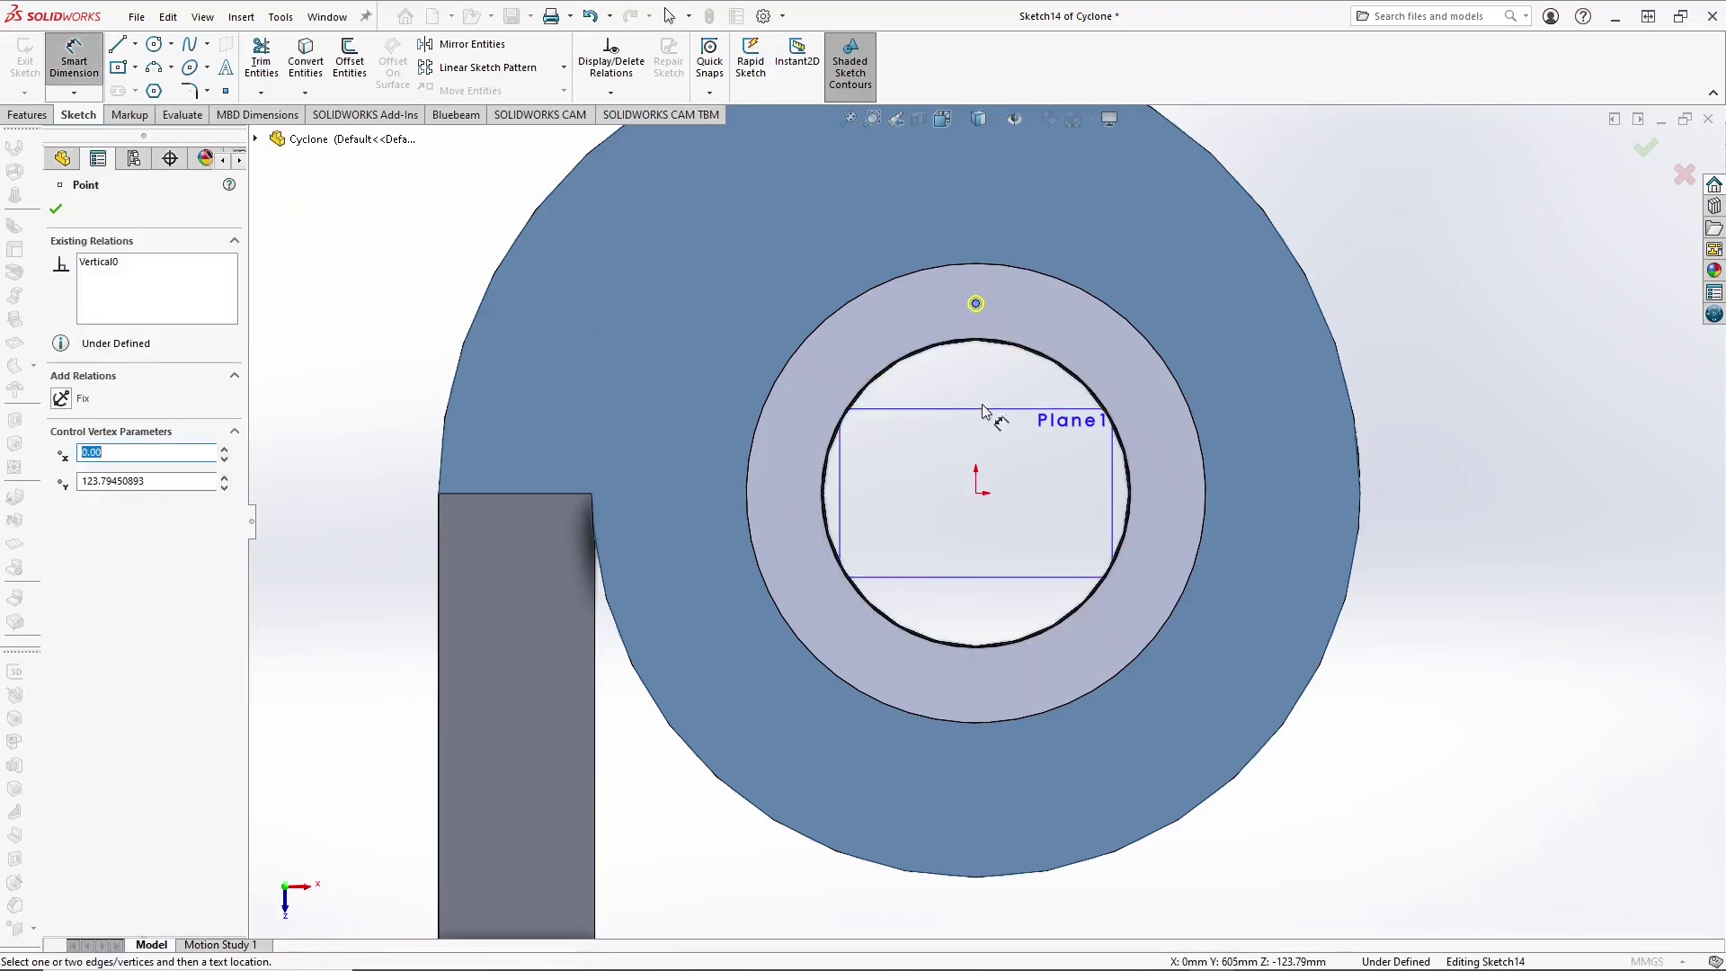
{"action": "left_click", "coordinate": [978, 497]}
{"action": "left_click", "coordinate": [1403, 445]}
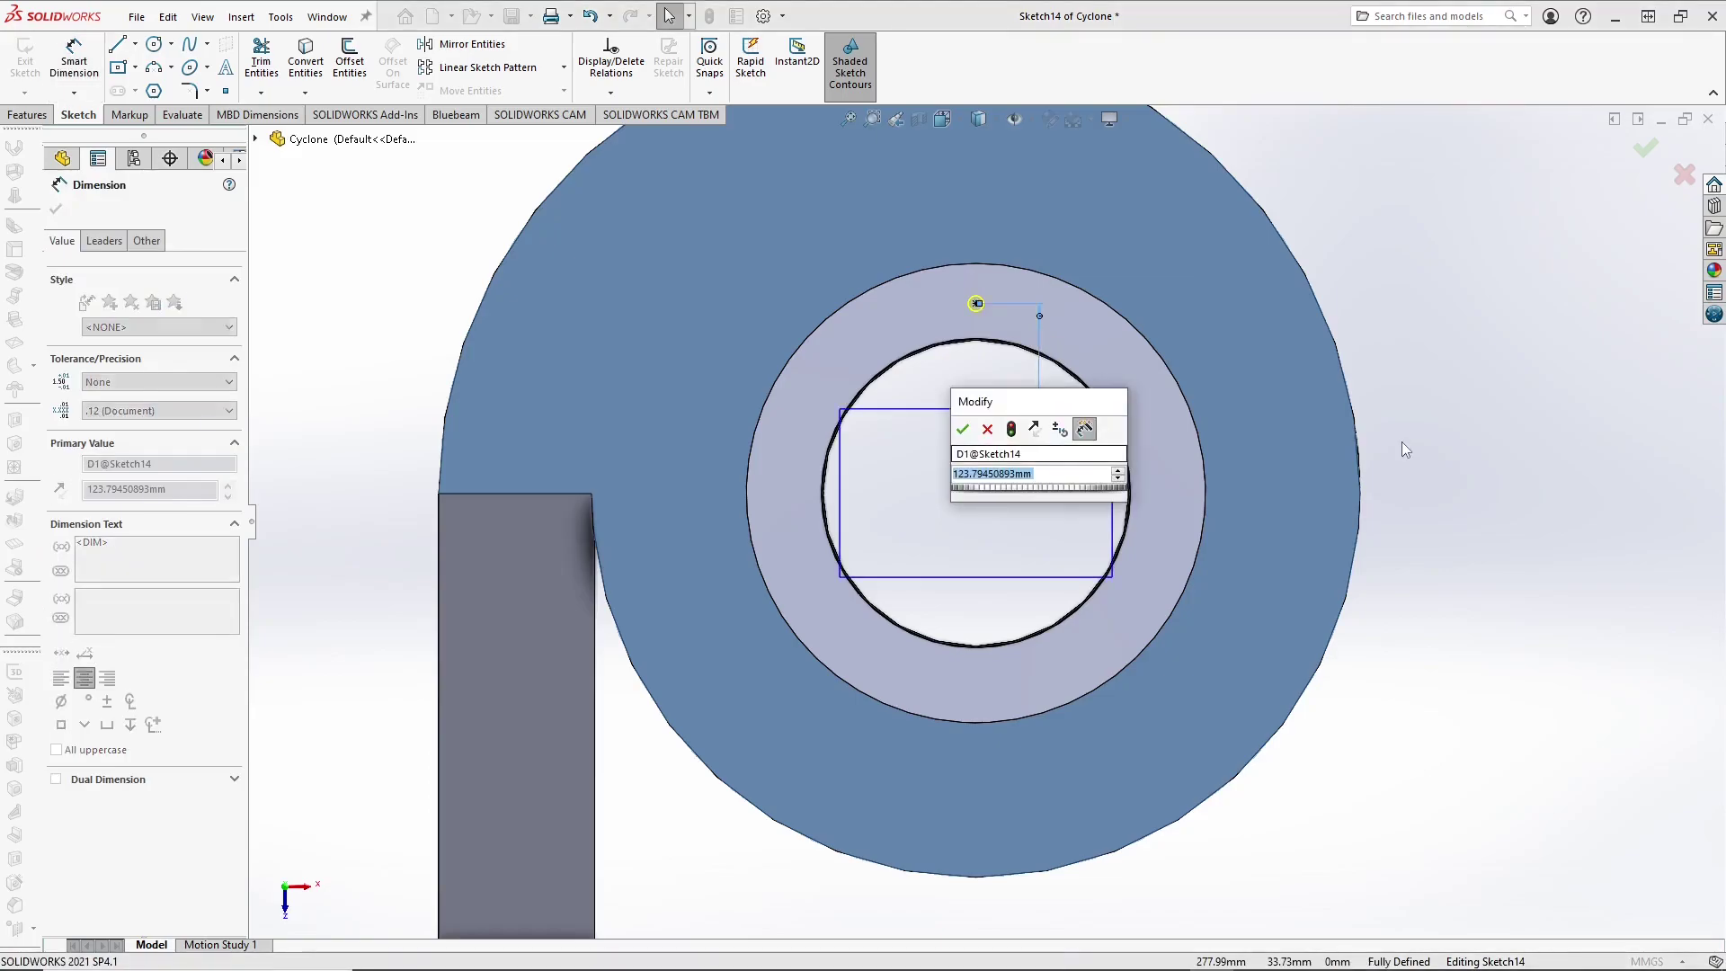
{"action": "type", "text": "125"}
{"action": "key", "text": "Return"}
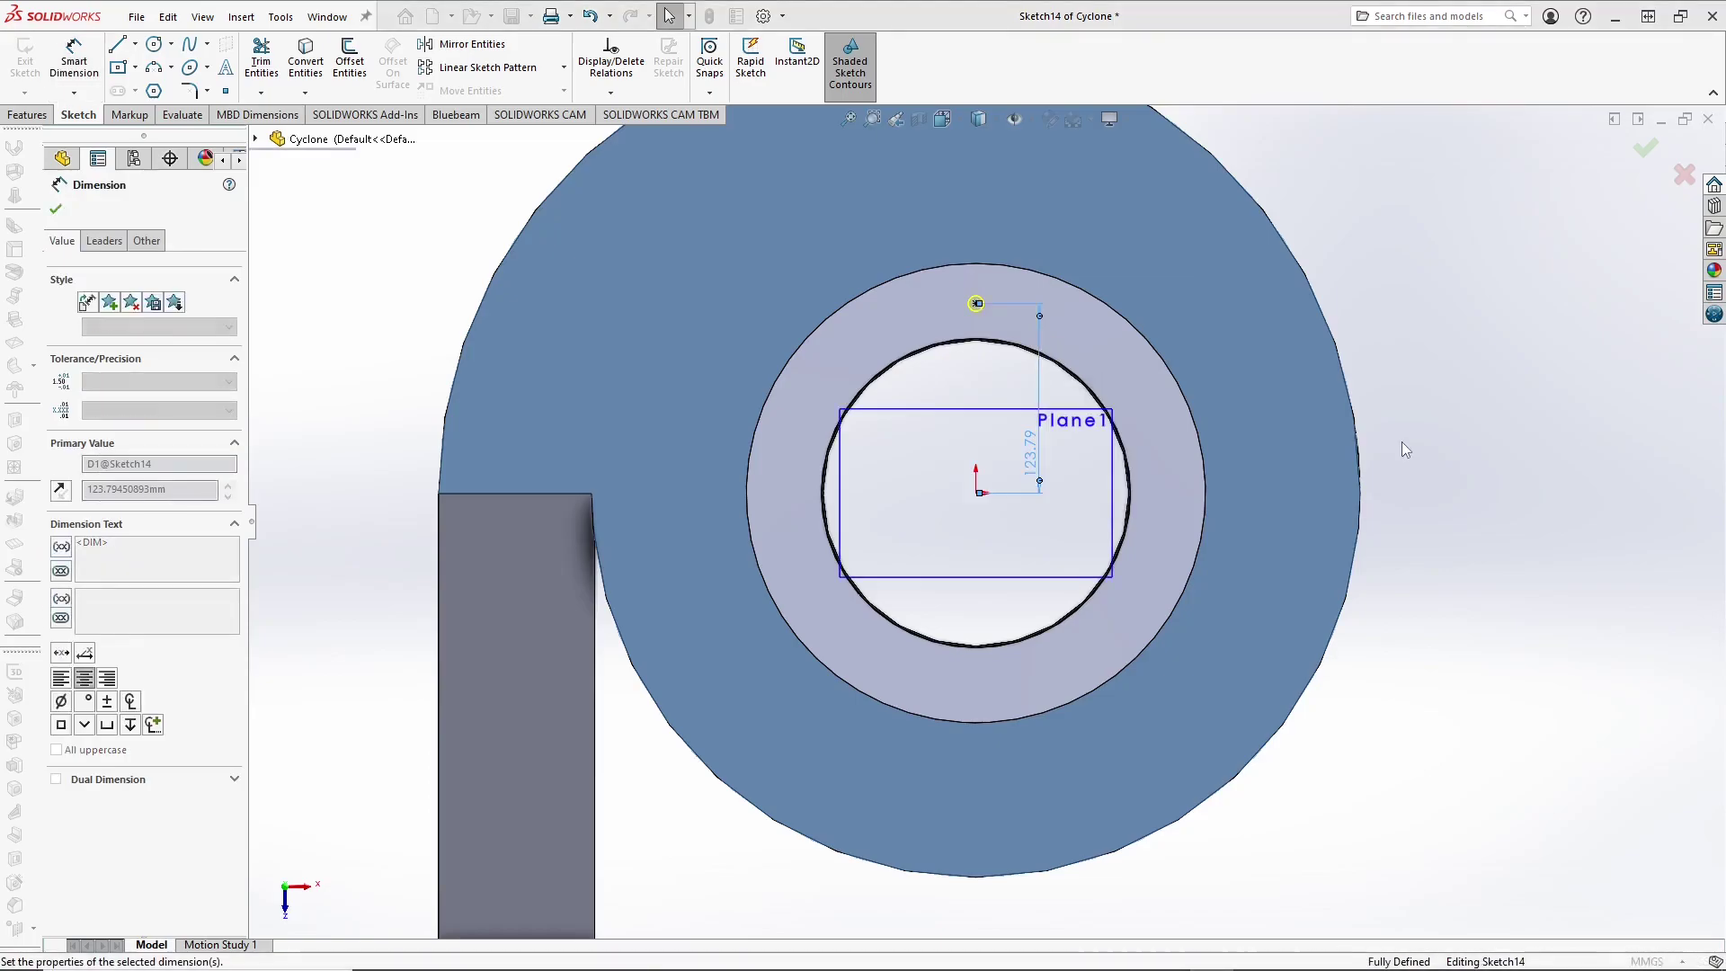
{"action": "left_click", "coordinate": [1645, 148]}
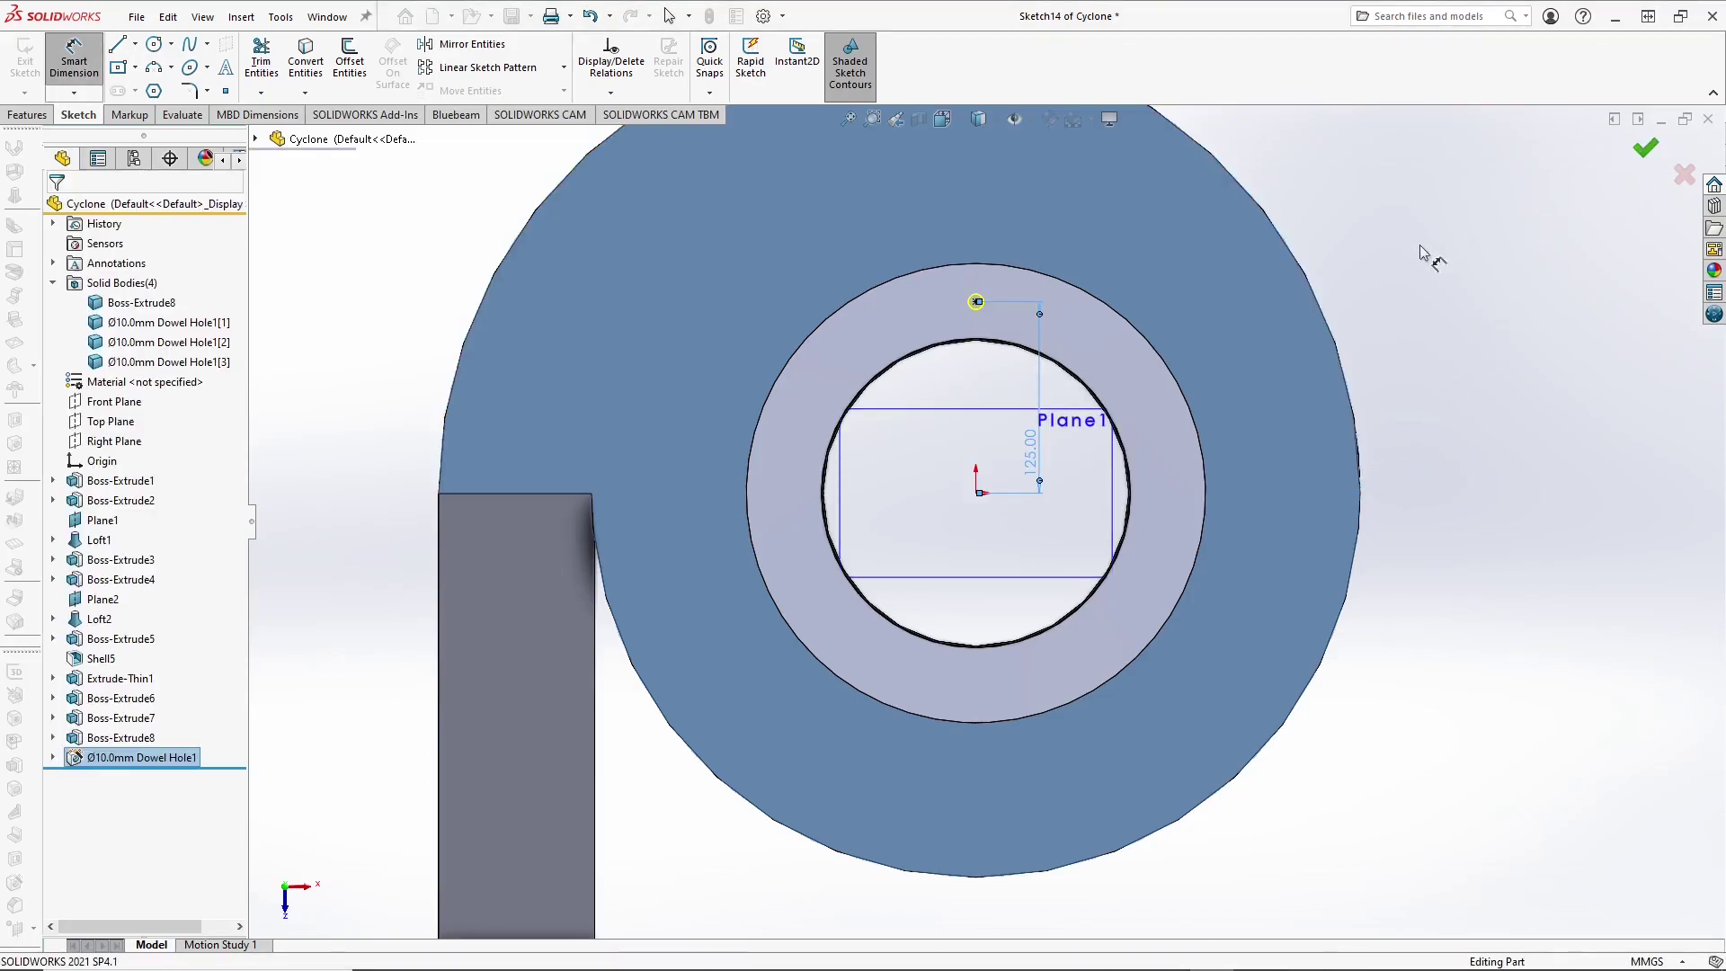
Step: Reopen the Ø10.0 mm dowel hole feature for editing and clear all bodies from its feature scope
{"action": "key", "text": "ctrl+7"}
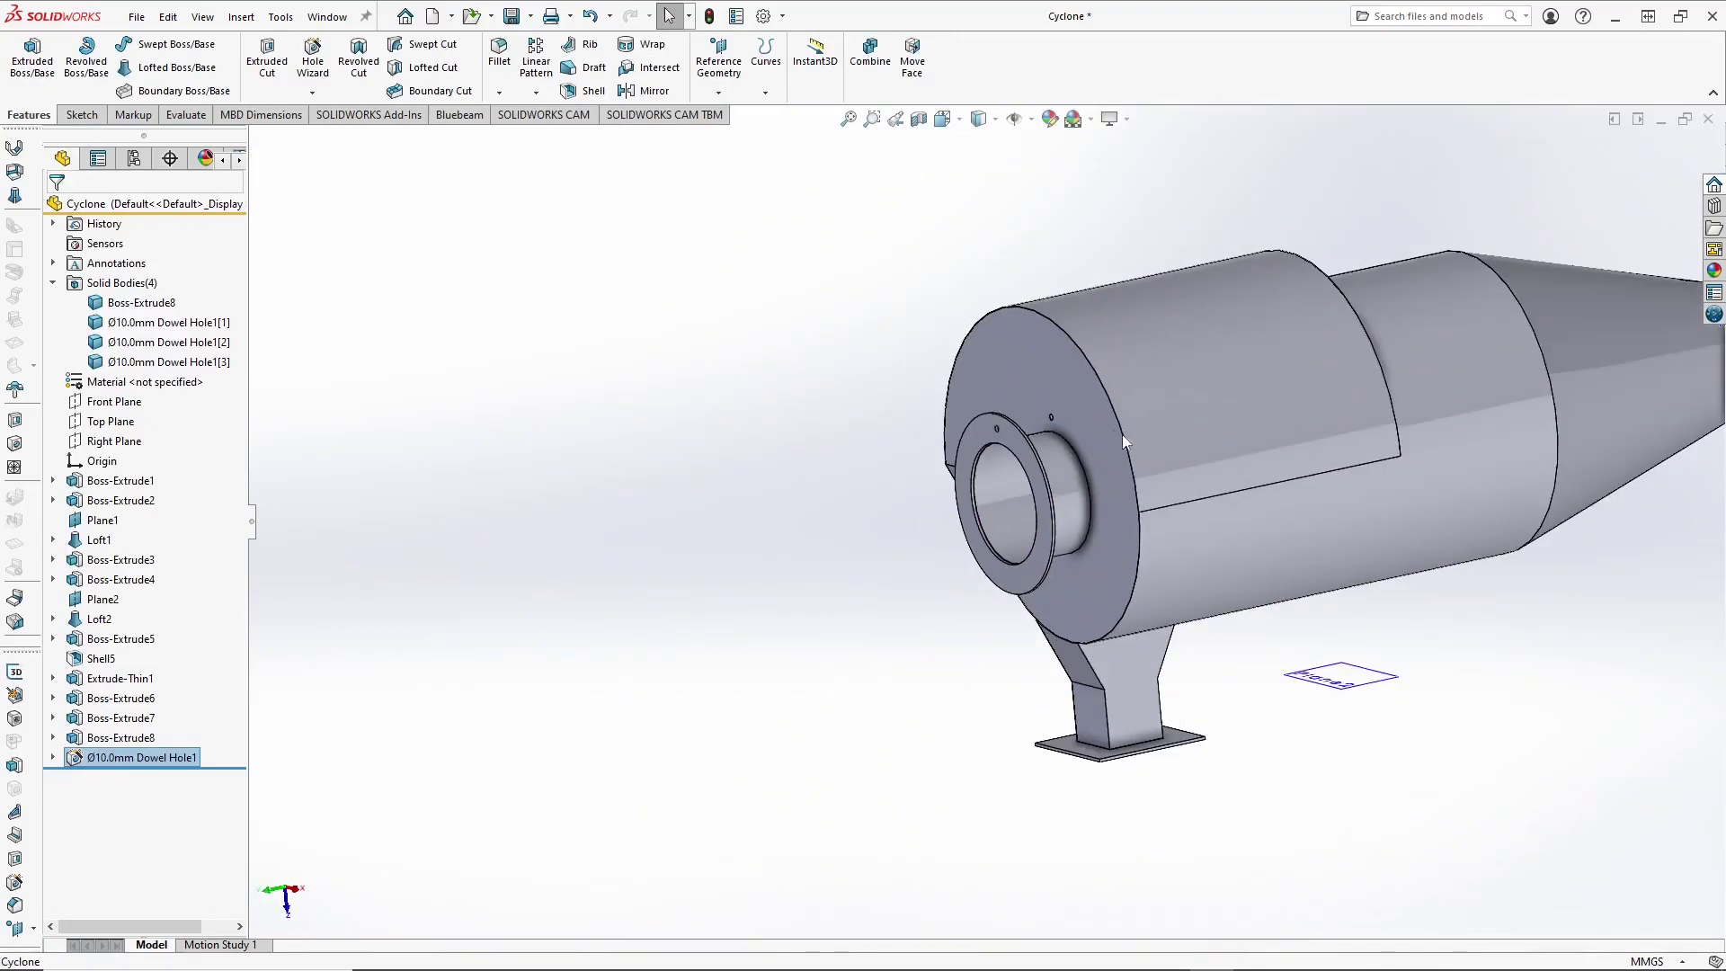
{"action": "scroll", "coordinate": [1098, 429], "scroll_direction": "down", "scroll_amount": 5}
{"action": "scroll", "coordinate": [1313, 421], "scroll_direction": "up", "scroll_amount": 6}
{"action": "scroll", "coordinate": [1490, 417], "scroll_direction": "down", "scroll_amount": 2}
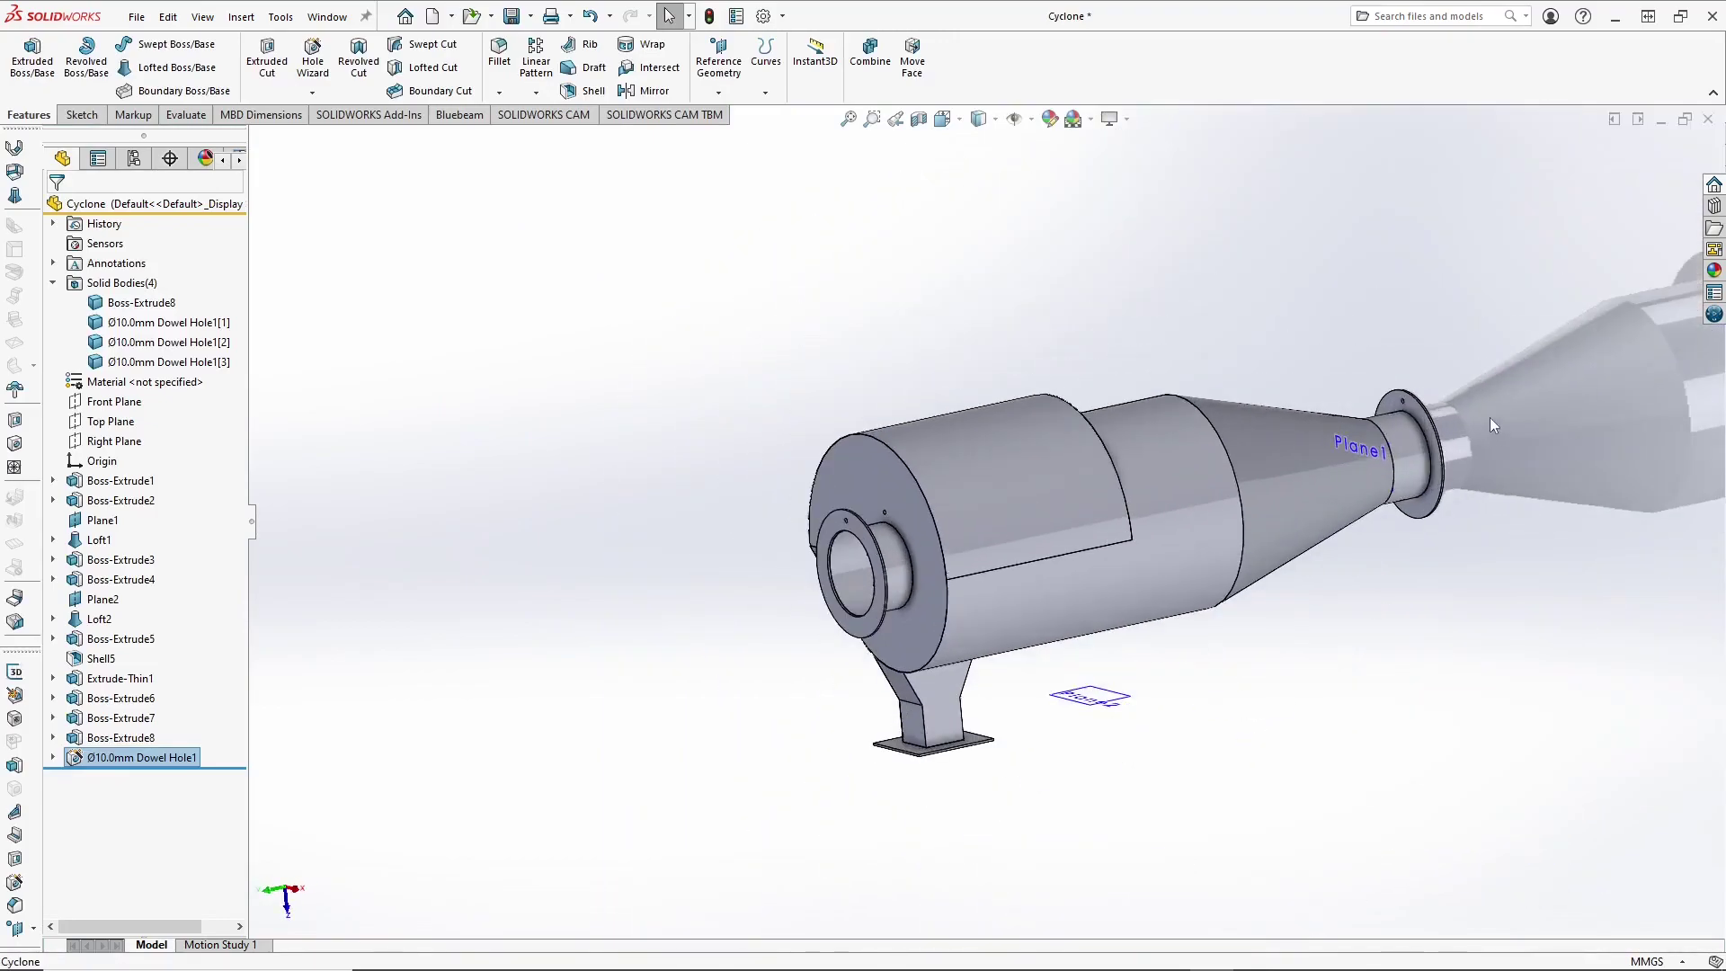
{"action": "scroll", "coordinate": [747, 580], "scroll_direction": "down", "scroll_amount": 4}
{"action": "scroll", "coordinate": [1380, 552], "scroll_direction": "up", "scroll_amount": 3}
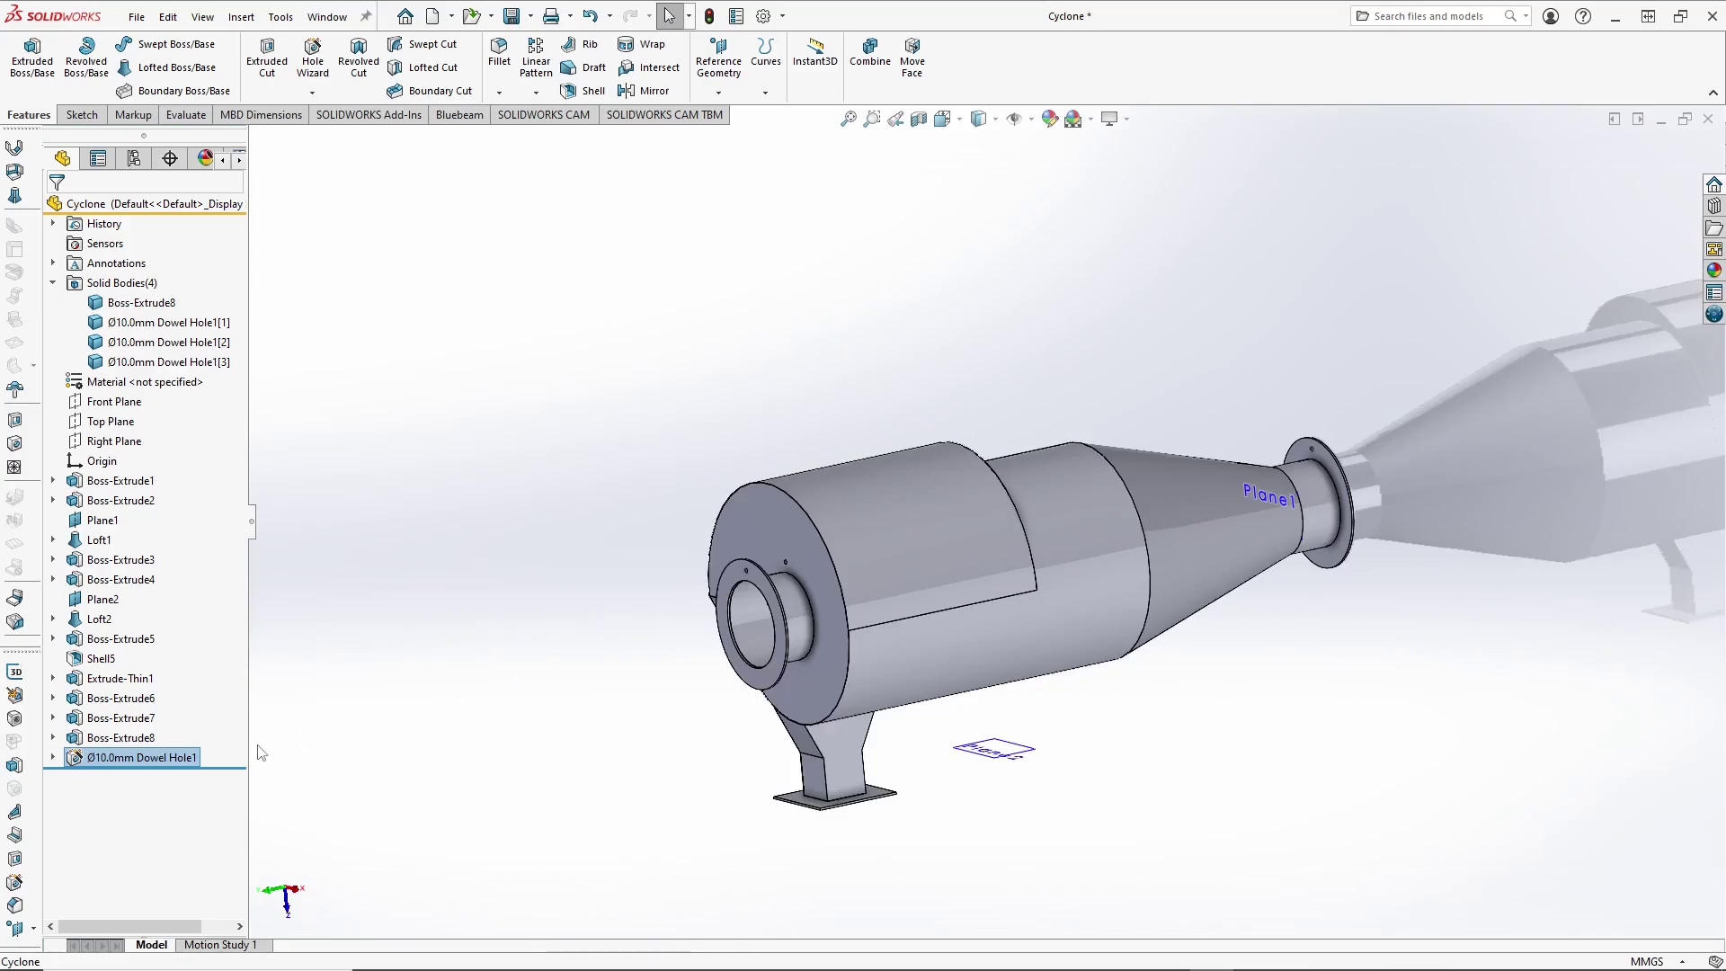
{"action": "right_click", "coordinate": [181, 760]}
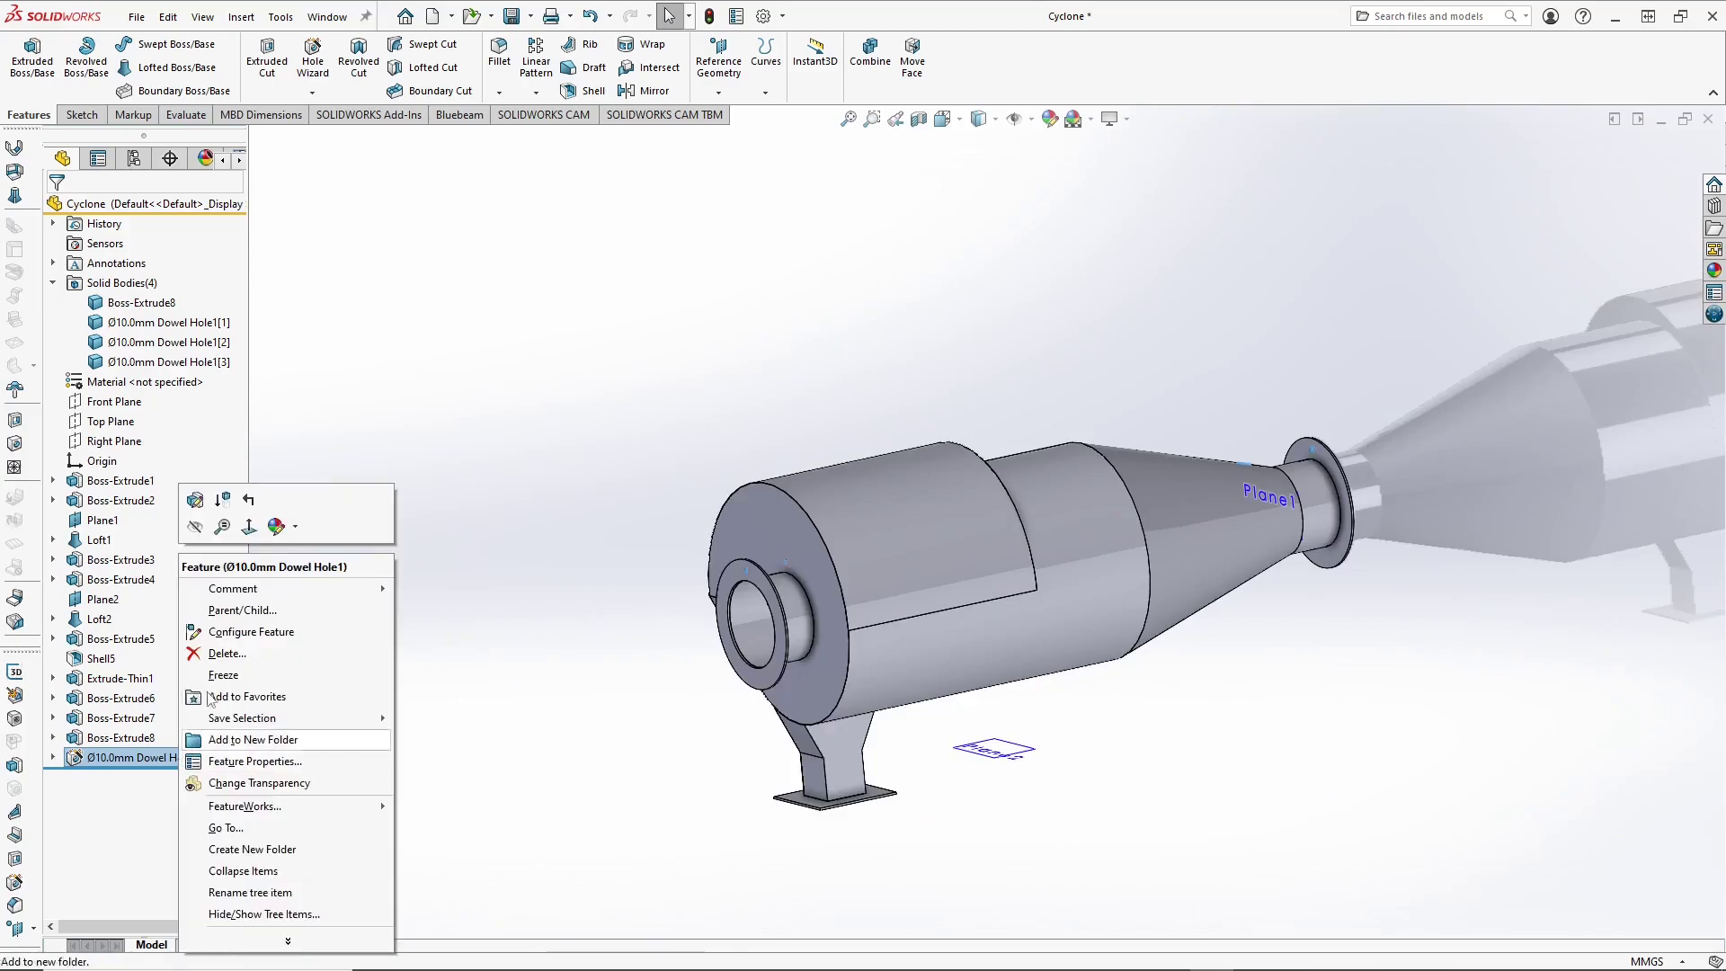
{"action": "left_click", "coordinate": [196, 501]}
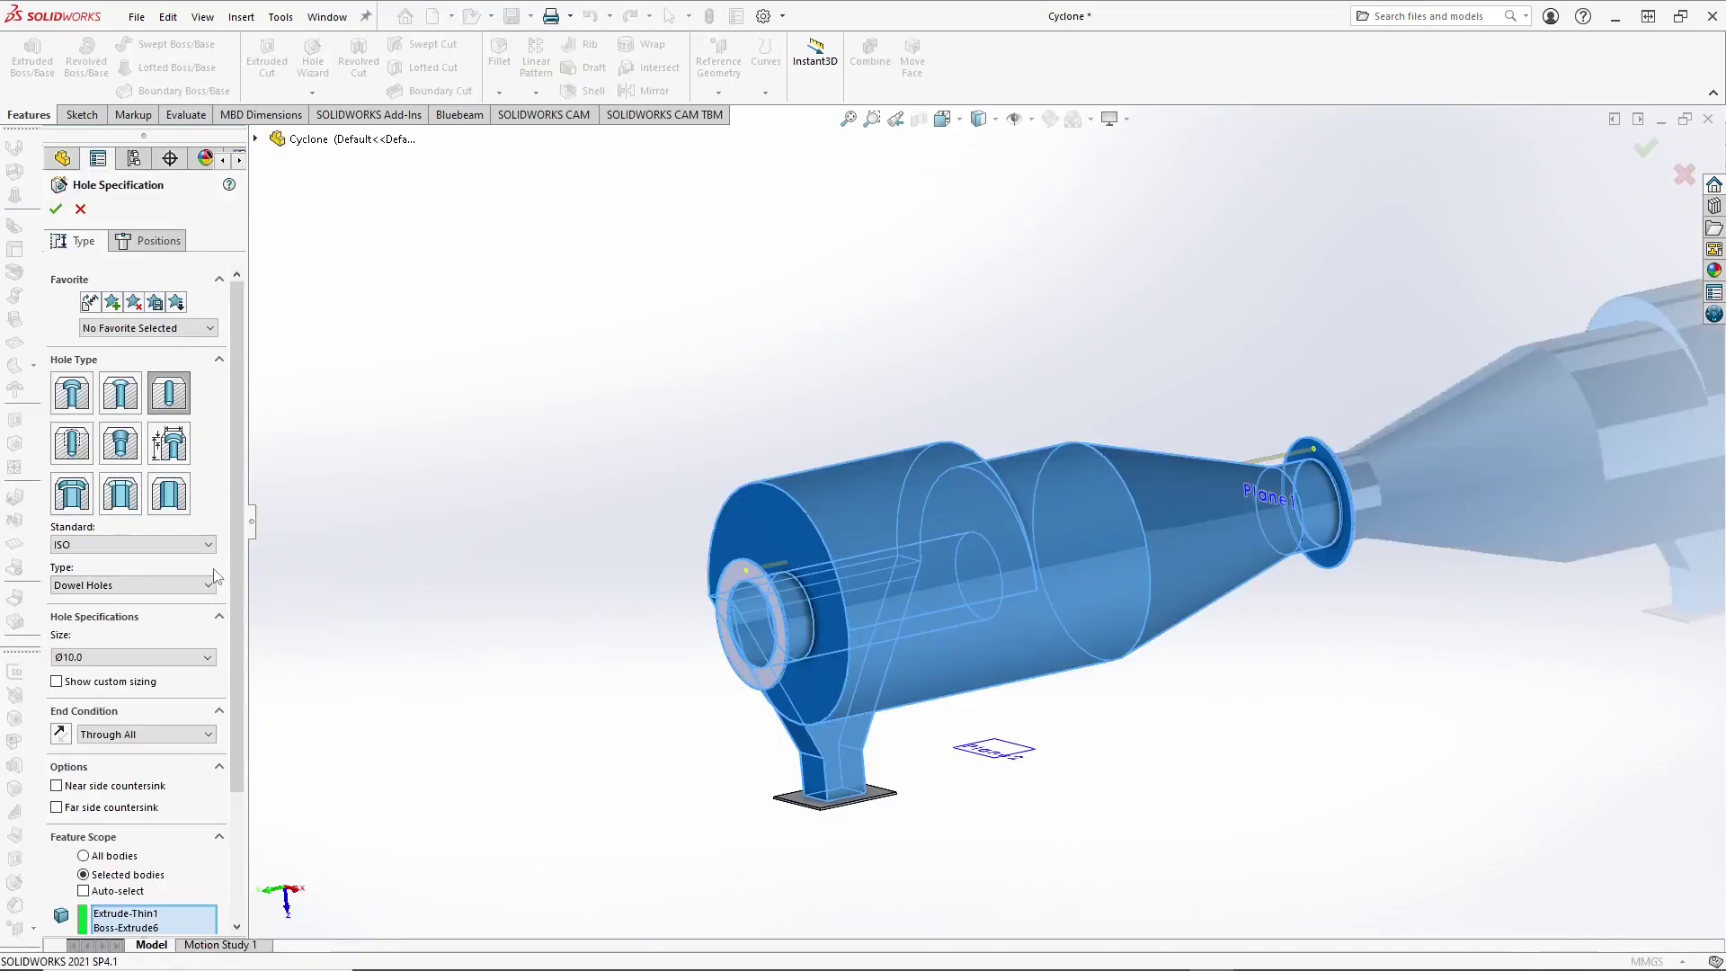
{"action": "scroll", "coordinate": [225, 582], "scroll_direction": "down", "scroll_amount": 3}
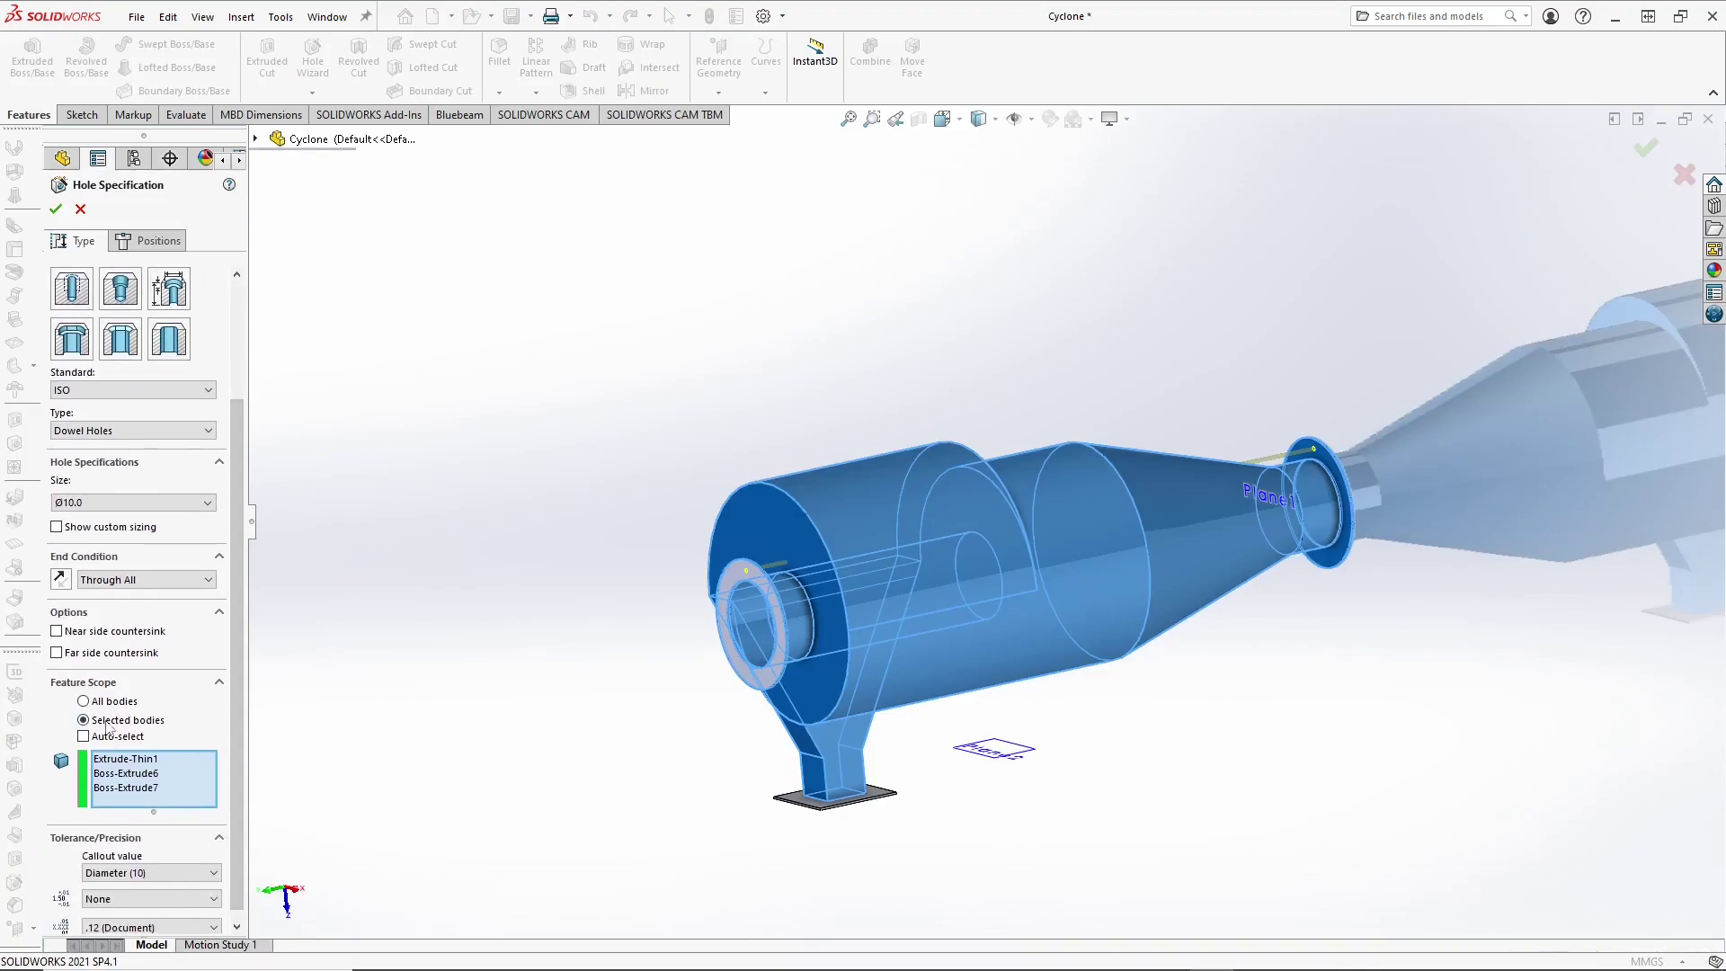
{"action": "left_click", "coordinate": [137, 774]}
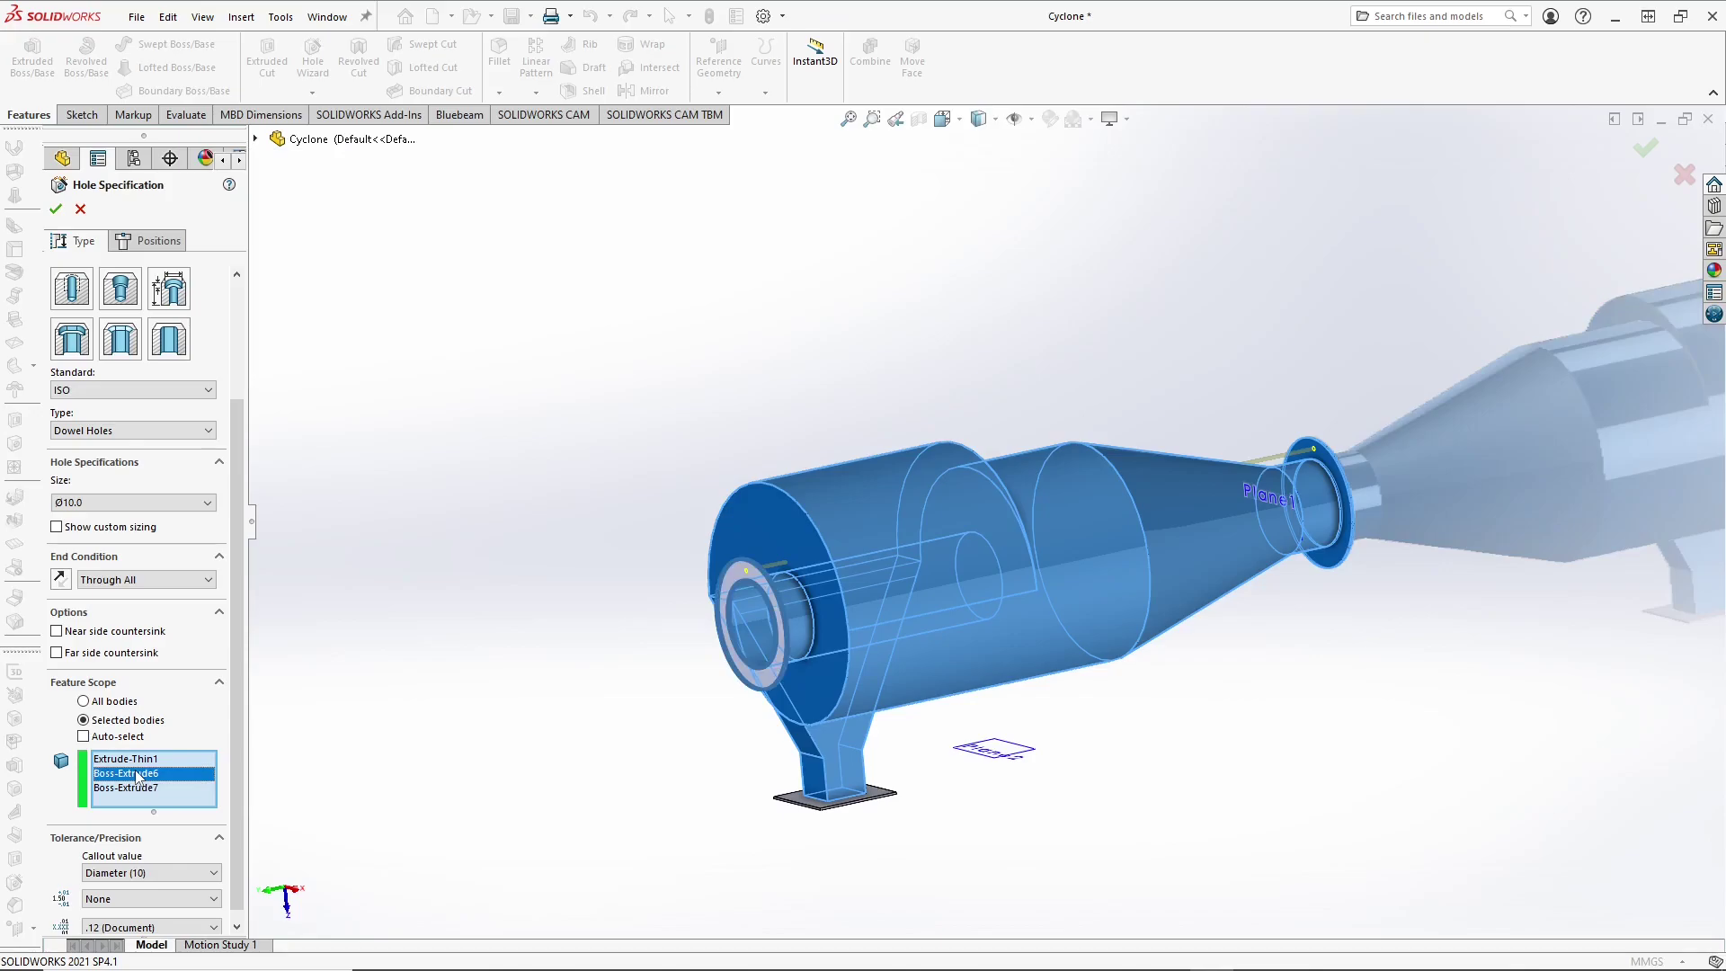
{"action": "left_click", "coordinate": [139, 789], "text": "ctrl"}
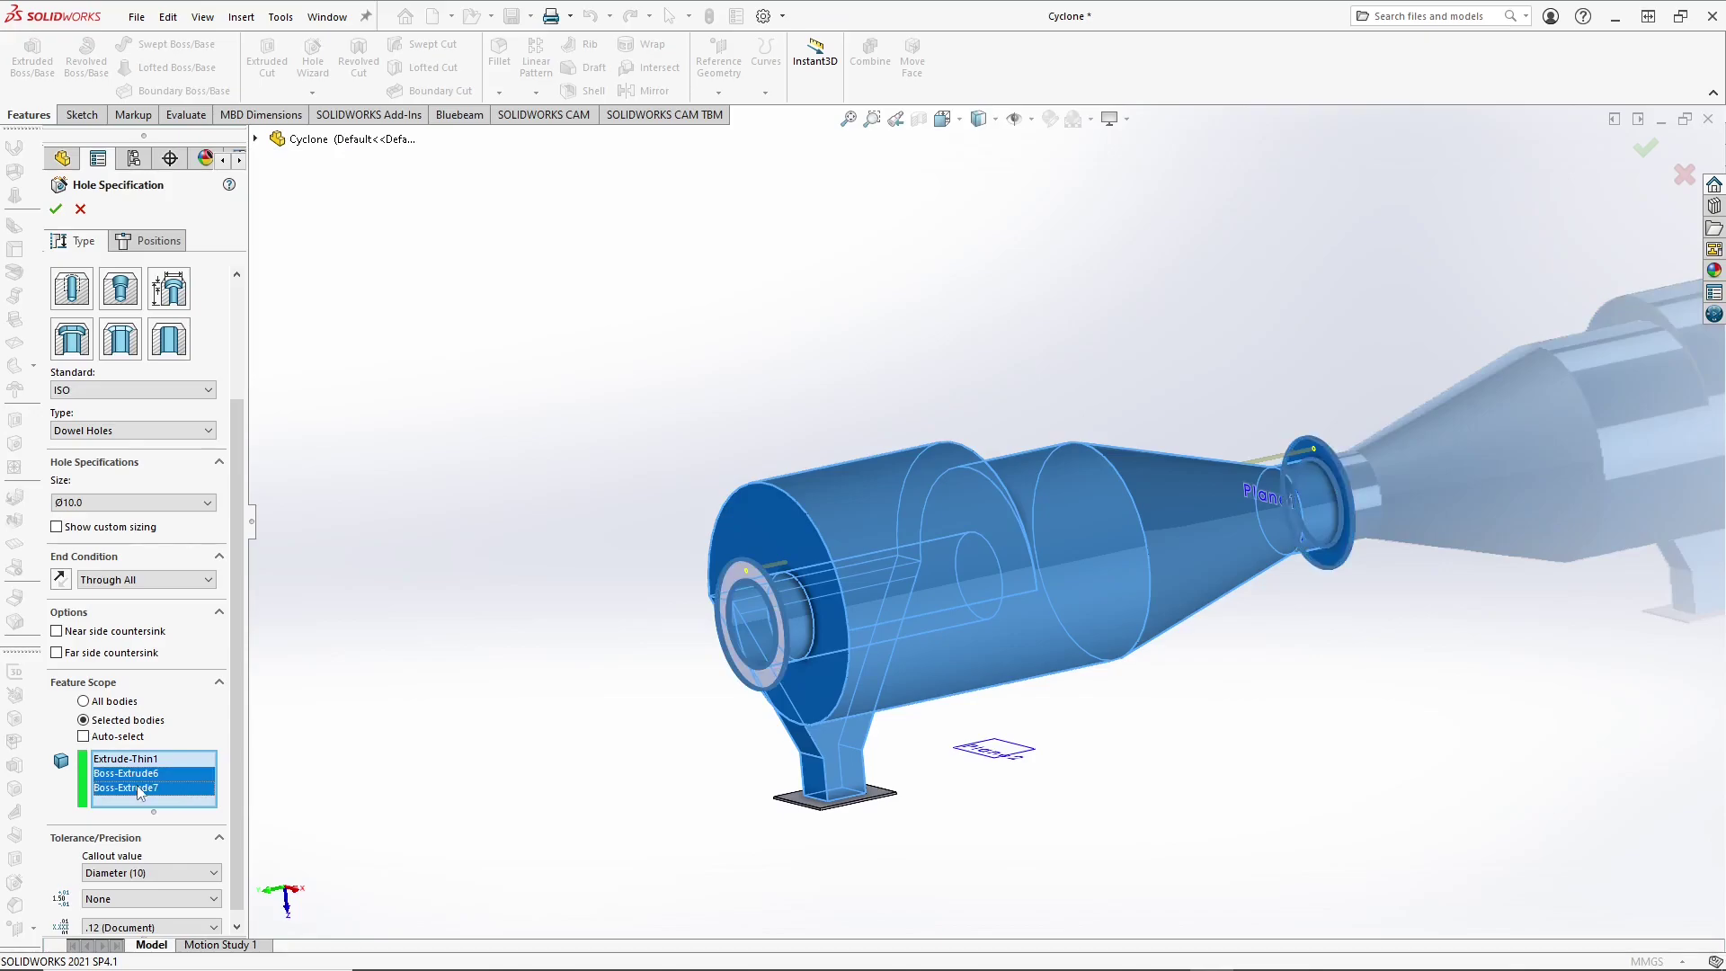
{"action": "left_click", "coordinate": [135, 760], "text": "ctrl"}
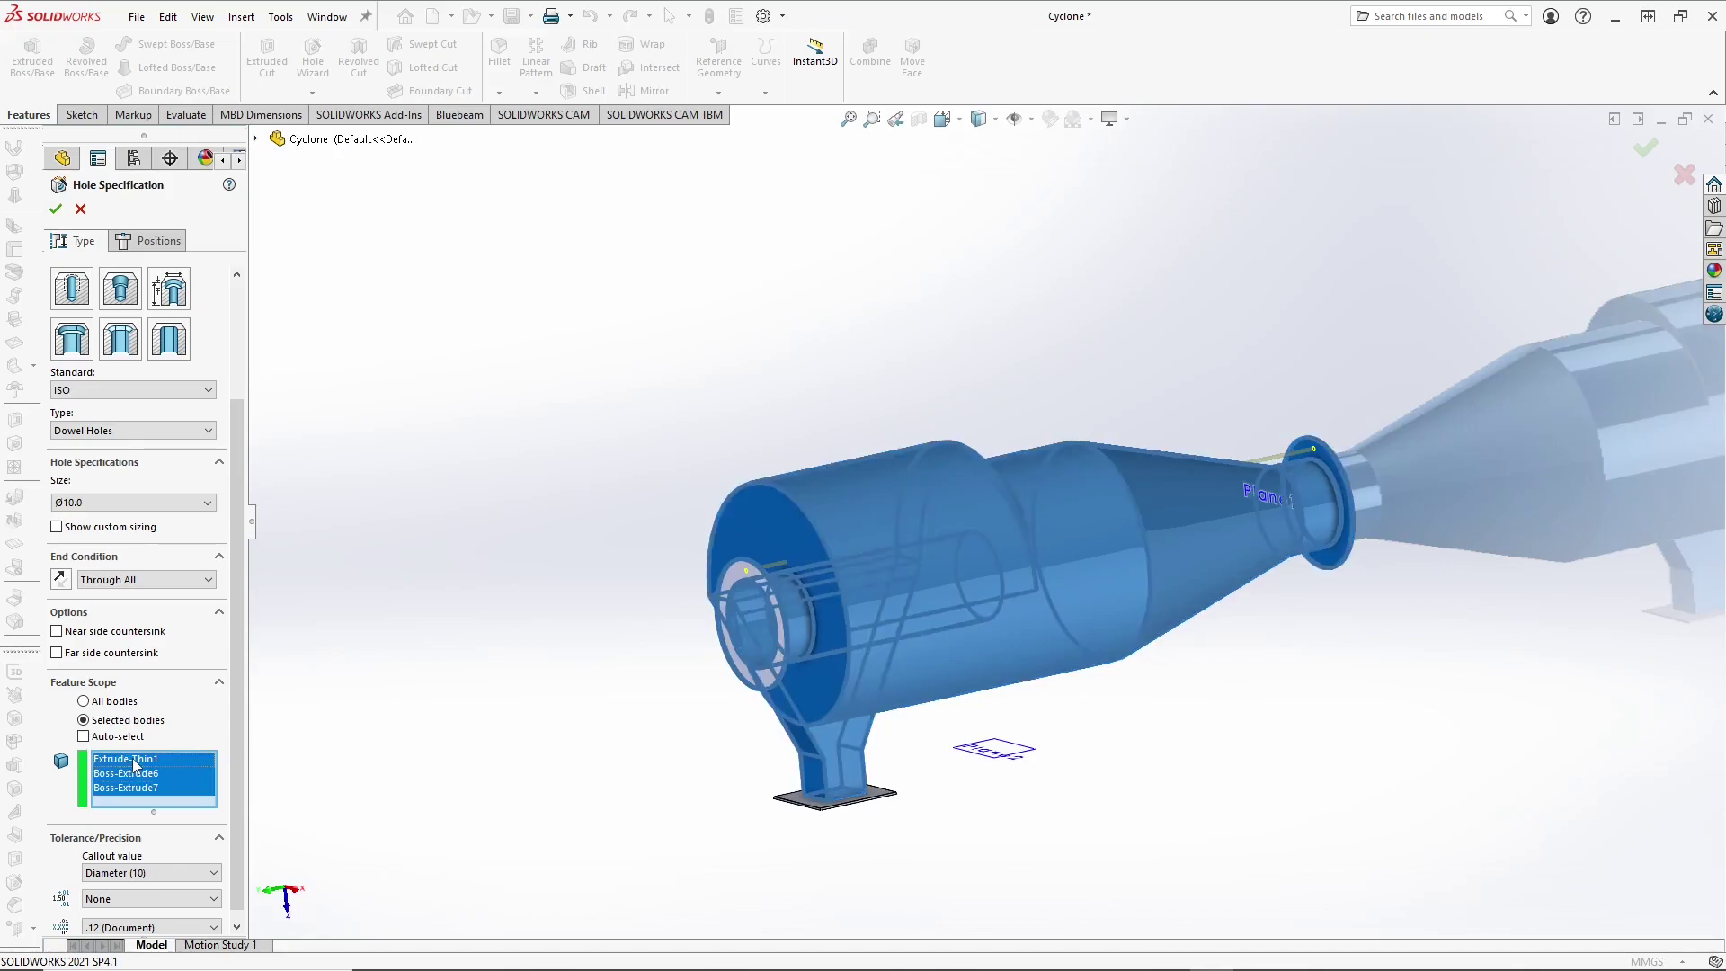
{"action": "right_click", "coordinate": [134, 762]}
{"action": "left_click", "coordinate": [171, 791]}
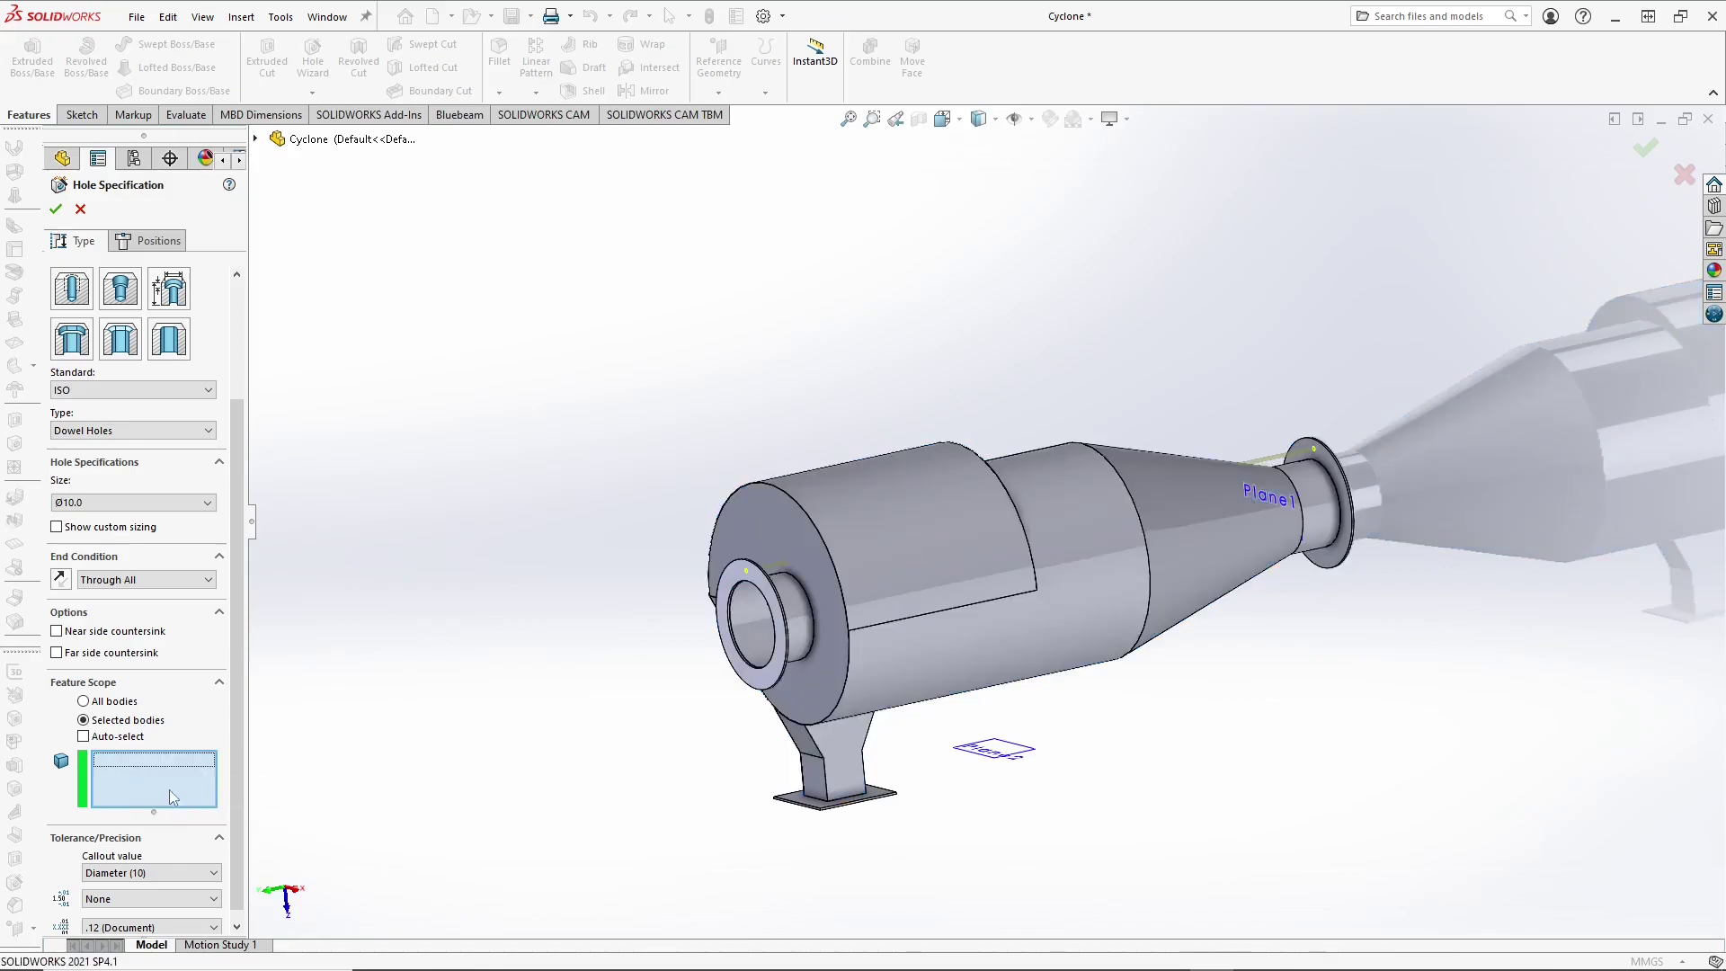
Step: Limit the hole's feature scope to the outlet tube flange and the flange at the cone's end, and apply the edit
{"action": "scroll", "coordinate": [771, 596], "scroll_direction": "down", "scroll_amount": 2}
{"action": "left_click", "coordinate": [771, 584]}
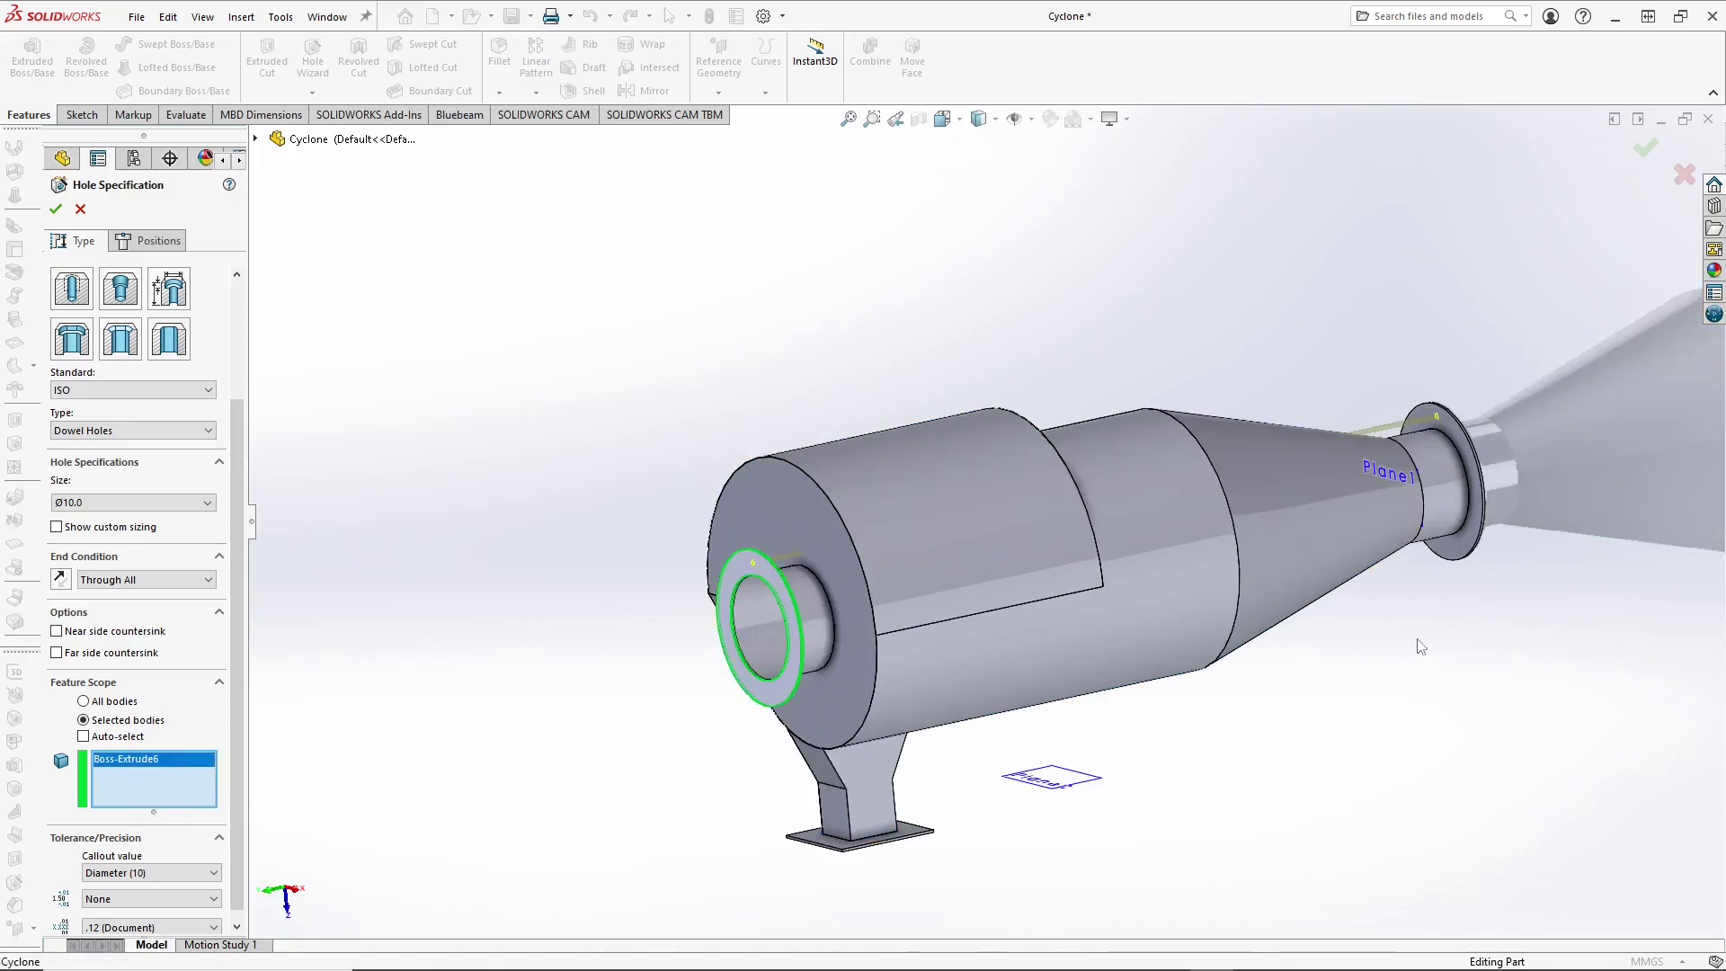
{"action": "scroll", "coordinate": [1447, 452], "scroll_direction": "down", "scroll_amount": 2}
{"action": "left_click", "coordinate": [1416, 452]}
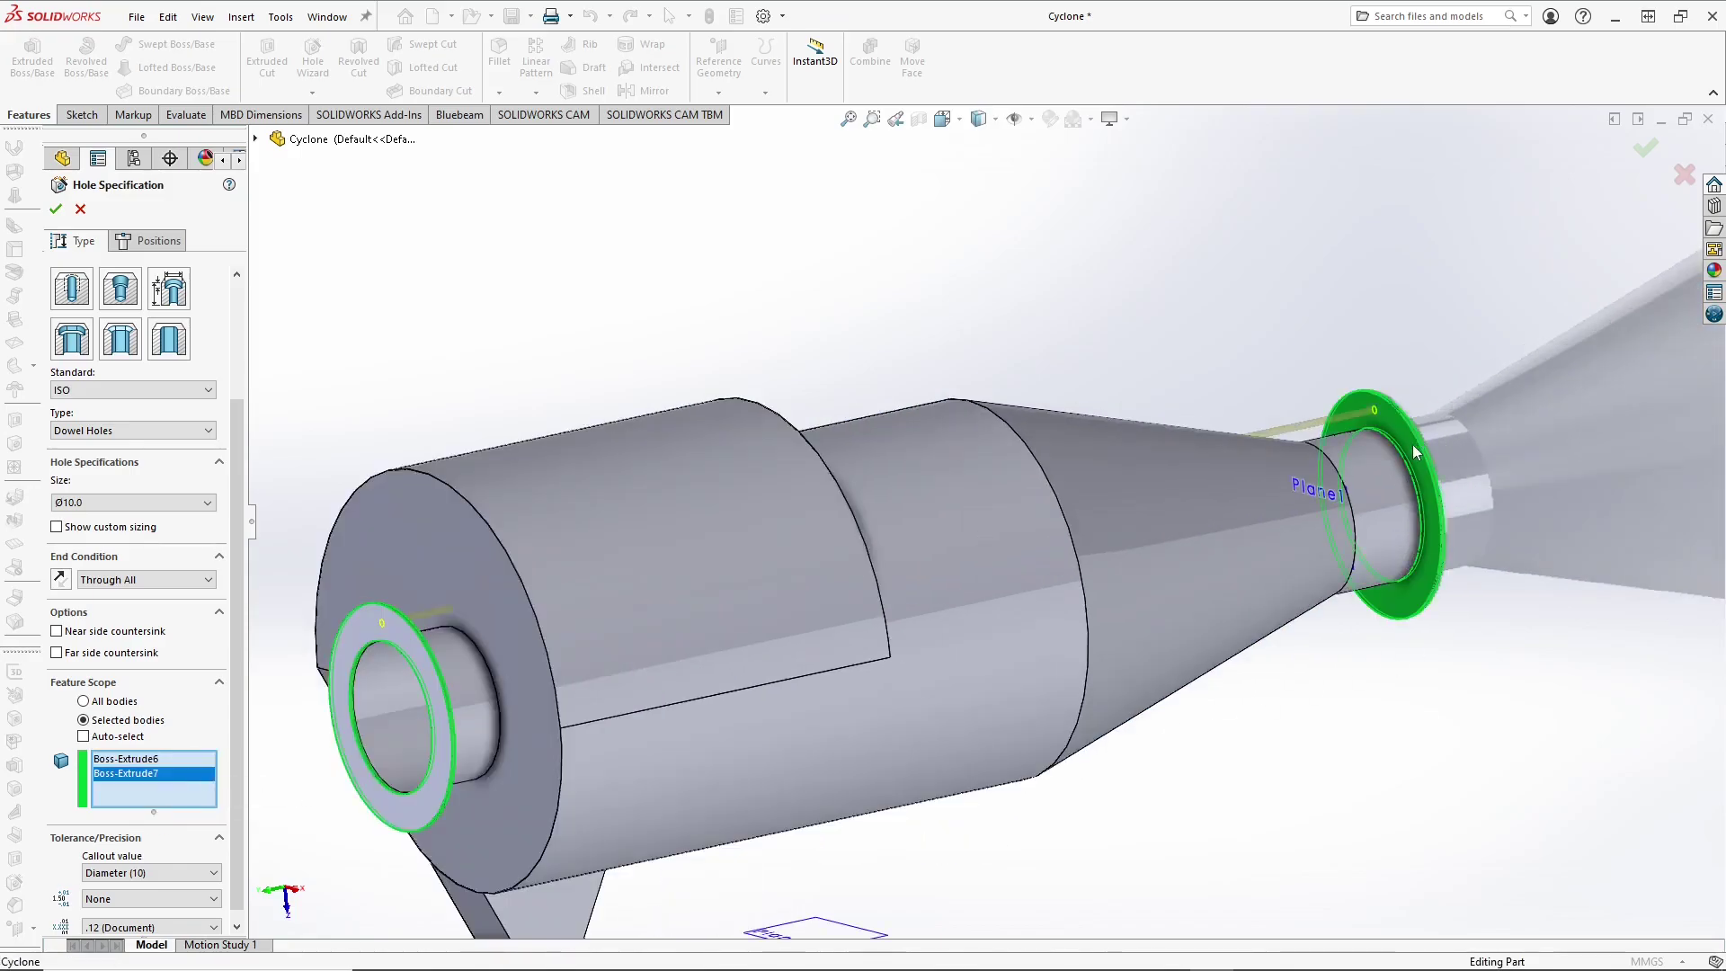
{"action": "left_click", "coordinate": [56, 208]}
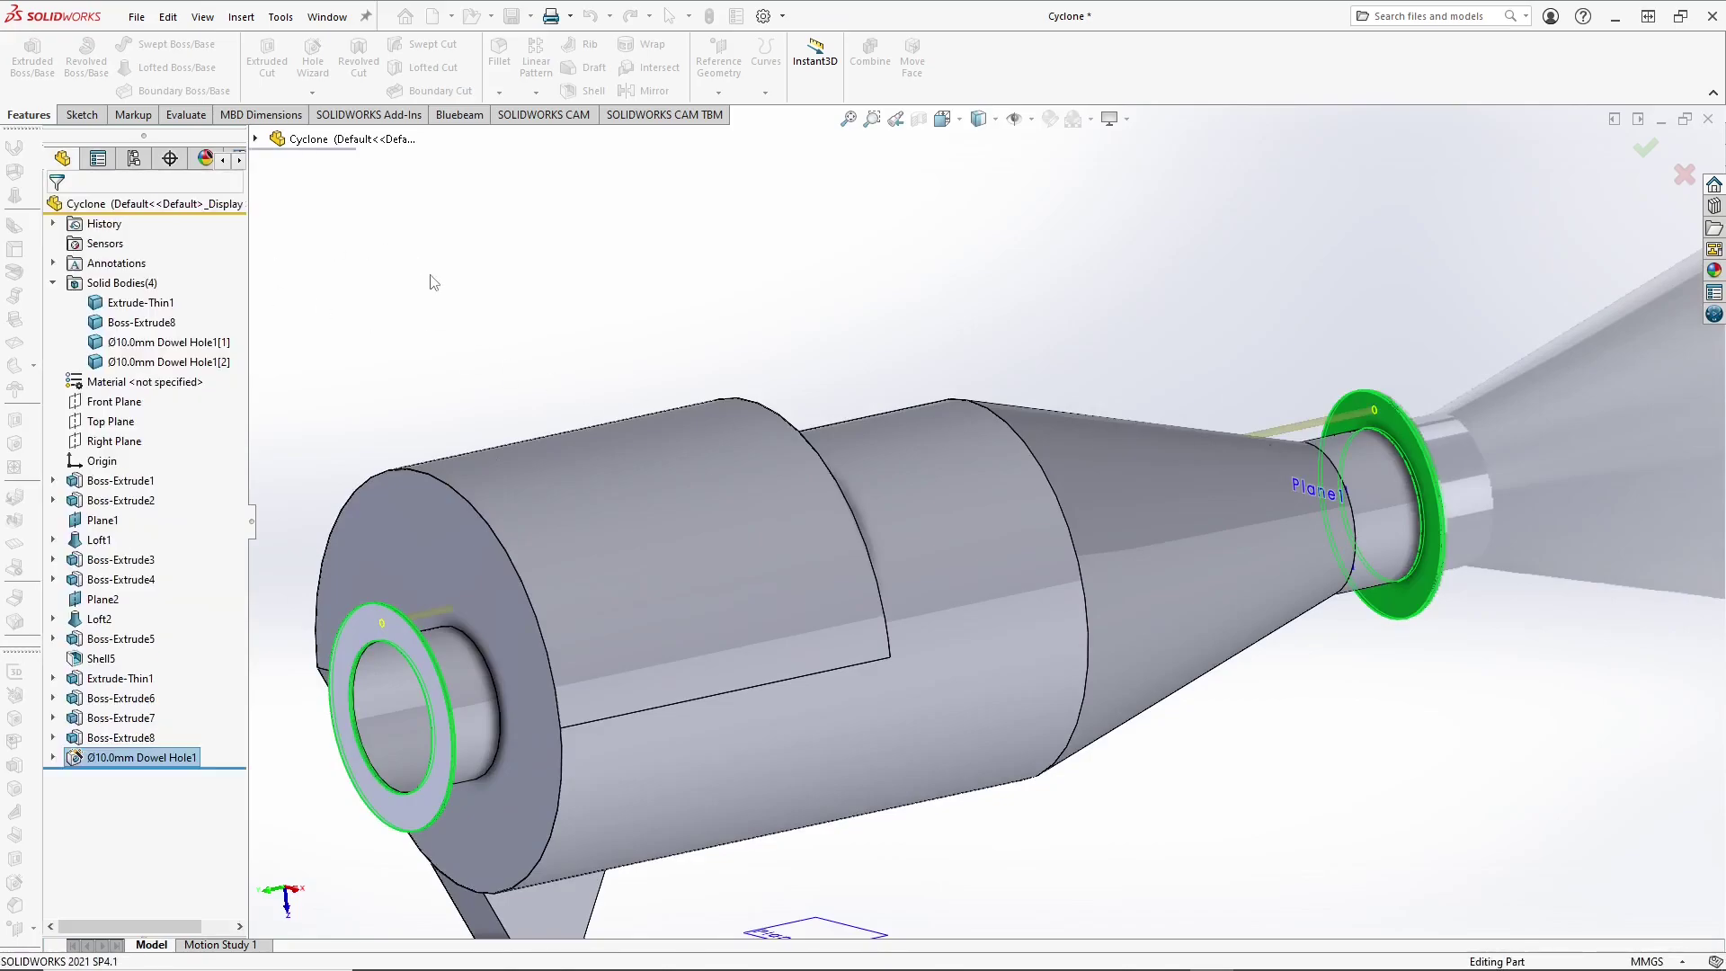
Step: Start a circular pattern with the Ø10.0 mm dowel hole as the feature to pattern
{"action": "scroll", "coordinate": [843, 514], "scroll_direction": "up", "scroll_amount": 3}
{"action": "middle_click_drag", "start_coordinate": [843, 514], "coordinate": [864, 651]}
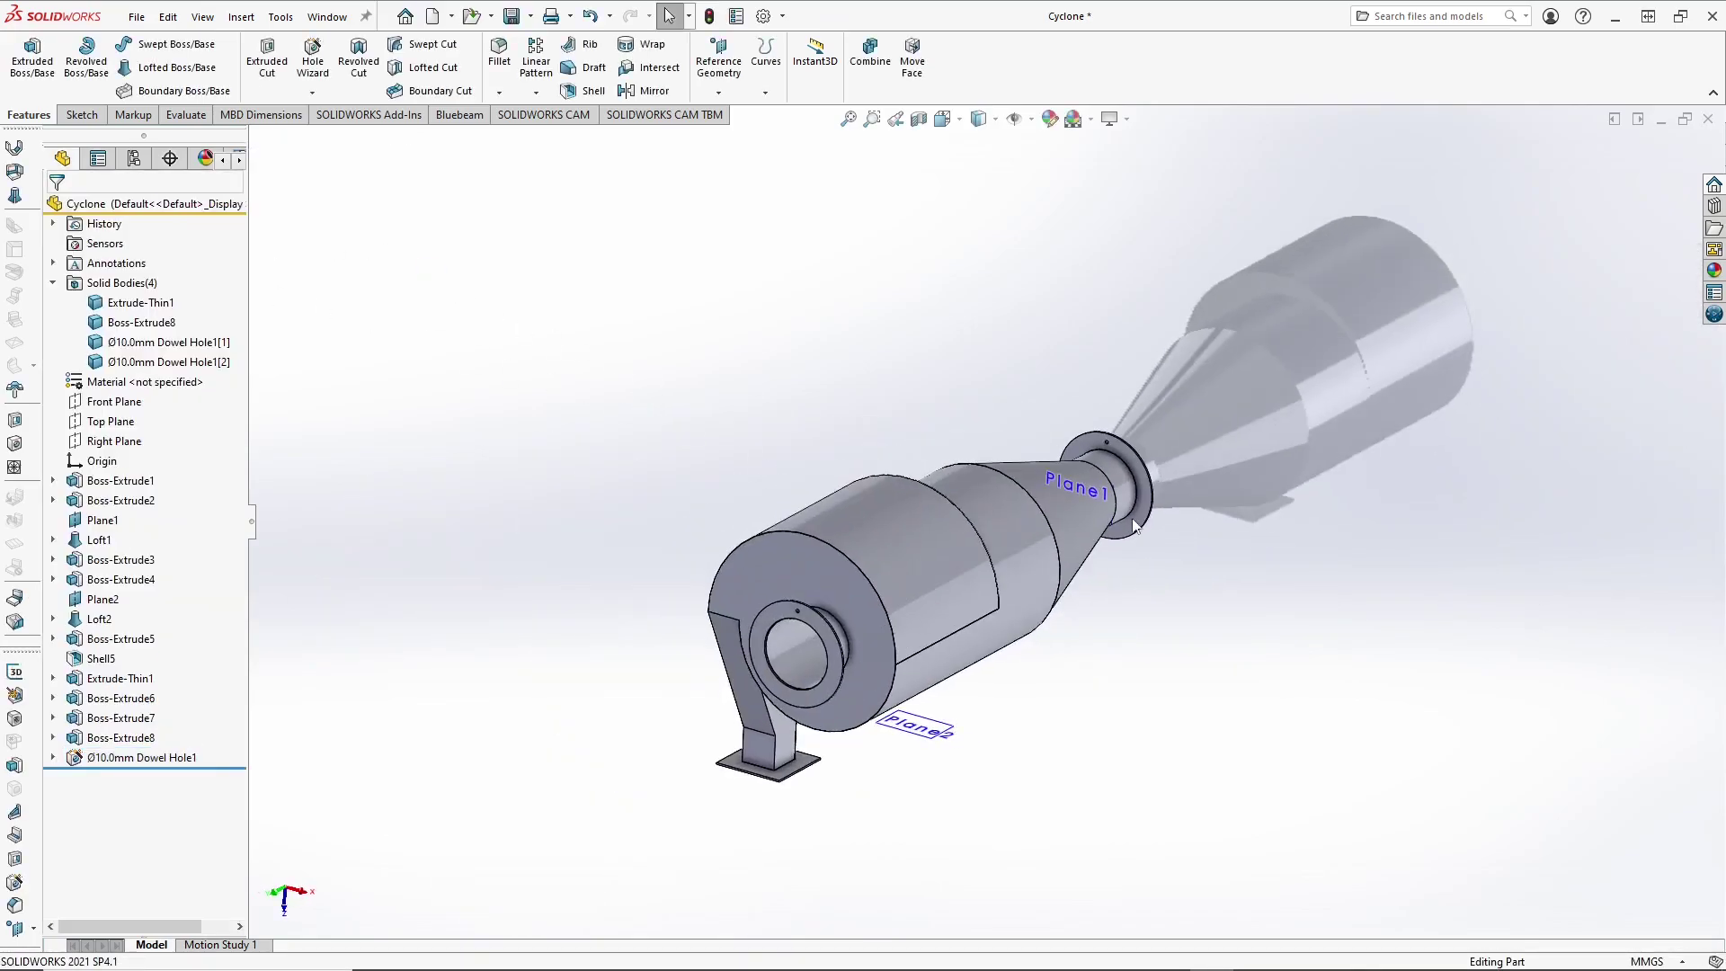
{"action": "scroll", "coordinate": [1134, 526], "scroll_direction": "down", "scroll_amount": 3}
{"action": "middle_click_drag", "start_coordinate": [1051, 486], "coordinate": [1076, 561]}
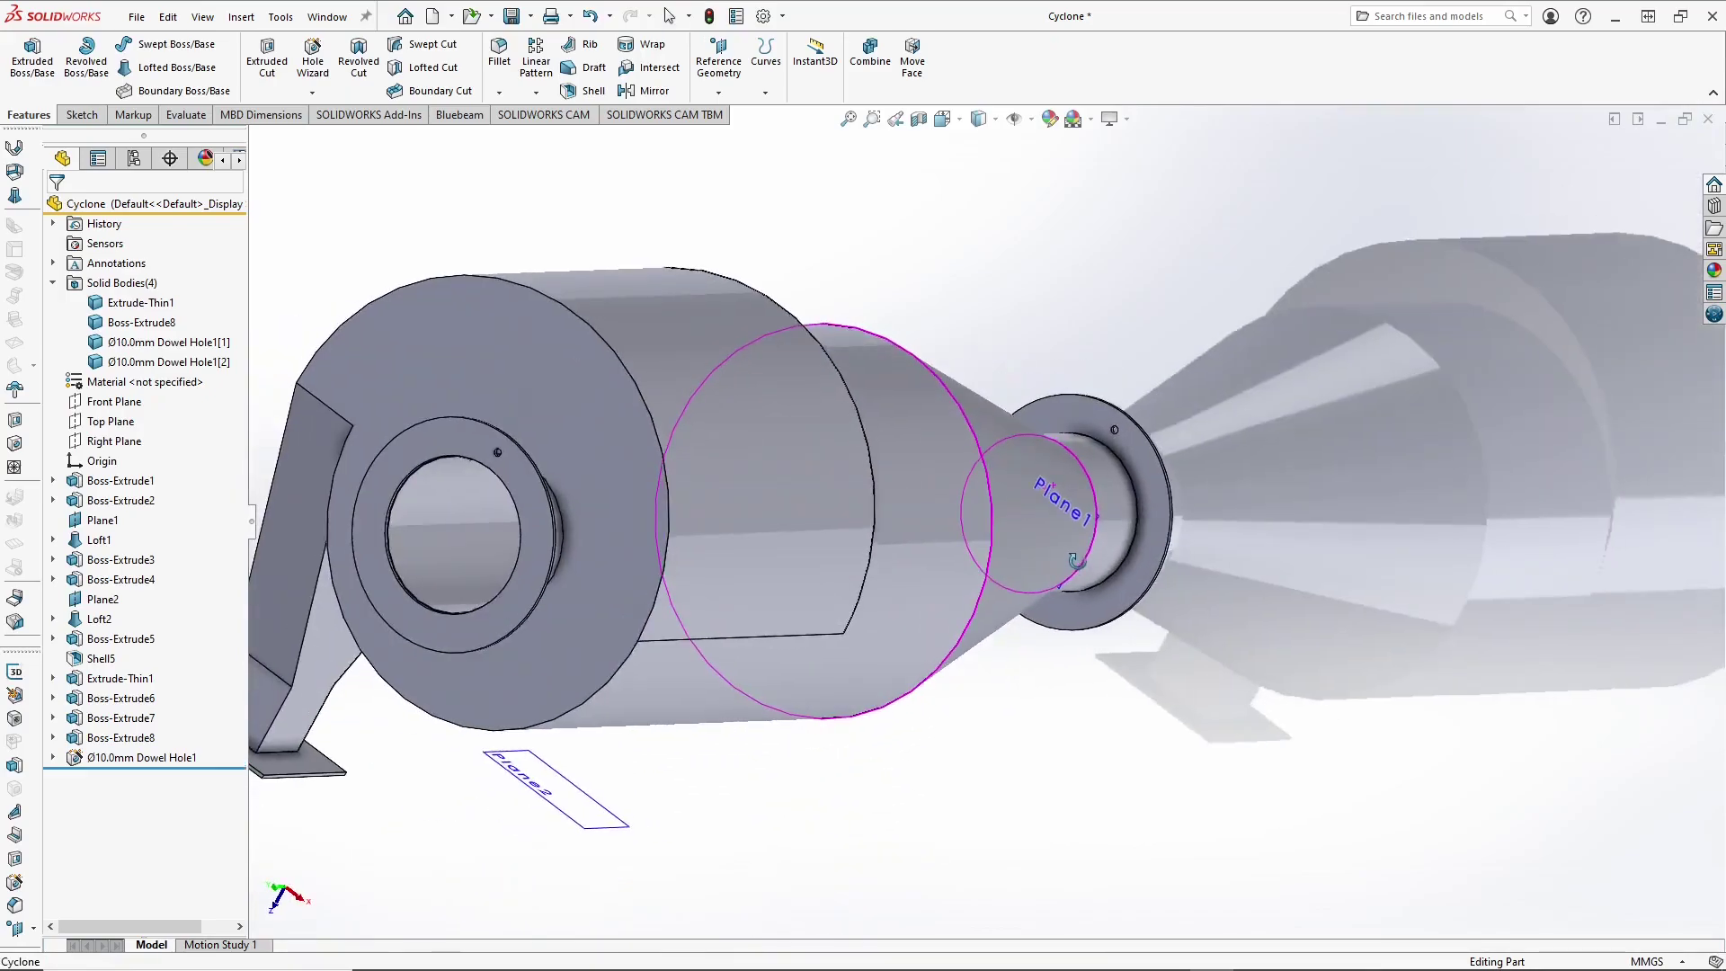
{"action": "scroll", "coordinate": [1070, 544], "scroll_direction": "up", "scroll_amount": 3}
{"action": "scroll", "coordinate": [696, 504], "scroll_direction": "down", "scroll_amount": 3}
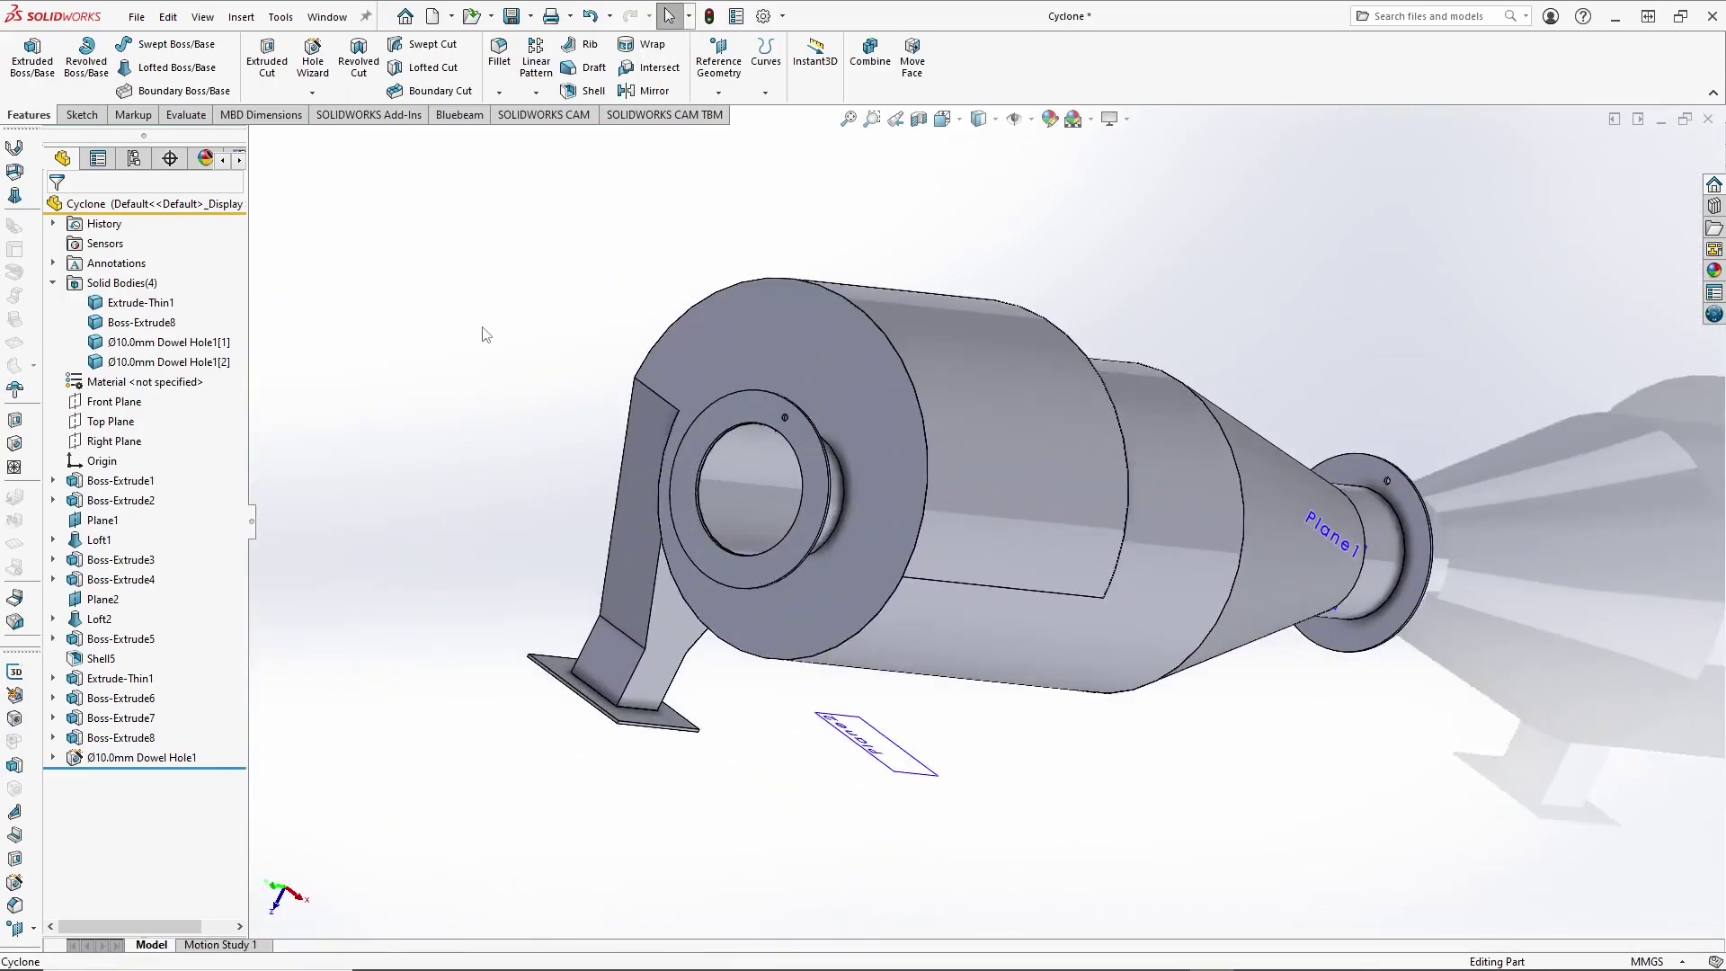
{"action": "left_click", "coordinate": [536, 93]}
{"action": "left_click", "coordinate": [558, 137]}
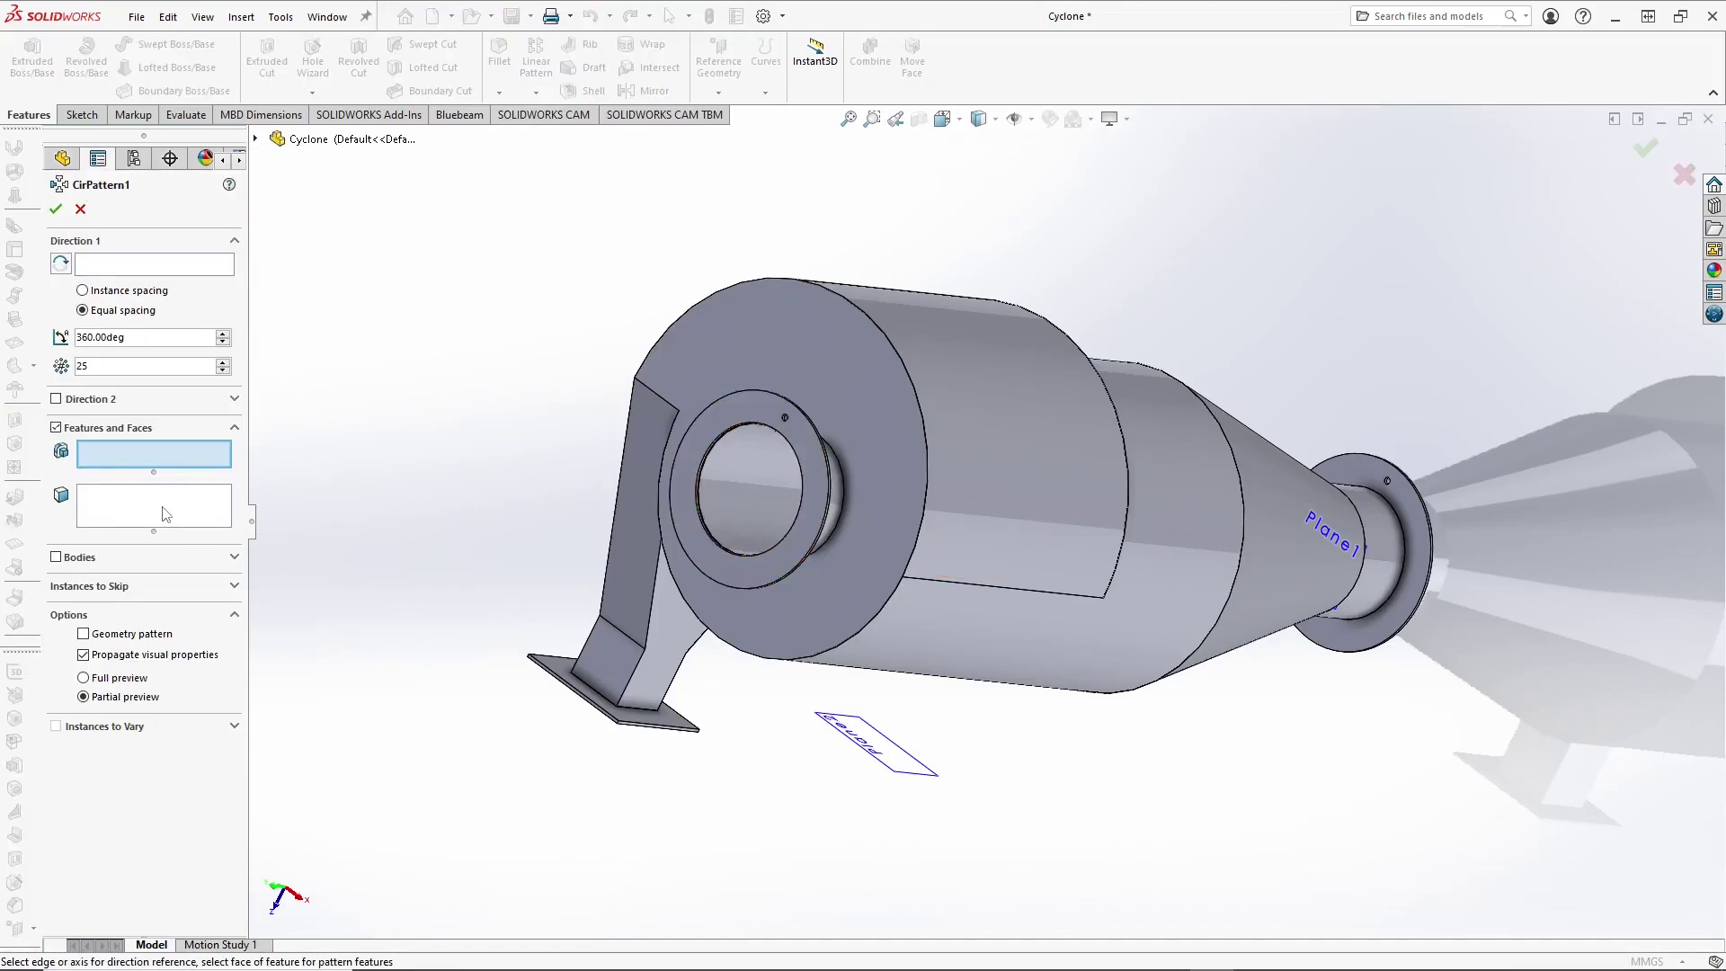
{"action": "scroll", "coordinate": [809, 436], "scroll_direction": "down", "scroll_amount": 6}
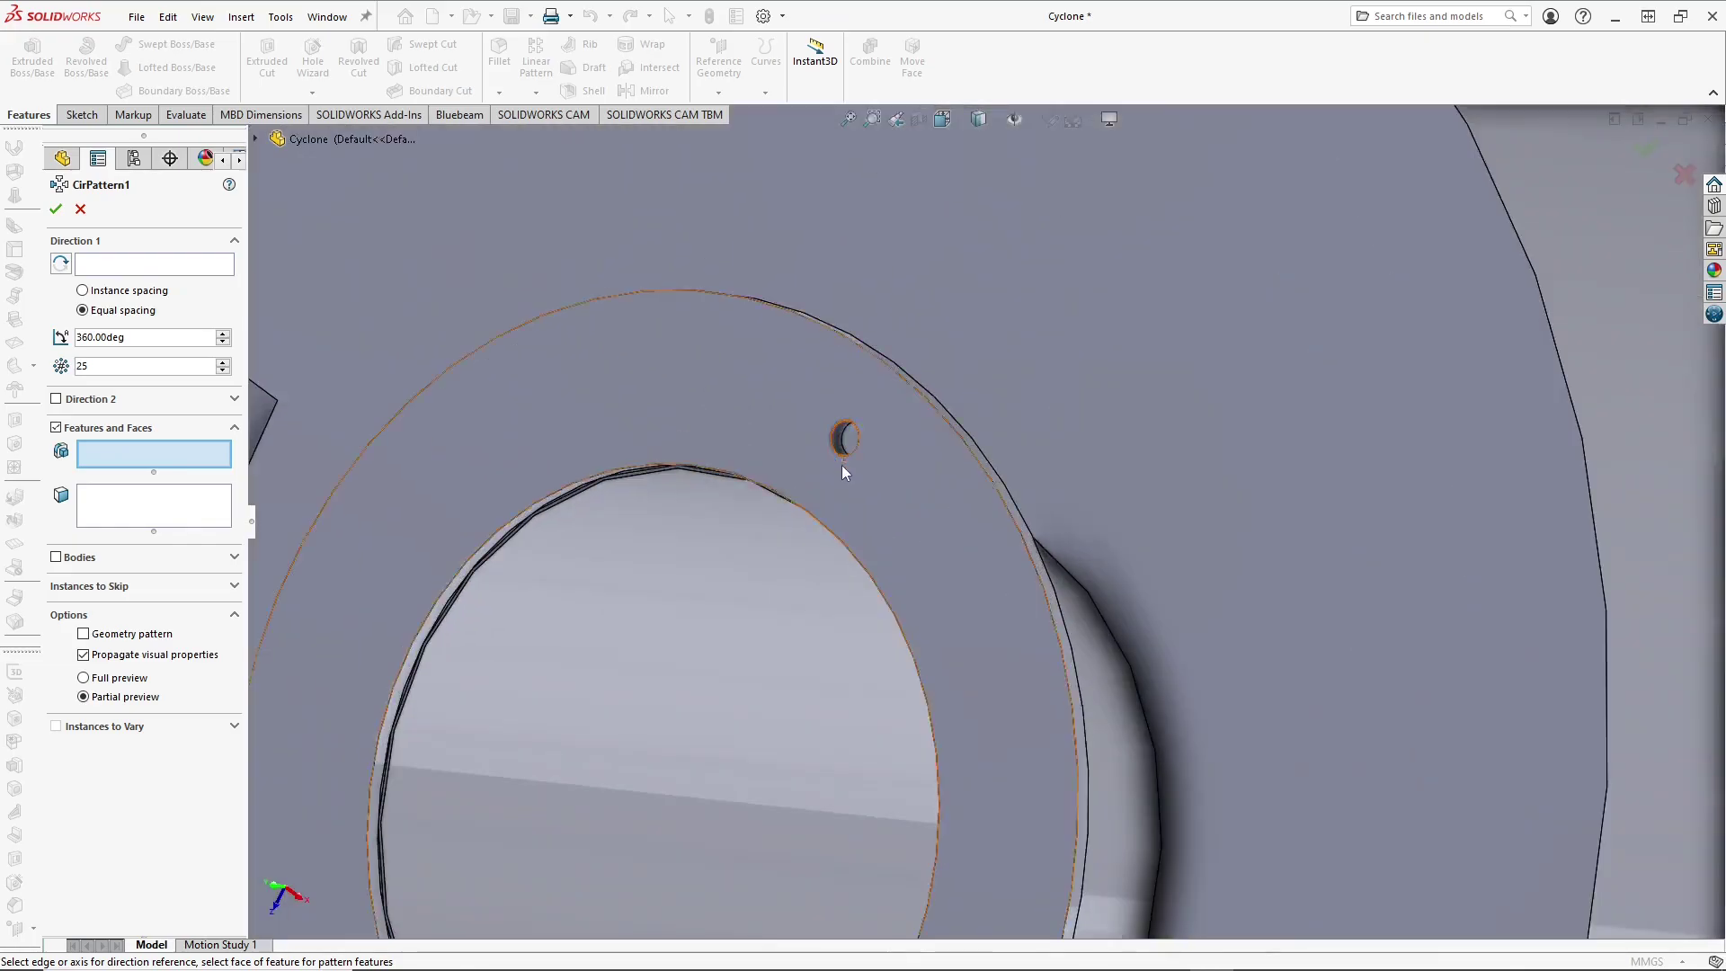
{"action": "left_click", "coordinate": [892, 396]}
{"action": "scroll", "coordinate": [931, 554], "scroll_direction": "up", "scroll_amount": 10}
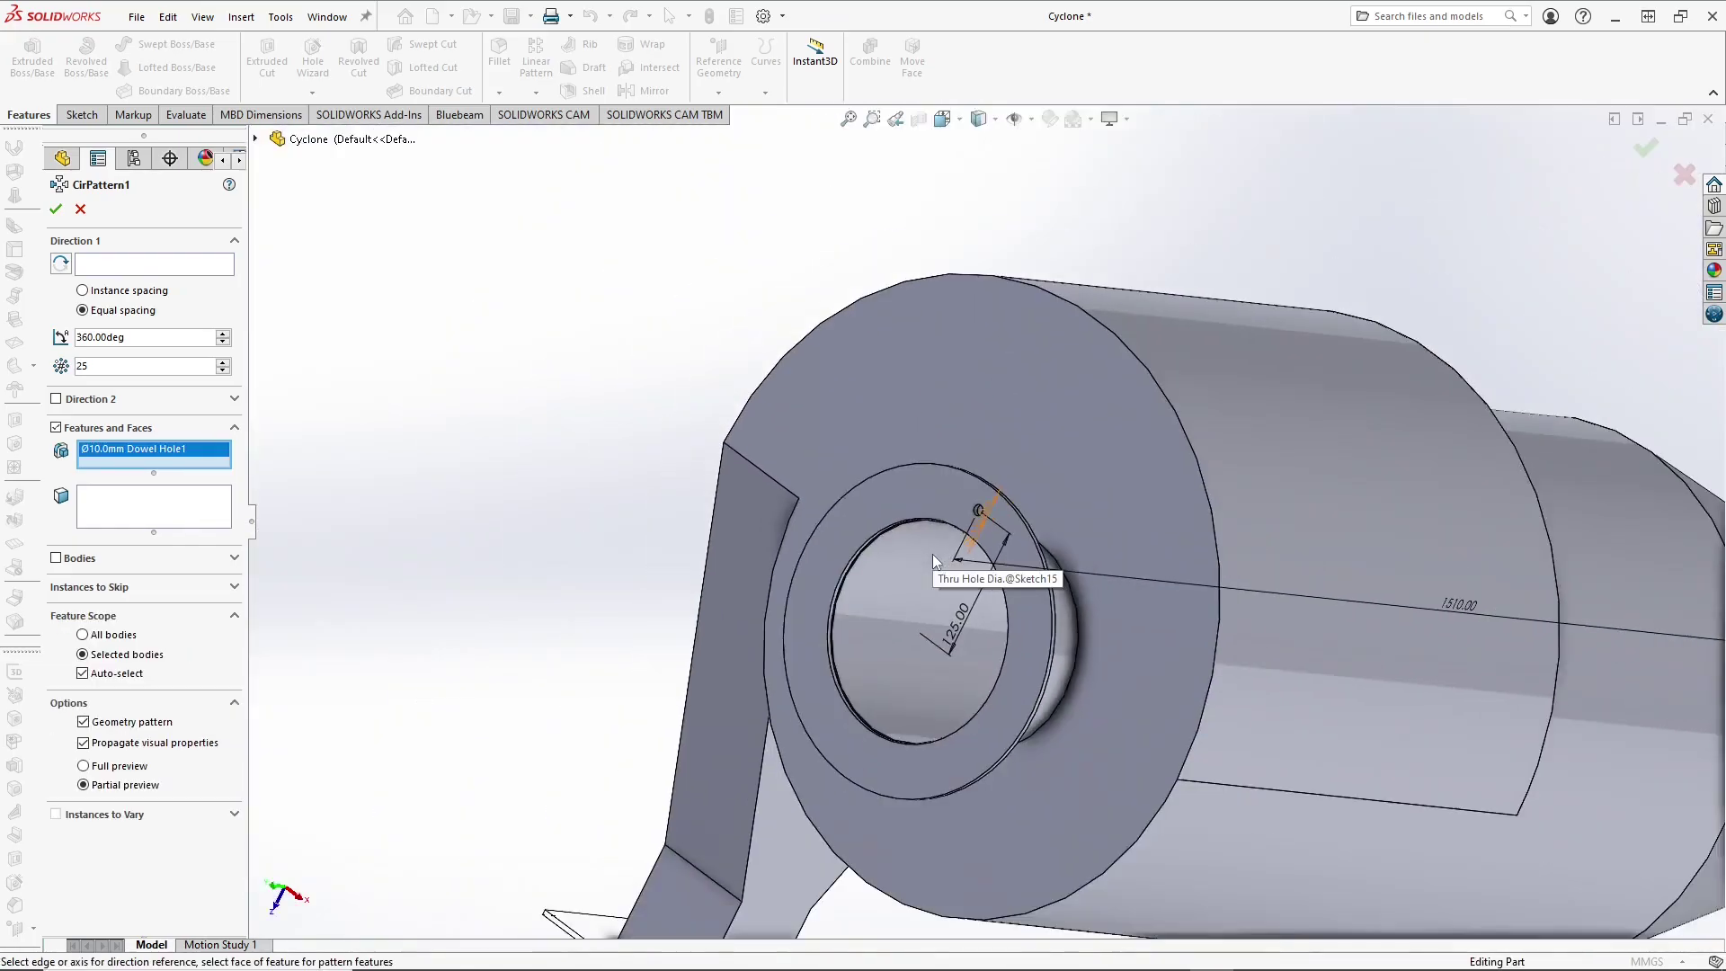
Step: Pattern the hole around the outlet tube's cylindrical face with 20 equally spaced instances over 360 degrees
{"action": "left_click", "coordinate": [120, 265]}
{"action": "scroll", "coordinate": [899, 656], "scroll_direction": "down", "scroll_amount": 5}
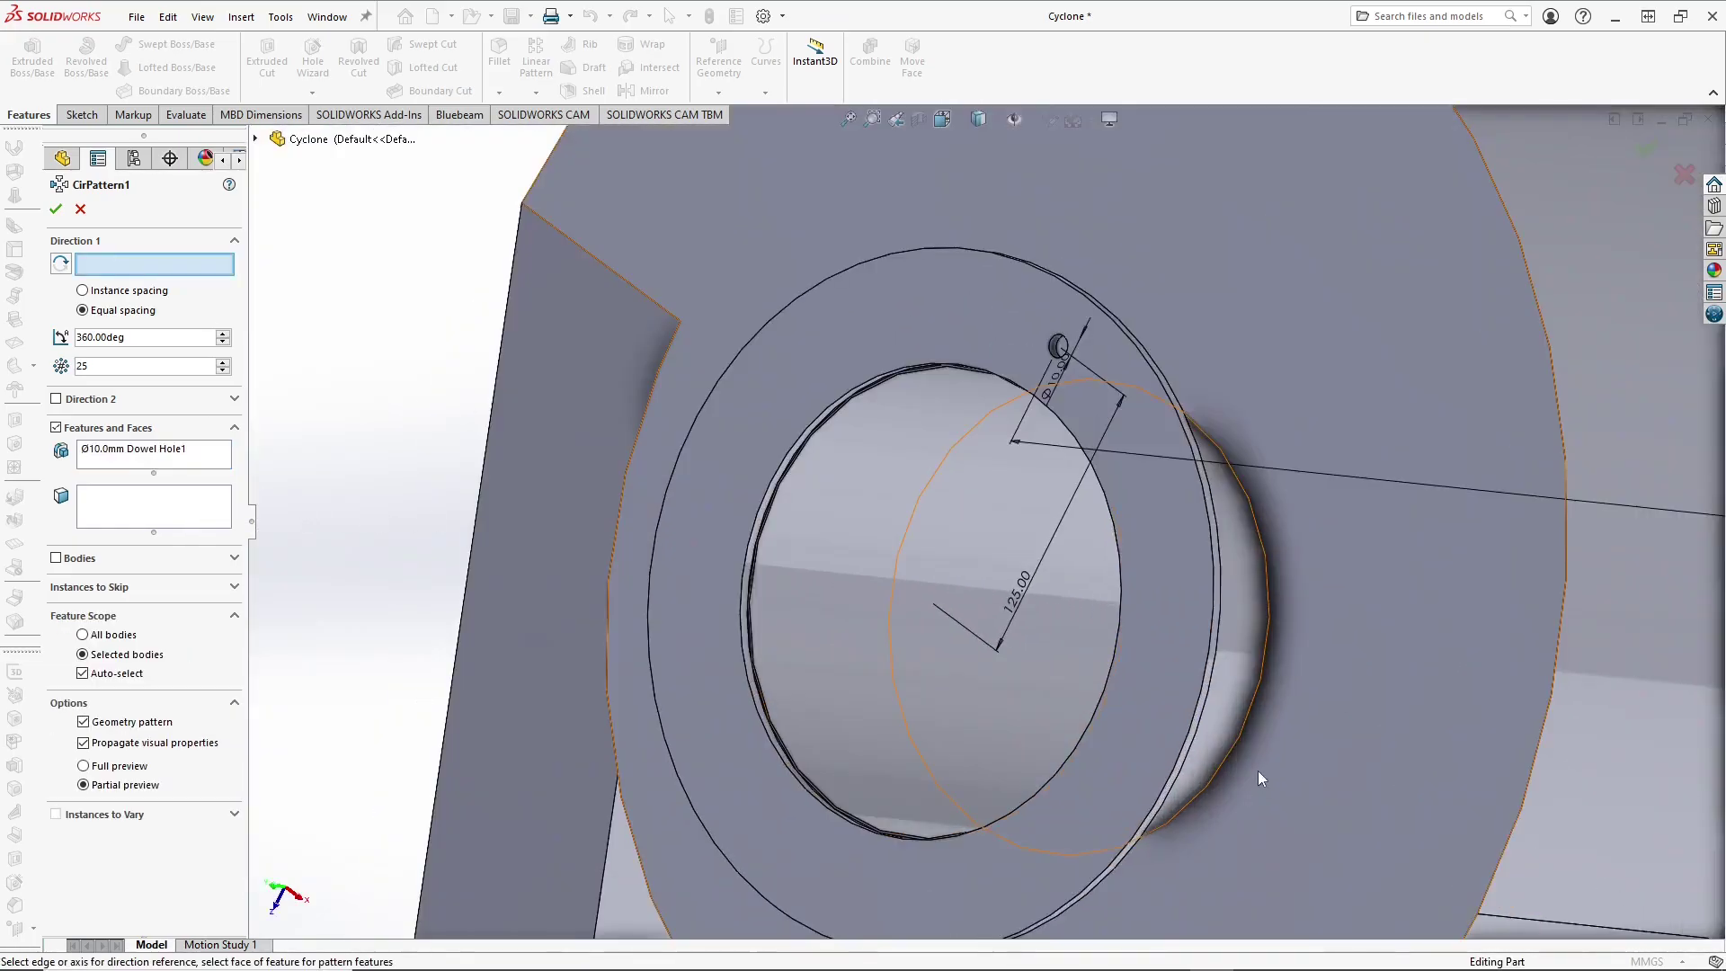
{"action": "middle_click_drag", "start_coordinate": [1198, 572], "coordinate": [1280, 589]}
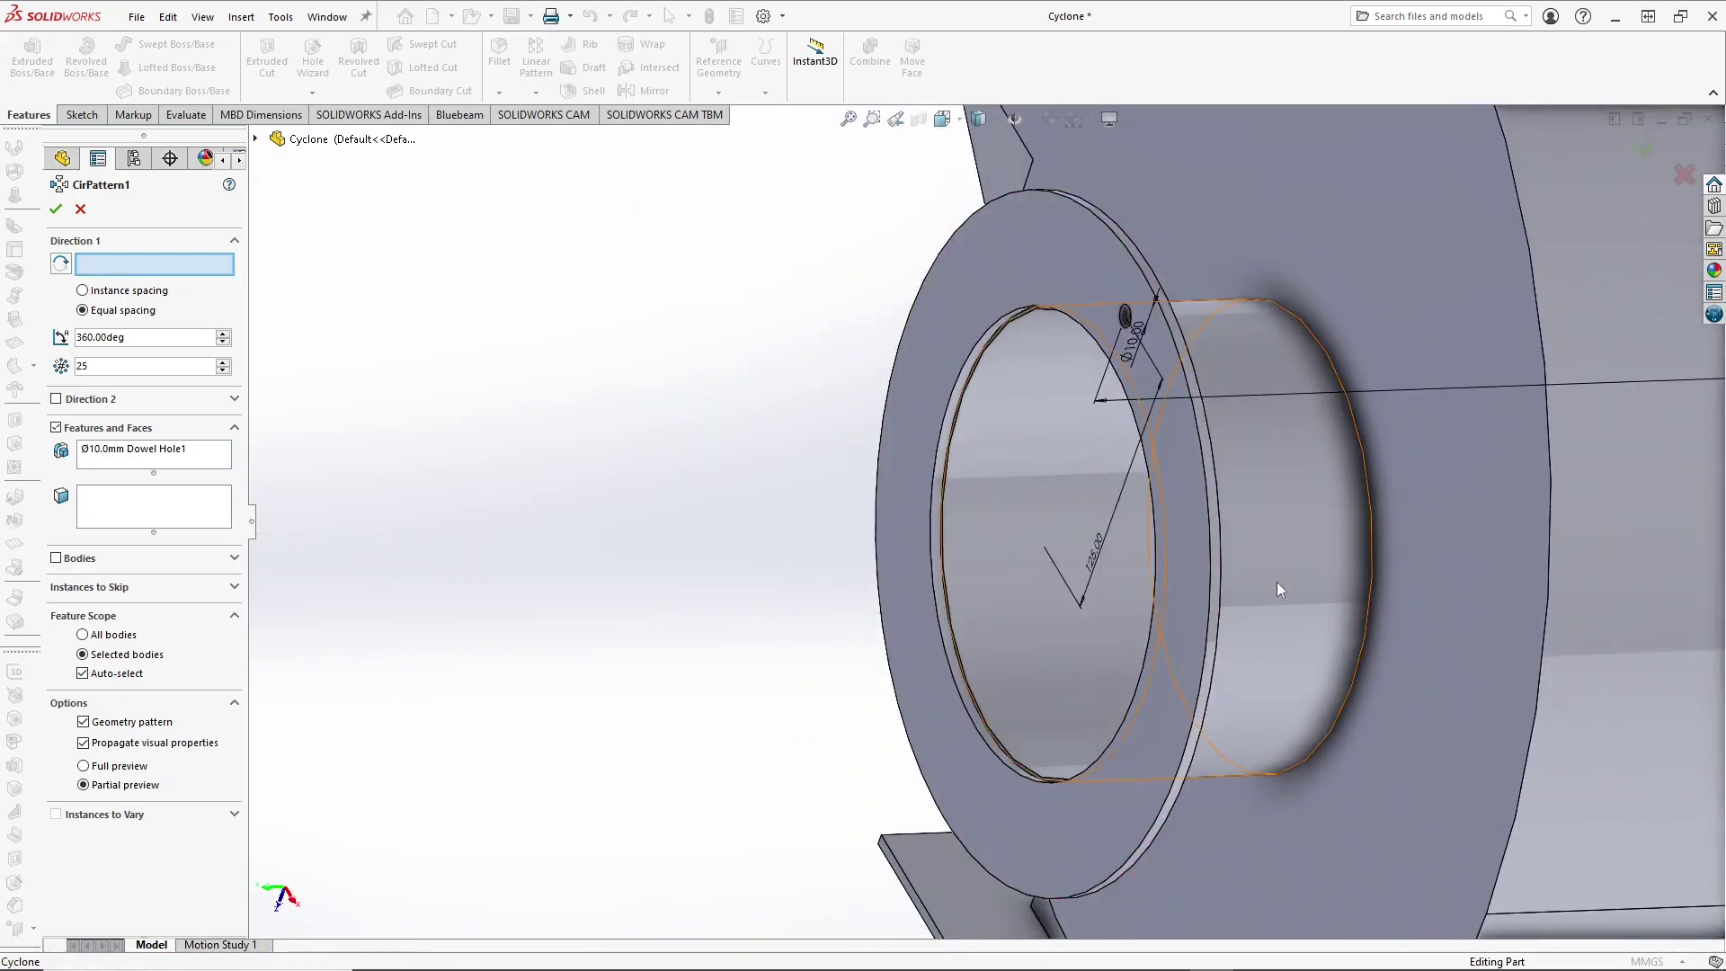
{"action": "left_click", "coordinate": [1282, 573]}
{"action": "scroll", "coordinate": [1231, 515], "scroll_direction": "up", "scroll_amount": 3}
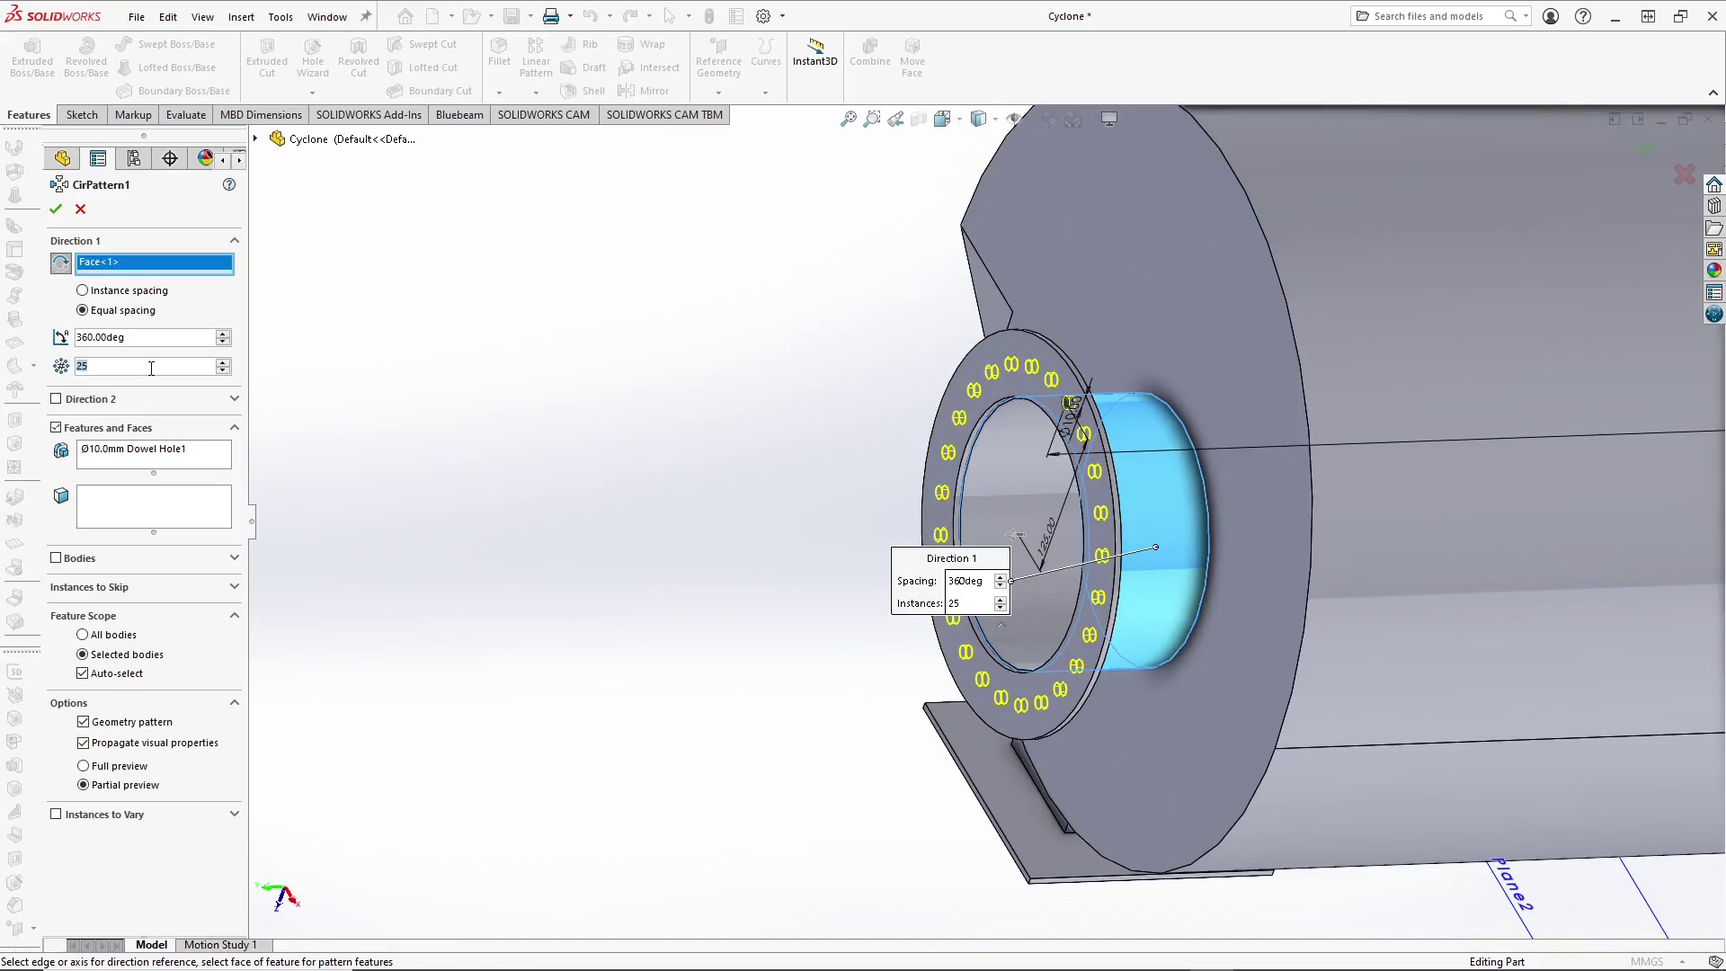
{"action": "type", "text": "20"}
{"action": "key", "text": "Return"}
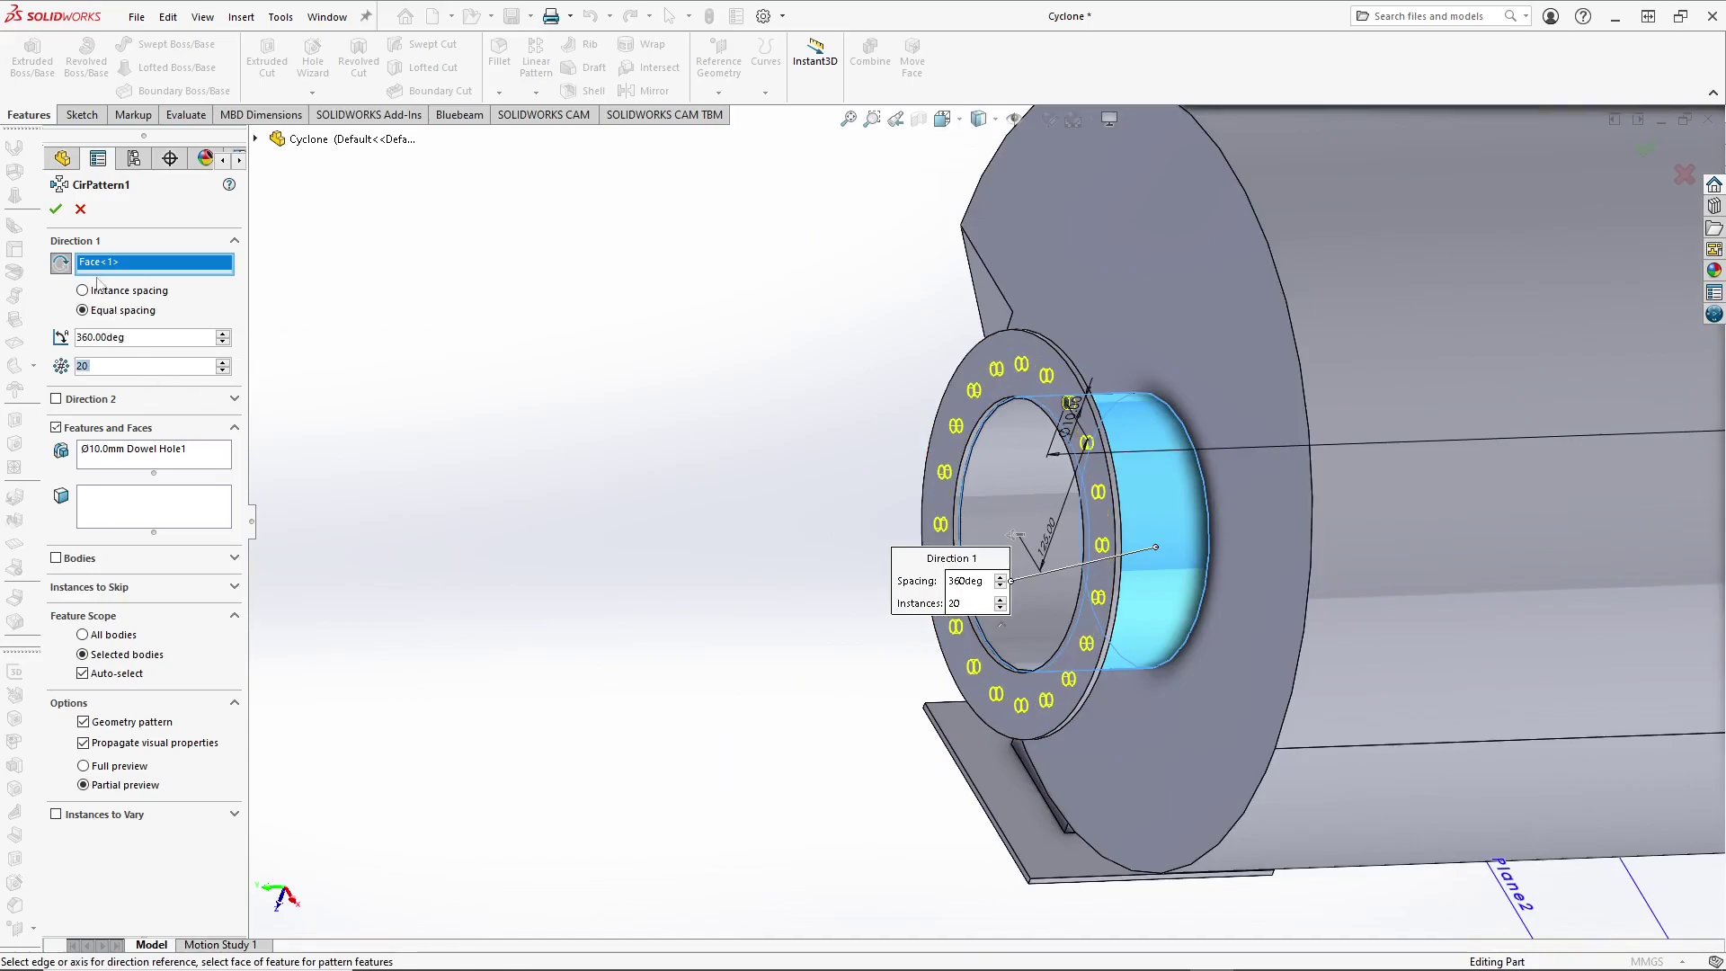
{"action": "left_click", "coordinate": [56, 208]}
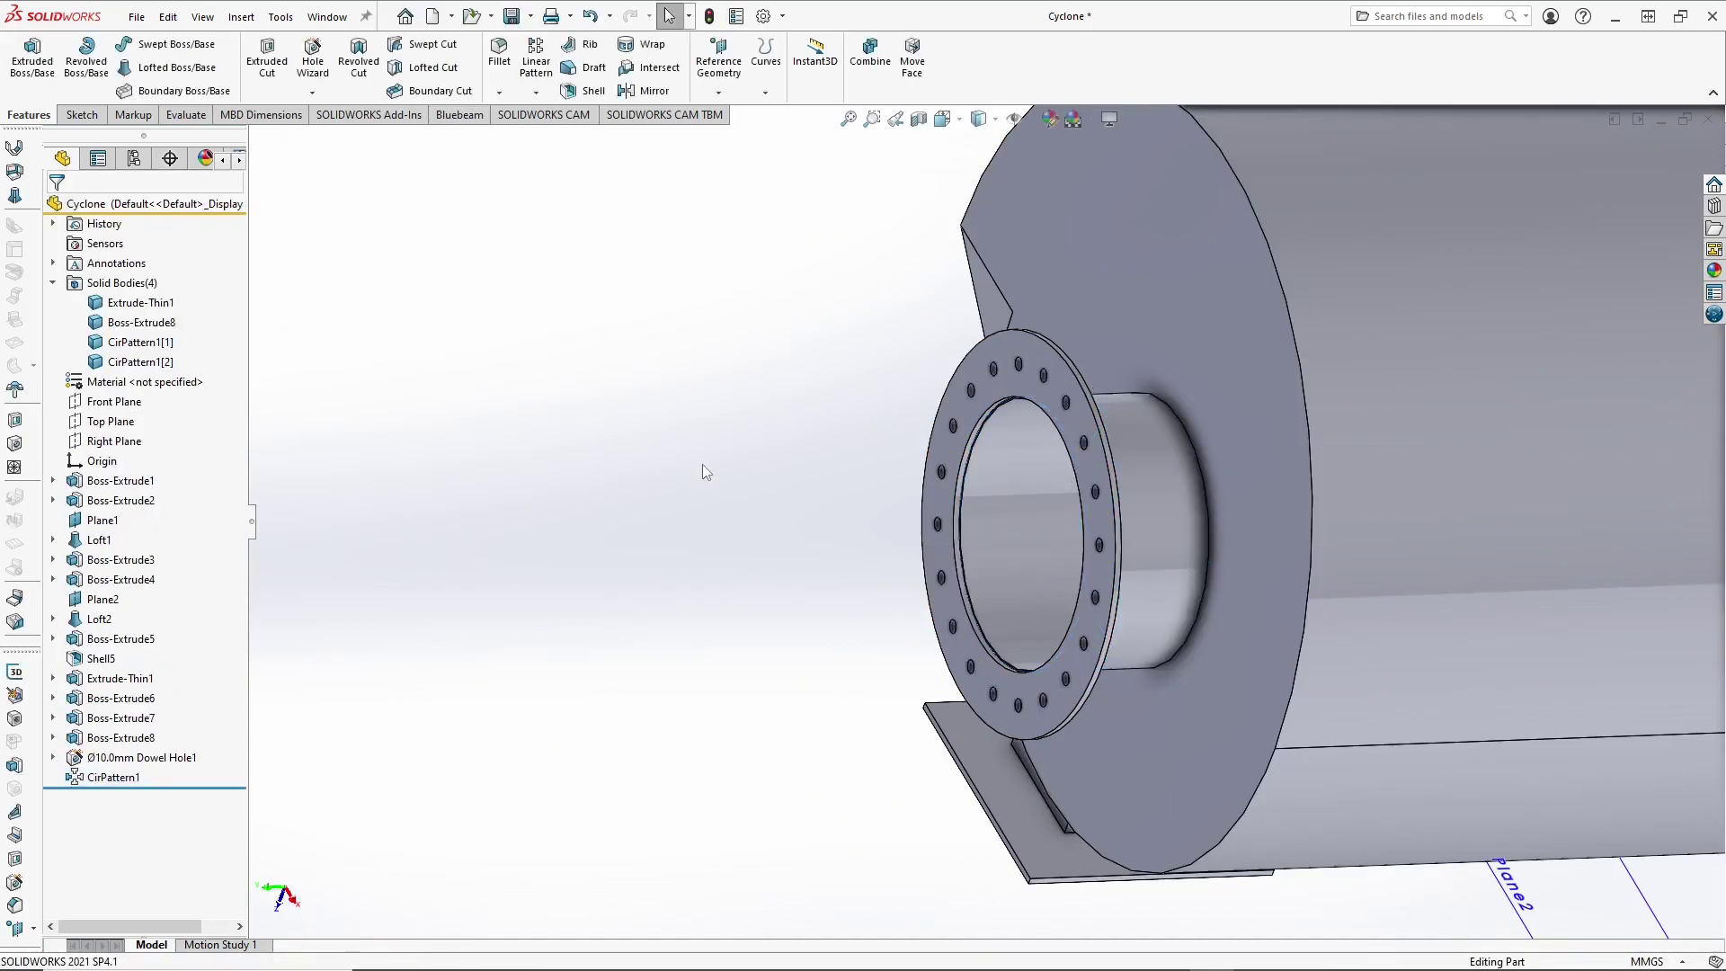
Step: Start a Ø10.0 through-all ISO dowel hole on the inlet duct's square flange and place its point near the upper-left corner, viewed face-on
{"action": "scroll", "coordinate": [725, 511], "scroll_direction": "up", "scroll_amount": 5}
{"action": "middle_click_drag", "start_coordinate": [725, 510], "coordinate": [1130, 417]}
{"action": "scroll", "coordinate": [1079, 511], "scroll_direction": "down", "scroll_amount": 8}
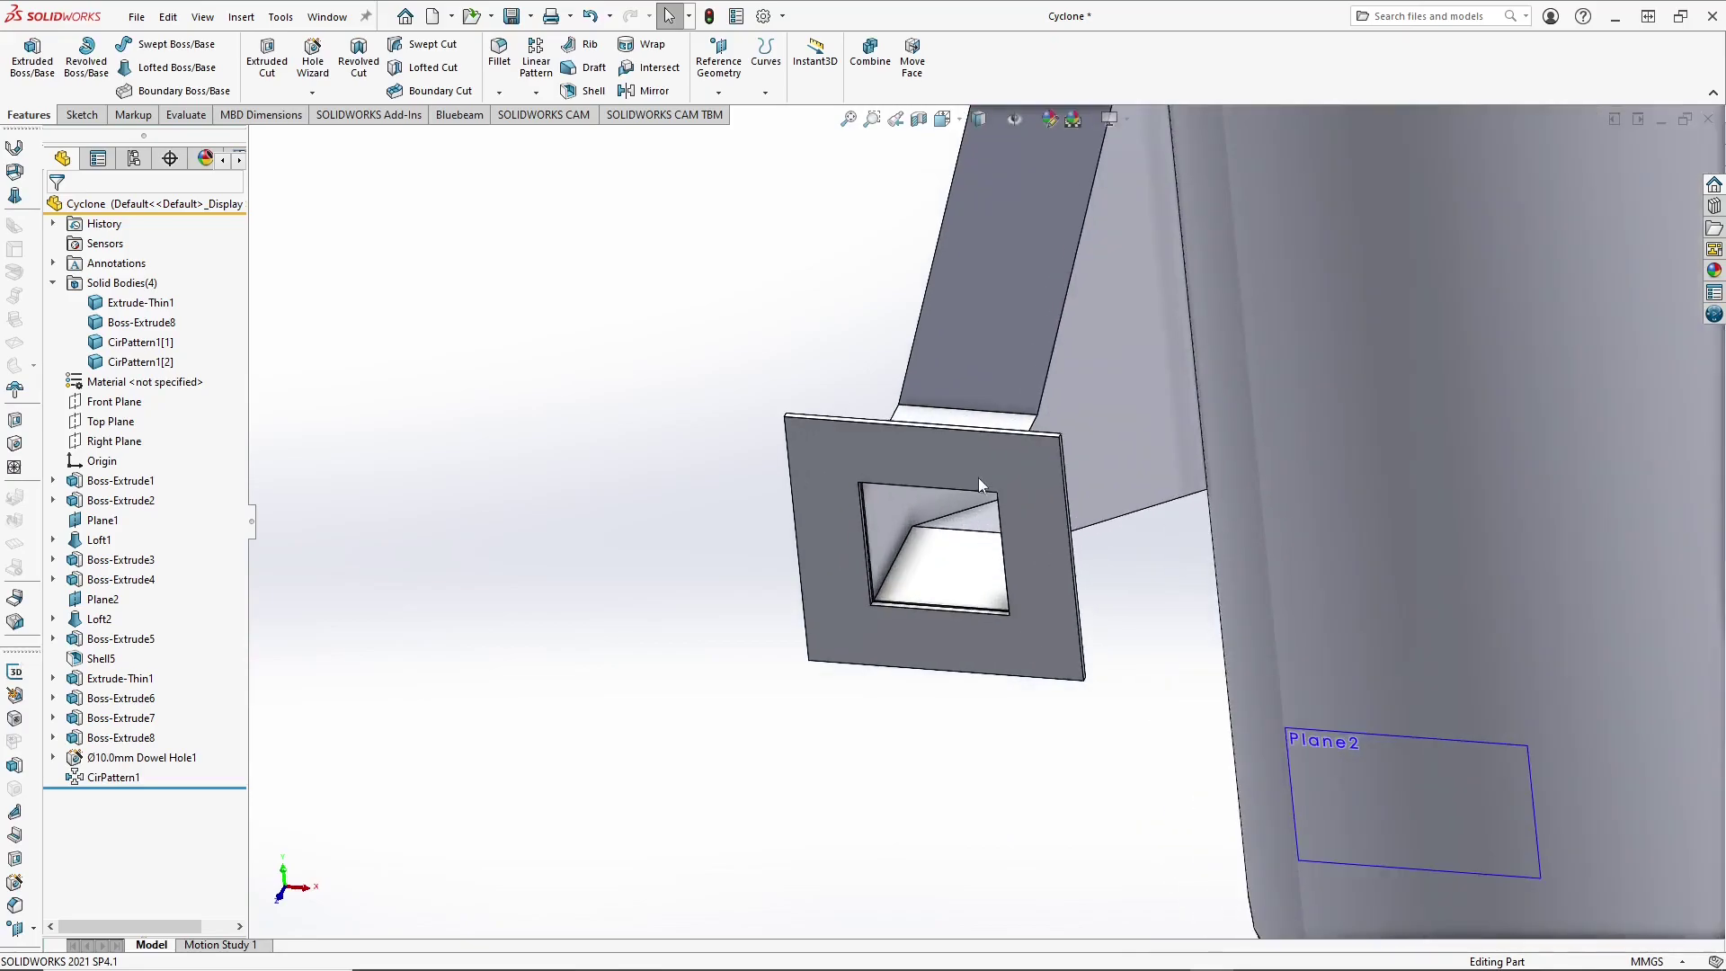
{"action": "left_click", "coordinate": [971, 466]}
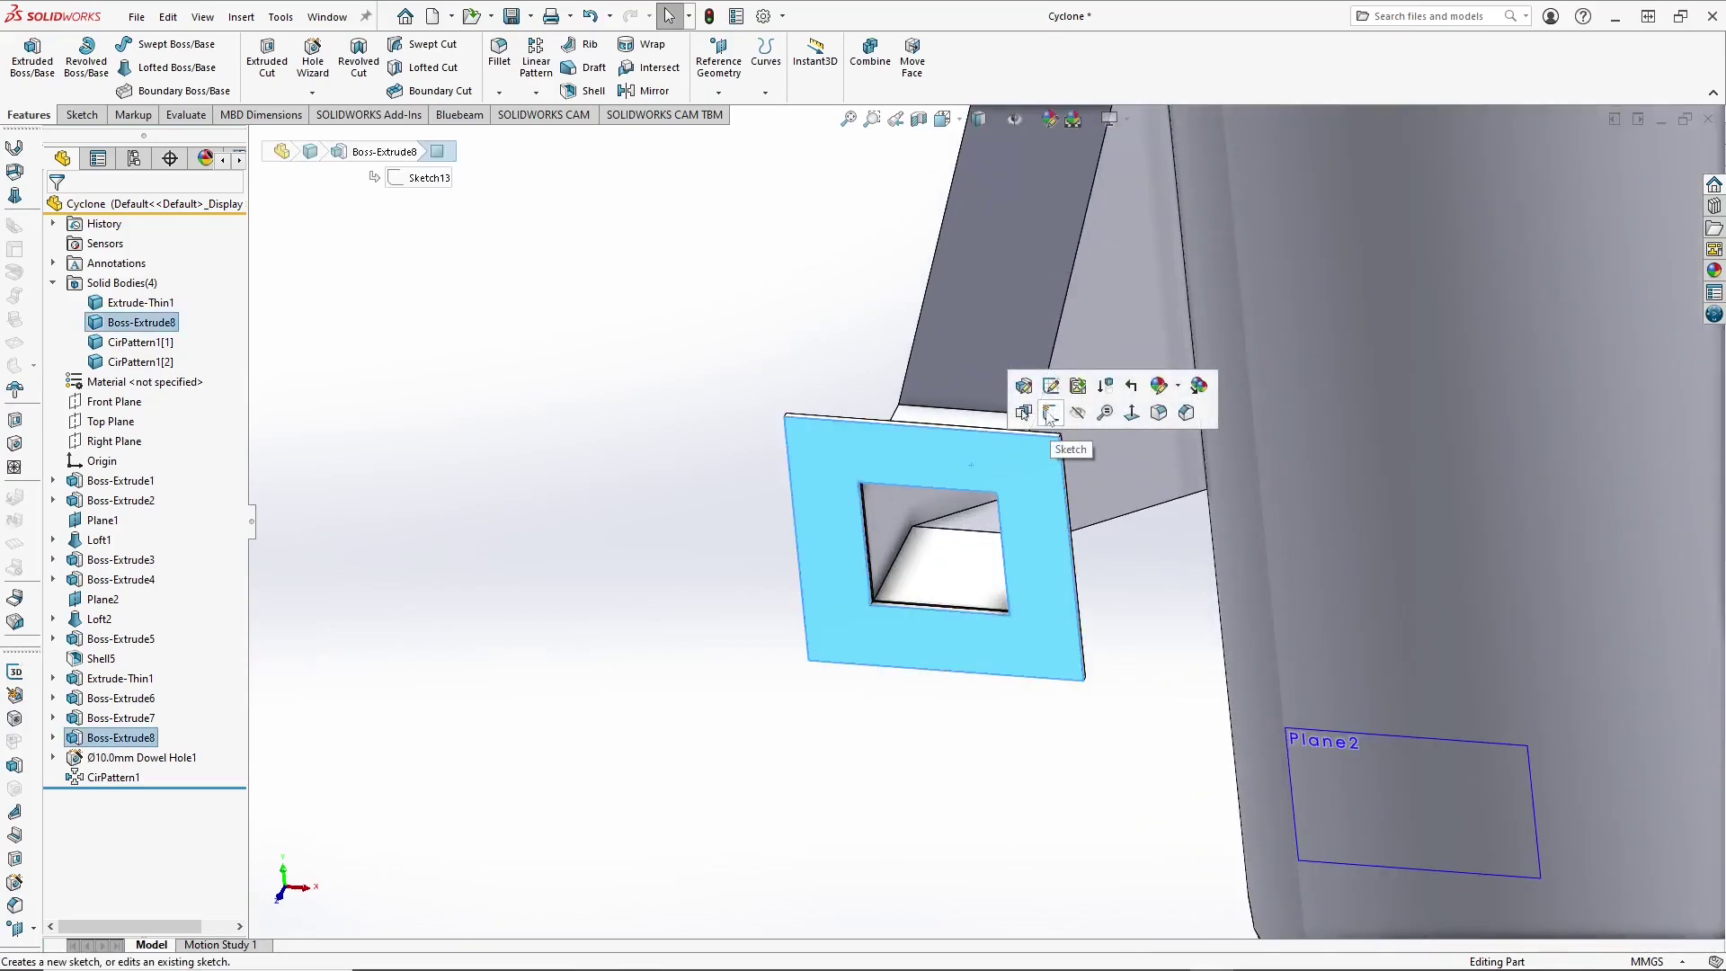
{"action": "left_click", "coordinate": [313, 61]}
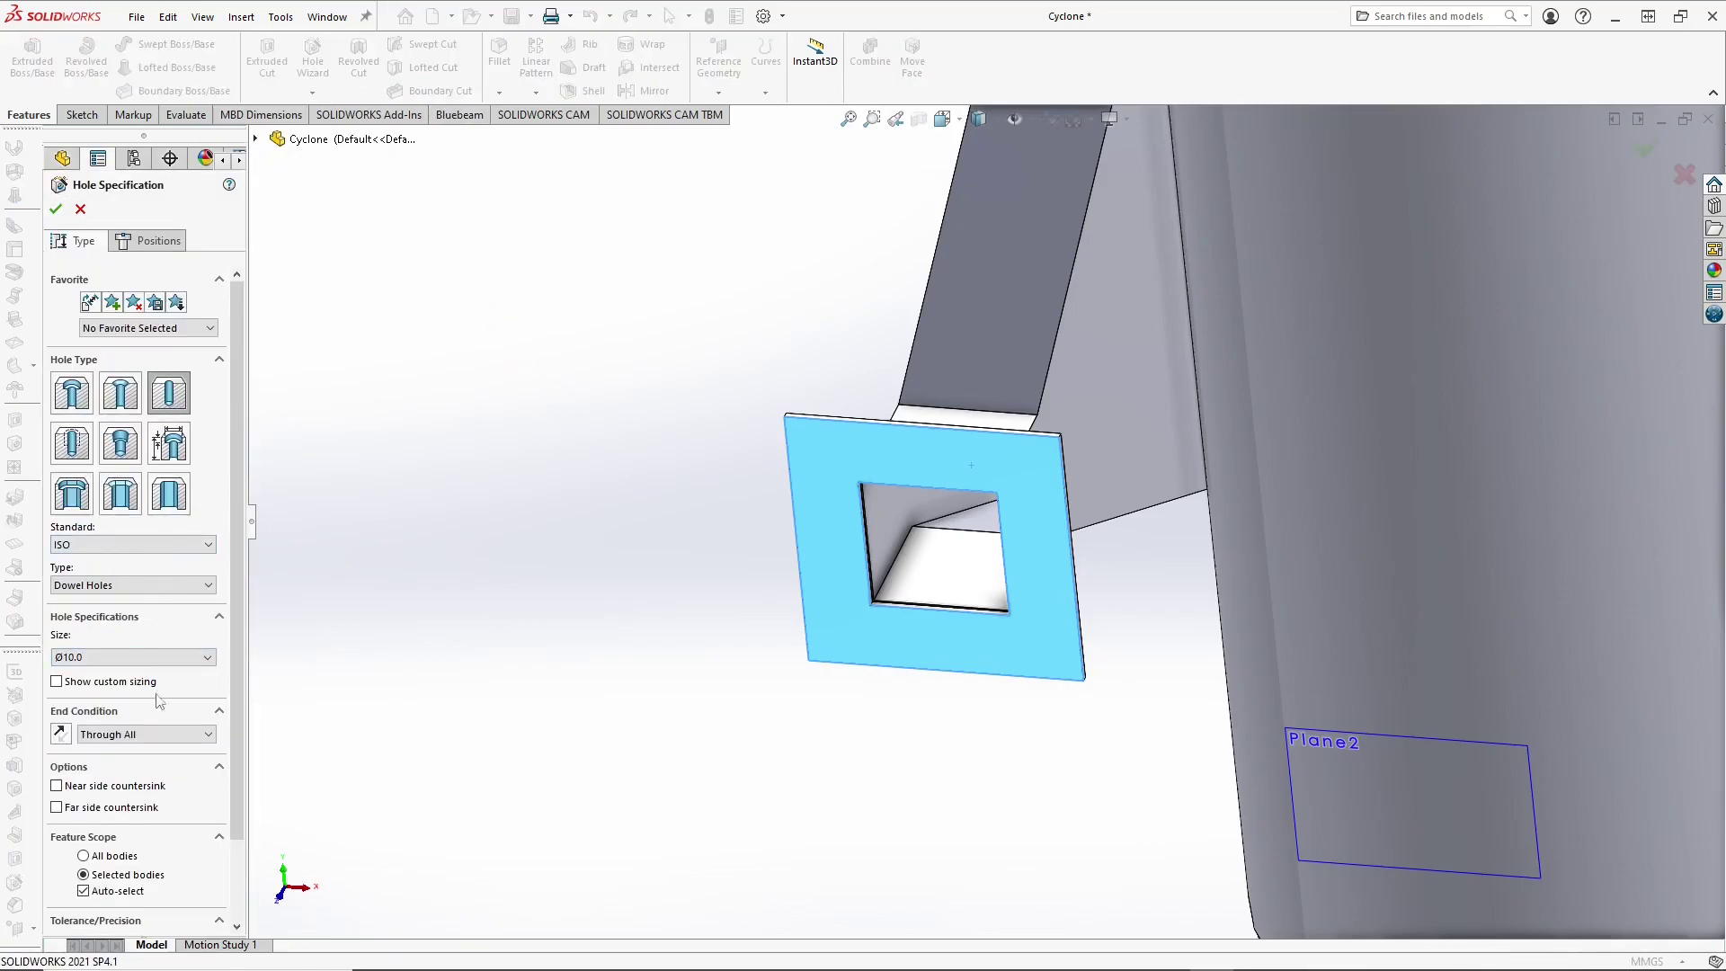
{"action": "left_click", "coordinate": [158, 241]}
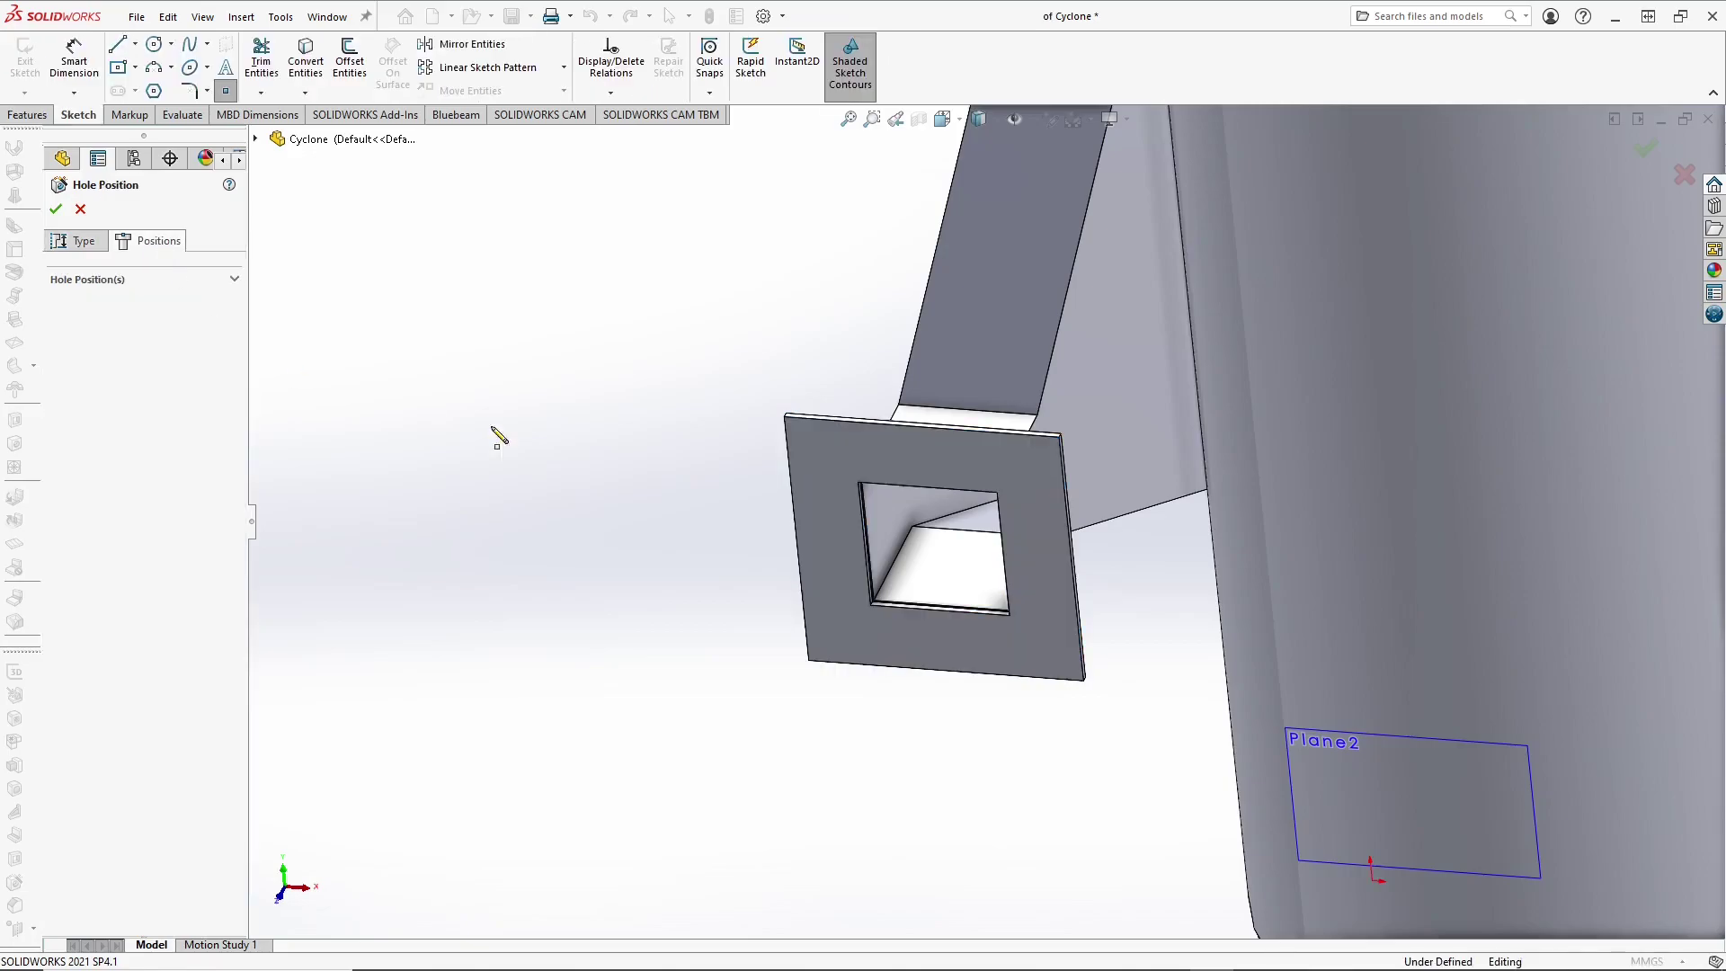
{"action": "left_click", "coordinate": [825, 459]}
{"action": "key", "text": "space"}
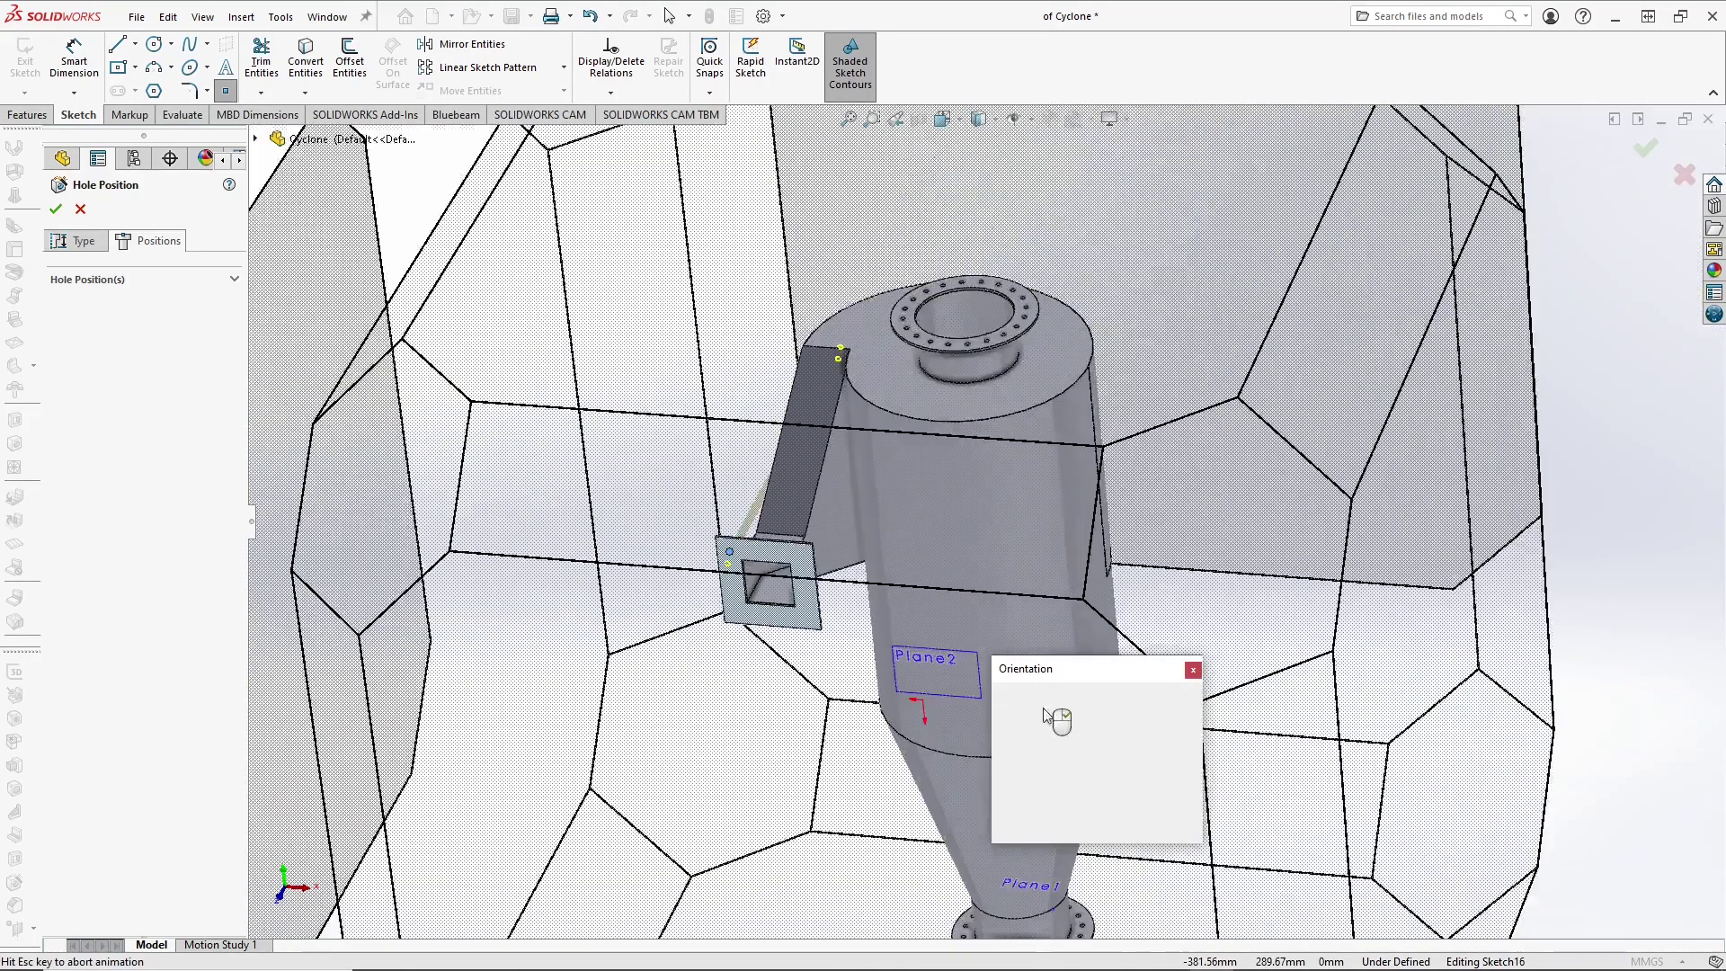
{"action": "left_click", "coordinate": [1190, 775]}
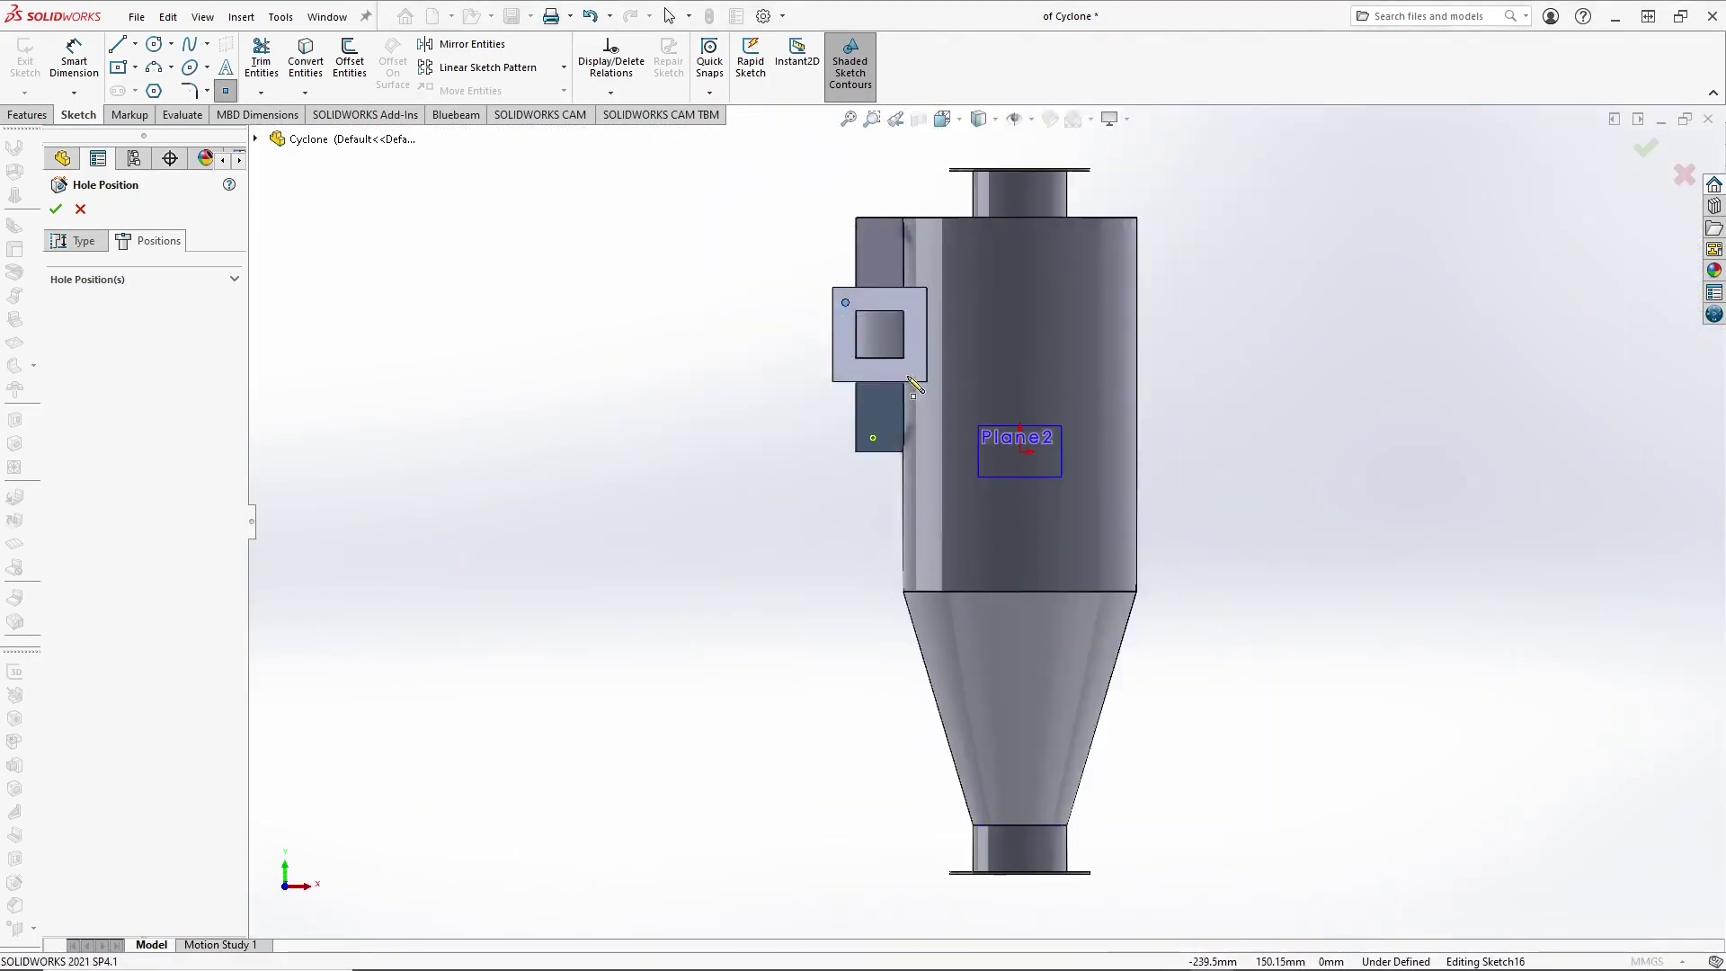
{"action": "scroll", "coordinate": [863, 323], "scroll_direction": "down", "scroll_amount": 5}
{"action": "key", "text": "Escape"}
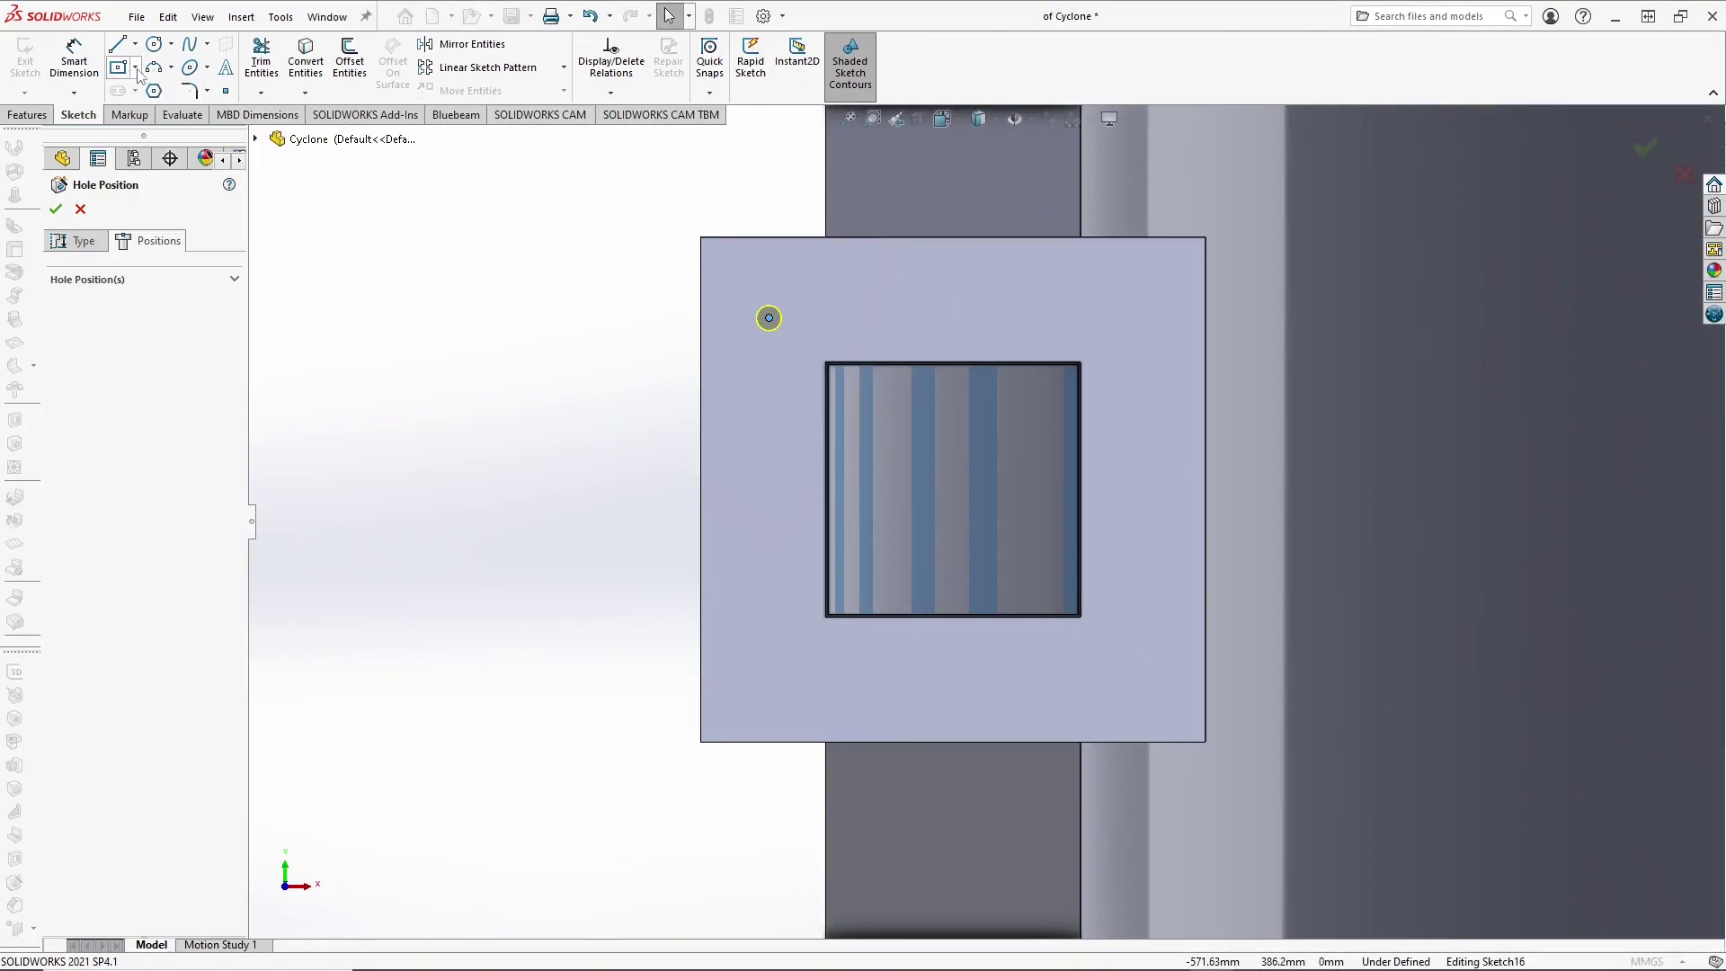
Step: Offset the edge loop of the flange's square opening outward by 25 mm
{"action": "right_click", "coordinate": [823, 370]}
{"action": "left_click", "coordinate": [883, 424]}
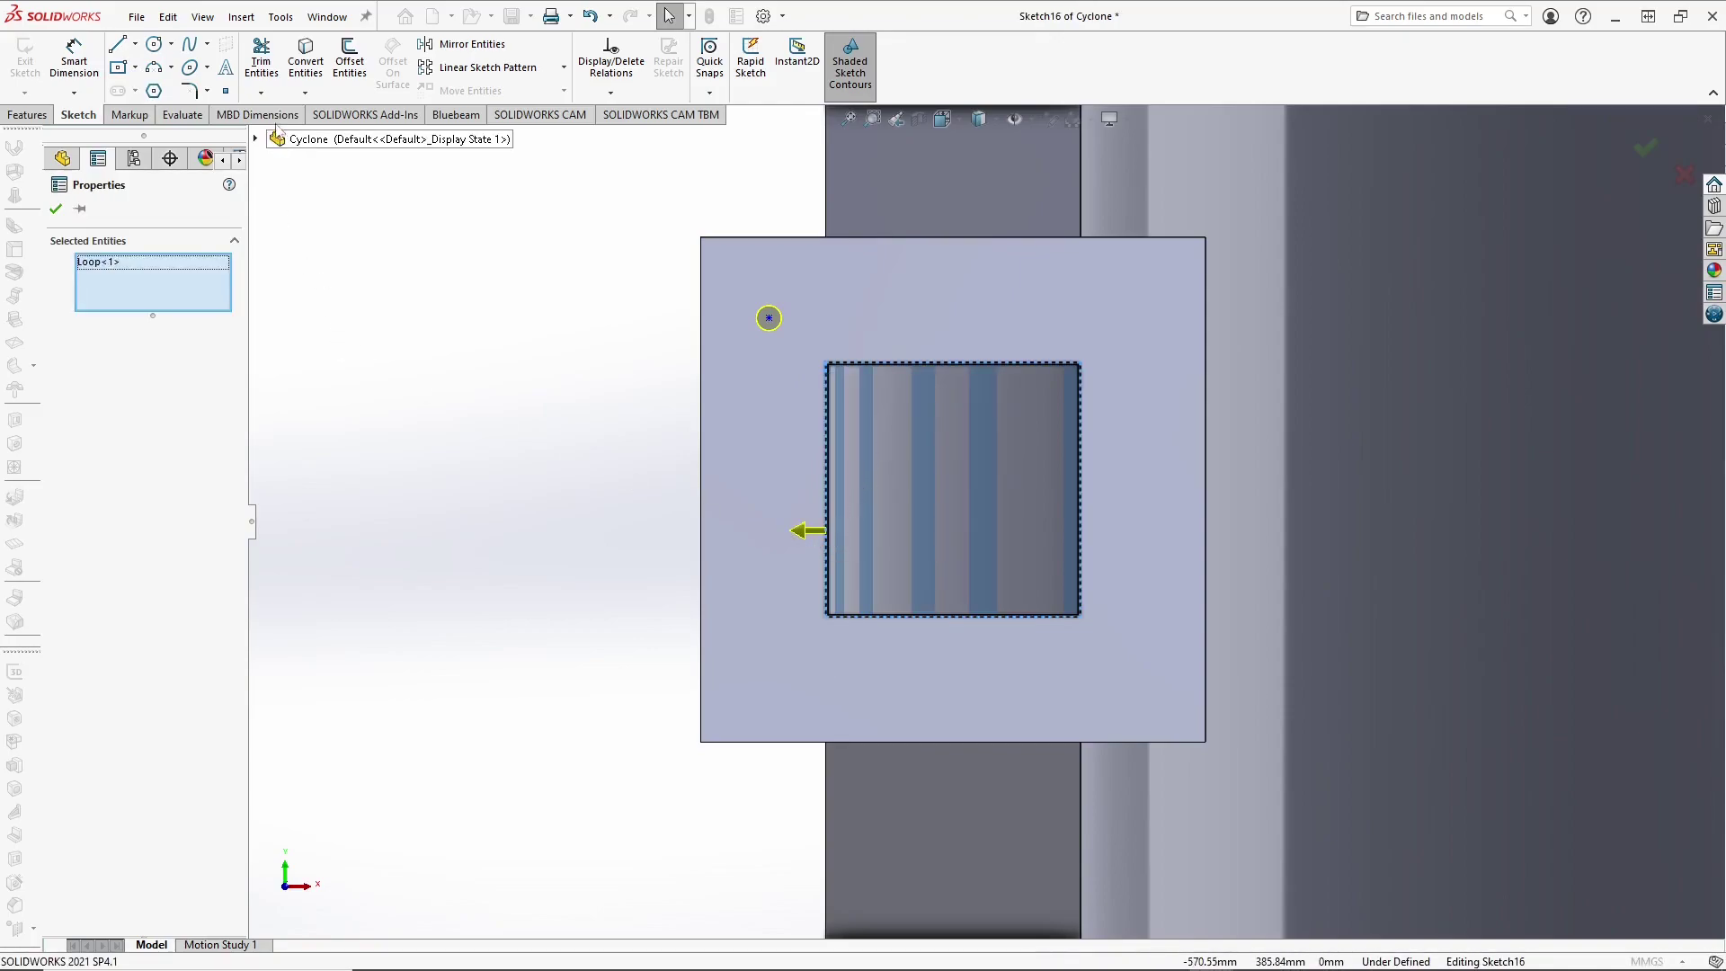
{"action": "left_click", "coordinate": [349, 69]}
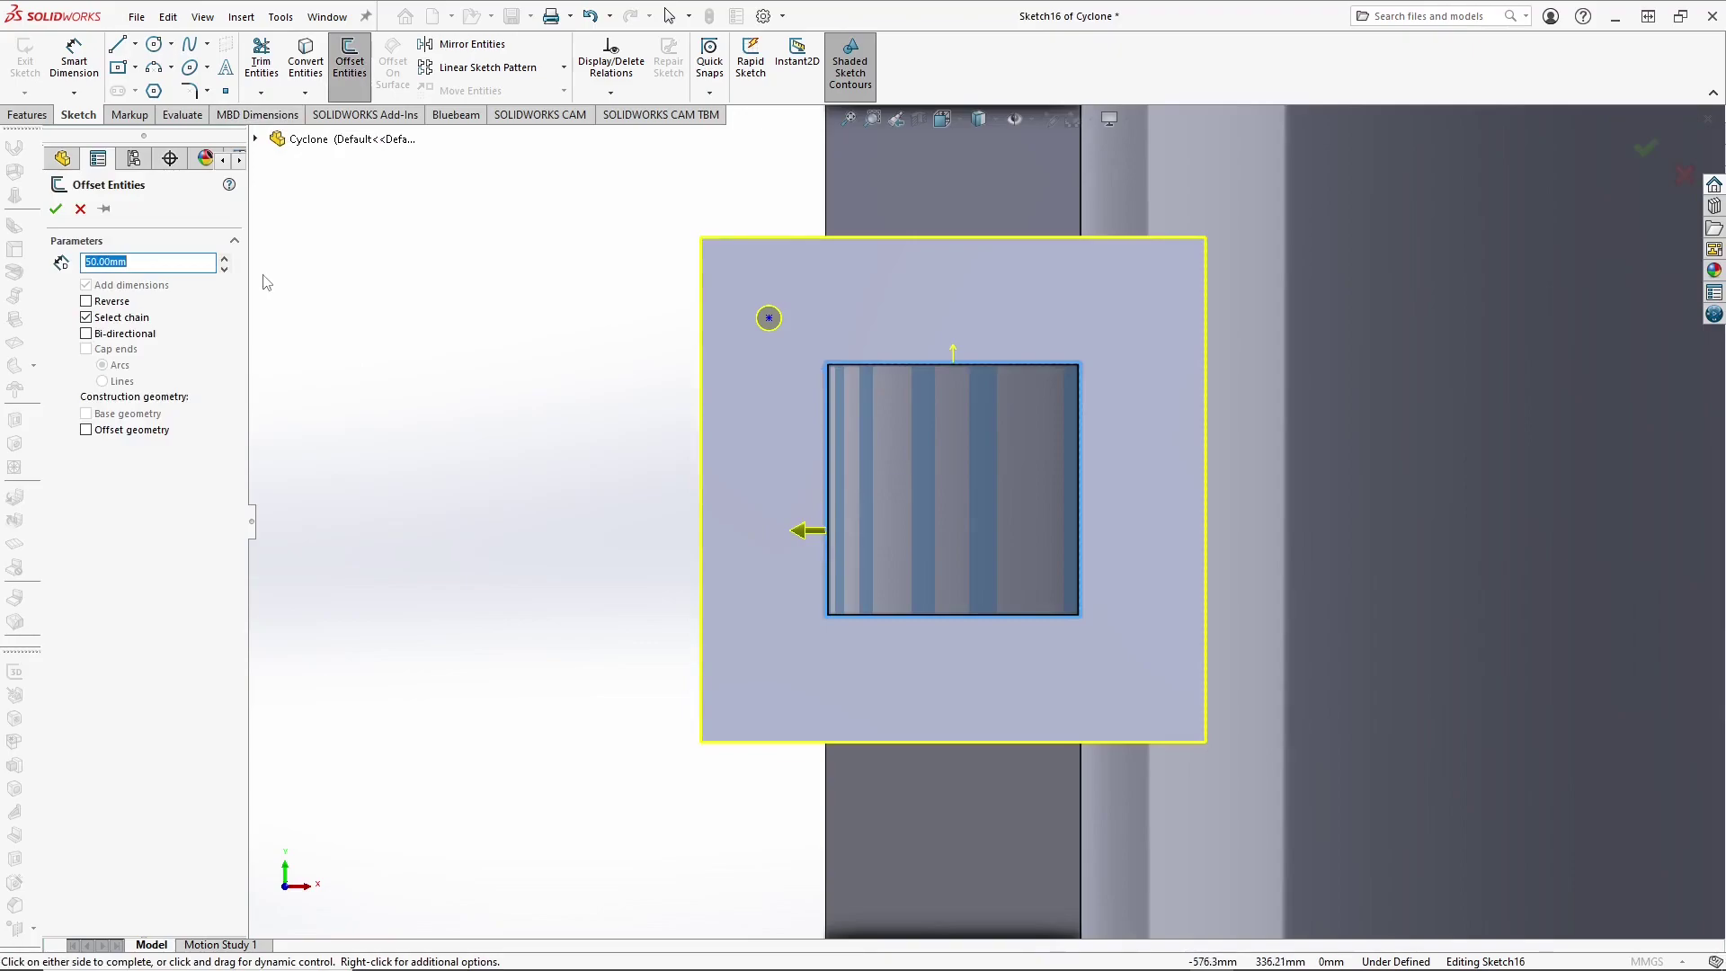
{"action": "type", "text": "25"}
{"action": "key", "text": "Return"}
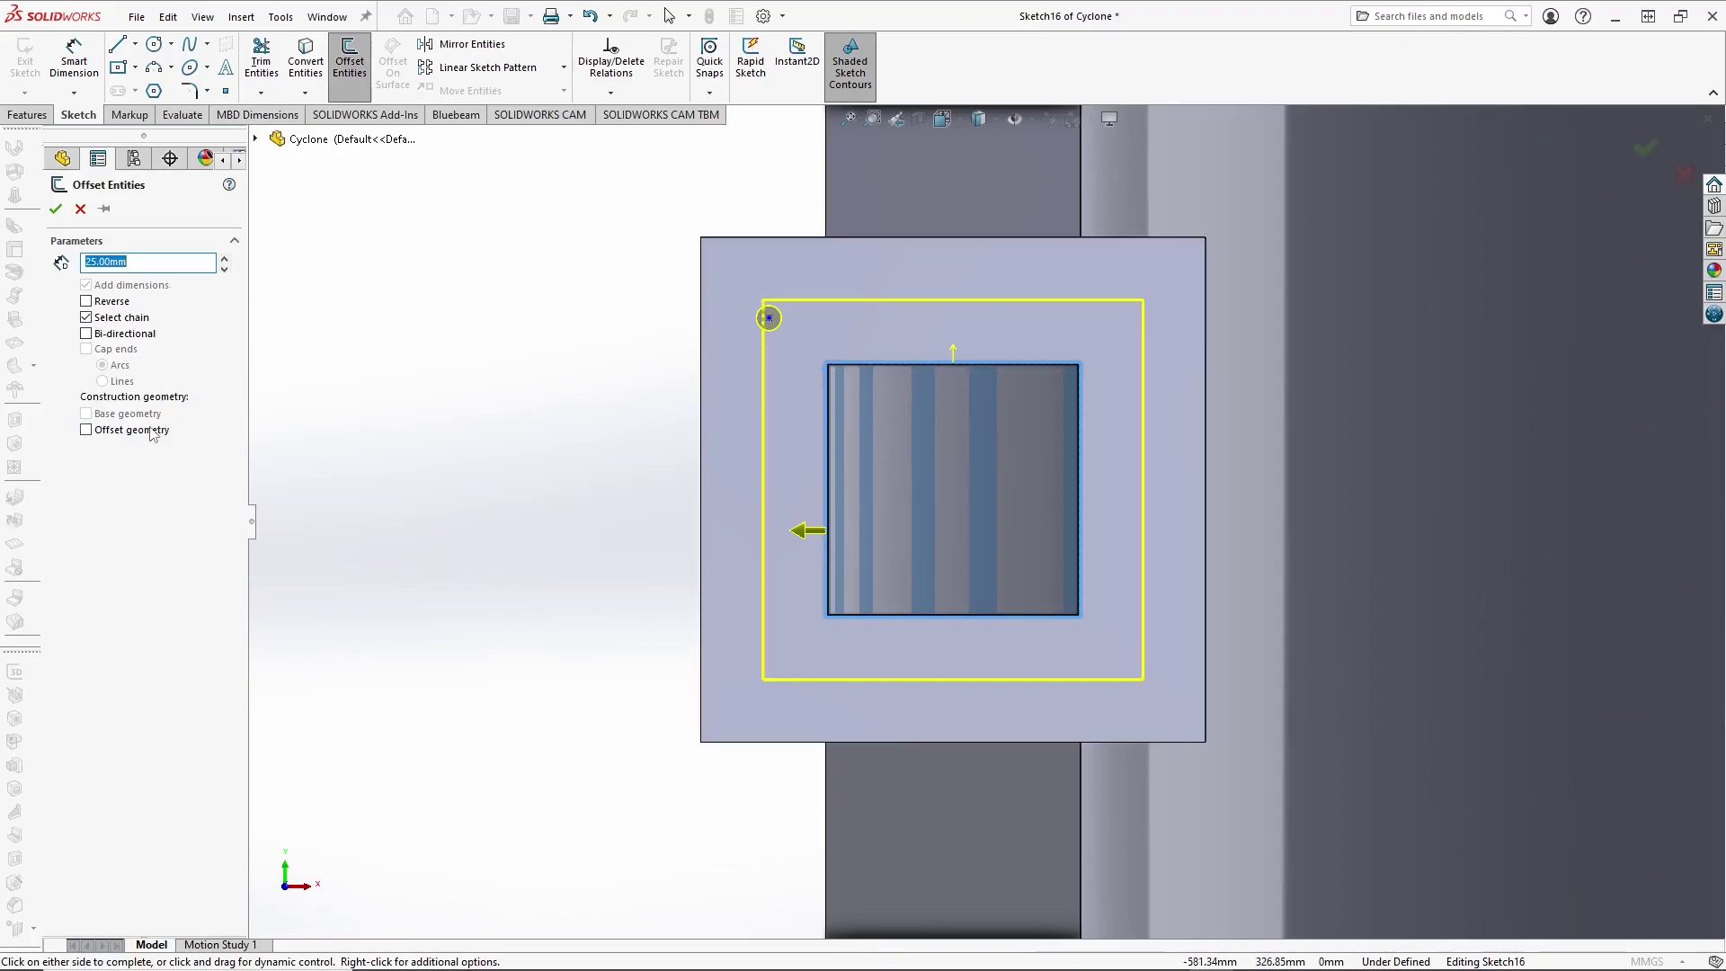
{"action": "left_click", "coordinate": [55, 209]}
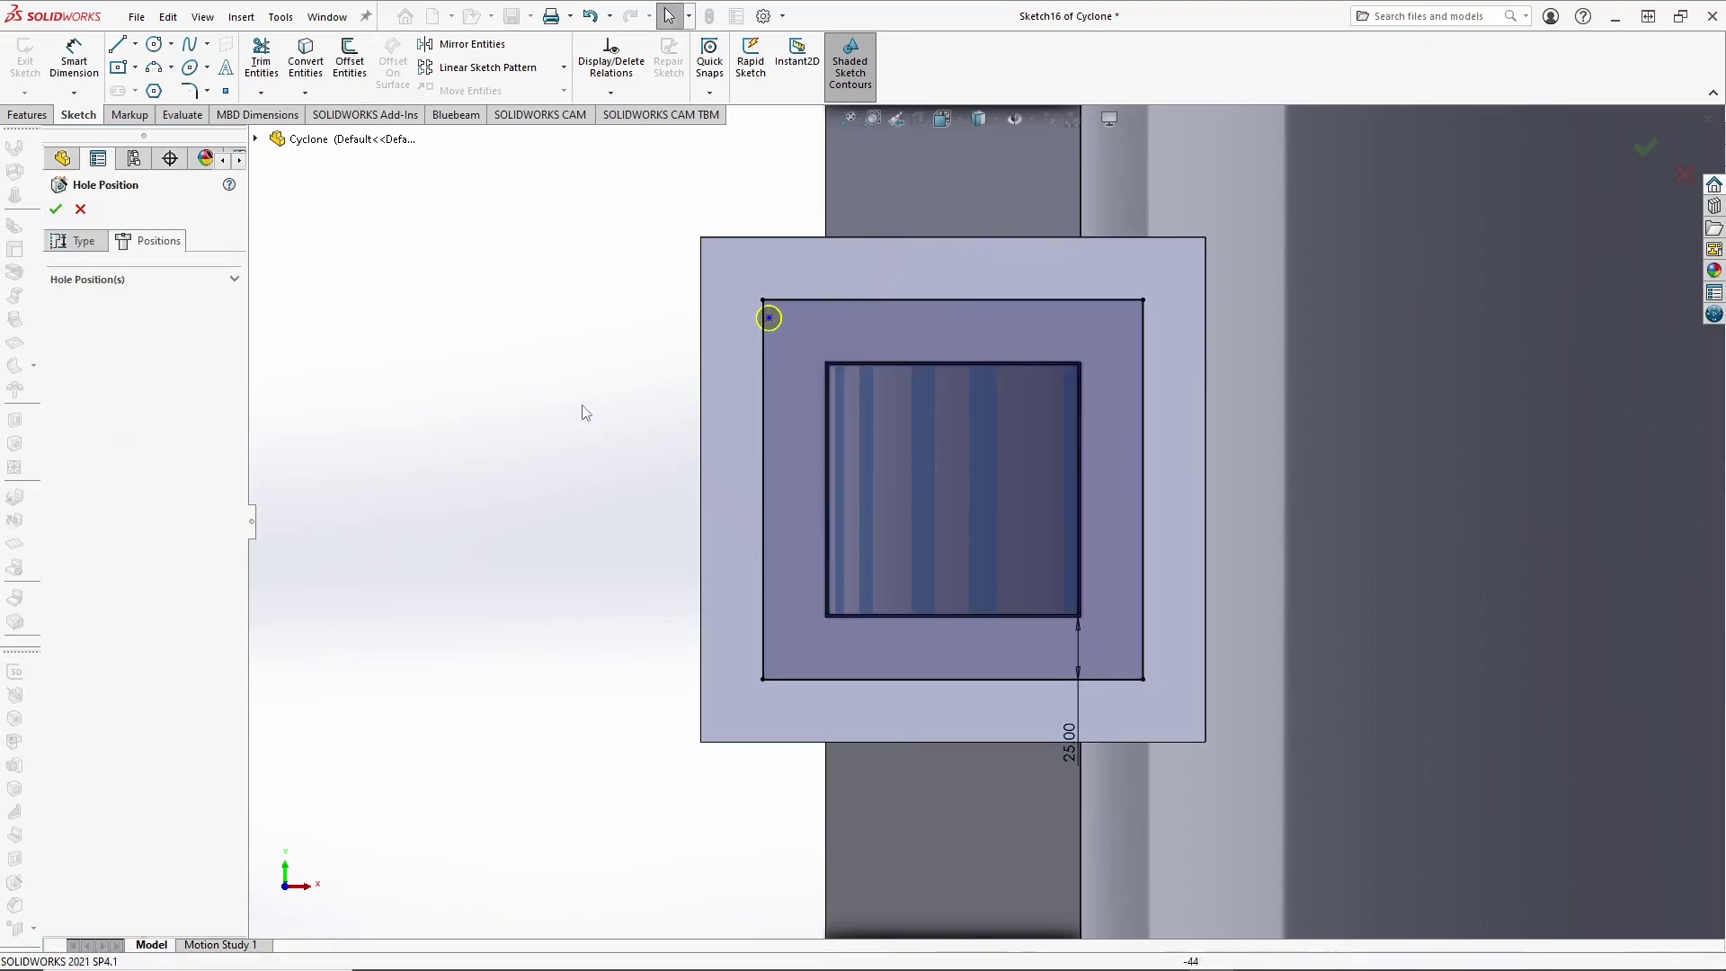
Step: Convert the four lines of the offset square to construction geometry
{"action": "left_click", "coordinate": [790, 300]}
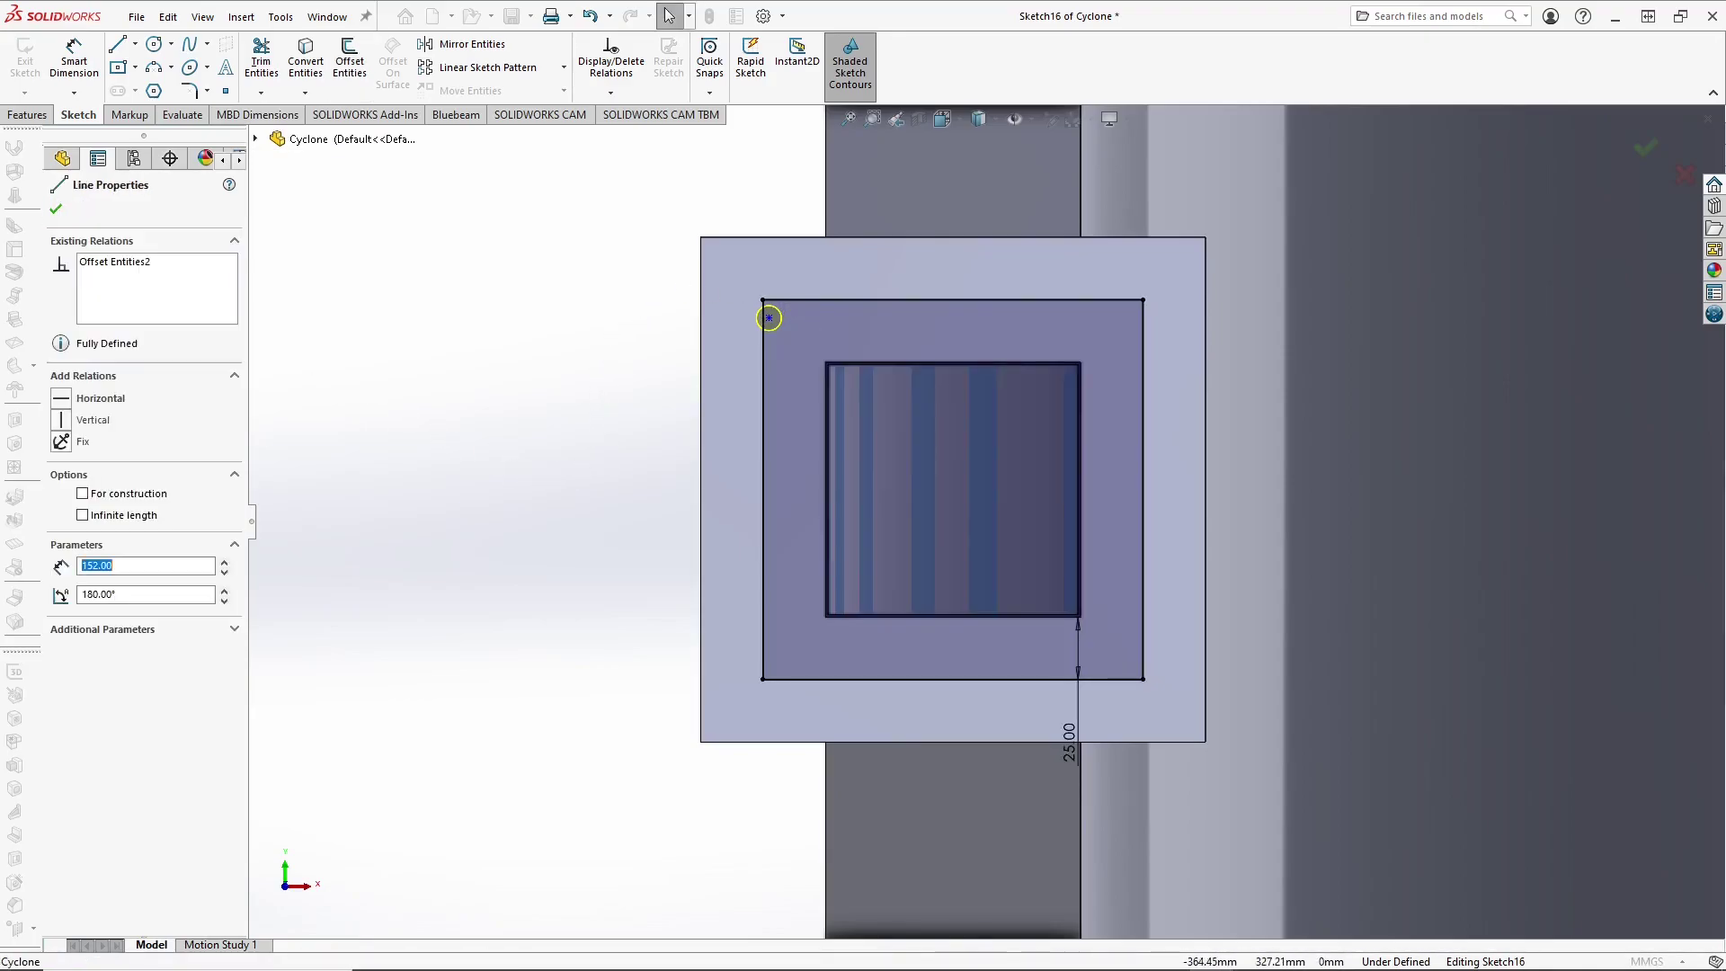
{"action": "left_click", "coordinate": [763, 532], "text": "ctrl"}
{"action": "left_click", "coordinate": [879, 681], "text": "ctrl"}
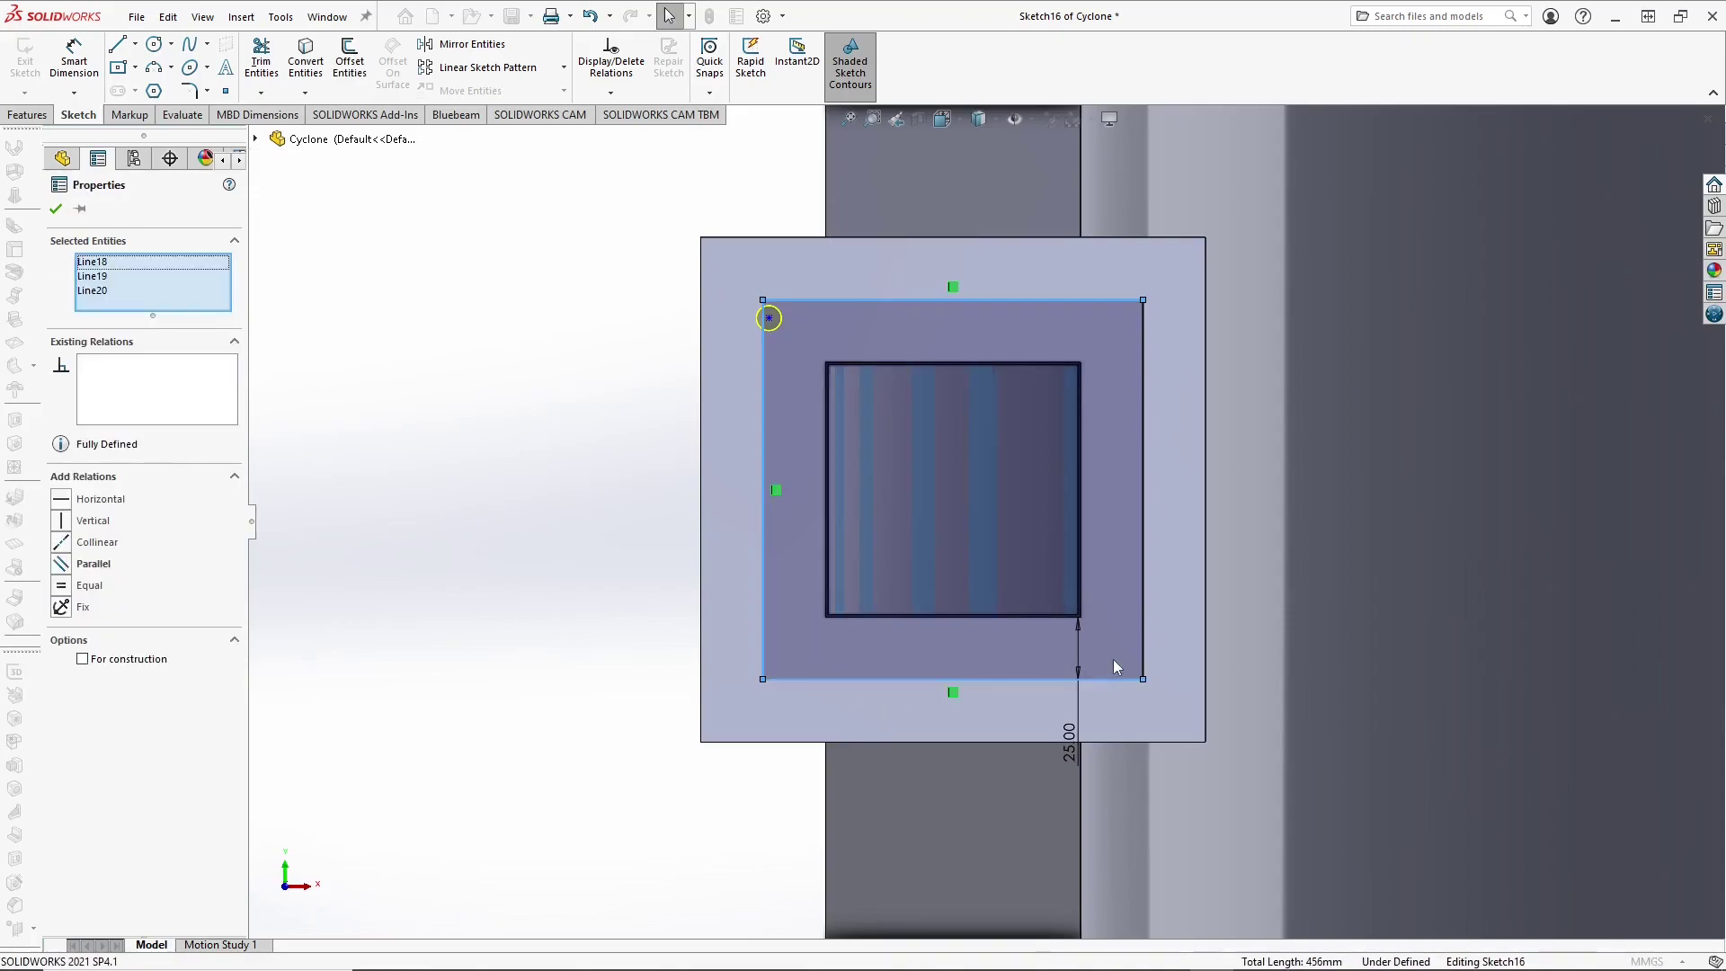
{"action": "left_click", "coordinate": [1142, 653], "text": "ctrl"}
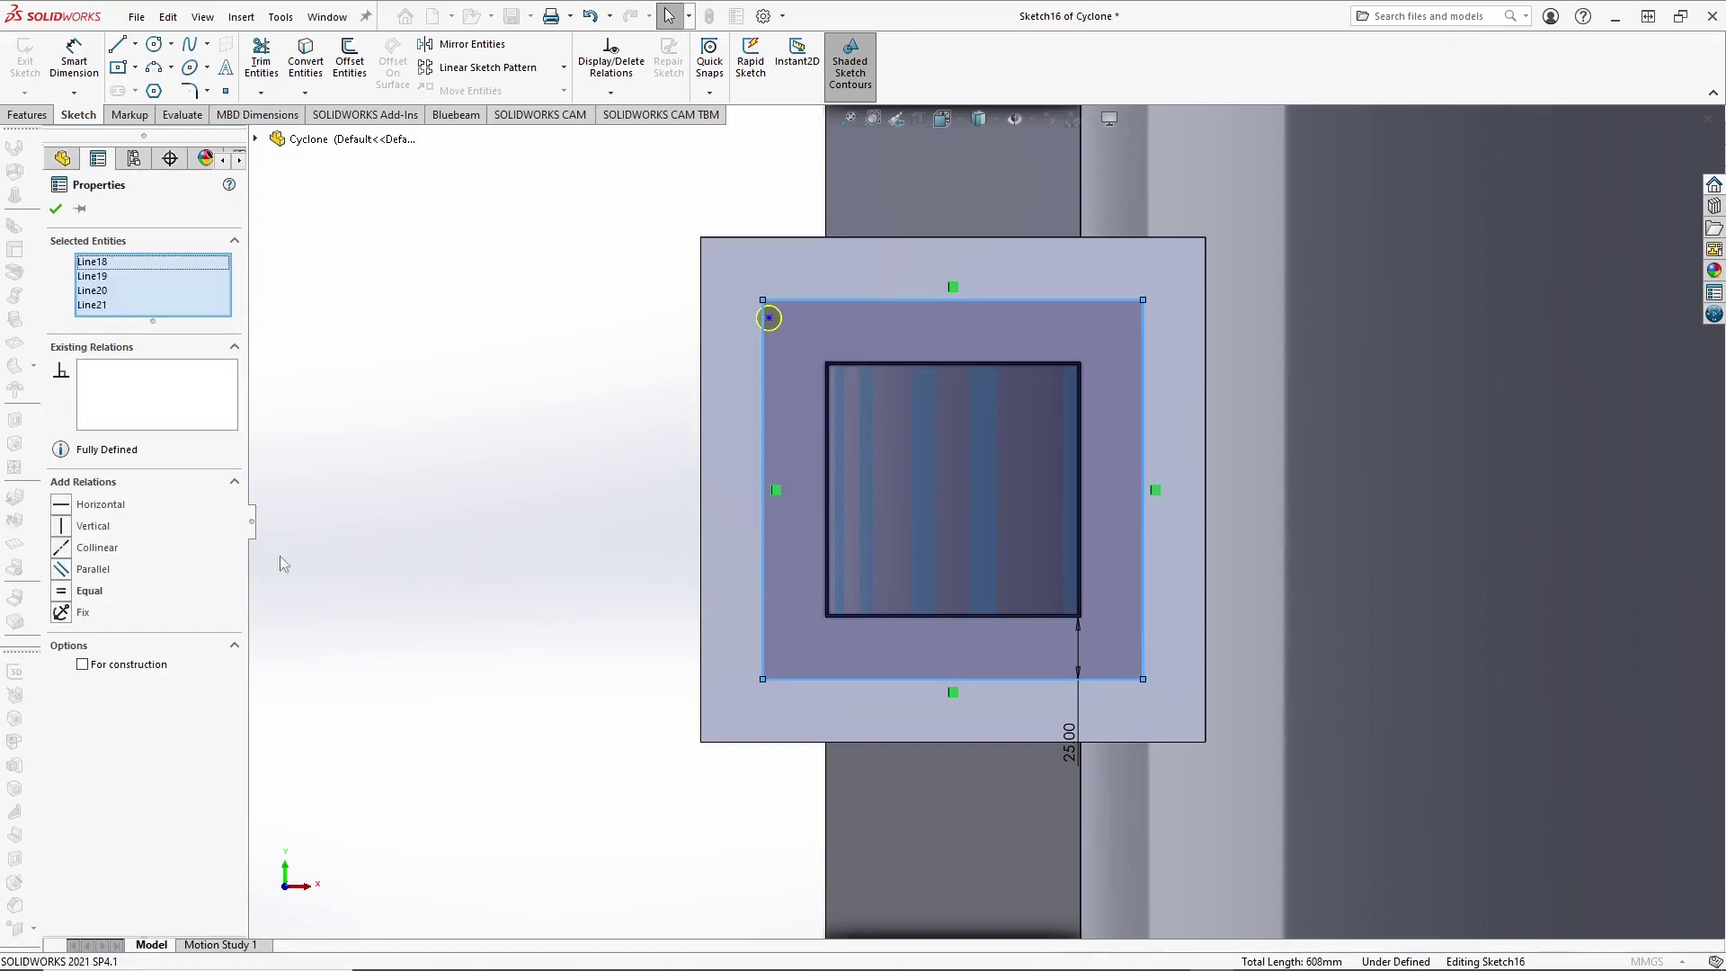
{"action": "left_click", "coordinate": [83, 664]}
{"action": "left_click", "coordinate": [364, 676]}
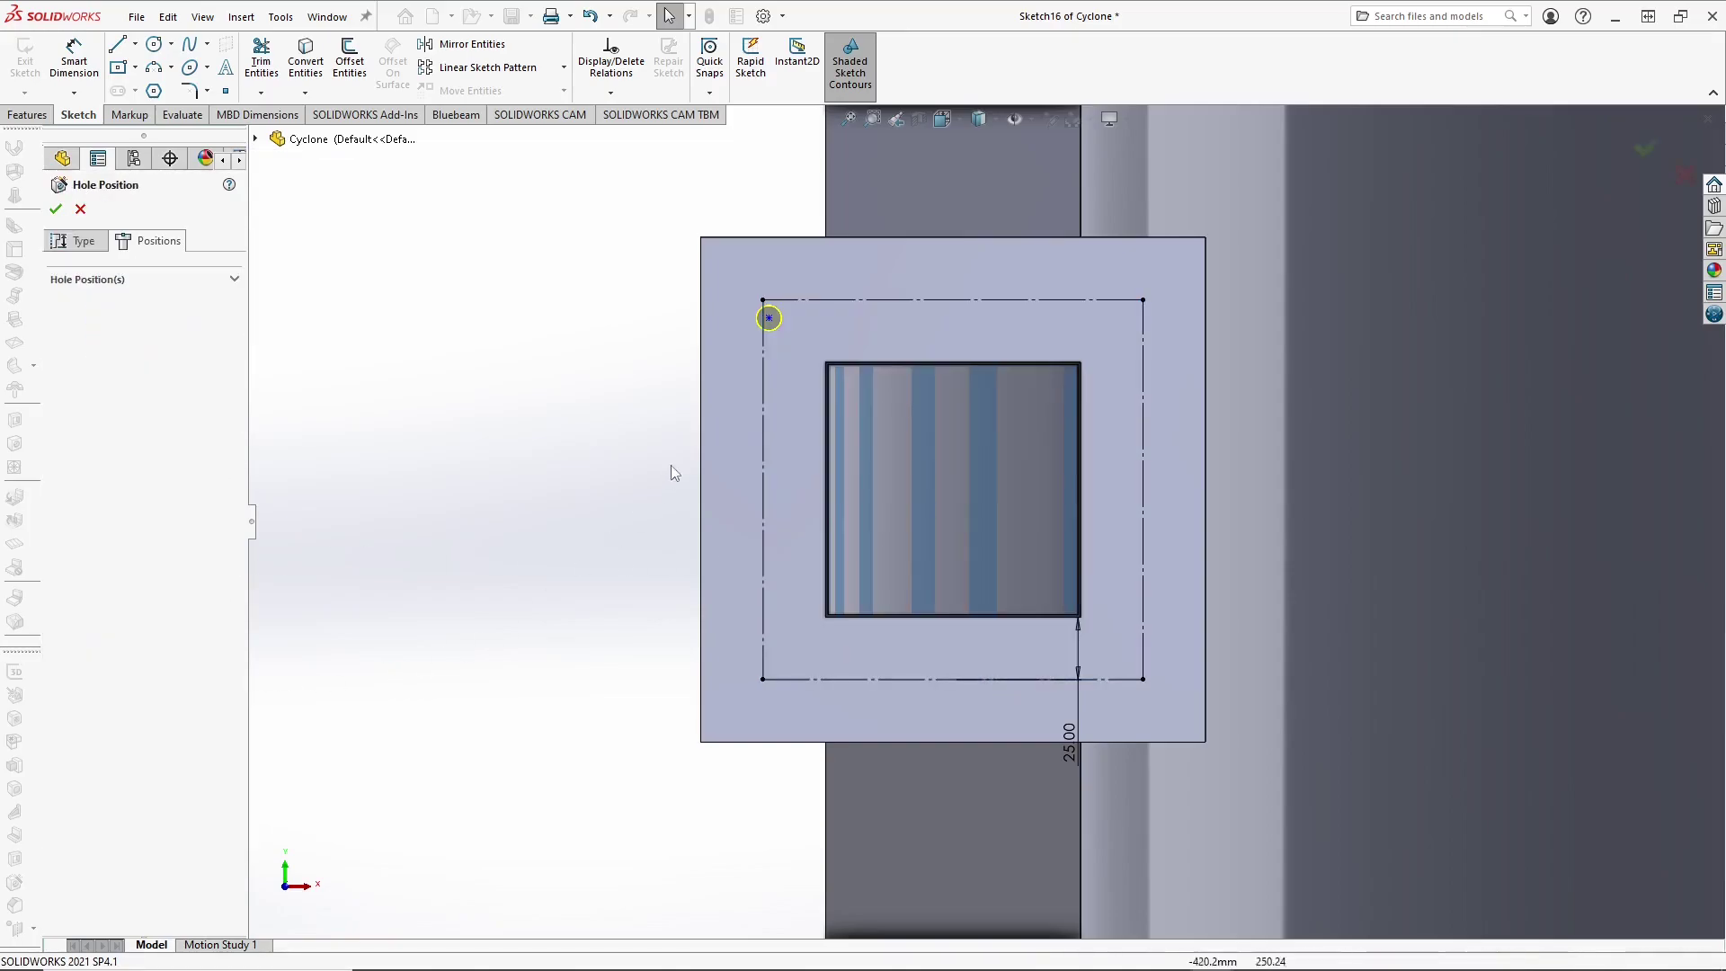
Step: Move the hole point onto the construction square's upper-left corner and add hole points at its other three corners
{"action": "left_click", "coordinate": [764, 302]}
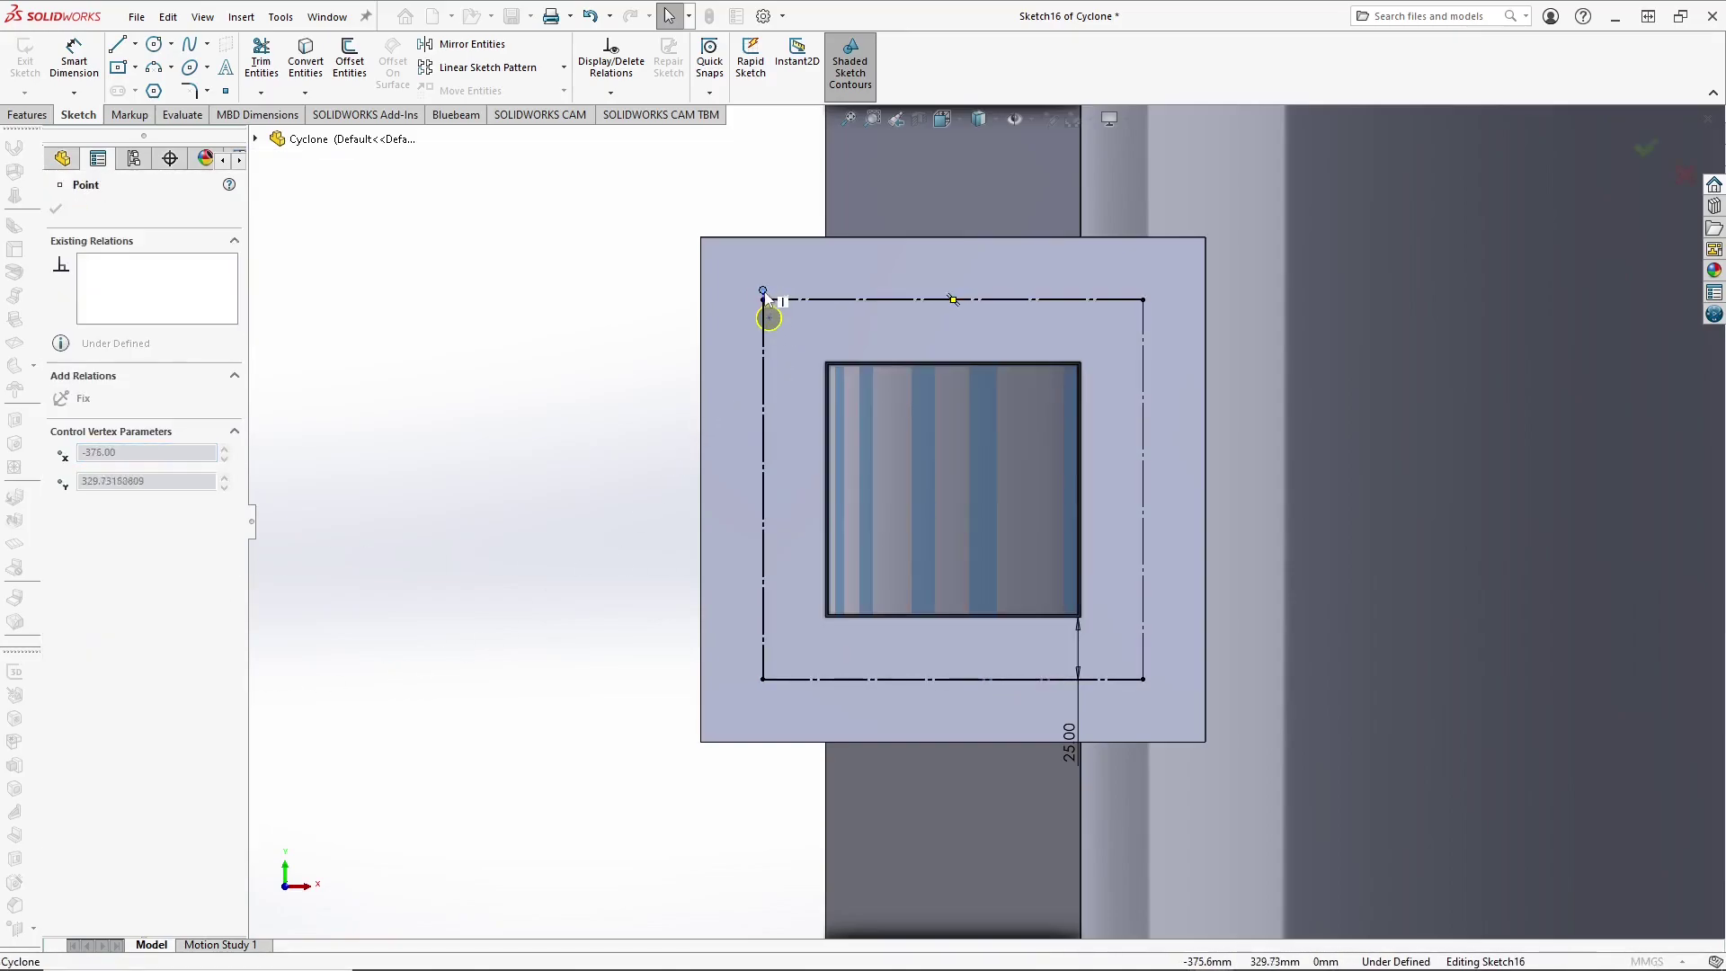
{"action": "left_click", "coordinate": [627, 392]}
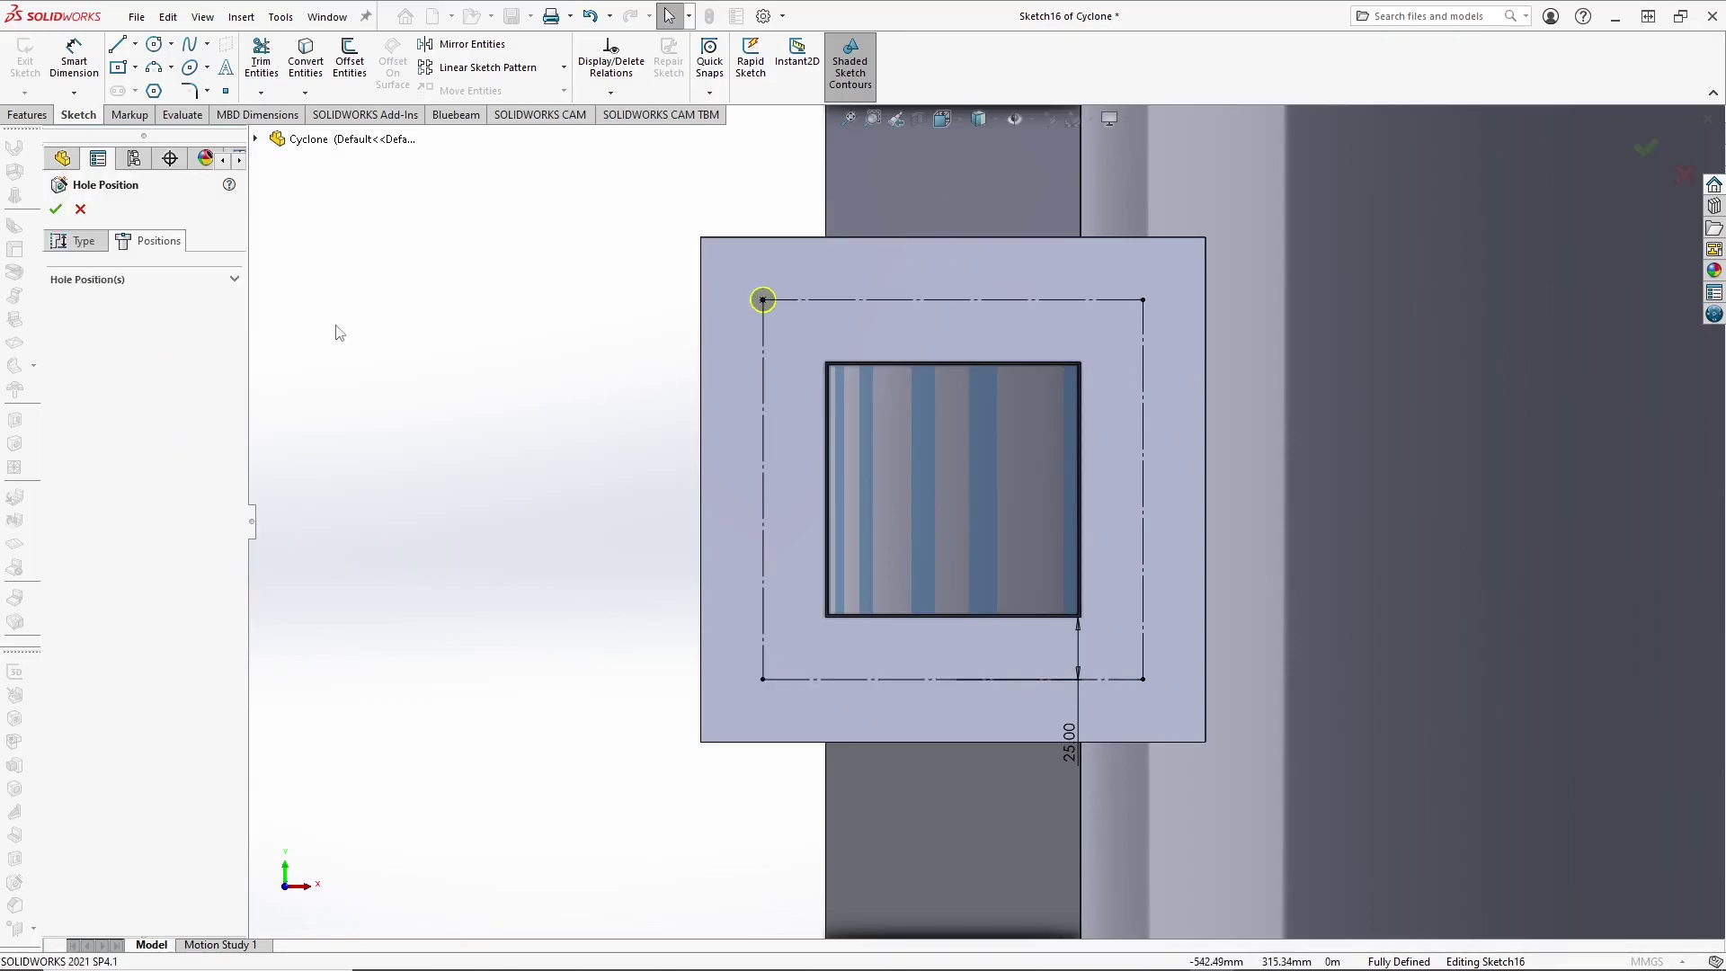
{"action": "left_click", "coordinate": [88, 253]}
{"action": "left_click", "coordinate": [148, 241]}
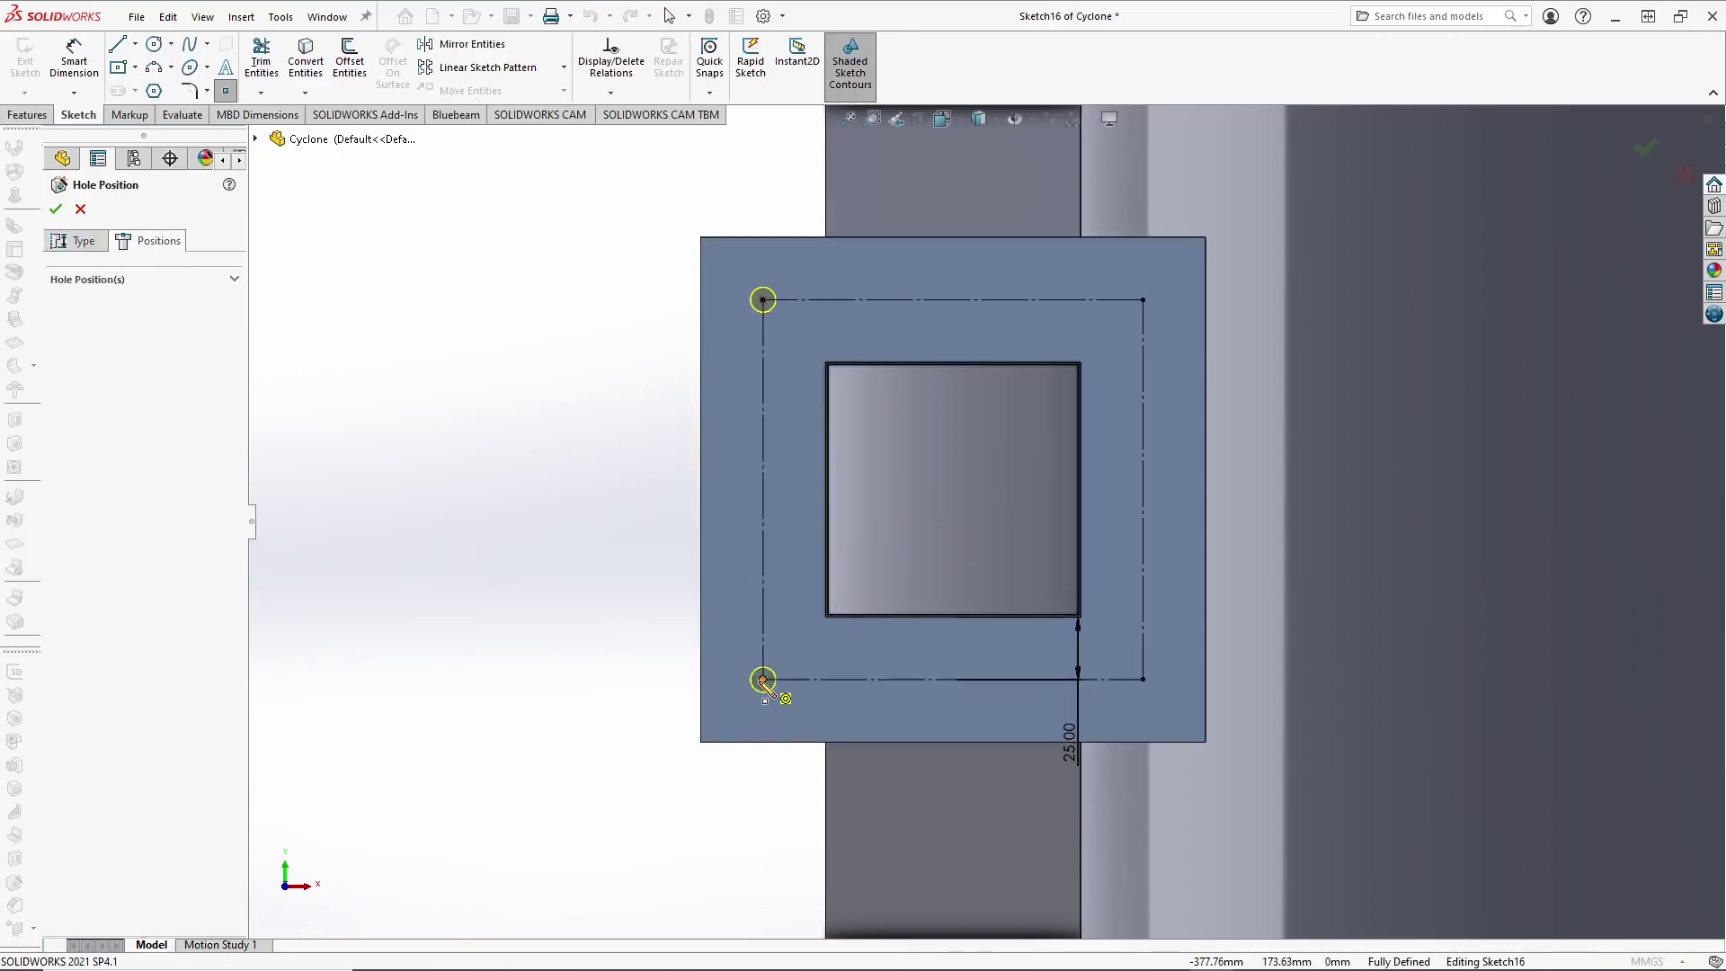
{"action": "left_click", "coordinate": [763, 680]}
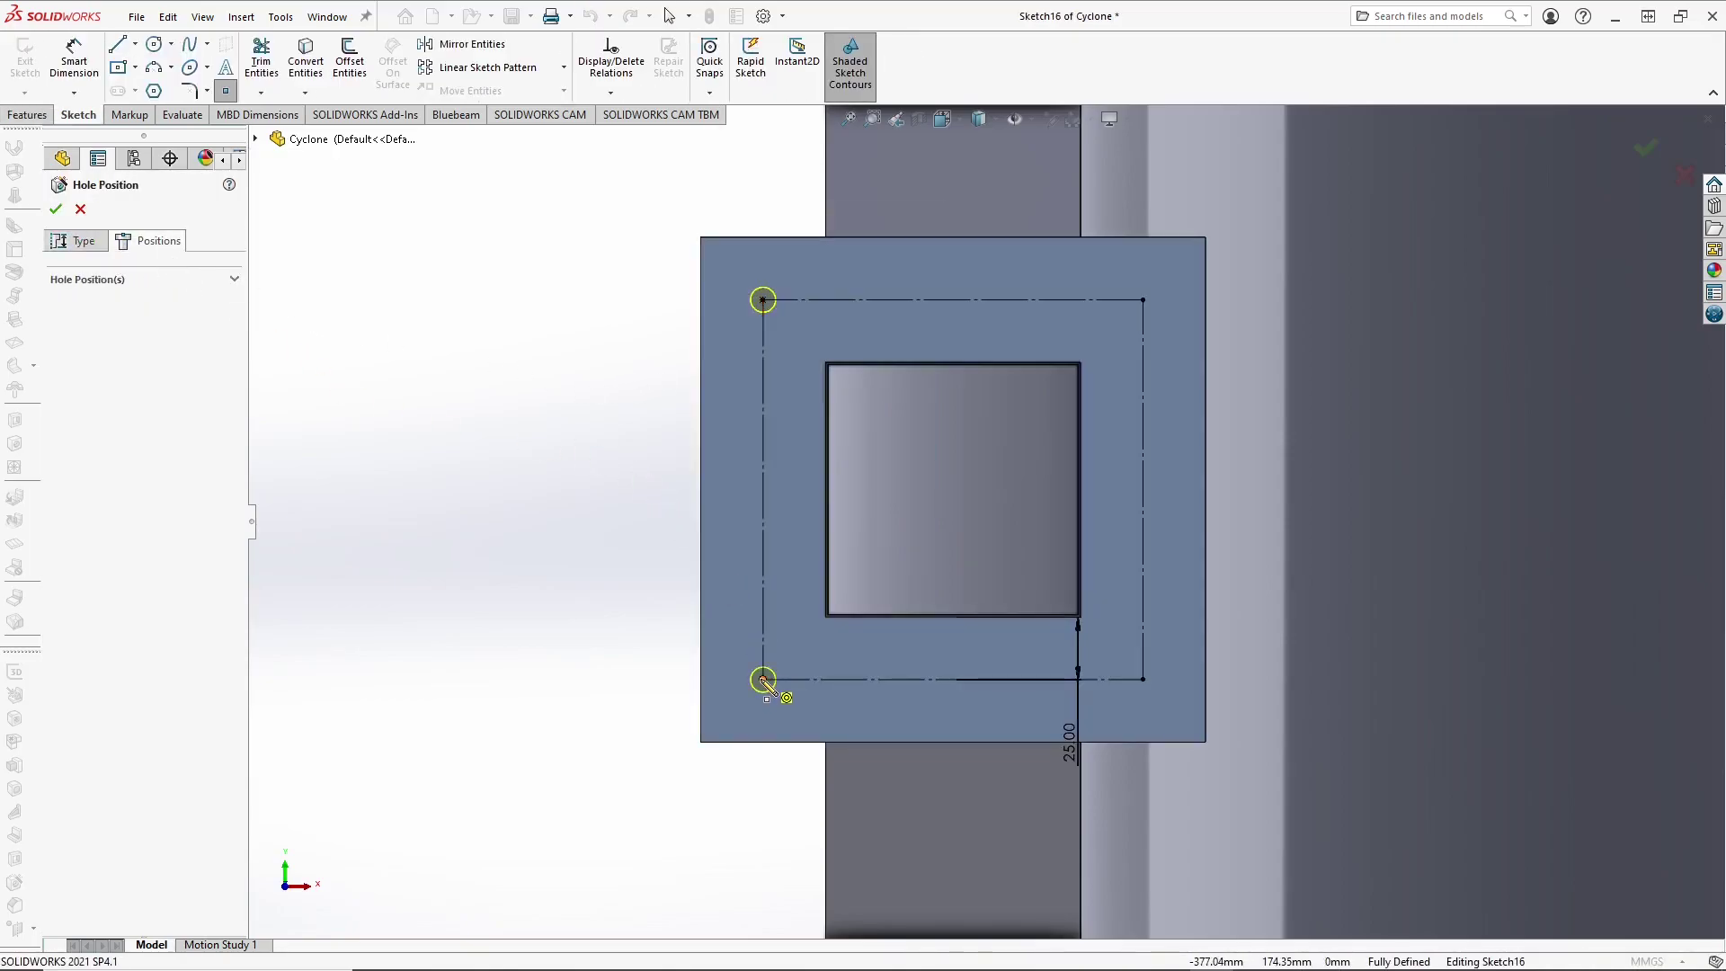
{"action": "left_click", "coordinate": [1141, 681]}
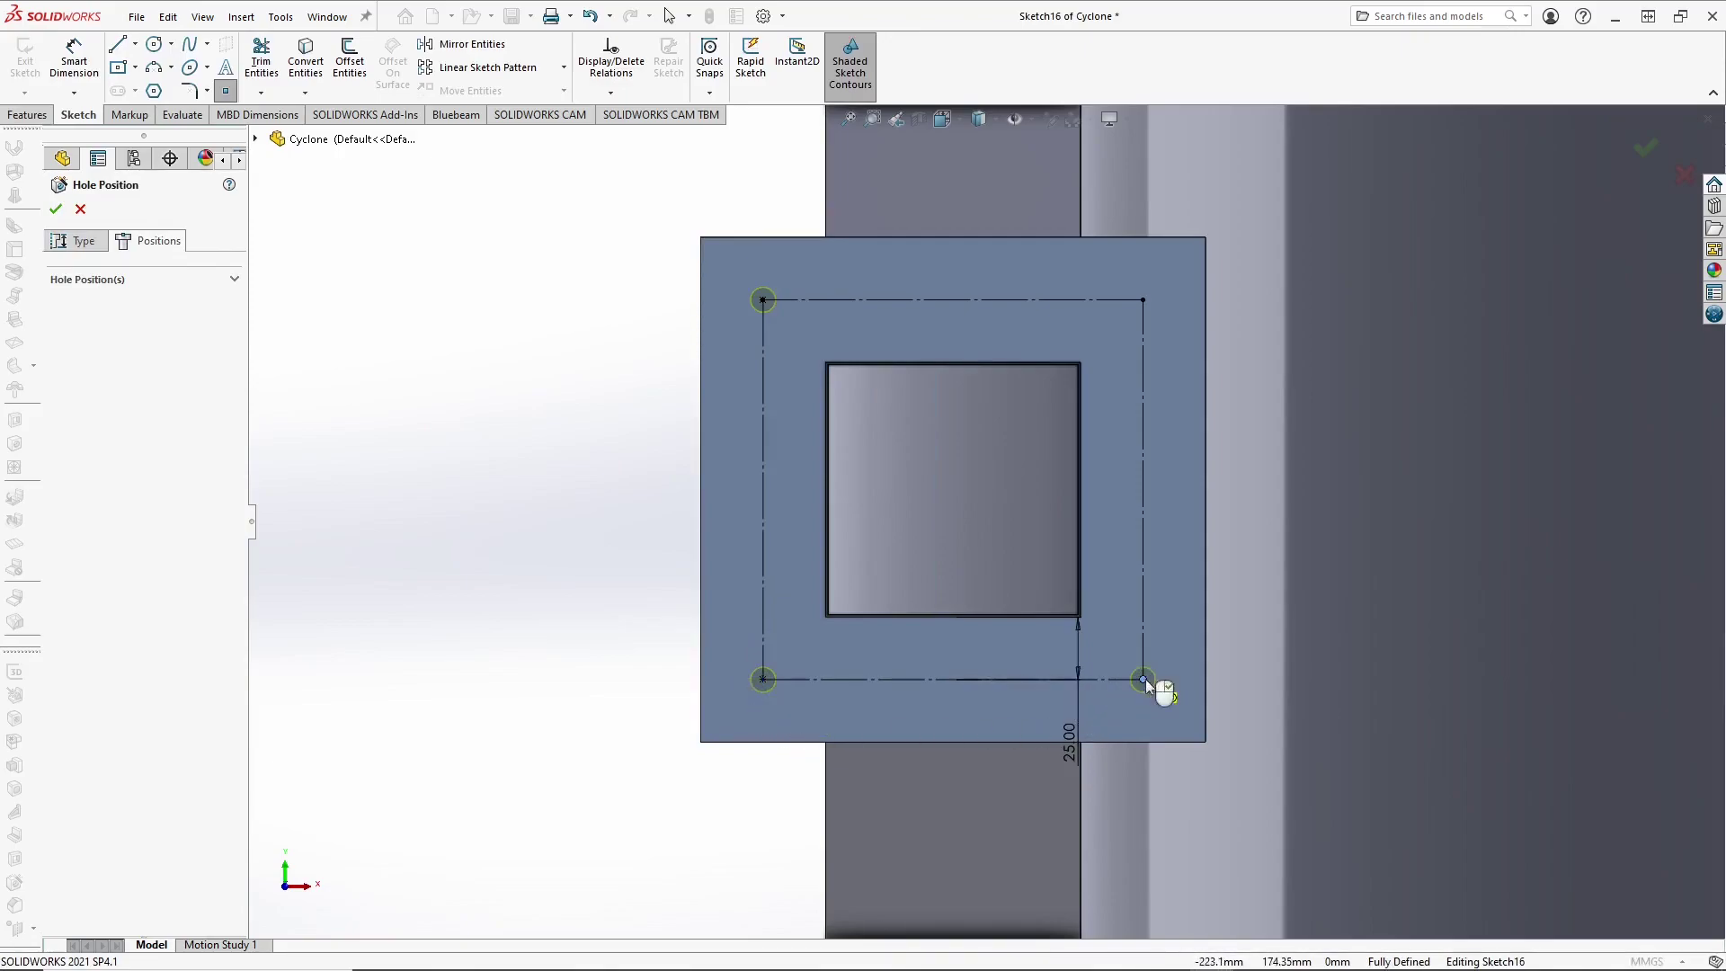
{"action": "left_click", "coordinate": [1142, 300]}
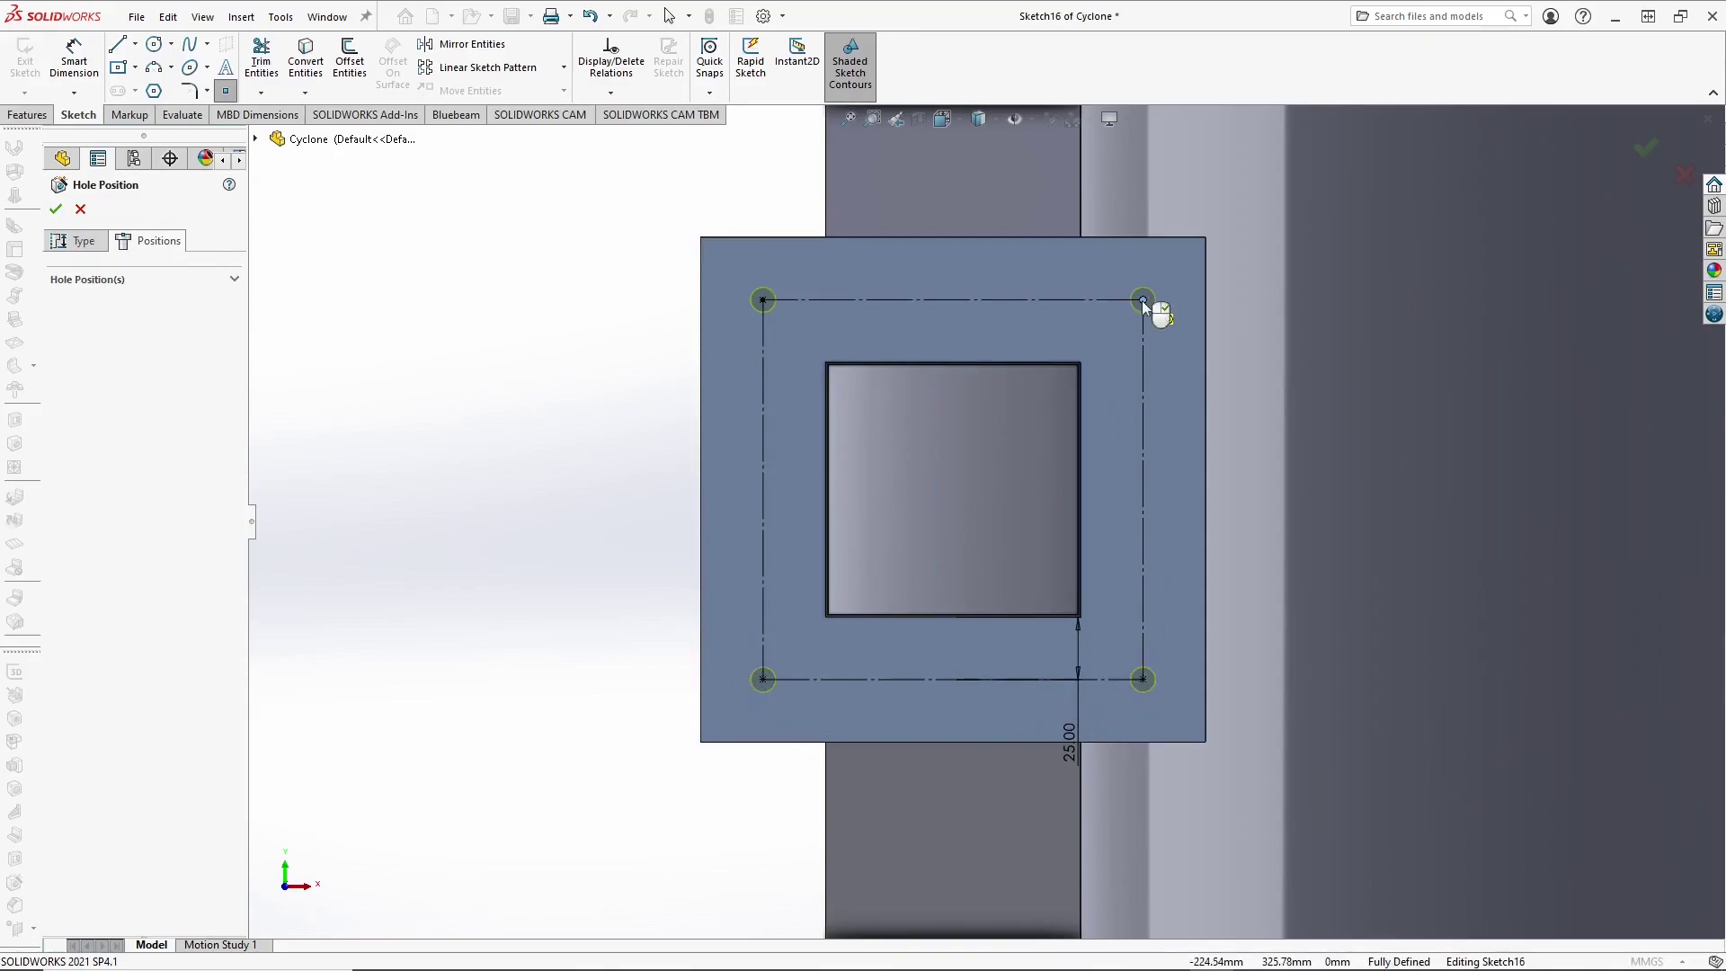
Step: Add hole points at the midpoints of the construction square's four sides
{"action": "left_click", "coordinate": [1142, 490]}
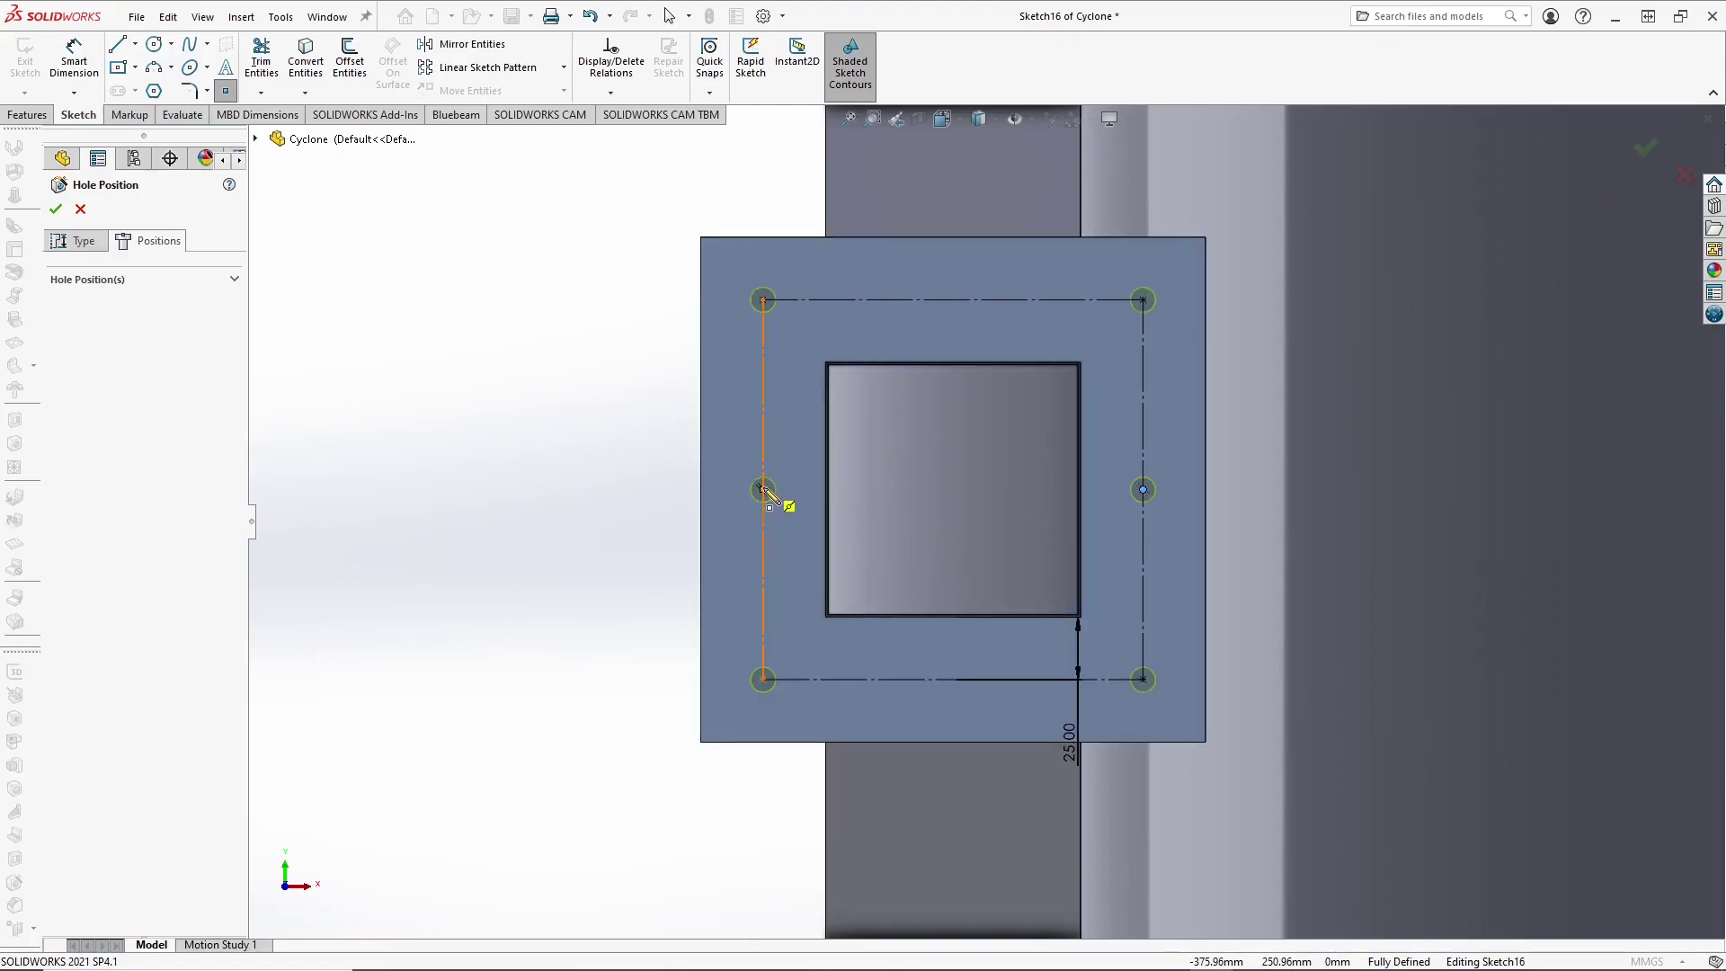
{"action": "left_click", "coordinate": [763, 490]}
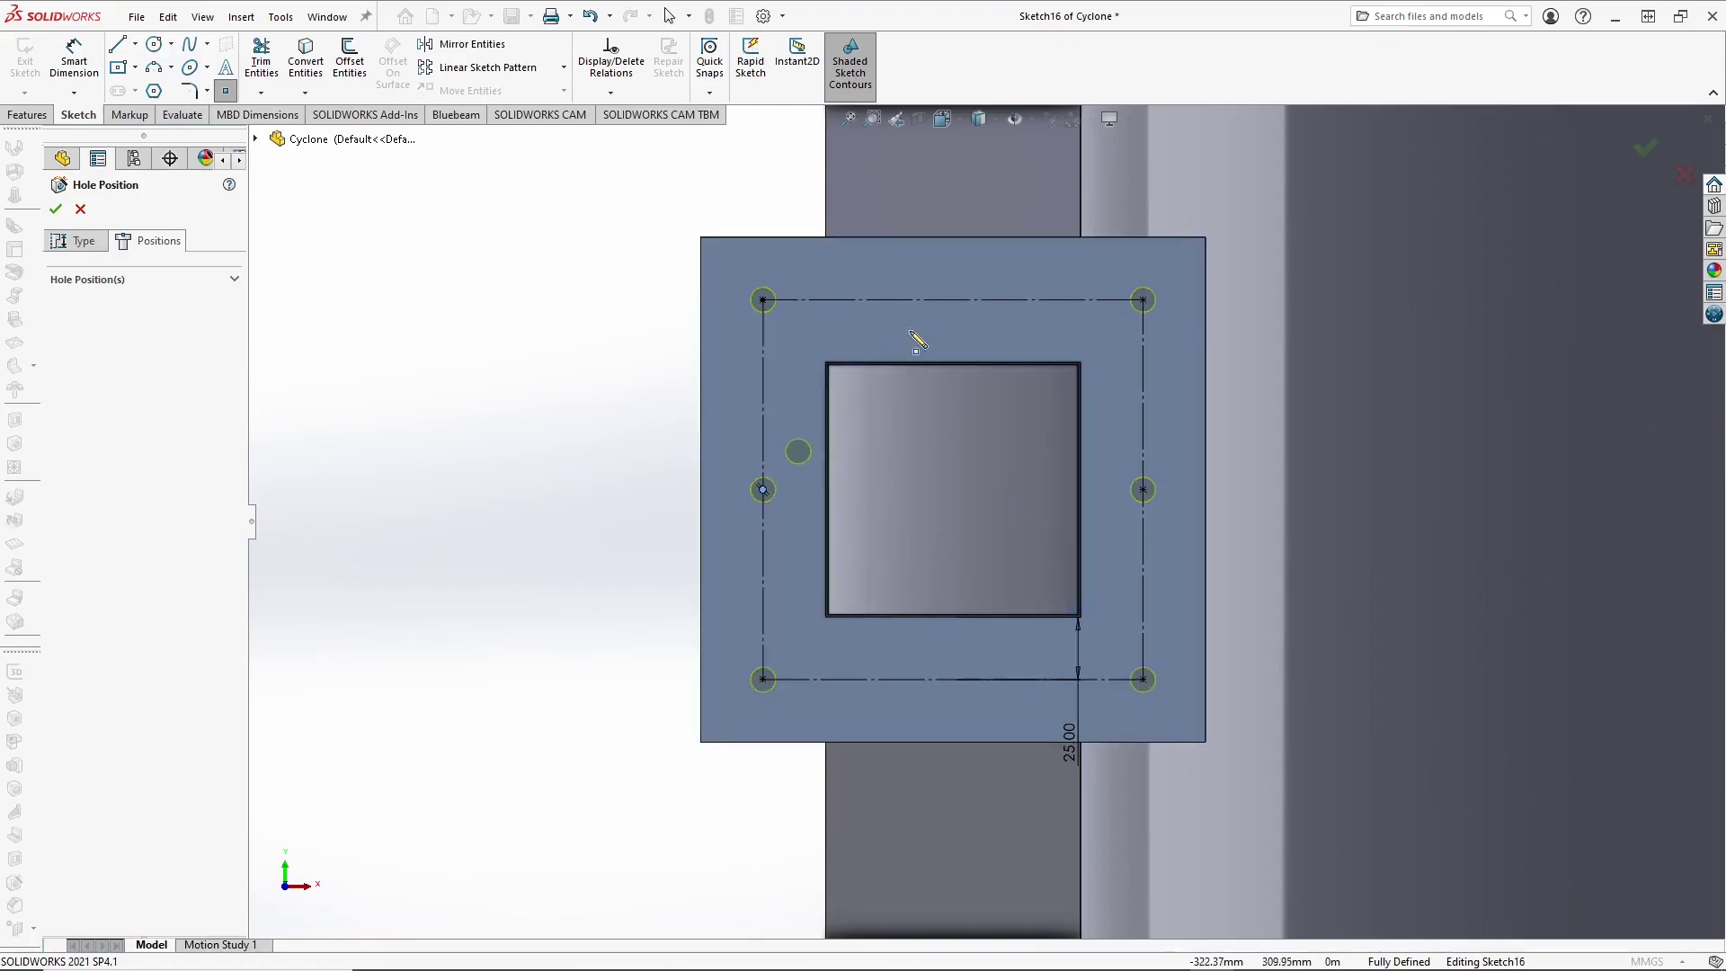
{"action": "left_click", "coordinate": [954, 301]}
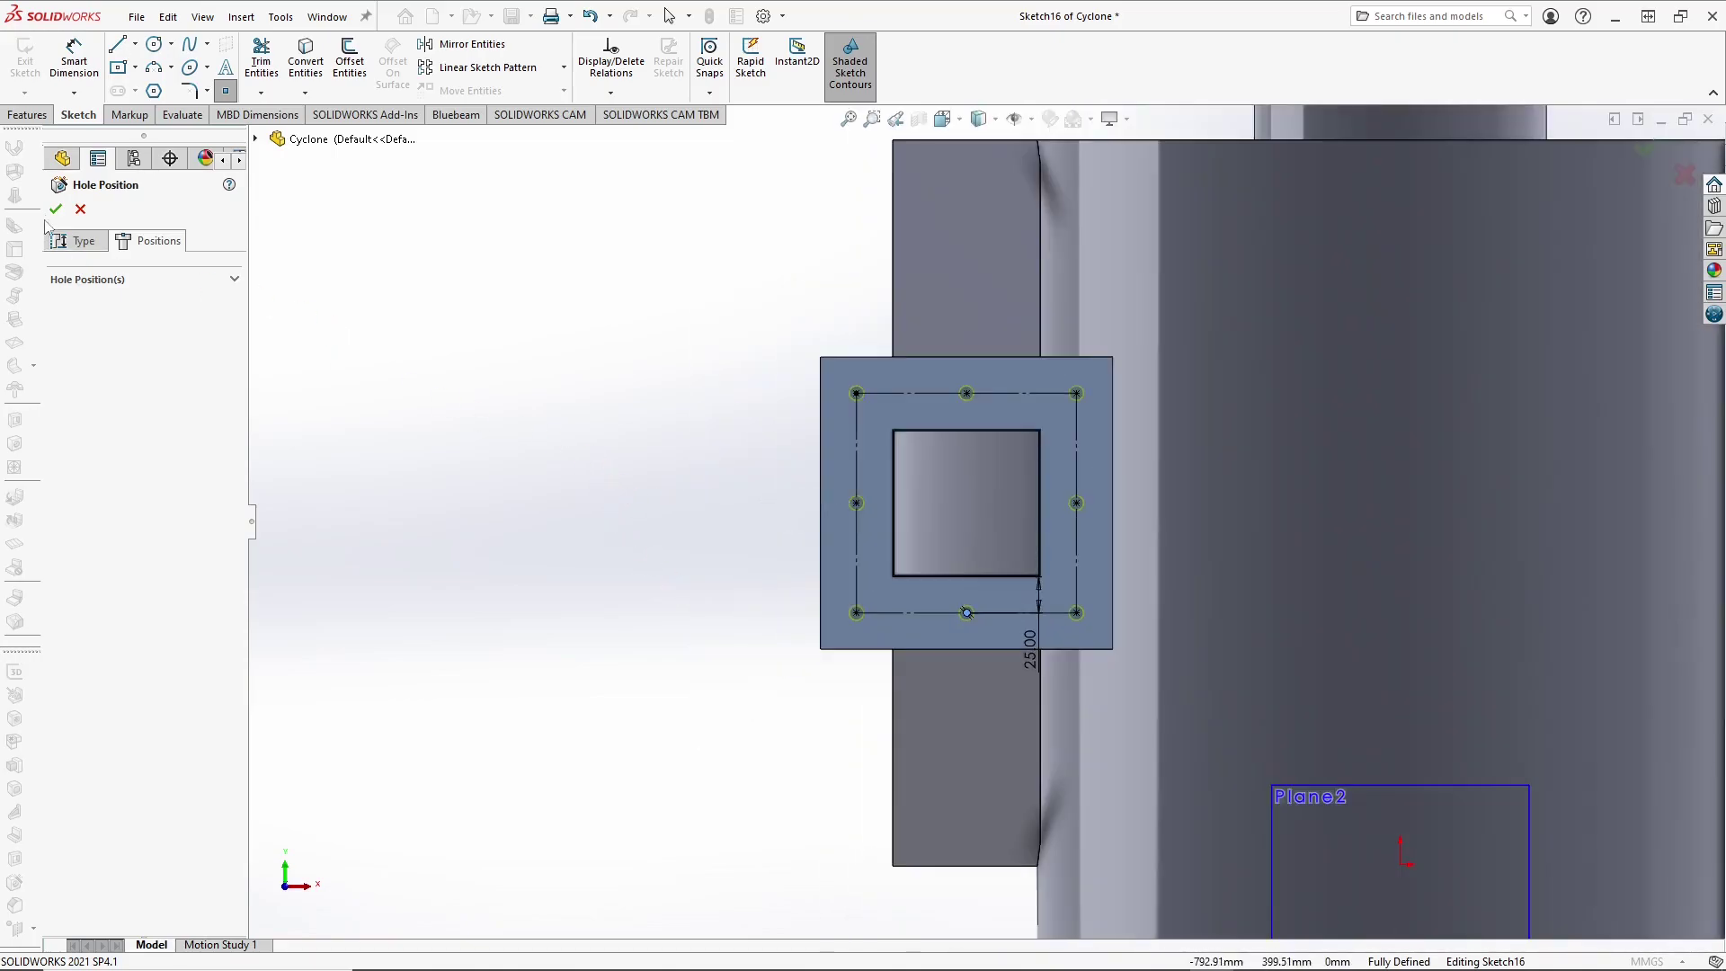
Step: Finish the square flange's holes and remove the Extrude-Thin1 body from their feature scope, keeping only Boss-Extrude8
{"action": "left_click", "coordinate": [56, 209]}
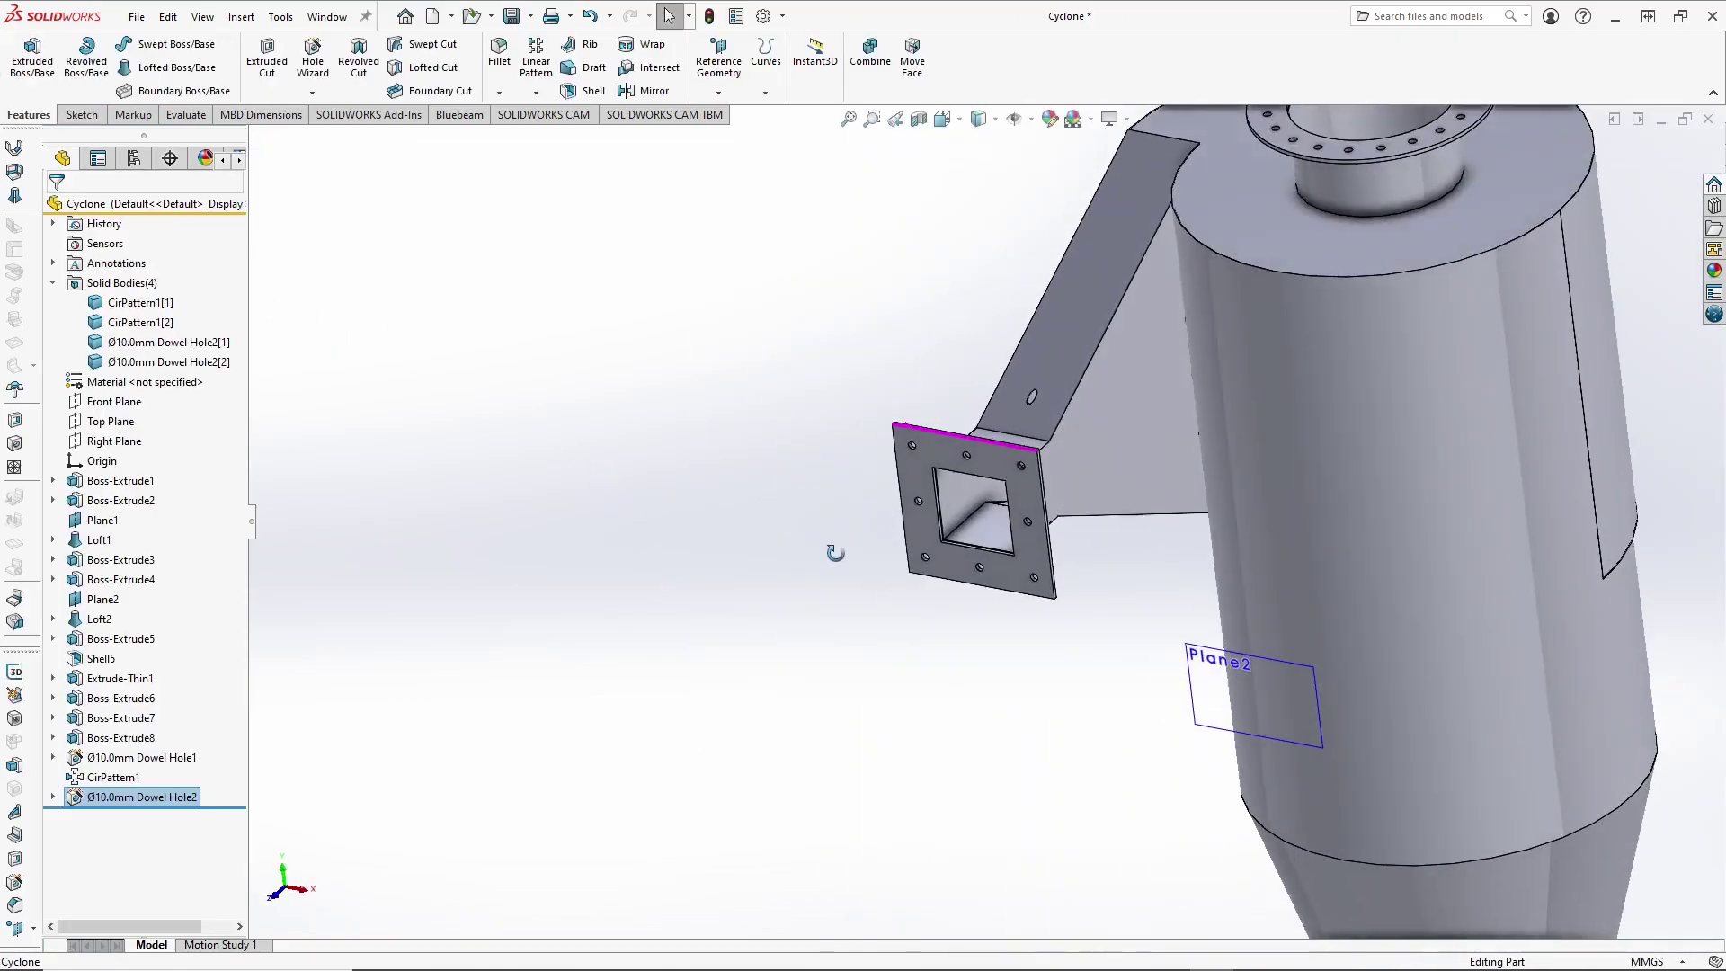
{"action": "middle_click_drag", "start_coordinate": [1089, 385], "coordinate": [1096, 430]}
{"action": "right_click", "coordinate": [195, 800]}
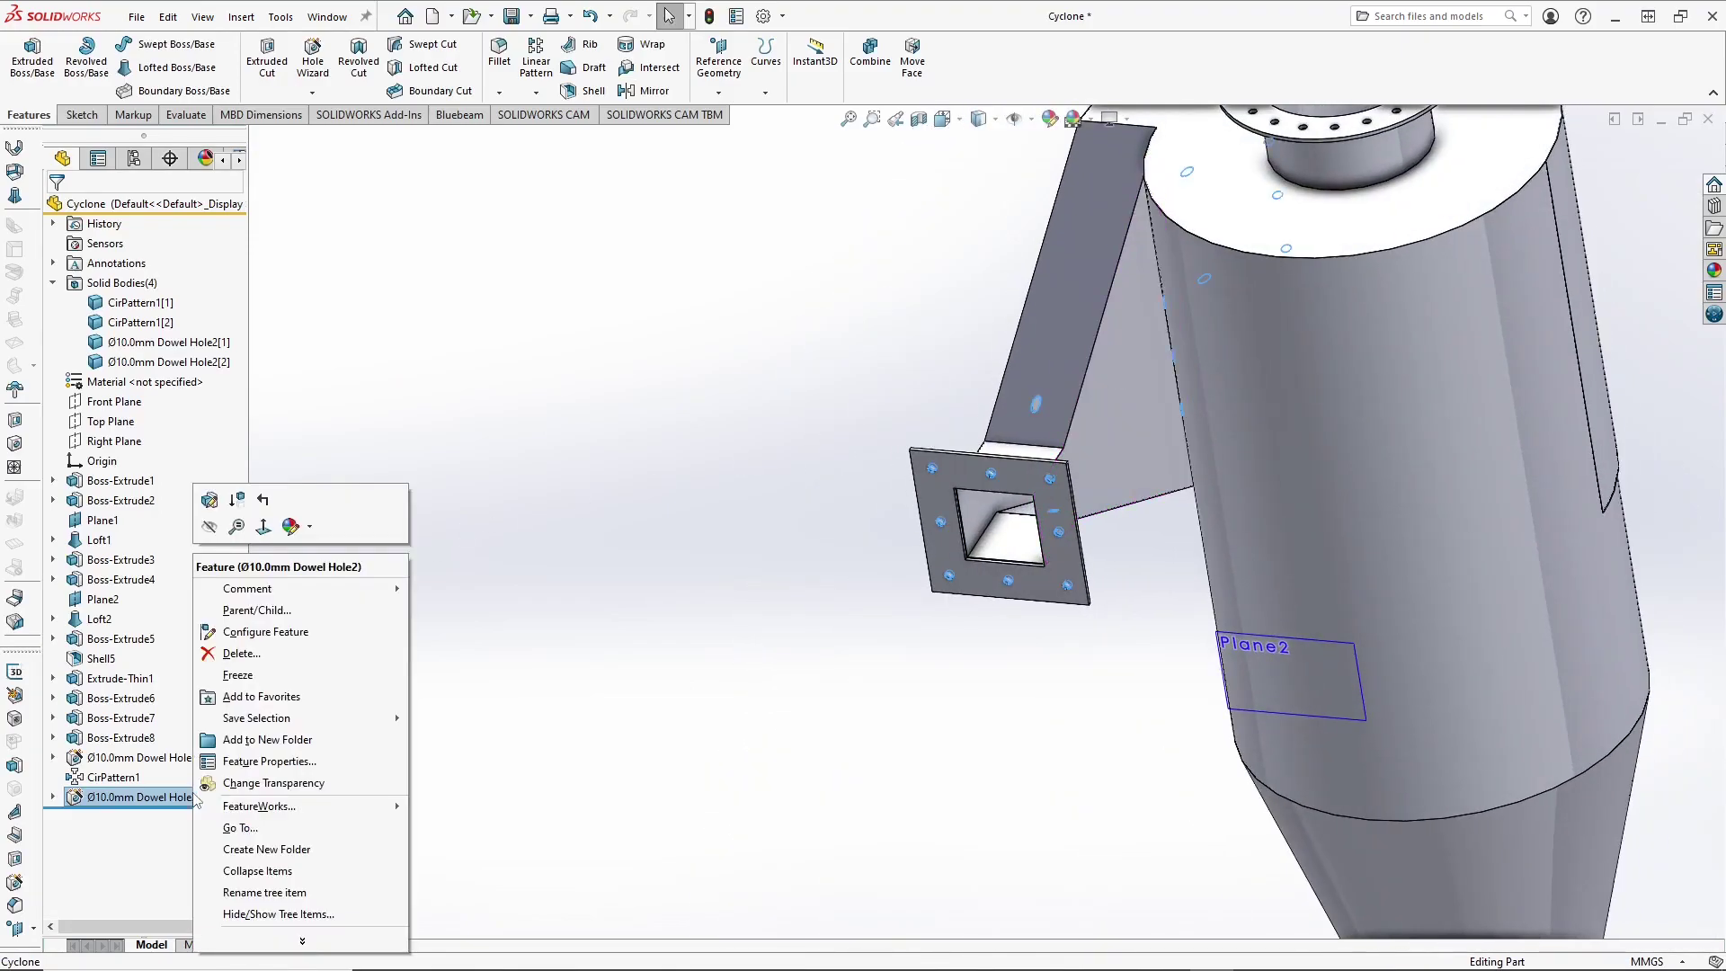
{"action": "left_click", "coordinate": [209, 500]}
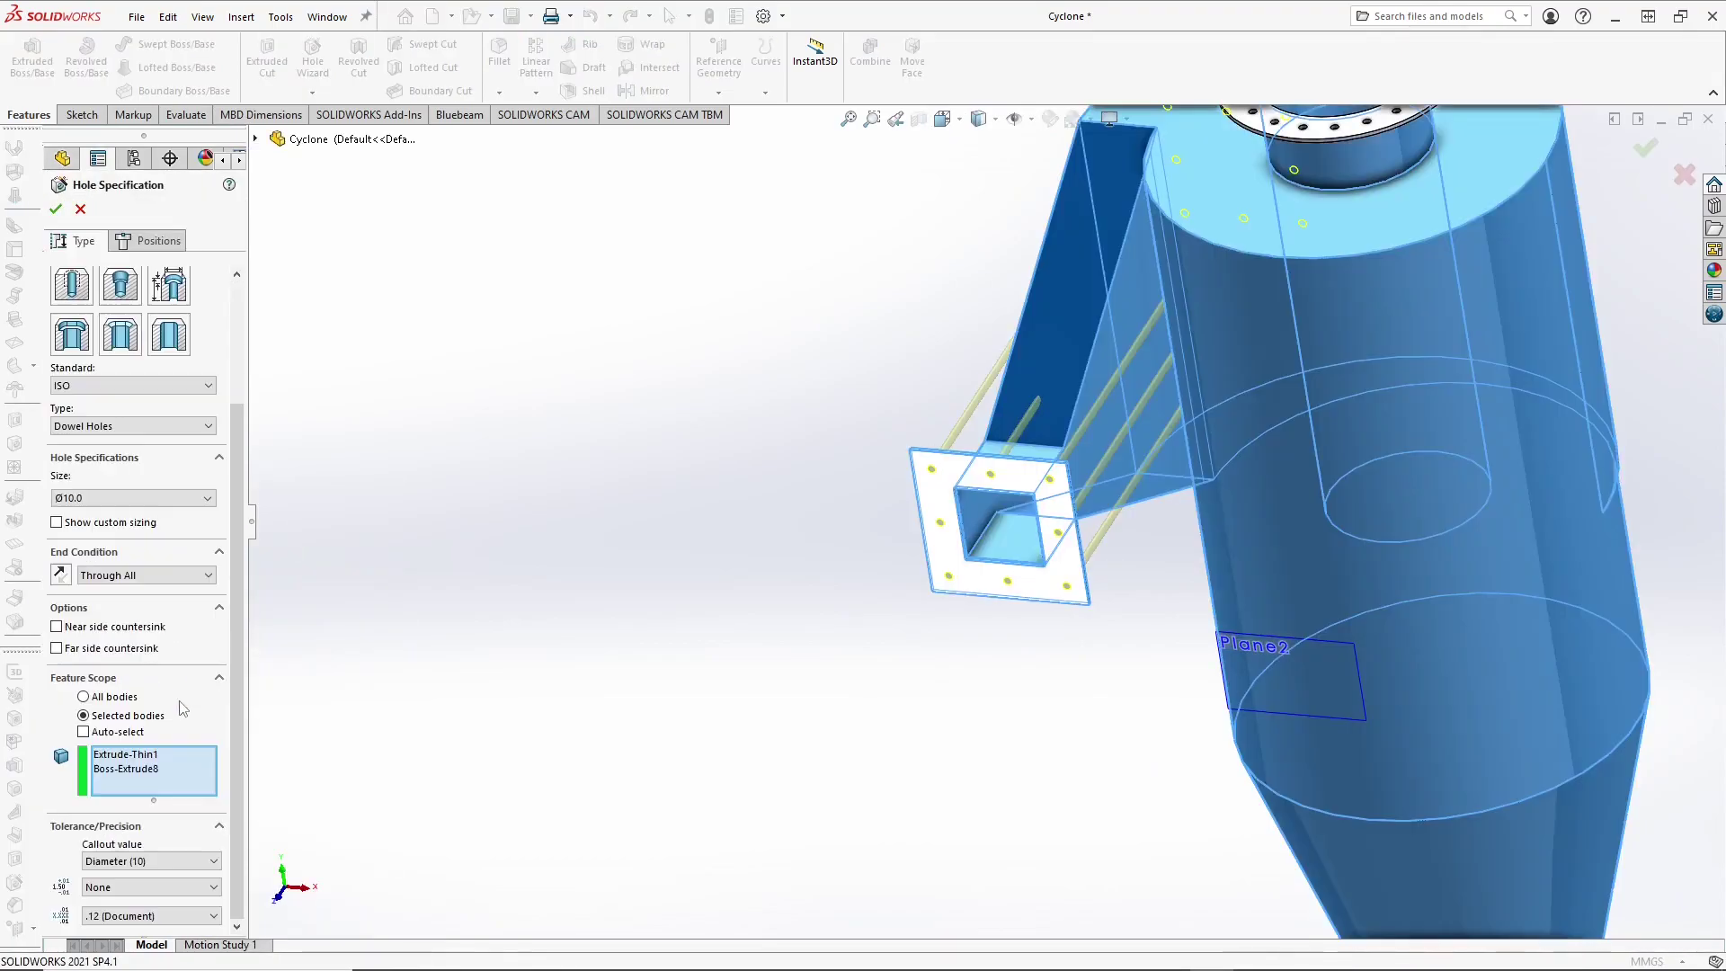
{"action": "left_click", "coordinate": [144, 760]}
{"action": "right_click", "coordinate": [144, 755]}
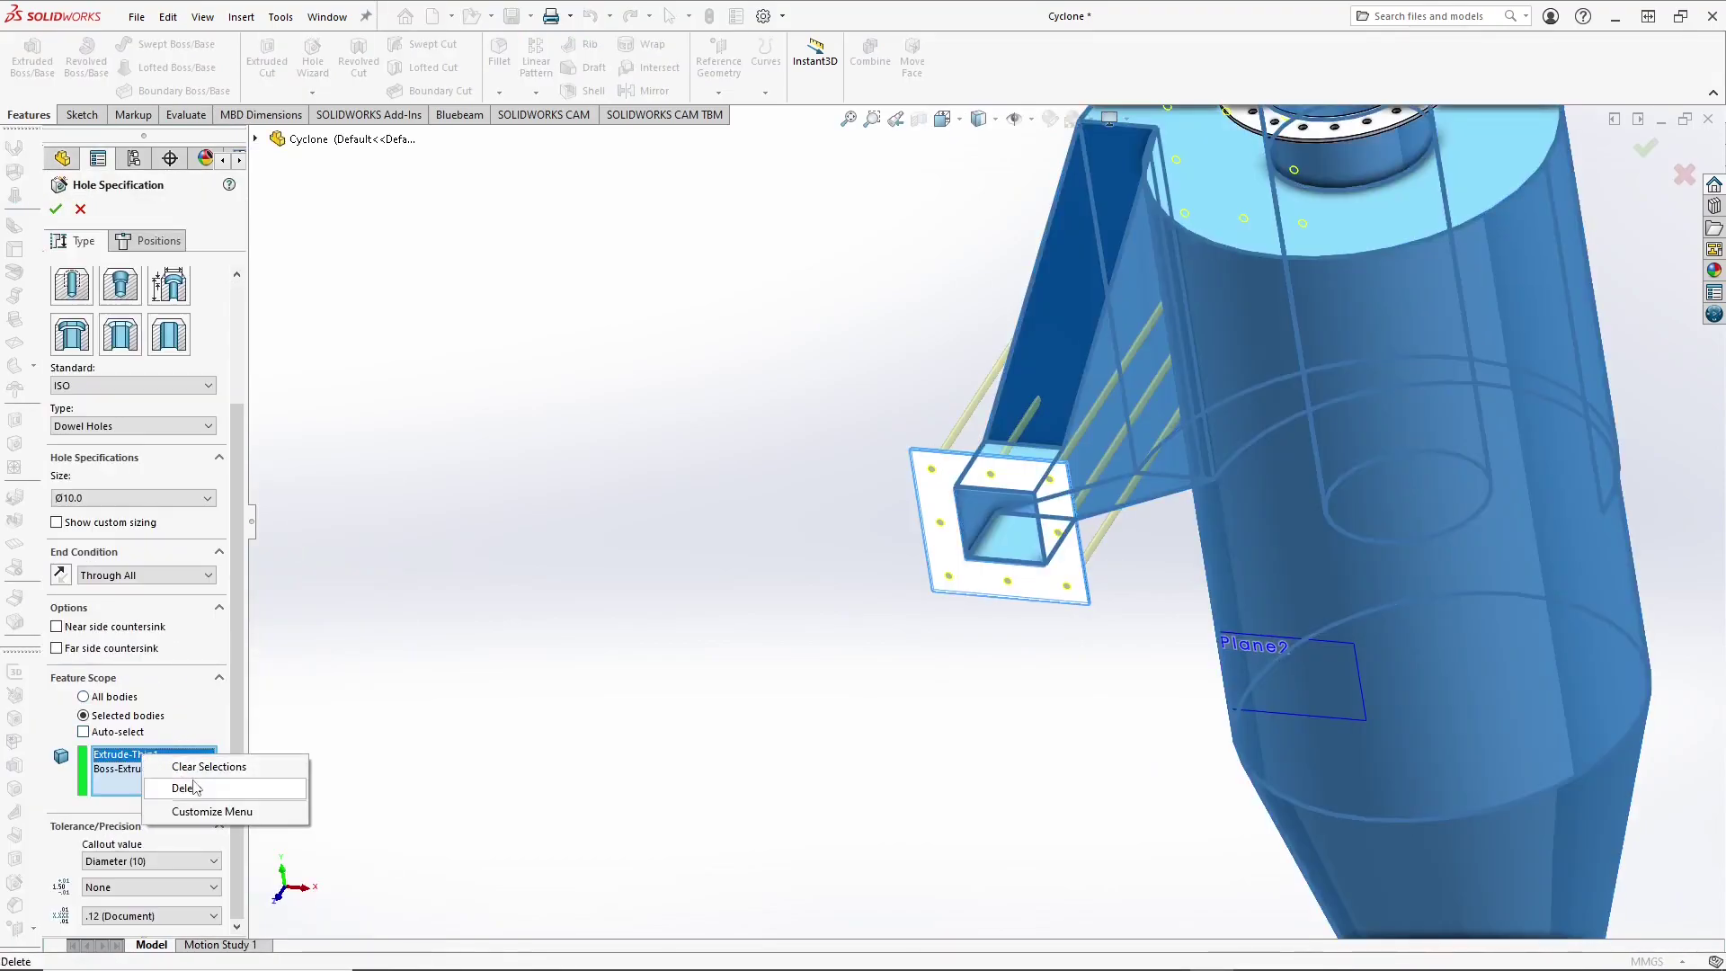
{"action": "left_click", "coordinate": [196, 788]}
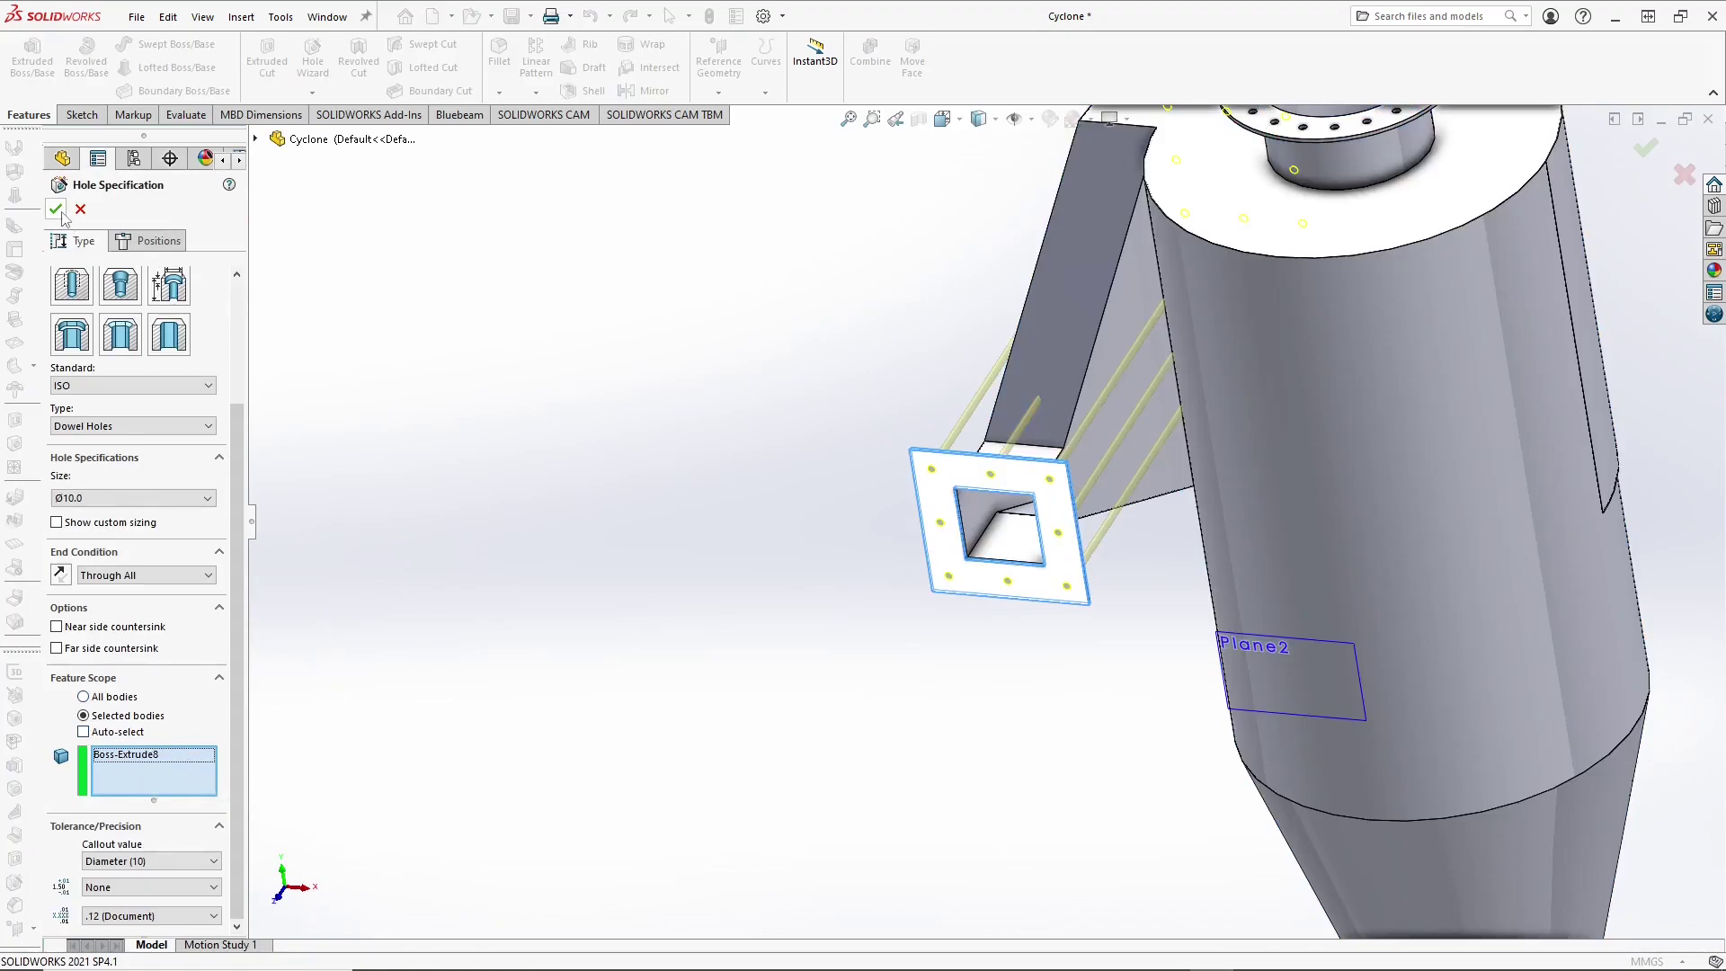
{"action": "left_click", "coordinate": [55, 209]}
Step: Hide reference plane Plane2 beside the cyclone body
{"action": "scroll", "coordinate": [1024, 422], "scroll_direction": "up", "scroll_amount": 5}
{"action": "middle_click_drag", "start_coordinate": [1023, 423], "coordinate": [1119, 402]}
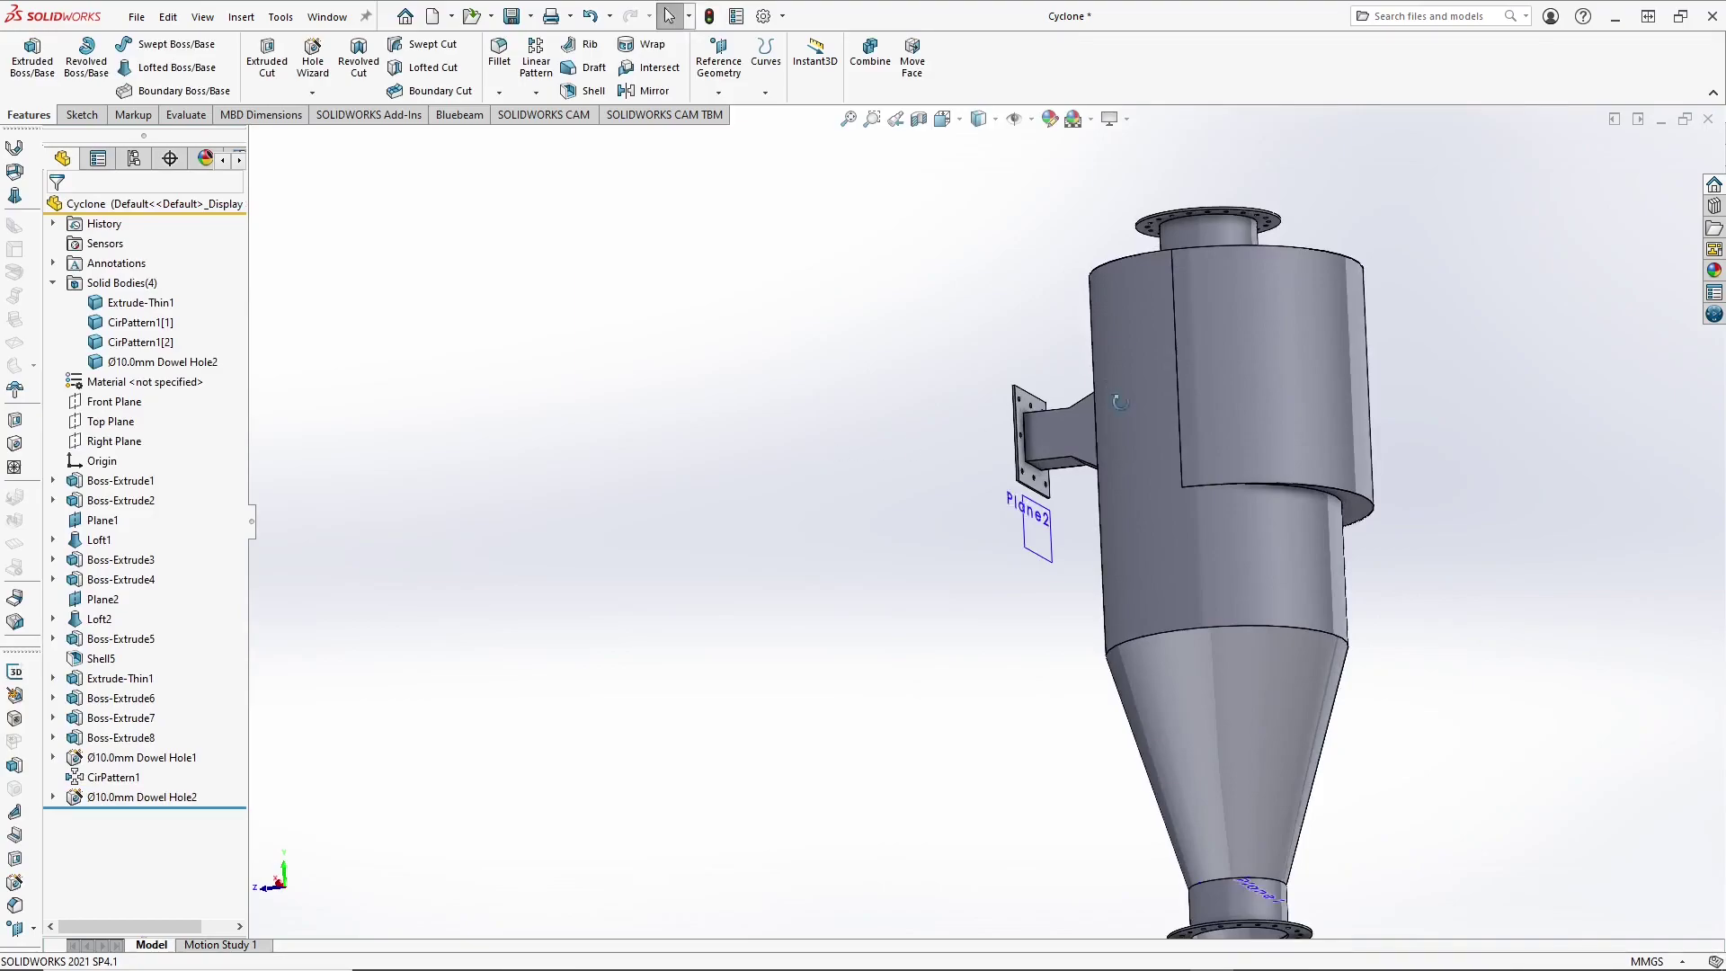
{"action": "key", "text": "ctrl+7"}
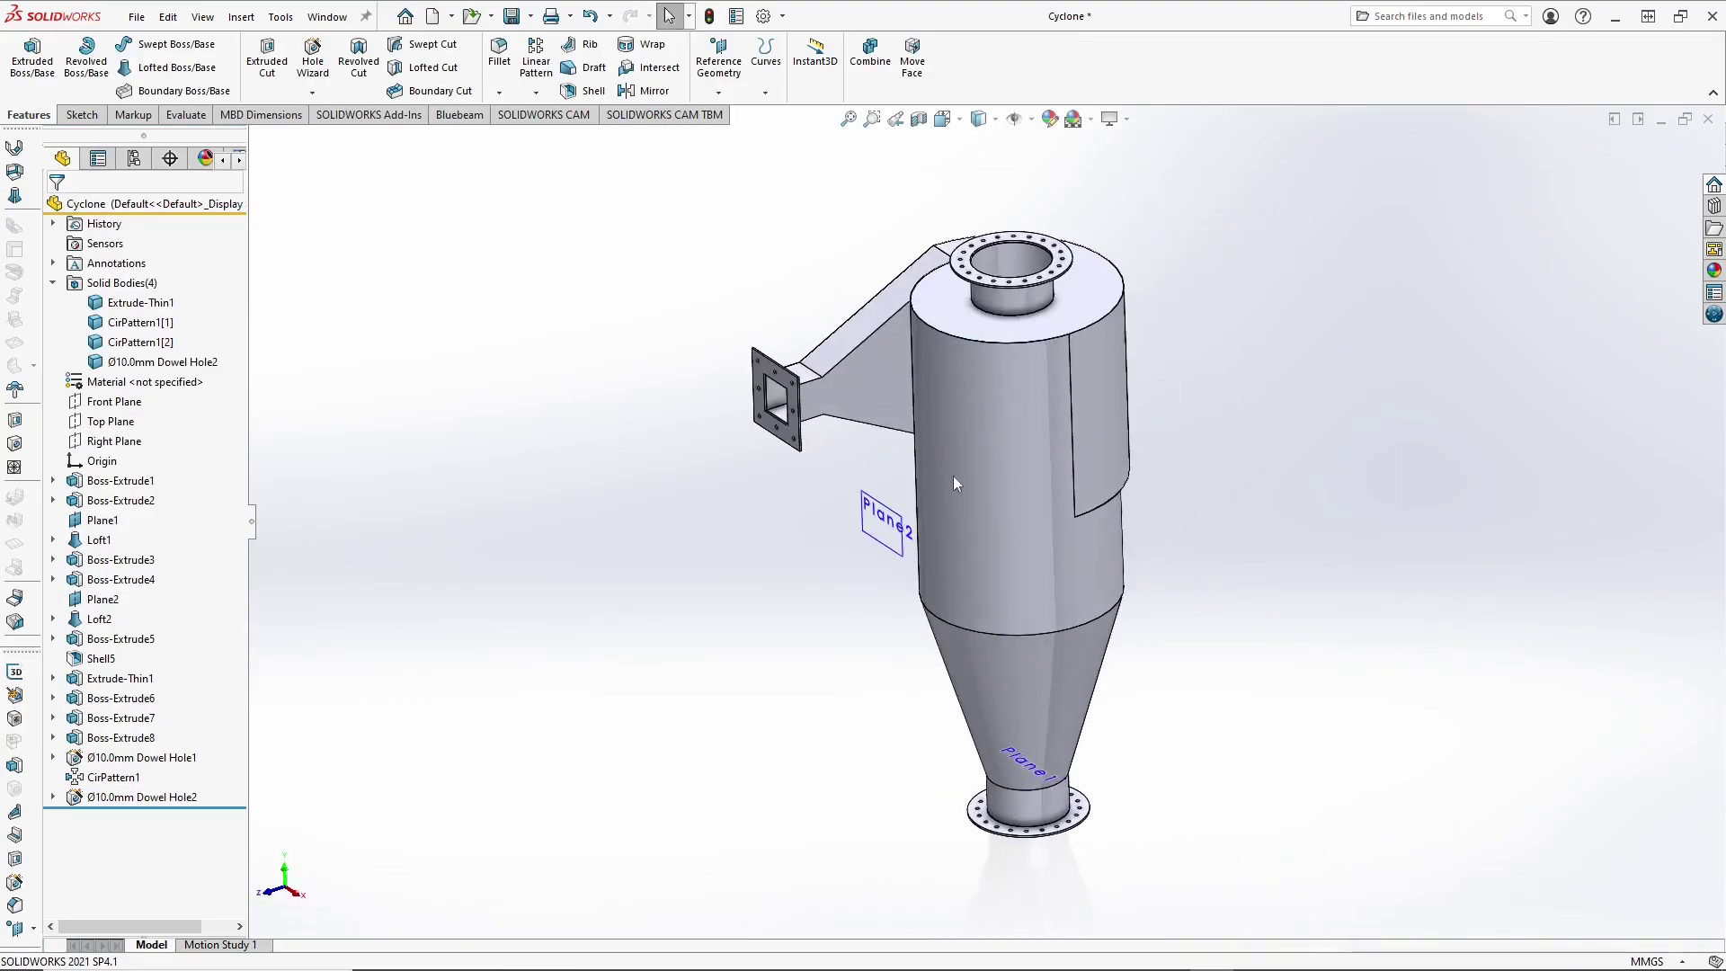
{"action": "scroll", "coordinate": [935, 485], "scroll_direction": "down", "scroll_amount": 3}
{"action": "left_click", "coordinate": [870, 505]}
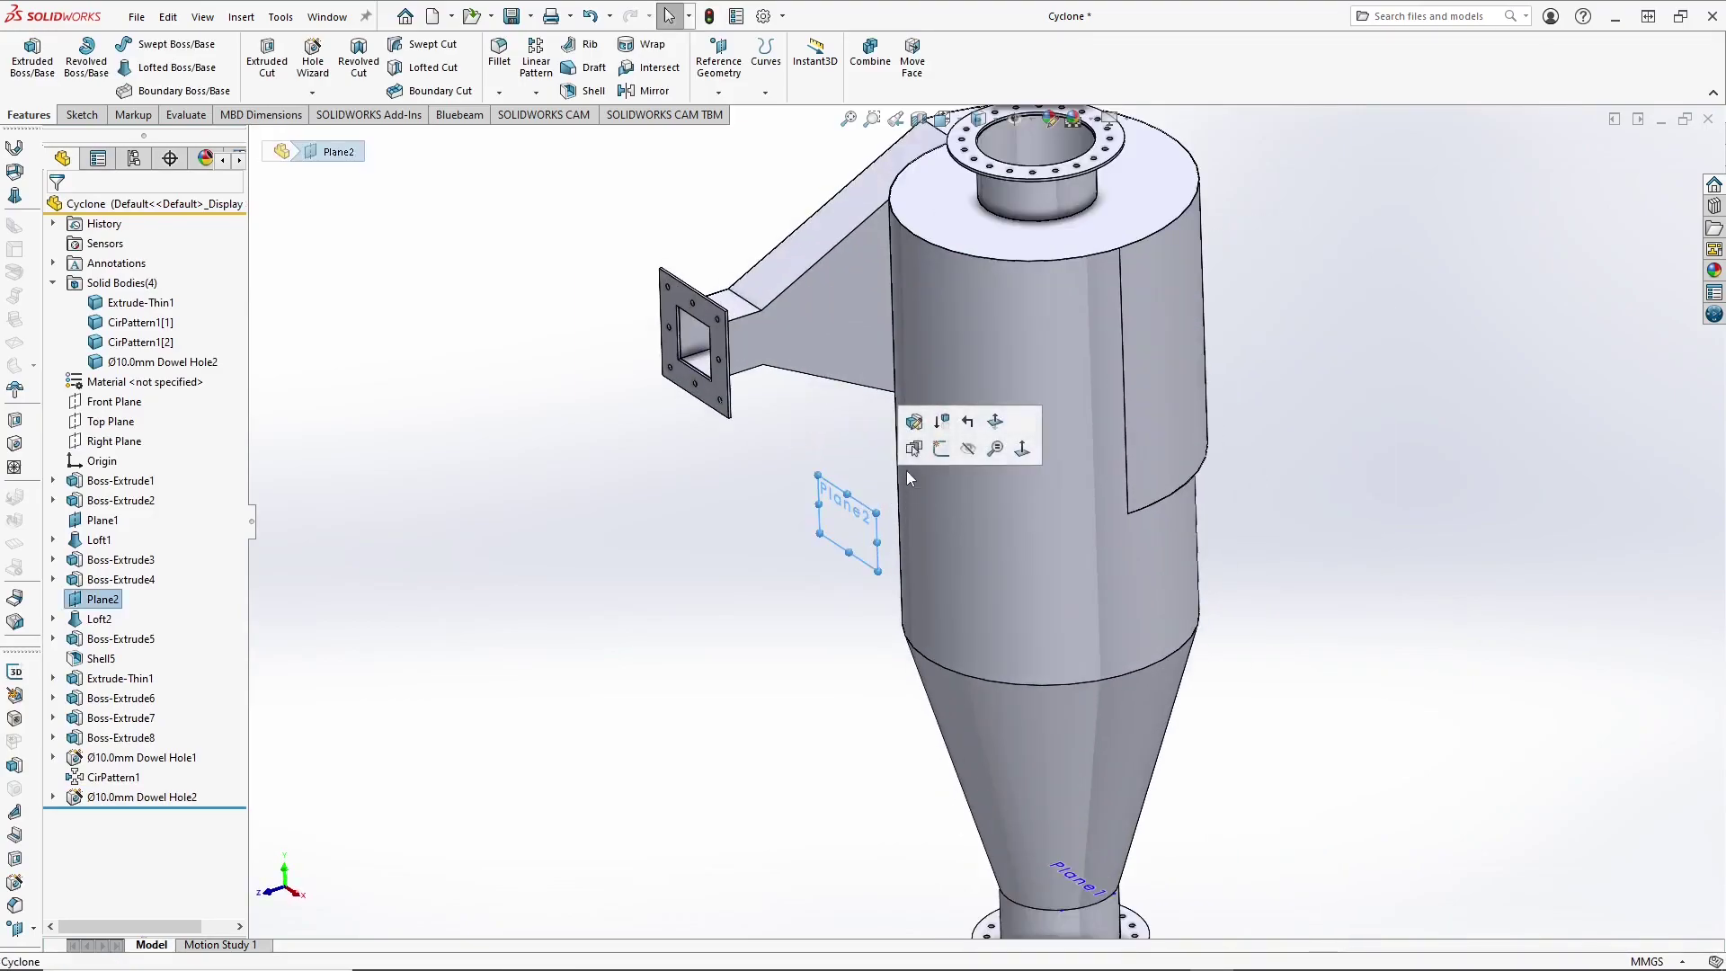
{"action": "left_click", "coordinate": [970, 453]}
{"action": "scroll", "coordinate": [899, 558], "scroll_direction": "up", "scroll_amount": 1}
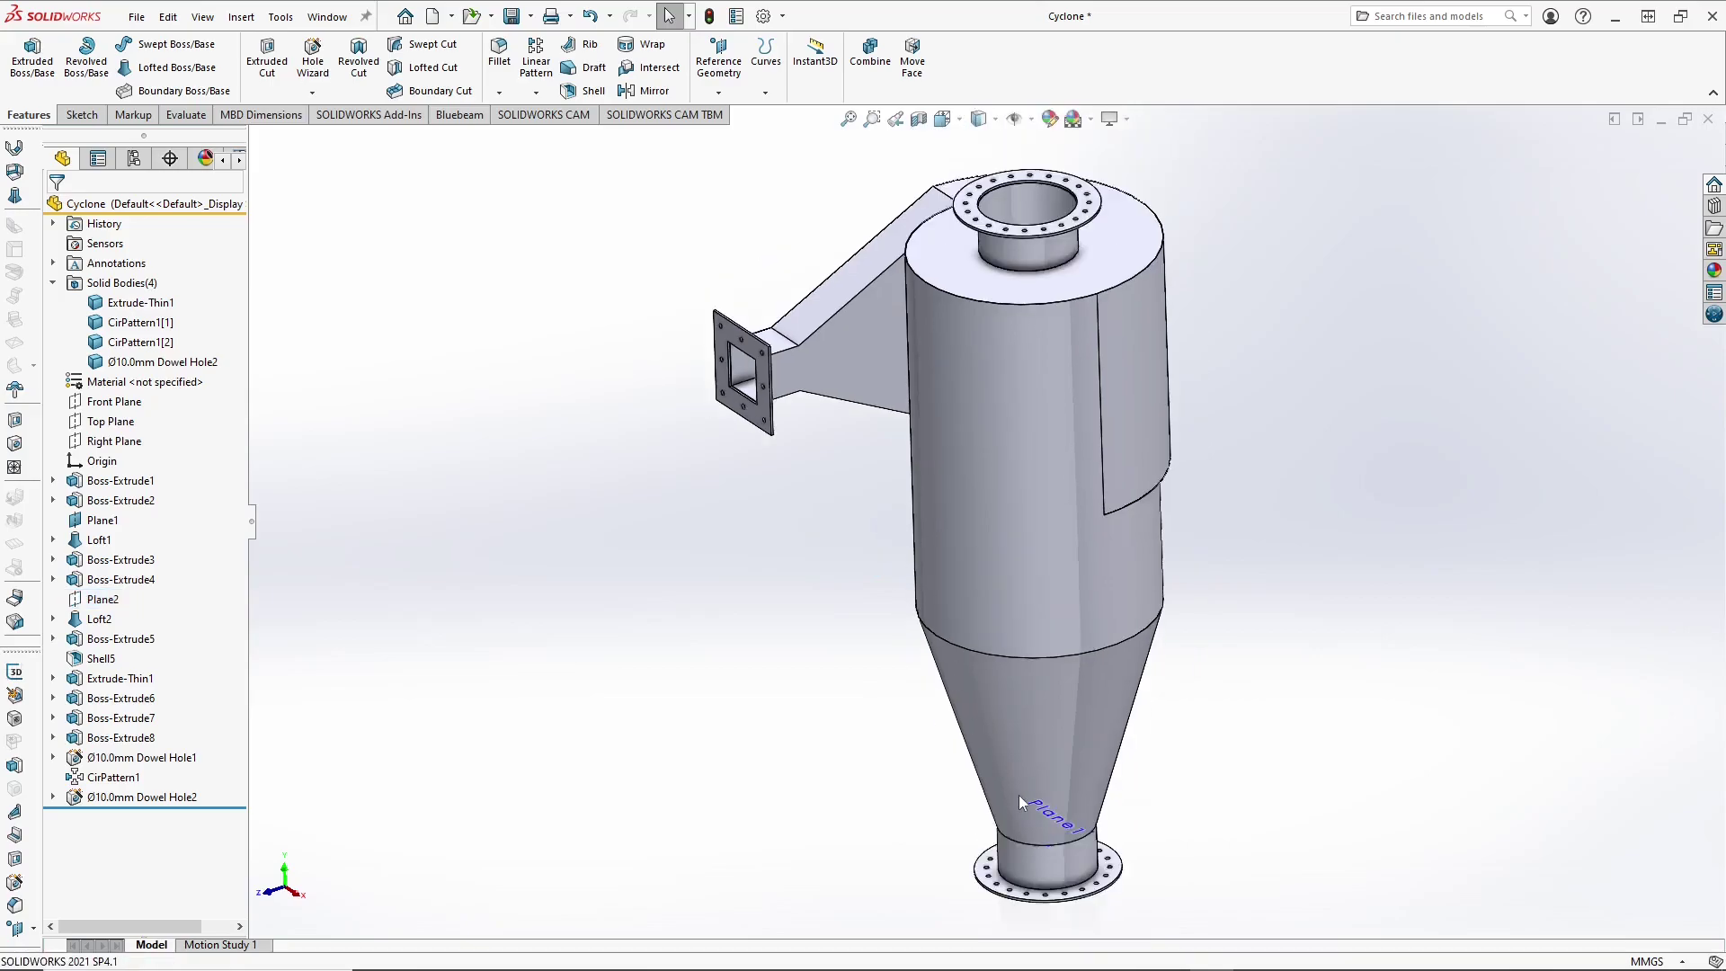
Step: Set the model to the isometric view and save the part
{"action": "key", "text": "space"}
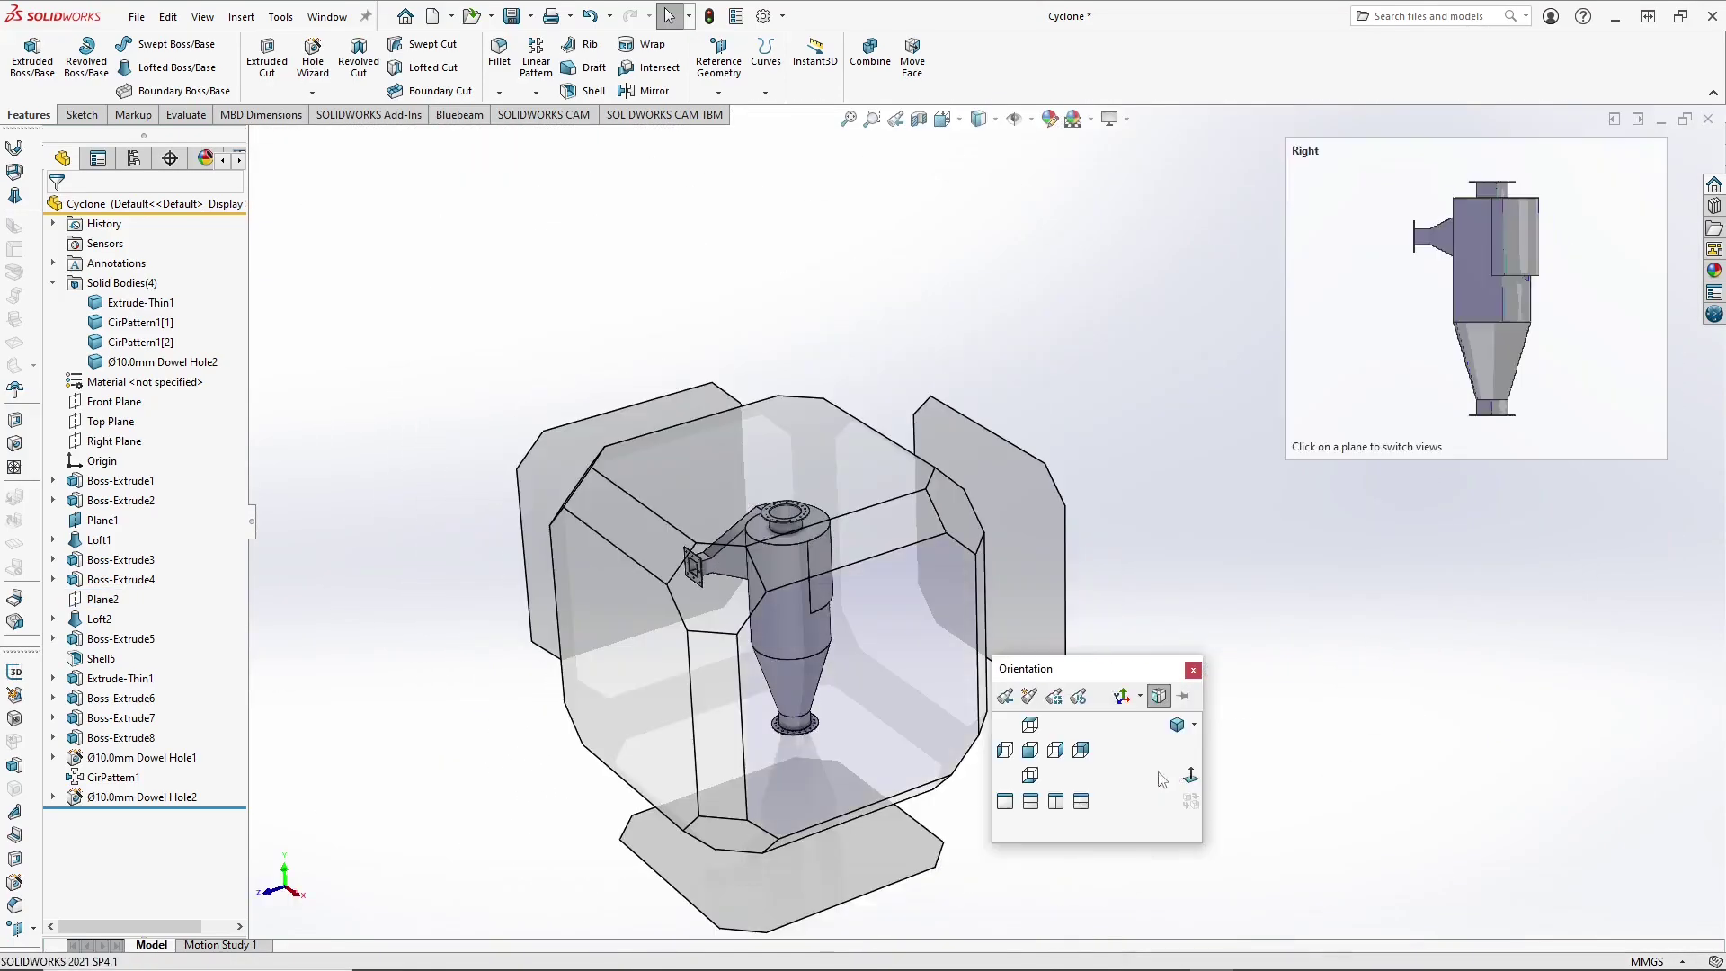
{"action": "left_click", "coordinate": [1012, 590]}
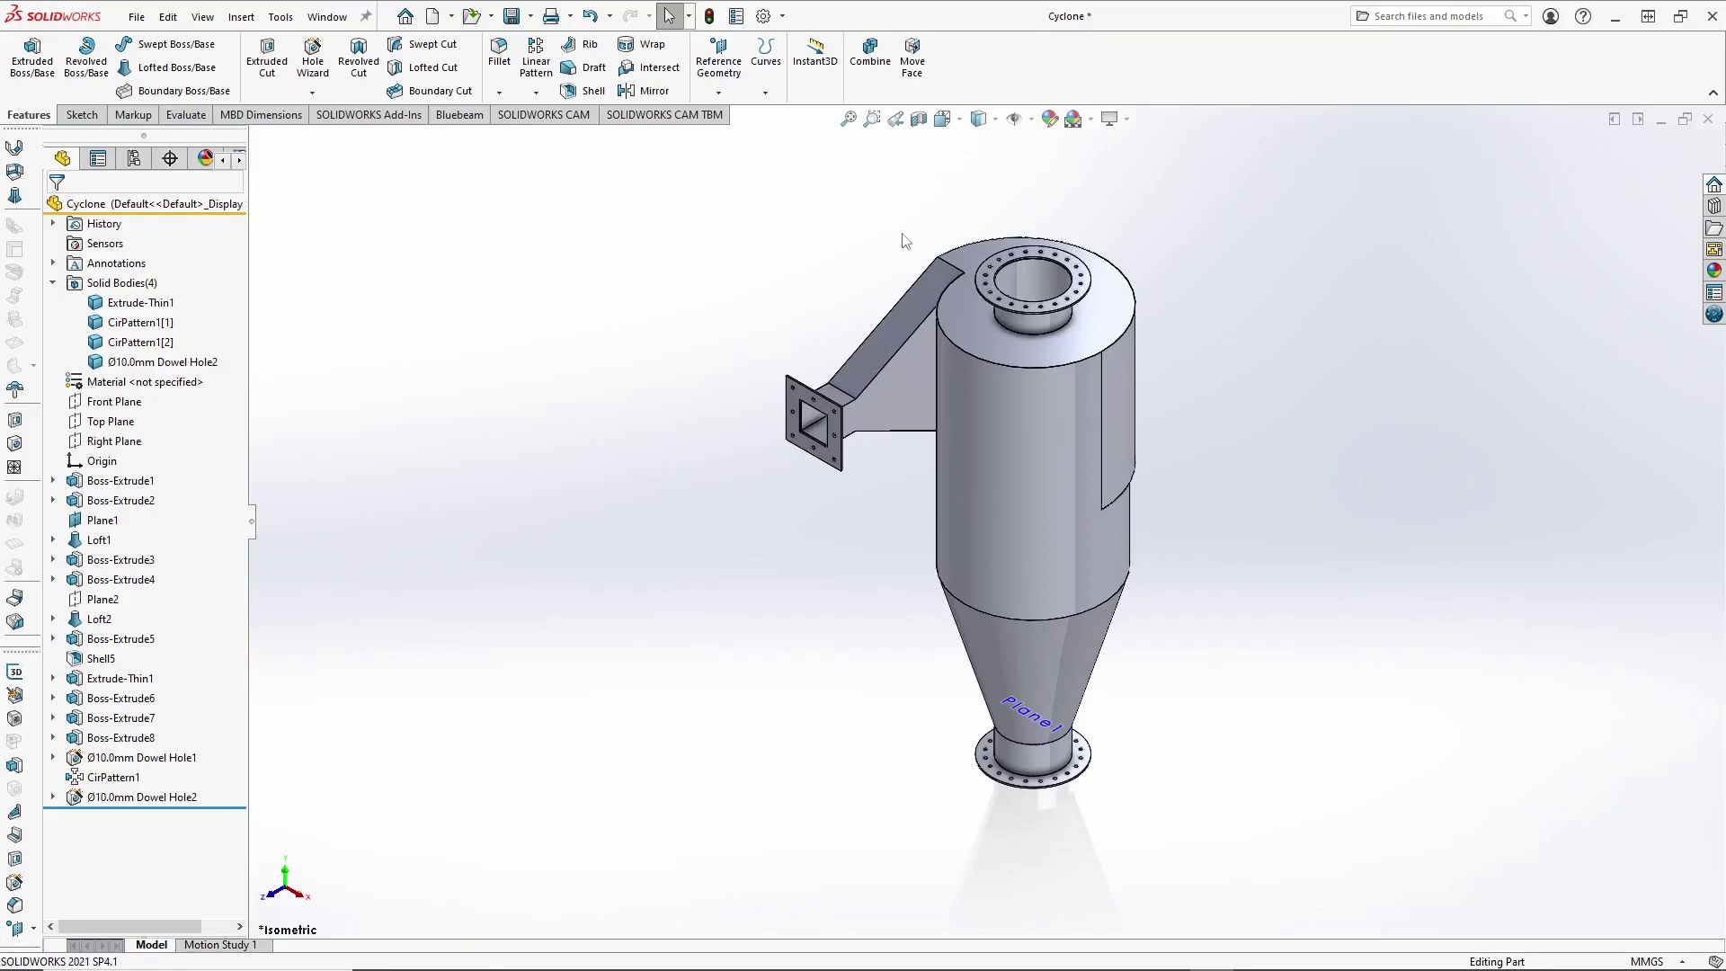
{"action": "left_click", "coordinate": [511, 16]}
Step: Apply an orange colour (RGB 232, 113, 8) to only the main cyclone body, leaving out the flanges
{"action": "left_click", "coordinate": [1049, 118]}
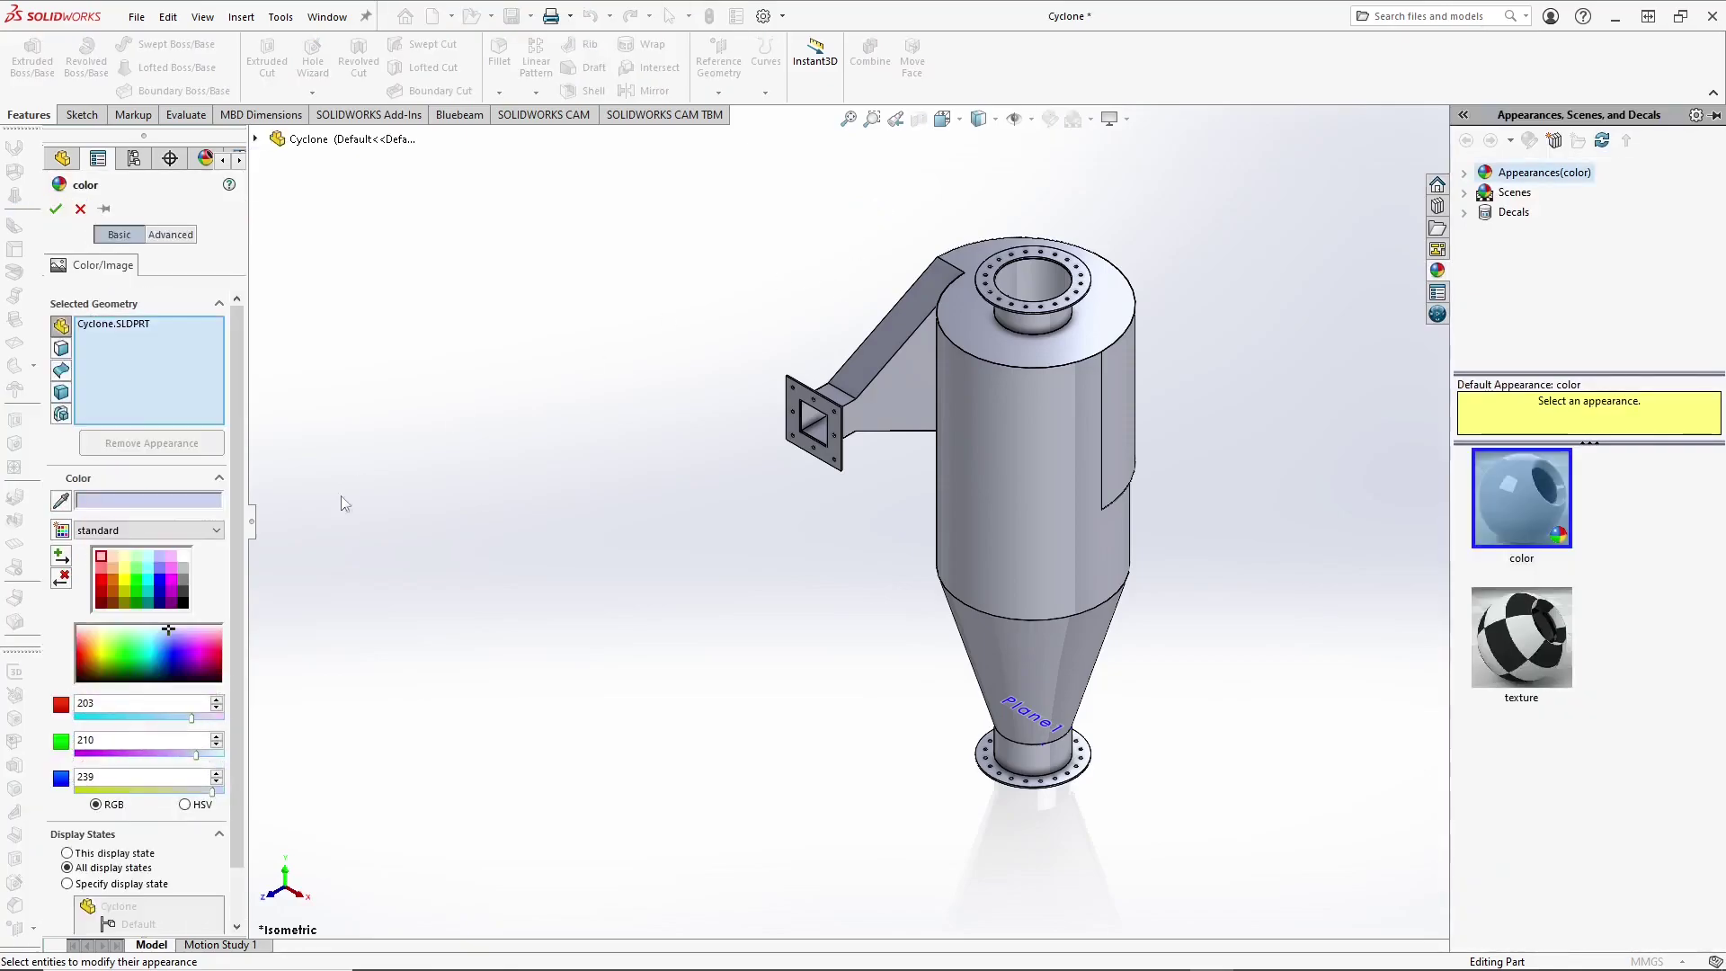
{"action": "left_click", "coordinate": [113, 584]}
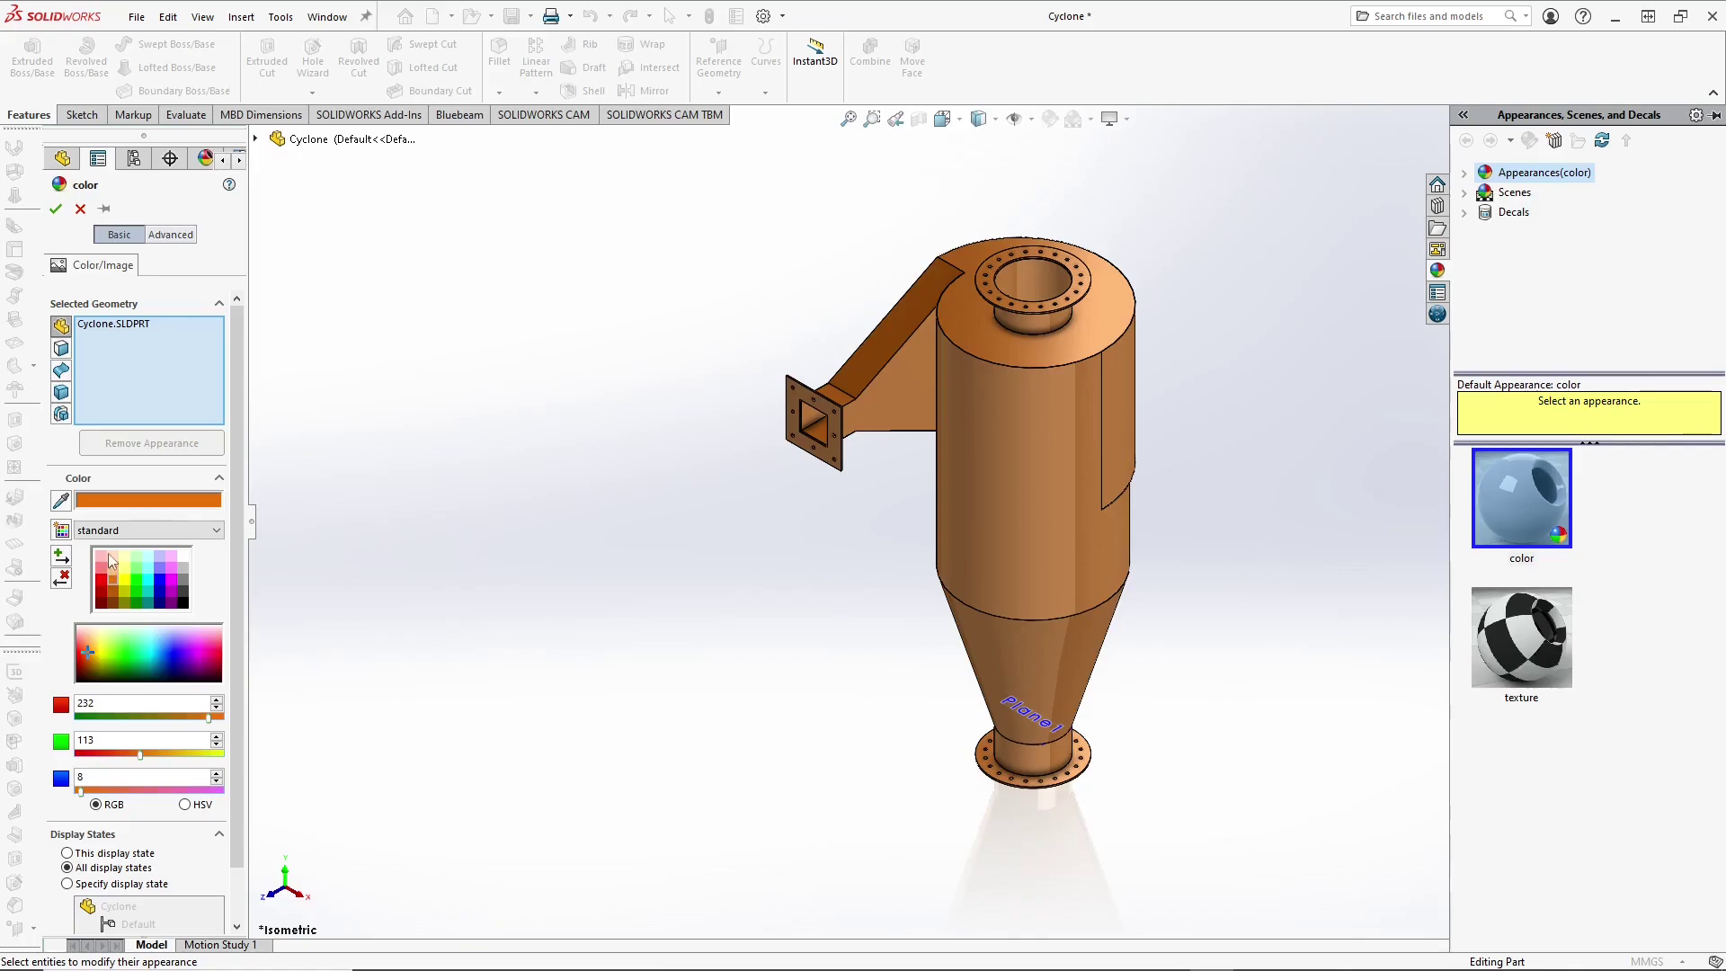
{"action": "right_click", "coordinate": [104, 351]}
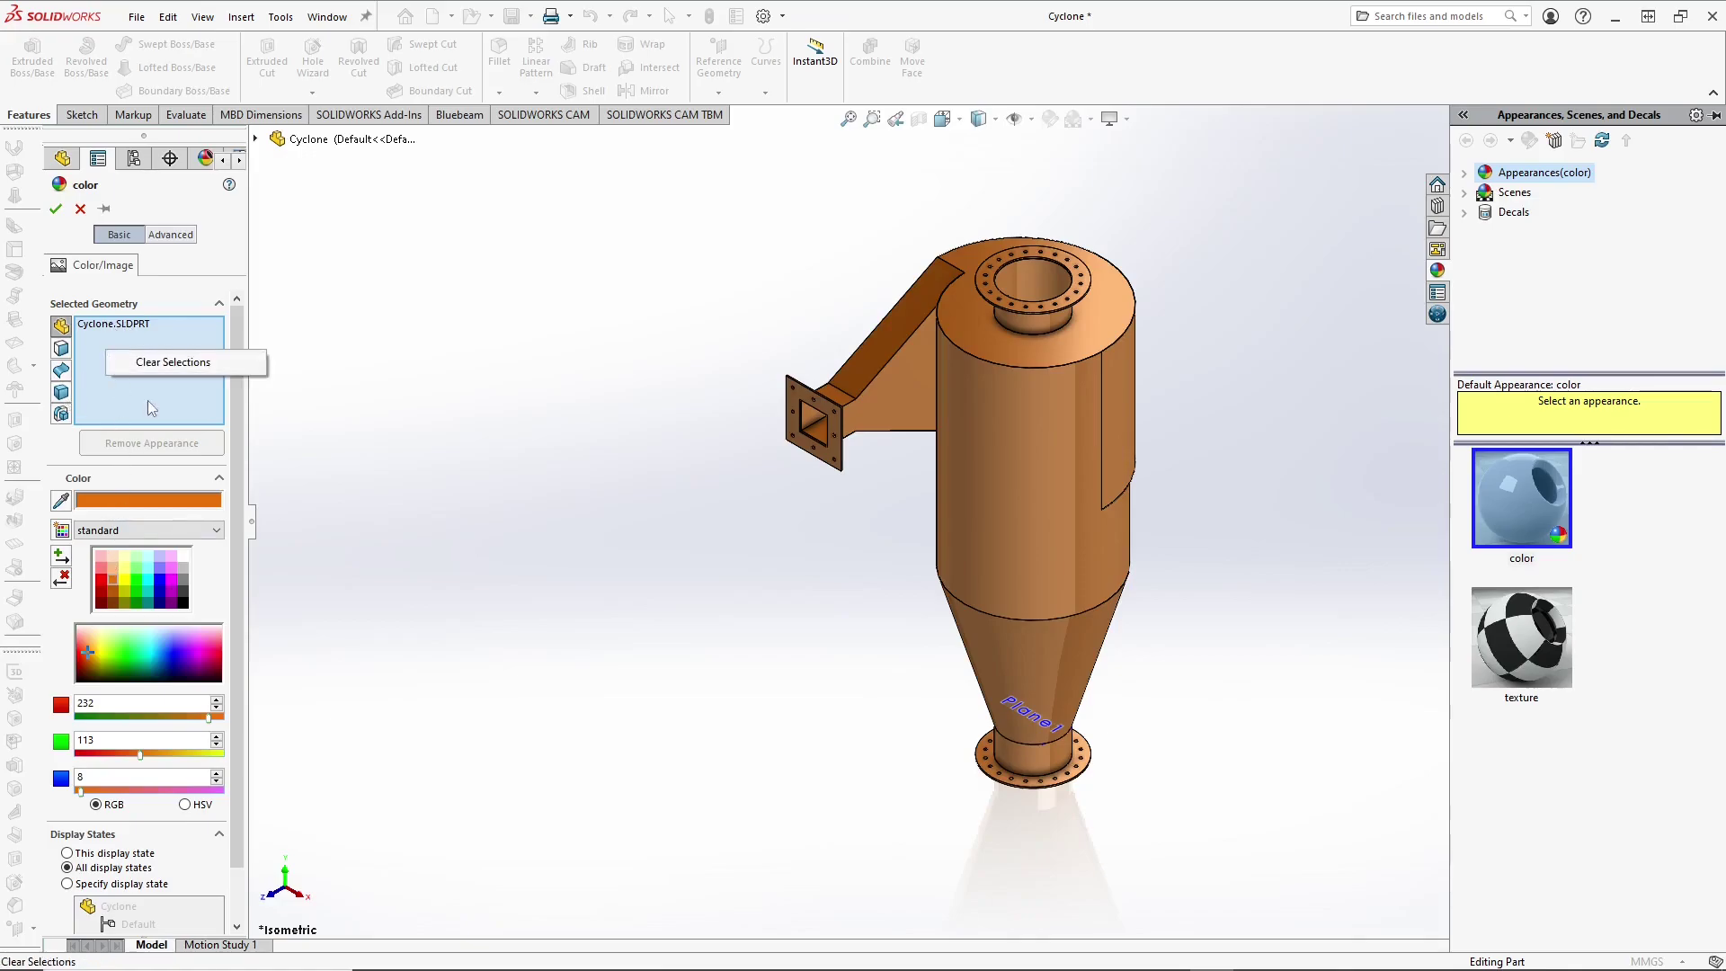
{"action": "left_click", "coordinate": [162, 363]}
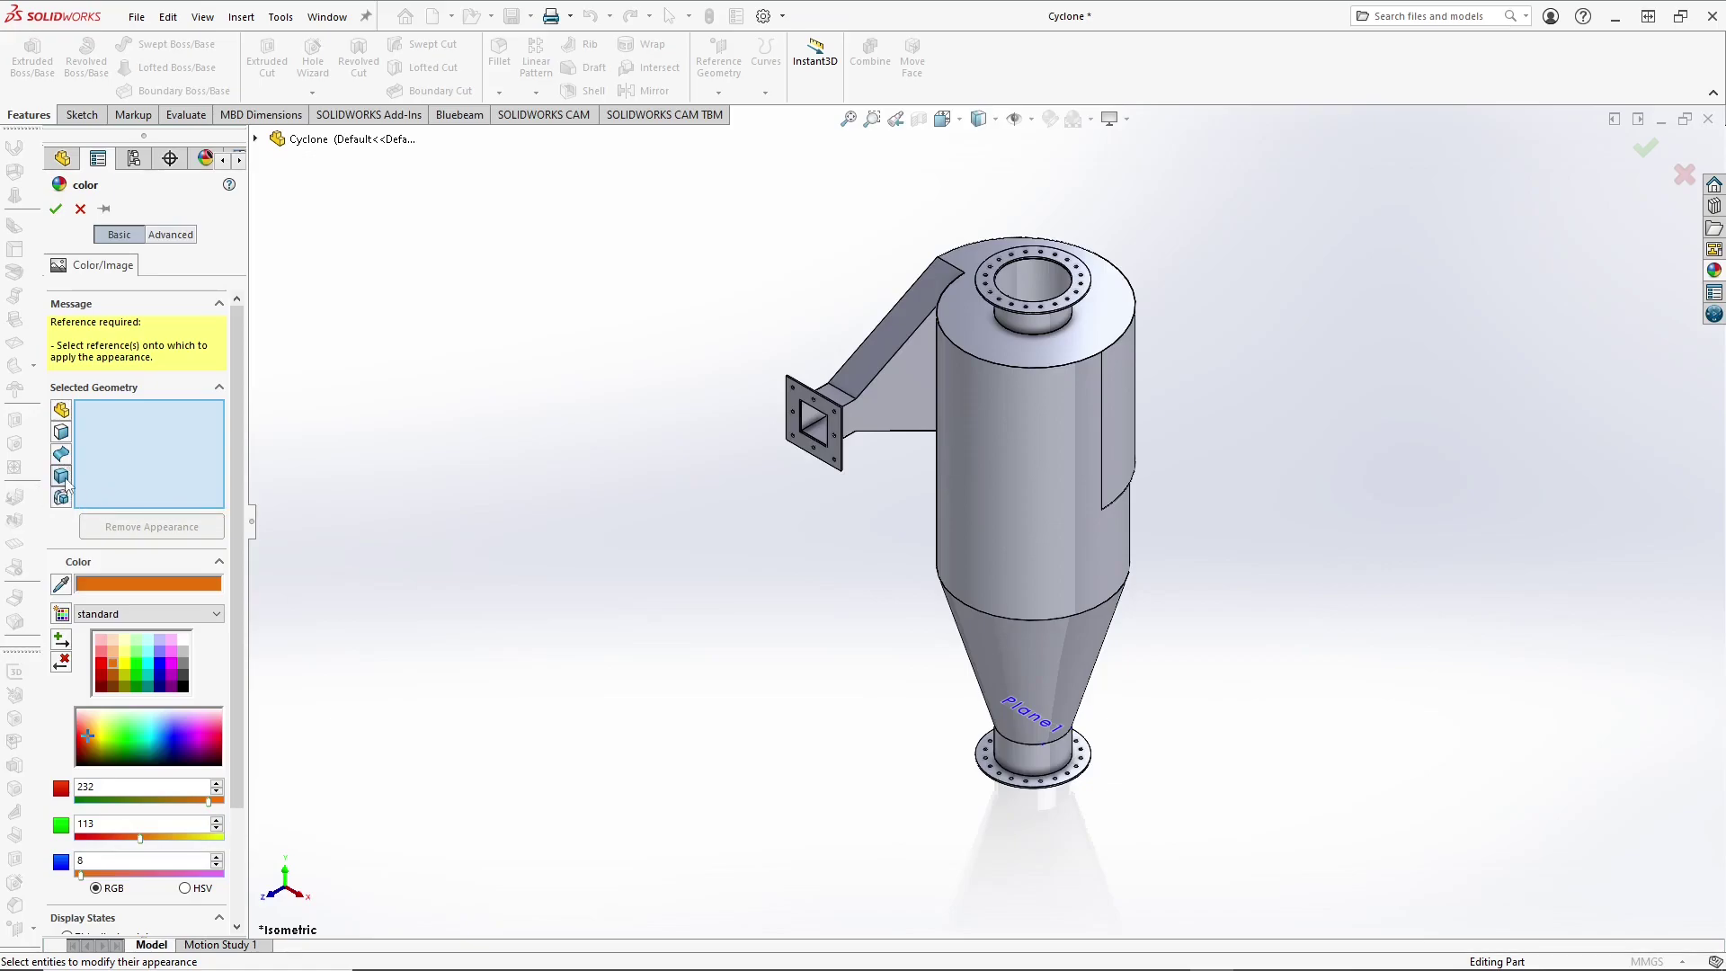
{"action": "left_click", "coordinate": [61, 475]}
{"action": "left_click", "coordinate": [935, 529]}
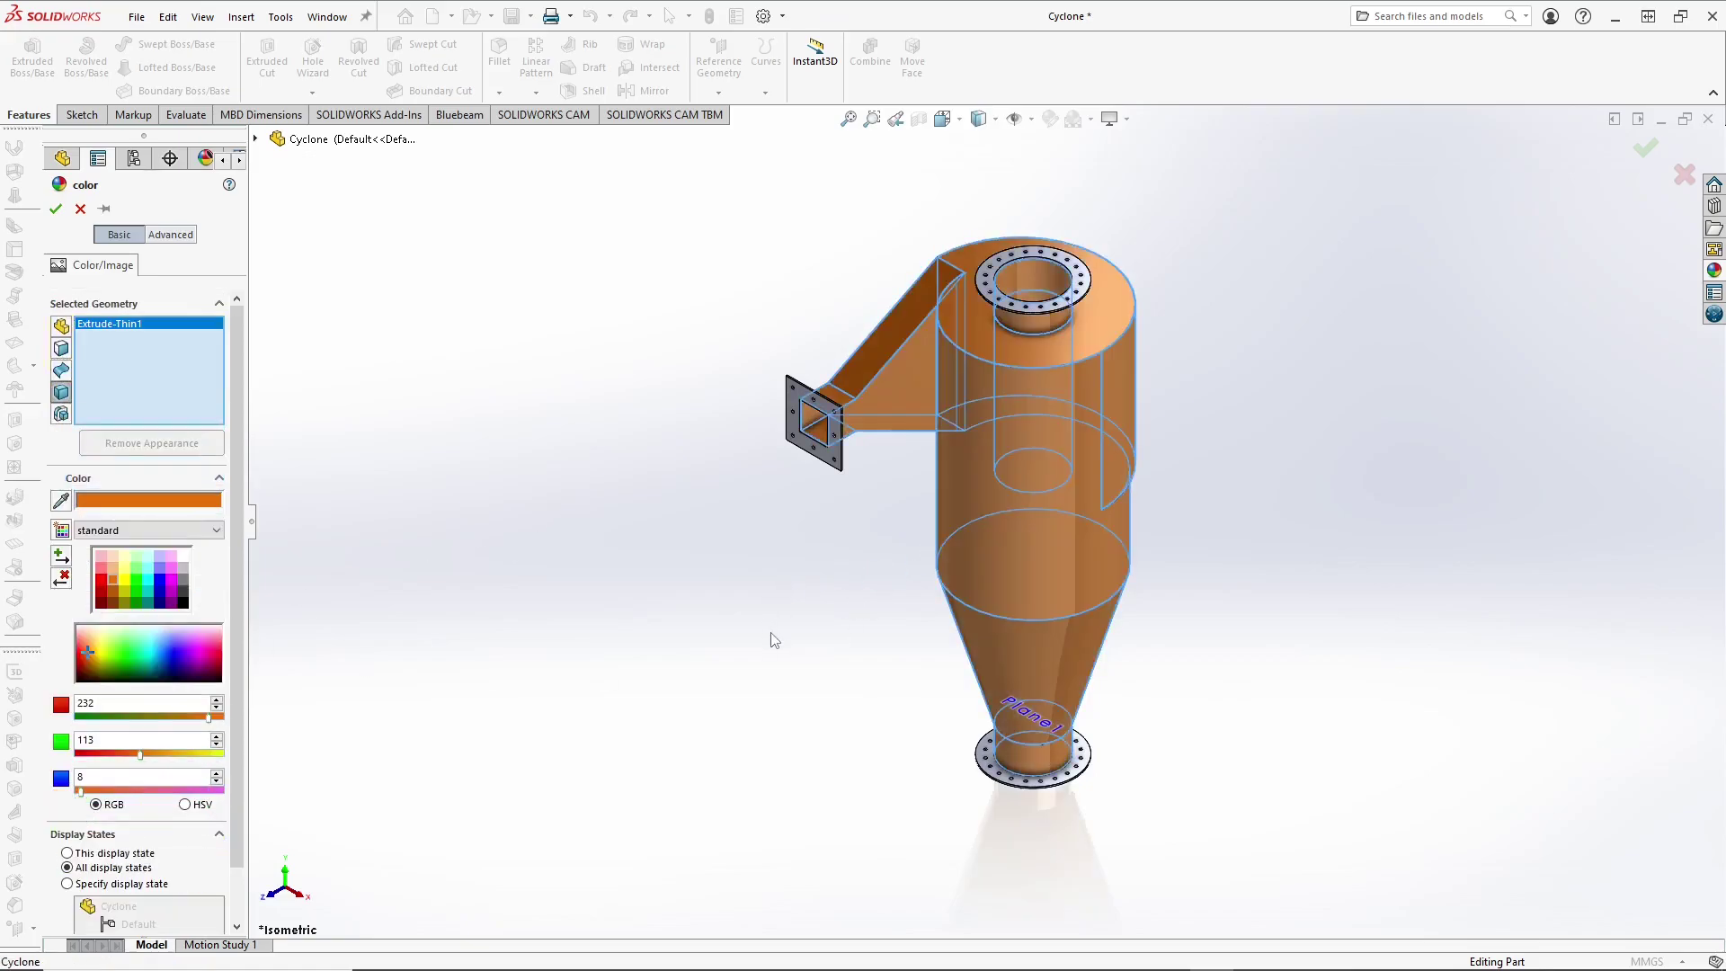
{"action": "left_click", "coordinate": [55, 211]}
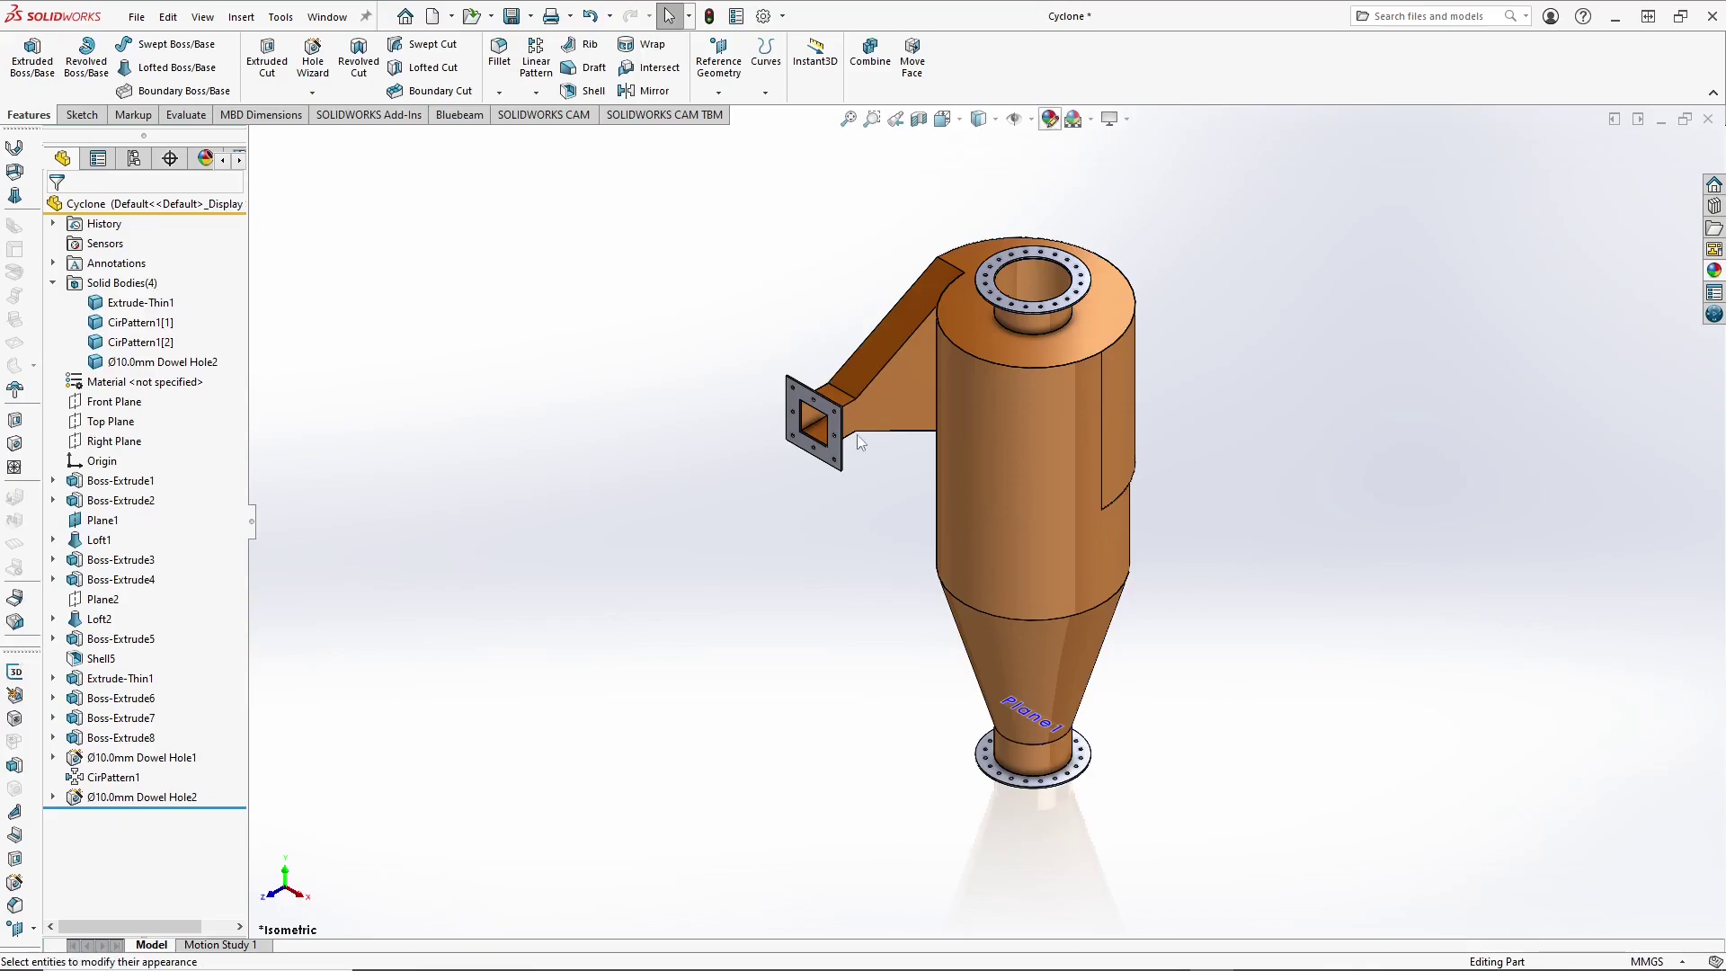
Step: Choose grey (RGB 128, 128, 128) as the new appearance, clear the whole-part selection and limit the targets to solid bodies
{"action": "left_click", "coordinate": [1049, 118]}
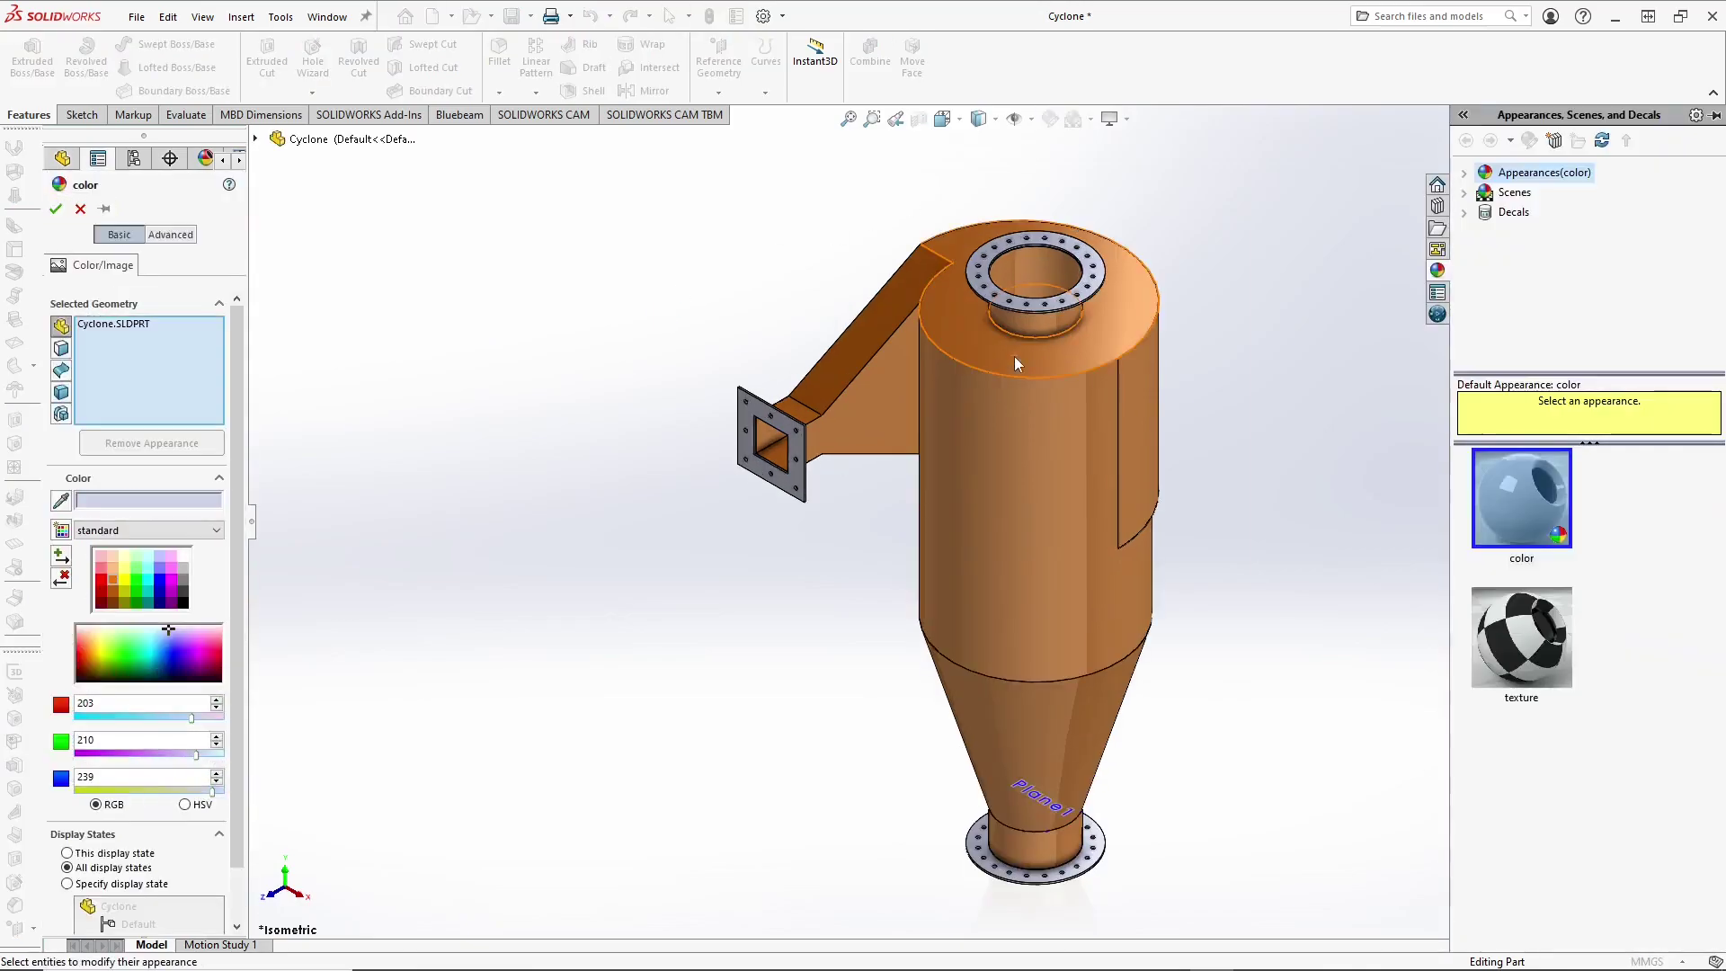
{"action": "left_click", "coordinate": [183, 581]}
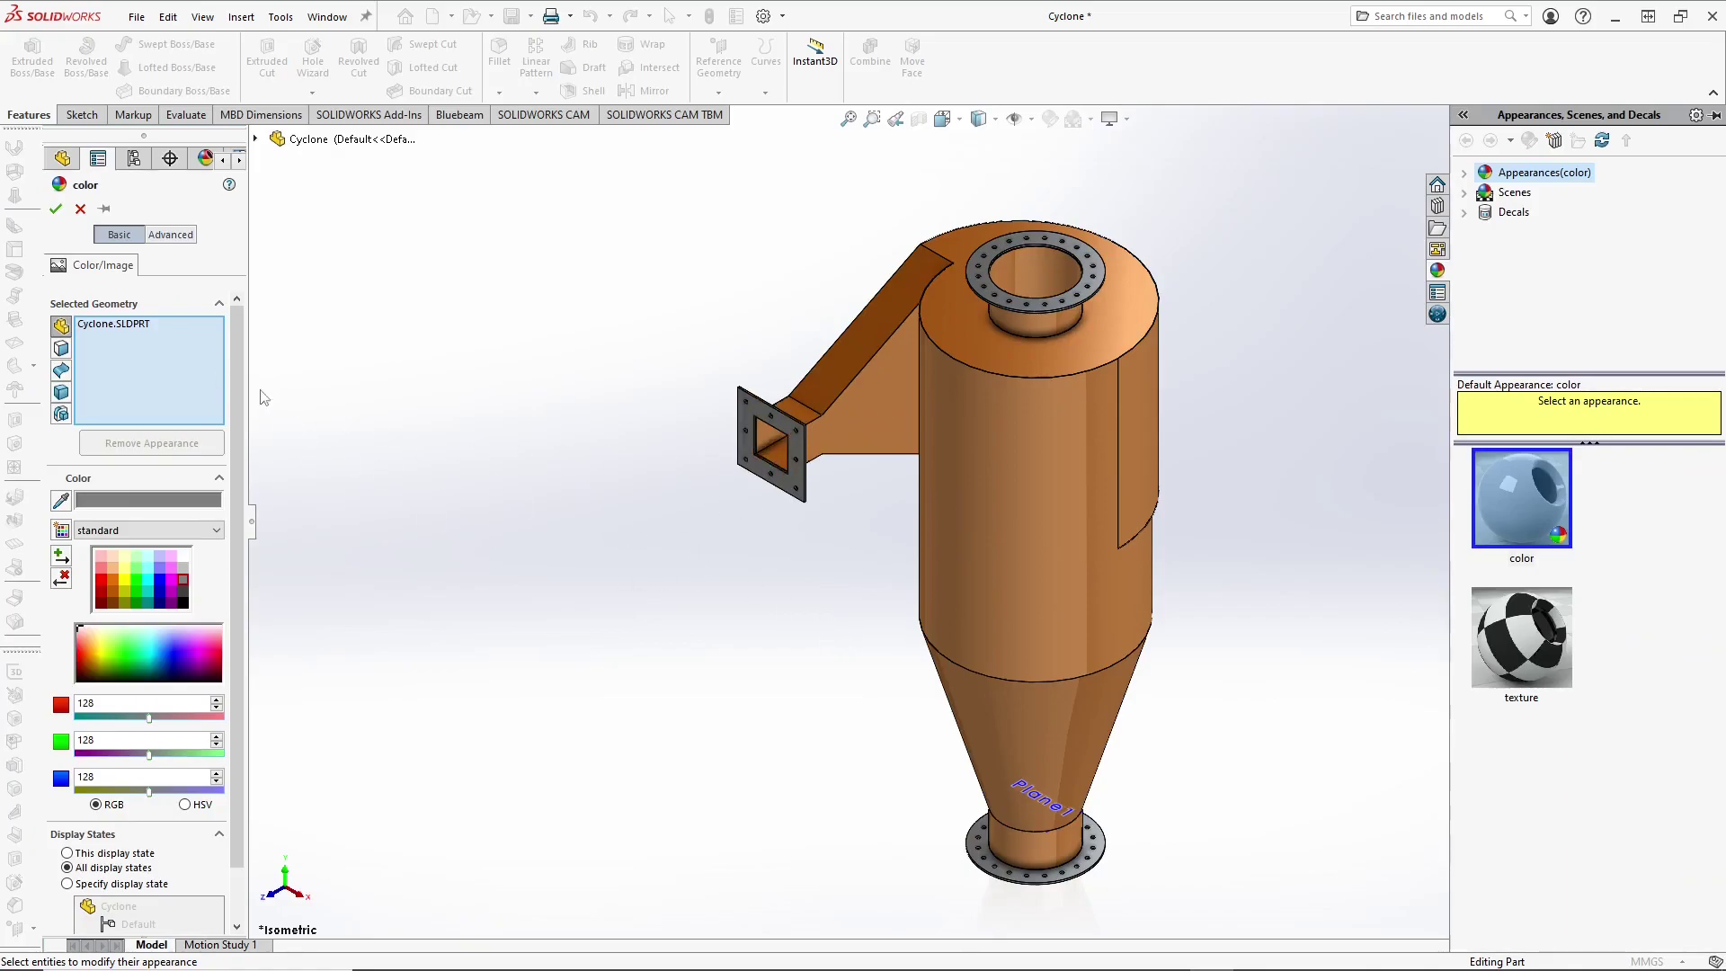
{"action": "scroll", "coordinate": [1048, 439], "scroll_direction": "down", "scroll_amount": 3}
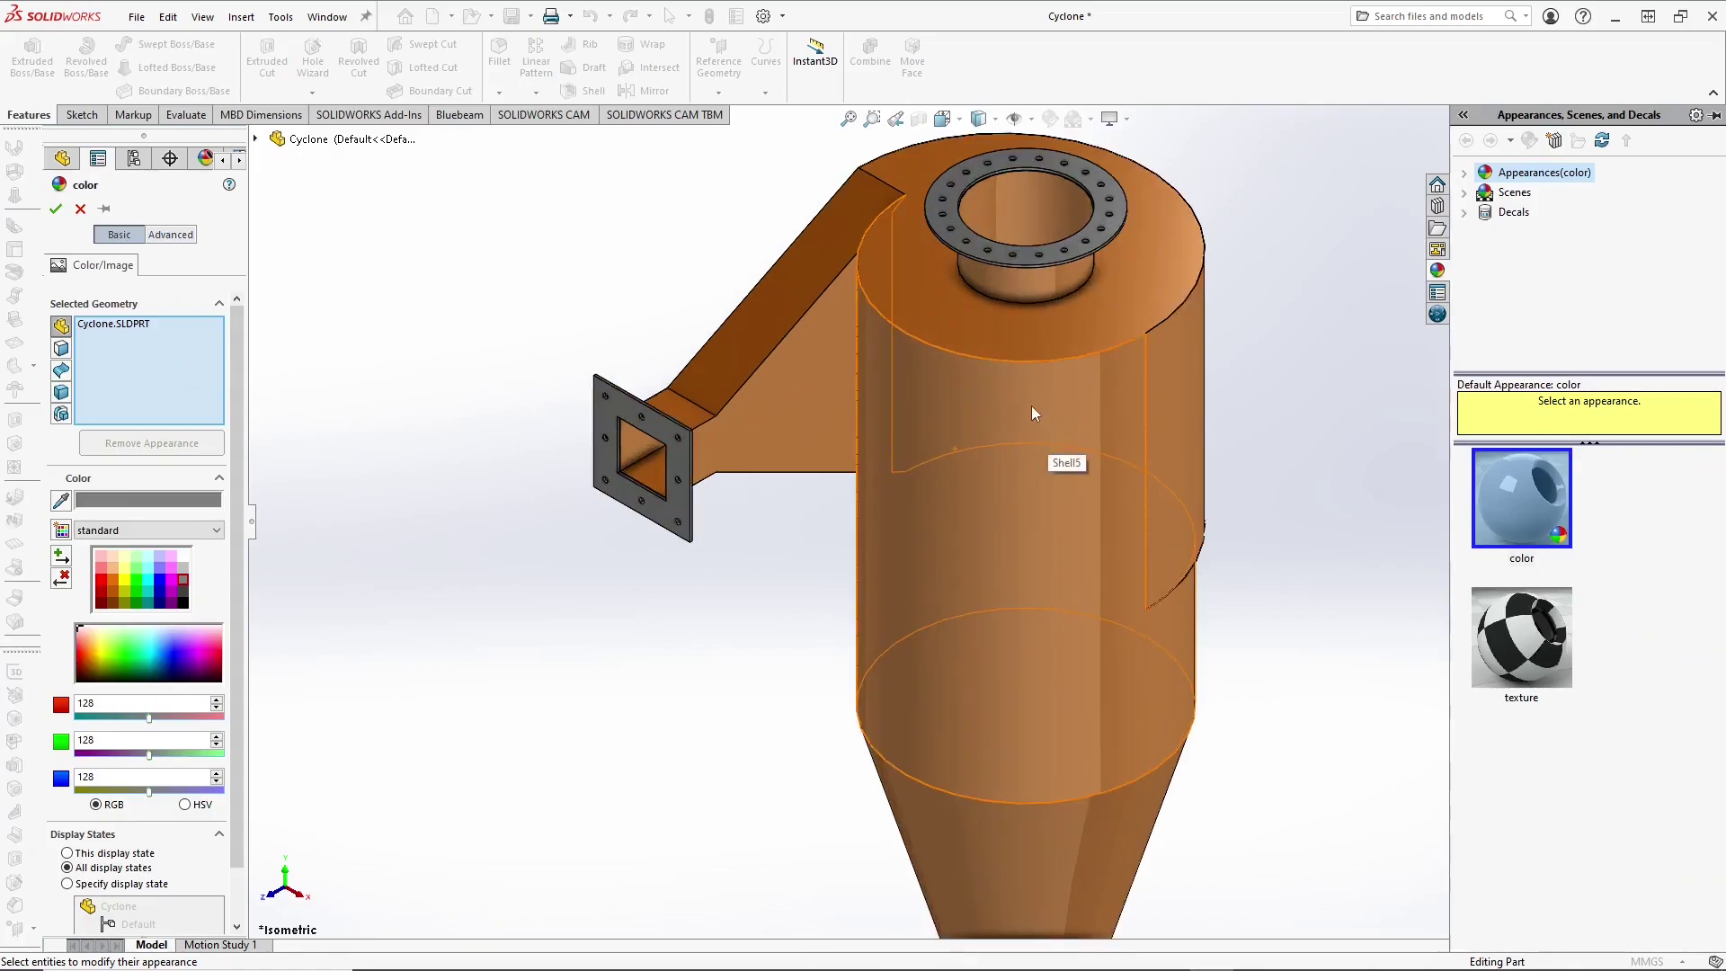
{"action": "scroll", "coordinate": [1048, 498], "scroll_direction": "up", "scroll_amount": 5}
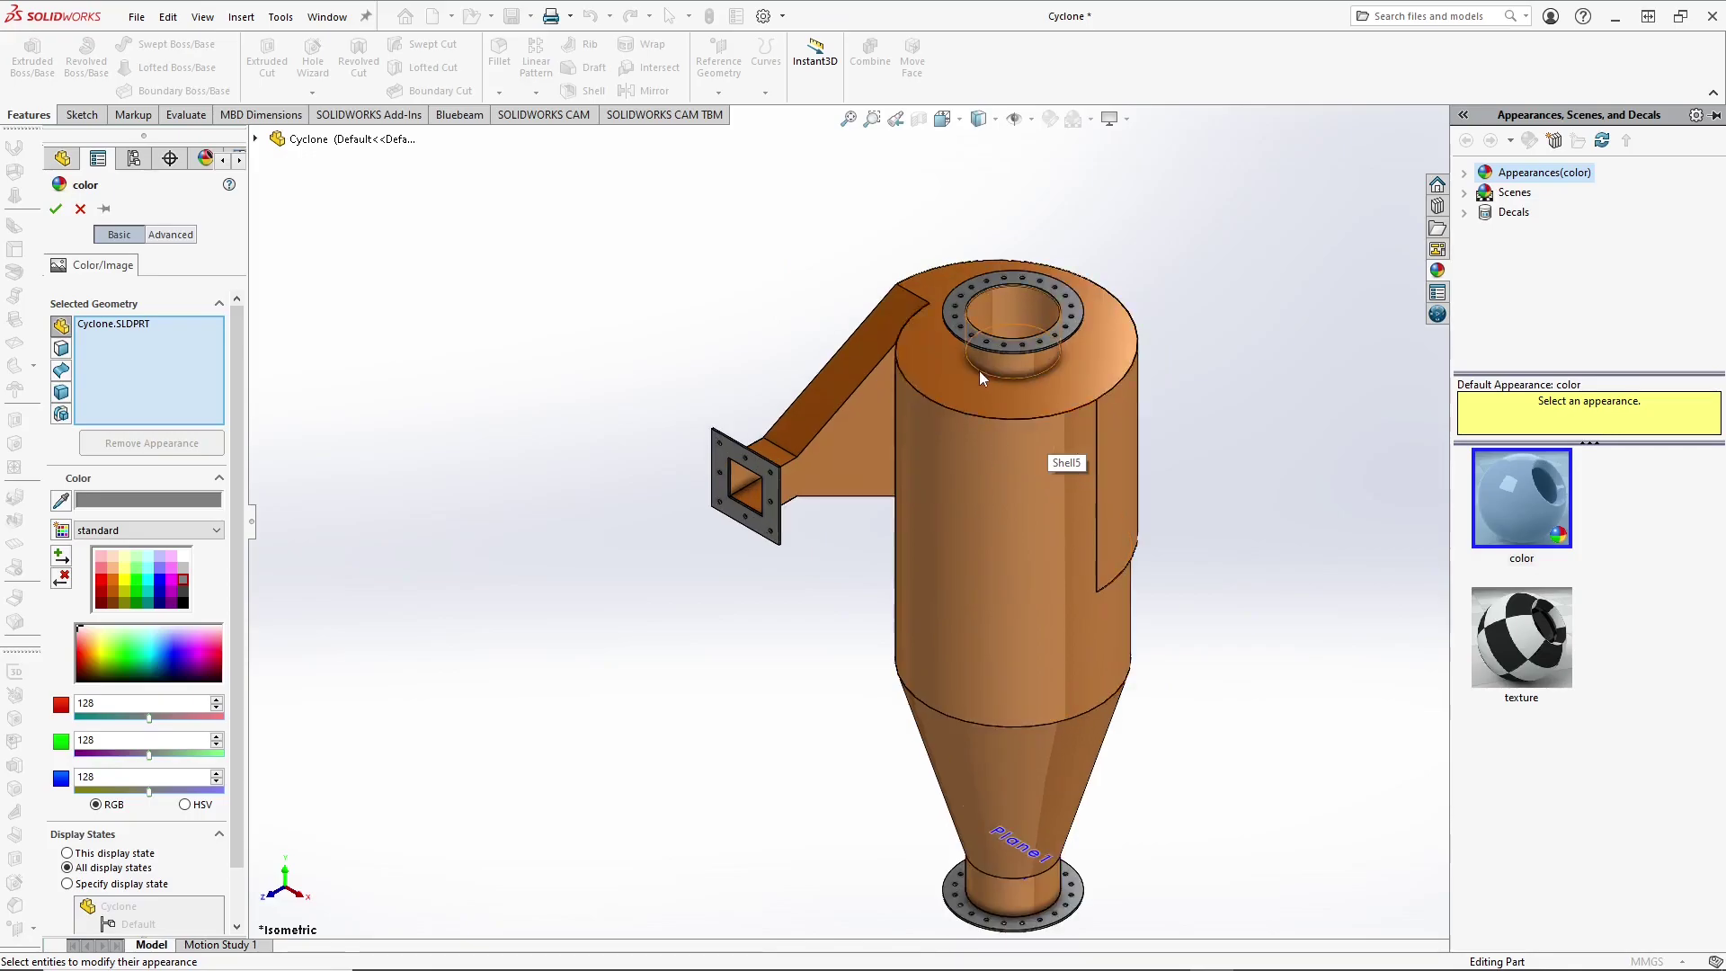
{"action": "scroll", "coordinate": [1045, 391], "scroll_direction": "up", "scroll_amount": 2}
{"action": "scroll", "coordinate": [1023, 472], "scroll_direction": "down", "scroll_amount": 2}
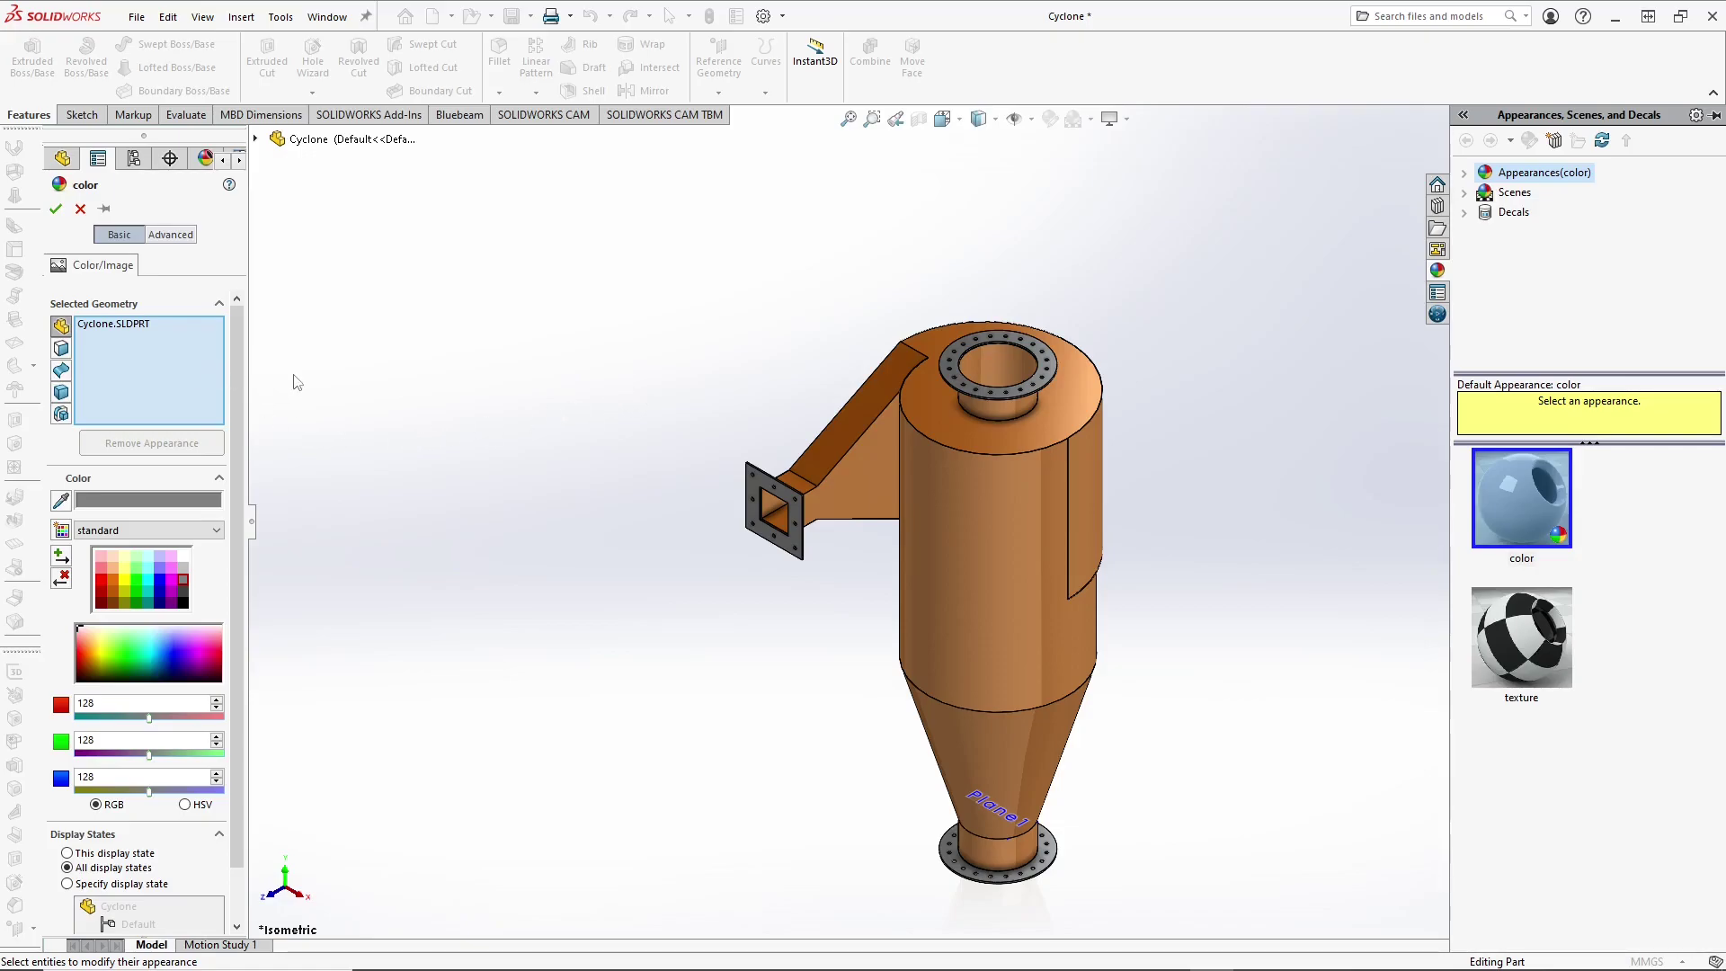
{"action": "right_click", "coordinate": [124, 343]}
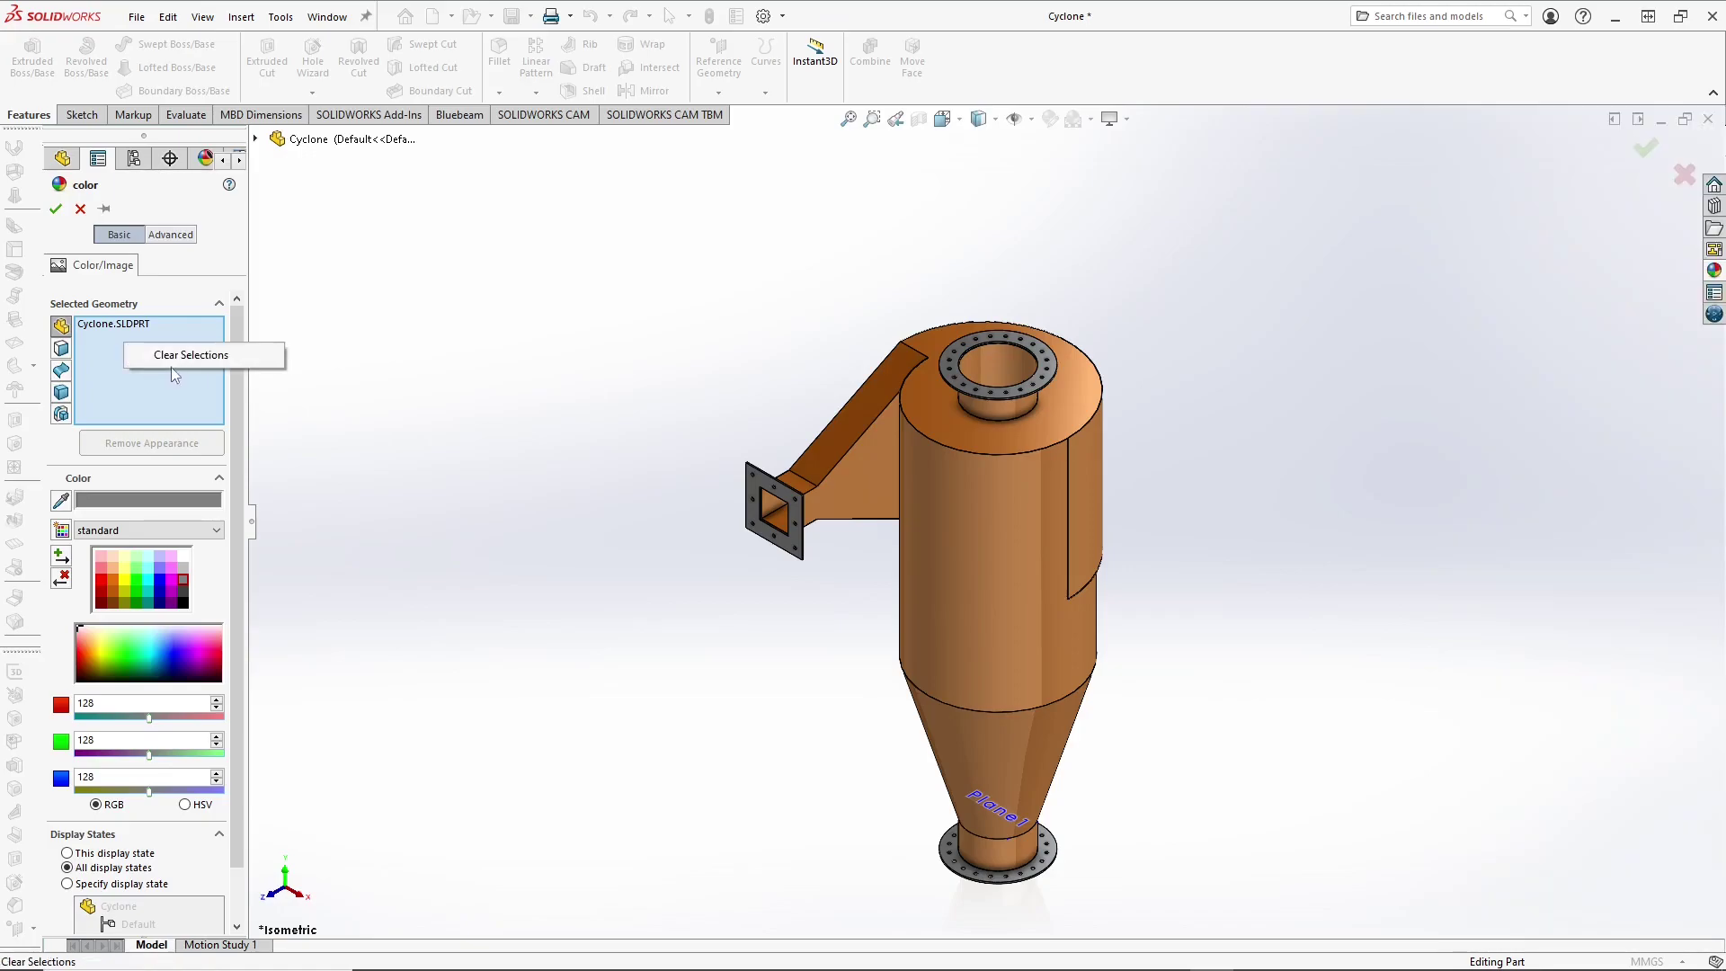
{"action": "left_click", "coordinate": [171, 355]}
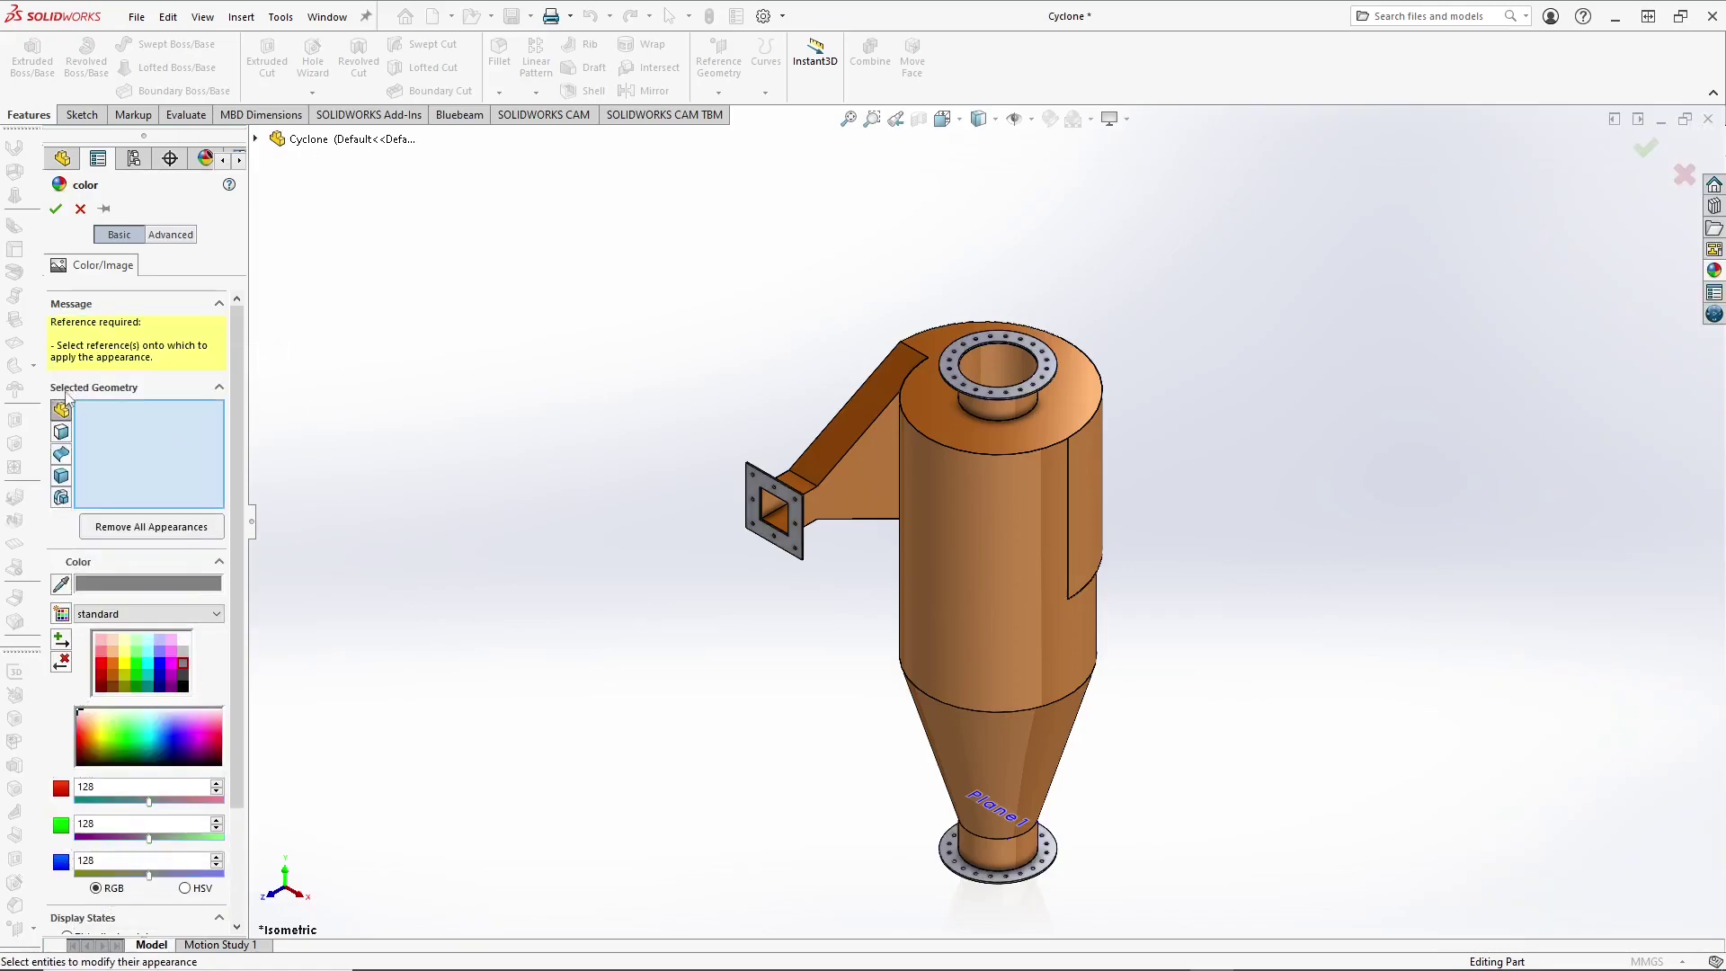
{"action": "left_click", "coordinate": [62, 476]}
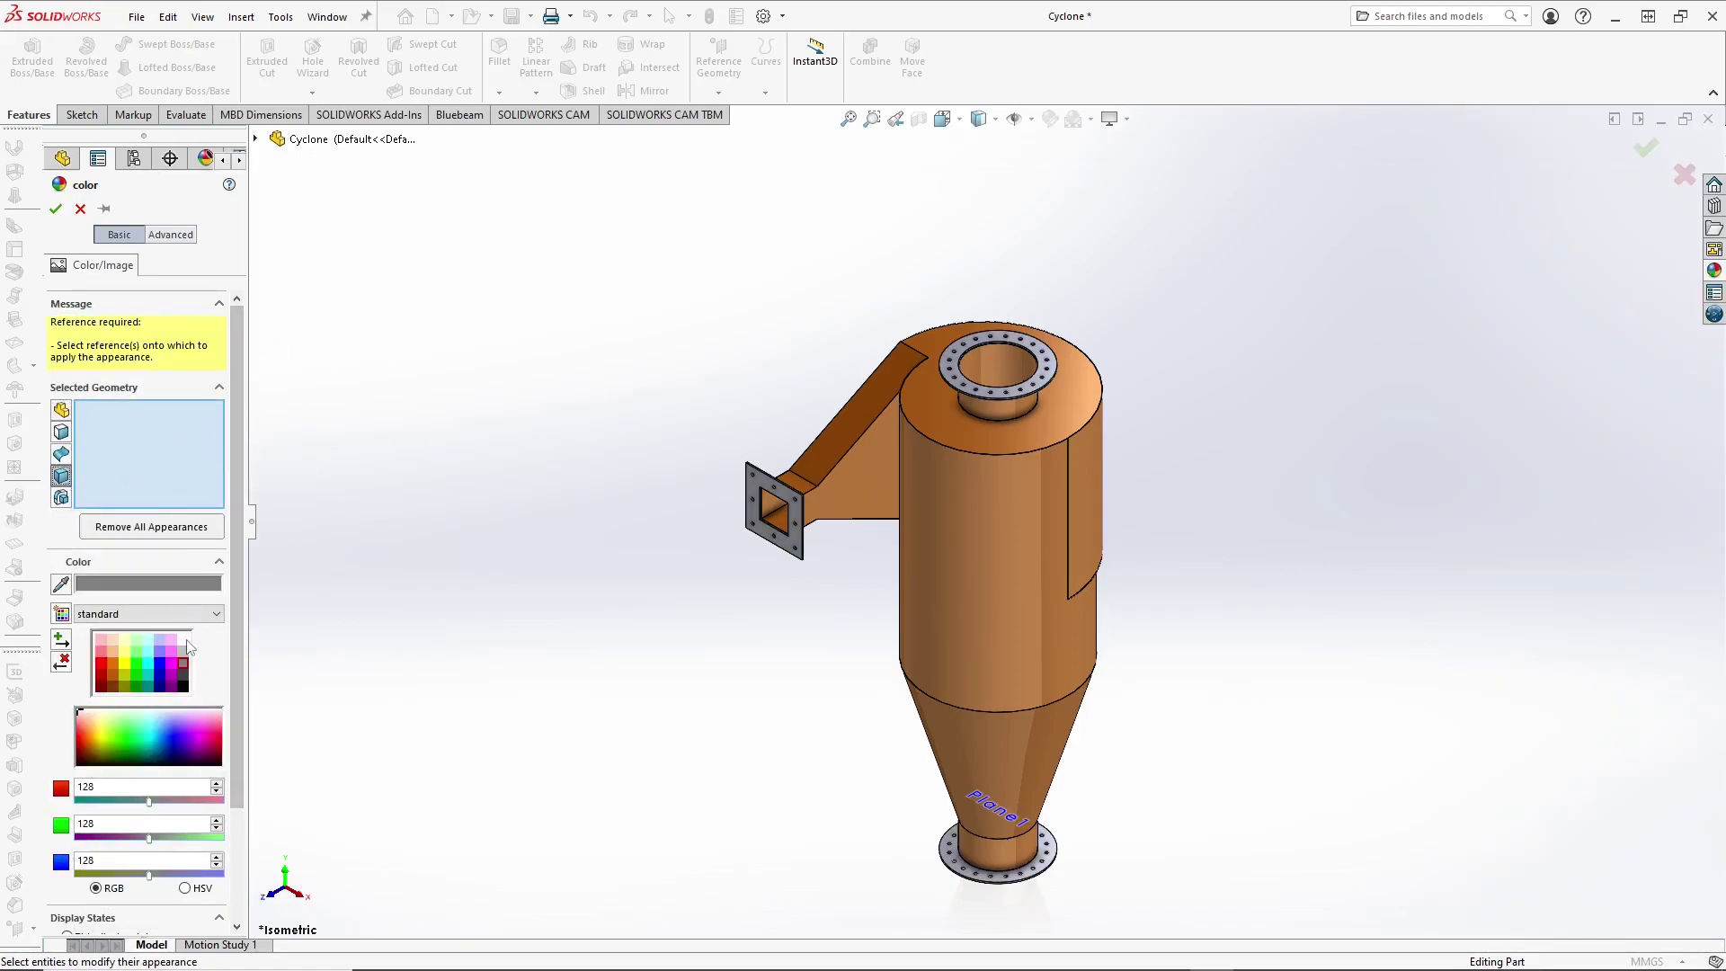
Step: Apply the grey colour to the top round flange, the square inlet flange and the bottom round flange
{"action": "scroll", "coordinate": [976, 349], "scroll_direction": "down", "scroll_amount": 3}
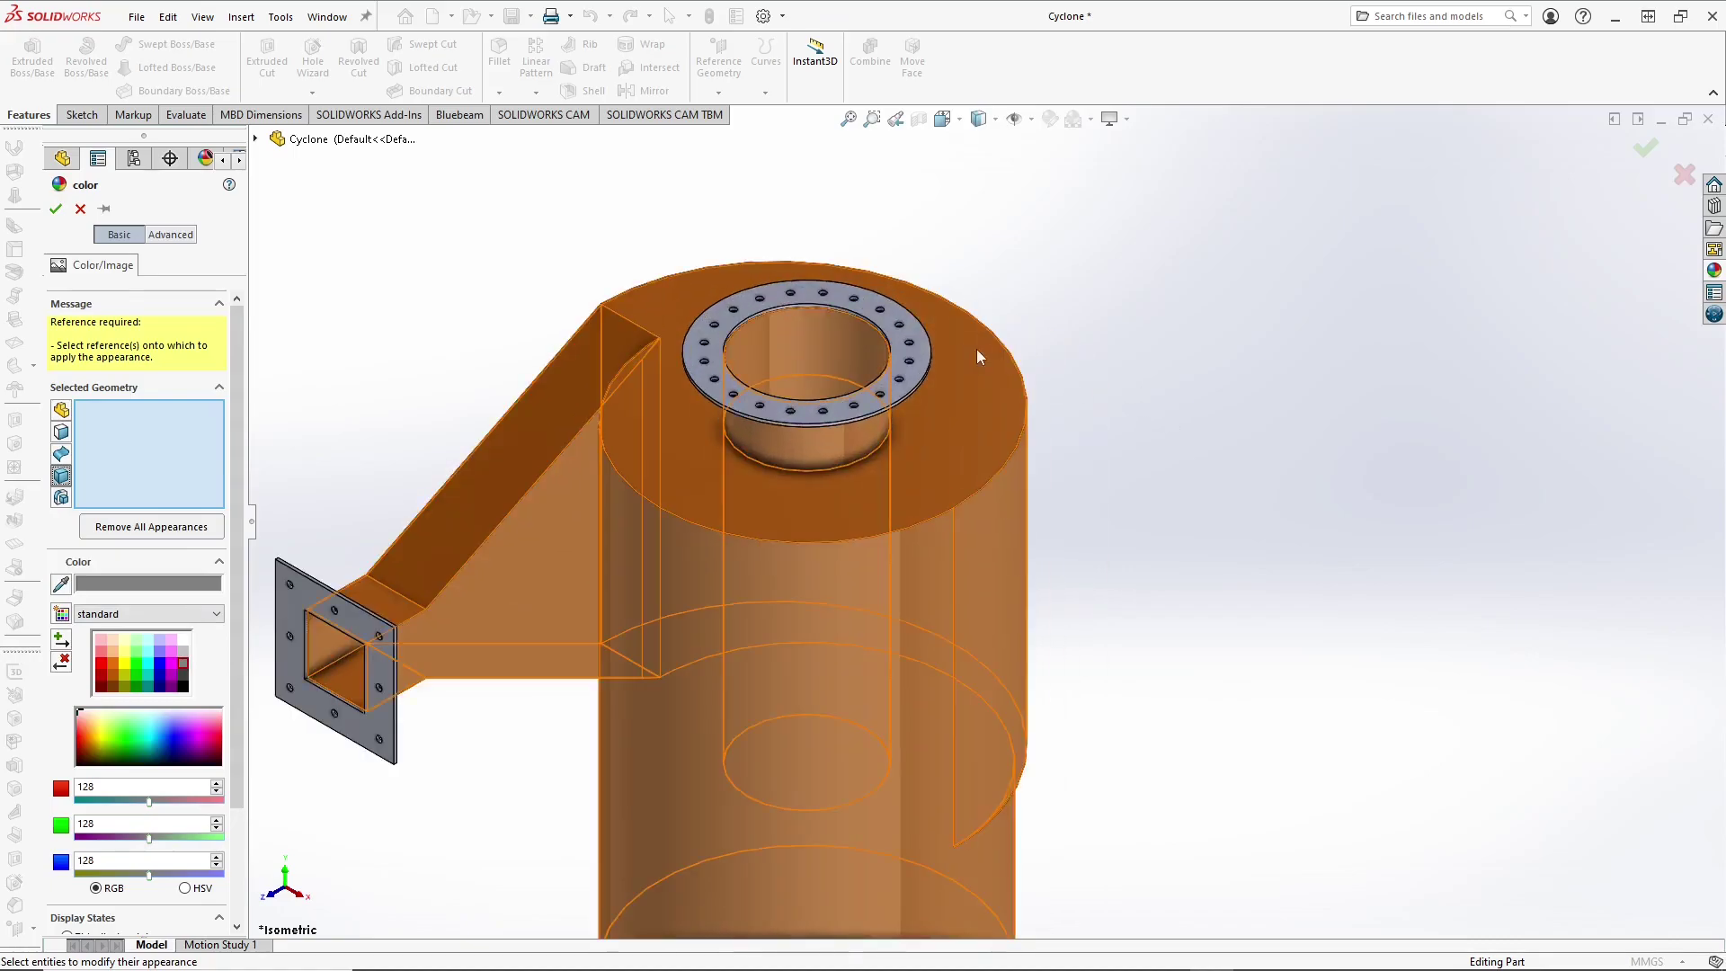
{"action": "left_click", "coordinate": [924, 334]}
{"action": "scroll", "coordinate": [1016, 392], "scroll_direction": "up", "scroll_amount": 2}
{"action": "scroll", "coordinate": [682, 550], "scroll_direction": "down", "scroll_amount": 3}
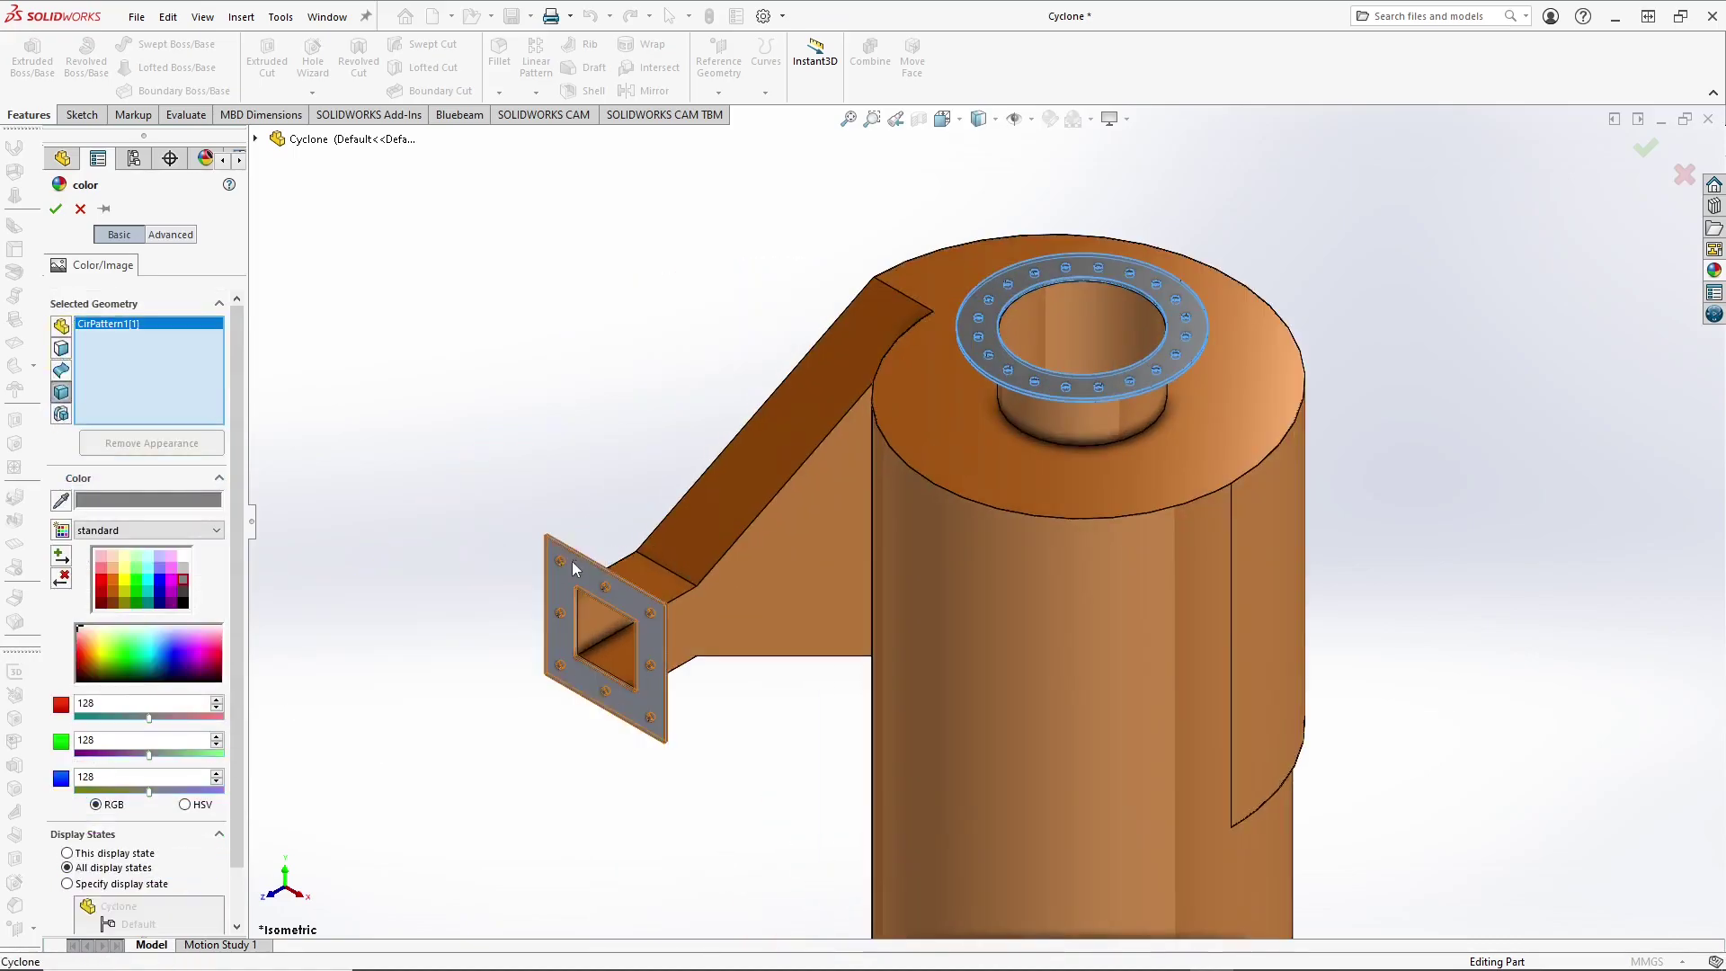
{"action": "left_click", "coordinate": [574, 571]}
{"action": "scroll", "coordinate": [574, 462], "scroll_direction": "up", "scroll_amount": 3}
{"action": "scroll", "coordinate": [917, 684], "scroll_direction": "down", "scroll_amount": 4}
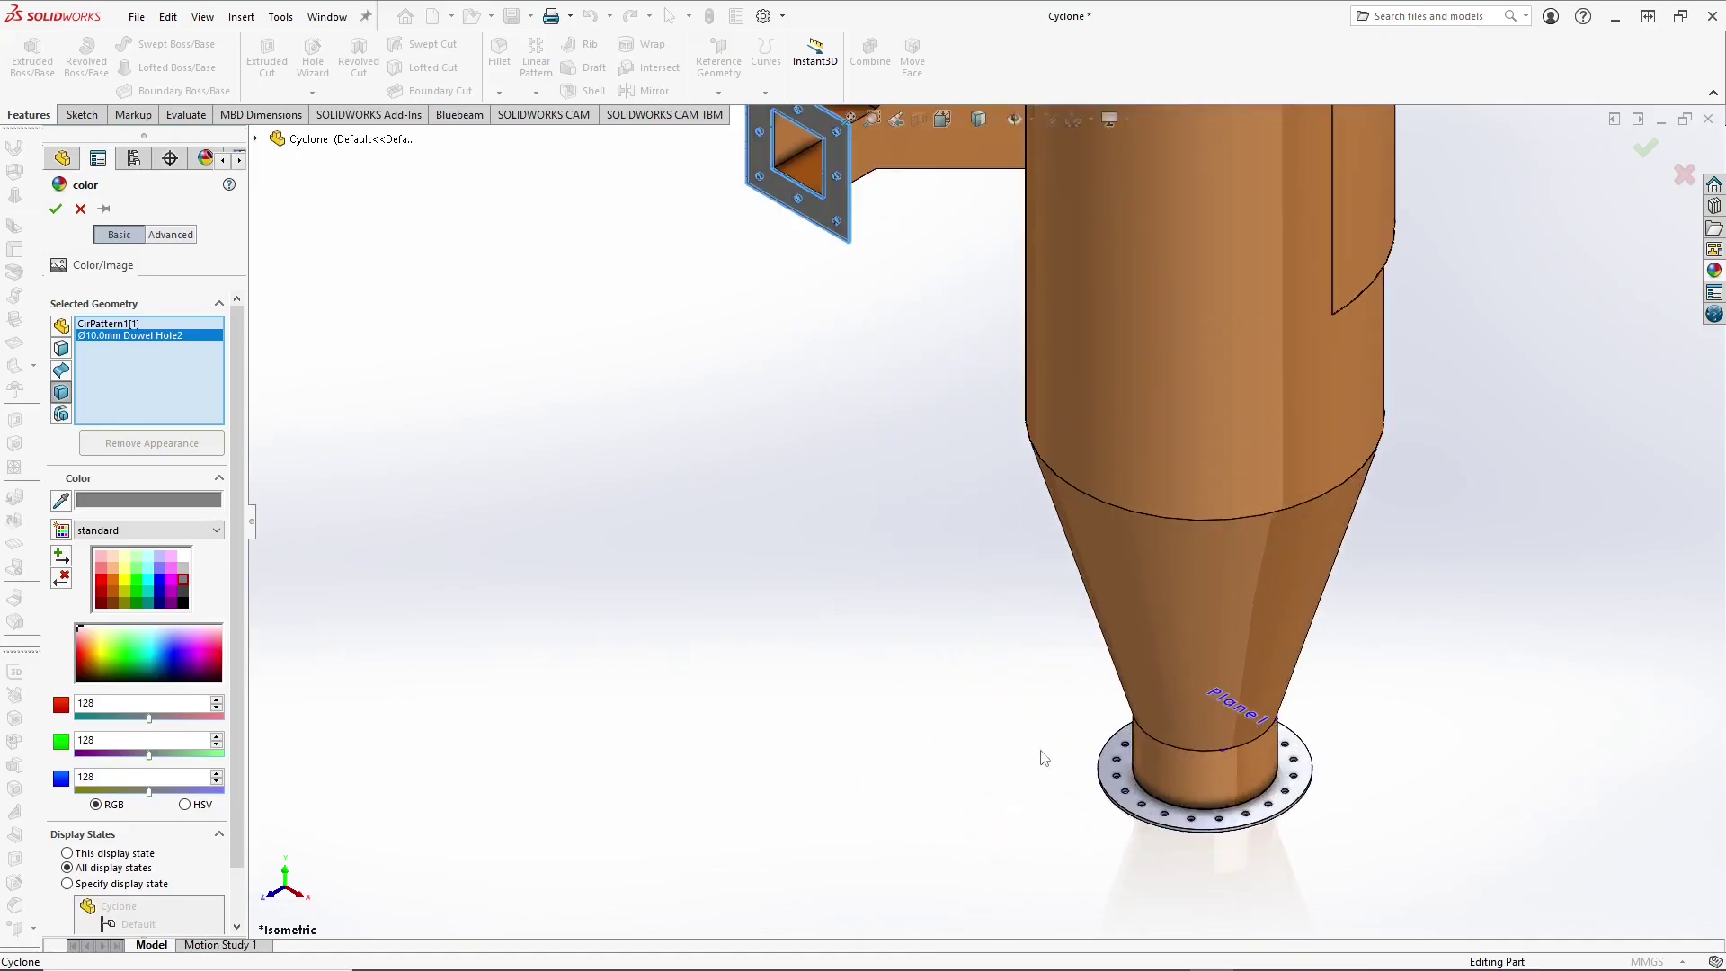
{"action": "left_click", "coordinate": [1098, 780]}
{"action": "scroll", "coordinate": [795, 710], "scroll_direction": "up", "scroll_amount": 4}
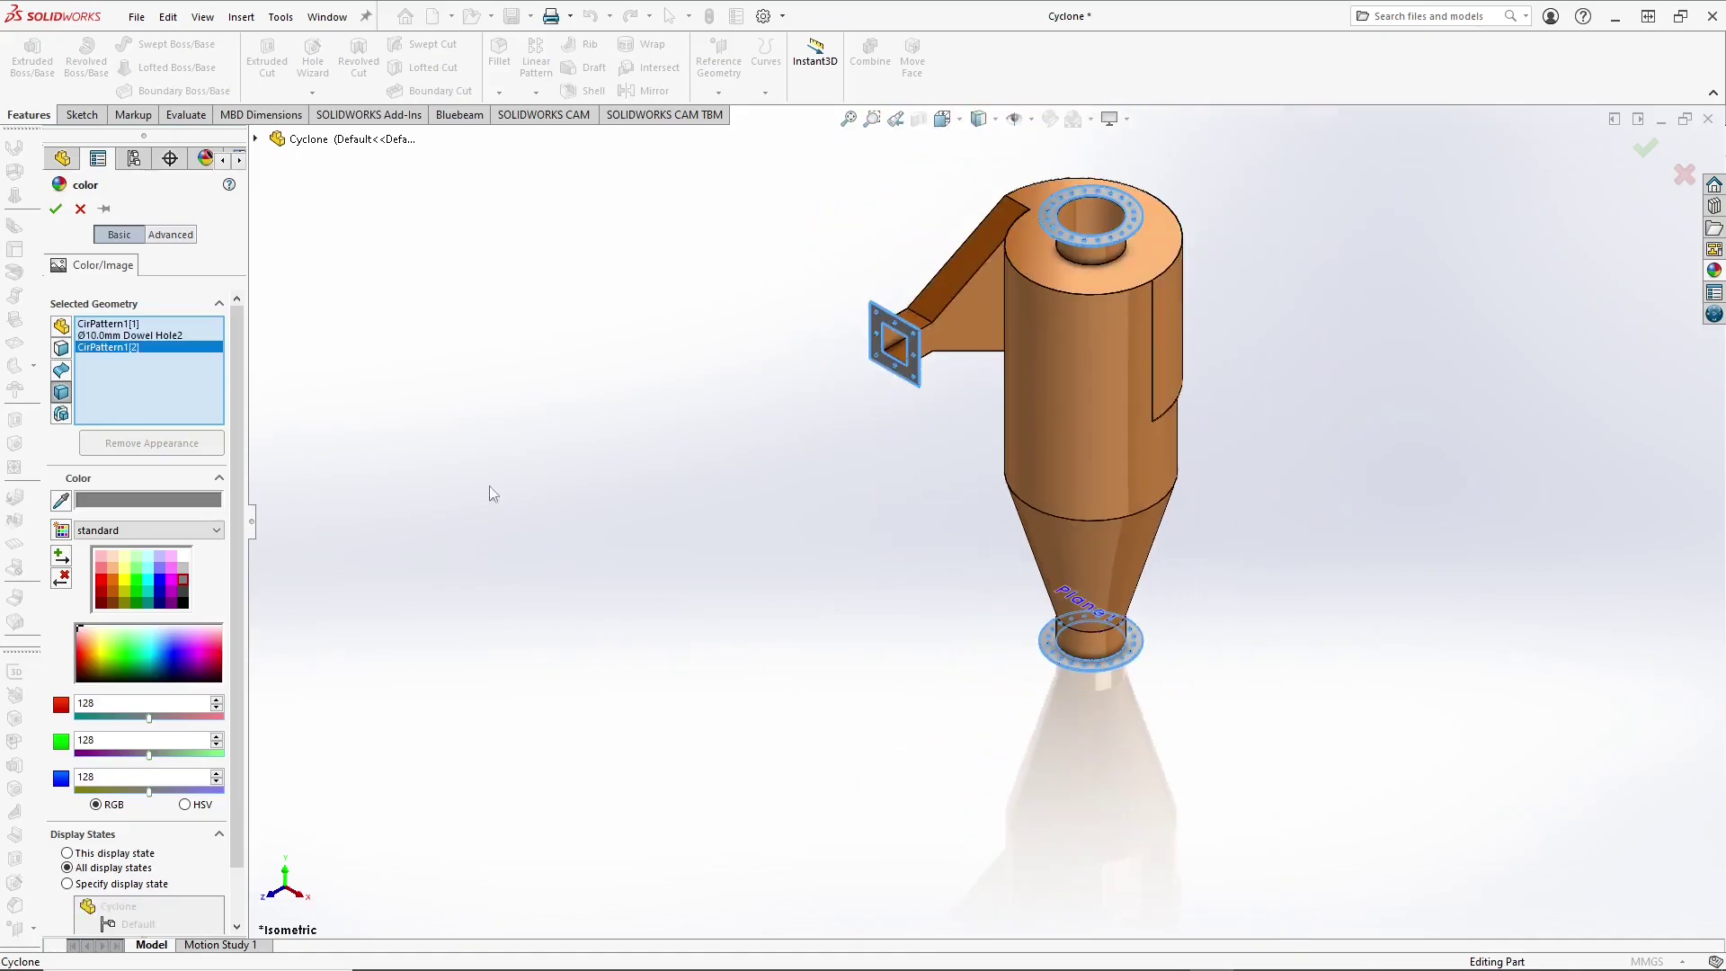
{"action": "left_click", "coordinate": [55, 209]}
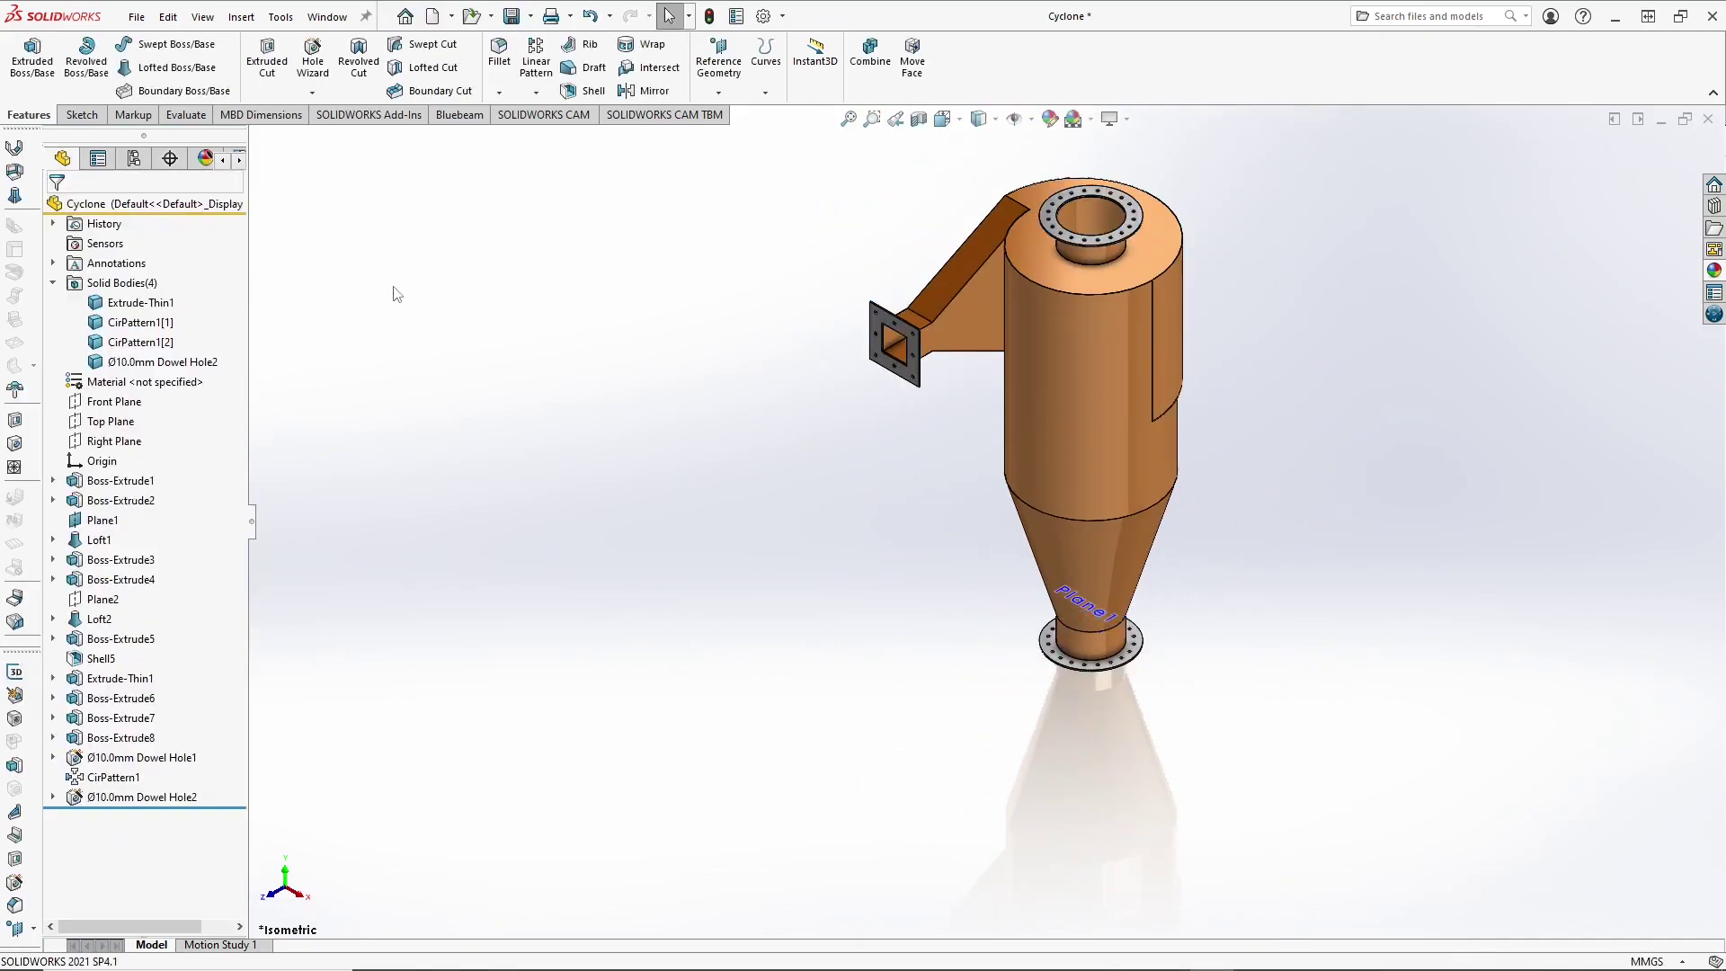
Step: Fit the coloured cyclone in the view and save the part
{"action": "key", "text": "f"}
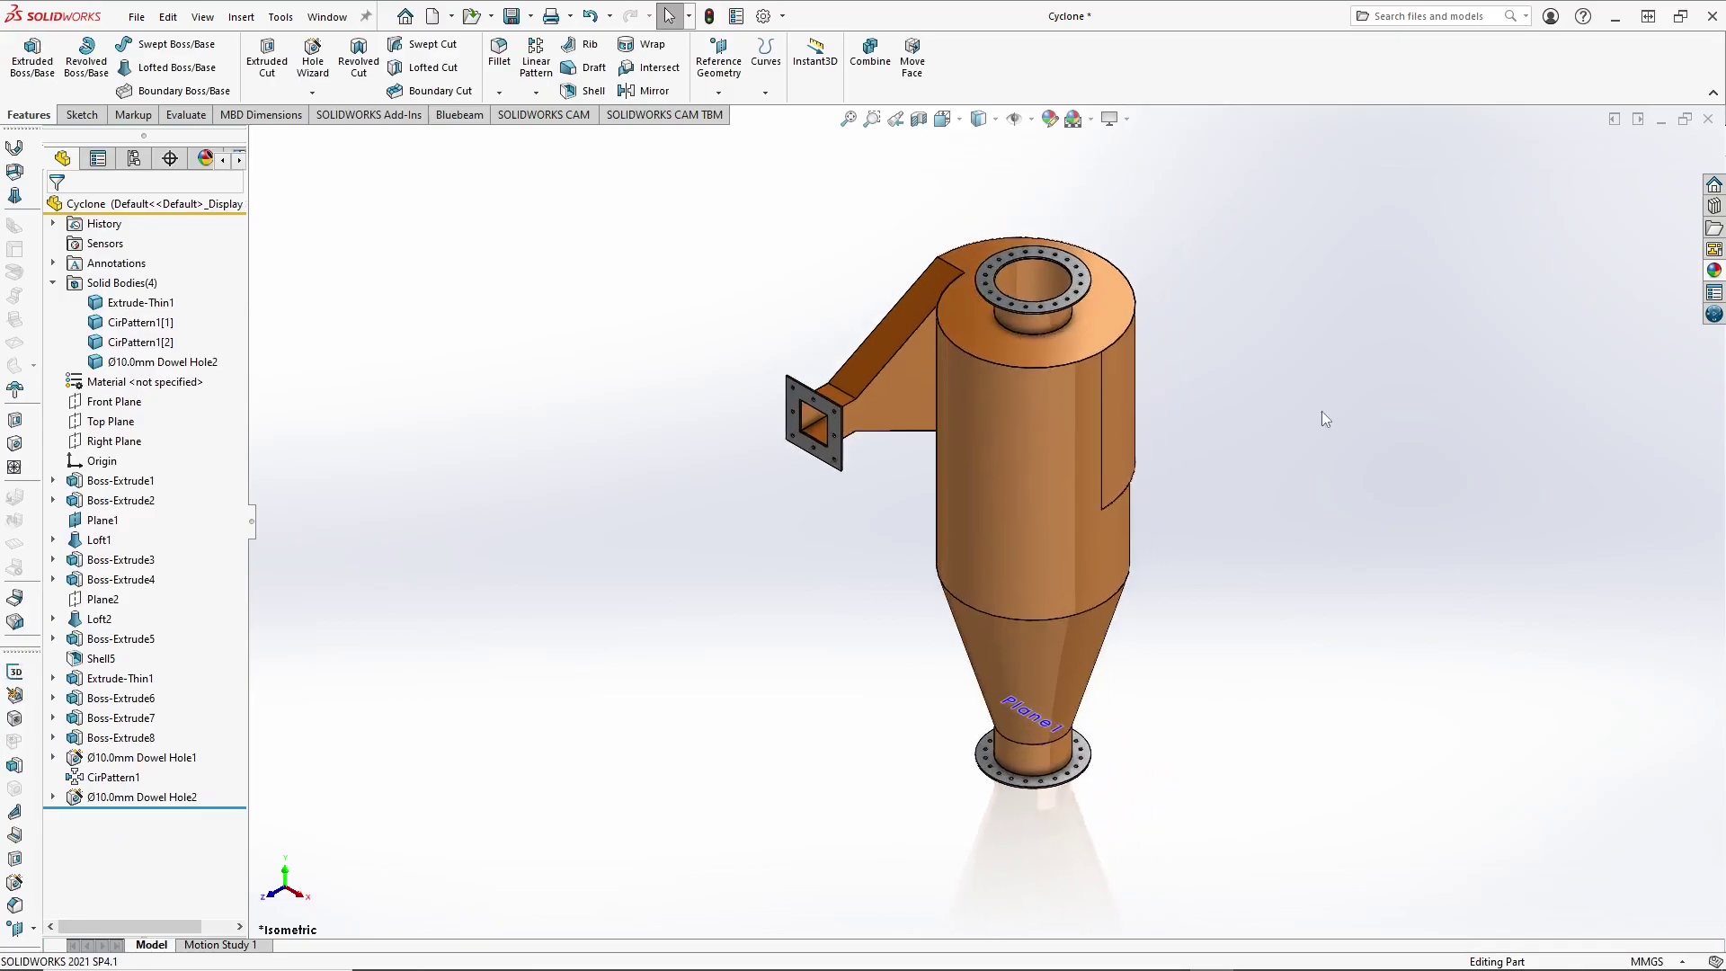
{"action": "scroll", "coordinate": [1321, 419], "scroll_direction": "down", "scroll_amount": 2}
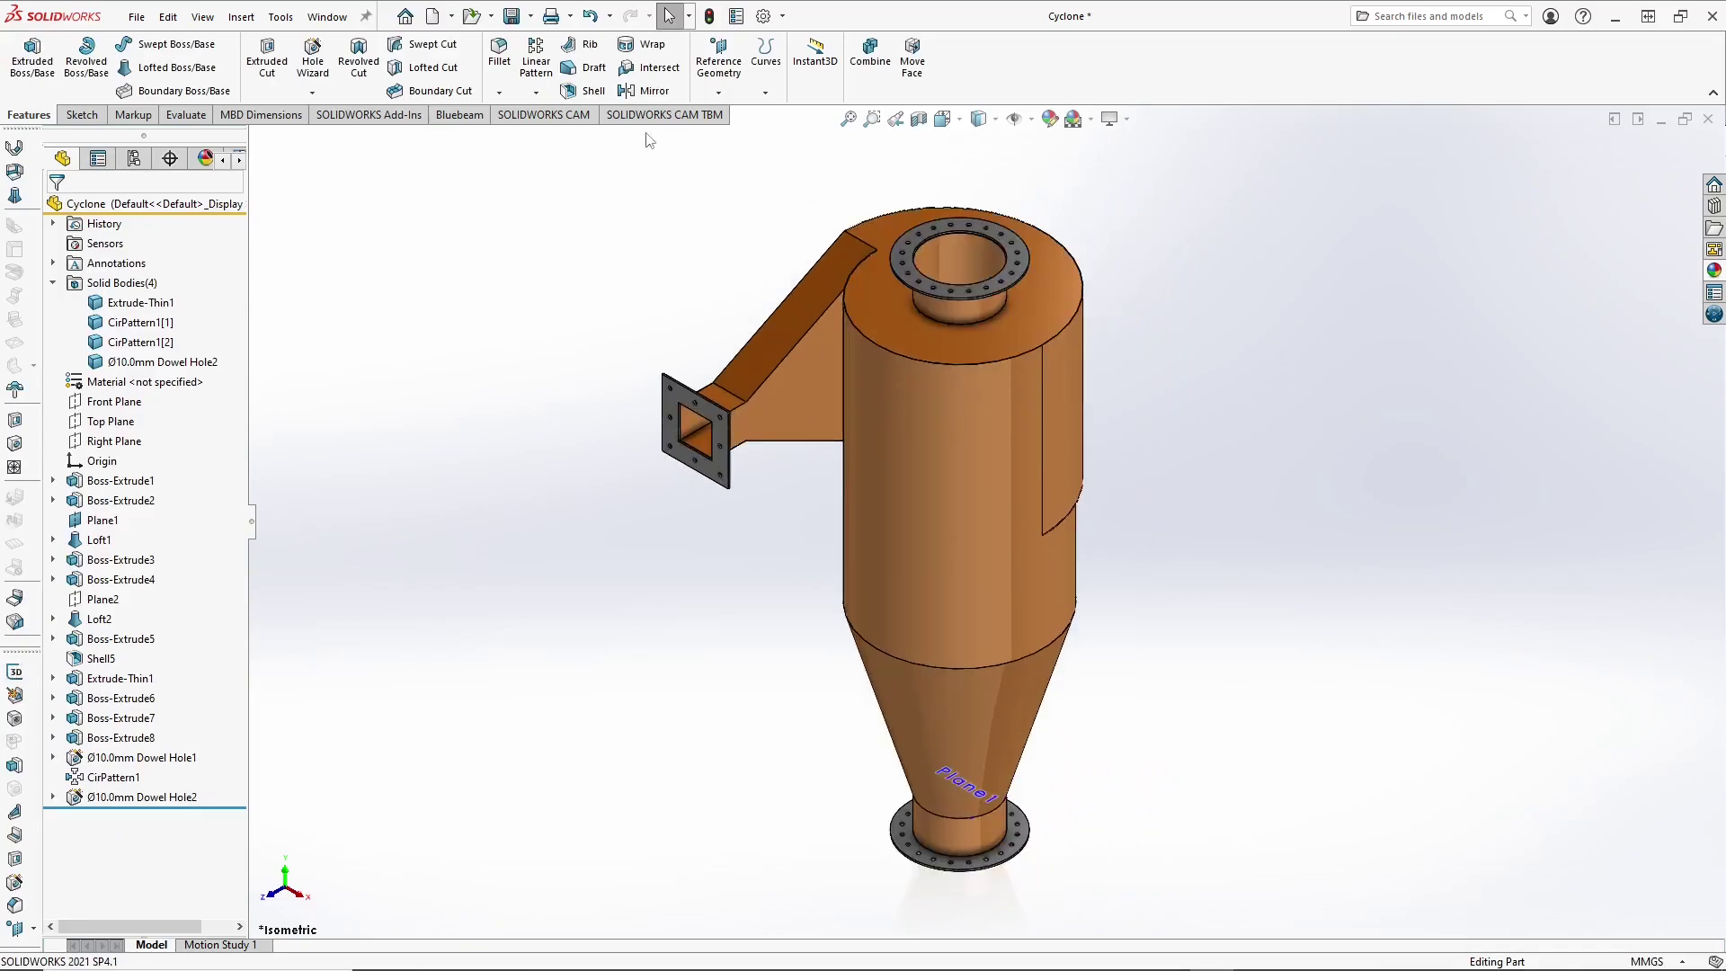
{"action": "left_click", "coordinate": [512, 17]}
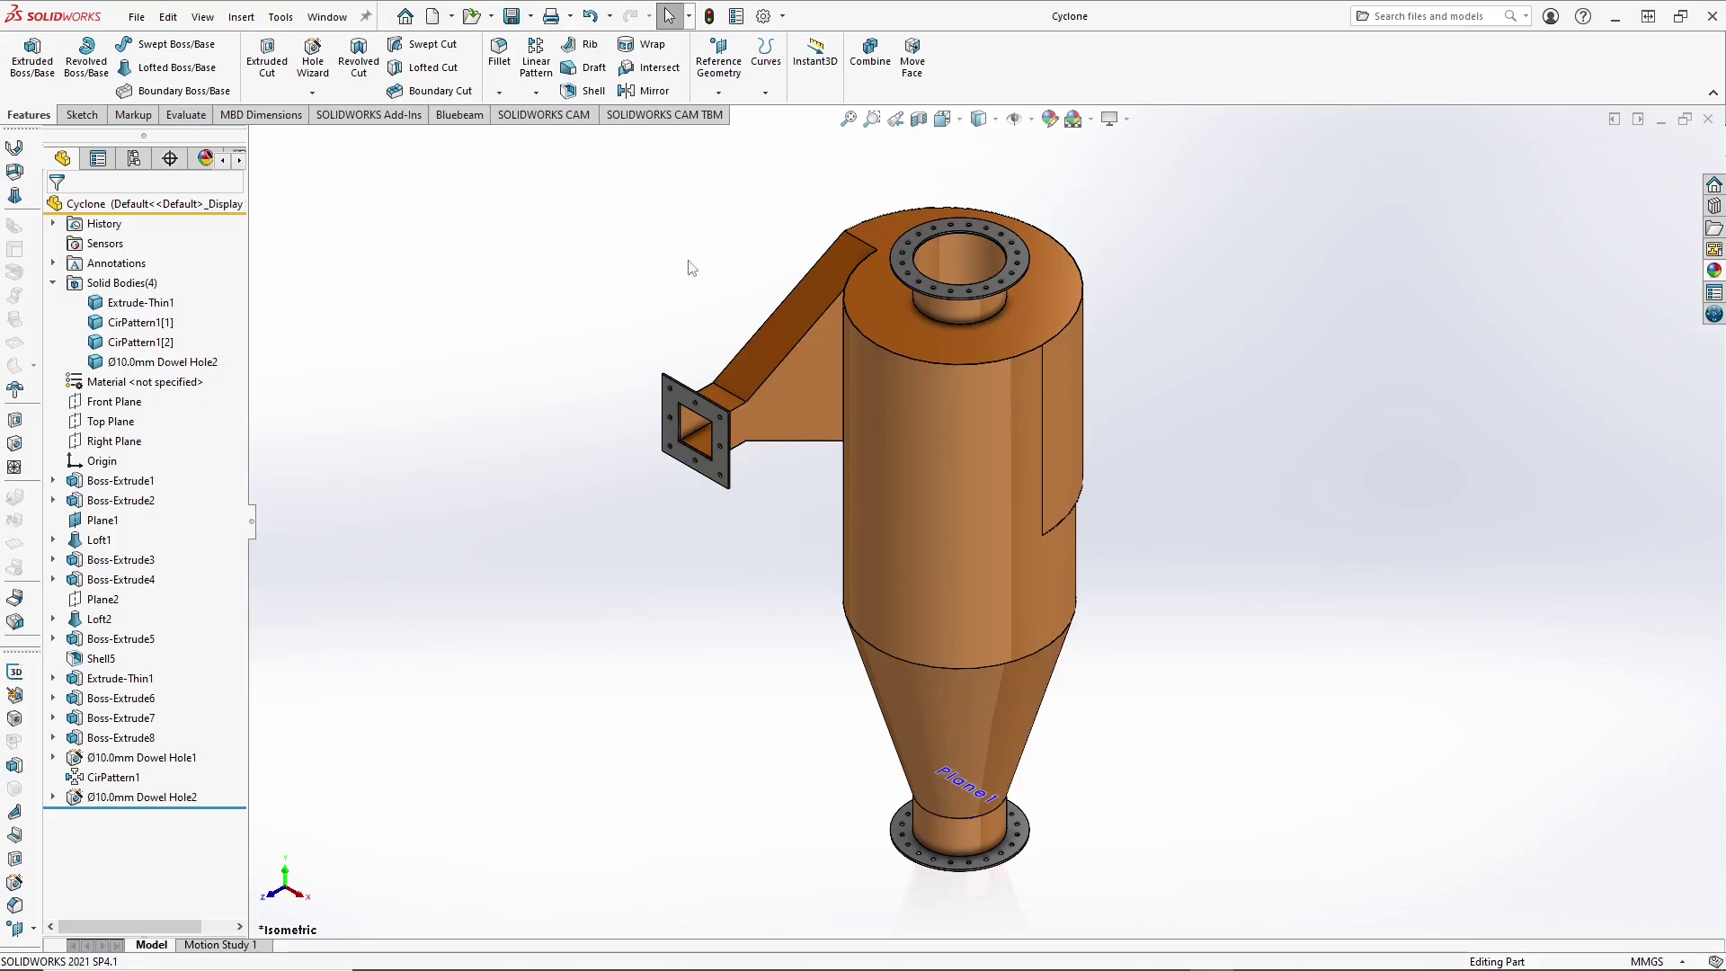
{"action": "middle_click_drag", "start_coordinate": [1111, 480], "coordinate": [990, 512]}
{"action": "key", "text": "f"}
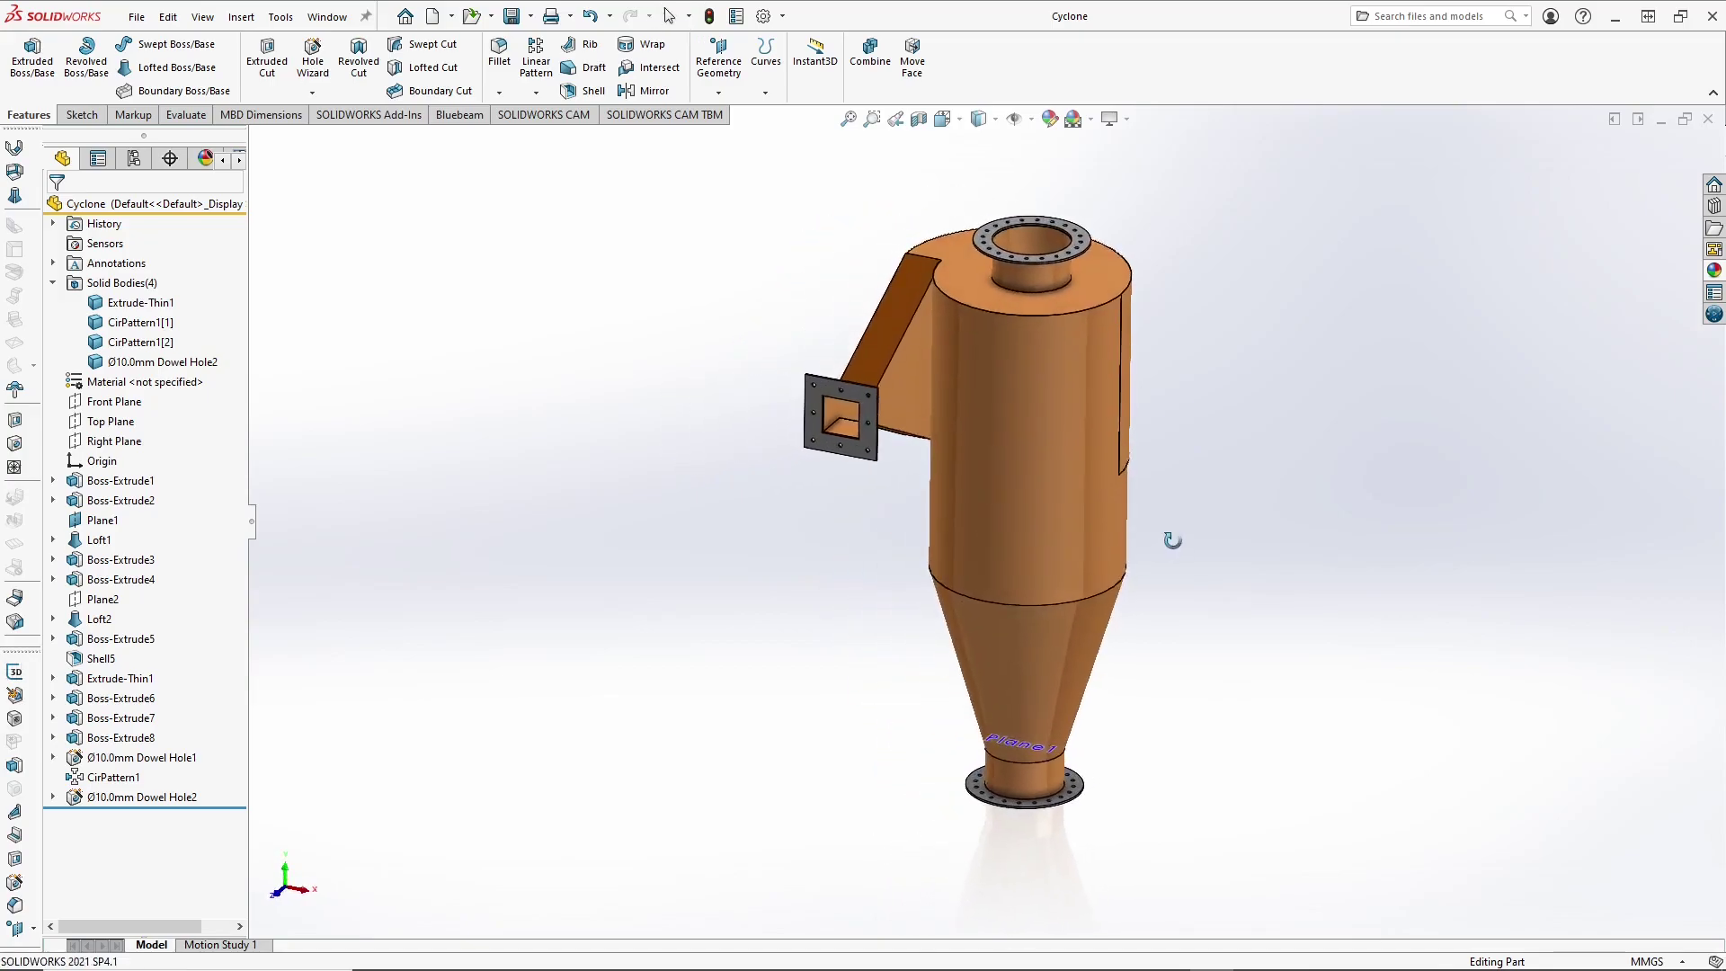
{"action": "left_click", "coordinate": [1027, 471]}
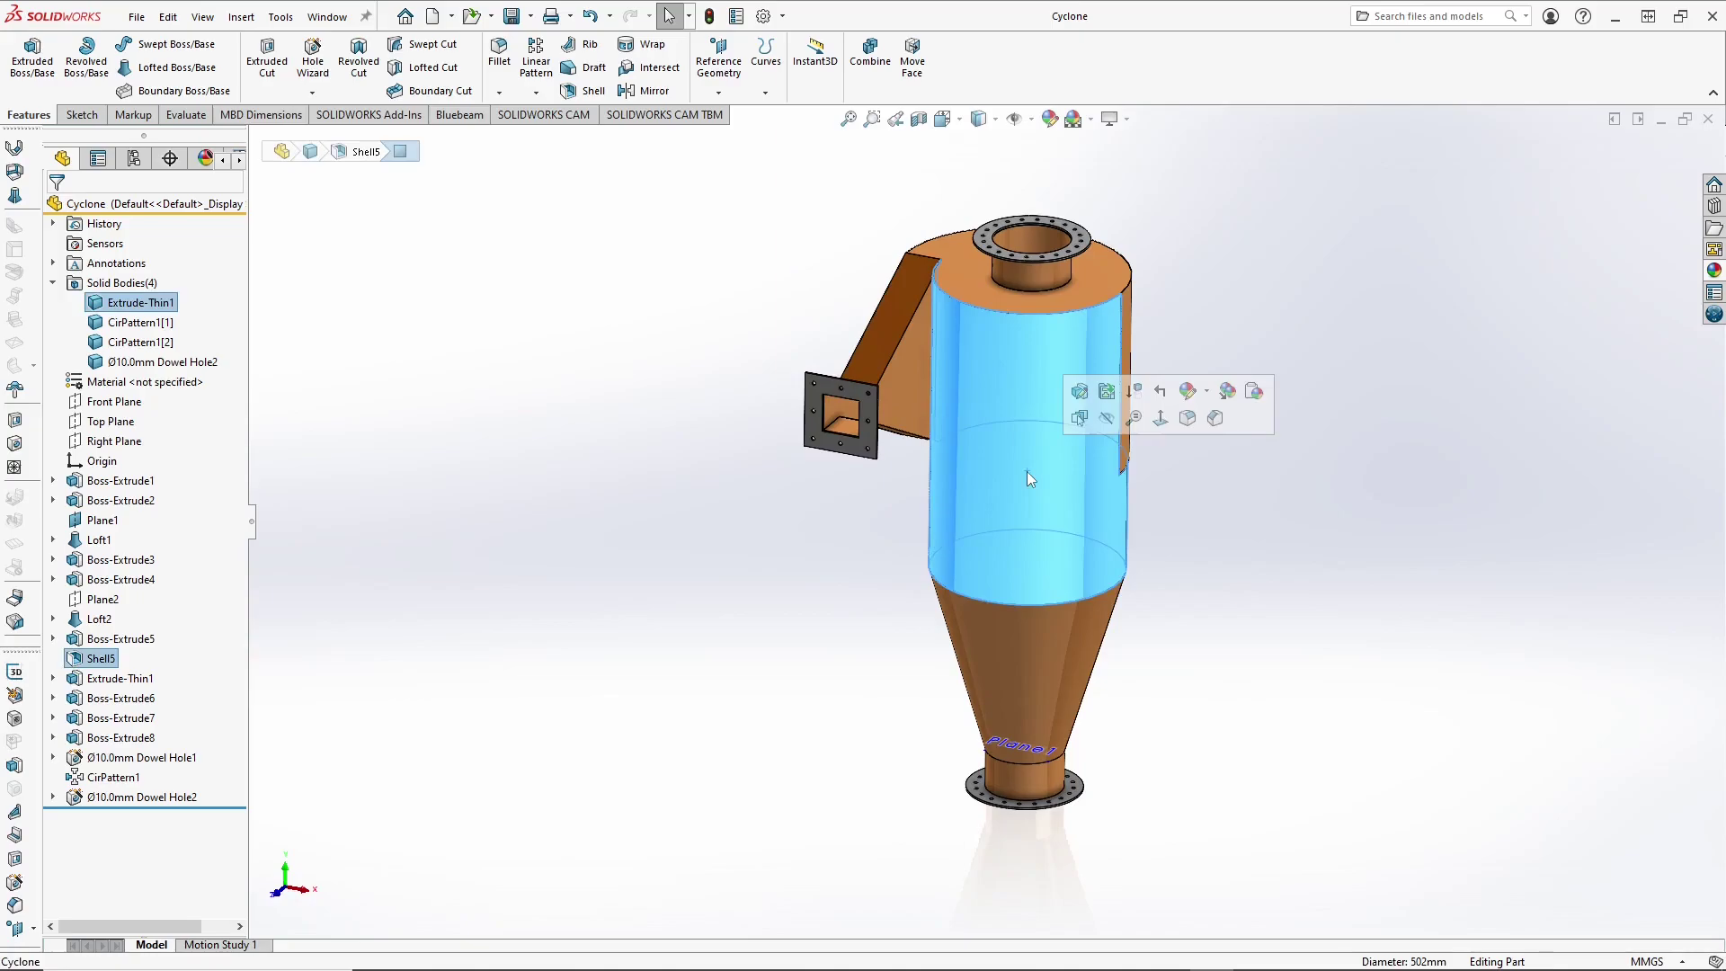
{"action": "left_click", "coordinate": [1254, 617]}
{"action": "left_click", "coordinate": [1127, 402]}
{"action": "double_click", "coordinate": [1123, 403]}
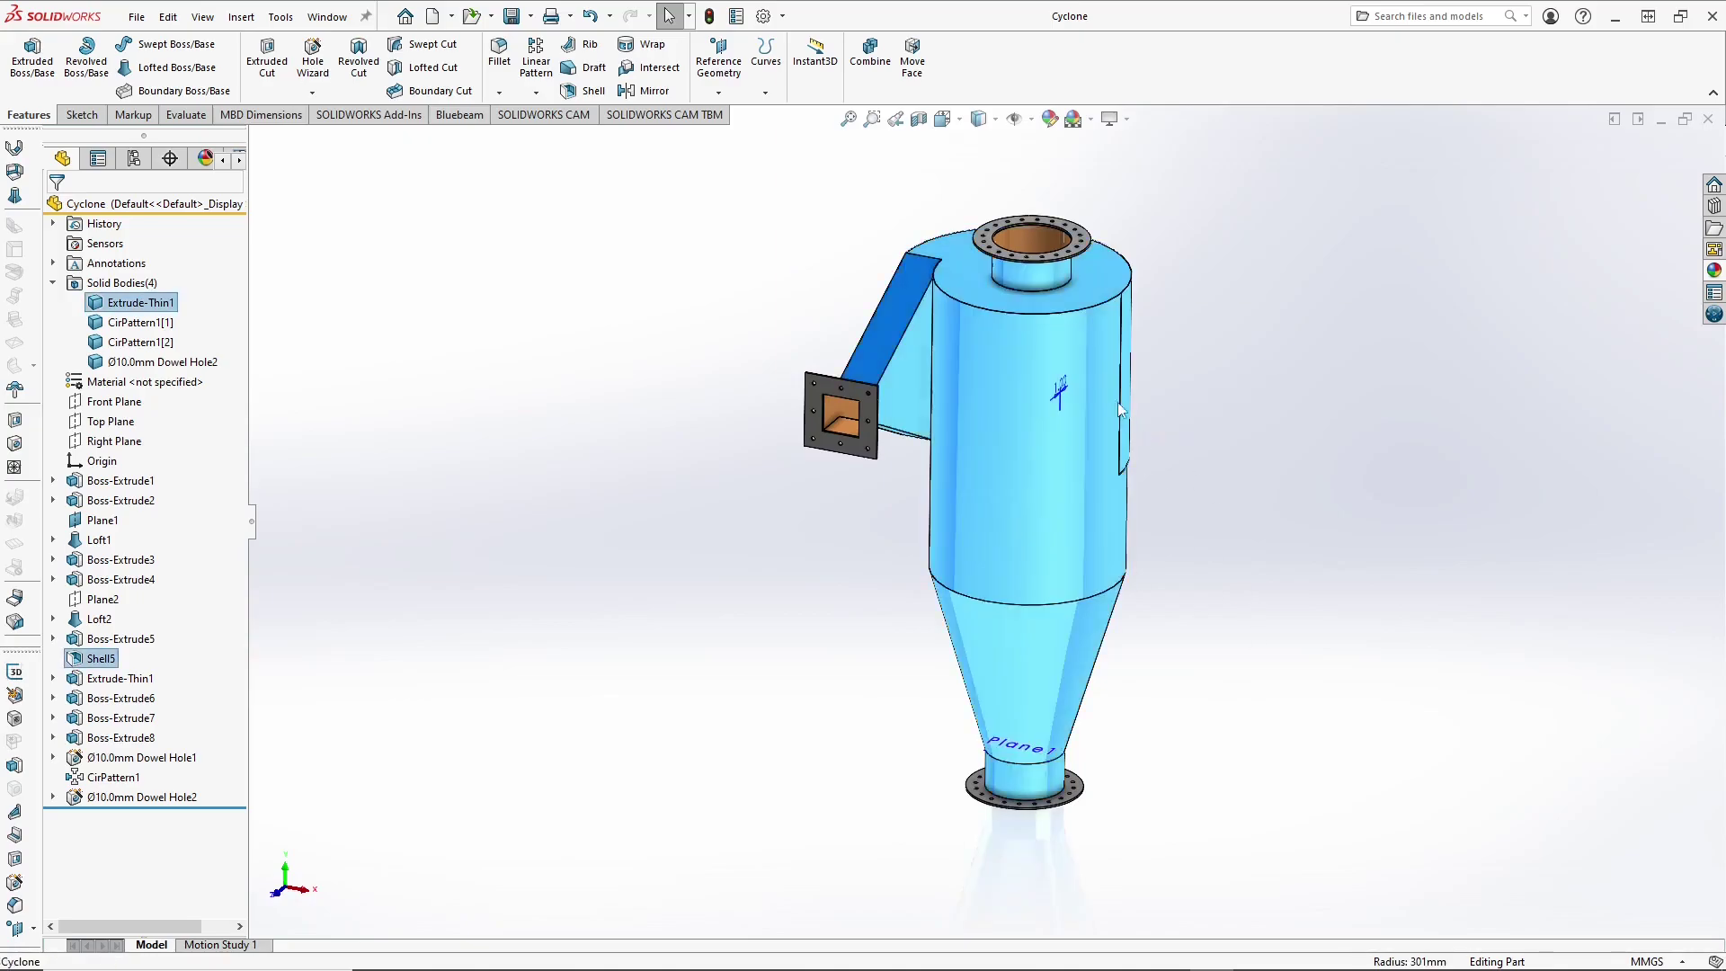
{"action": "middle_click_drag", "start_coordinate": [1119, 402], "coordinate": [882, 398]}
{"action": "left_click", "coordinate": [812, 494]}
{"action": "left_click", "coordinate": [833, 527]}
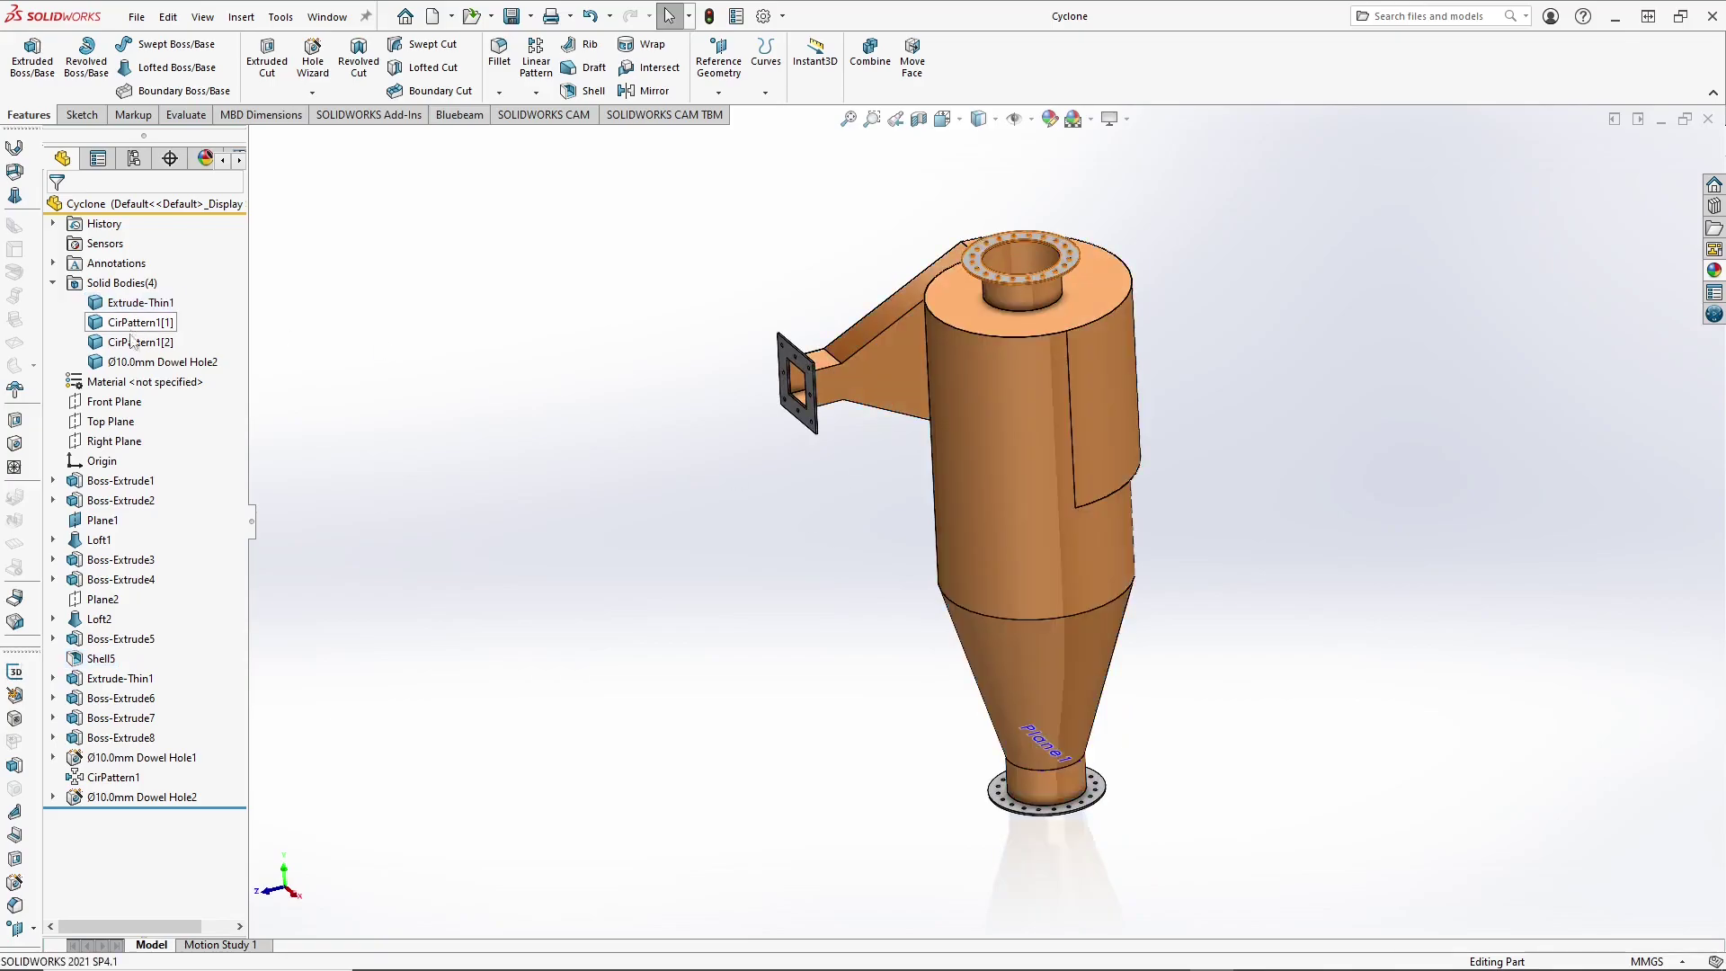
Step: Set the extrusion height of the upper spiral body to 200 mm and rebuild the part
{"action": "left_click", "coordinate": [1034, 503]}
{"action": "middle_click_drag", "start_coordinate": [1174, 484], "coordinate": [1160, 432]}
{"action": "scroll", "coordinate": [1111, 429], "scroll_direction": "down", "scroll_amount": 5}
{"action": "double_click", "coordinate": [1081, 424]}
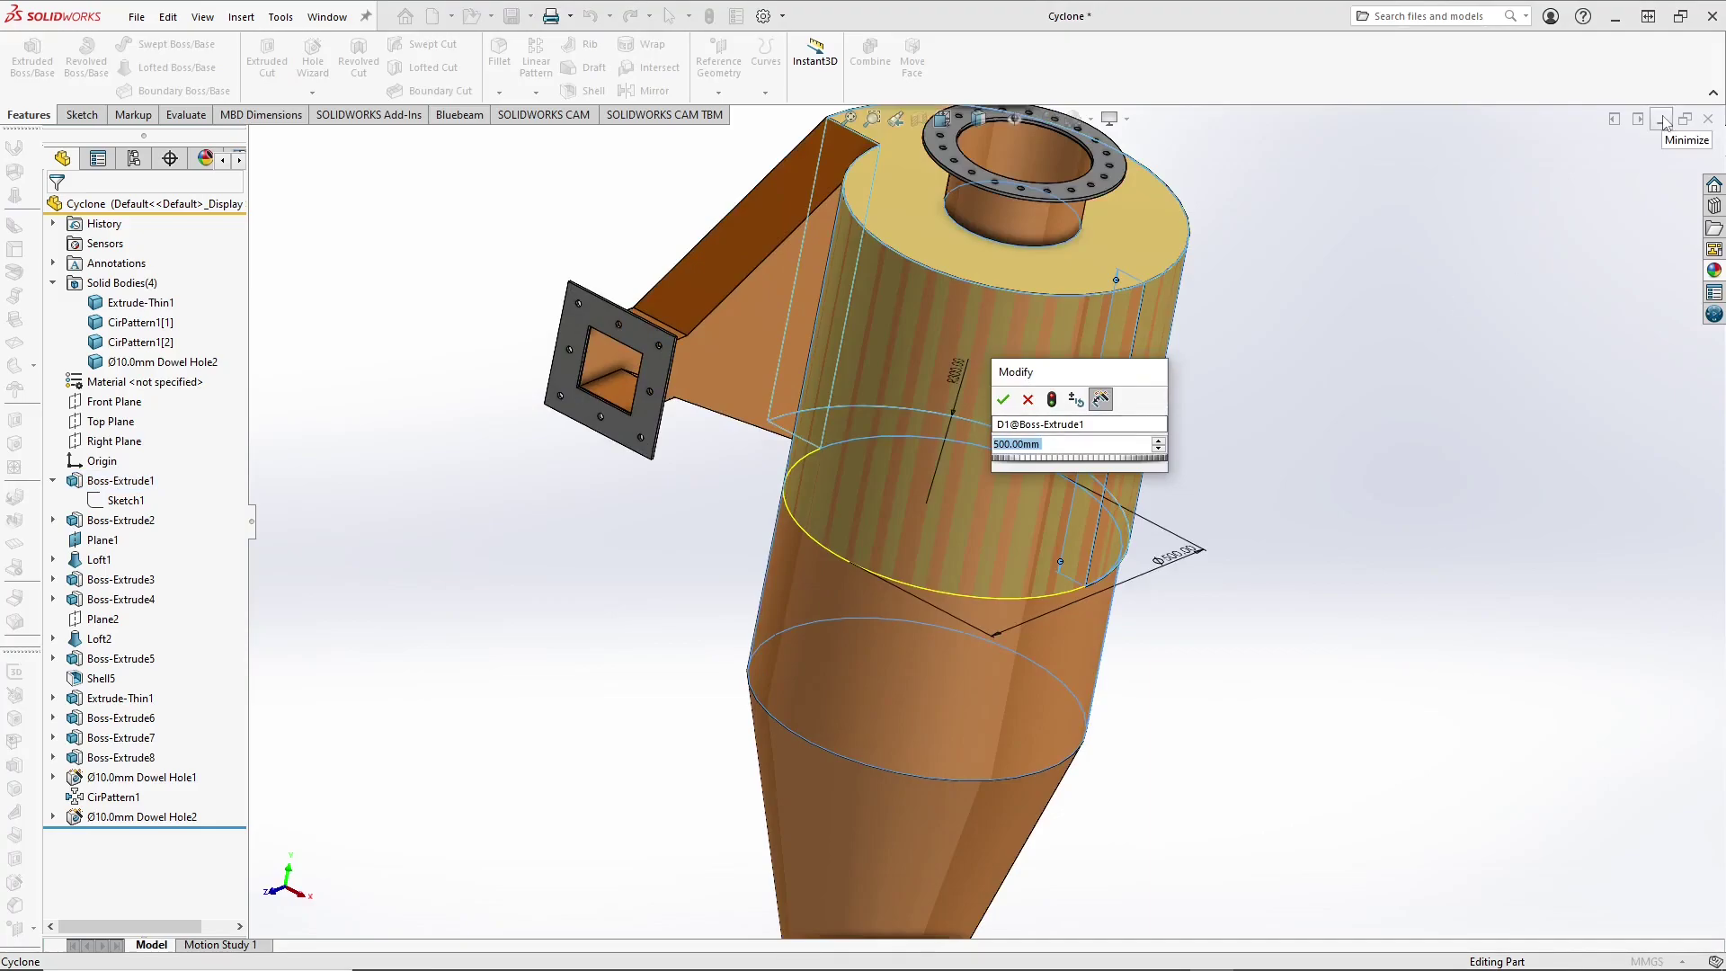
{"action": "type", "text": "2"}
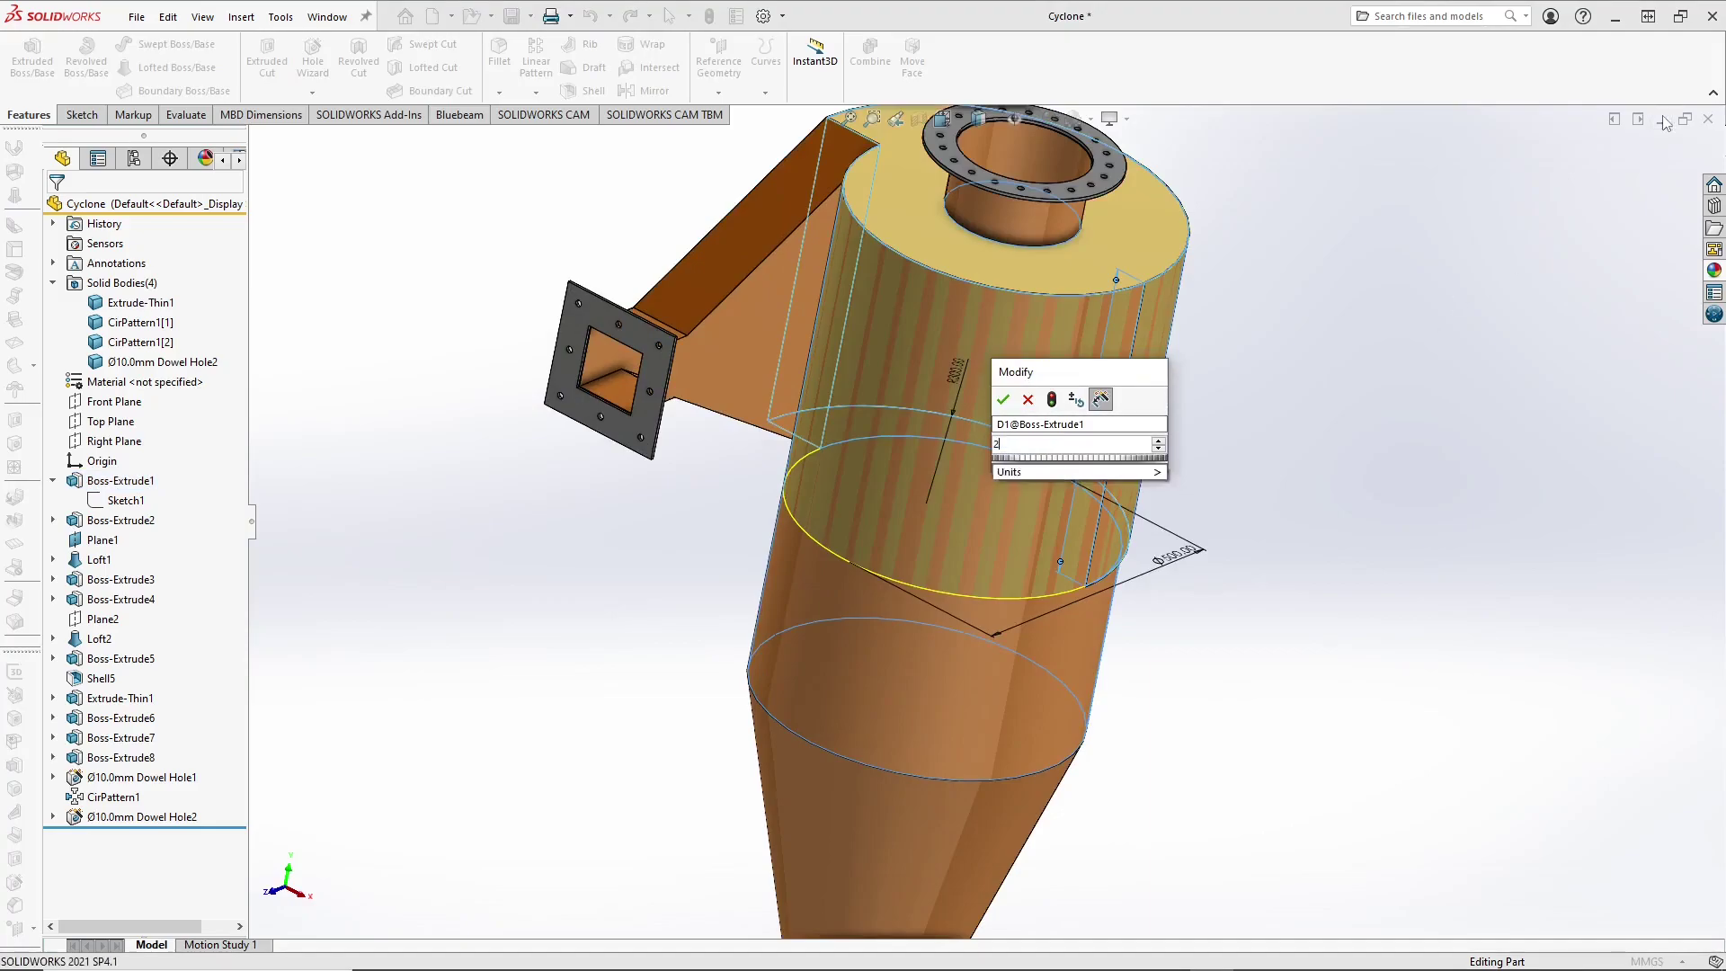
{"action": "type", "text": "00"}
{"action": "key", "text": "Return"}
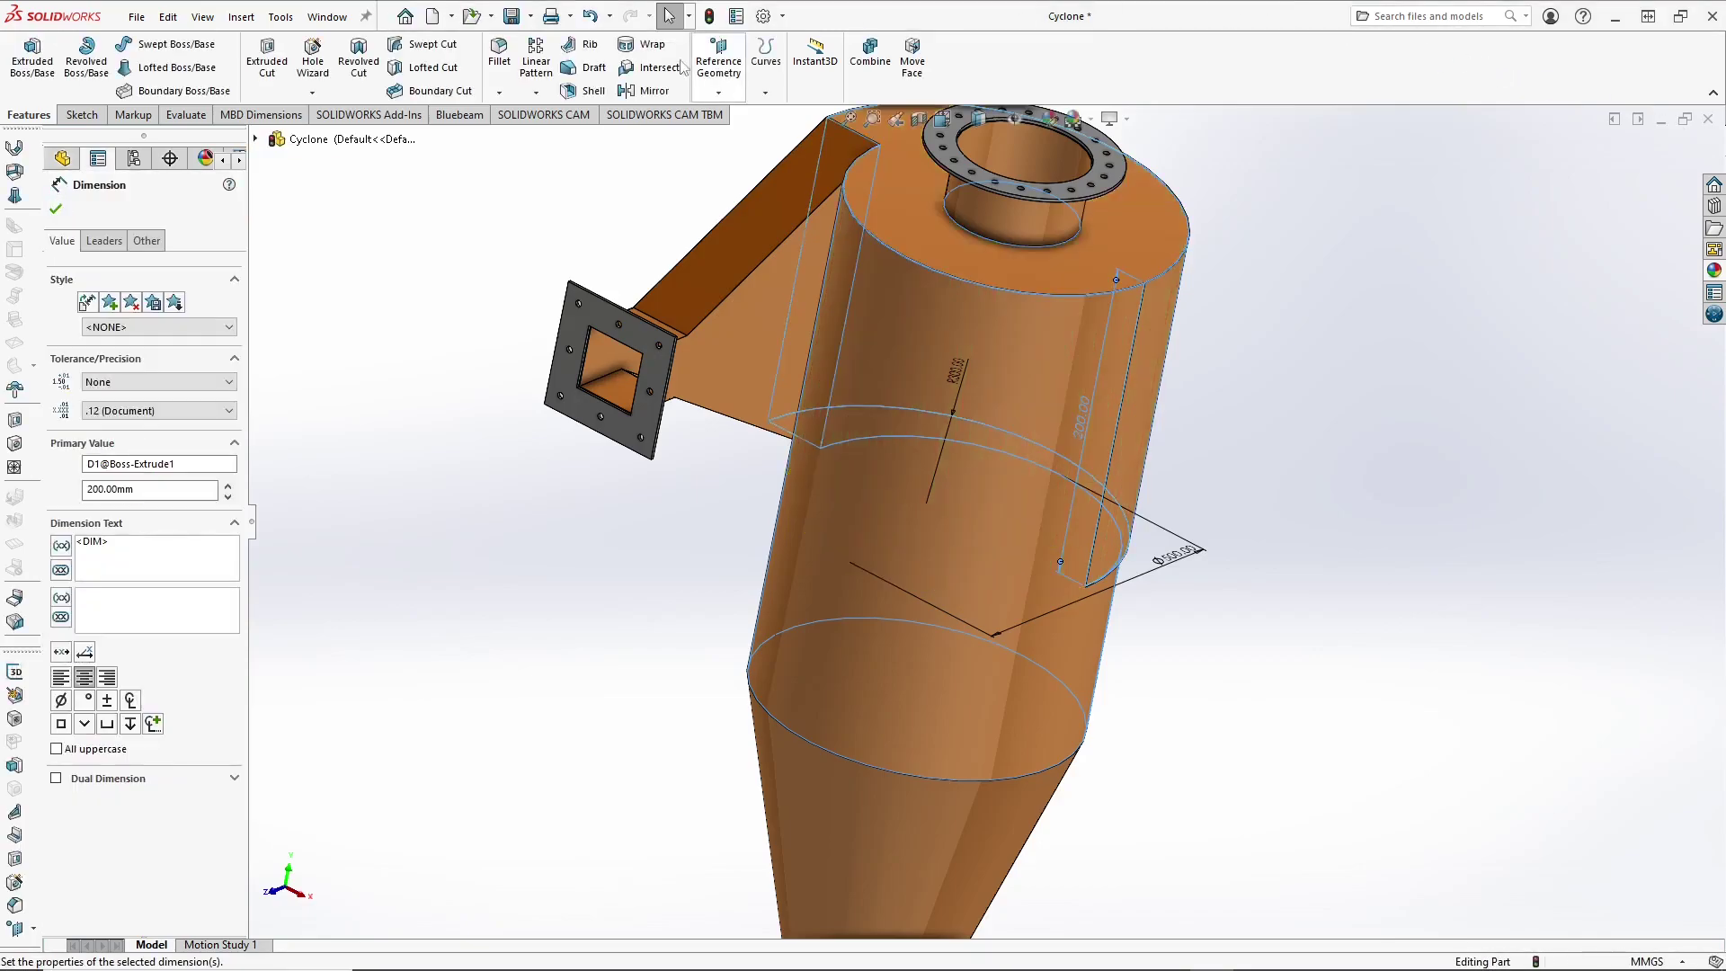
{"action": "key", "text": "Escape"}
{"action": "scroll", "coordinate": [943, 463], "scroll_direction": "up", "scroll_amount": 3}
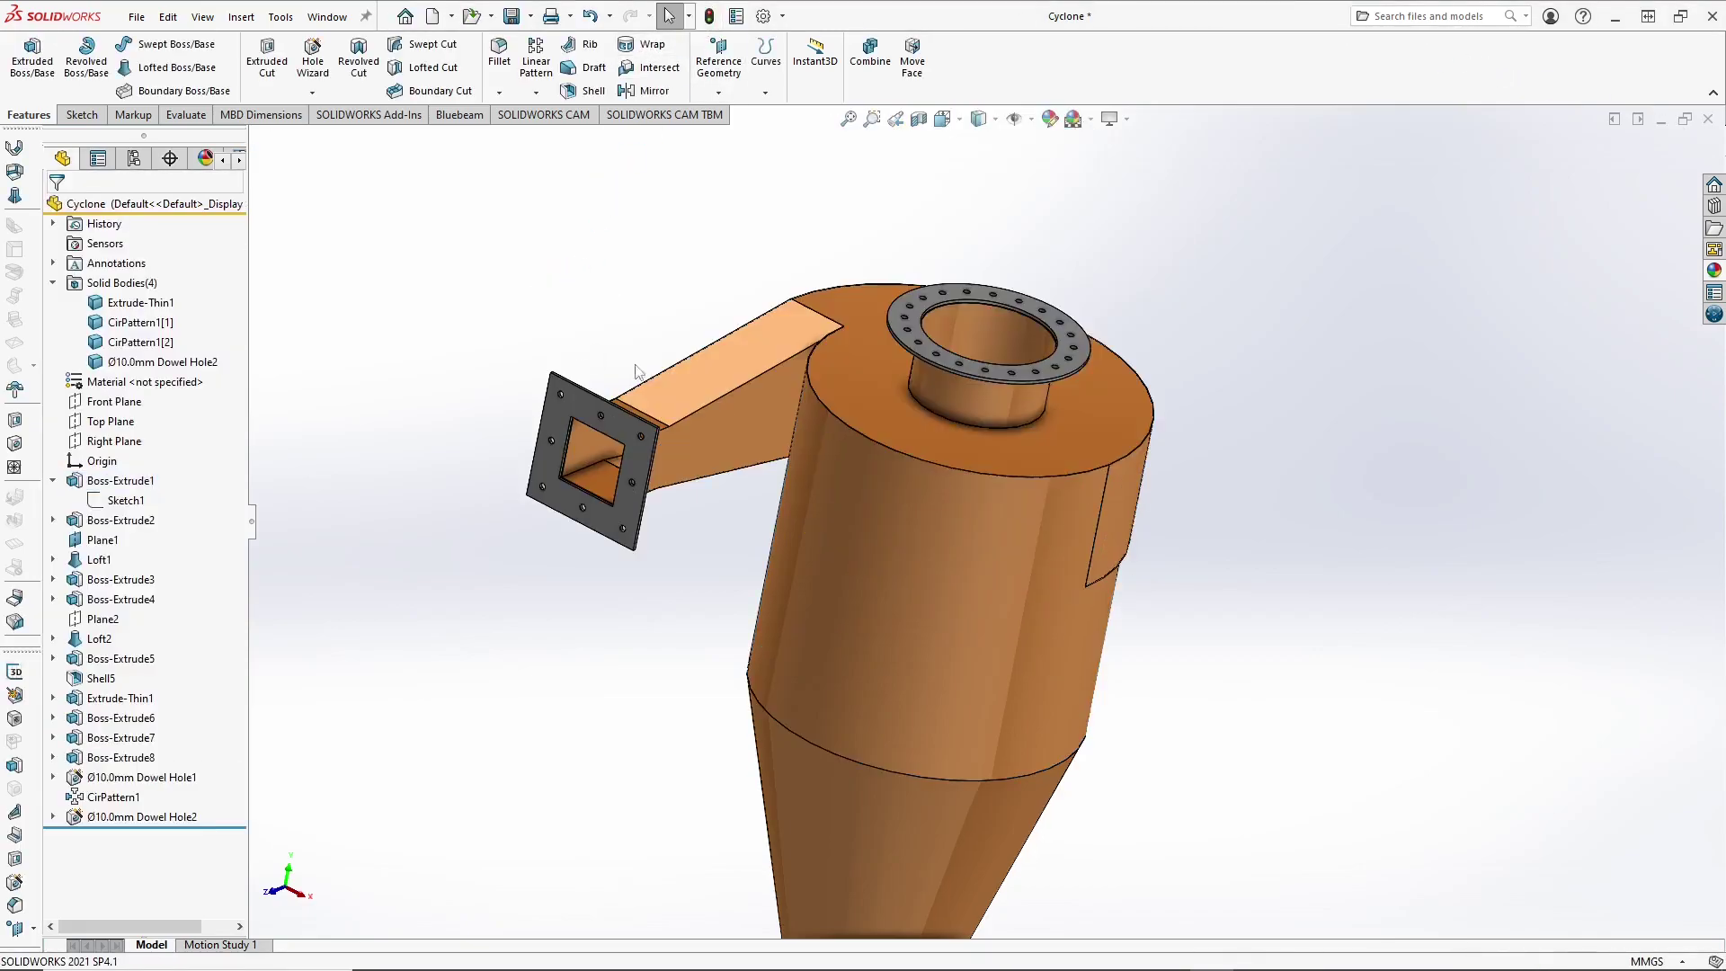
Step: Increase the extrusion height of the upper spiral body and rebuild the part
{"action": "middle_click_drag", "start_coordinate": [942, 455], "coordinate": [930, 547]}
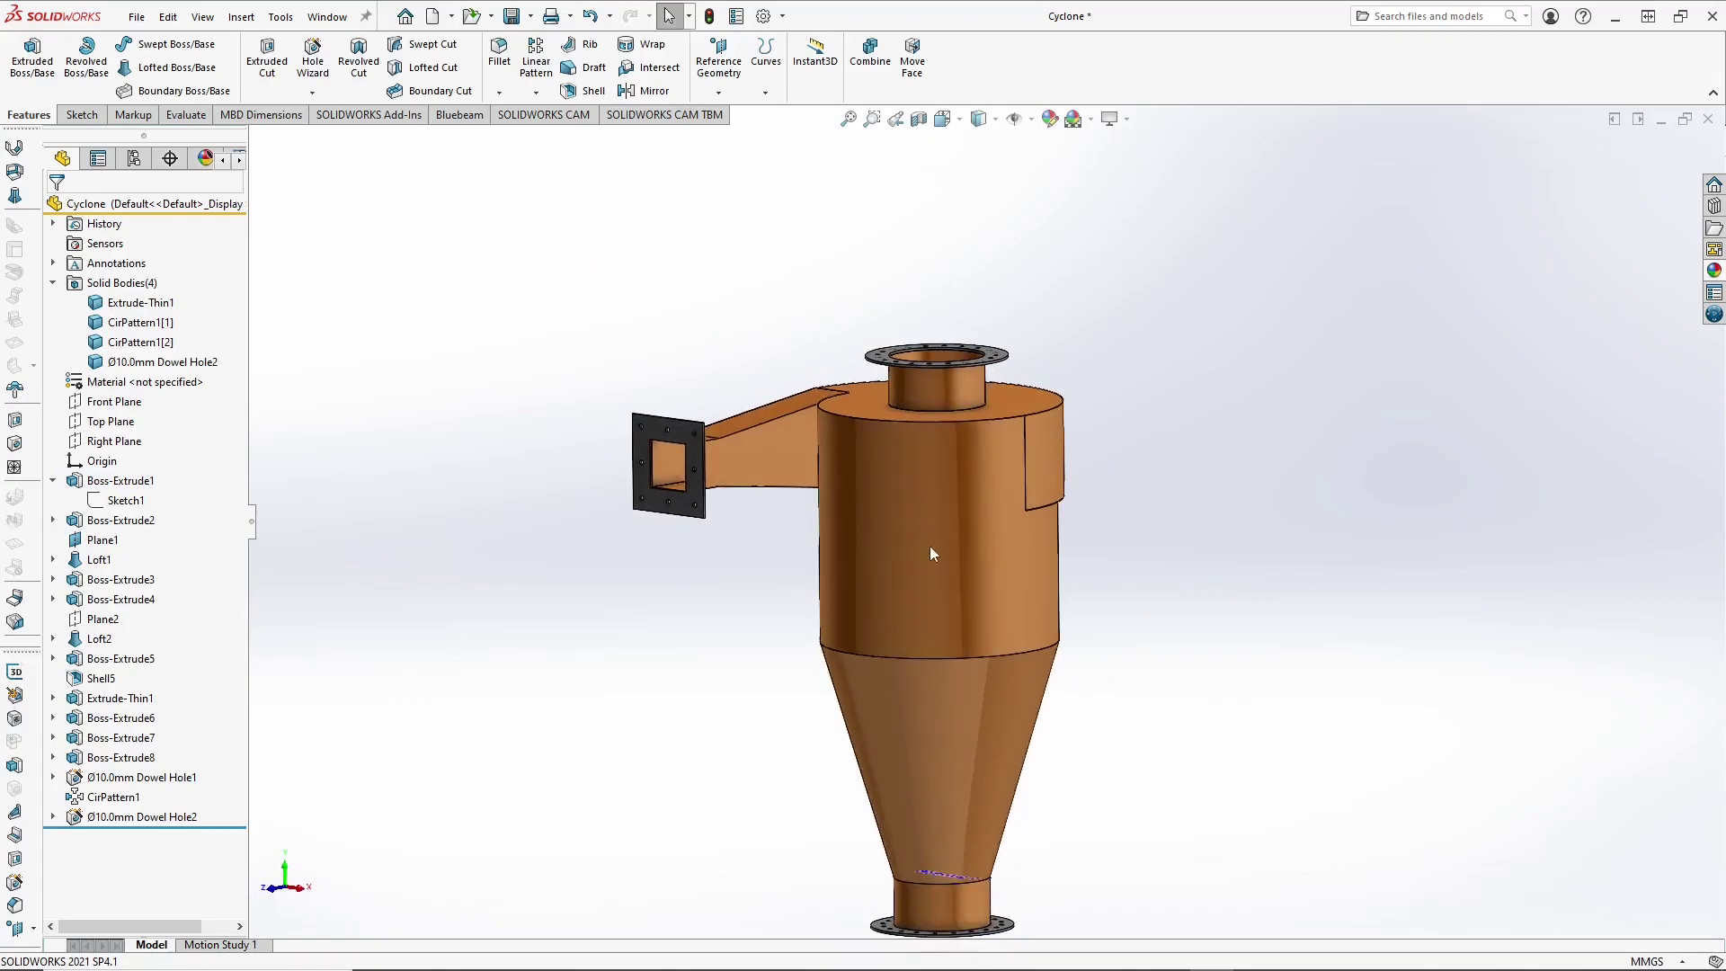
{"action": "left_click", "coordinate": [122, 481]}
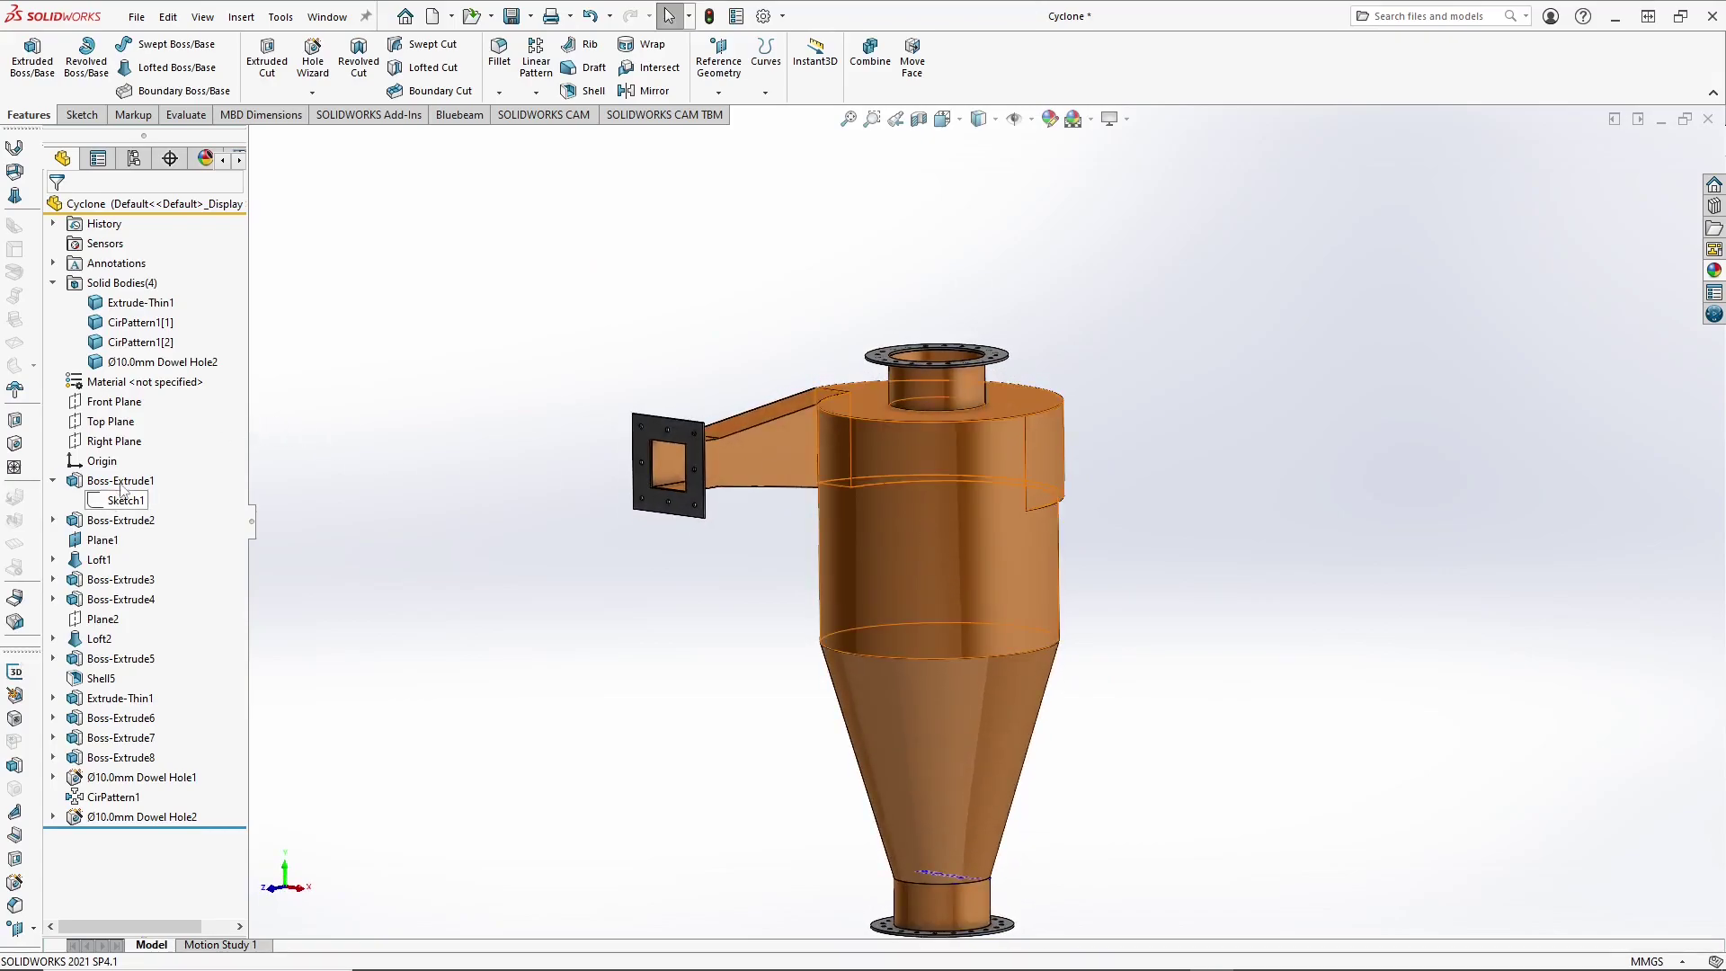
{"action": "double_click", "coordinate": [1011, 460]}
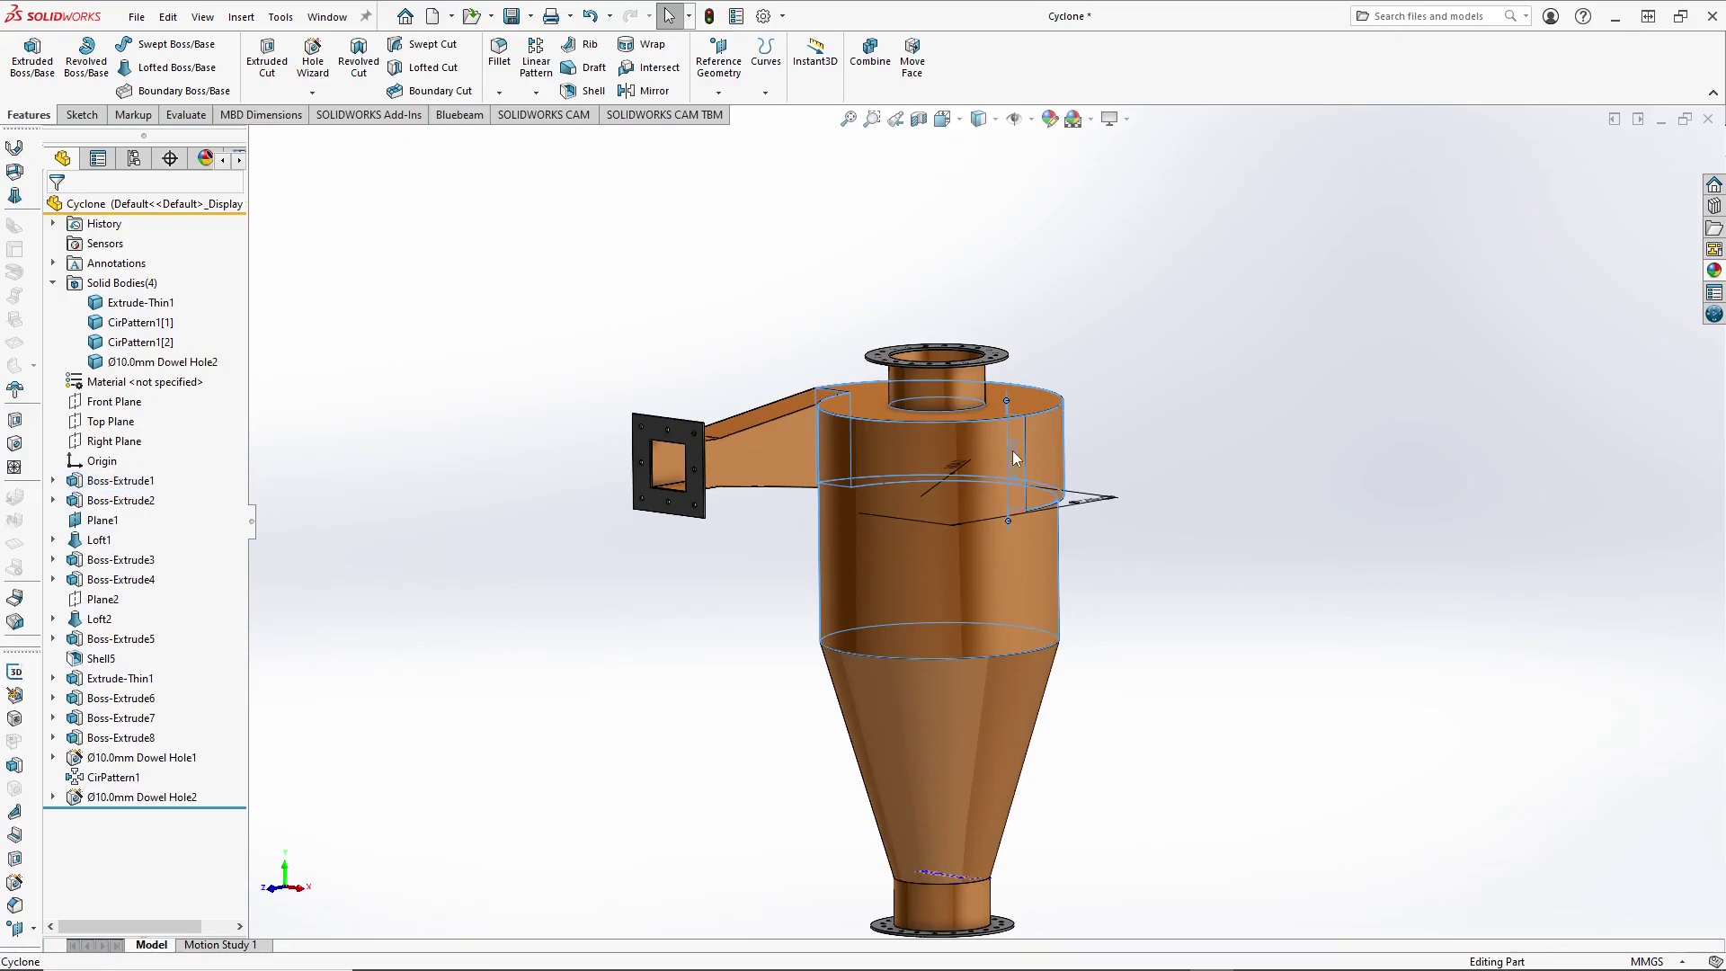
{"action": "type", "text": "30"}
{"action": "key", "text": "Return"}
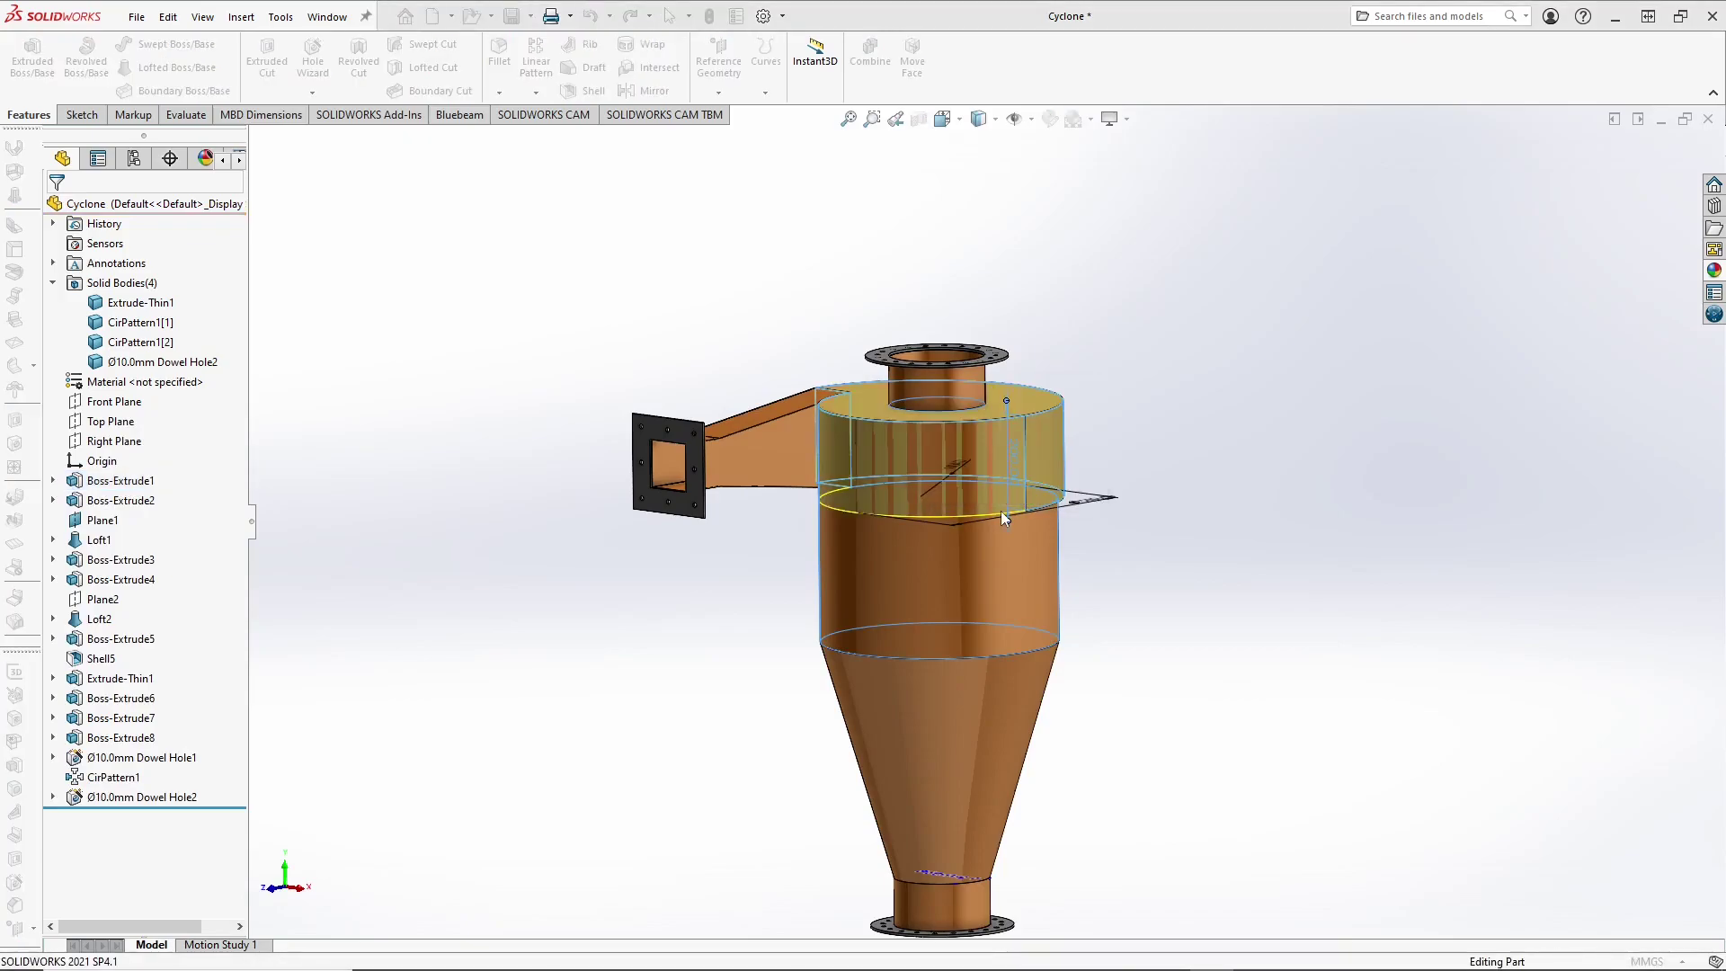
{"action": "left_click", "coordinate": [1230, 434]}
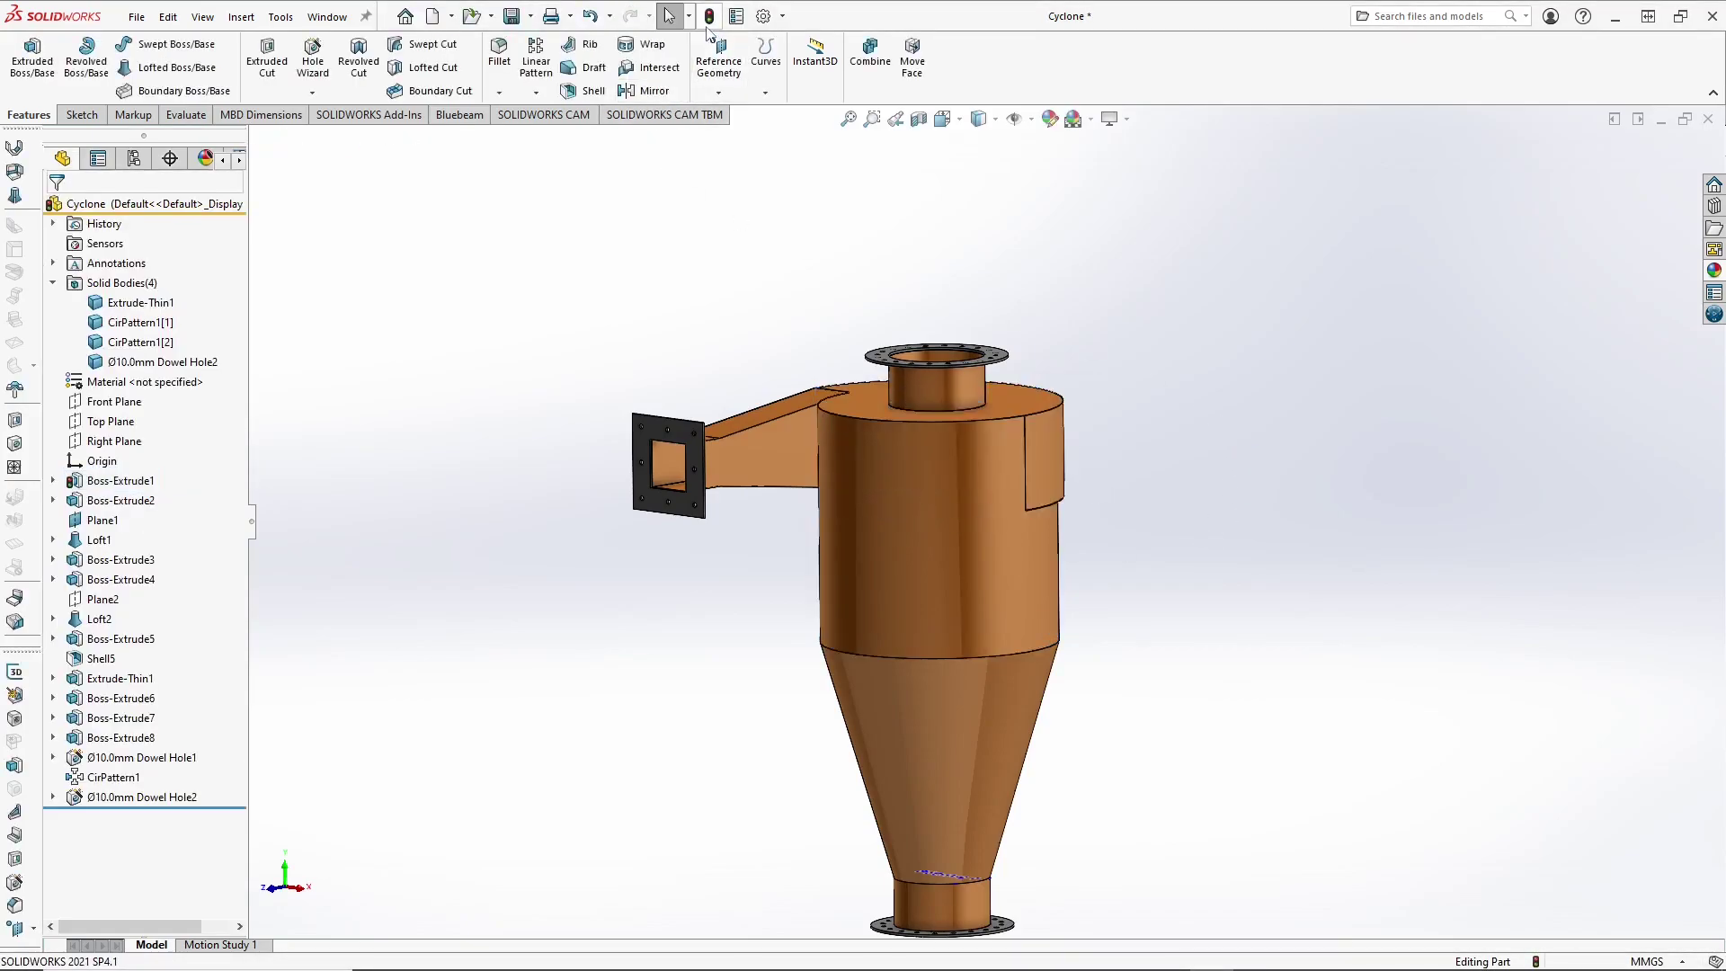
{"action": "scroll", "coordinate": [899, 467], "scroll_direction": "up", "scroll_amount": 3}
{"action": "middle_click_drag", "start_coordinate": [895, 460], "coordinate": [945, 674]}
{"action": "left_click", "coordinate": [924, 667]}
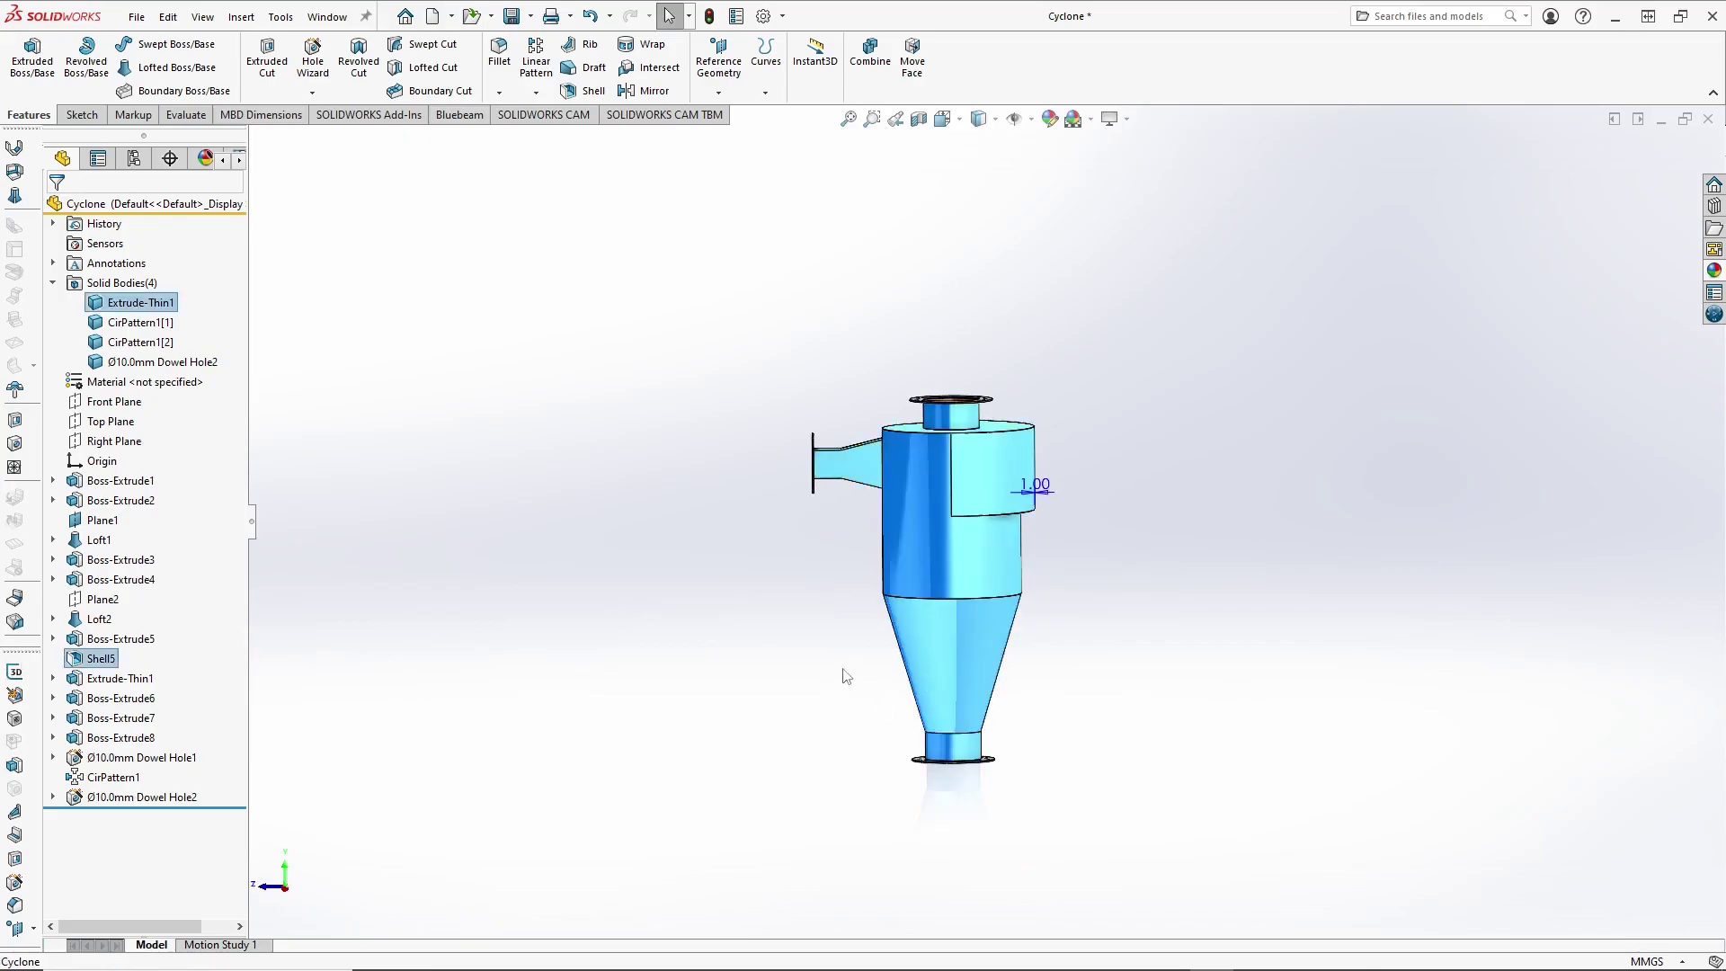
{"action": "left_click", "coordinate": [319, 706]}
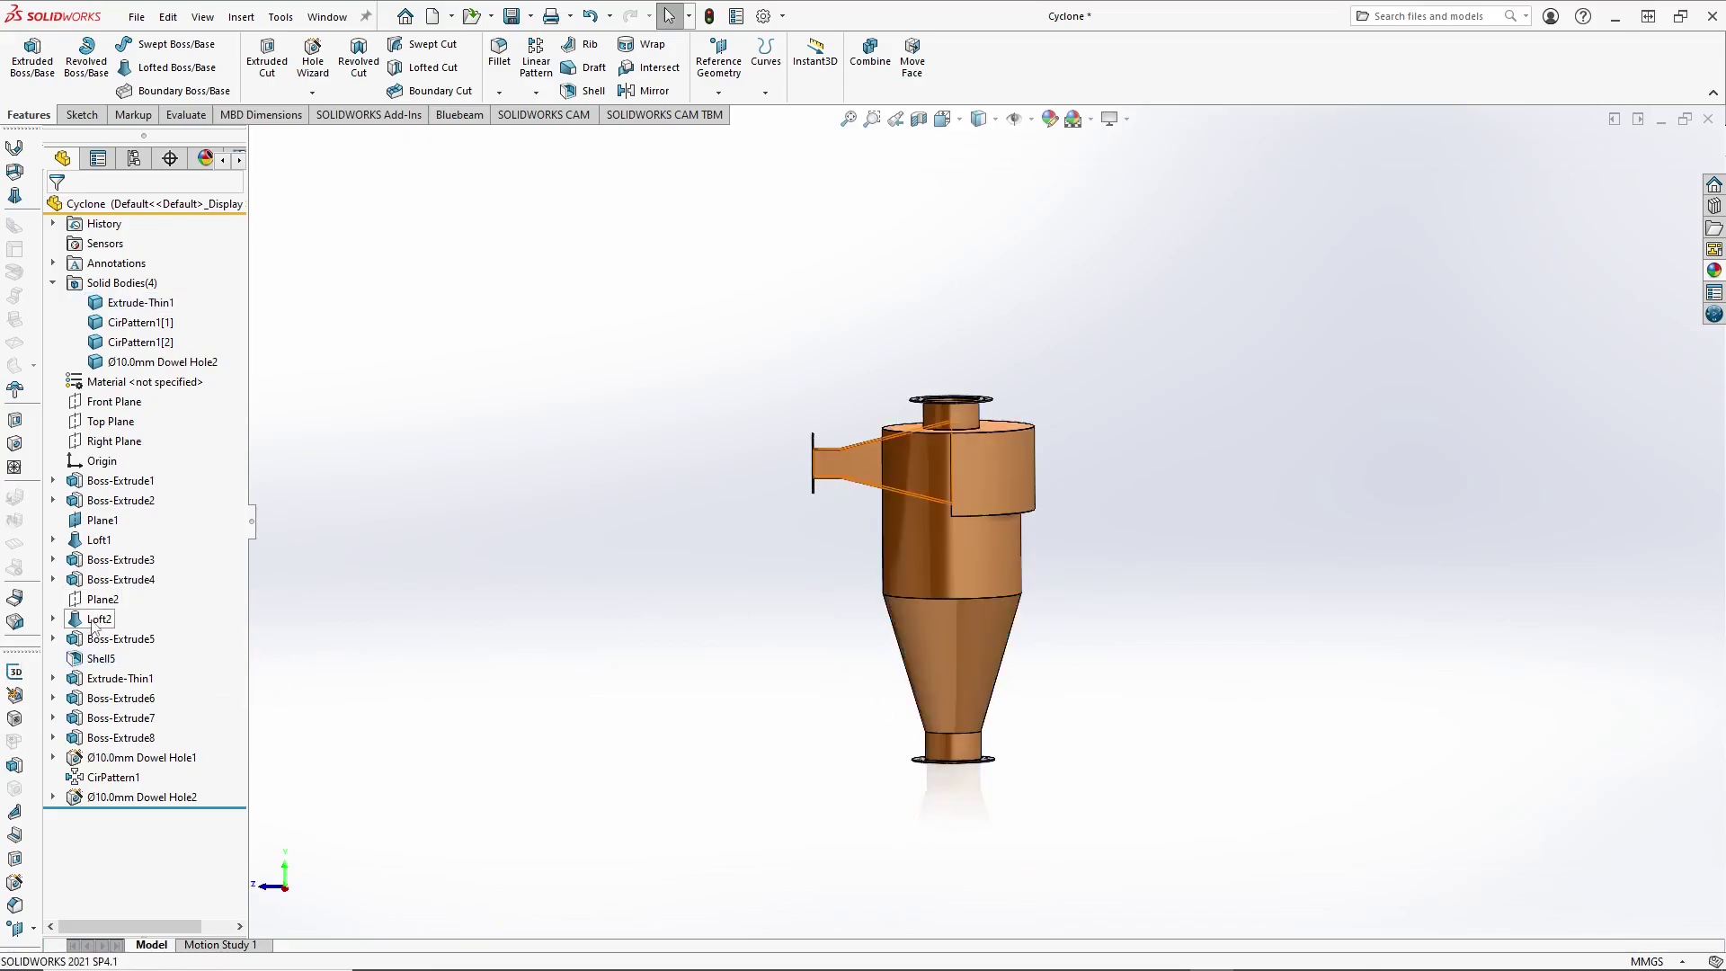
{"action": "left_click", "coordinate": [98, 539]}
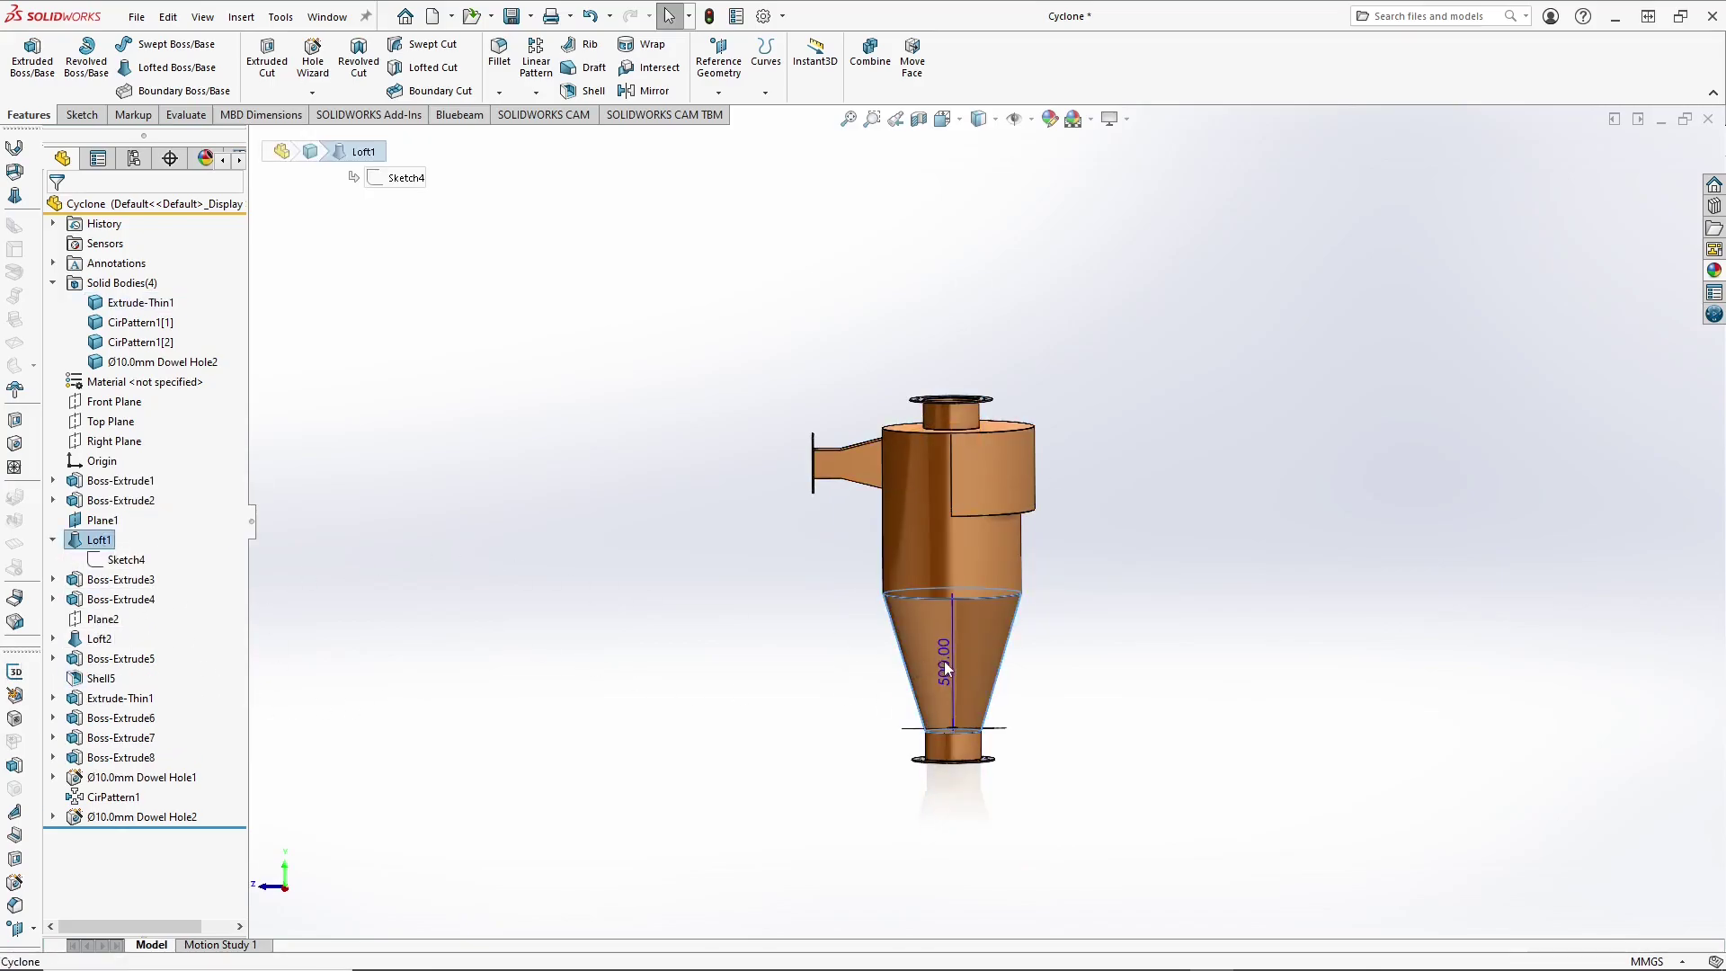
{"action": "left_click", "coordinate": [942, 679]}
{"action": "left_click", "coordinate": [99, 540]}
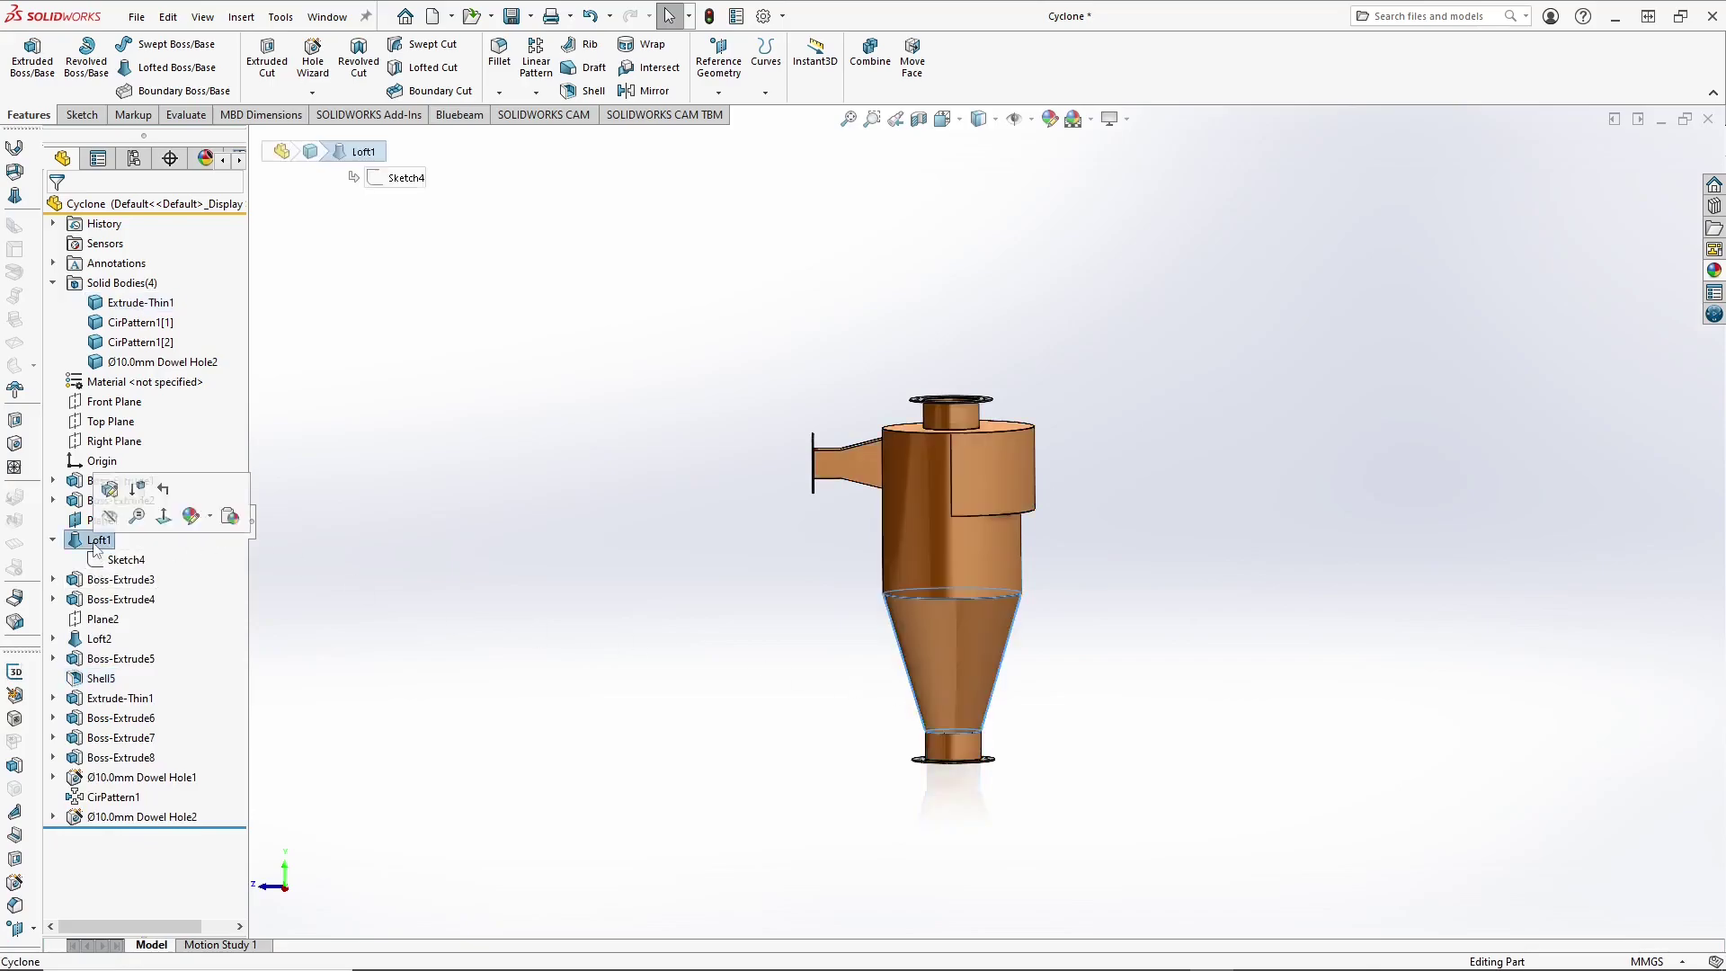
{"action": "left_click", "coordinate": [946, 666]}
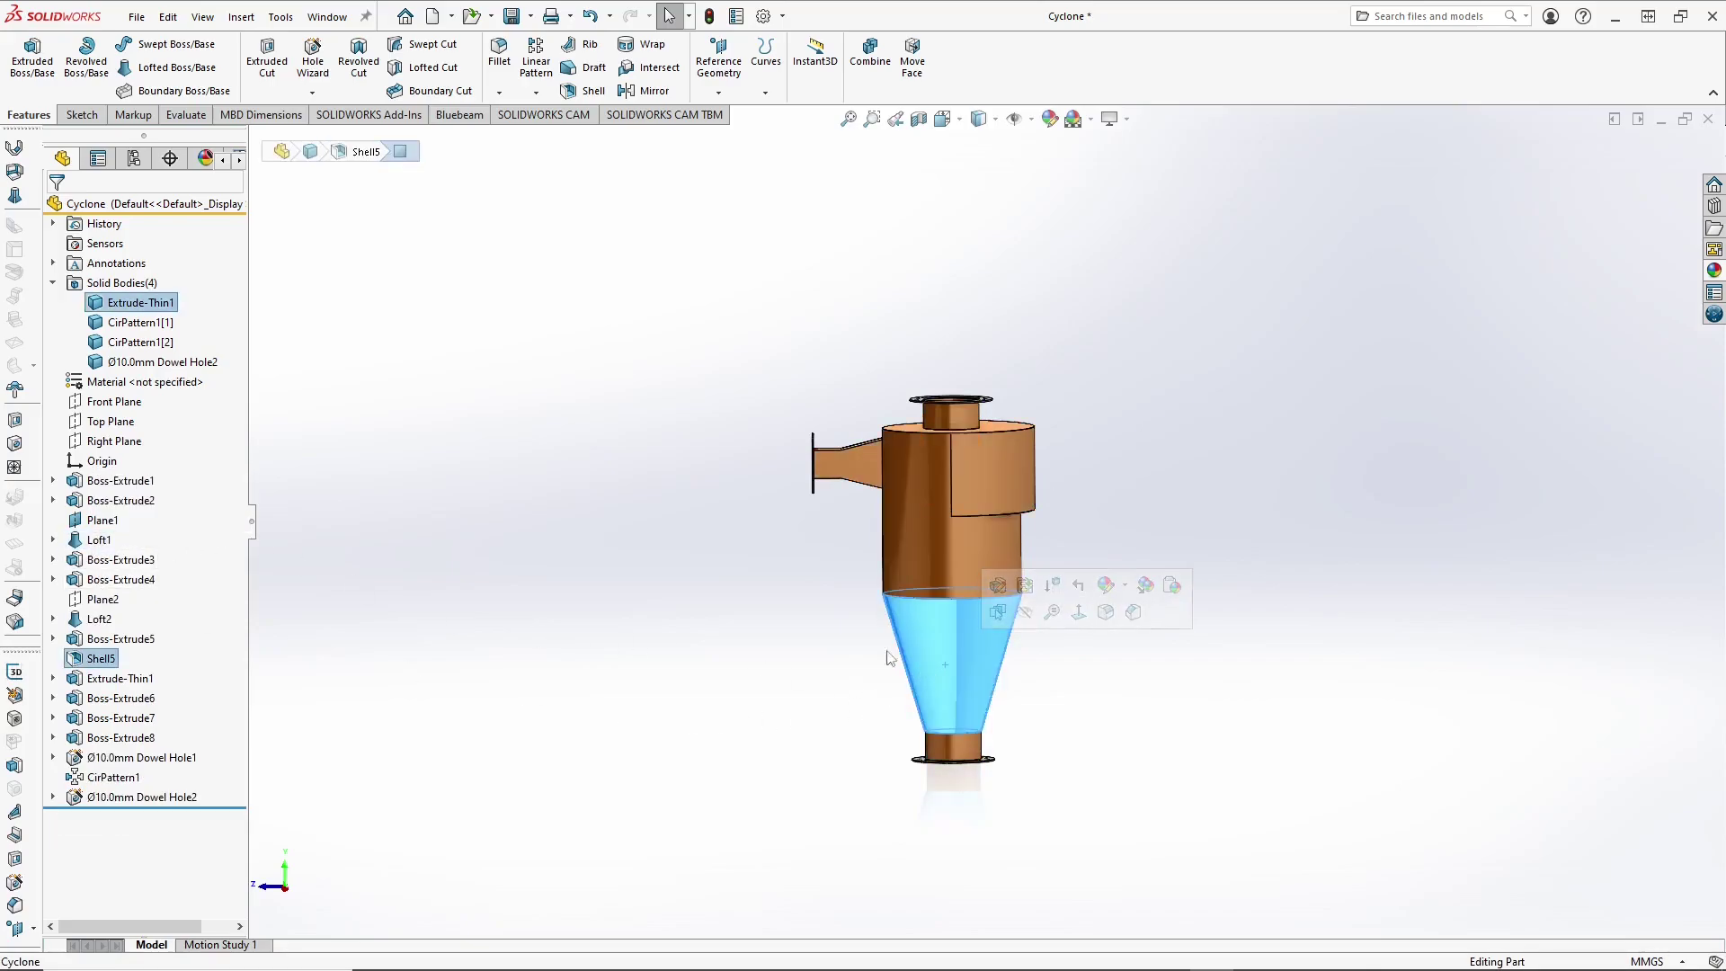
{"action": "middle_click_drag", "start_coordinate": [945, 666], "coordinate": [660, 700]}
{"action": "left_click", "coordinate": [660, 699]}
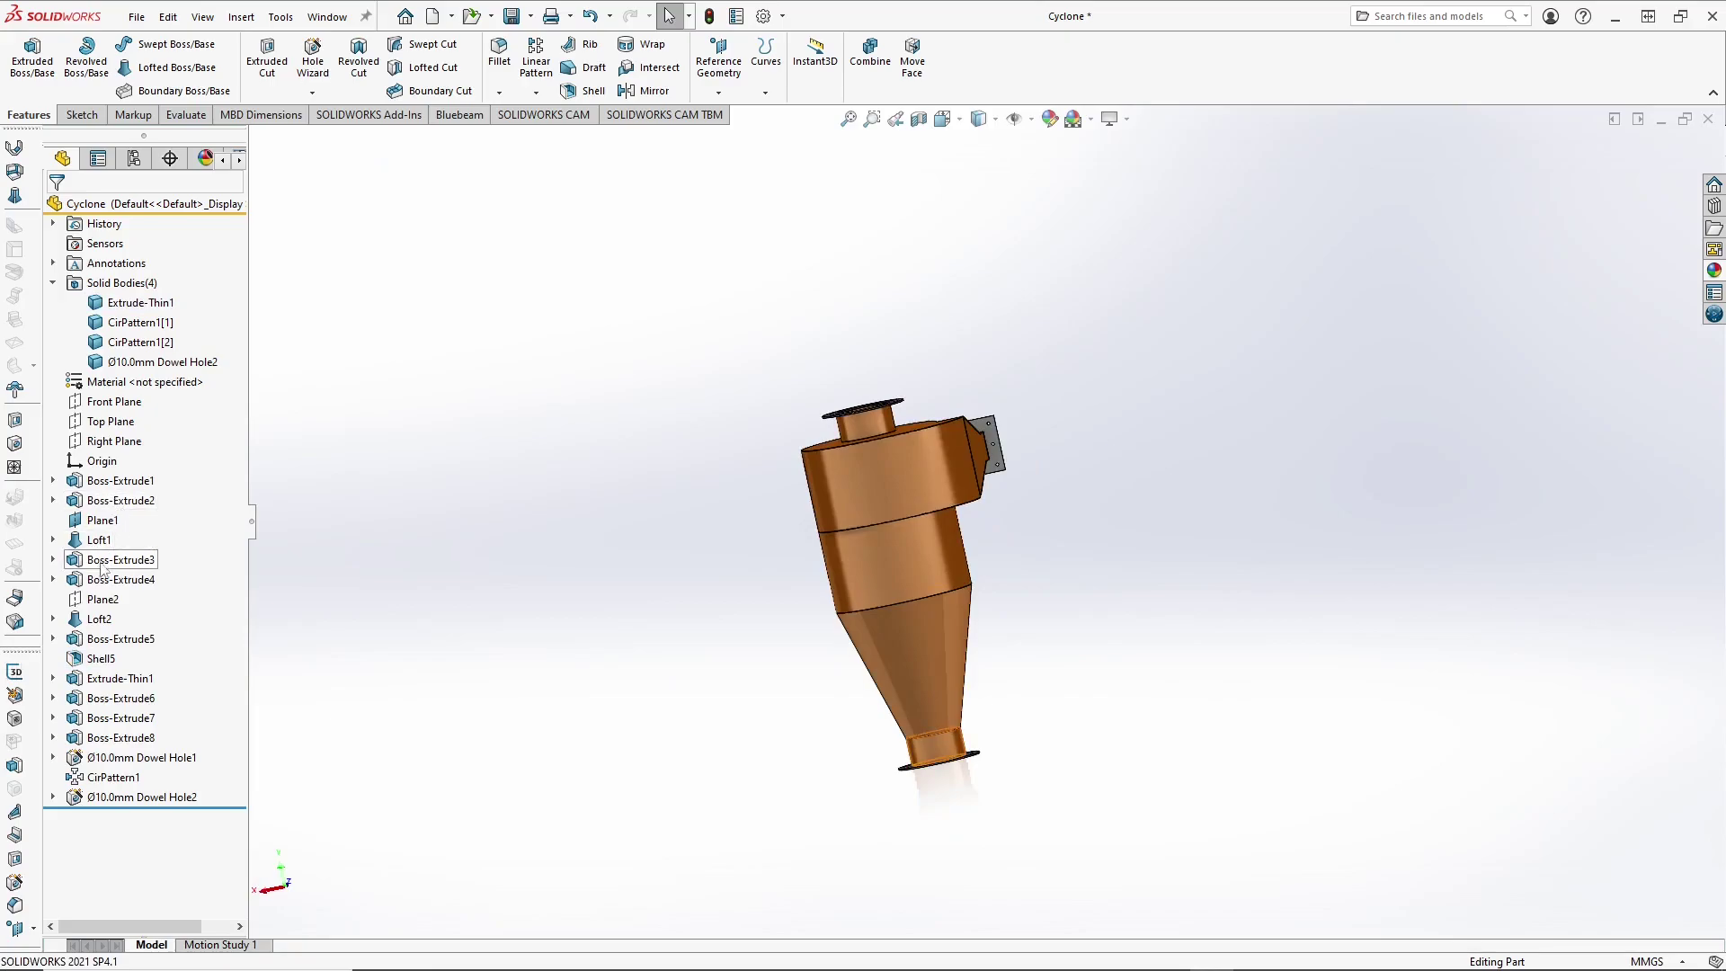
Step: Set the offset distance of Plane1, which controls the cone's height, to 700 mm and rebuild the part
{"action": "left_click", "coordinate": [854, 649]}
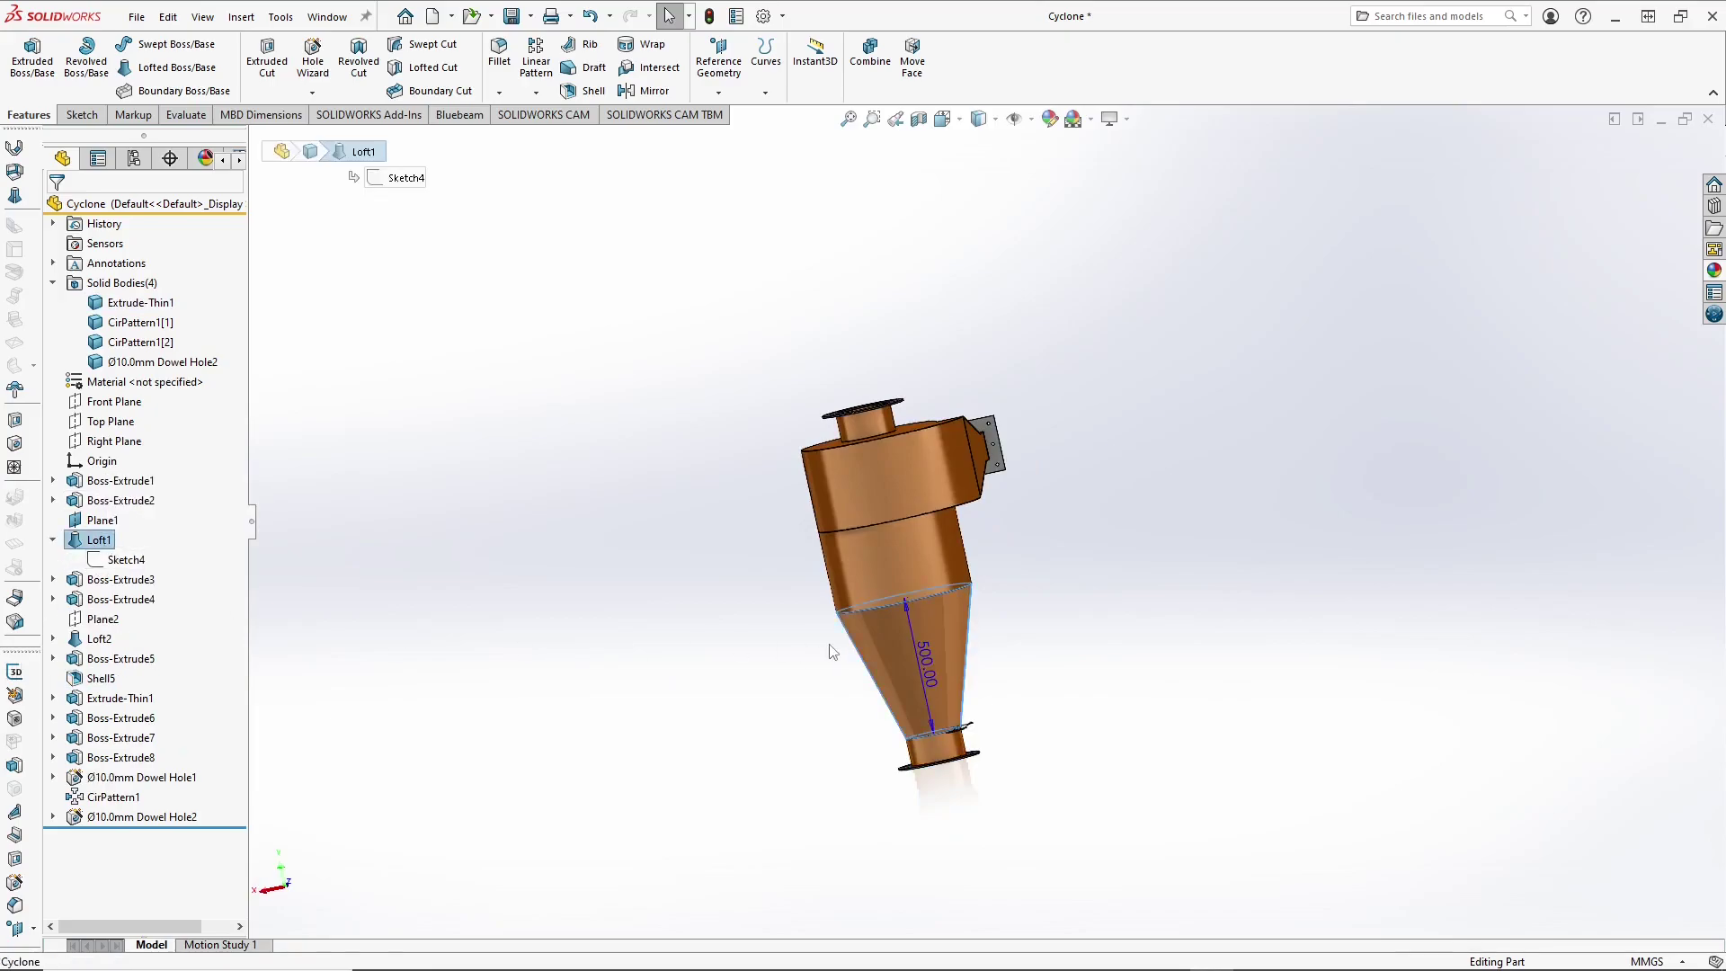
{"action": "double_click", "coordinate": [923, 661]}
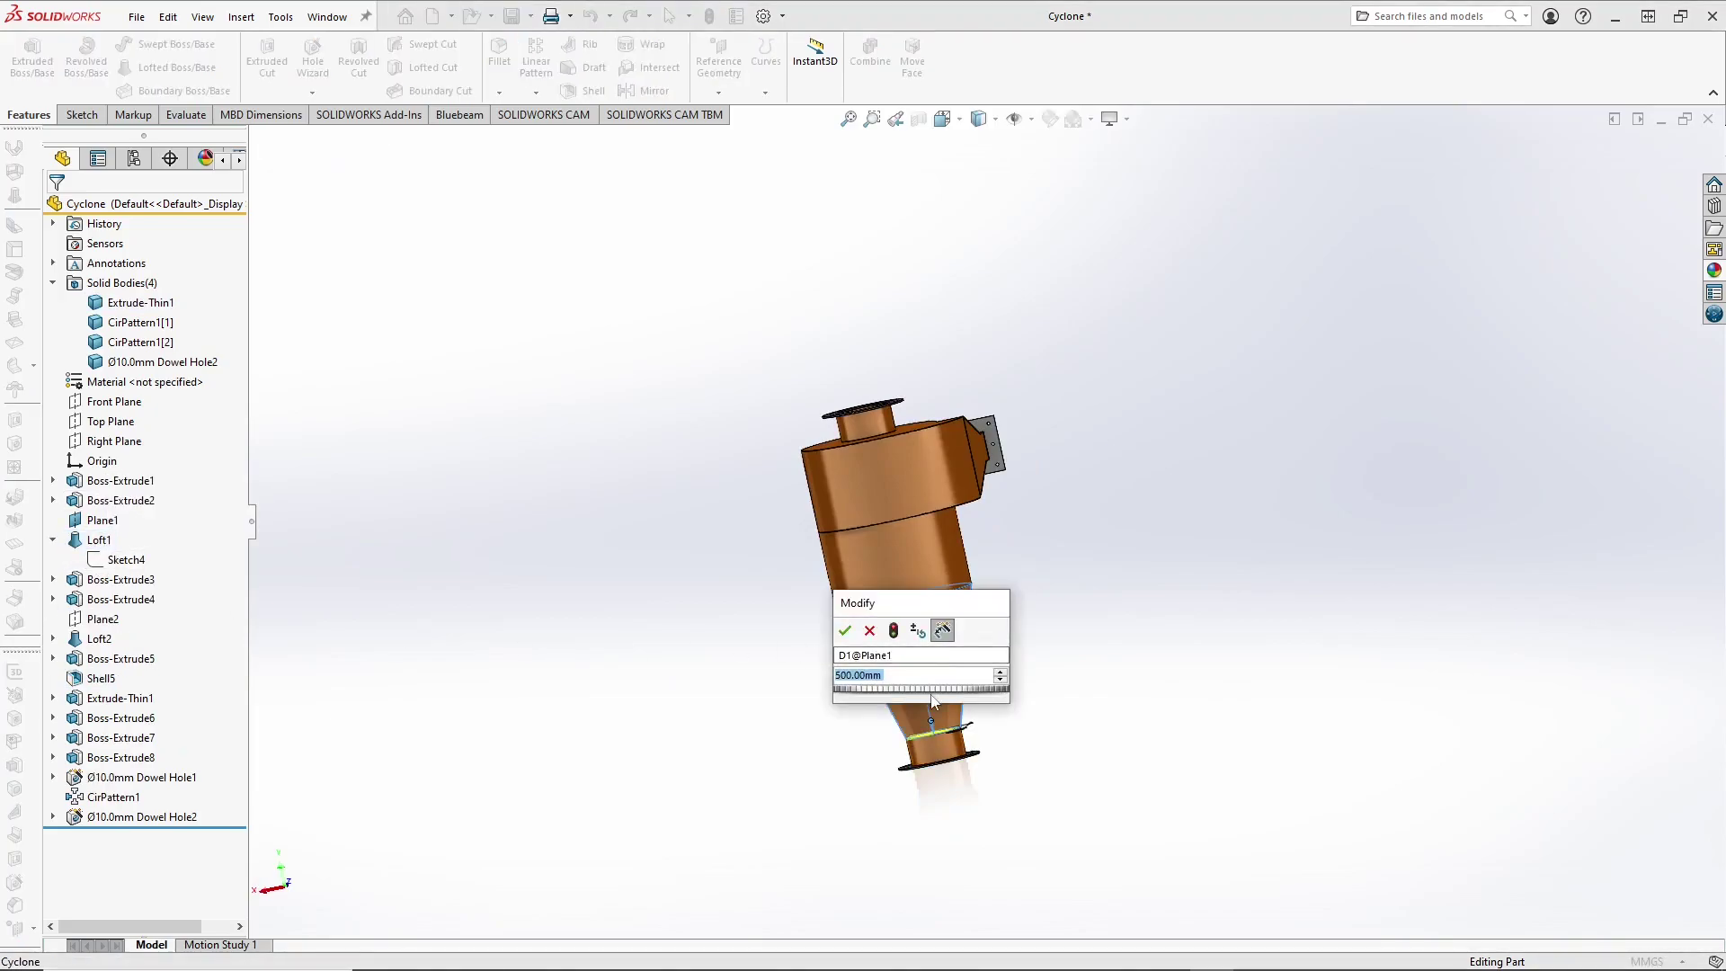
{"action": "type", "text": "700"}
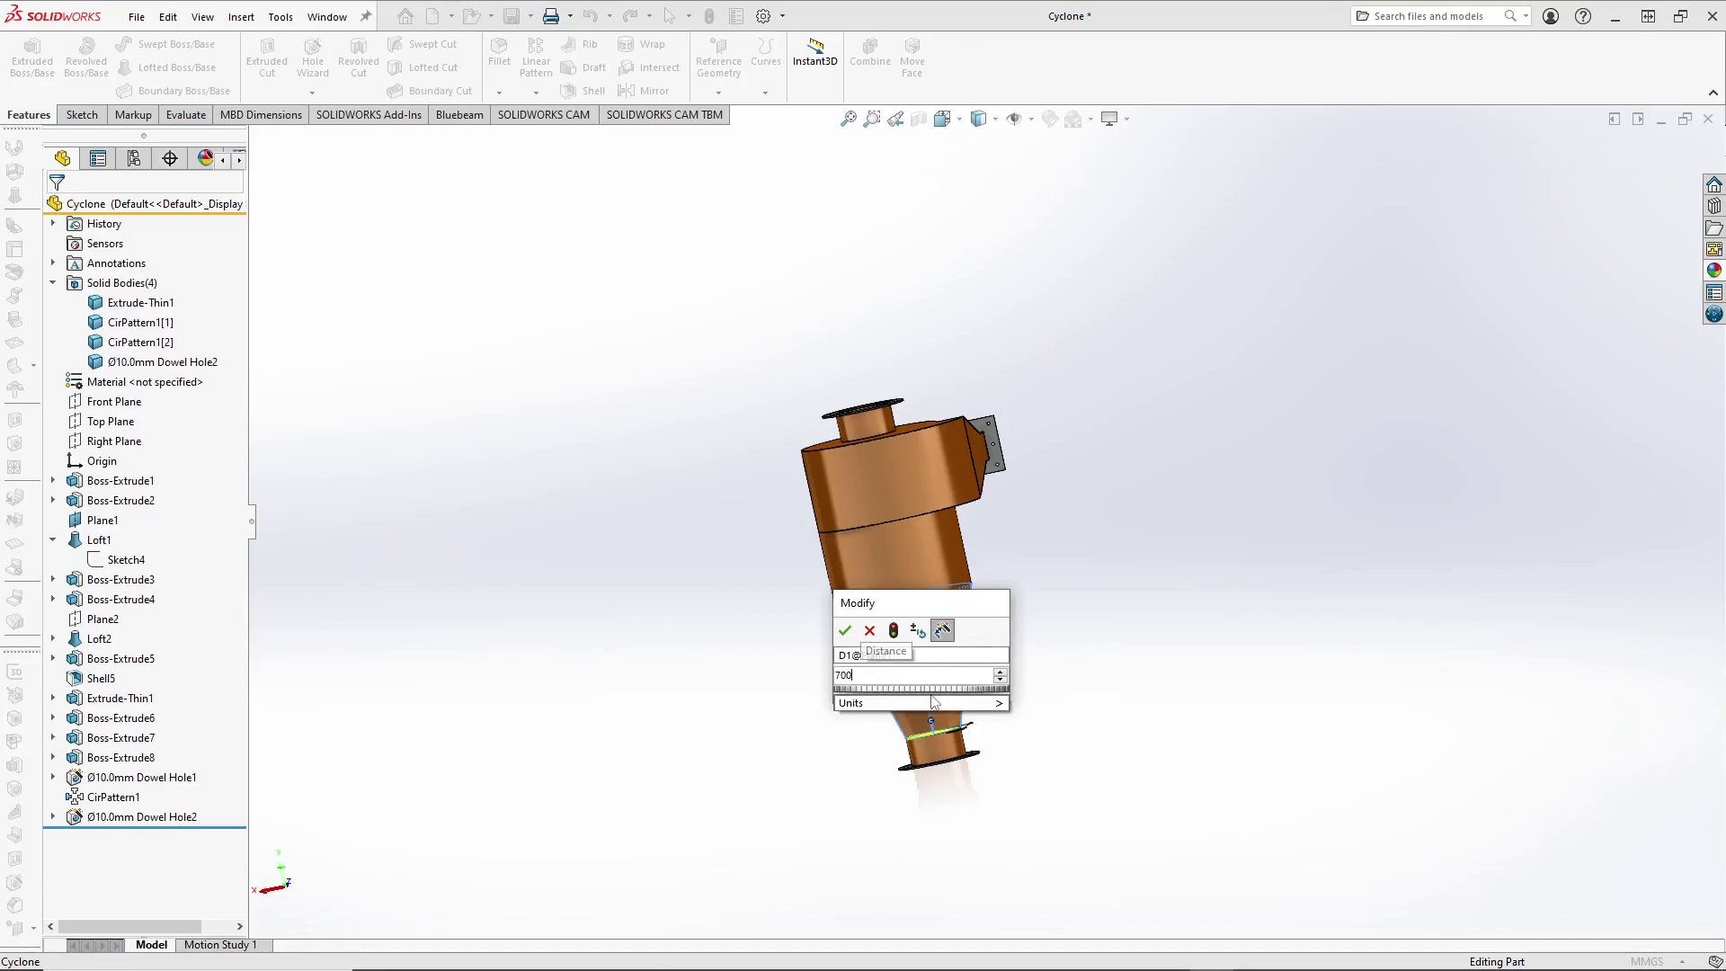
{"action": "key", "text": "Return"}
{"action": "left_click", "coordinate": [705, 595]}
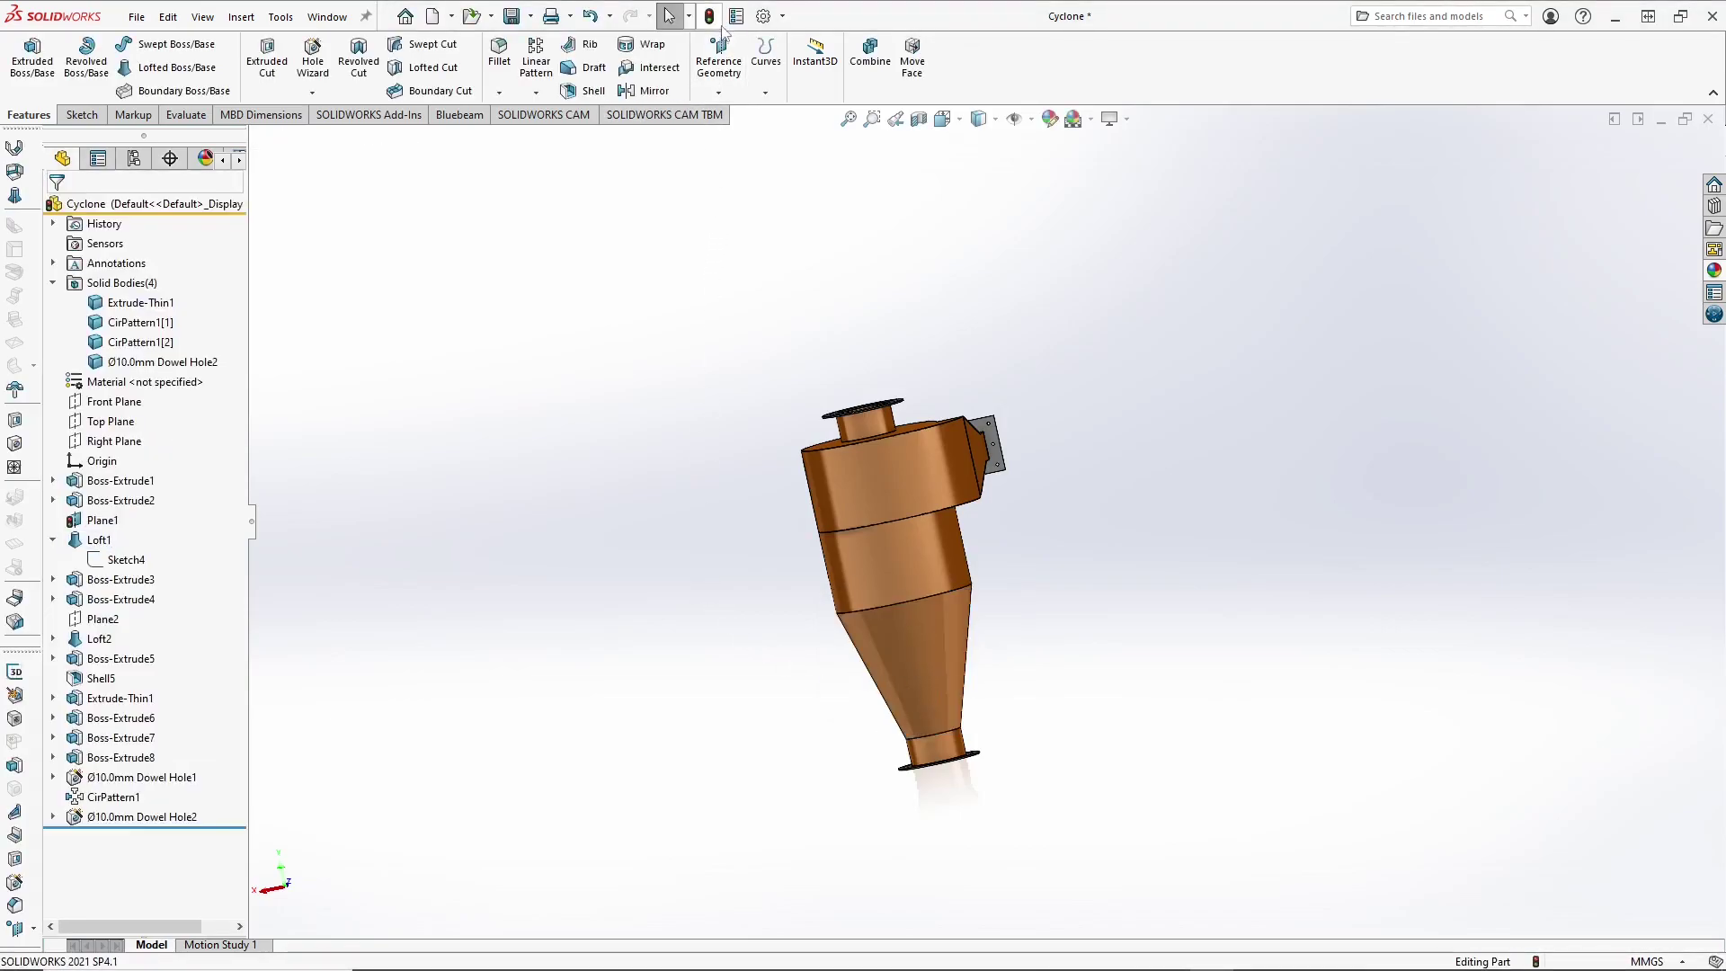
Step: Start a 10 mm symmetric fillet and select the two corner edges along one side of the square inlet flange
{"action": "middle_click_drag", "start_coordinate": [682, 423], "coordinate": [842, 568]}
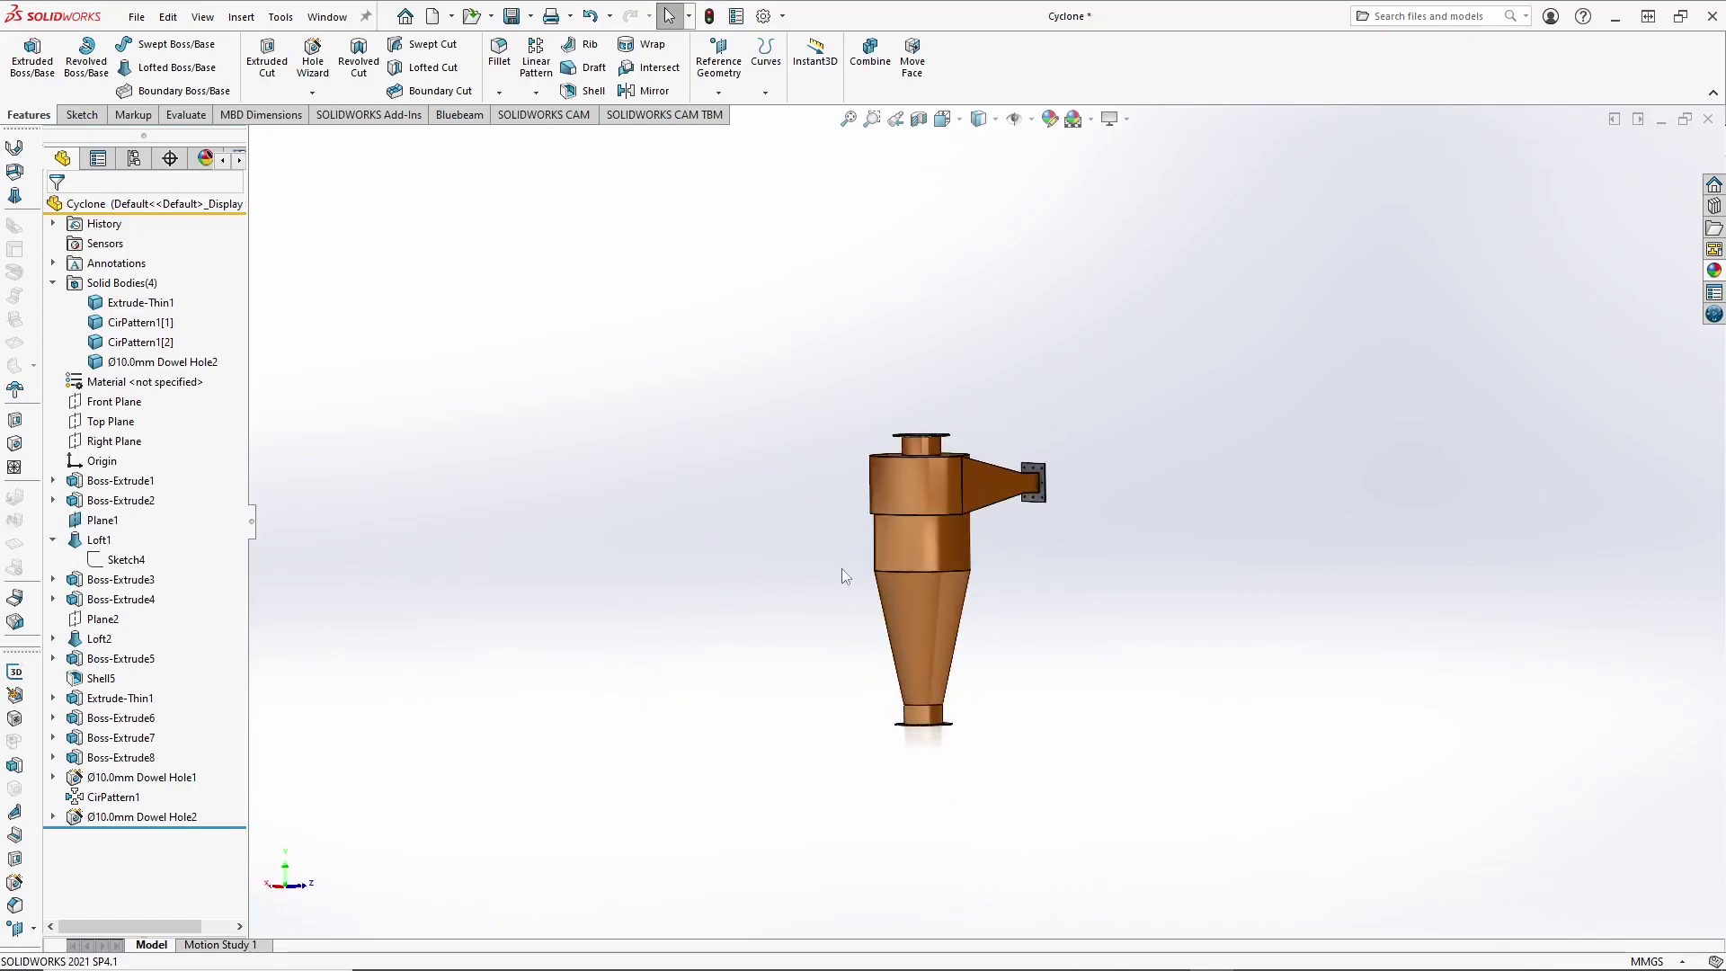
{"action": "scroll", "coordinate": [1043, 473], "scroll_direction": "down", "scroll_amount": 10}
{"action": "middle_click_drag", "start_coordinate": [1060, 471], "coordinate": [827, 519]}
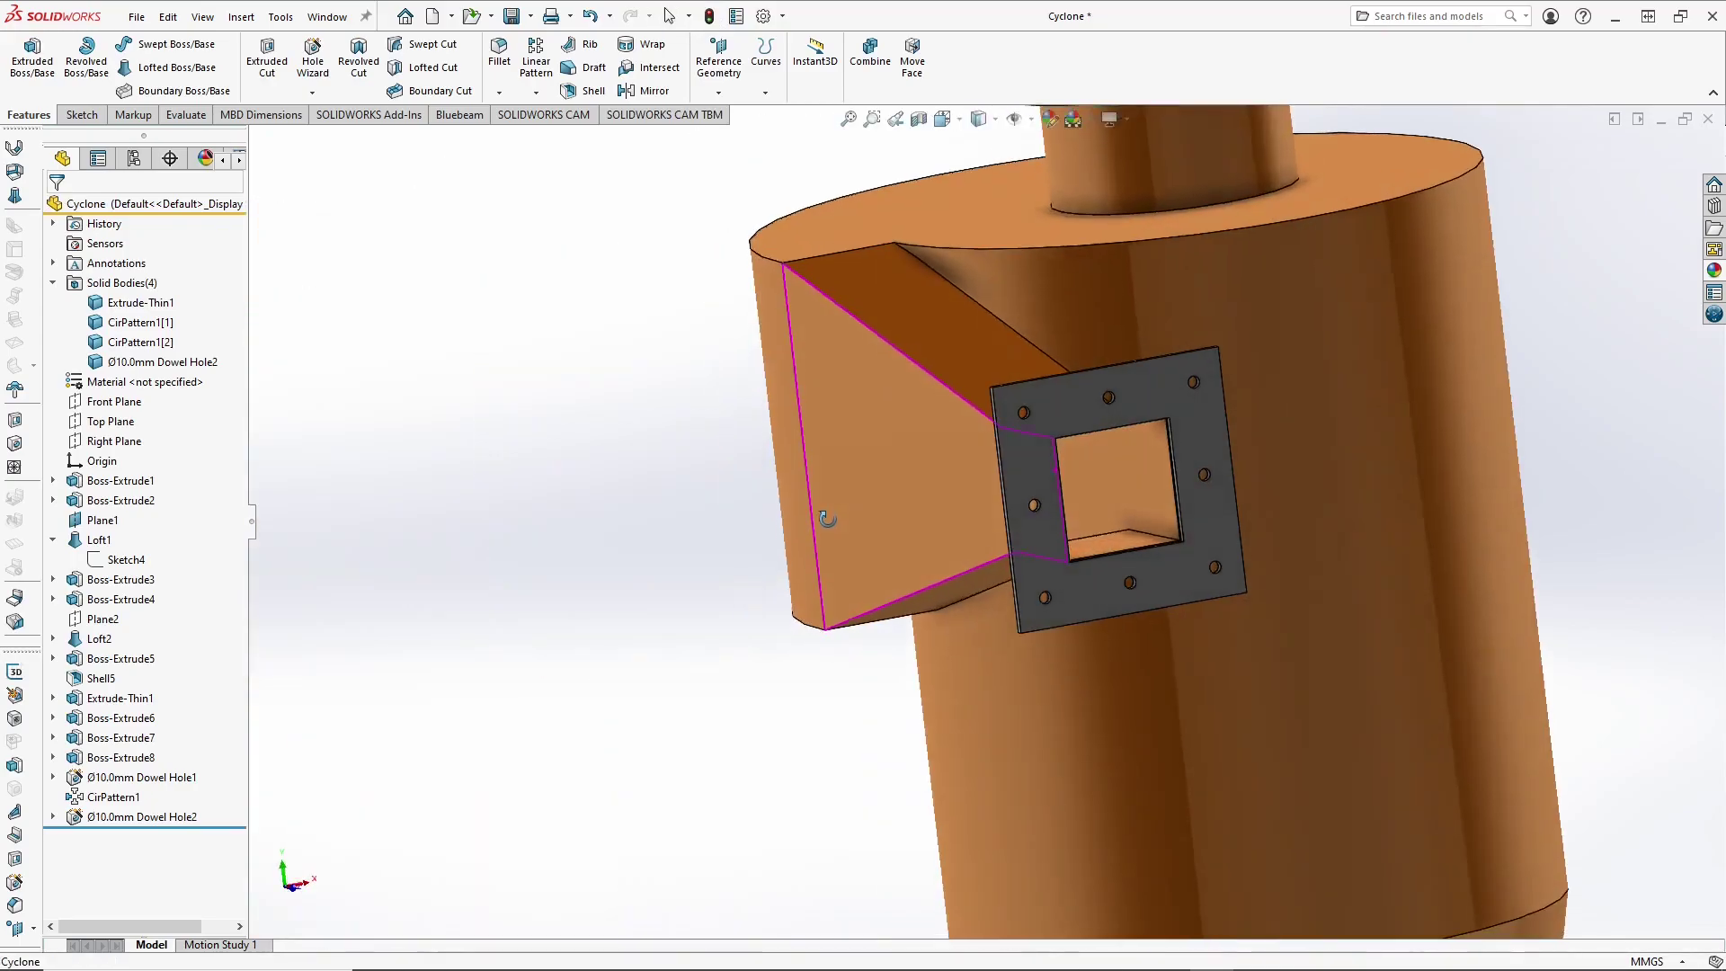
{"action": "scroll", "coordinate": [827, 518], "scroll_direction": "up", "scroll_amount": 8}
{"action": "scroll", "coordinate": [886, 484], "scroll_direction": "down", "scroll_amount": 10}
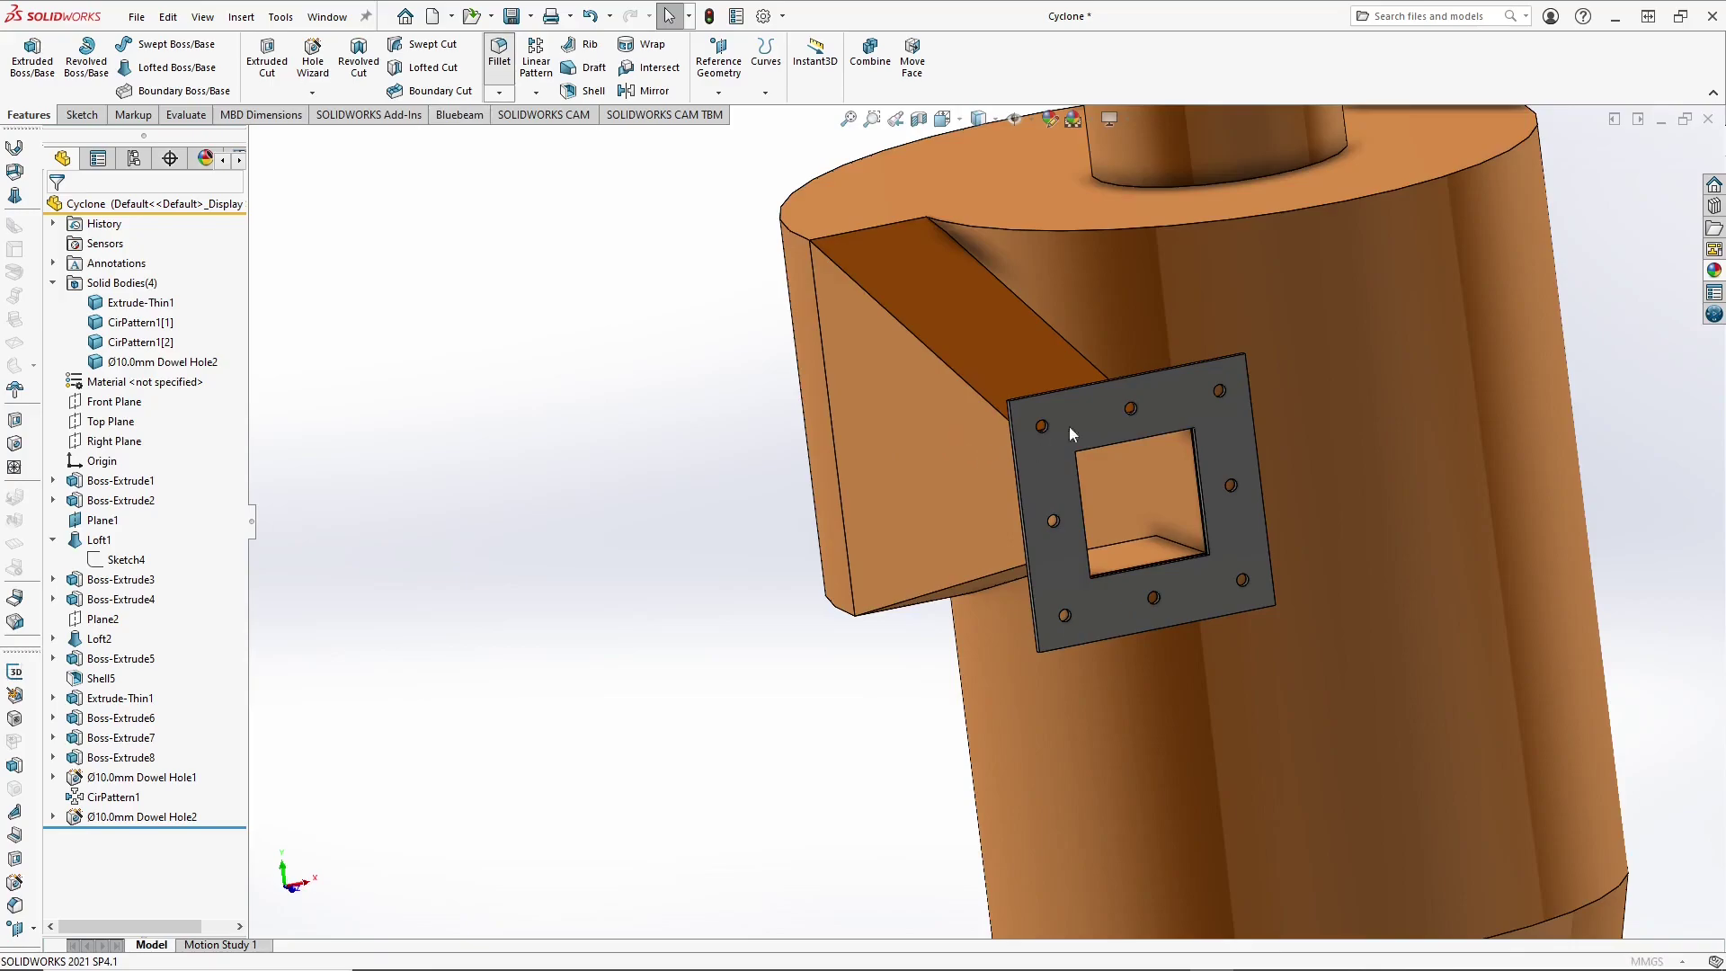
{"action": "scroll", "coordinate": [1065, 396], "scroll_direction": "down", "scroll_amount": 10}
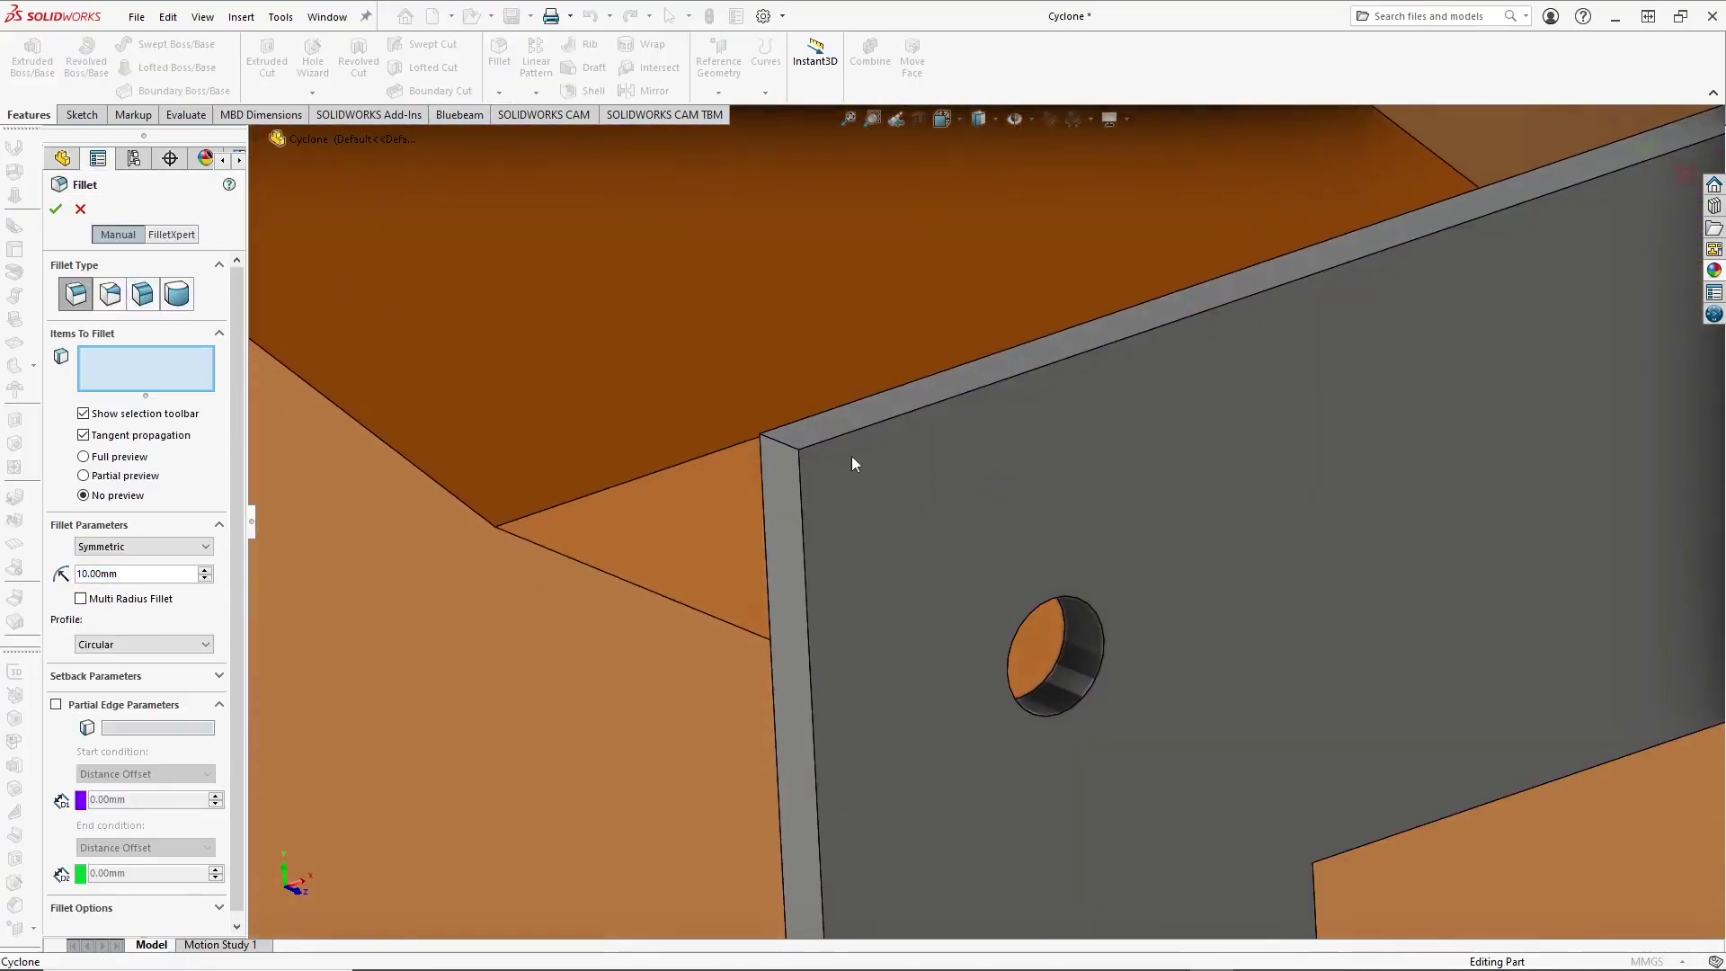
{"action": "left_click", "coordinate": [785, 445]}
{"action": "scroll", "coordinate": [816, 499], "scroll_direction": "up", "scroll_amount": 6}
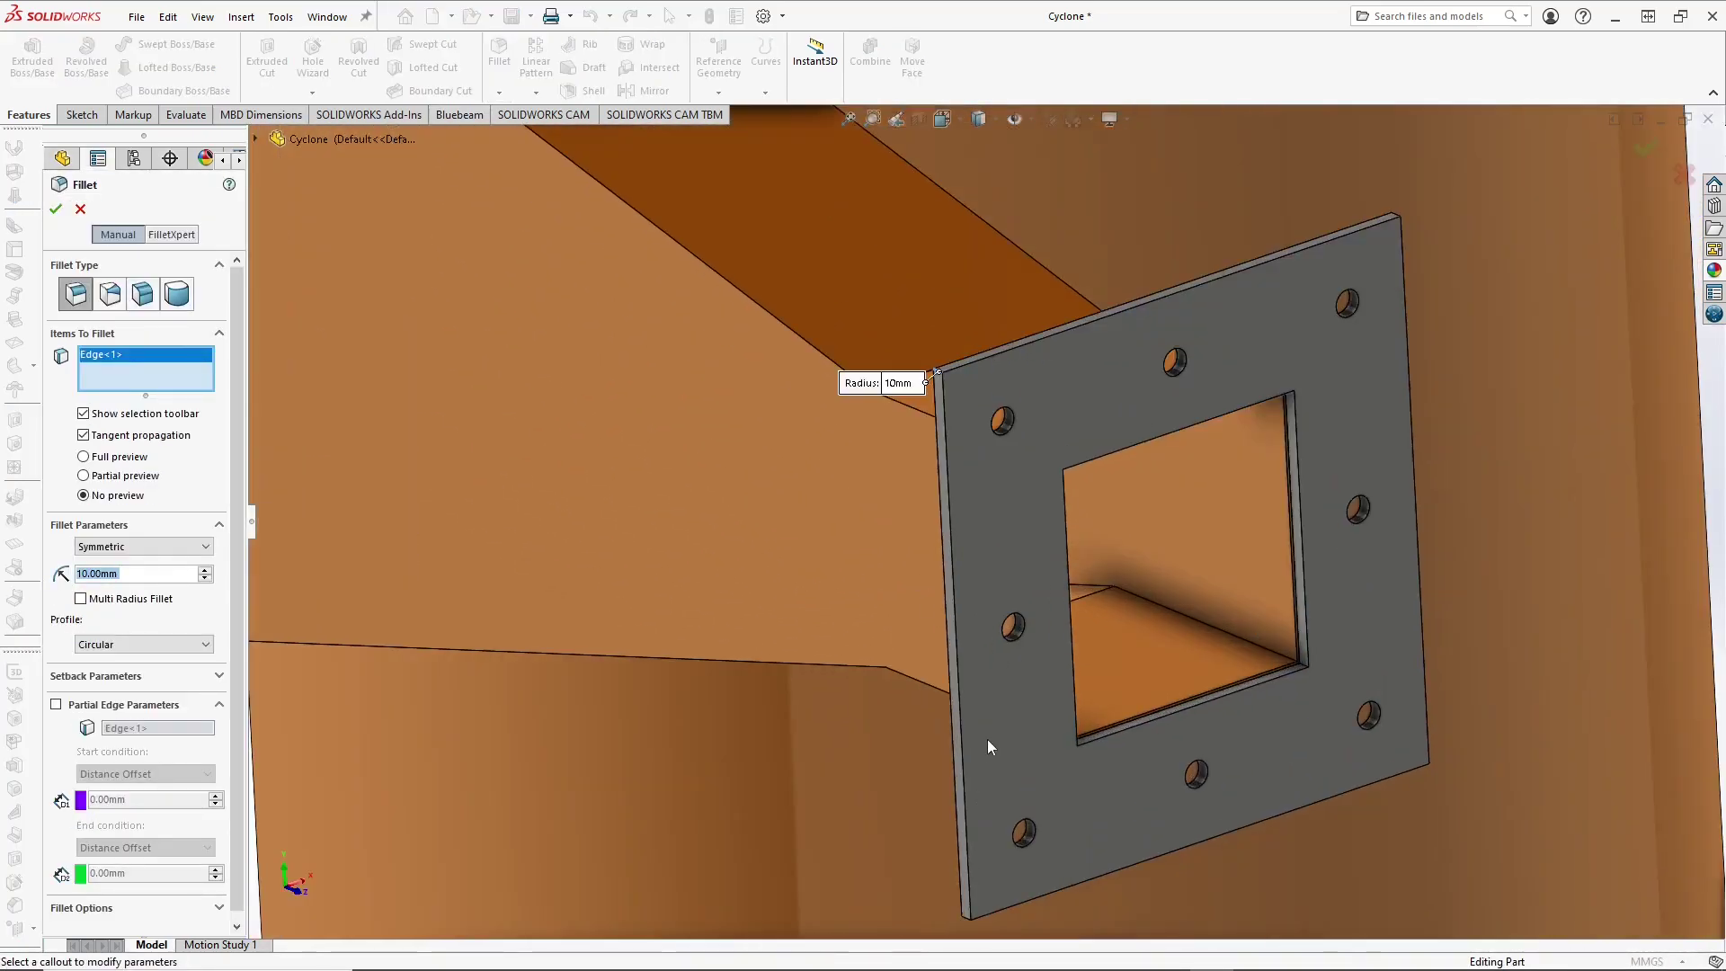
{"action": "middle_click_drag", "start_coordinate": [987, 746], "coordinate": [1312, 409]}
{"action": "scroll", "coordinate": [978, 755], "scroll_direction": "down", "scroll_amount": 5}
{"action": "left_click", "coordinate": [958, 671]}
{"action": "scroll", "coordinate": [1094, 482], "scroll_direction": "up", "scroll_amount": 5}
Step: Add the two remaining corner edges of the square inlet flange and complete the fillet
{"action": "scroll", "coordinate": [1313, 410], "scroll_direction": "down", "scroll_amount": 6}
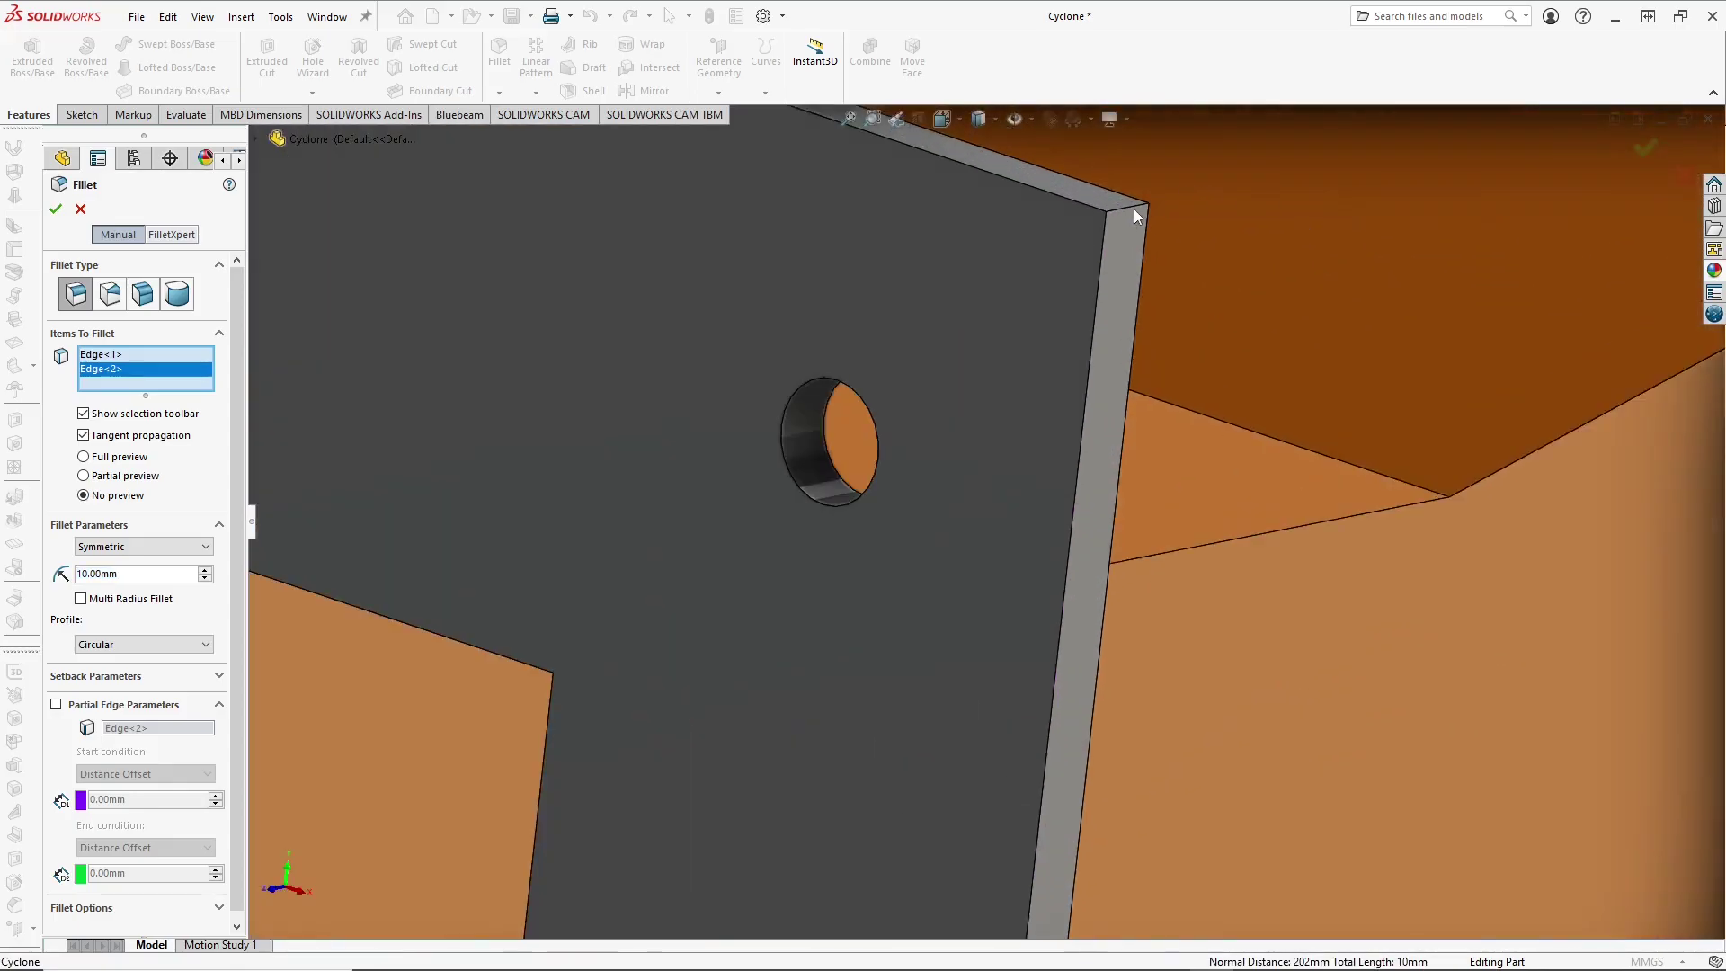
{"action": "left_click", "coordinate": [1131, 209]}
{"action": "scroll", "coordinate": [1106, 320], "scroll_direction": "up", "scroll_amount": 8}
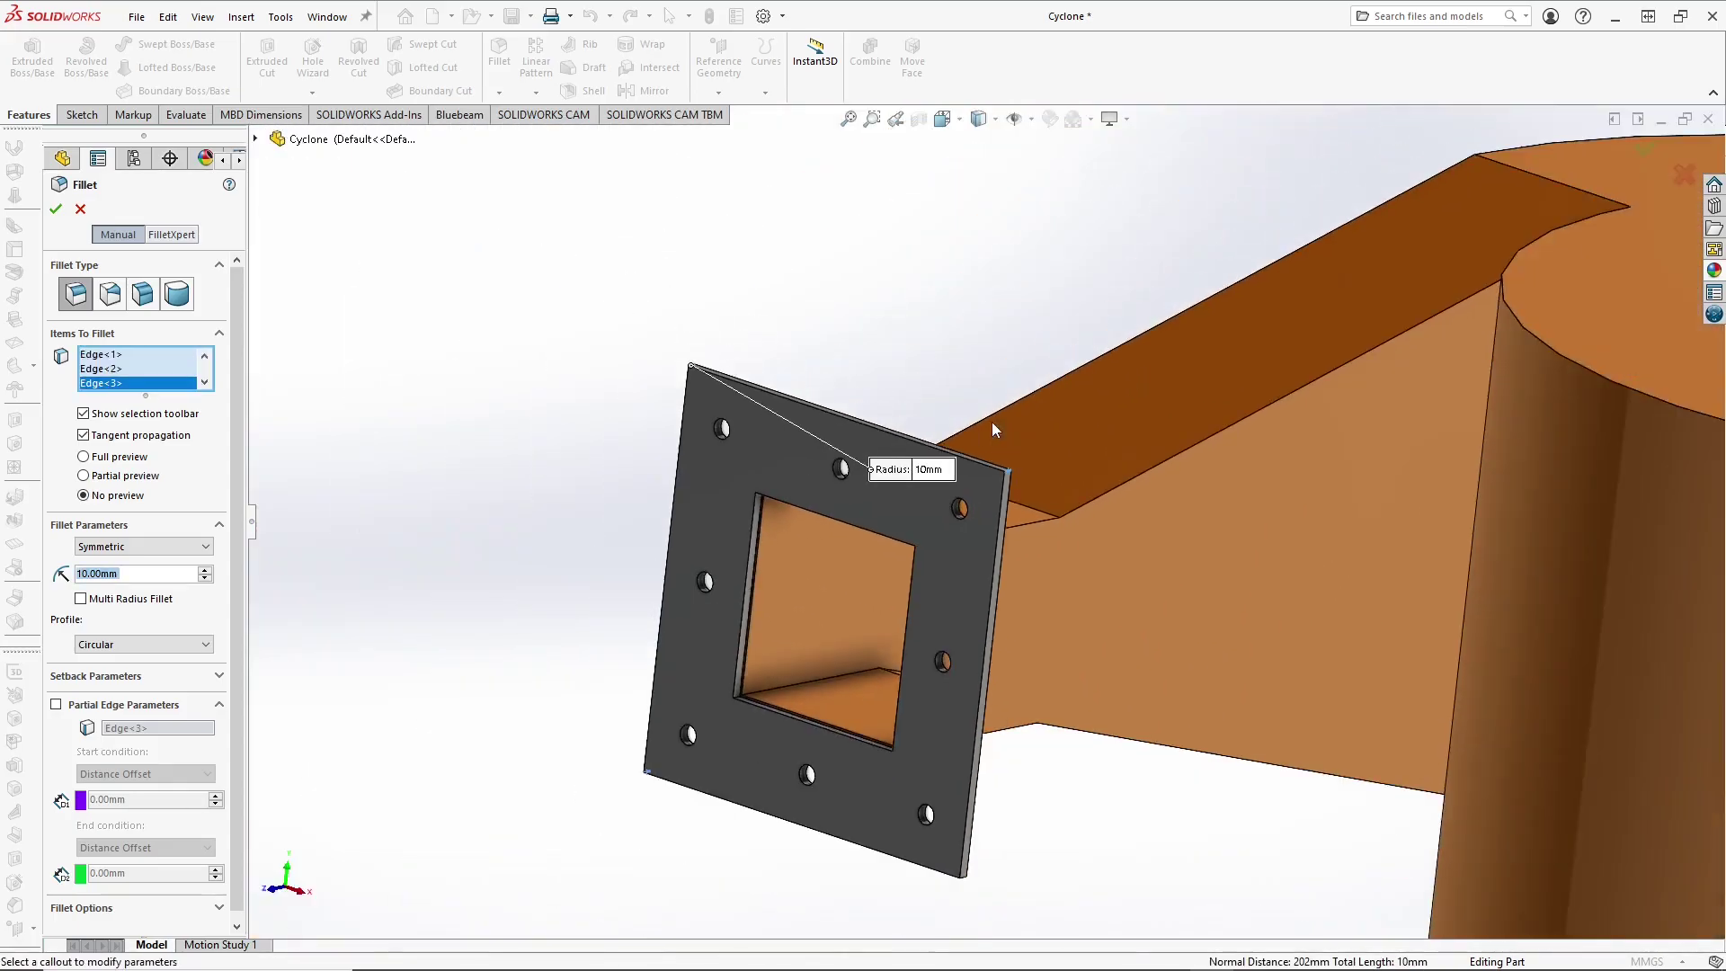
{"action": "scroll", "coordinate": [947, 727], "scroll_direction": "down", "scroll_amount": 6}
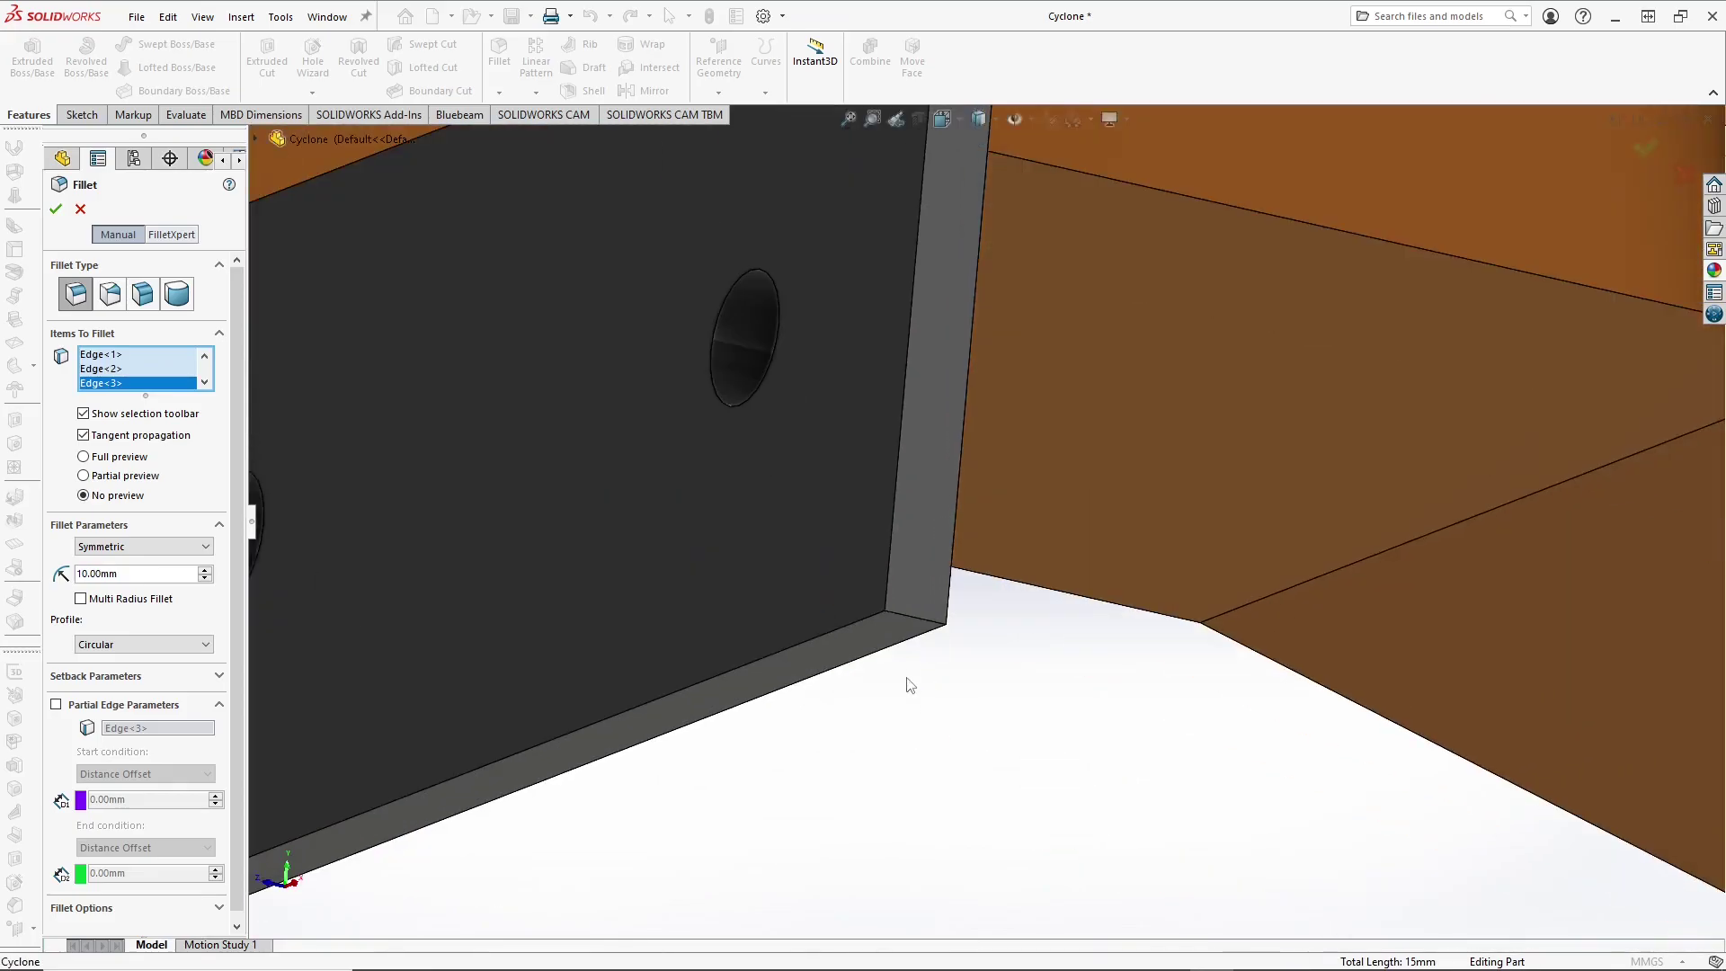
{"action": "left_click", "coordinate": [914, 624]}
{"action": "scroll", "coordinate": [705, 648], "scroll_direction": "up", "scroll_amount": 3}
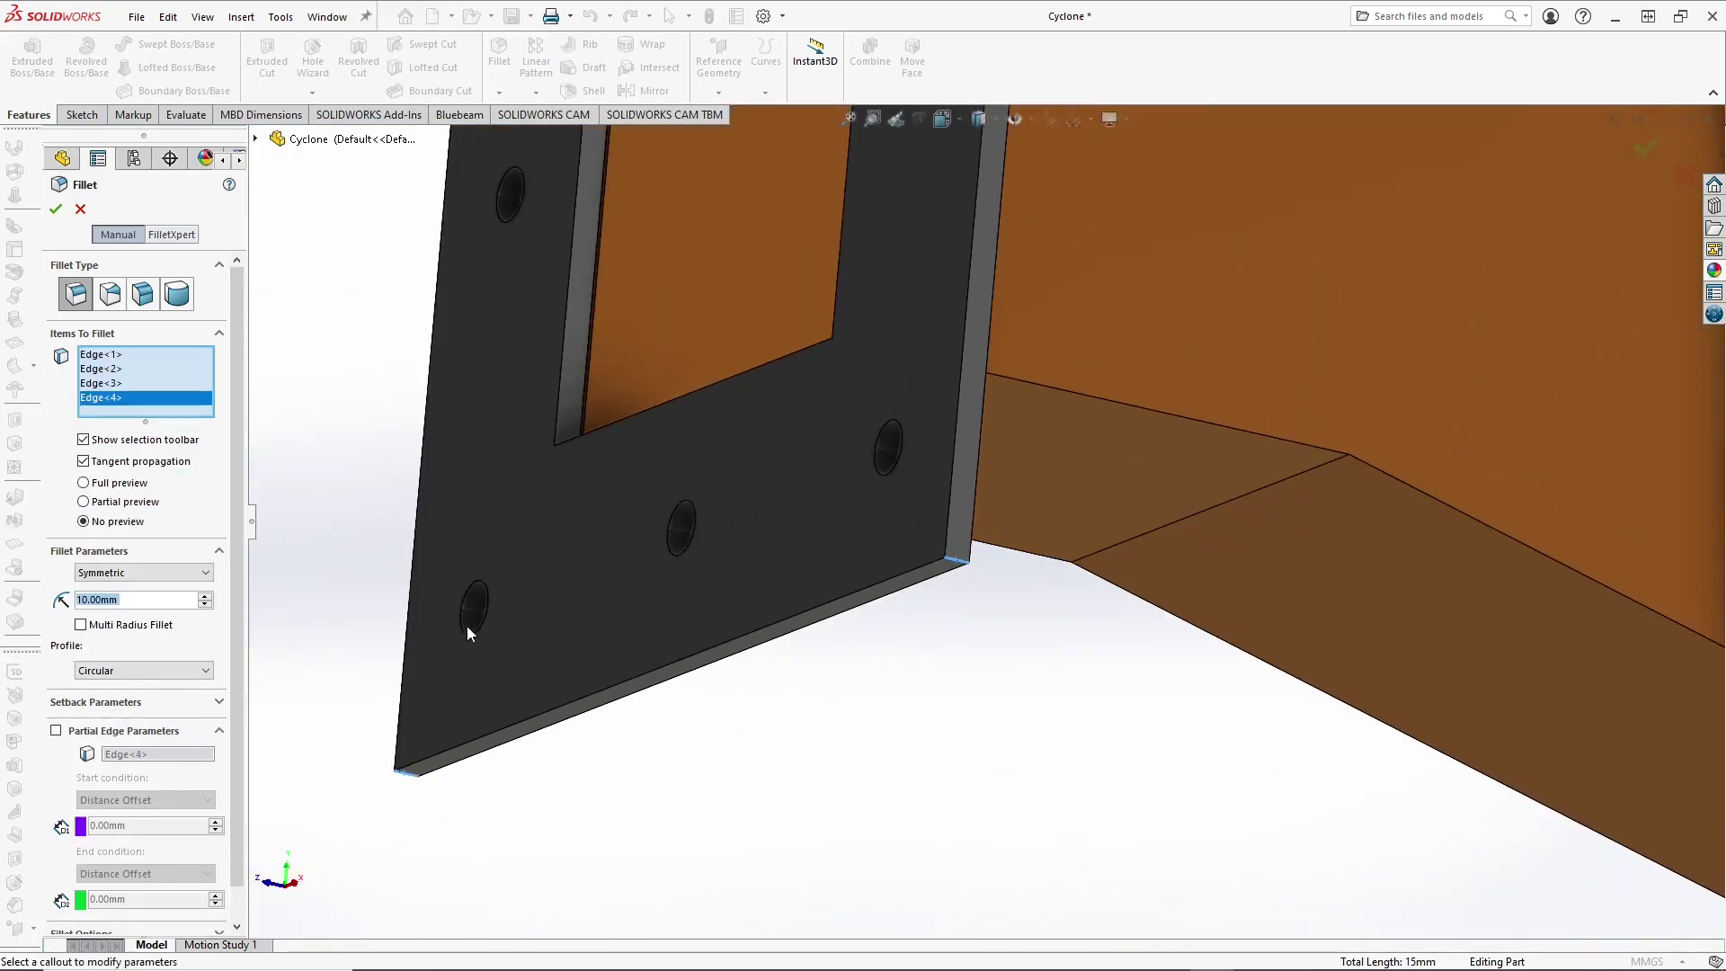
{"action": "left_click", "coordinate": [54, 209]}
Step: Show the whole cyclone in the isometric view and save the part
{"action": "scroll", "coordinate": [839, 525], "scroll_direction": "up", "scroll_amount": 6}
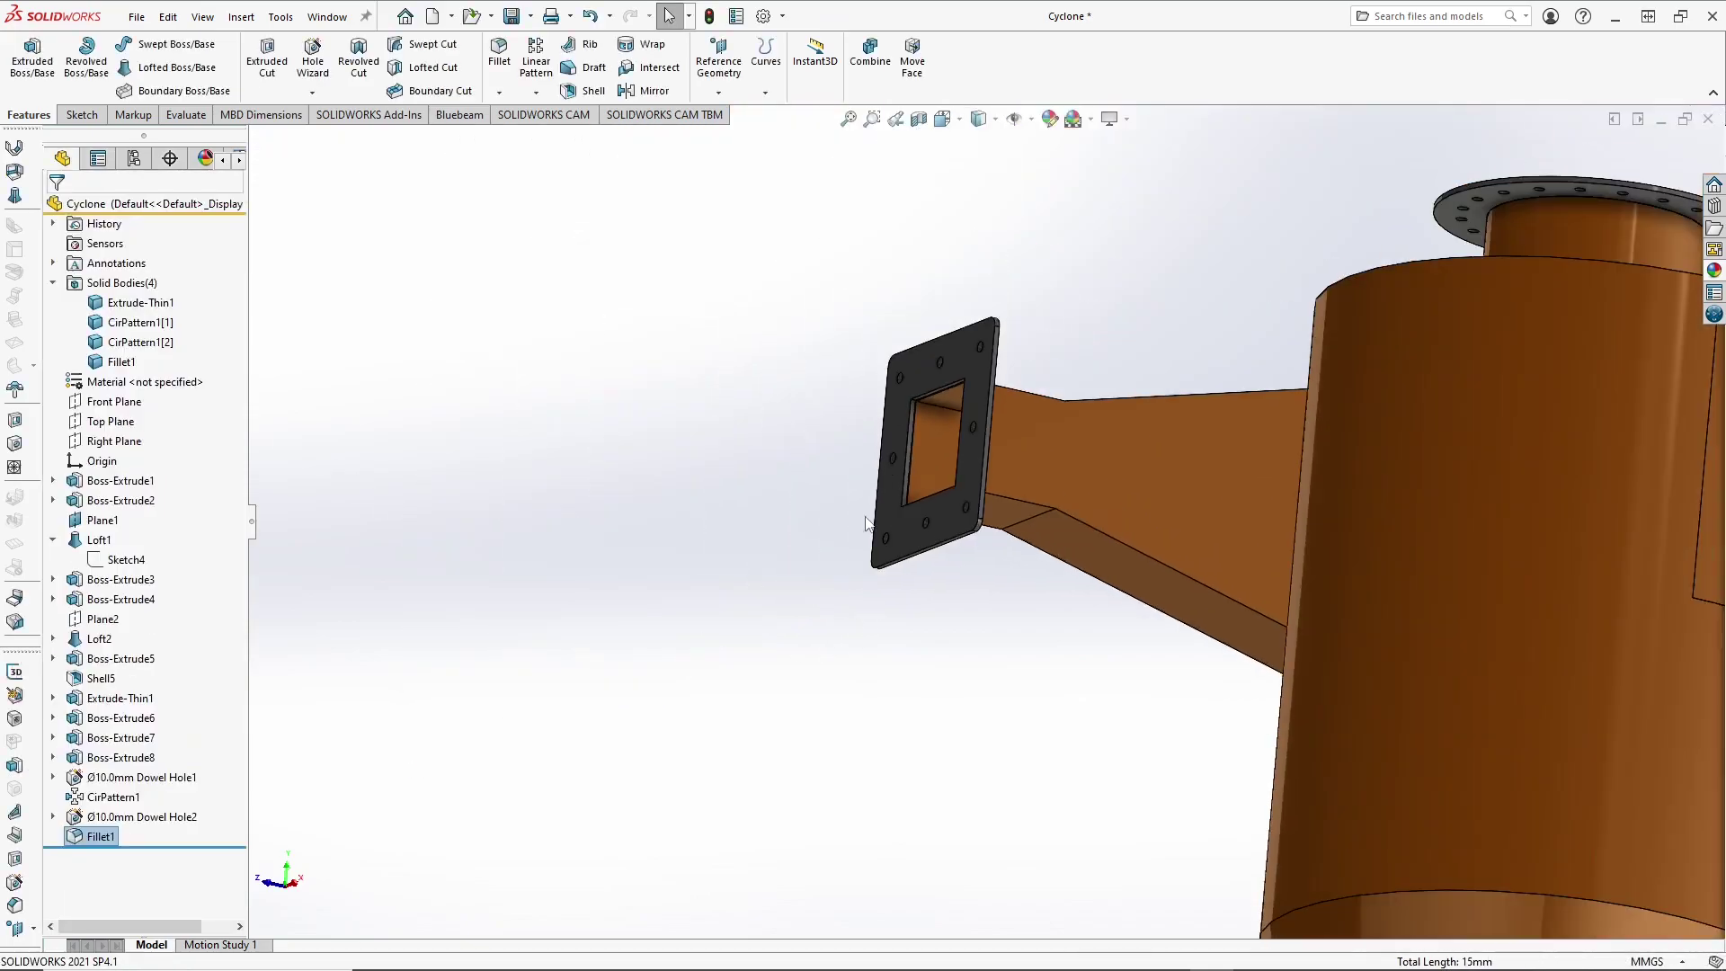
{"action": "middle_click_drag", "start_coordinate": [865, 524], "coordinate": [1021, 636]}
{"action": "scroll", "coordinate": [949, 610], "scroll_direction": "up", "scroll_amount": 3}
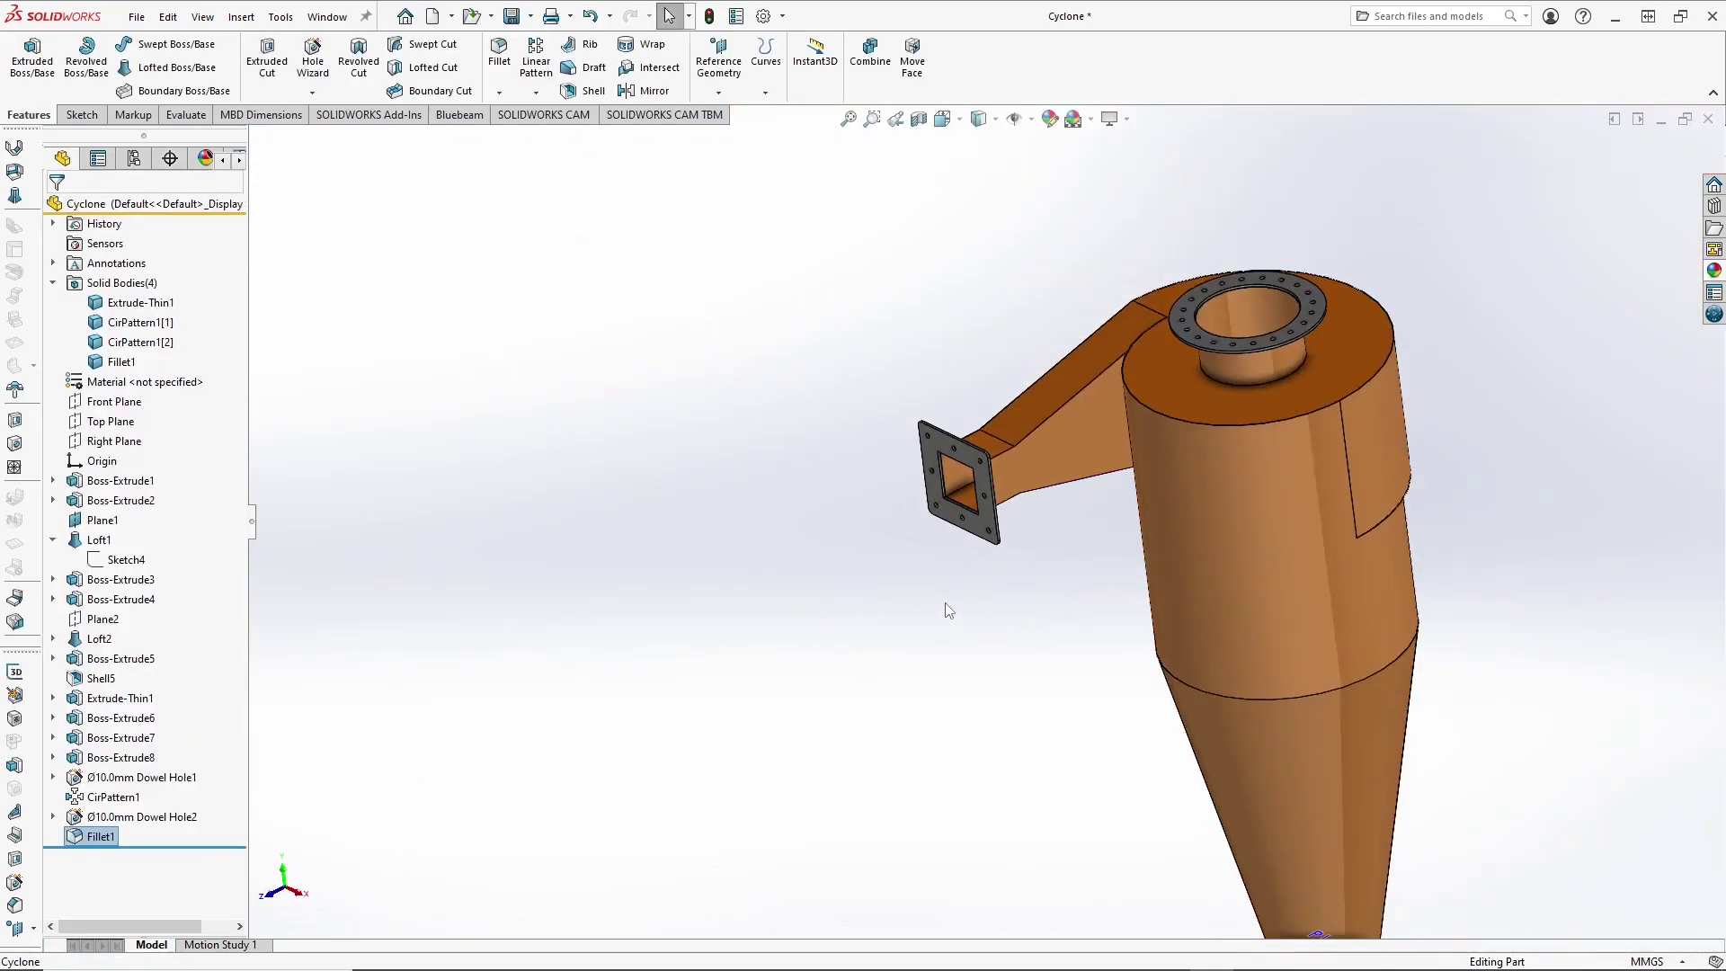
{"action": "scroll", "coordinate": [952, 606], "scroll_direction": "up", "scroll_amount": 2}
{"action": "middle_click_drag", "start_coordinate": [1140, 564], "coordinate": [1098, 575]}
{"action": "key", "text": "space"}
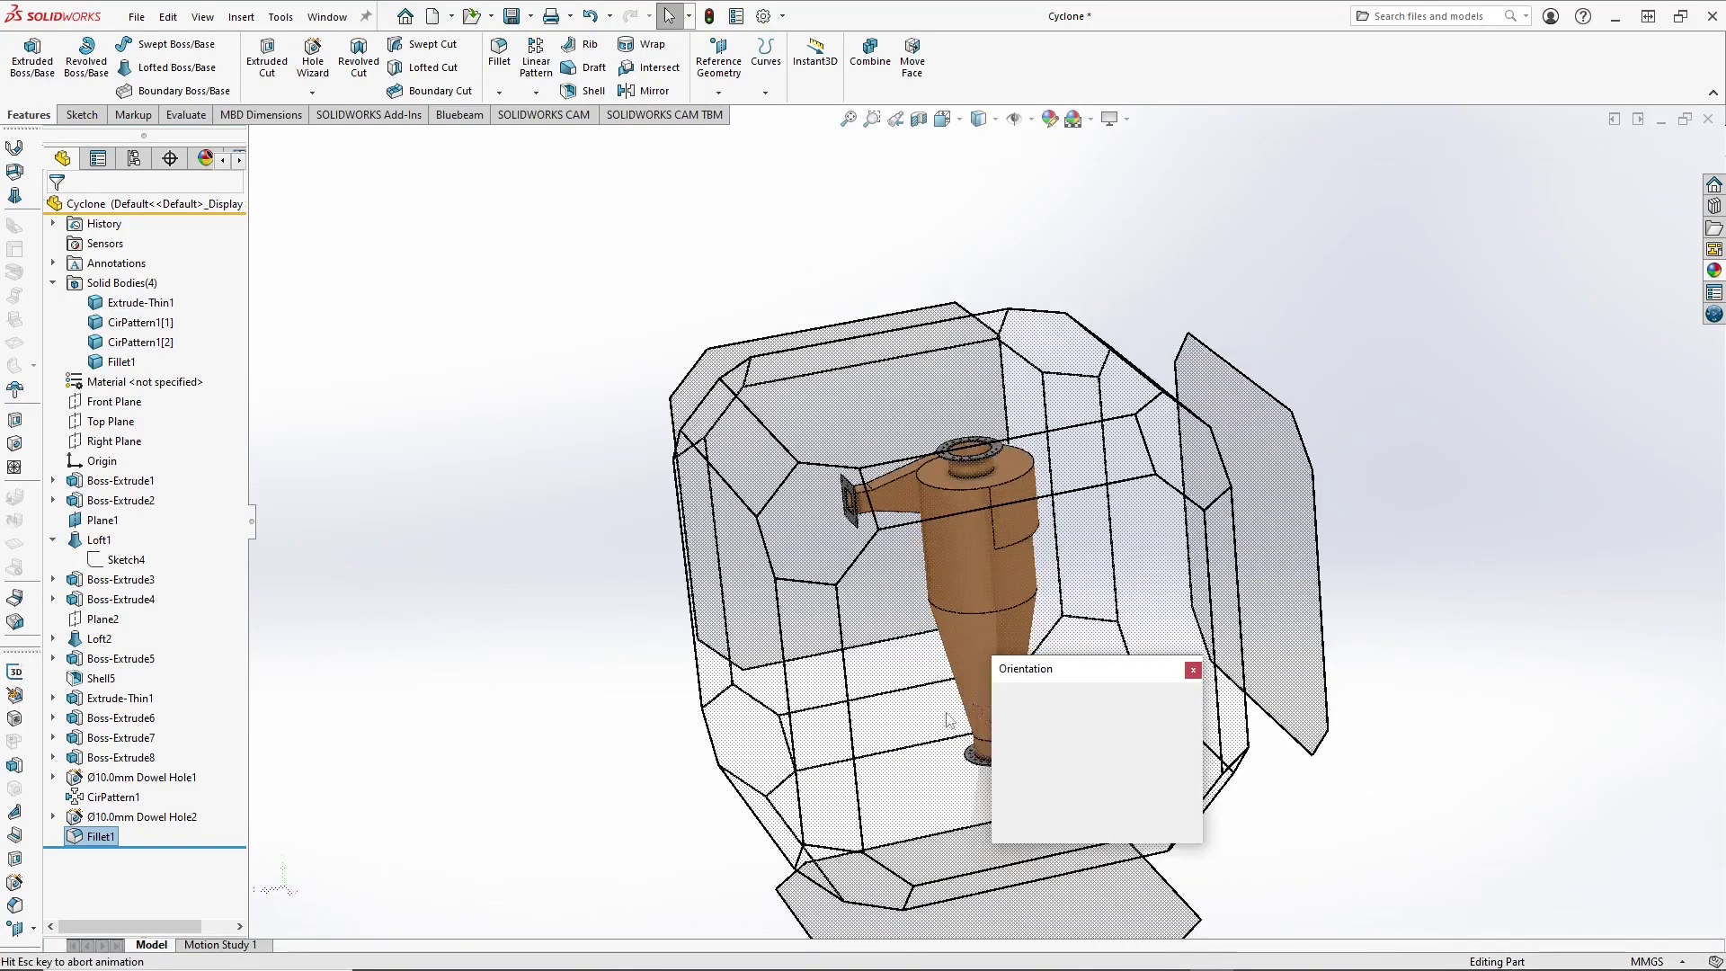
{"action": "left_click", "coordinate": [1174, 733]}
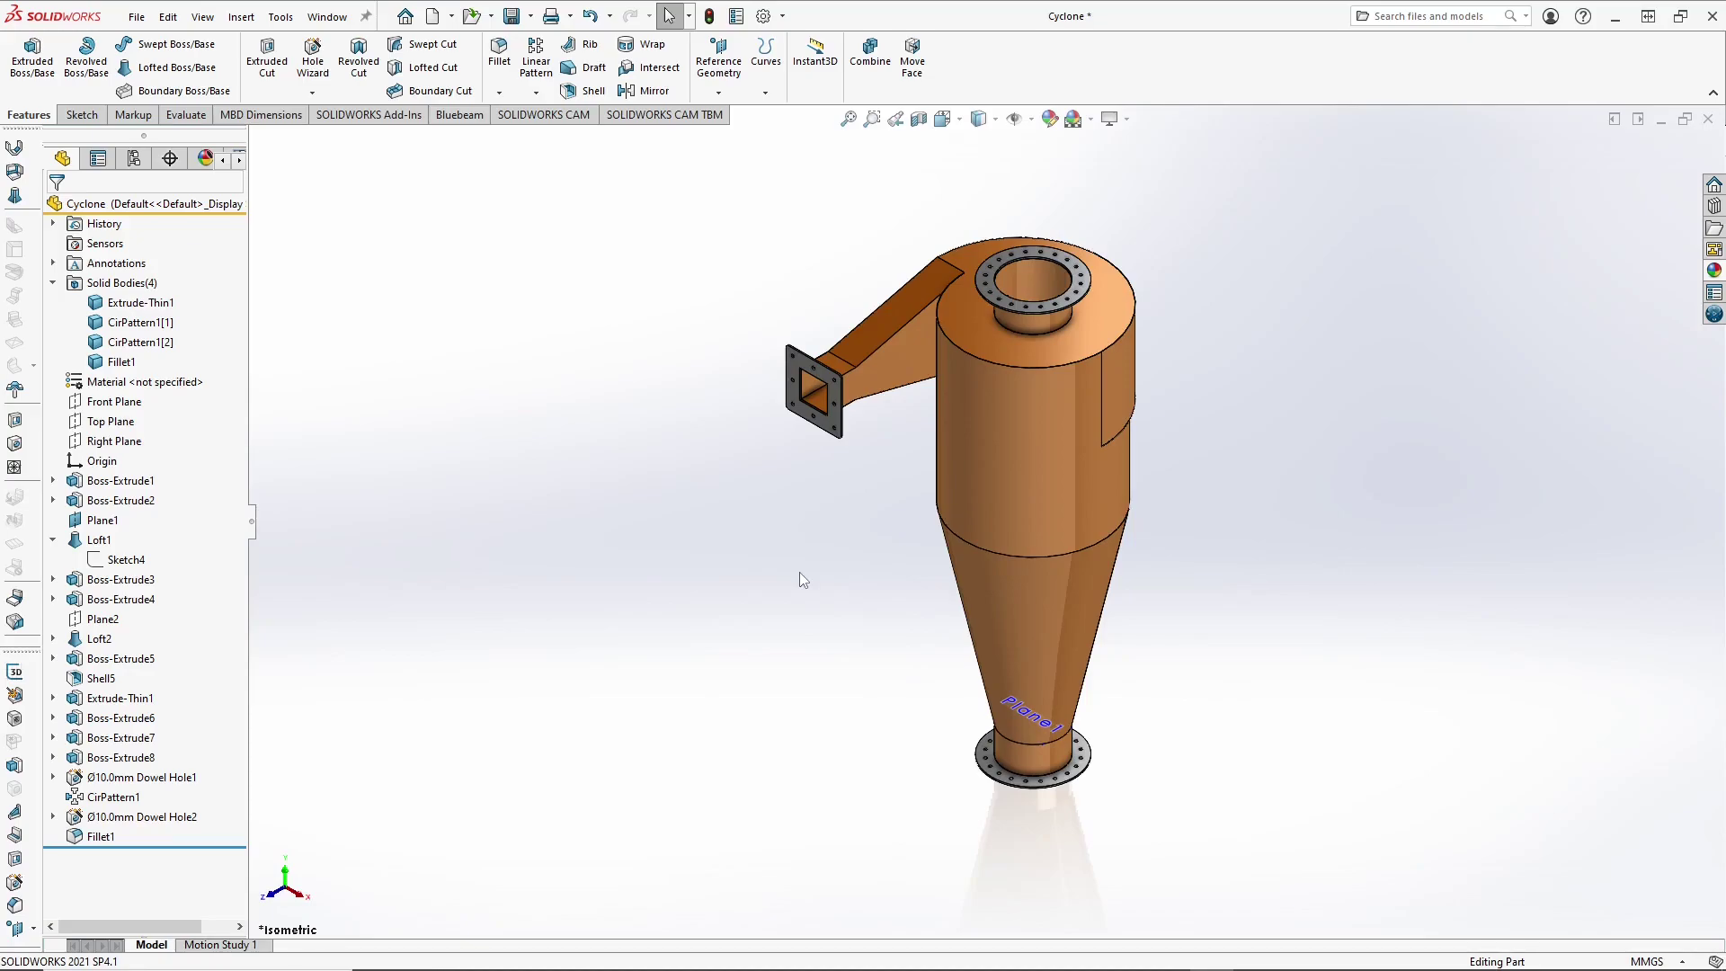
{"action": "scroll", "coordinate": [1178, 433], "scroll_direction": "down", "scroll_amount": 1}
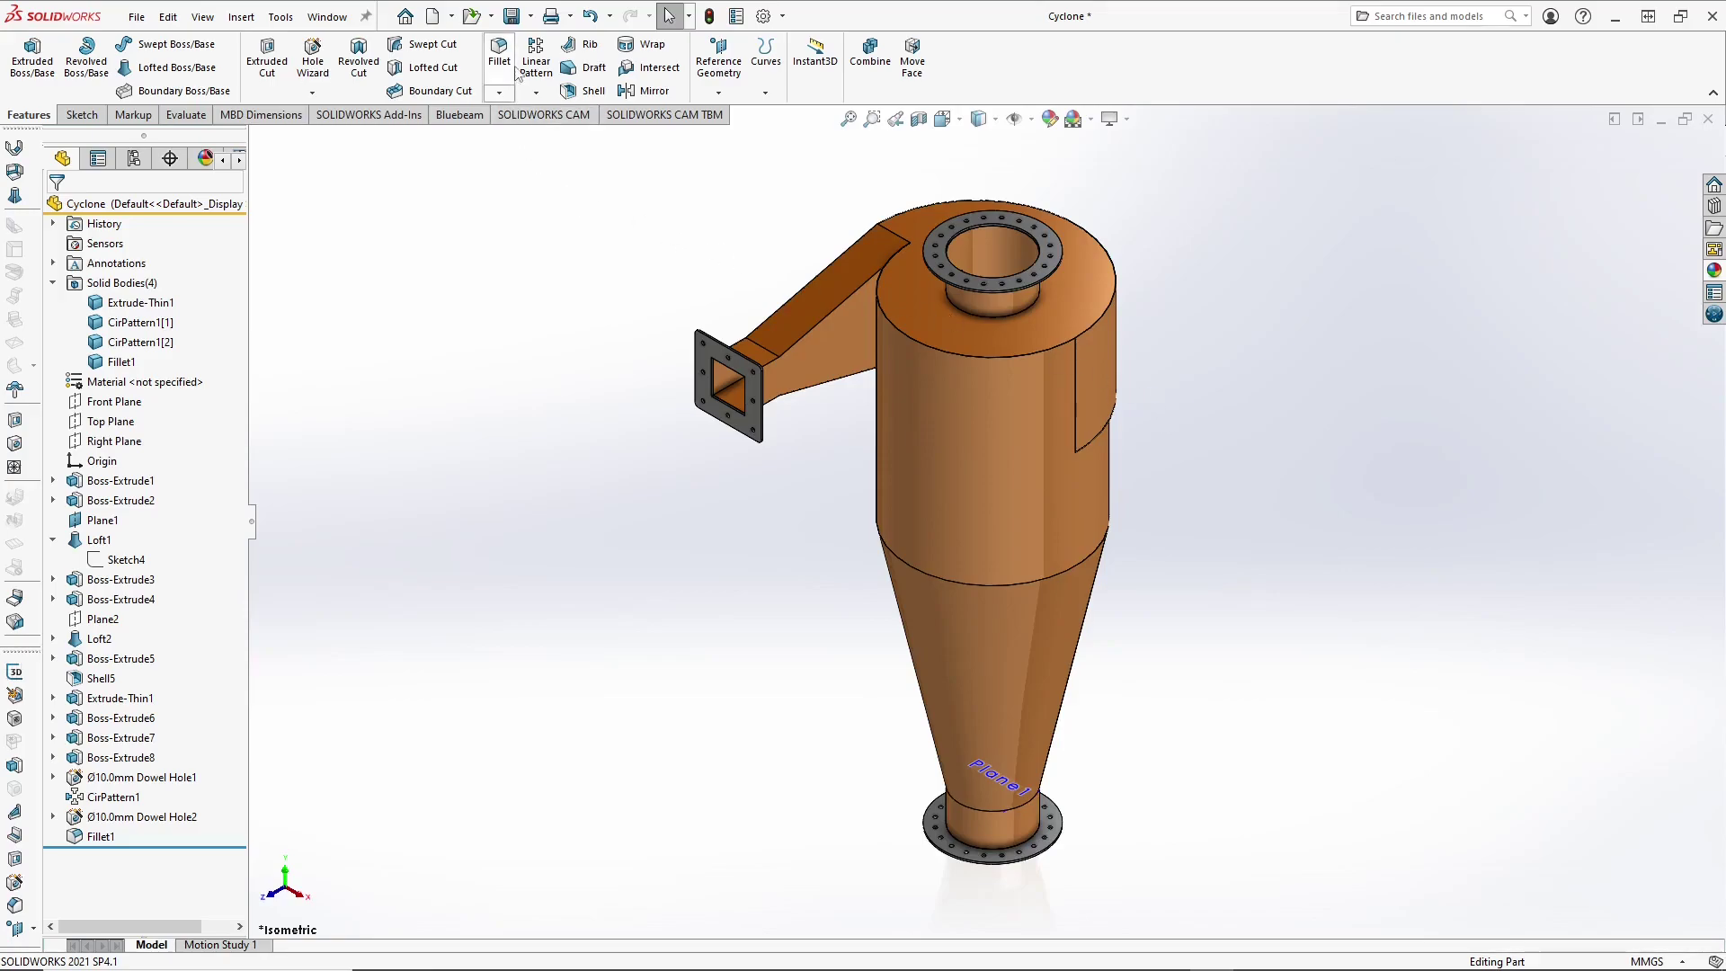
{"action": "left_click", "coordinate": [511, 17]}
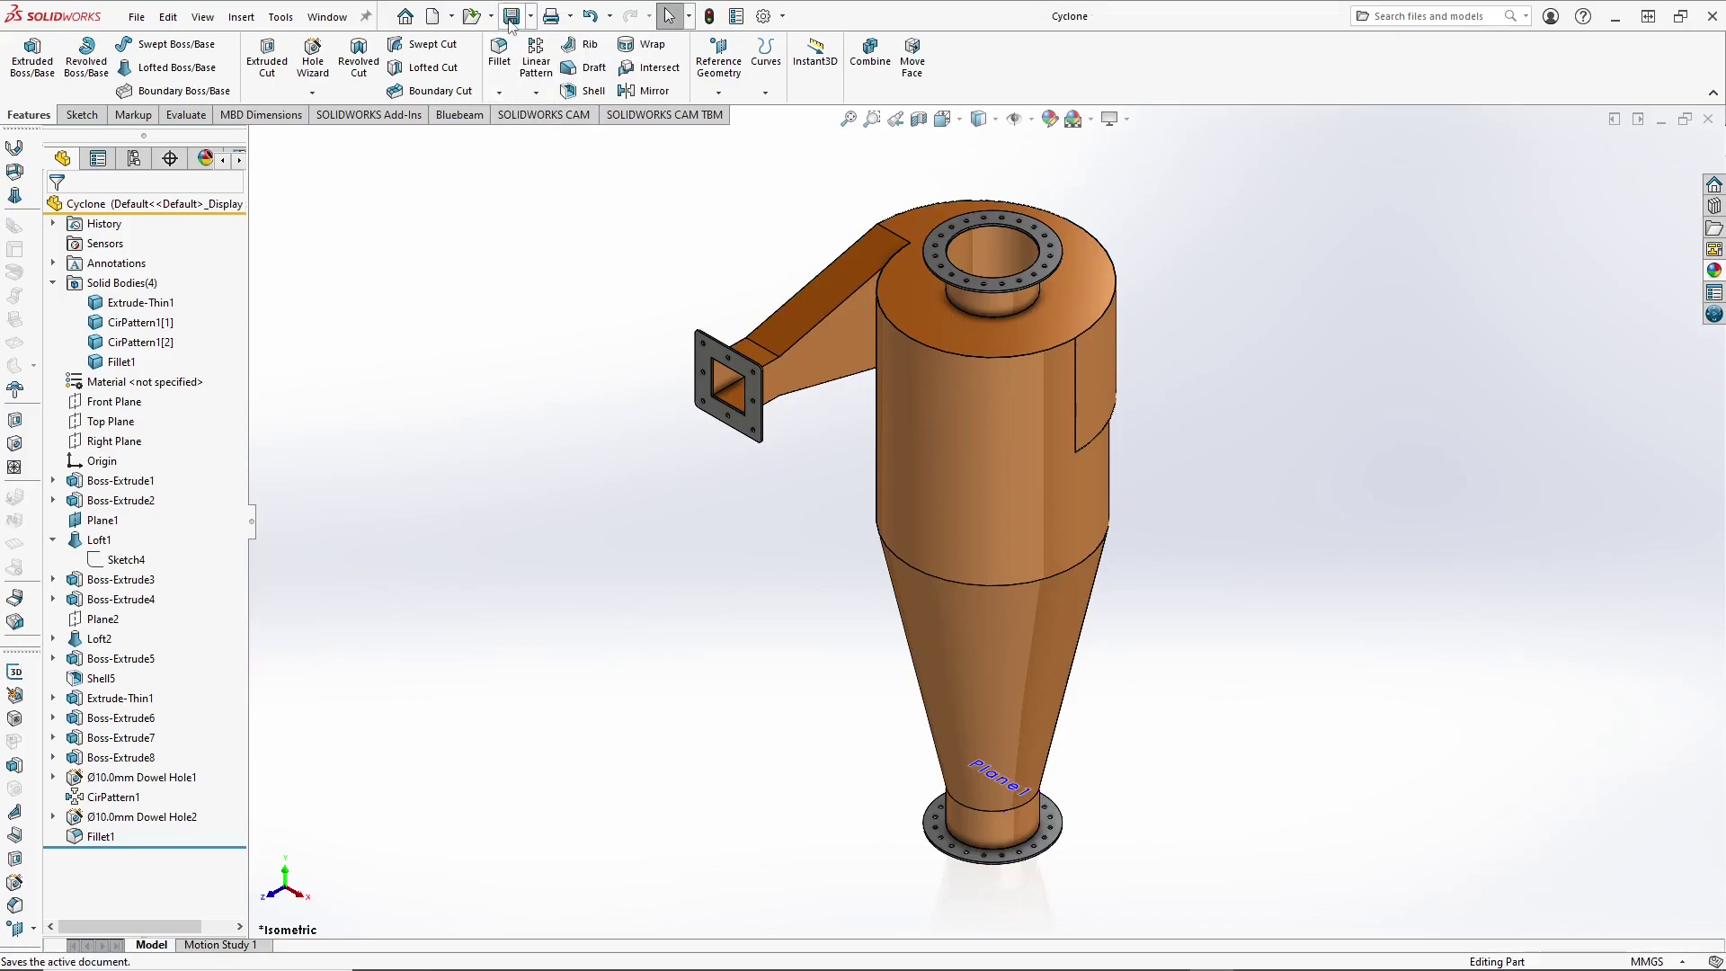